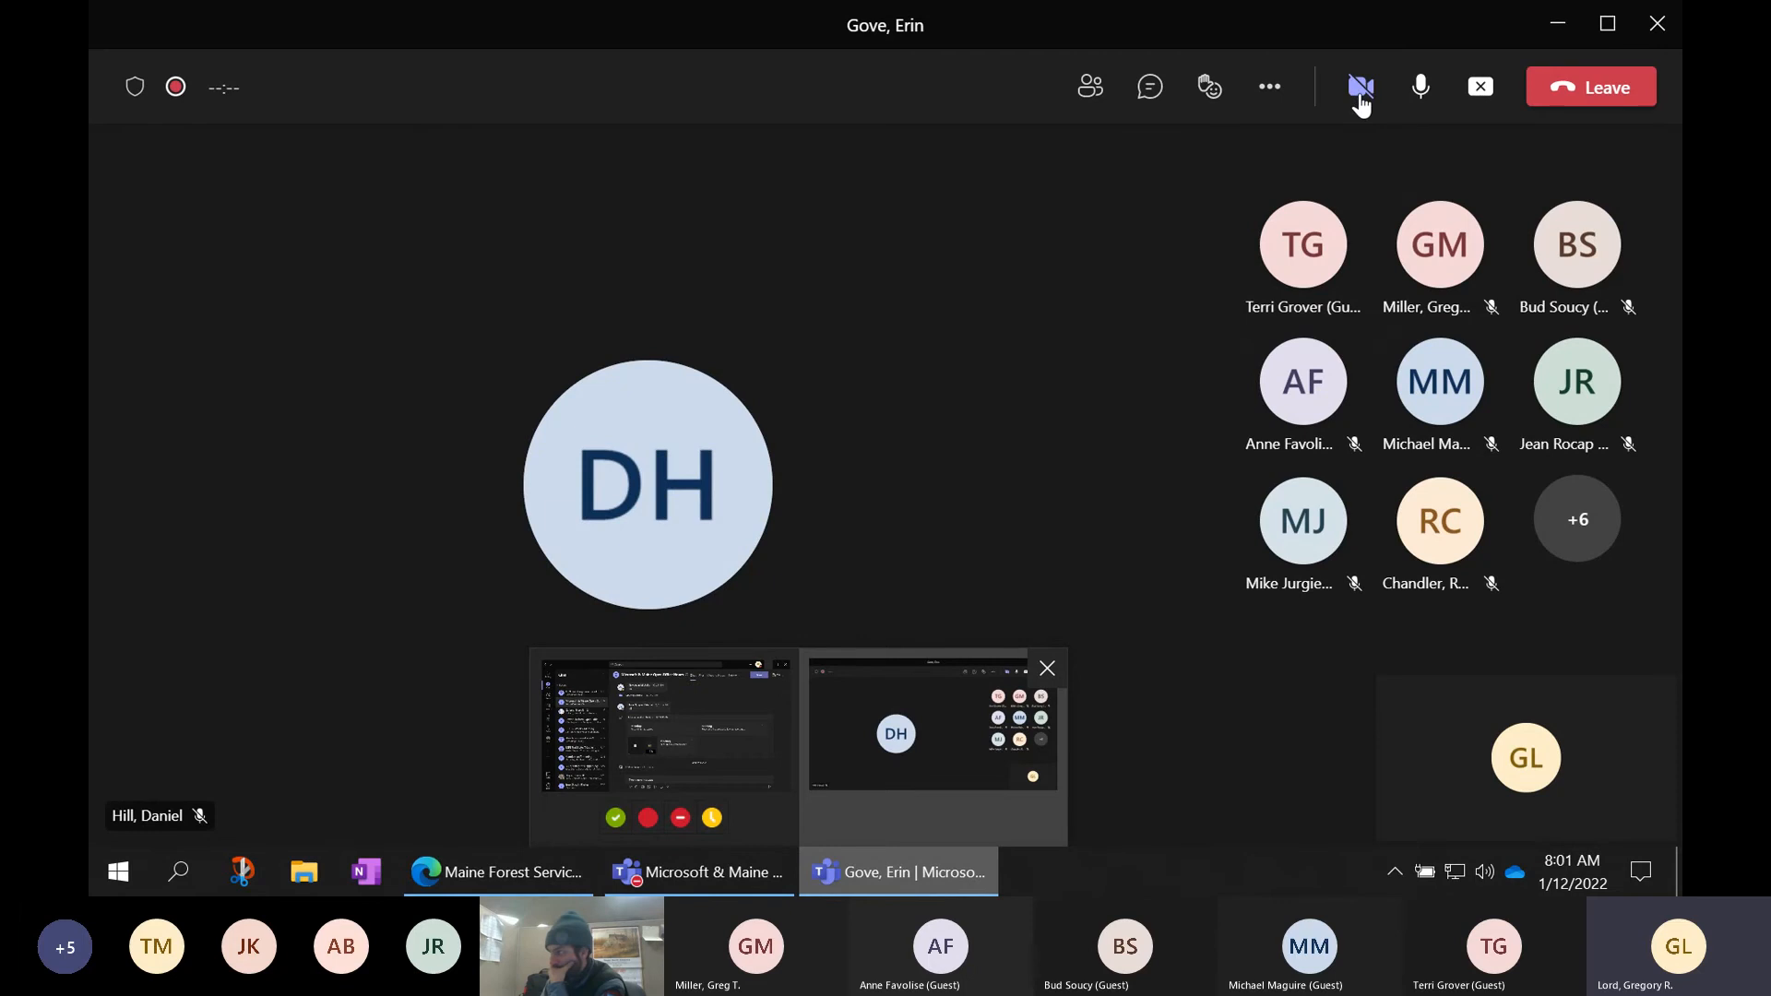
- Show the conversation panel beside the Teams meeting call
mouse_move(1361, 104)
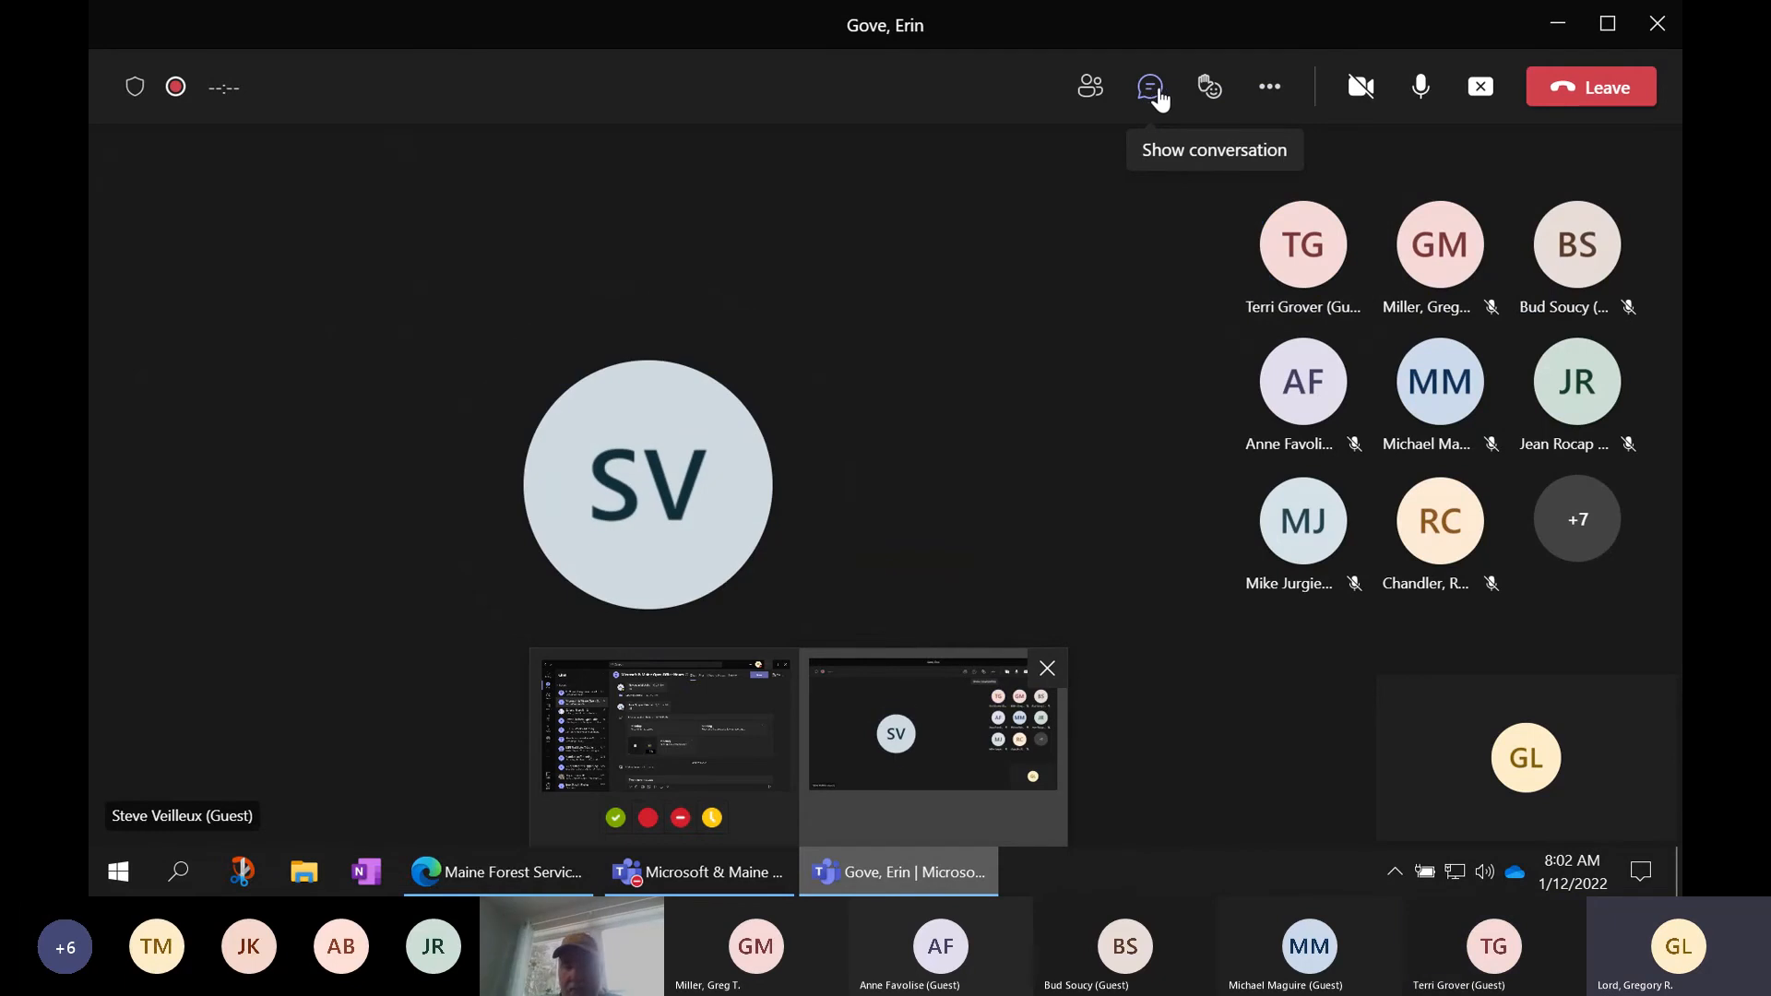
click(1153, 96)
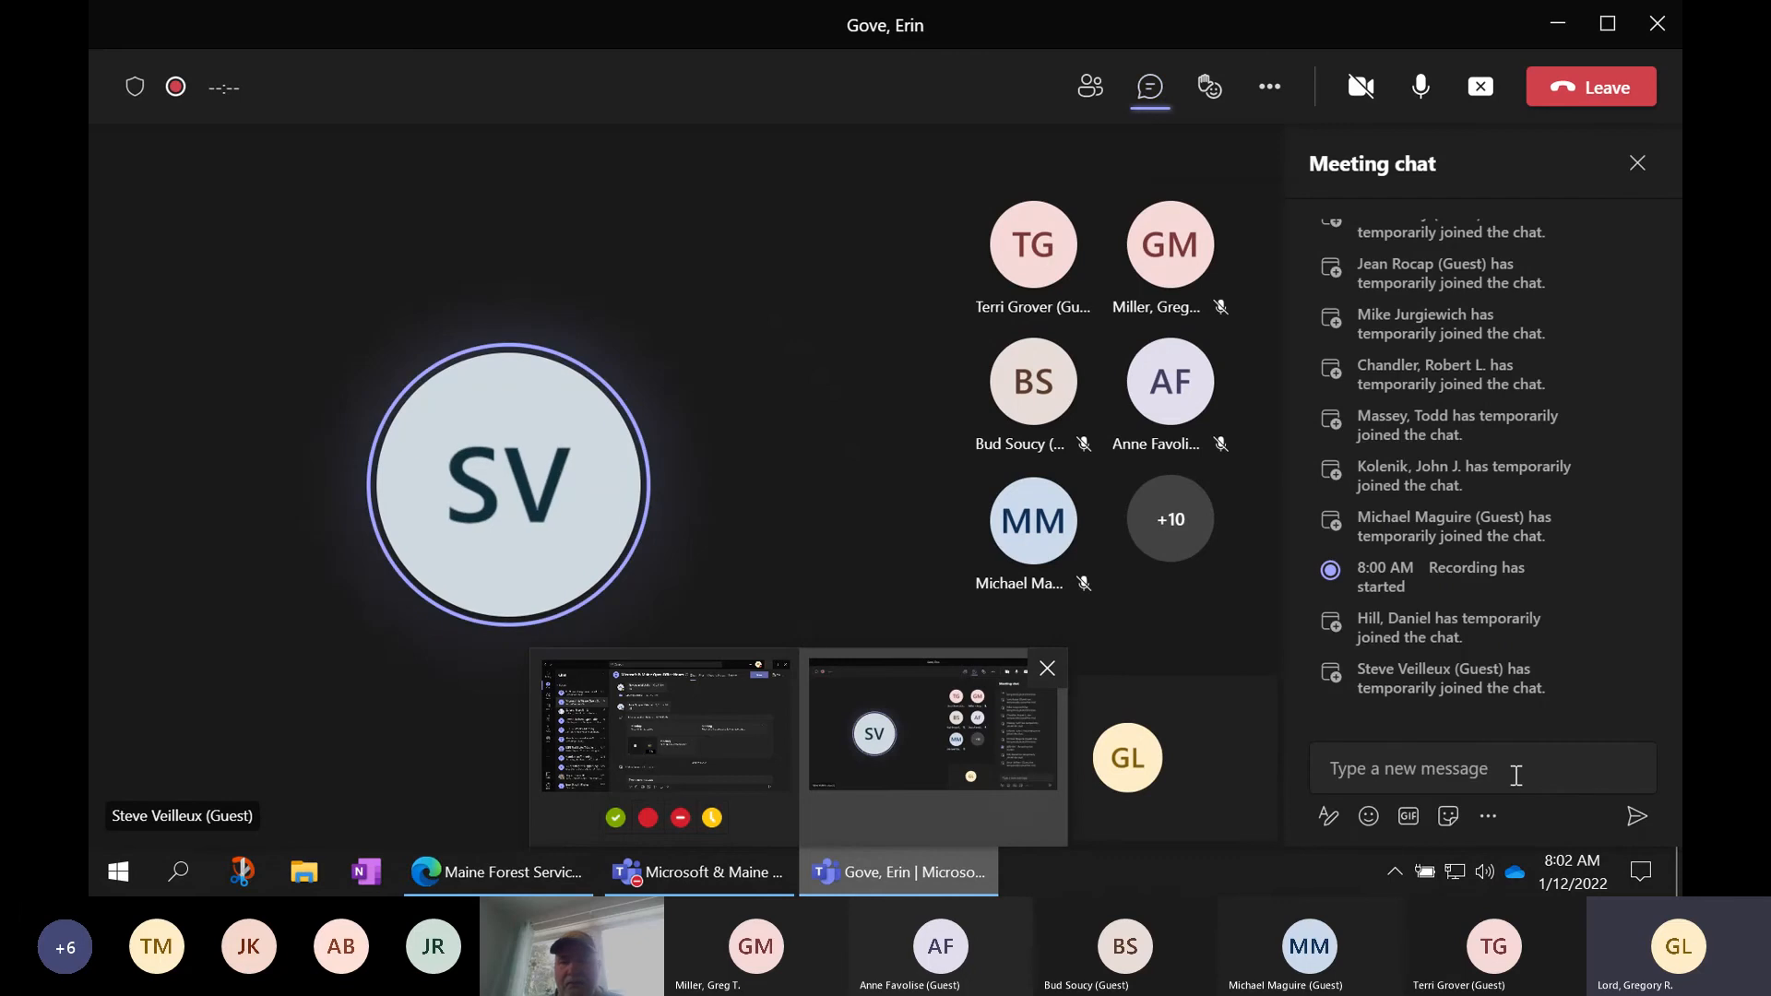
- Close the Meeting chat pane and bring the Maine Forest Service Edge window forward
click(1515, 775)
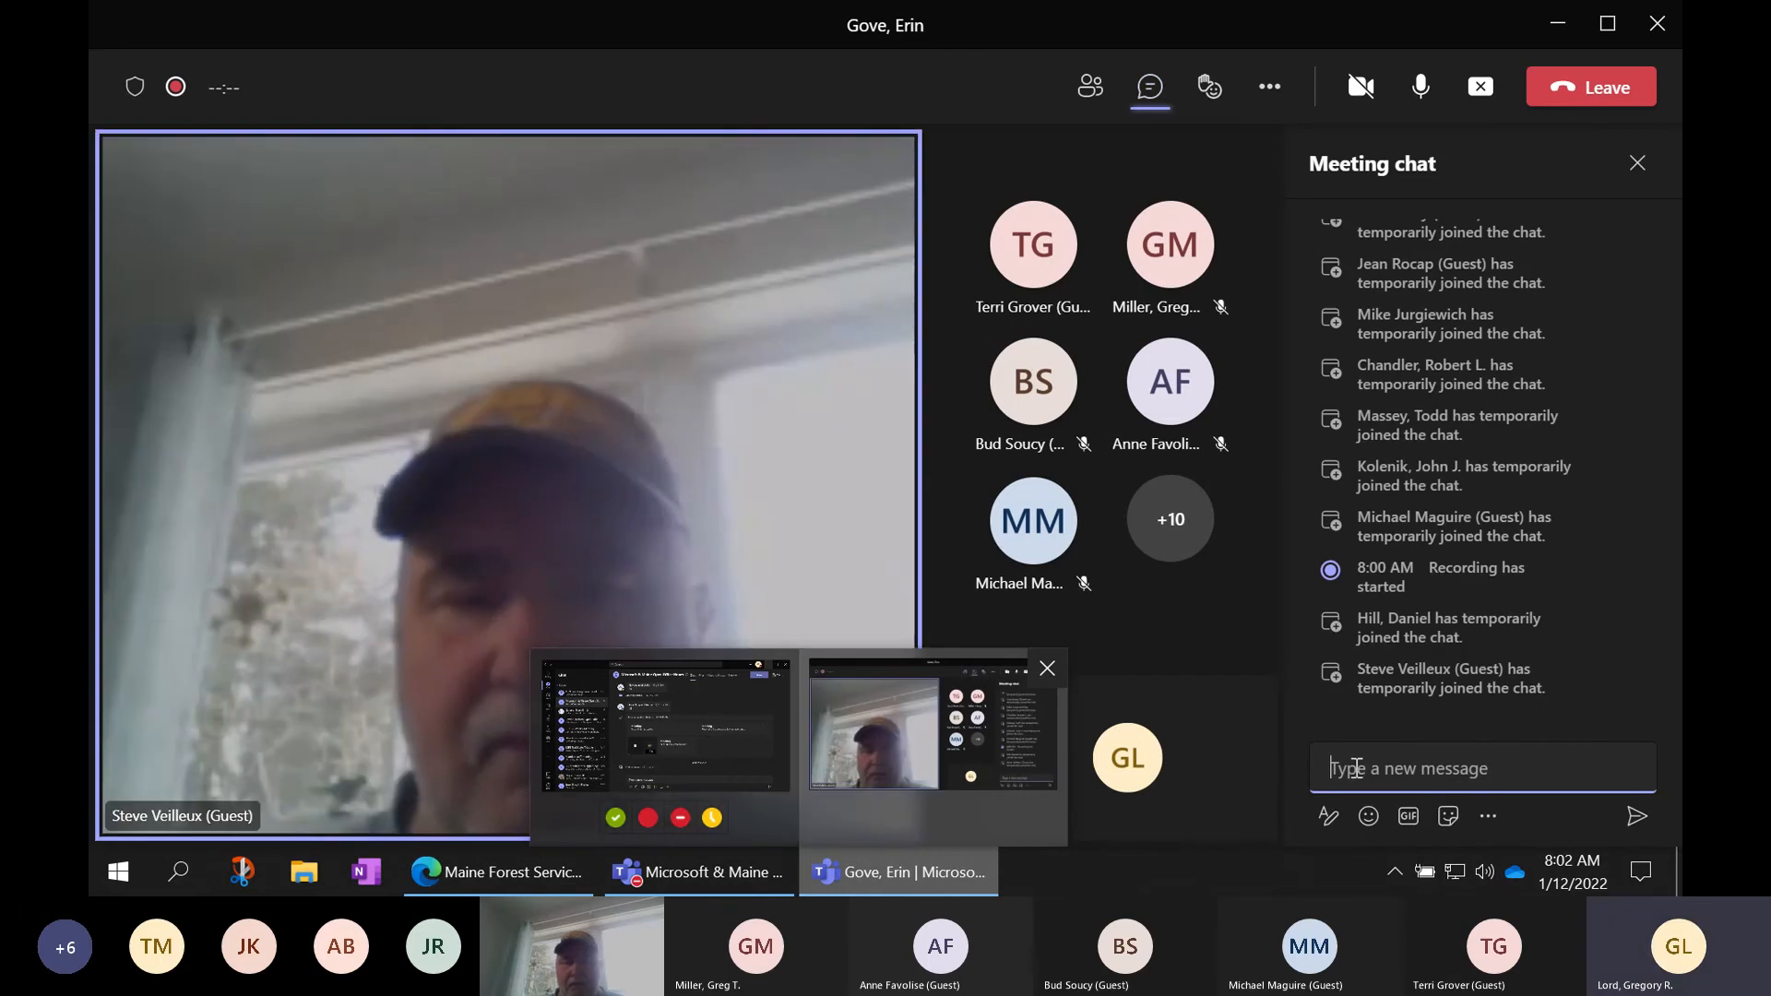
click(1209, 88)
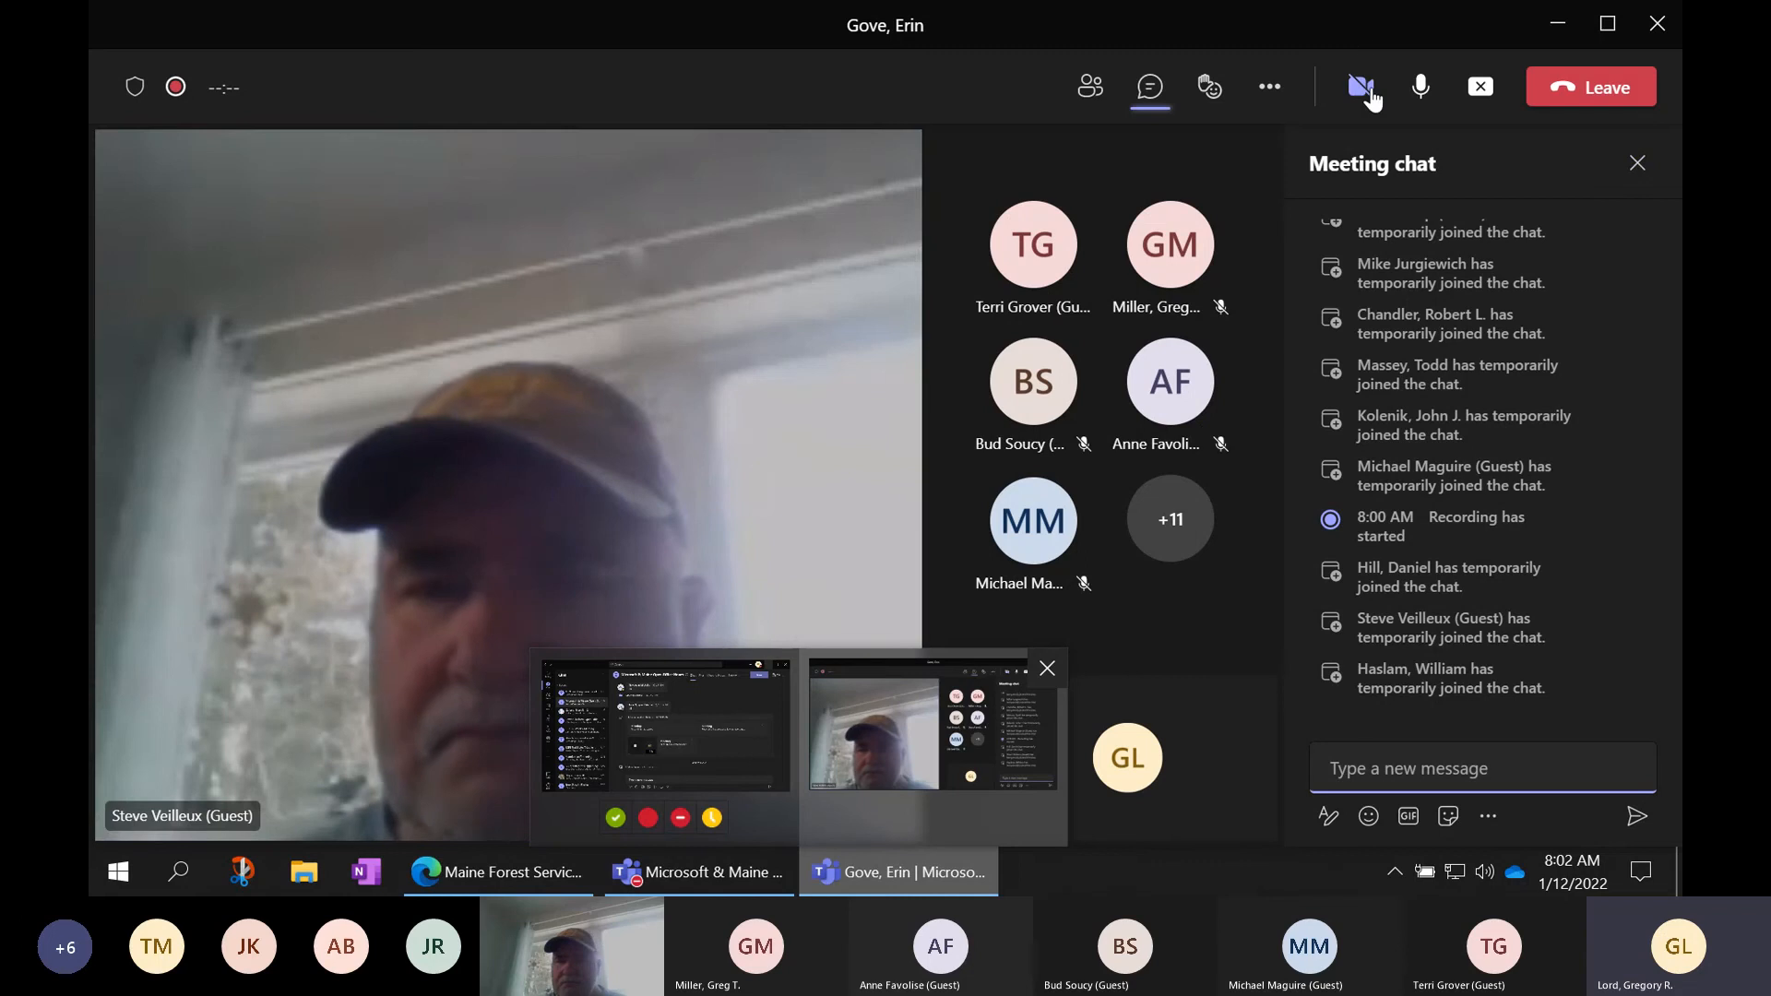
mouse_move(1366, 95)
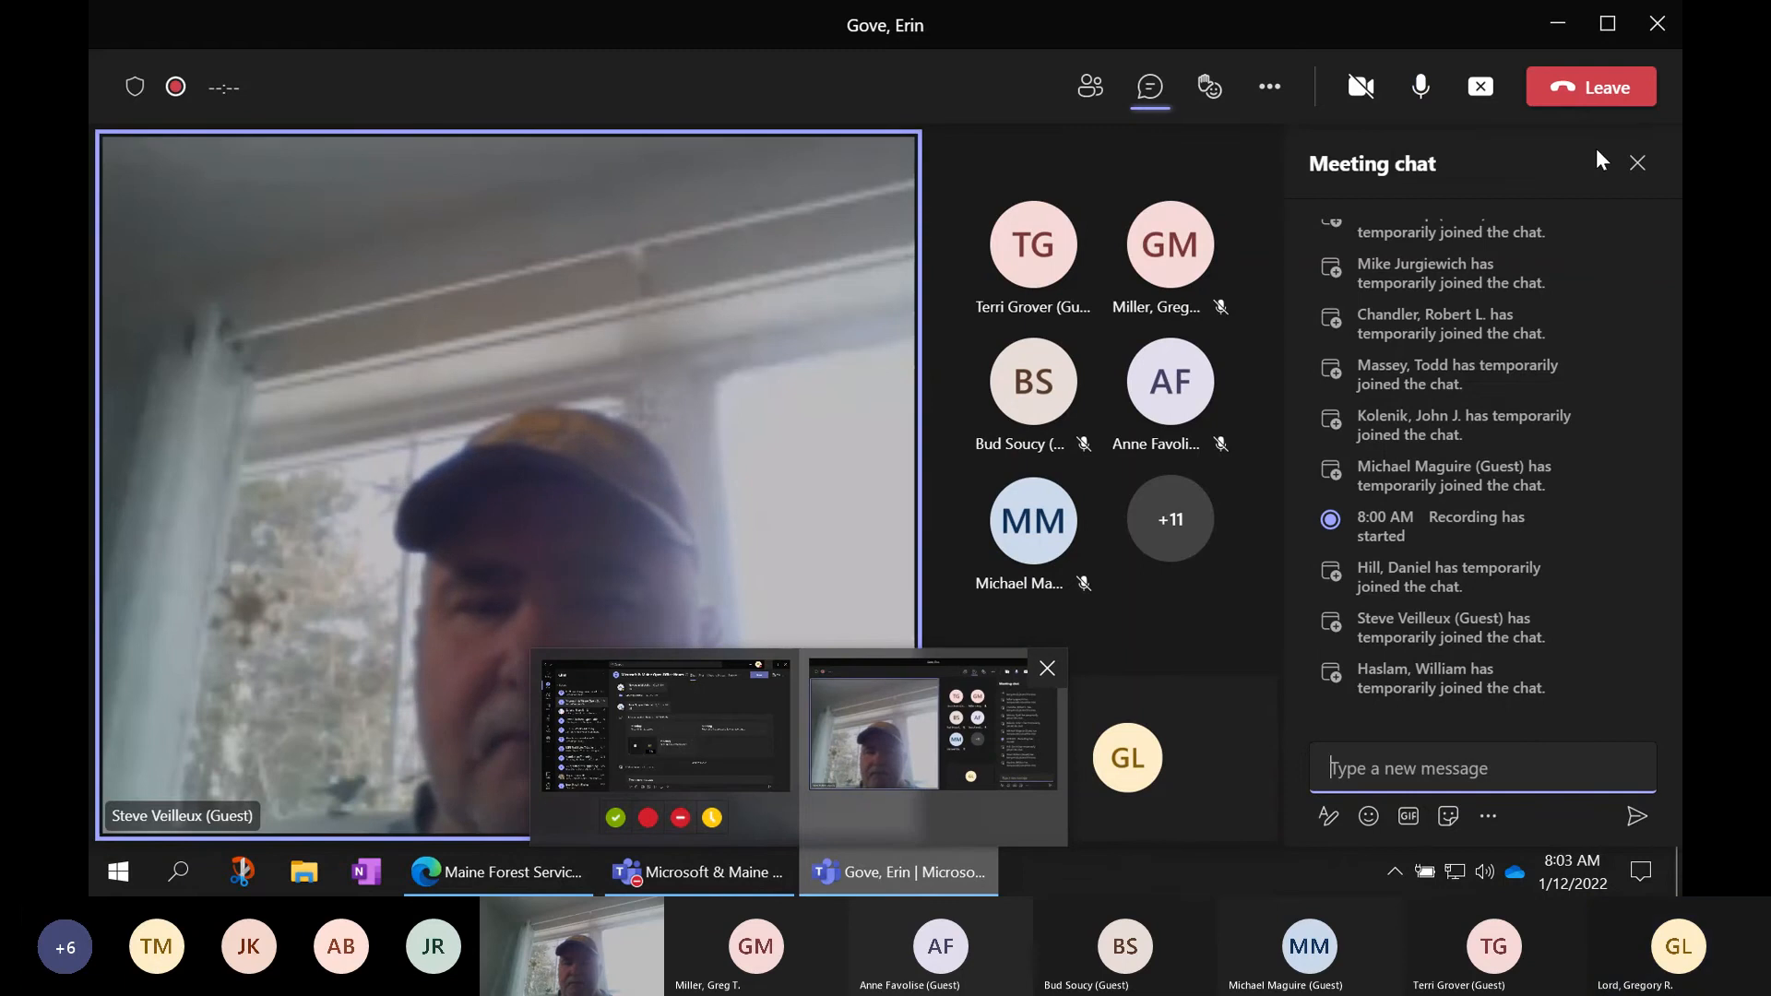
click(1646, 170)
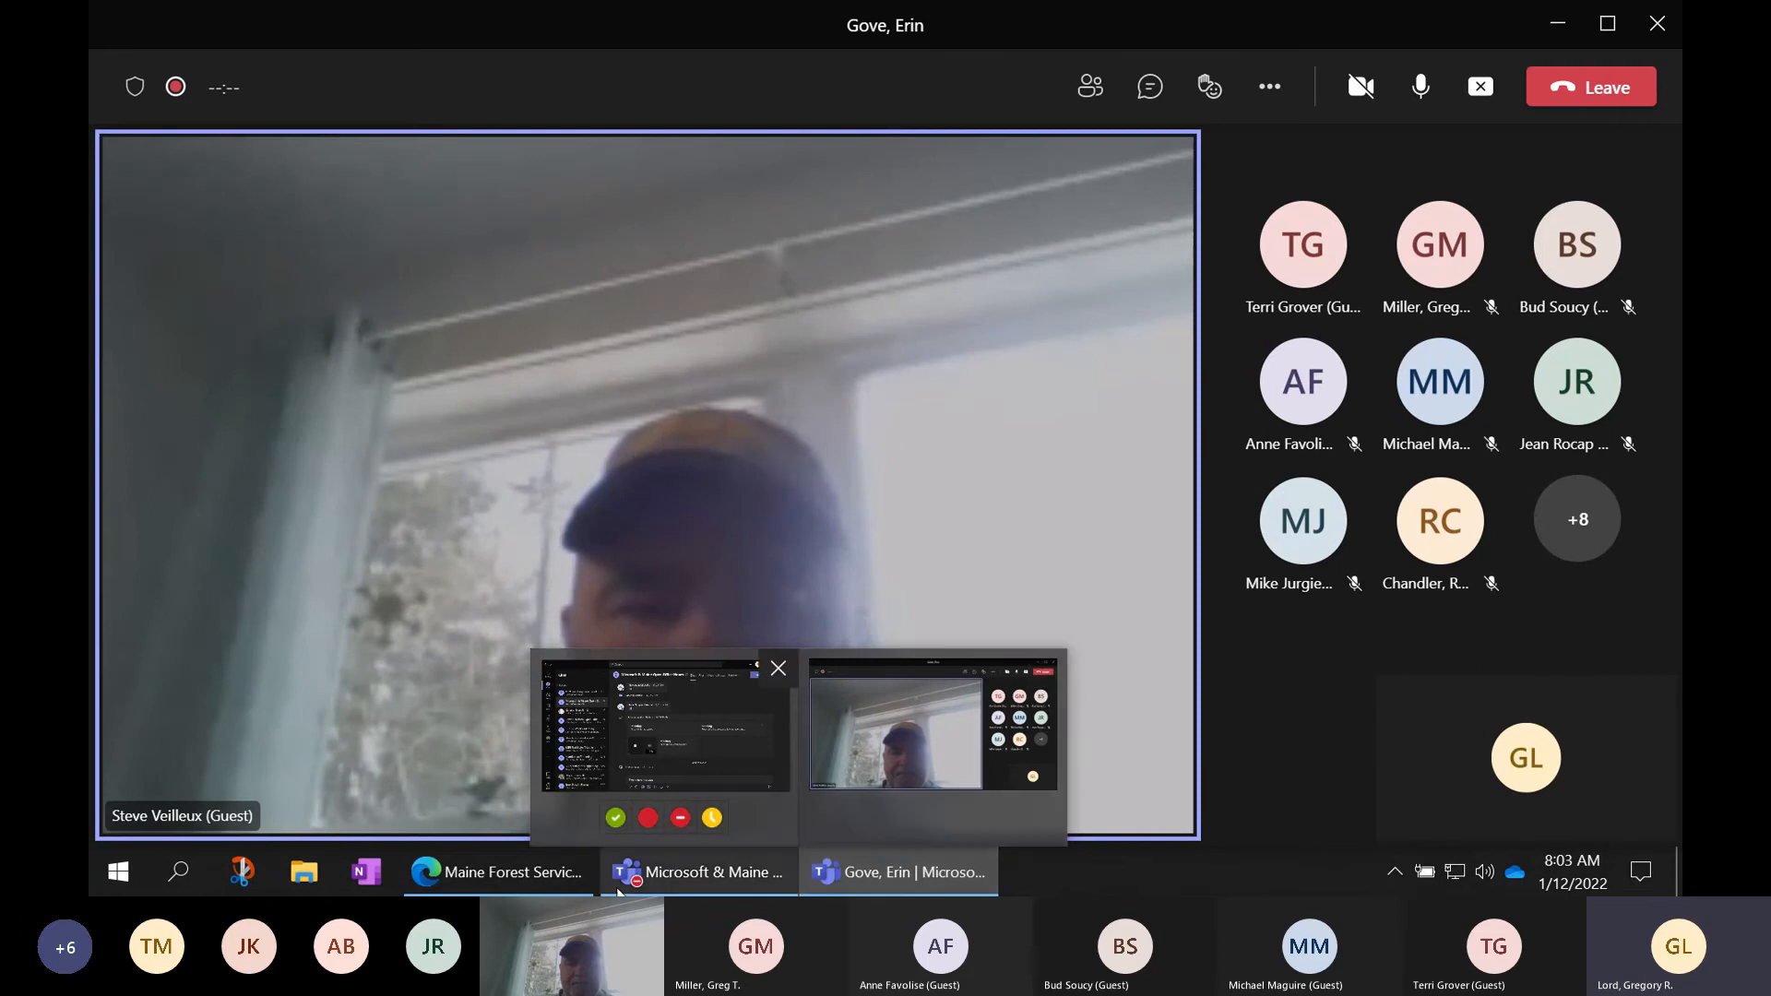
click(487, 876)
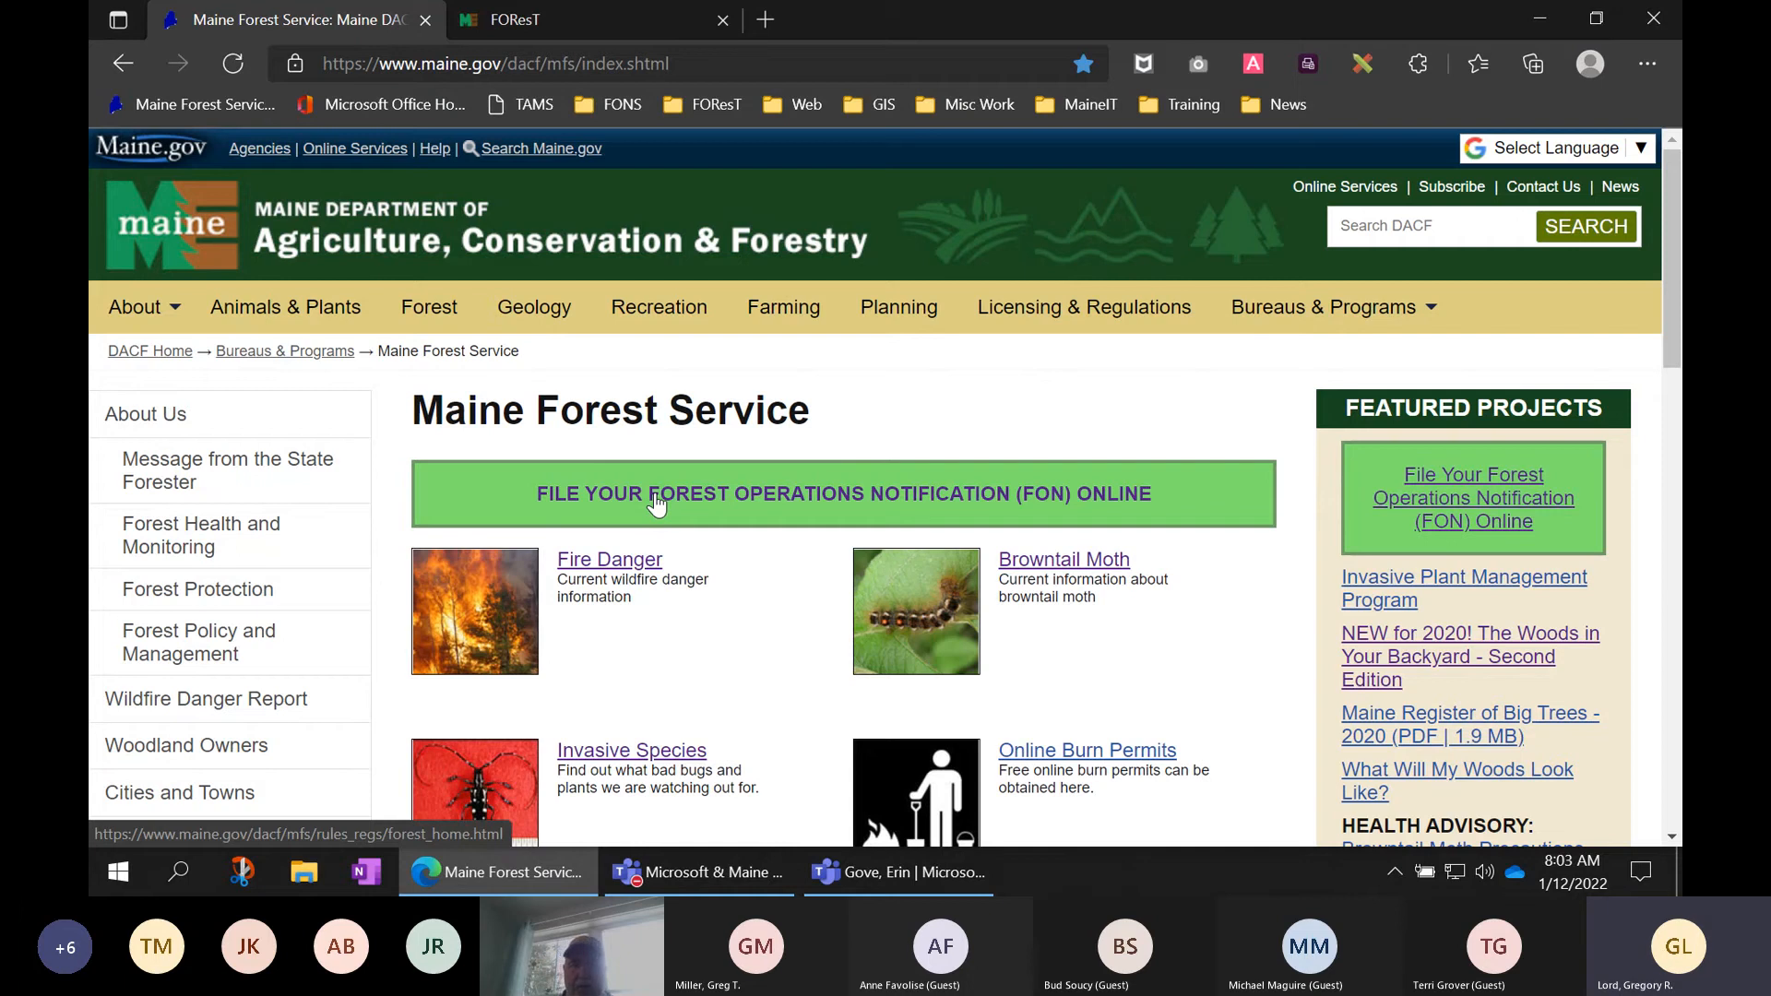
- Follow the green FON online filing banner to FOResT and scroll through Background and Timeline
click(984, 501)
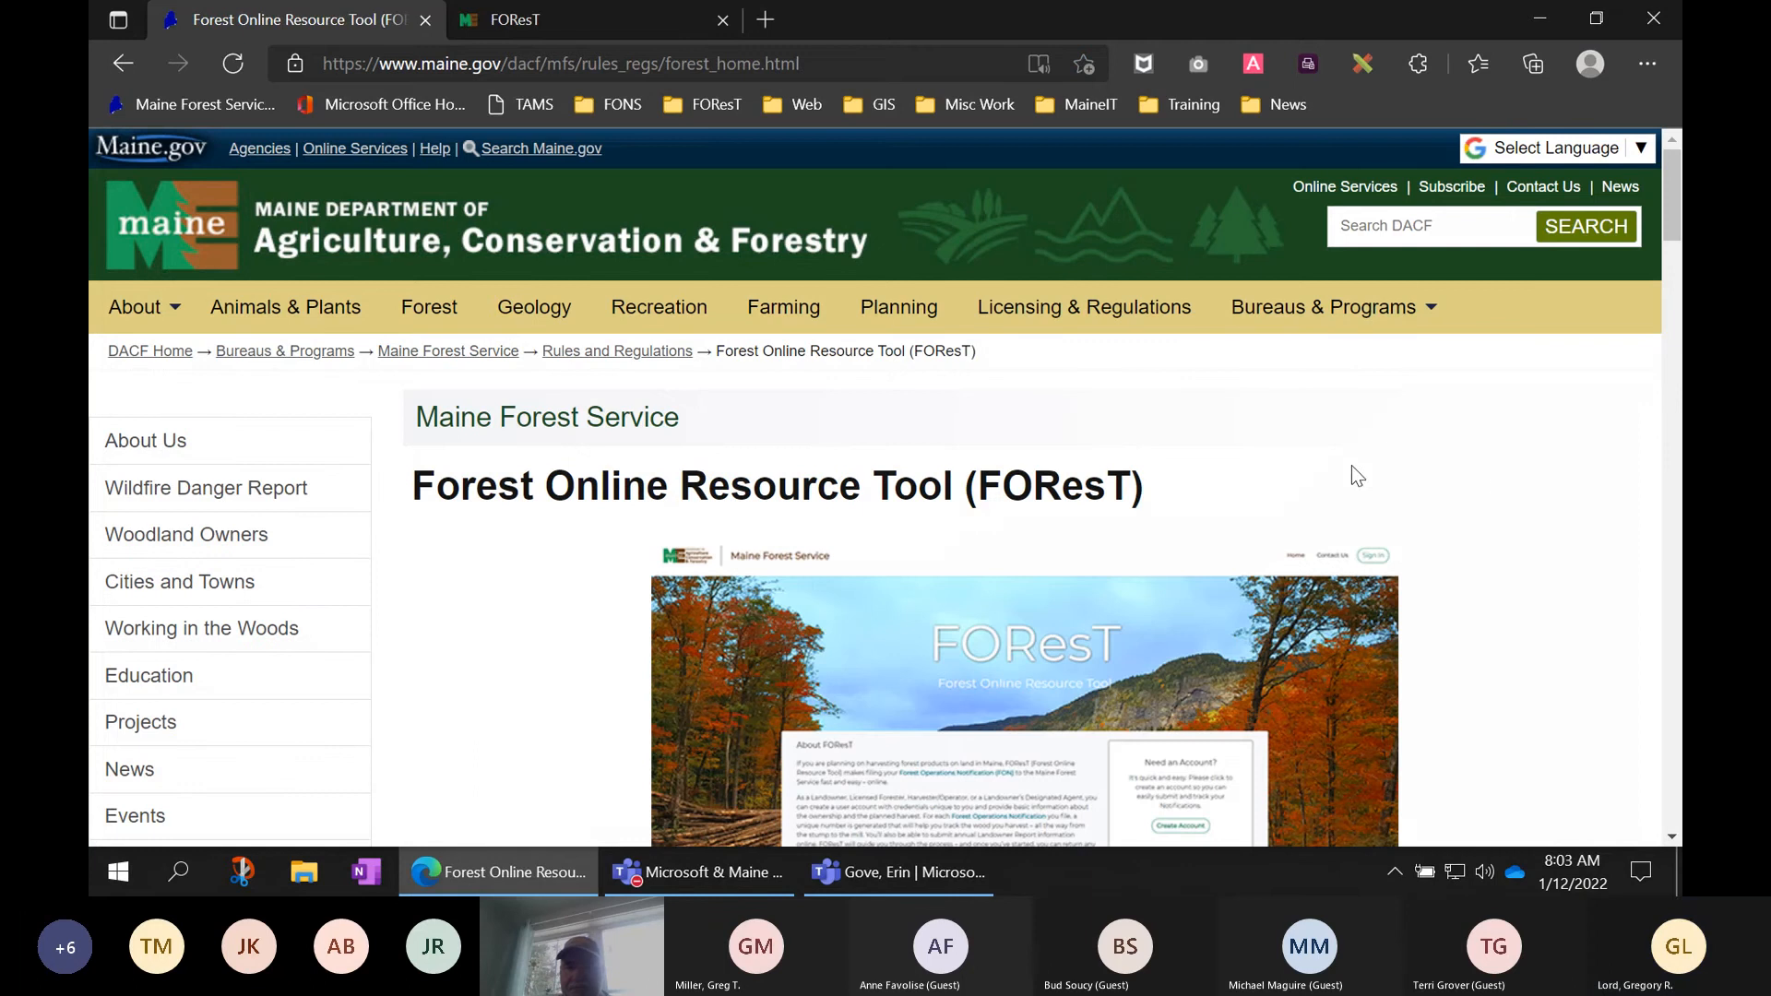
scroll(1525, 466, down, 2)
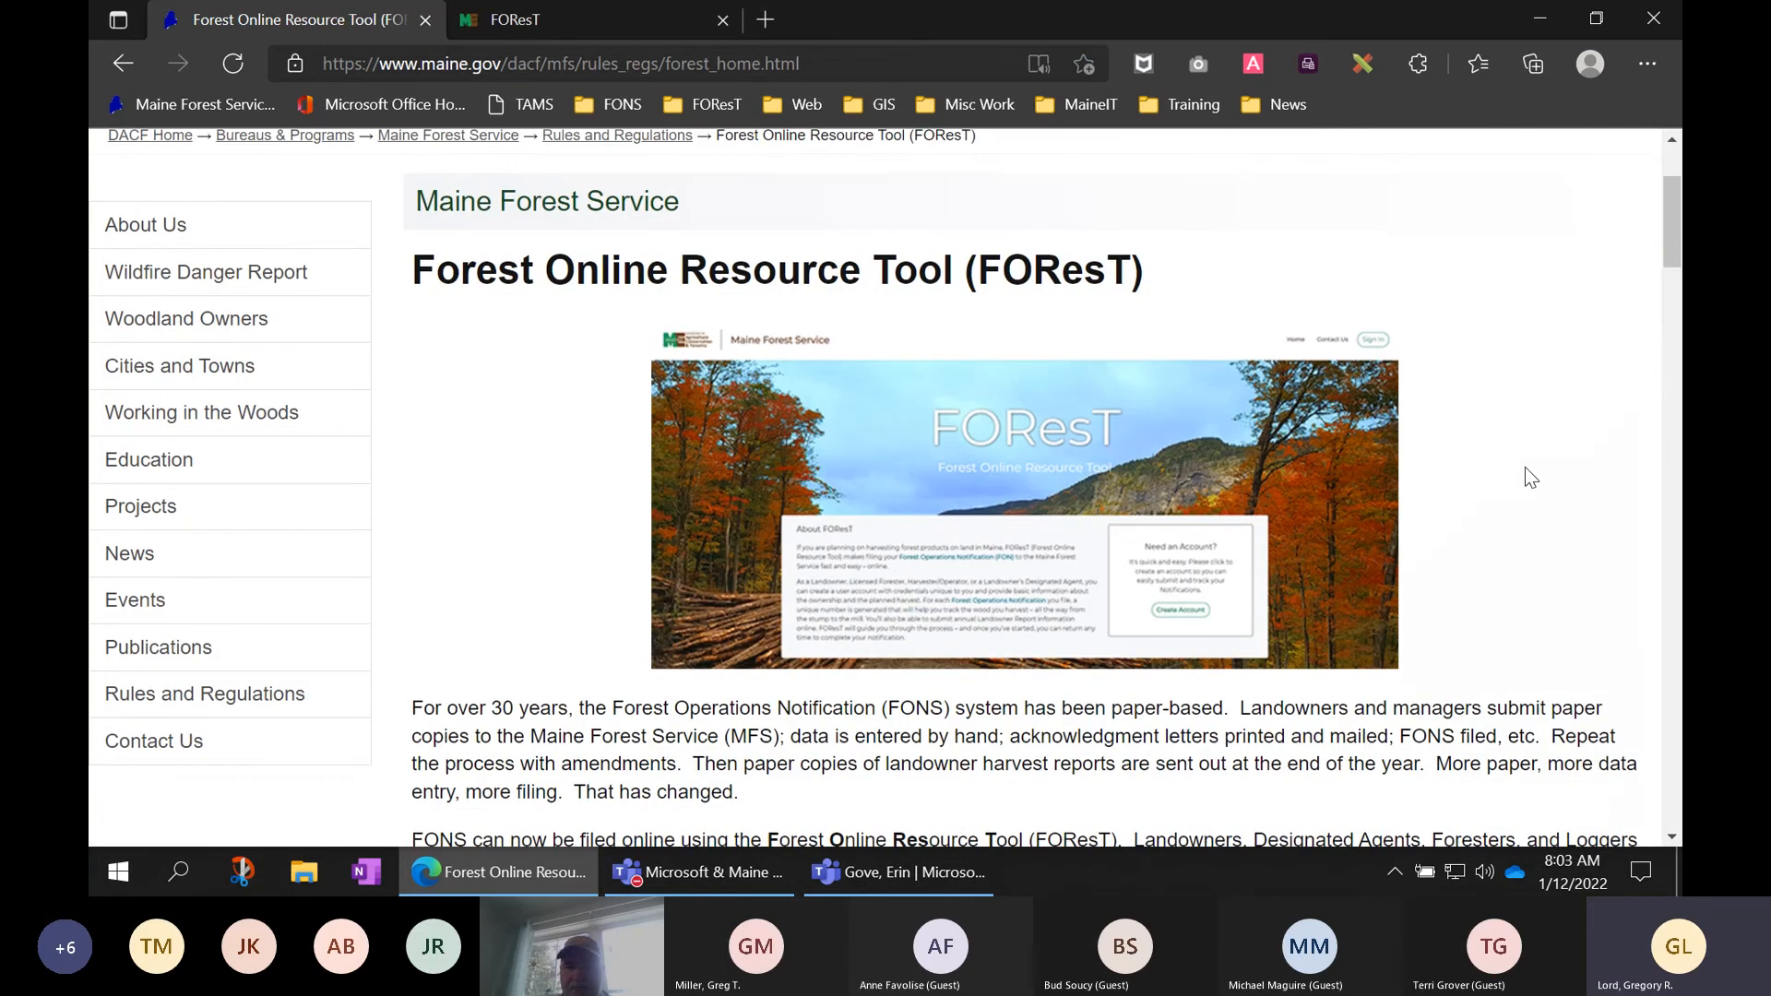
scroll(1525, 468, down, 1)
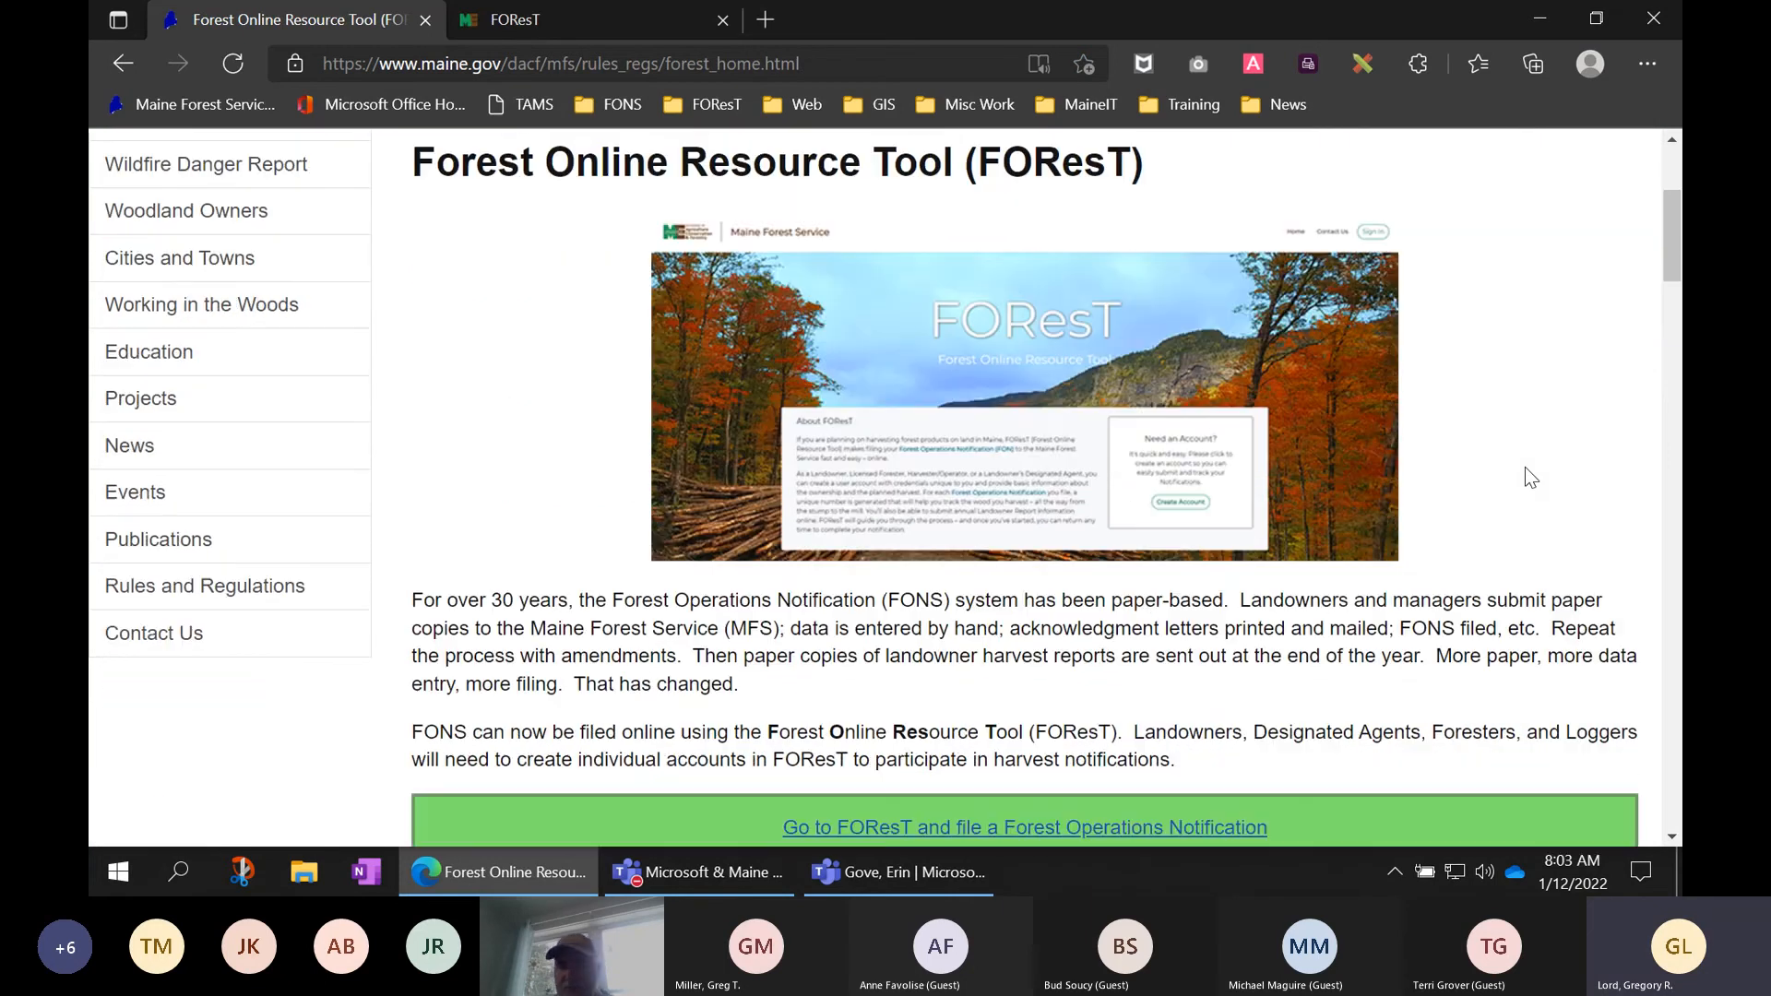
scroll(1524, 469, down, 2)
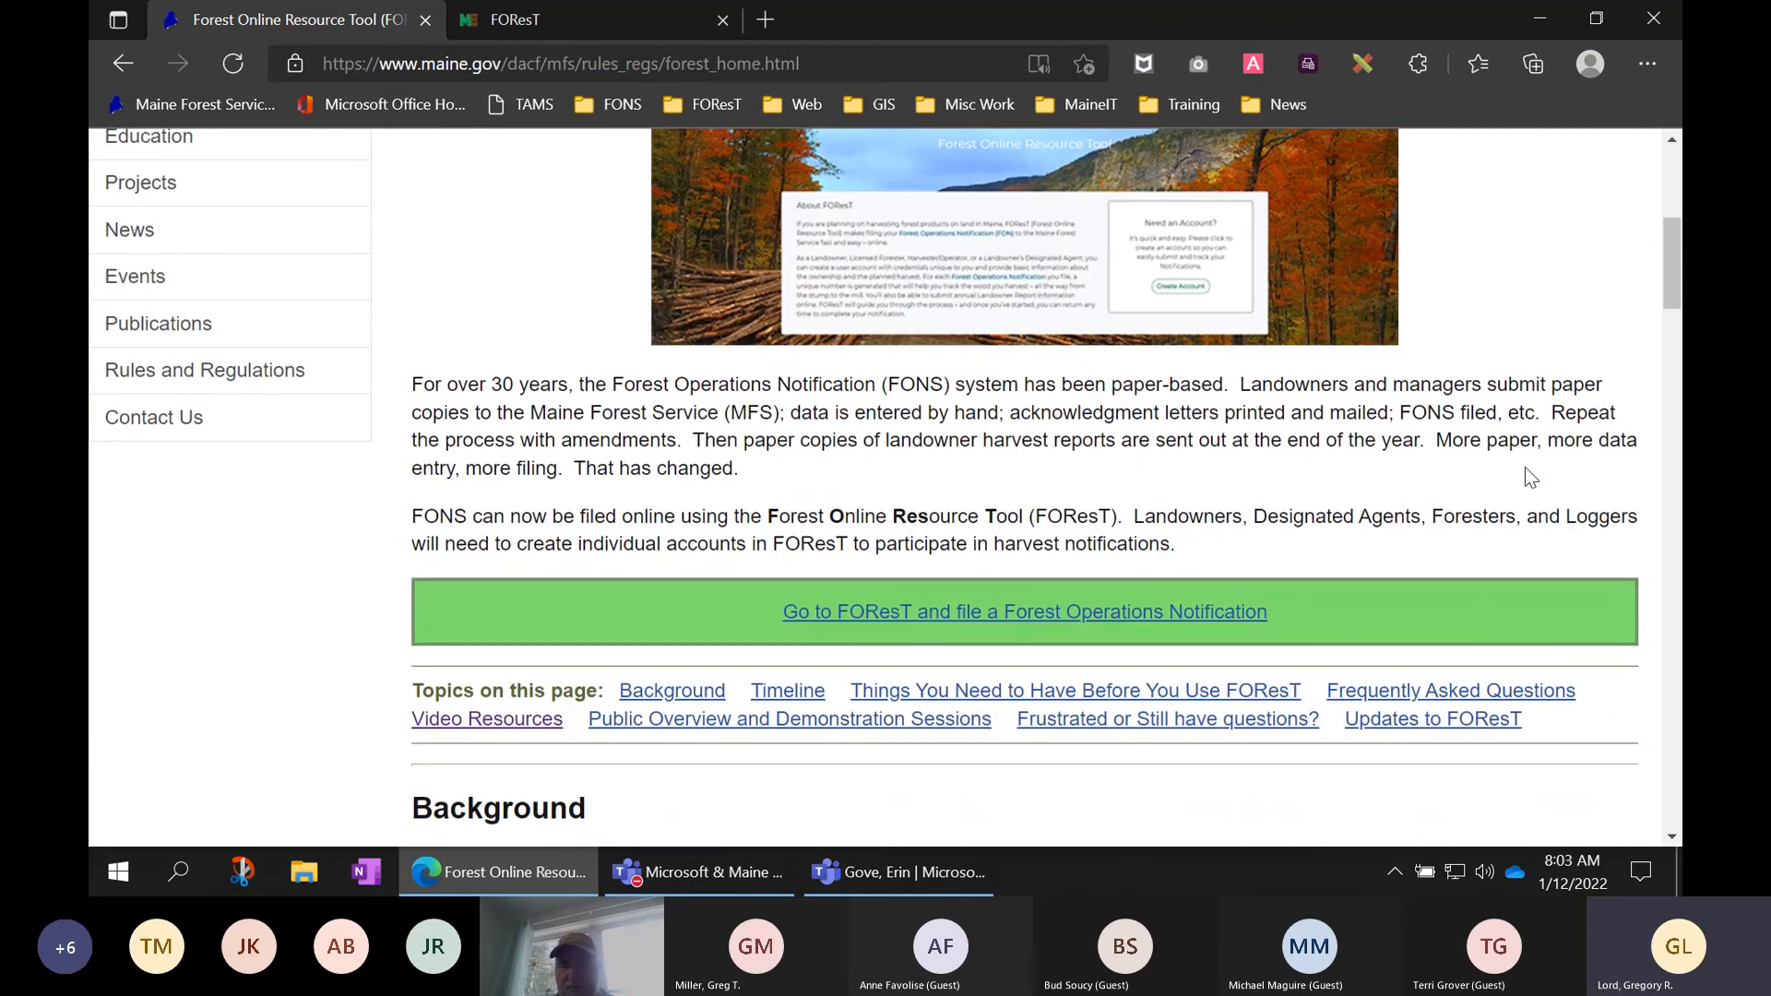
scroll(1531, 458, down, 1)
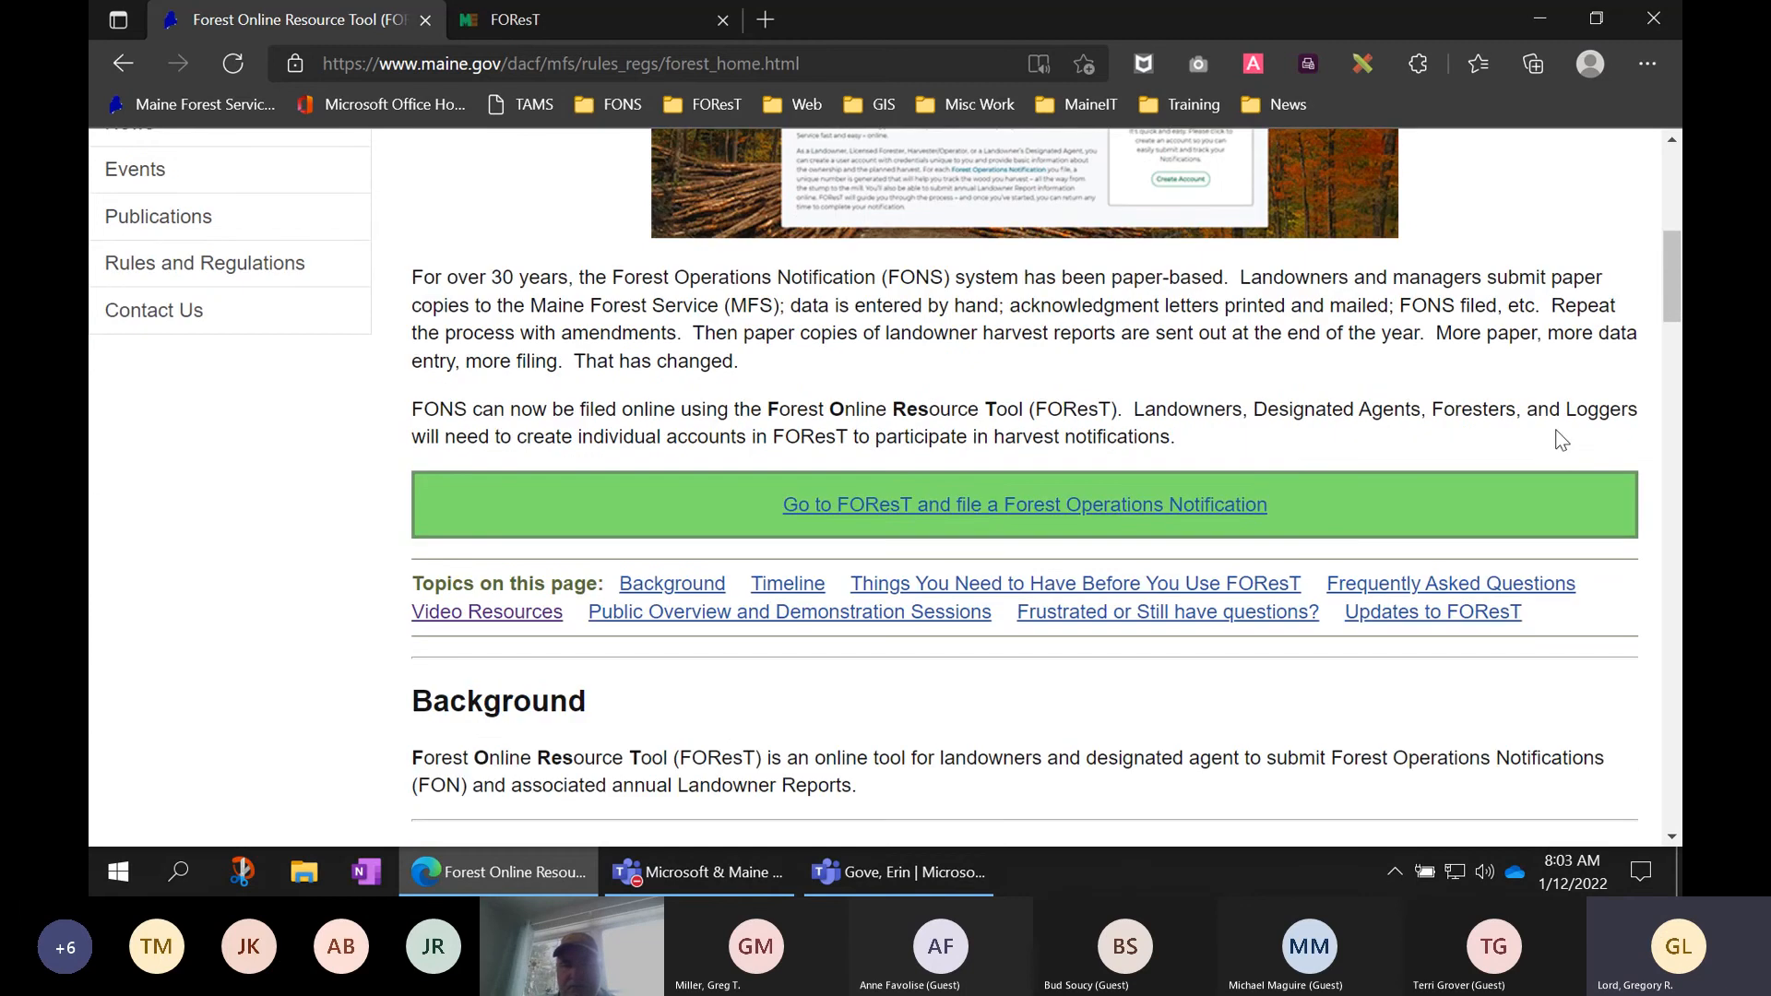
scroll(1553, 380, down, 1)
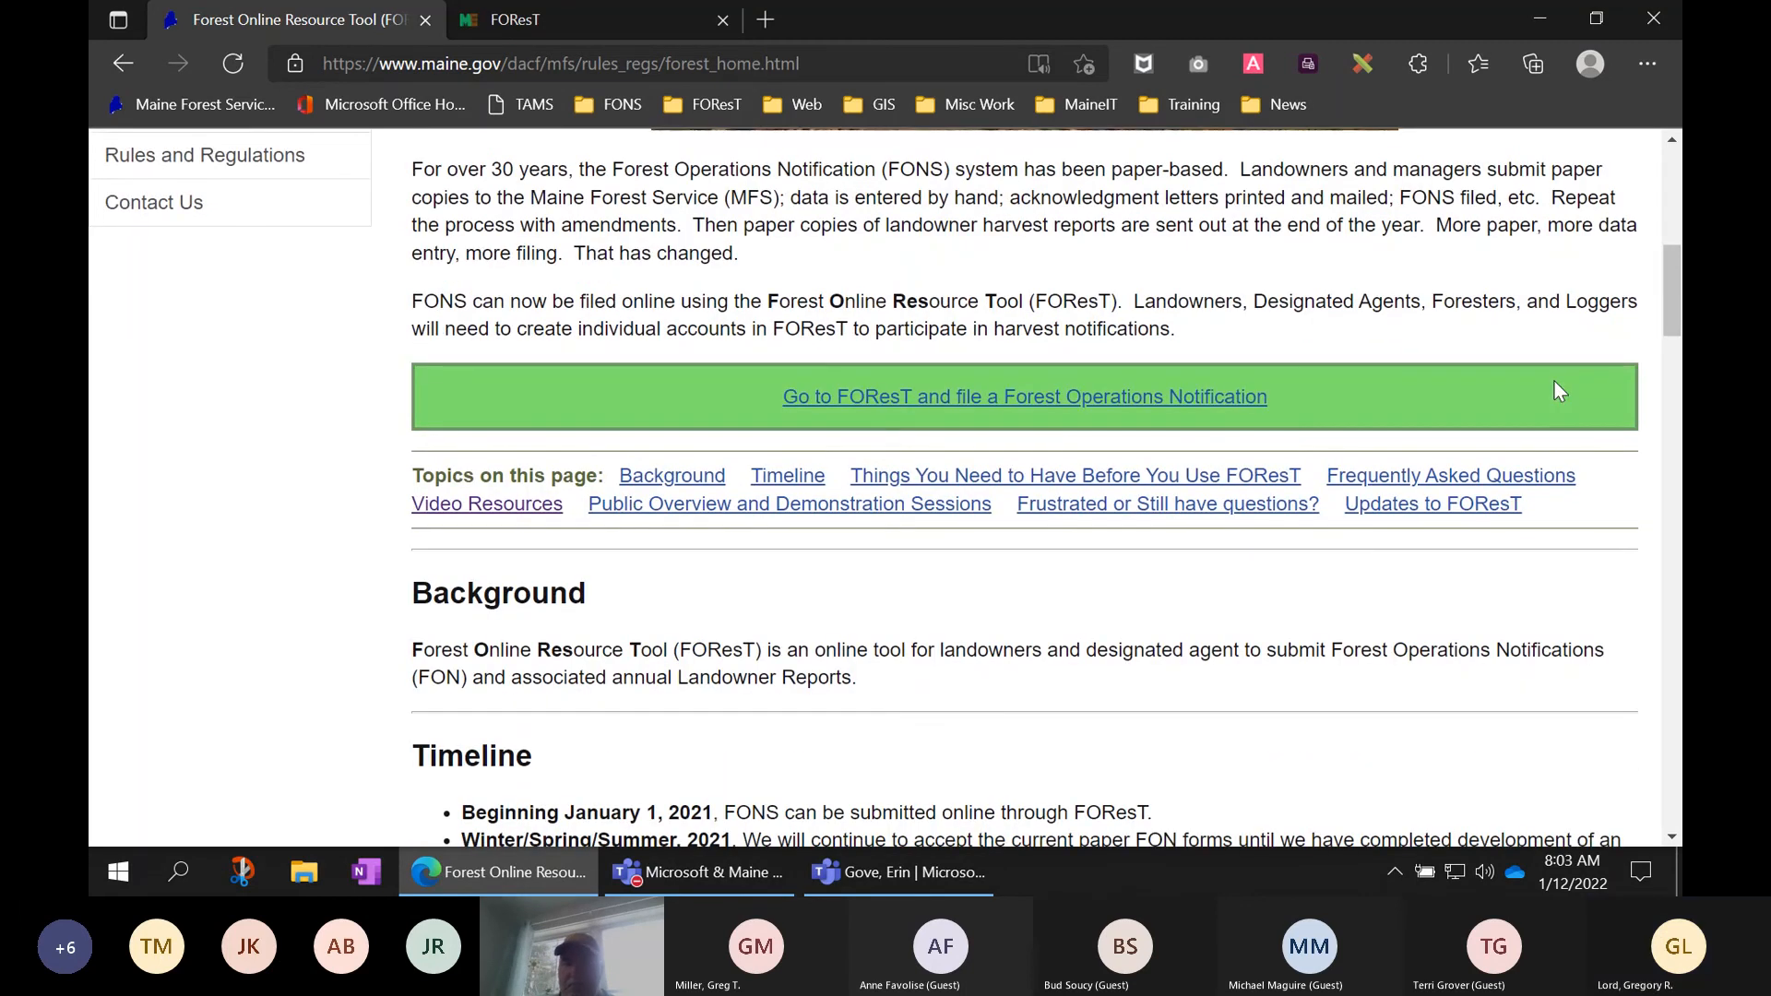
scroll(1495, 600, down, 1)
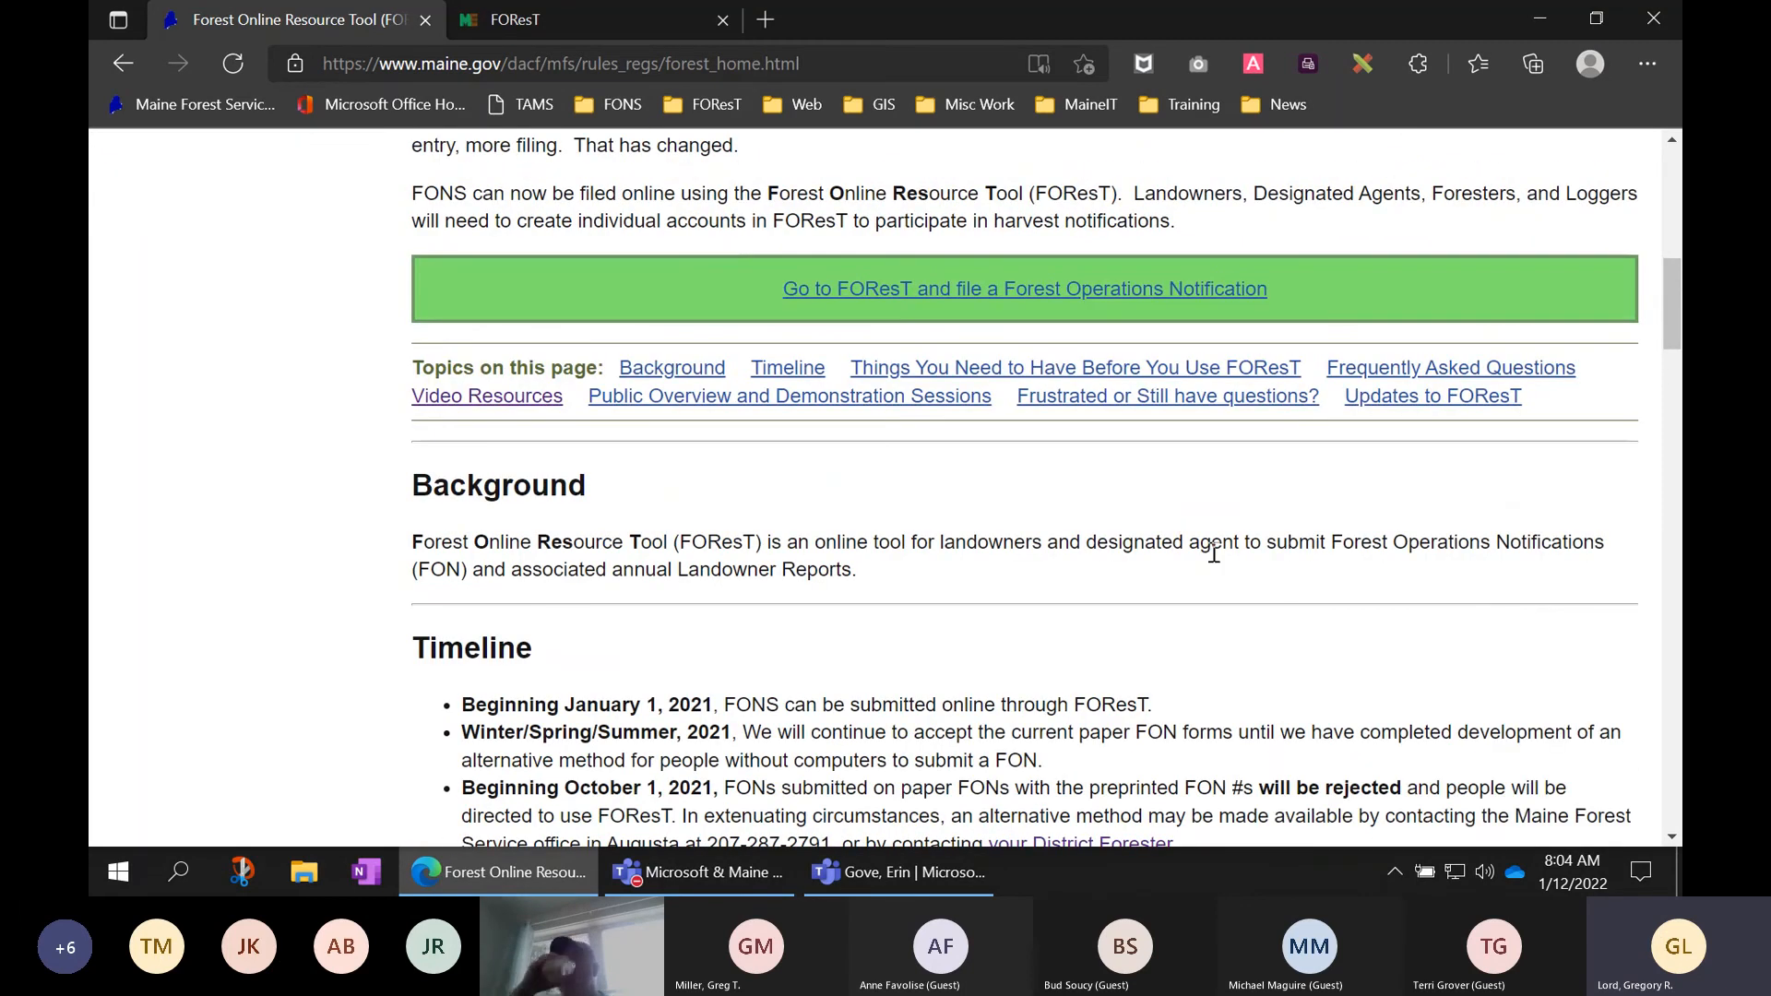
scroll(1199, 548, down, 1)
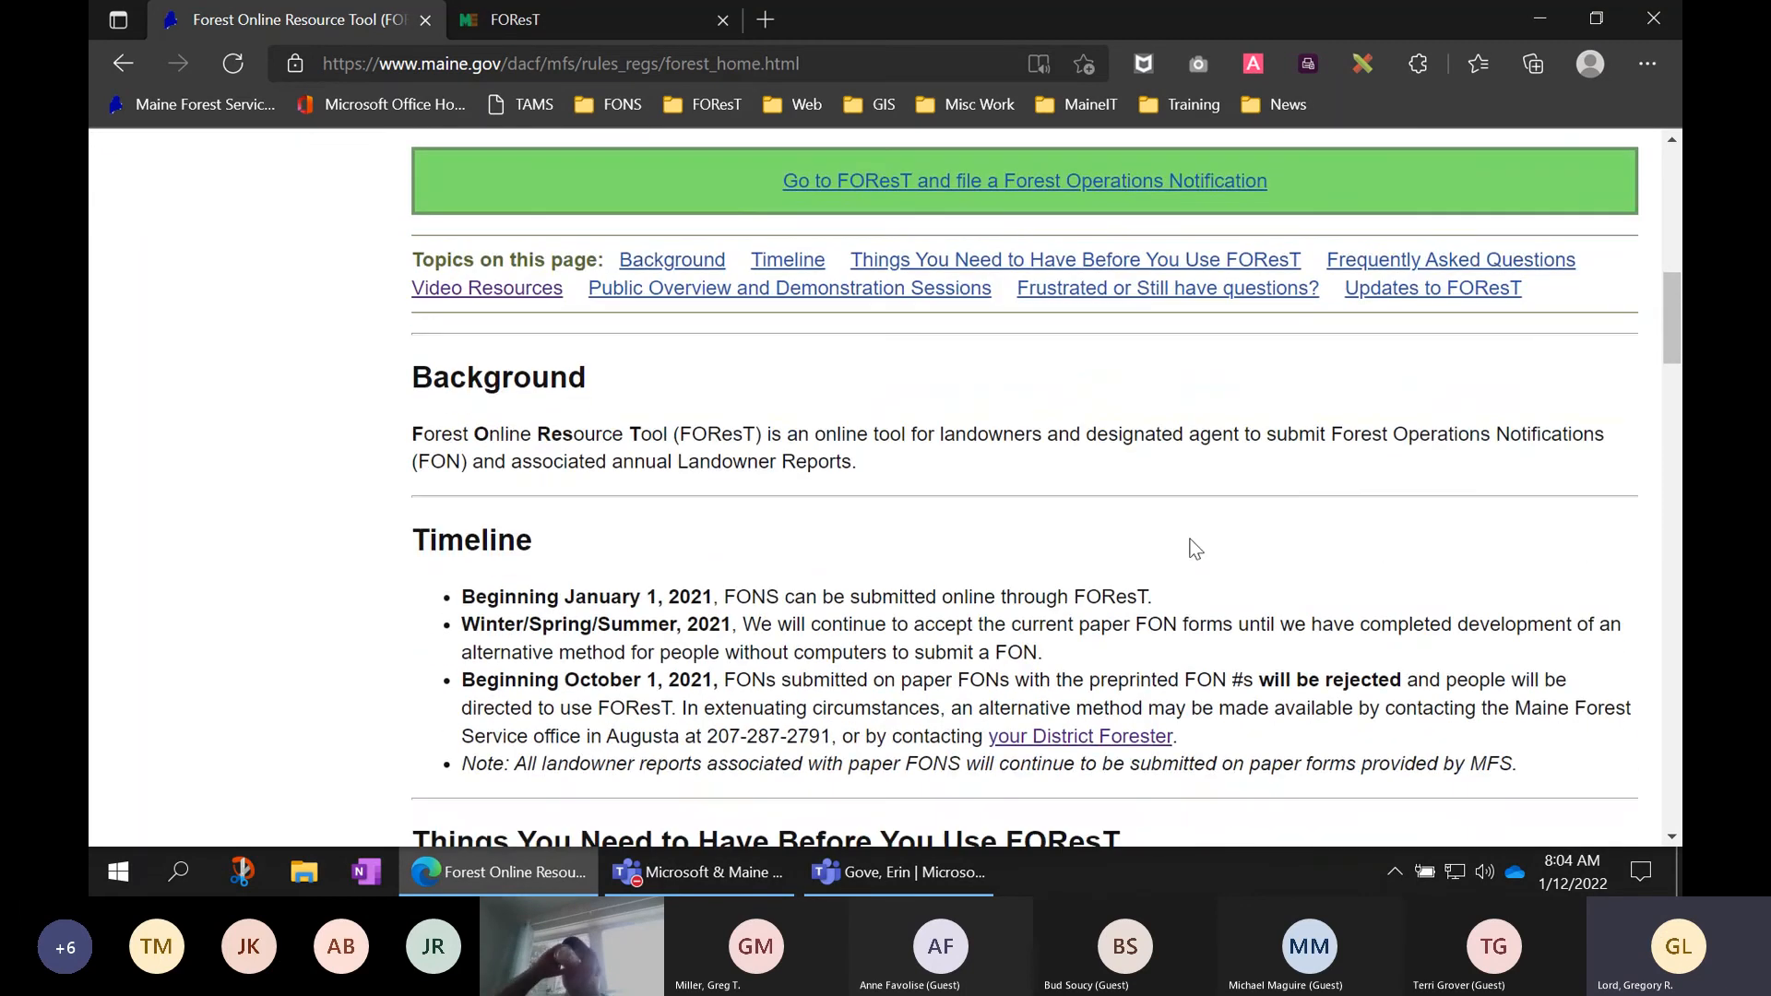
- Jump to Video Resources and scroll to the Completing a Landowner Report tutorials
click(479, 299)
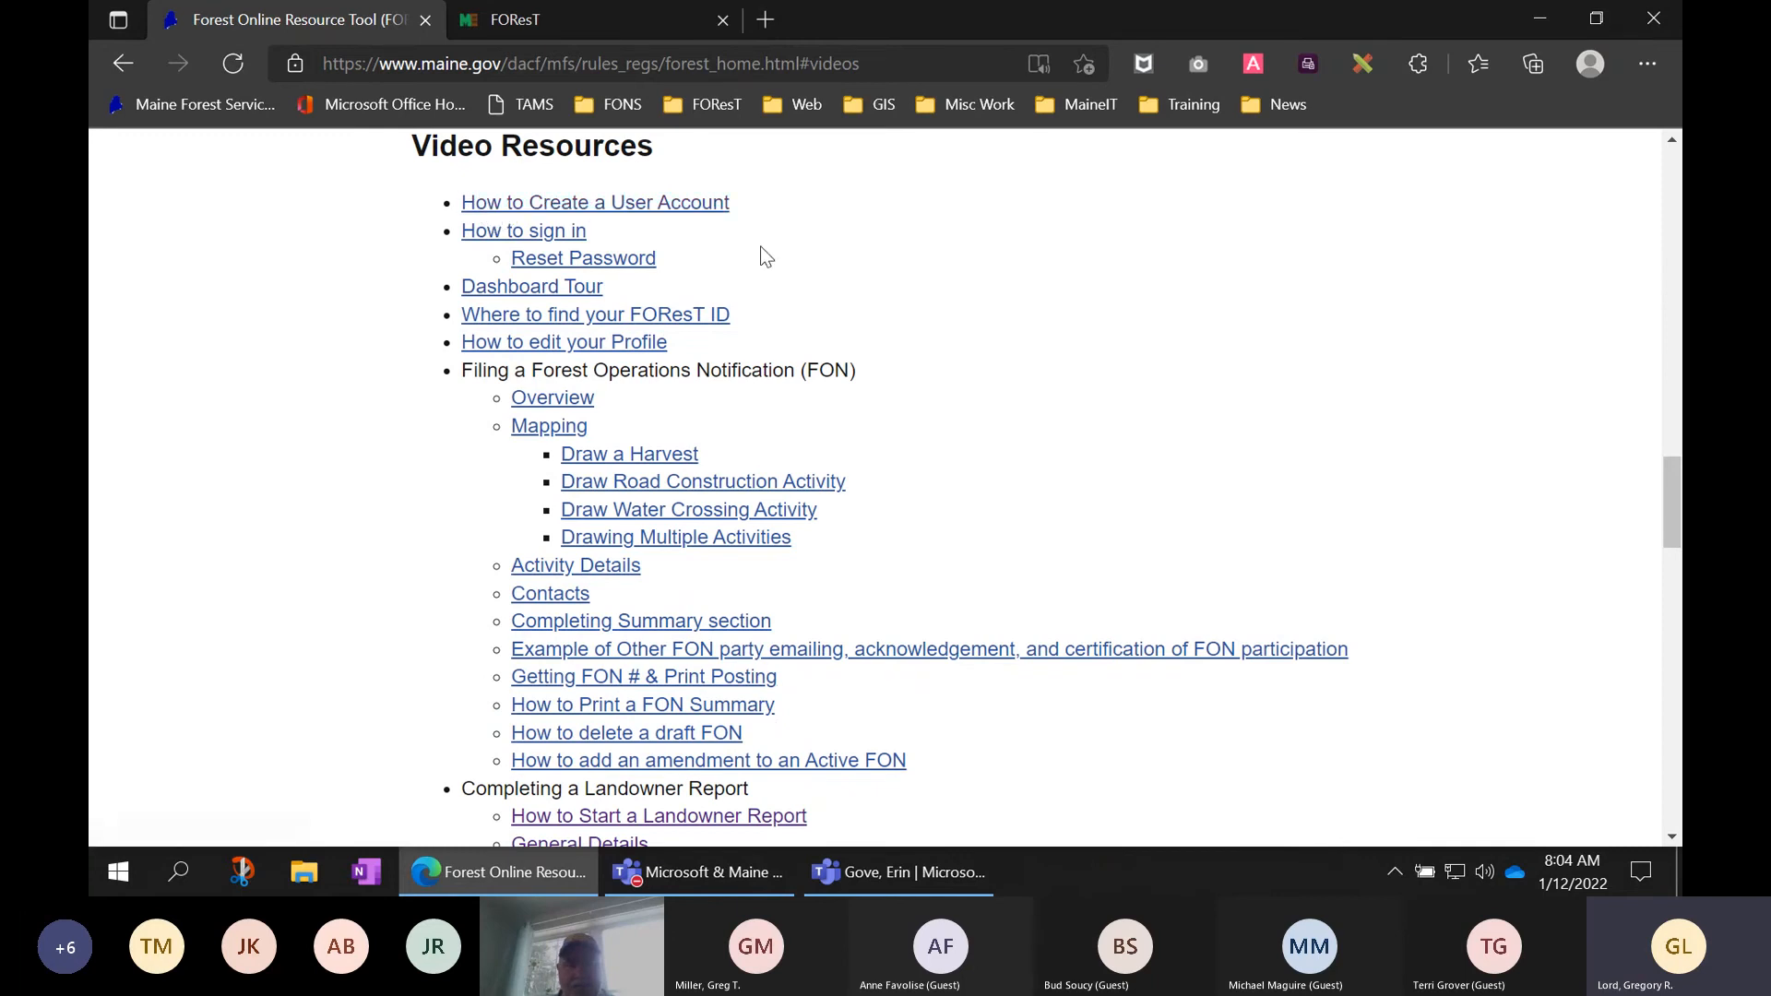
scroll(756, 258, down, 3)
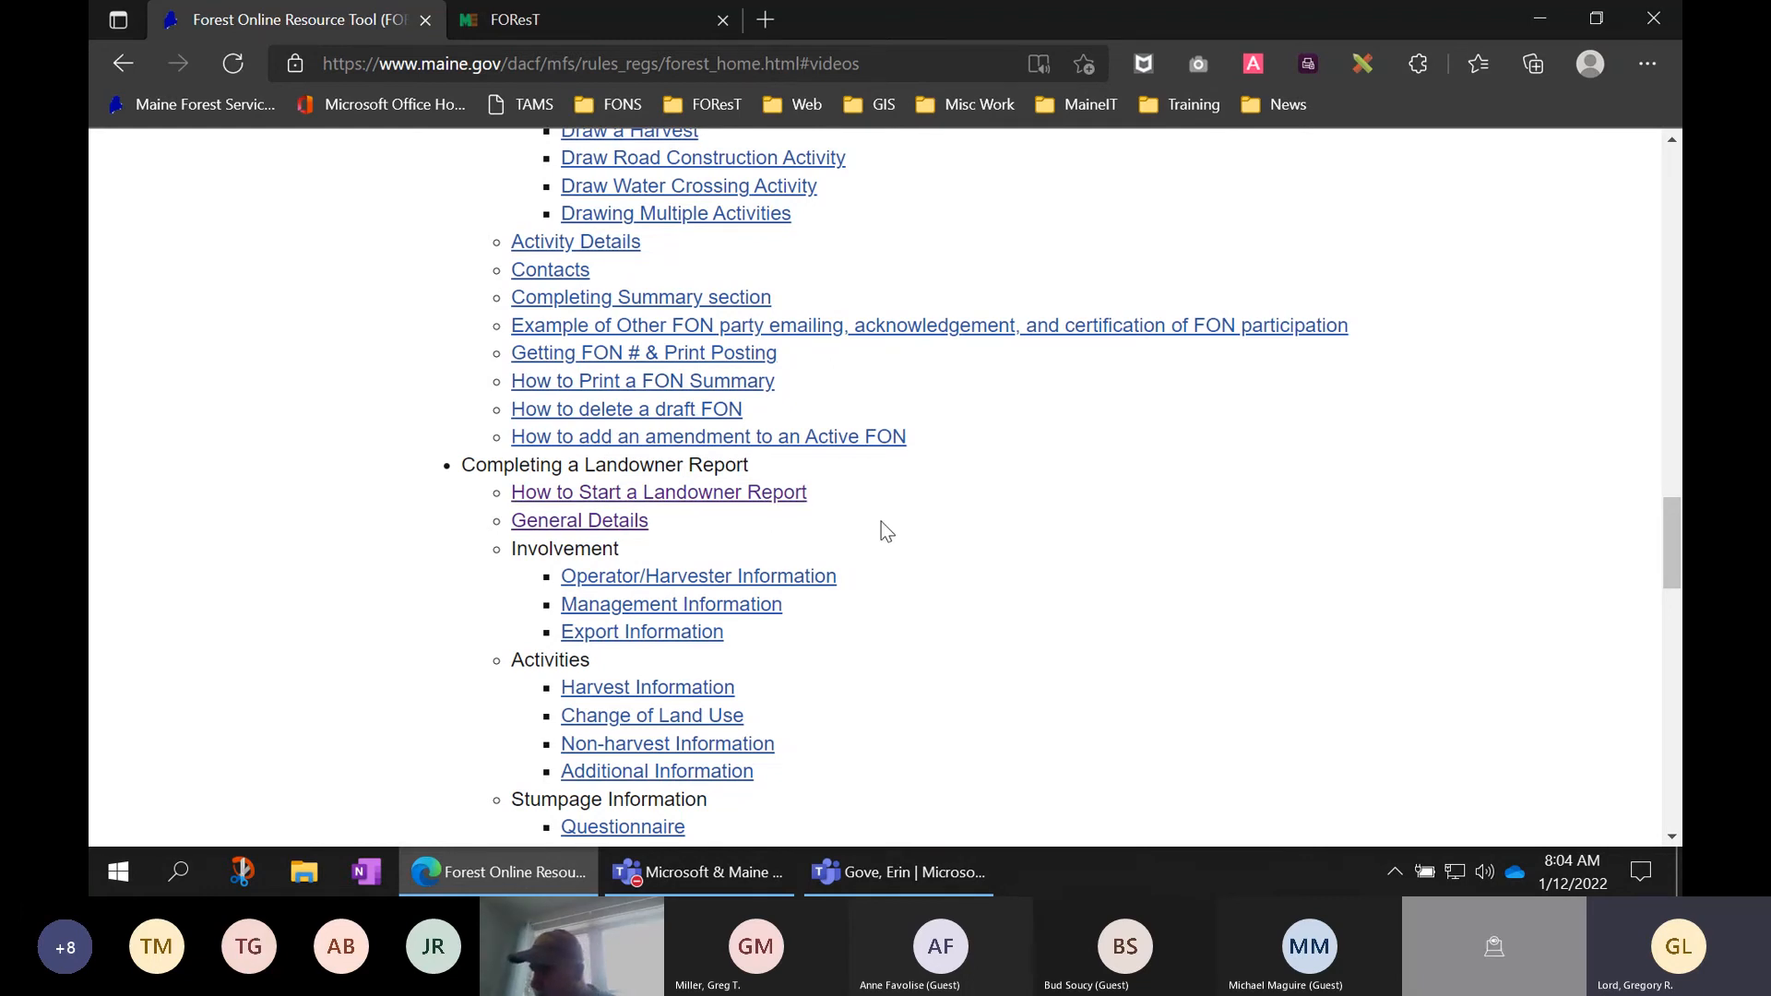
scroll(904, 528, down, 1)
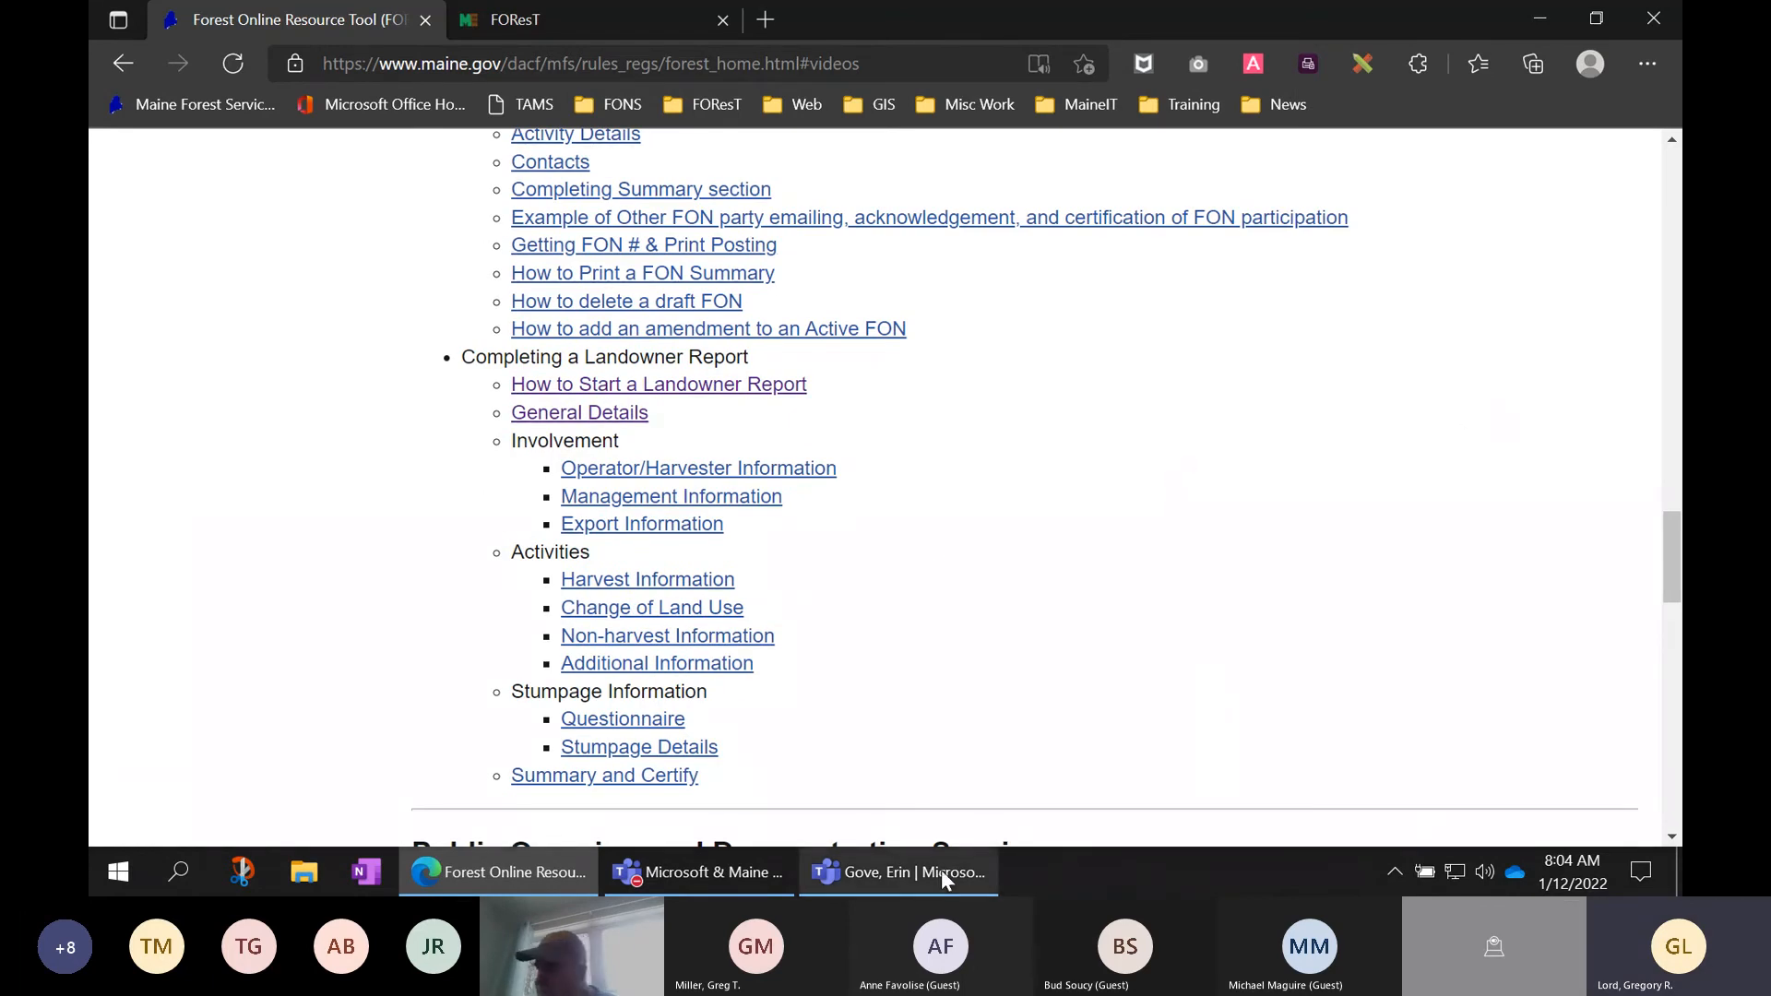
mouse_move(941, 870)
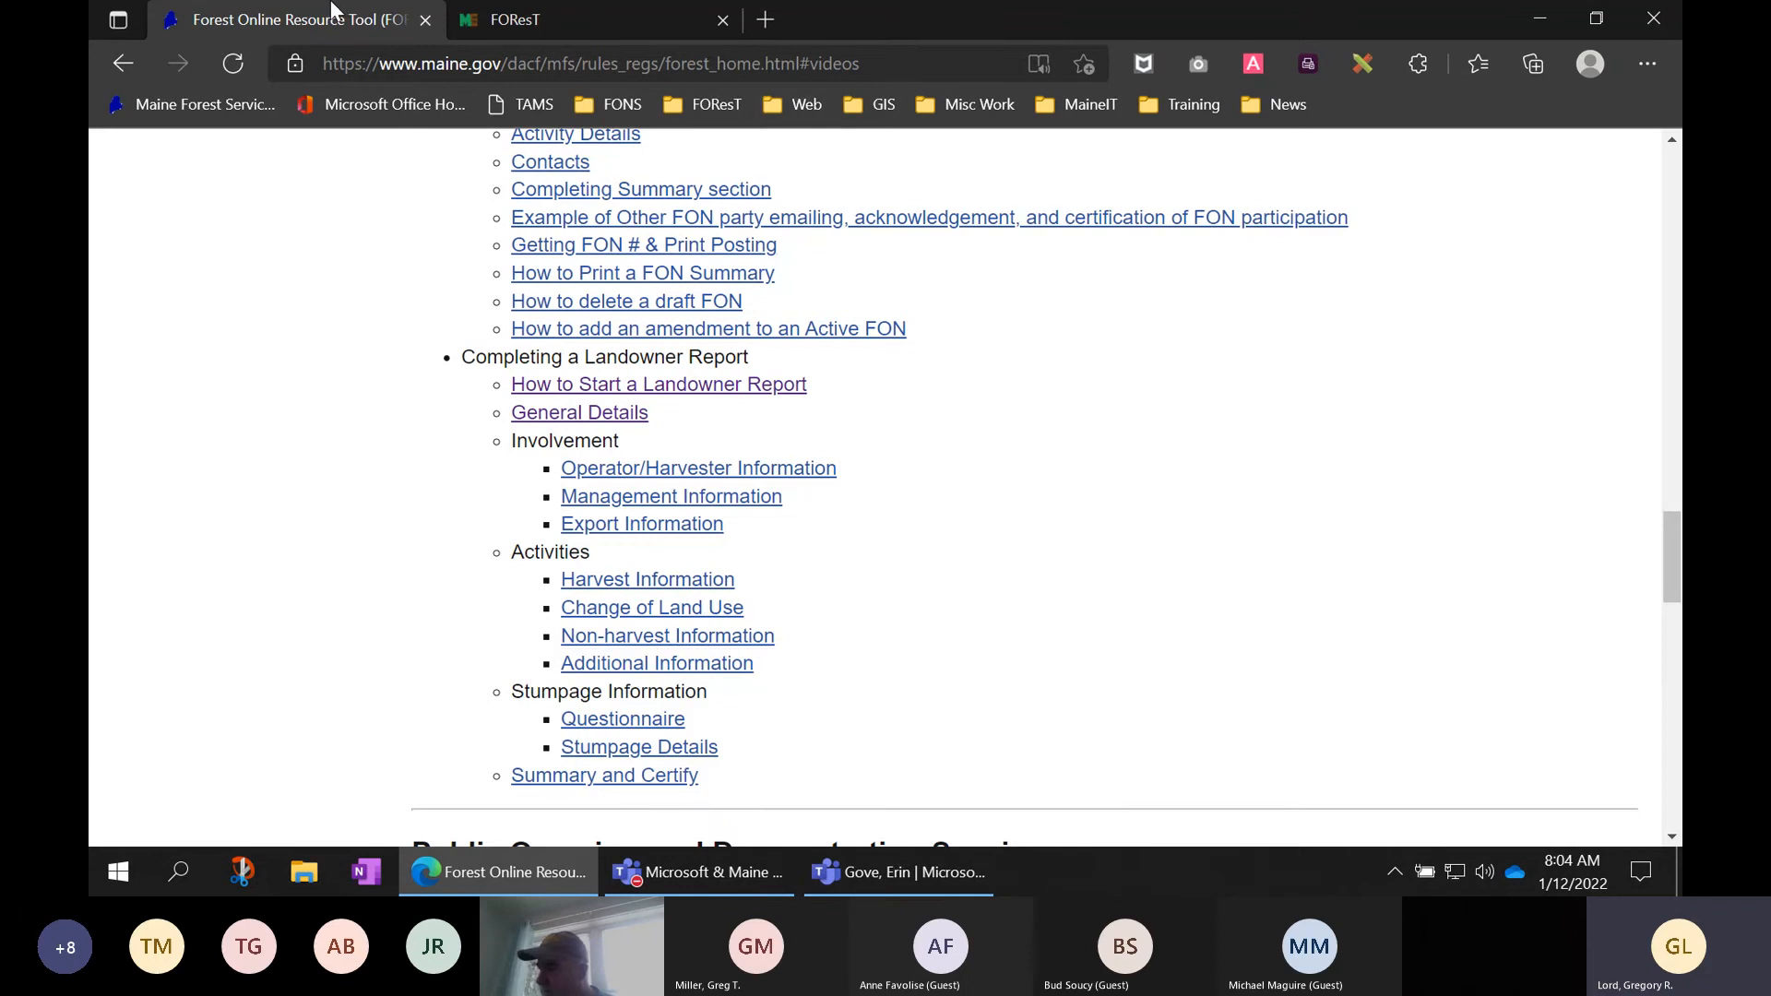
- On the FOResT test site, dismiss the TEST notice and enter the saved e-mail and password
click(532, 21)
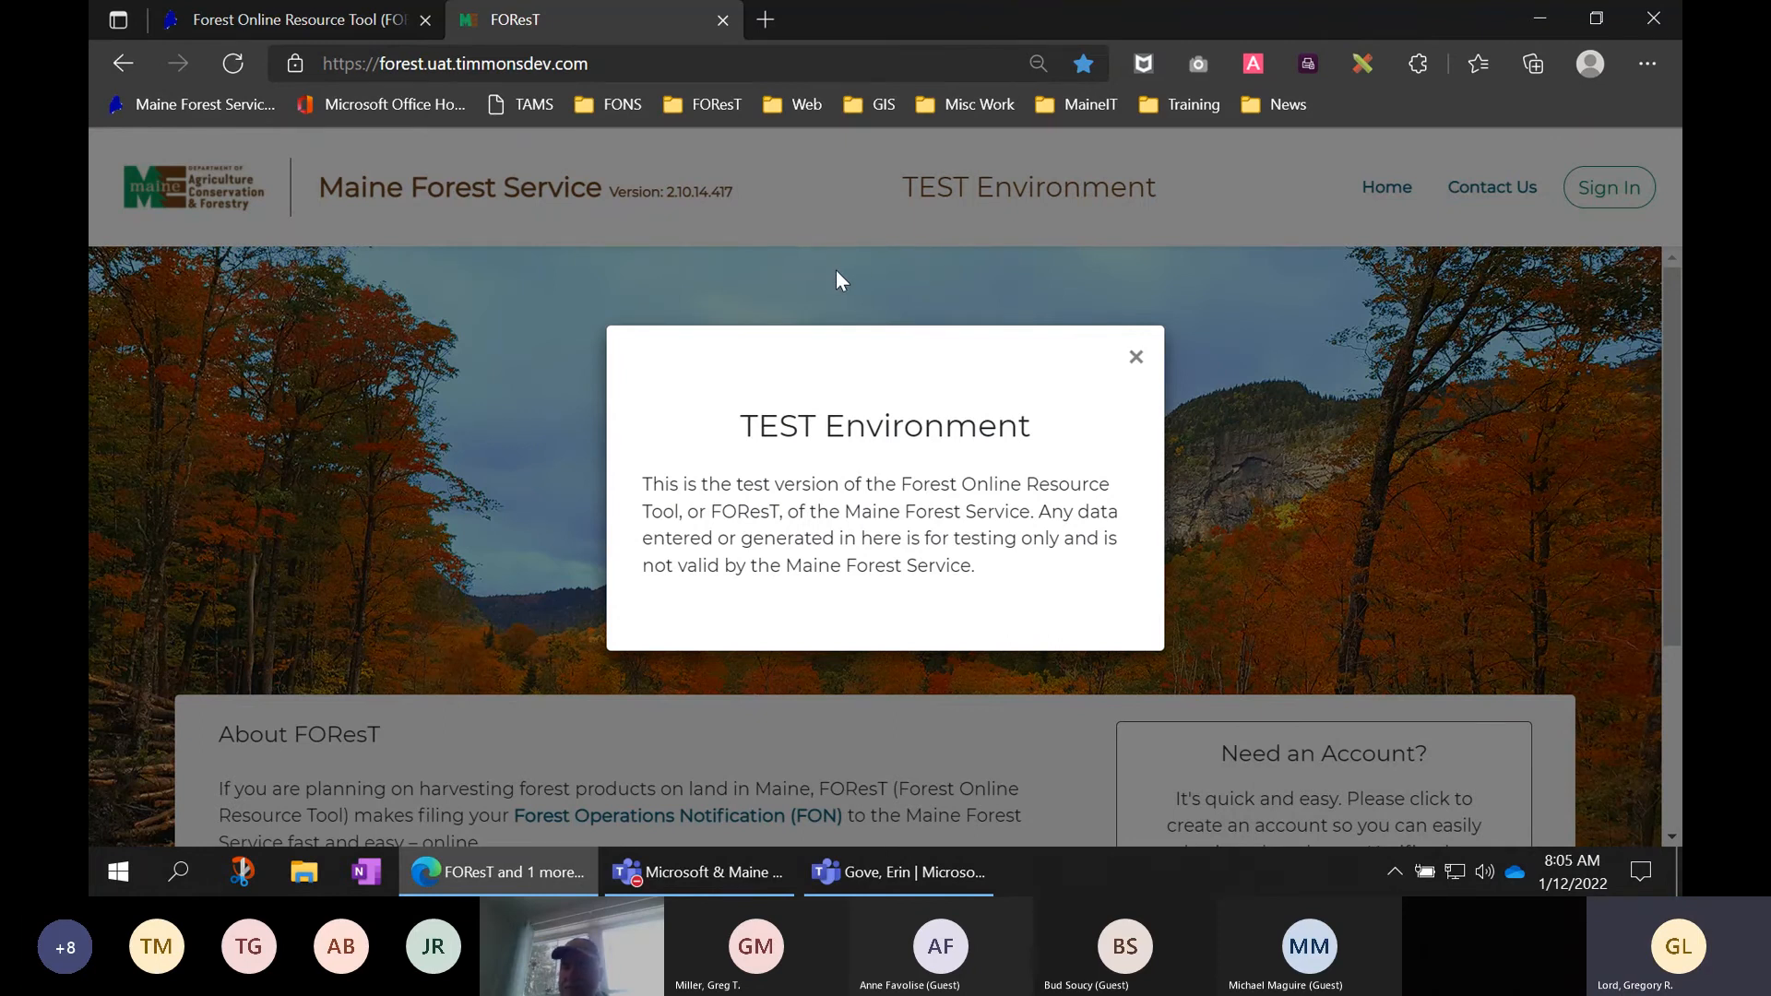
click(1137, 358)
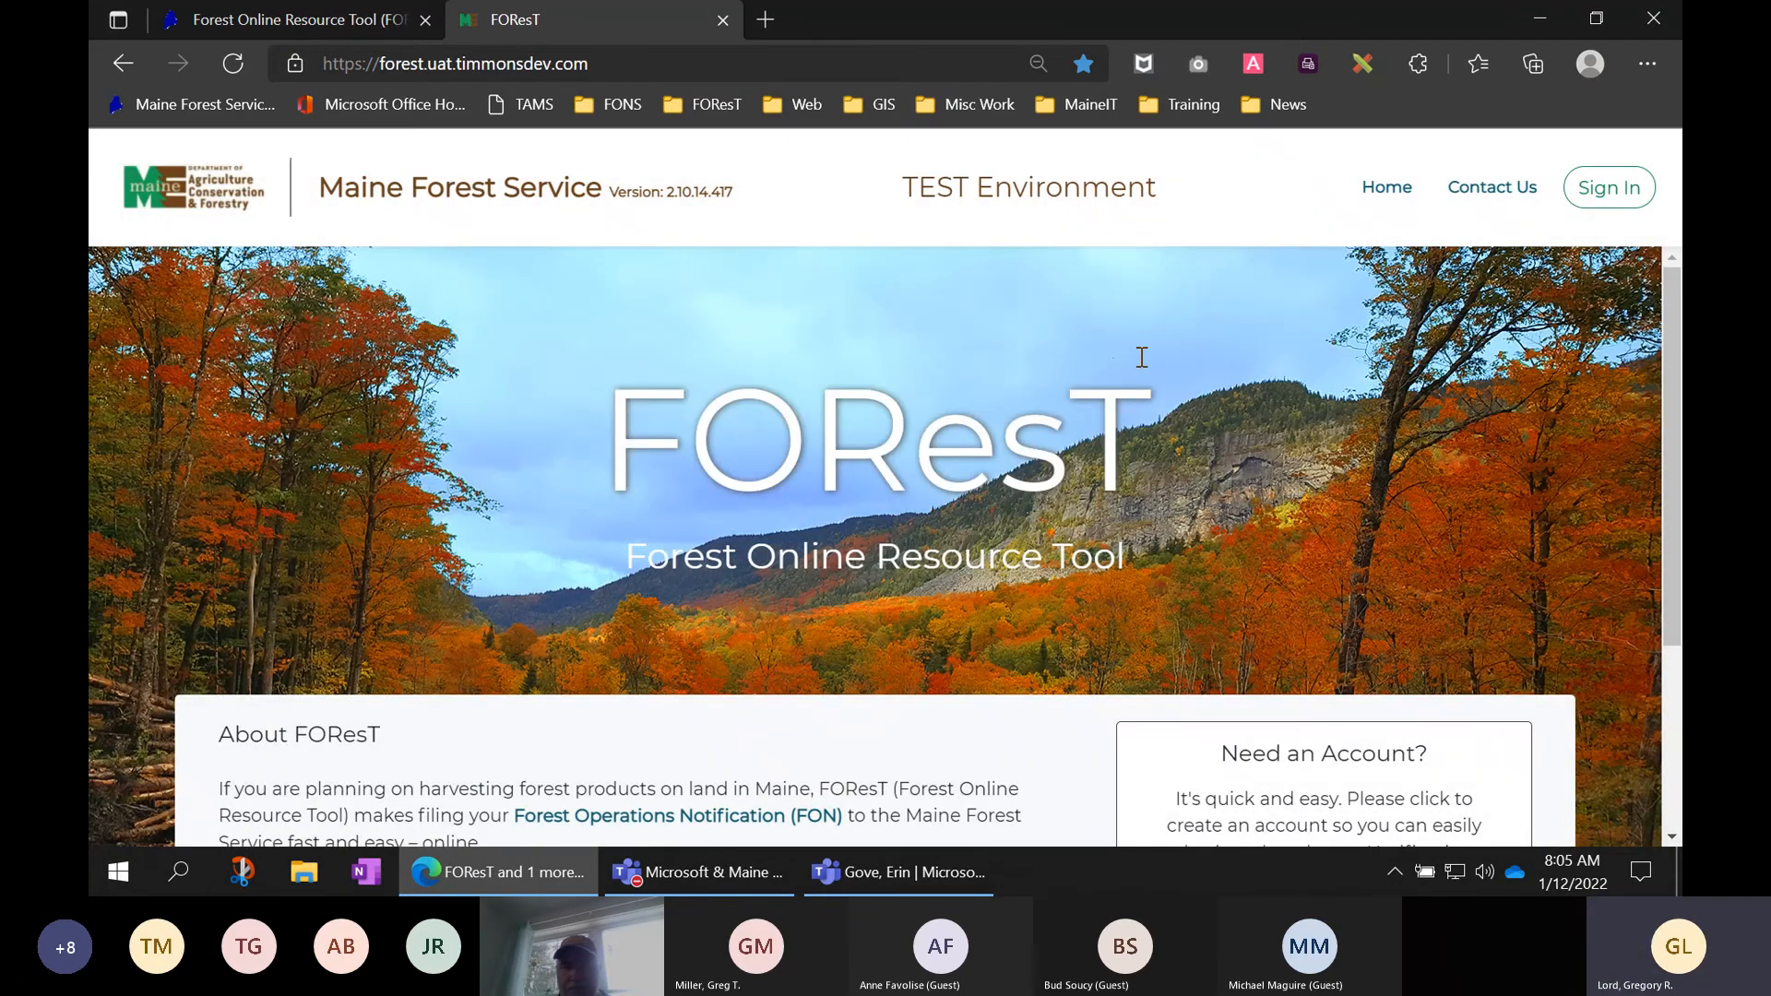
click(1600, 198)
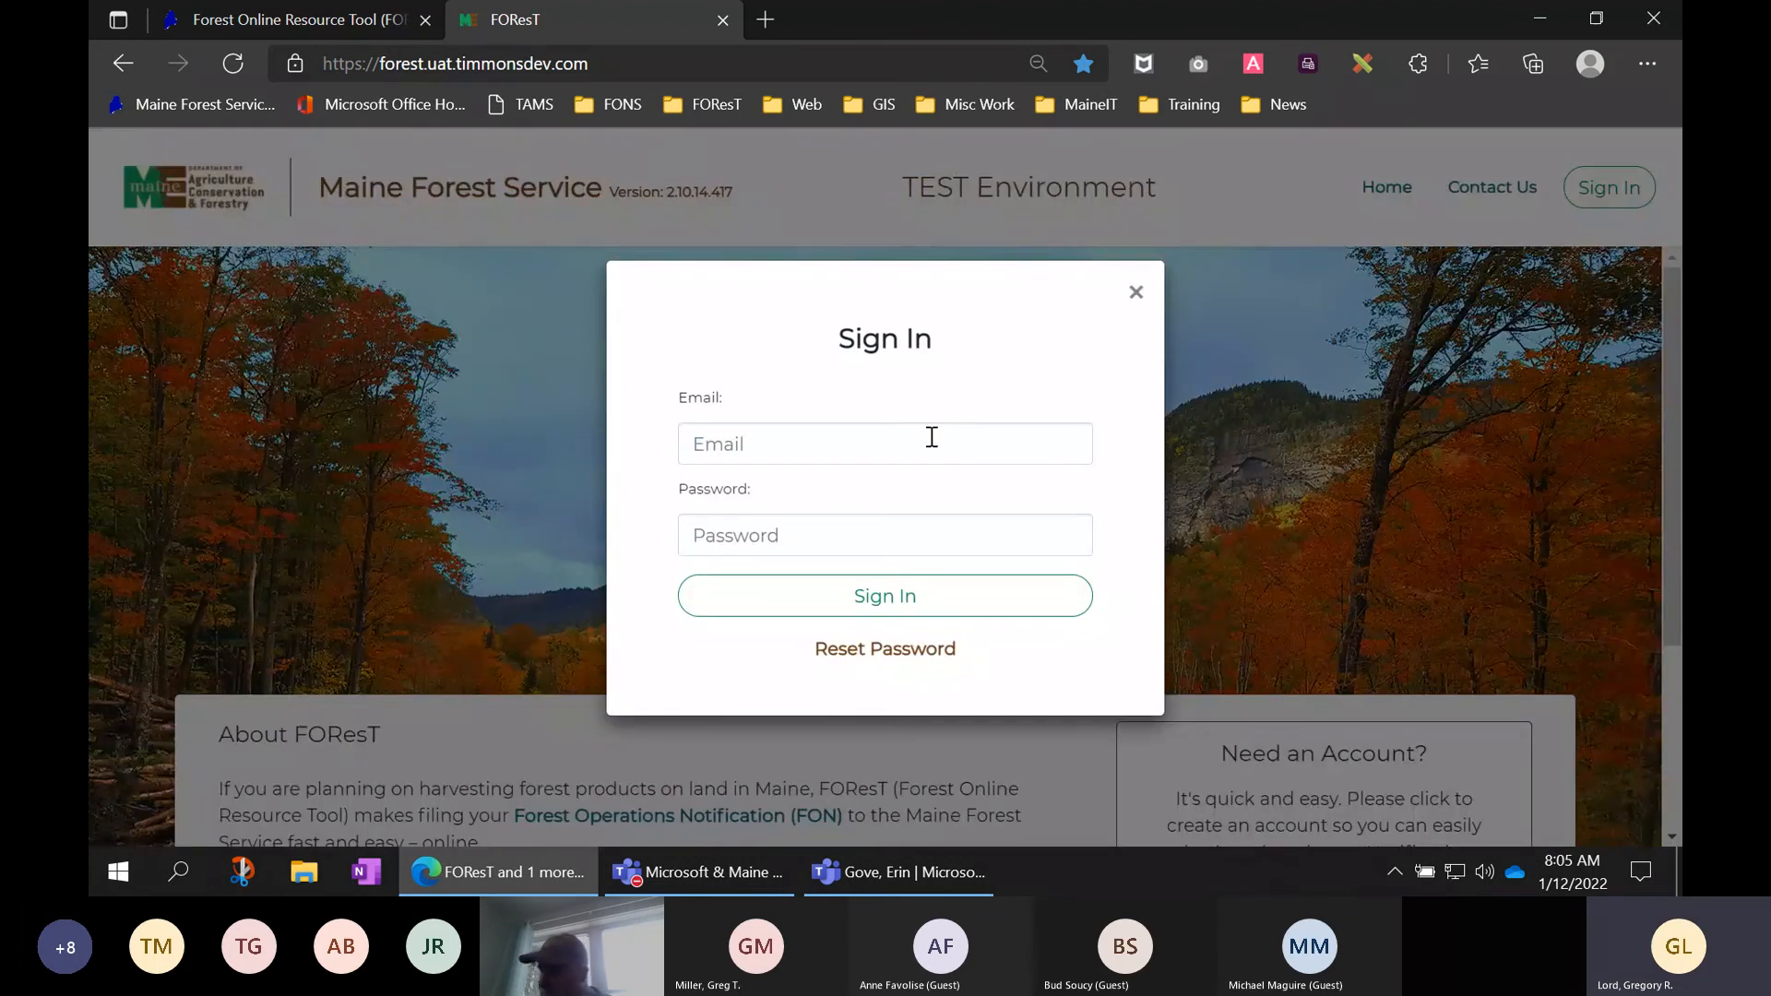
click(932, 437)
click(835, 637)
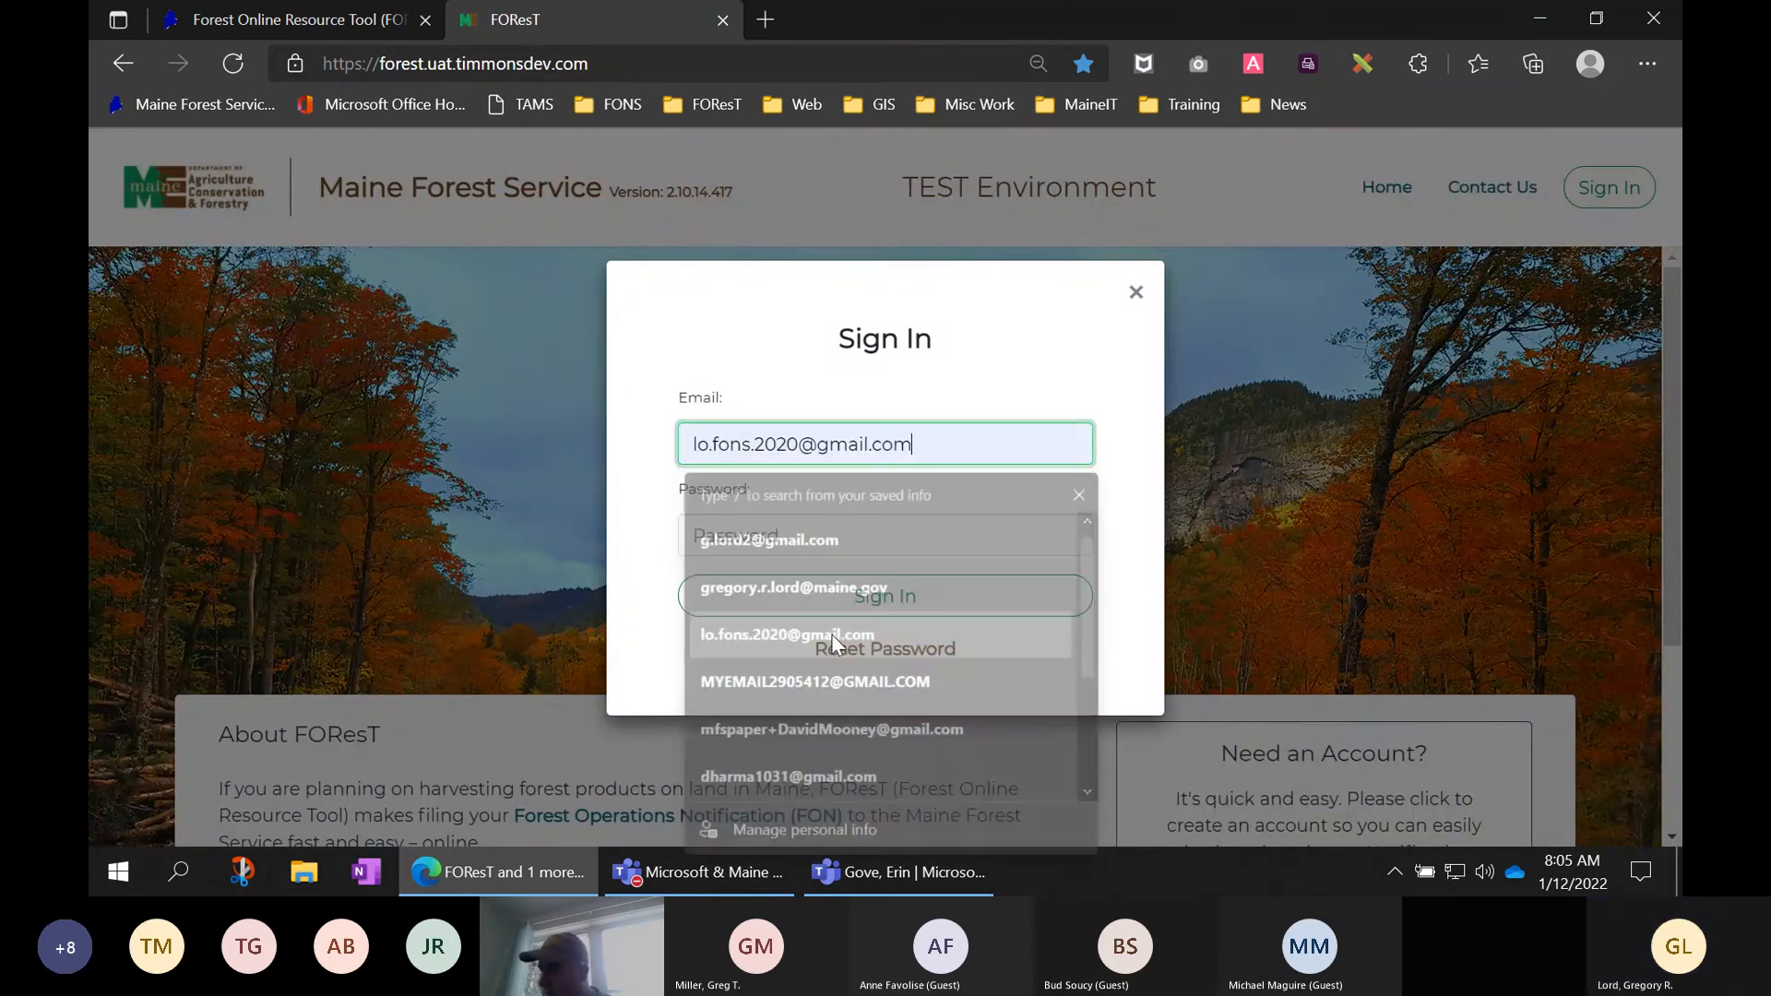
click(773, 537)
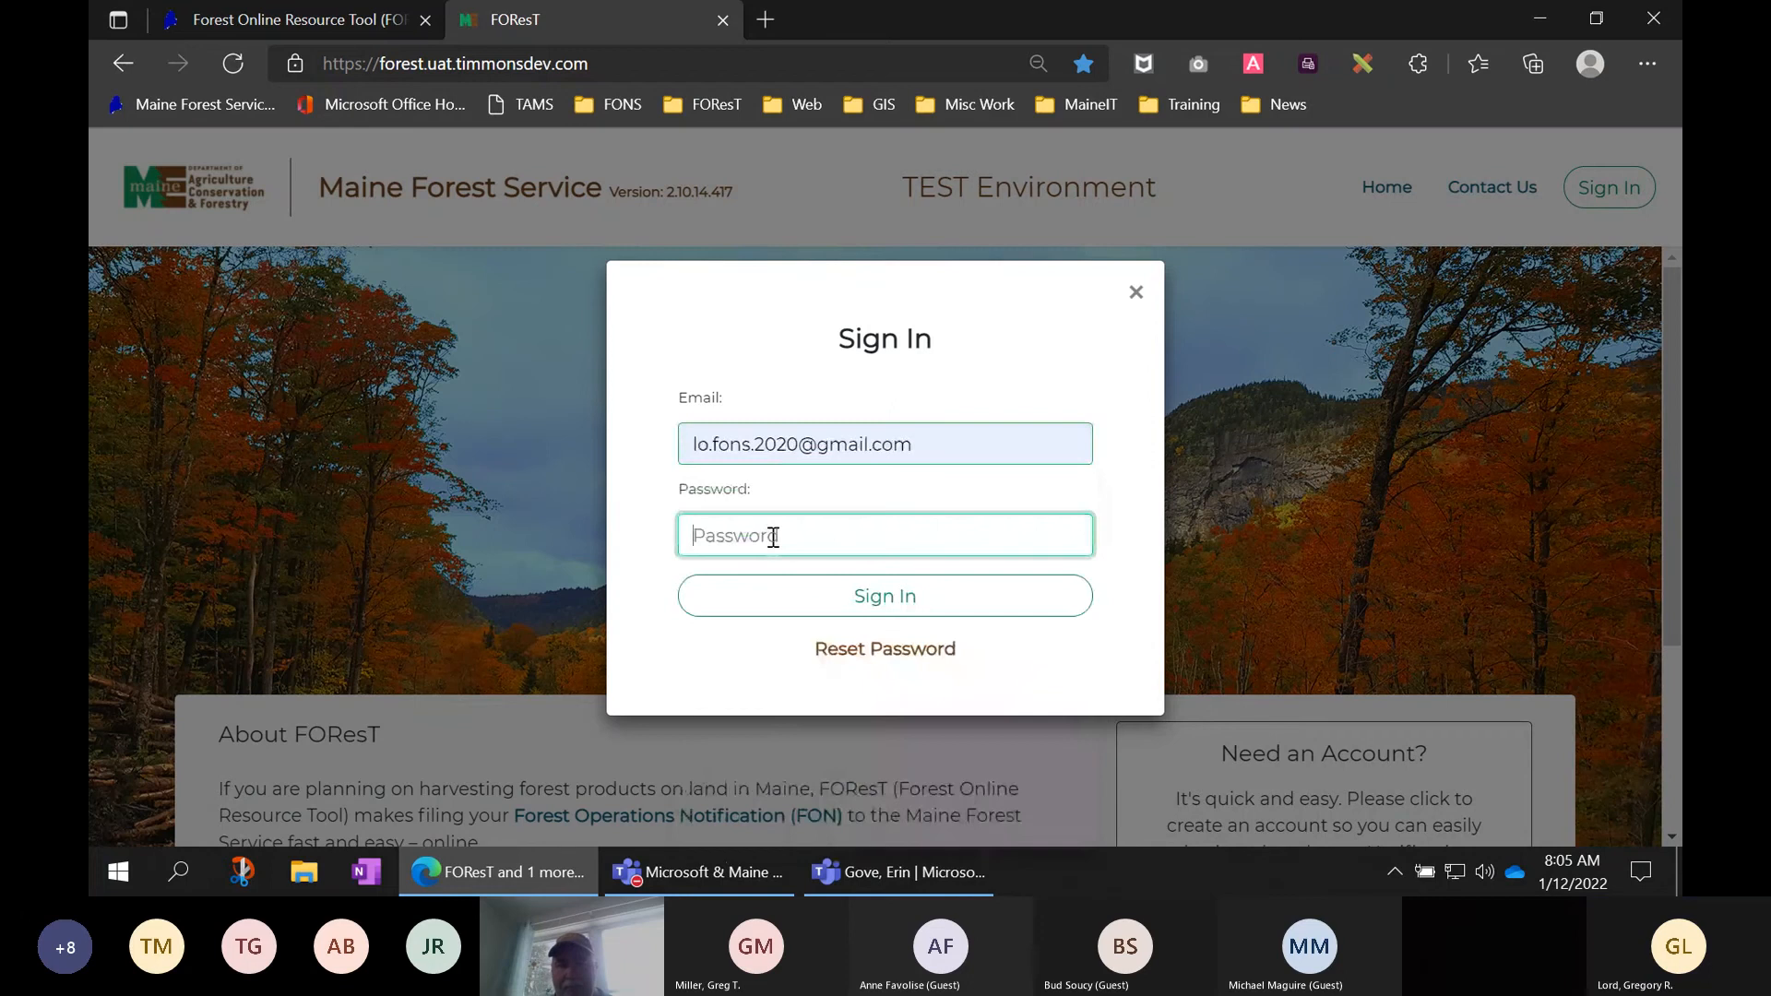
text(********)
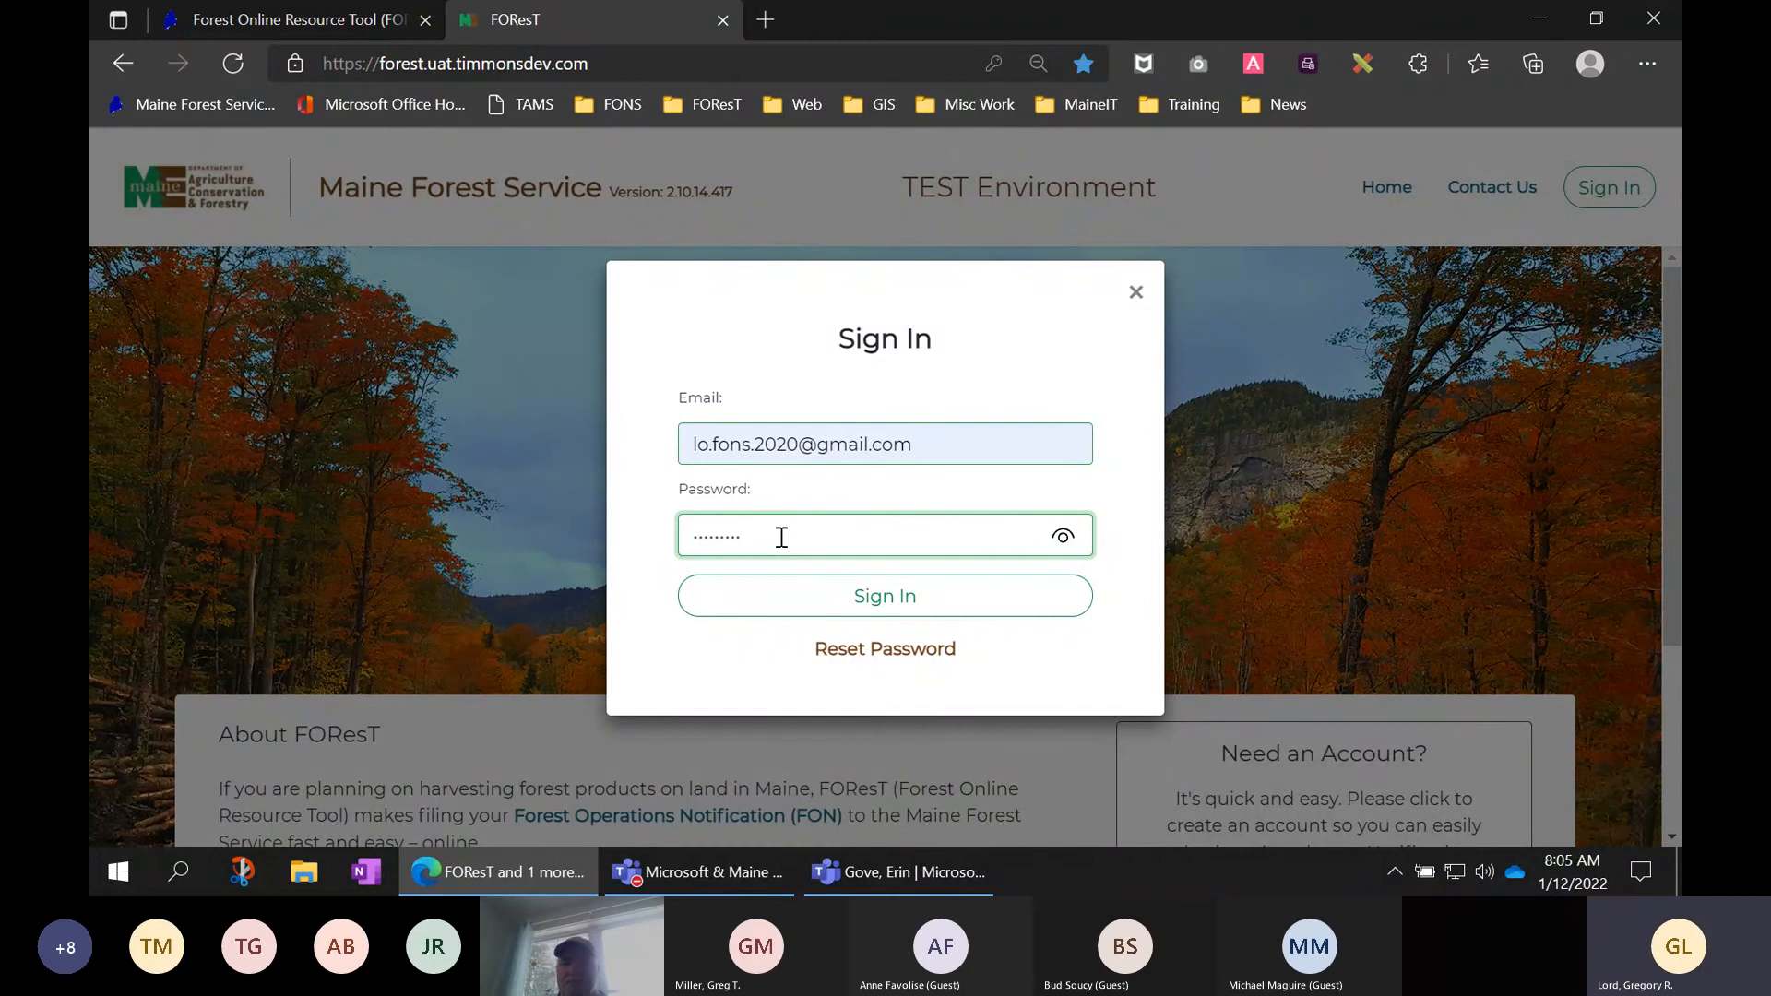
- Sign in and scroll down to the My Active Notifications list
click(885, 607)
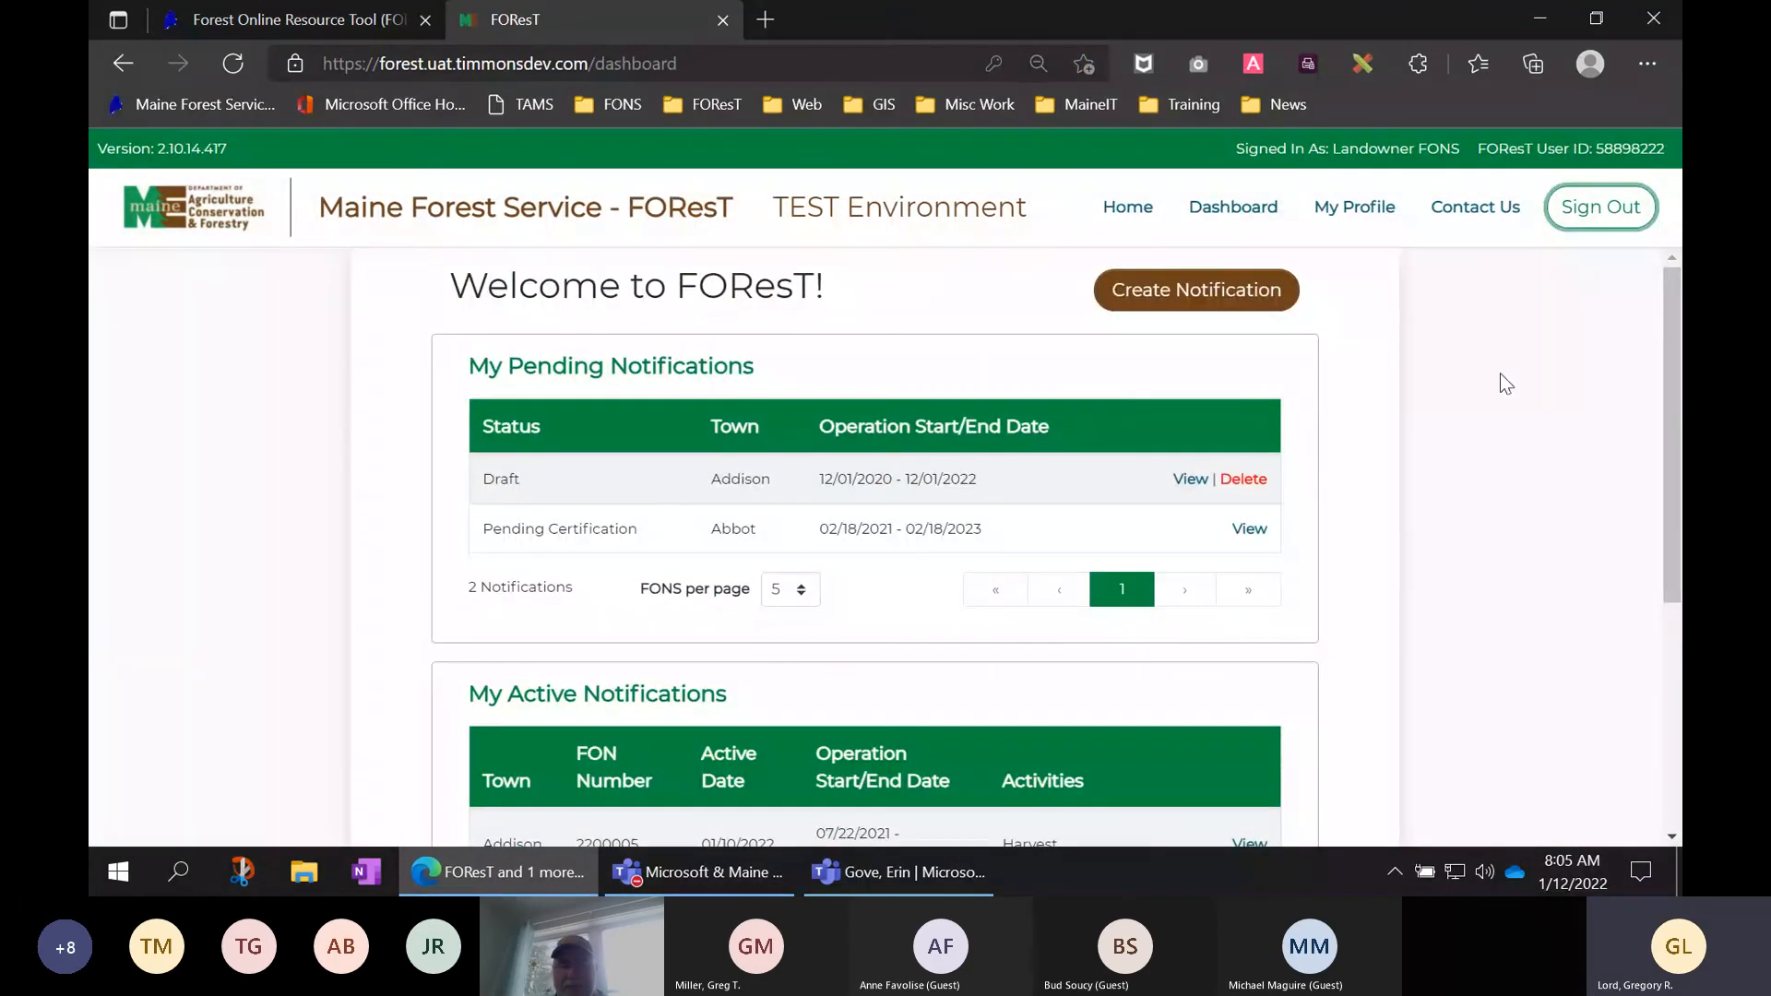
scroll(1462, 385, down, 1)
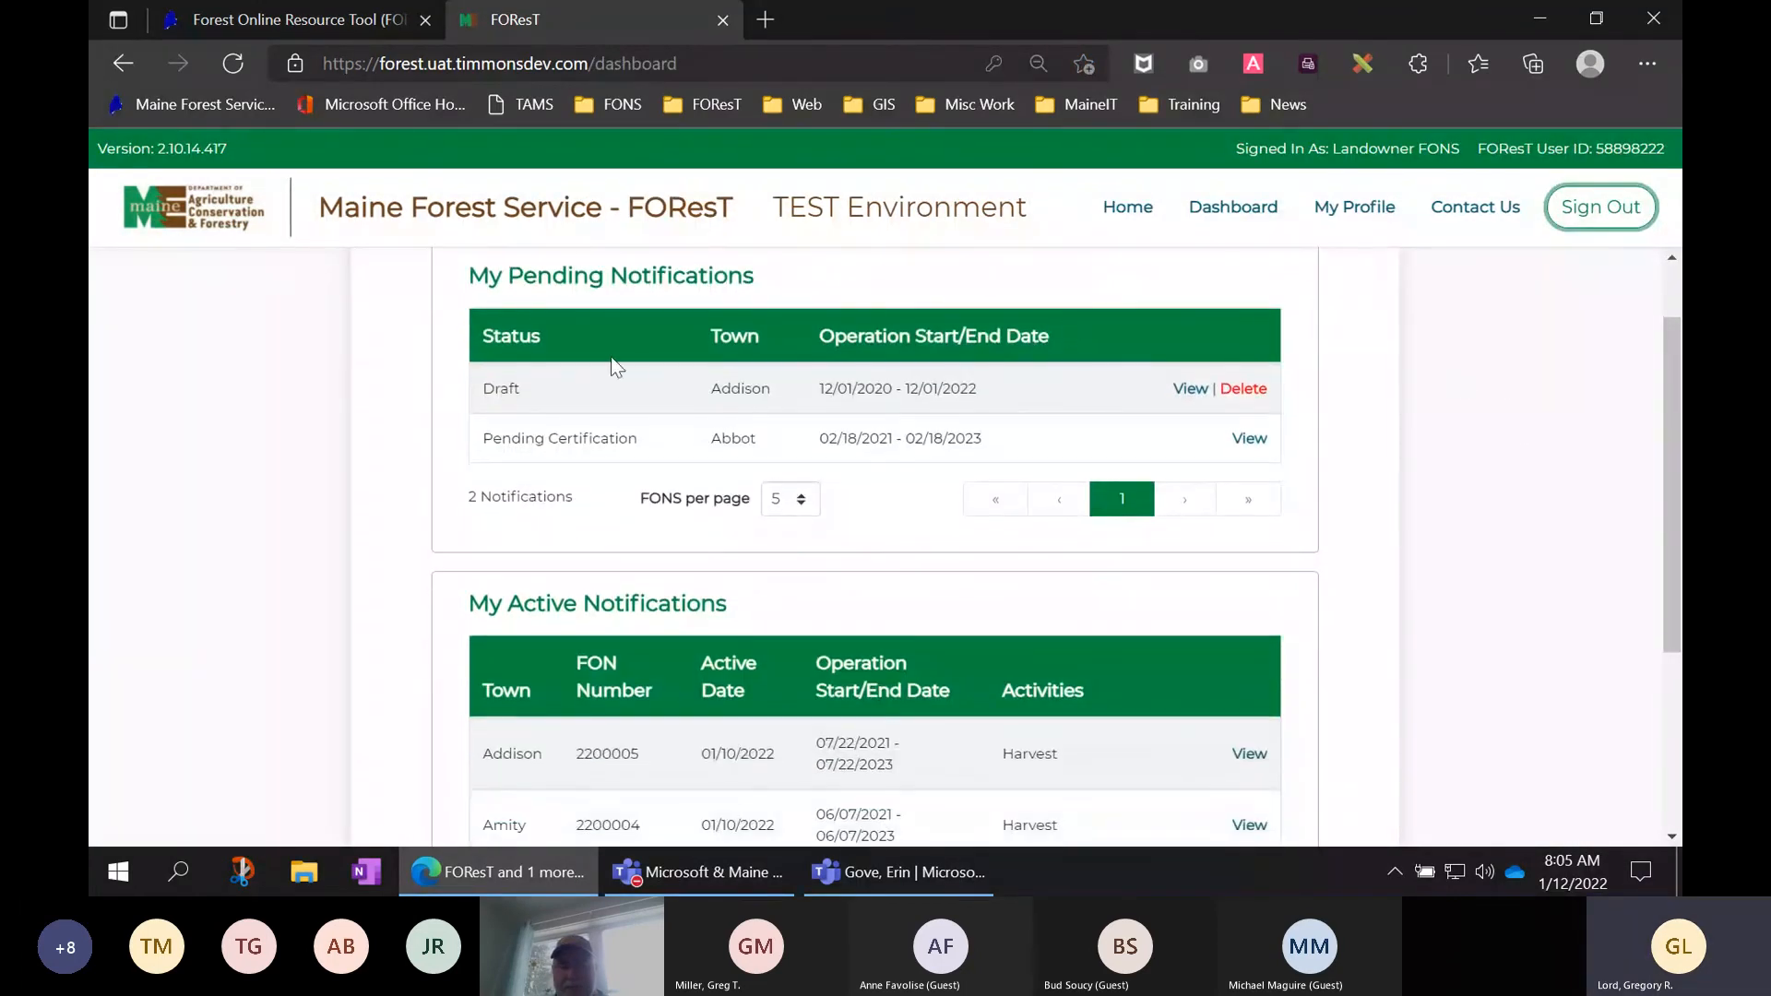
scroll(407, 441, down, 2)
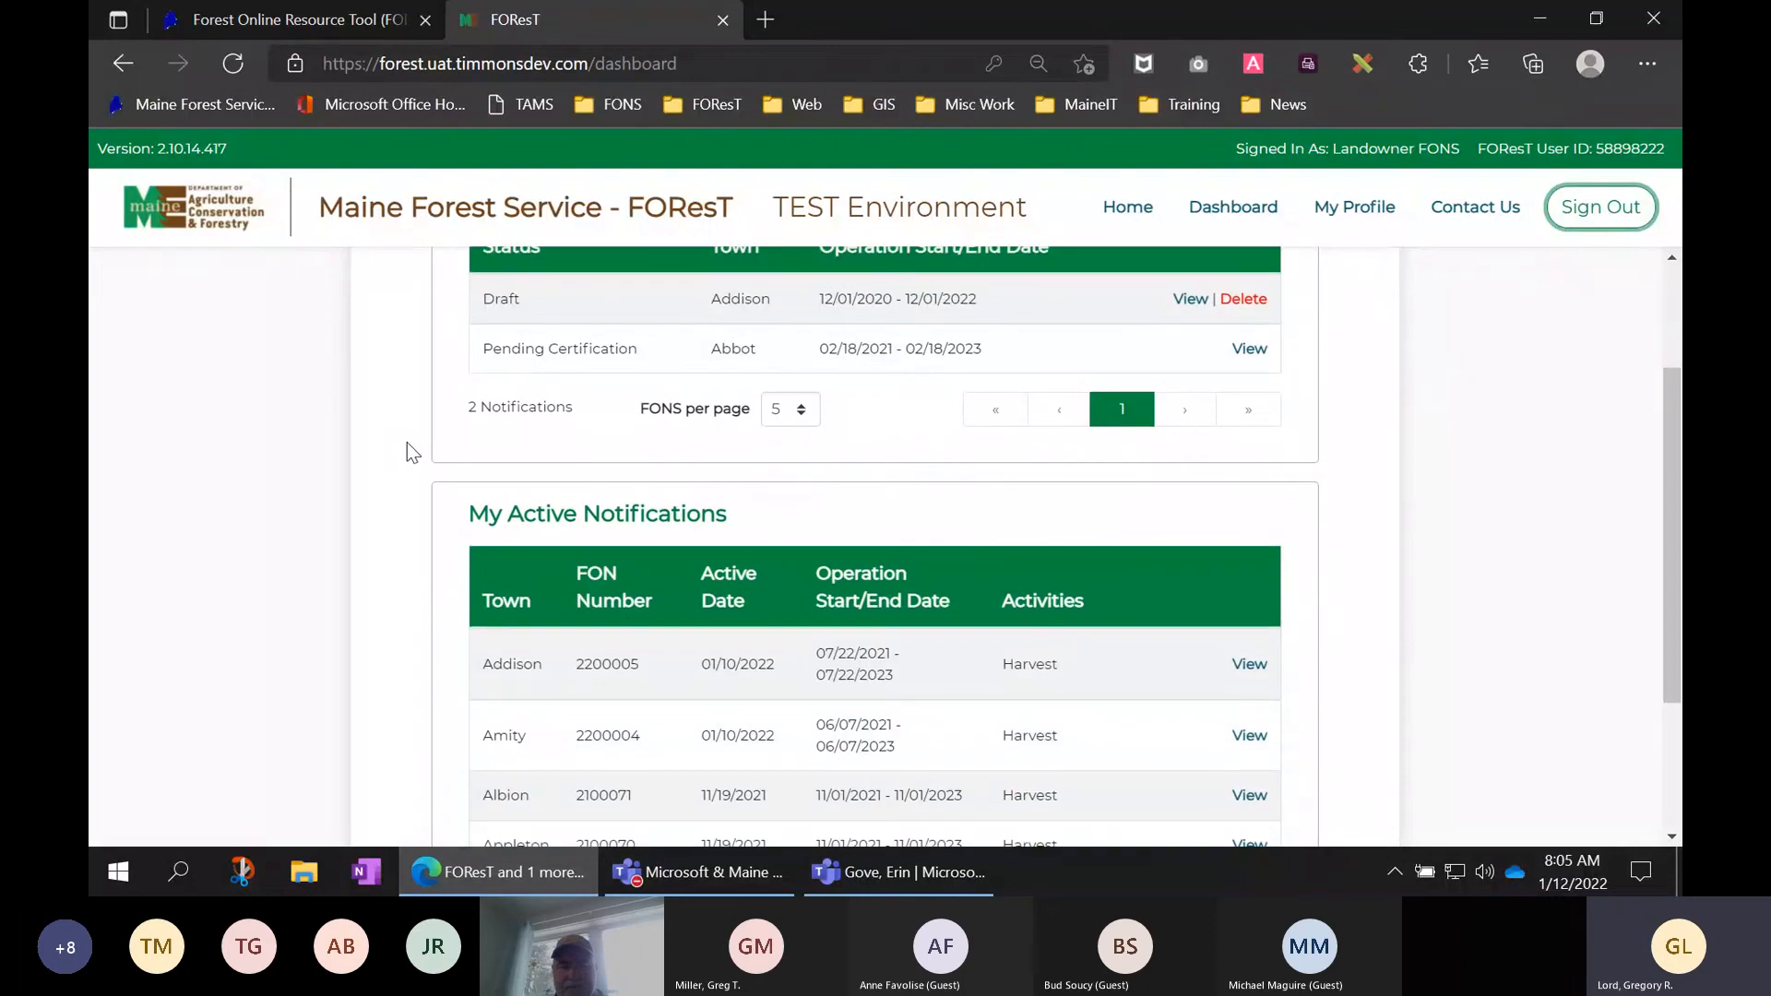
scroll(448, 452, down, 1)
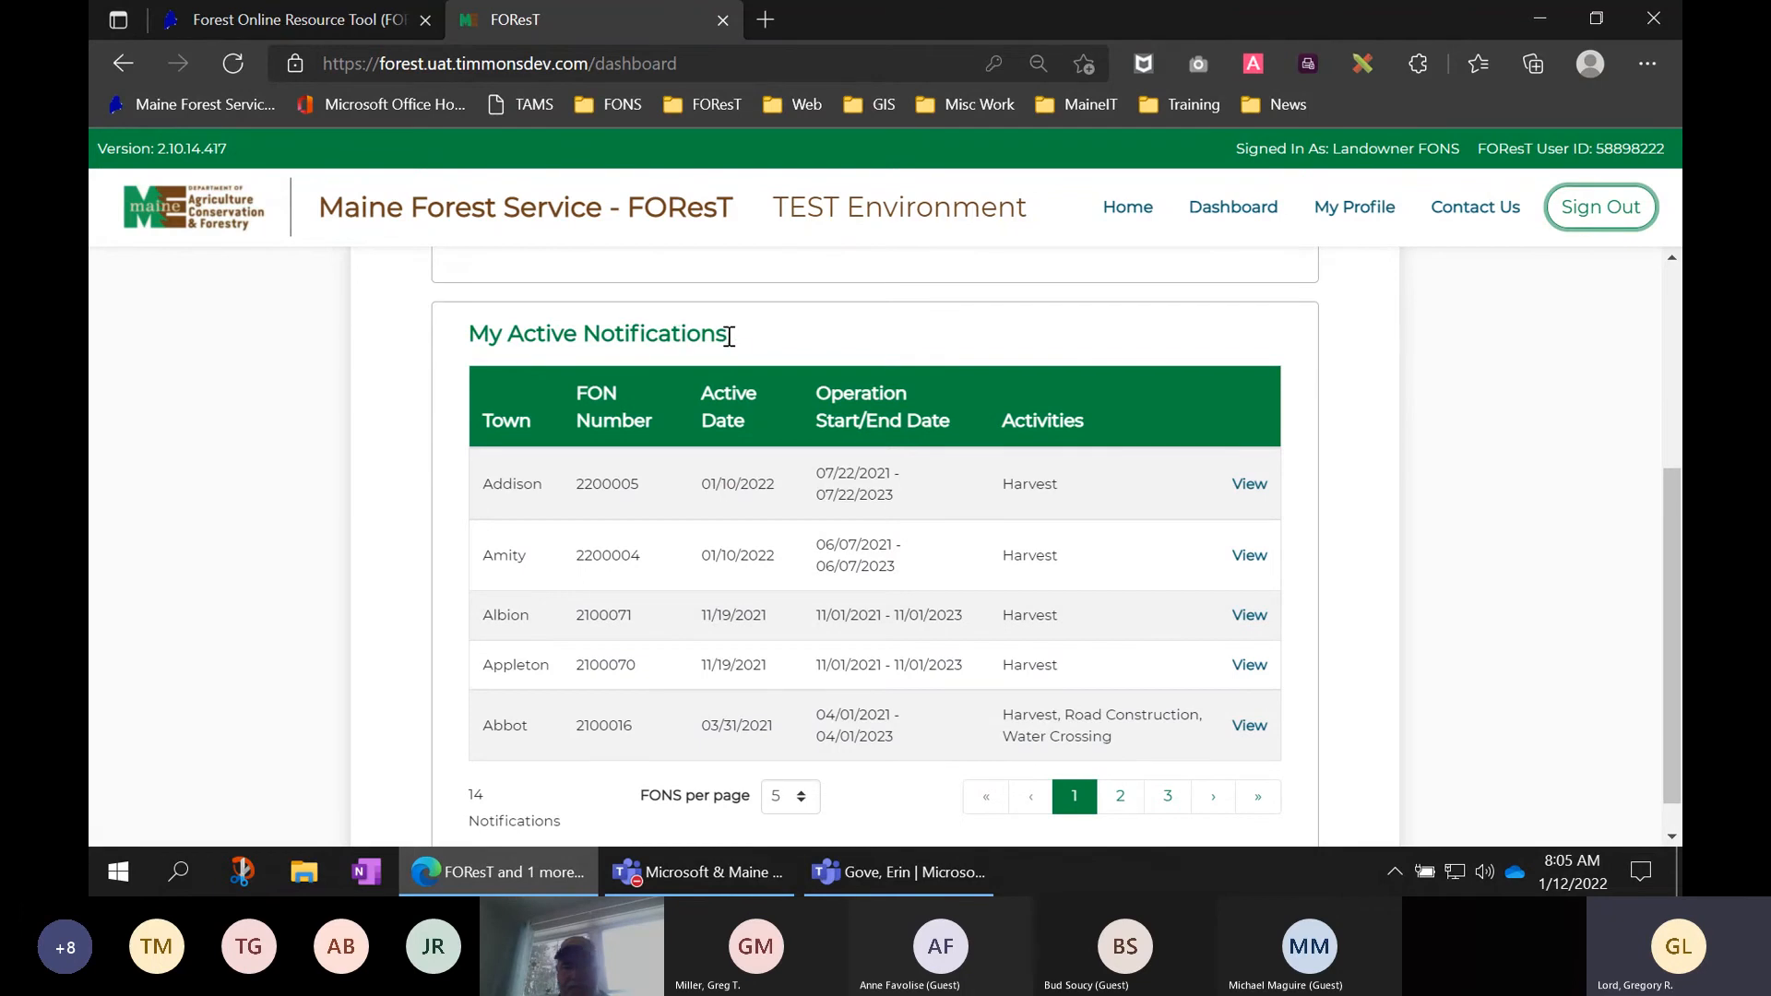
drag(729, 337, 468, 343)
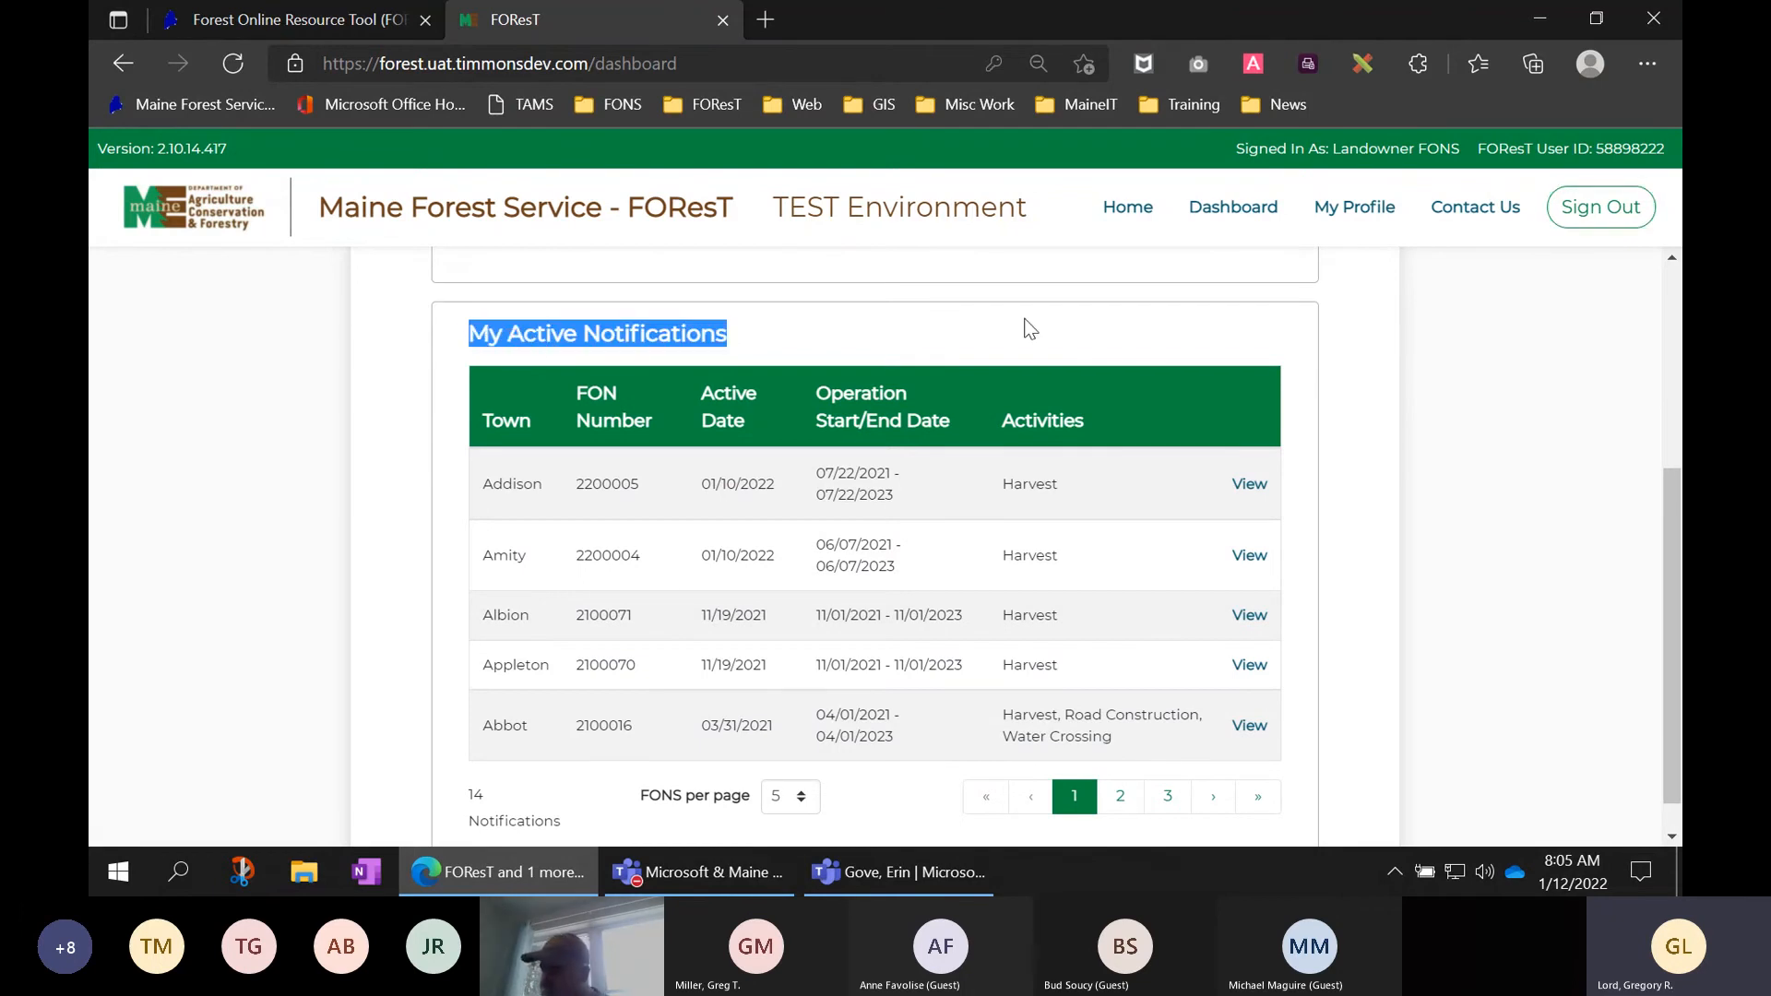
scroll(1291, 364, down, 1)
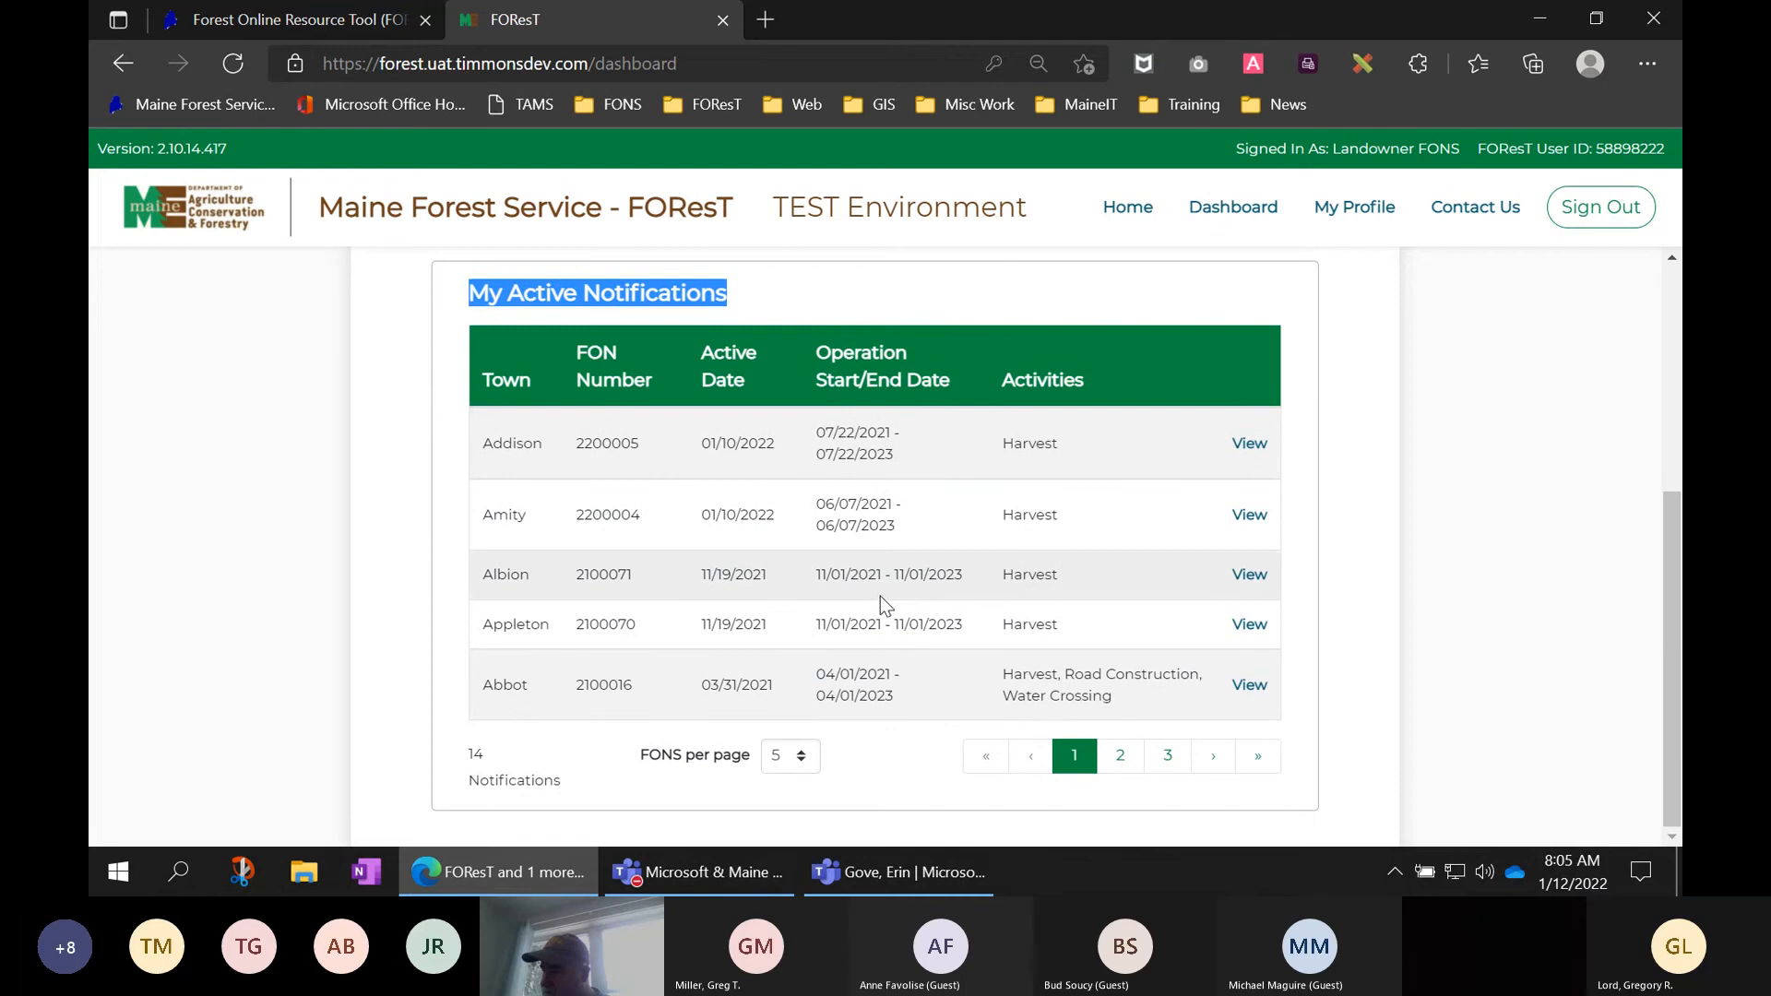
click(790, 756)
click(786, 823)
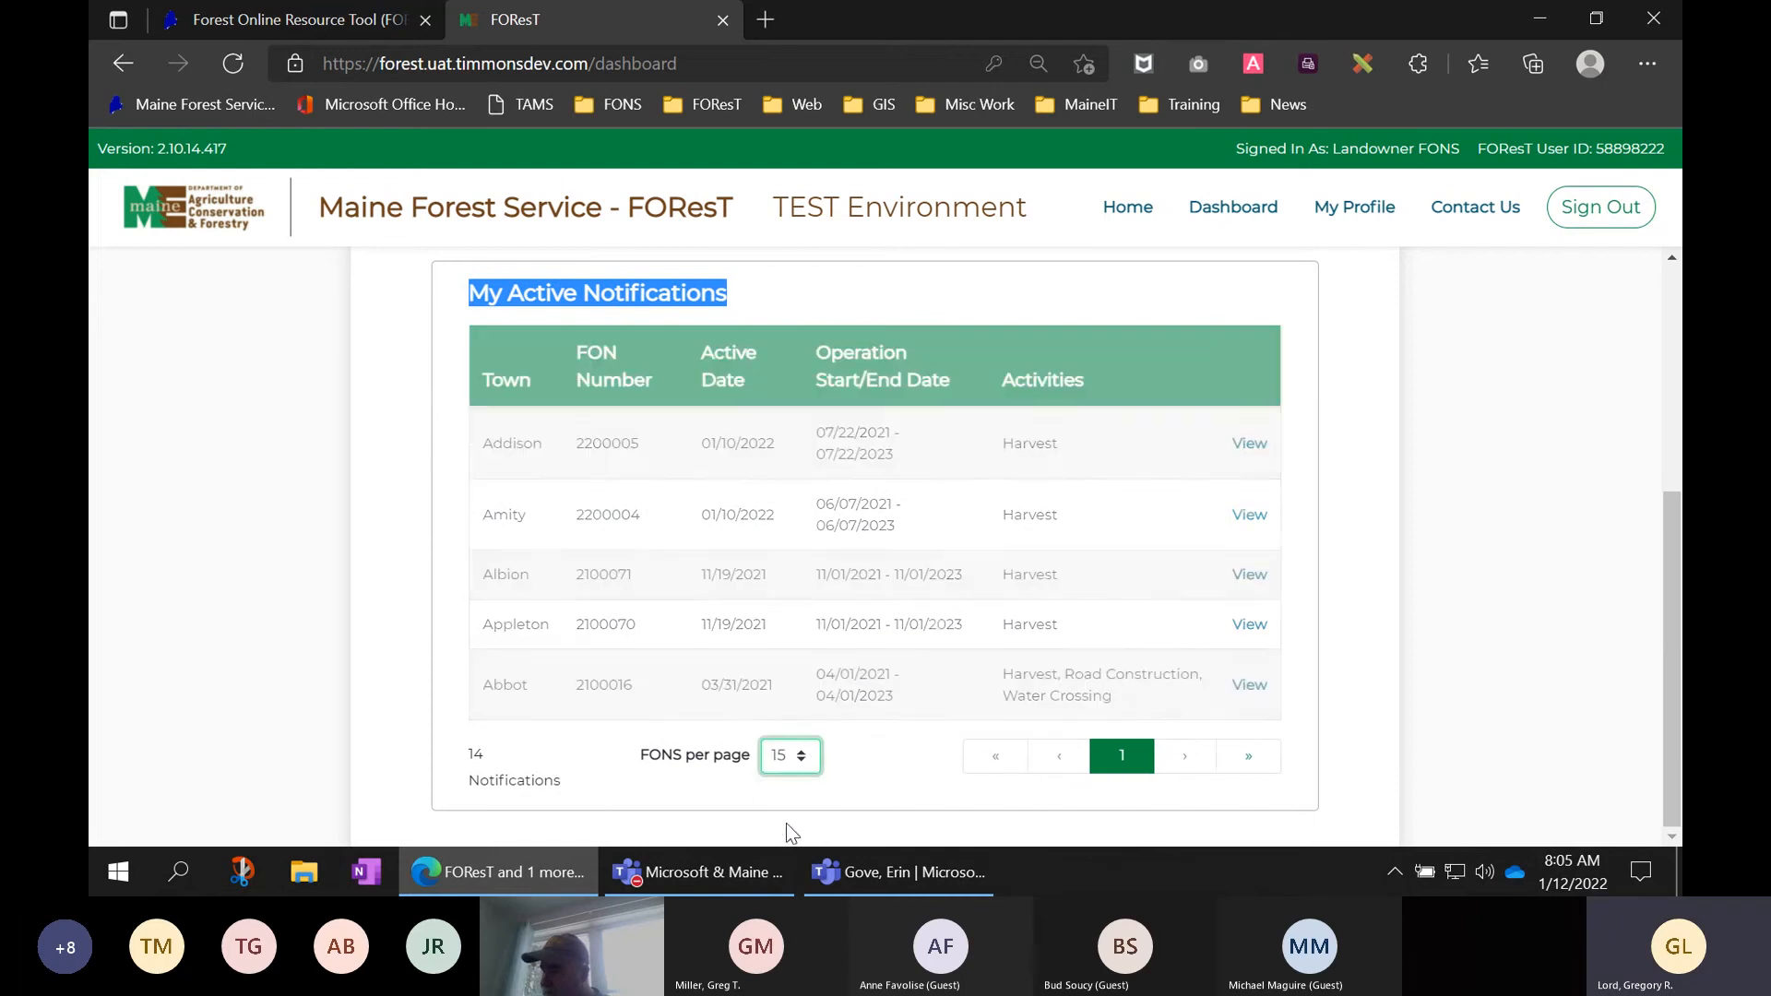
scroll(1290, 531, down, 2)
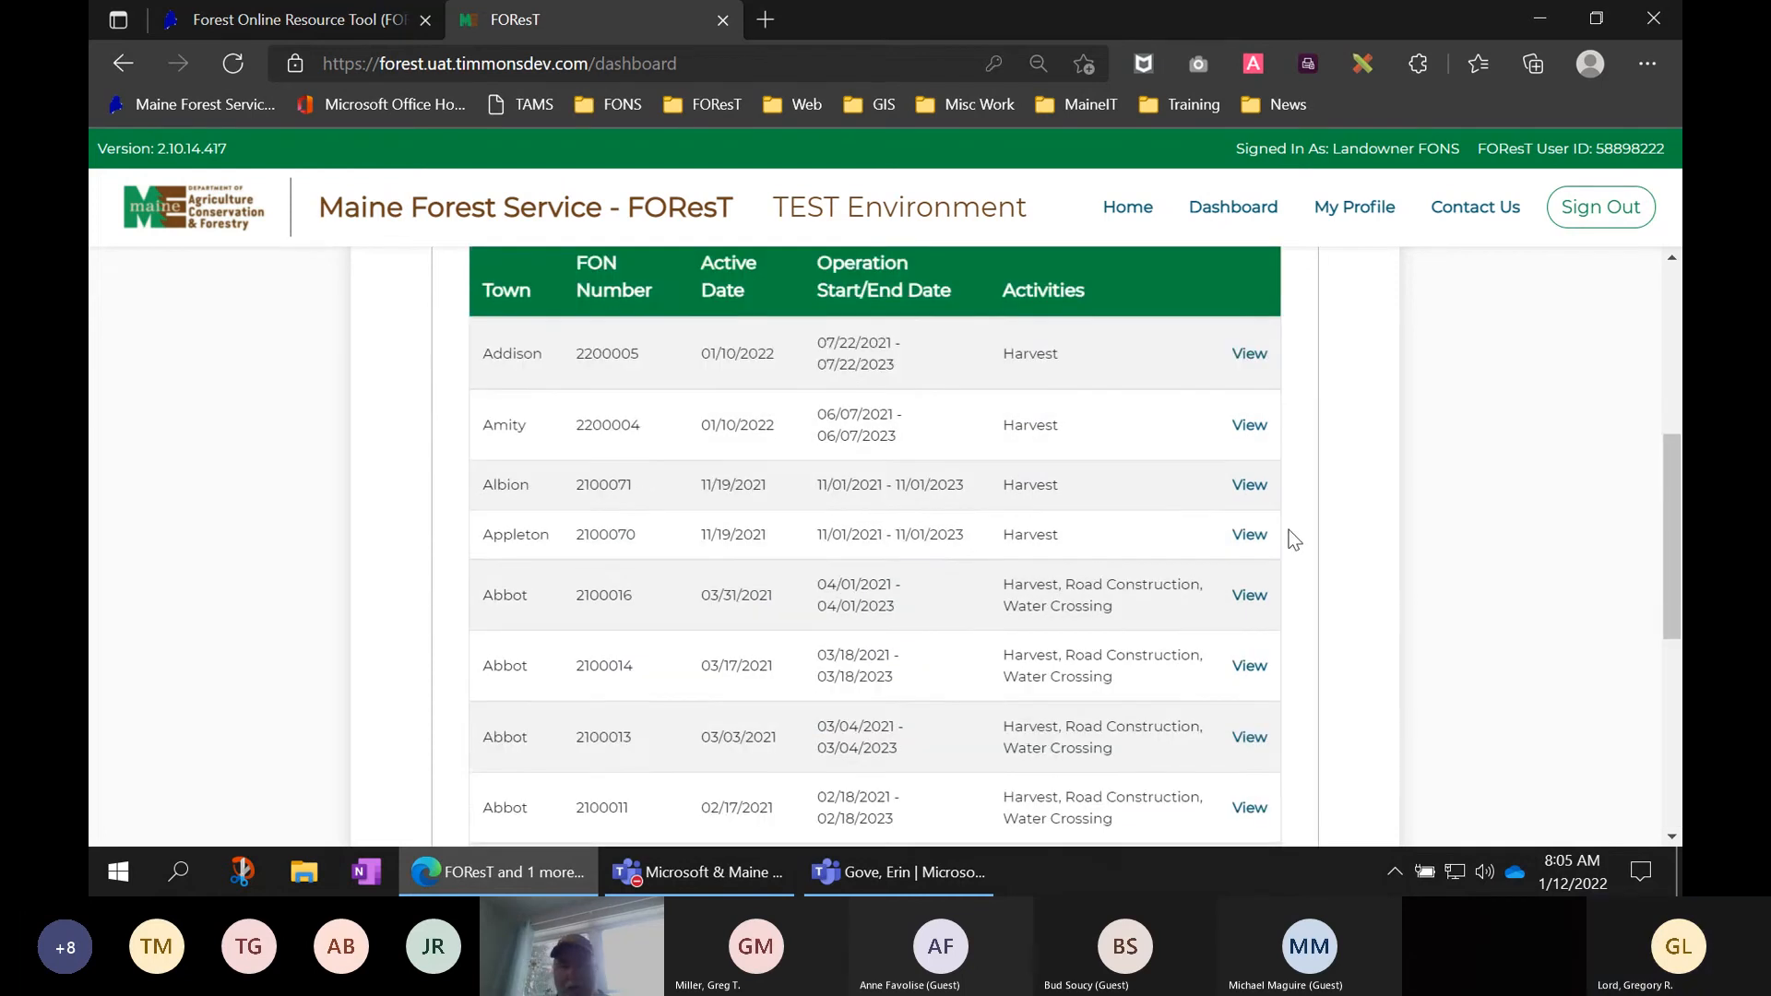
scroll(1288, 529, down, 4)
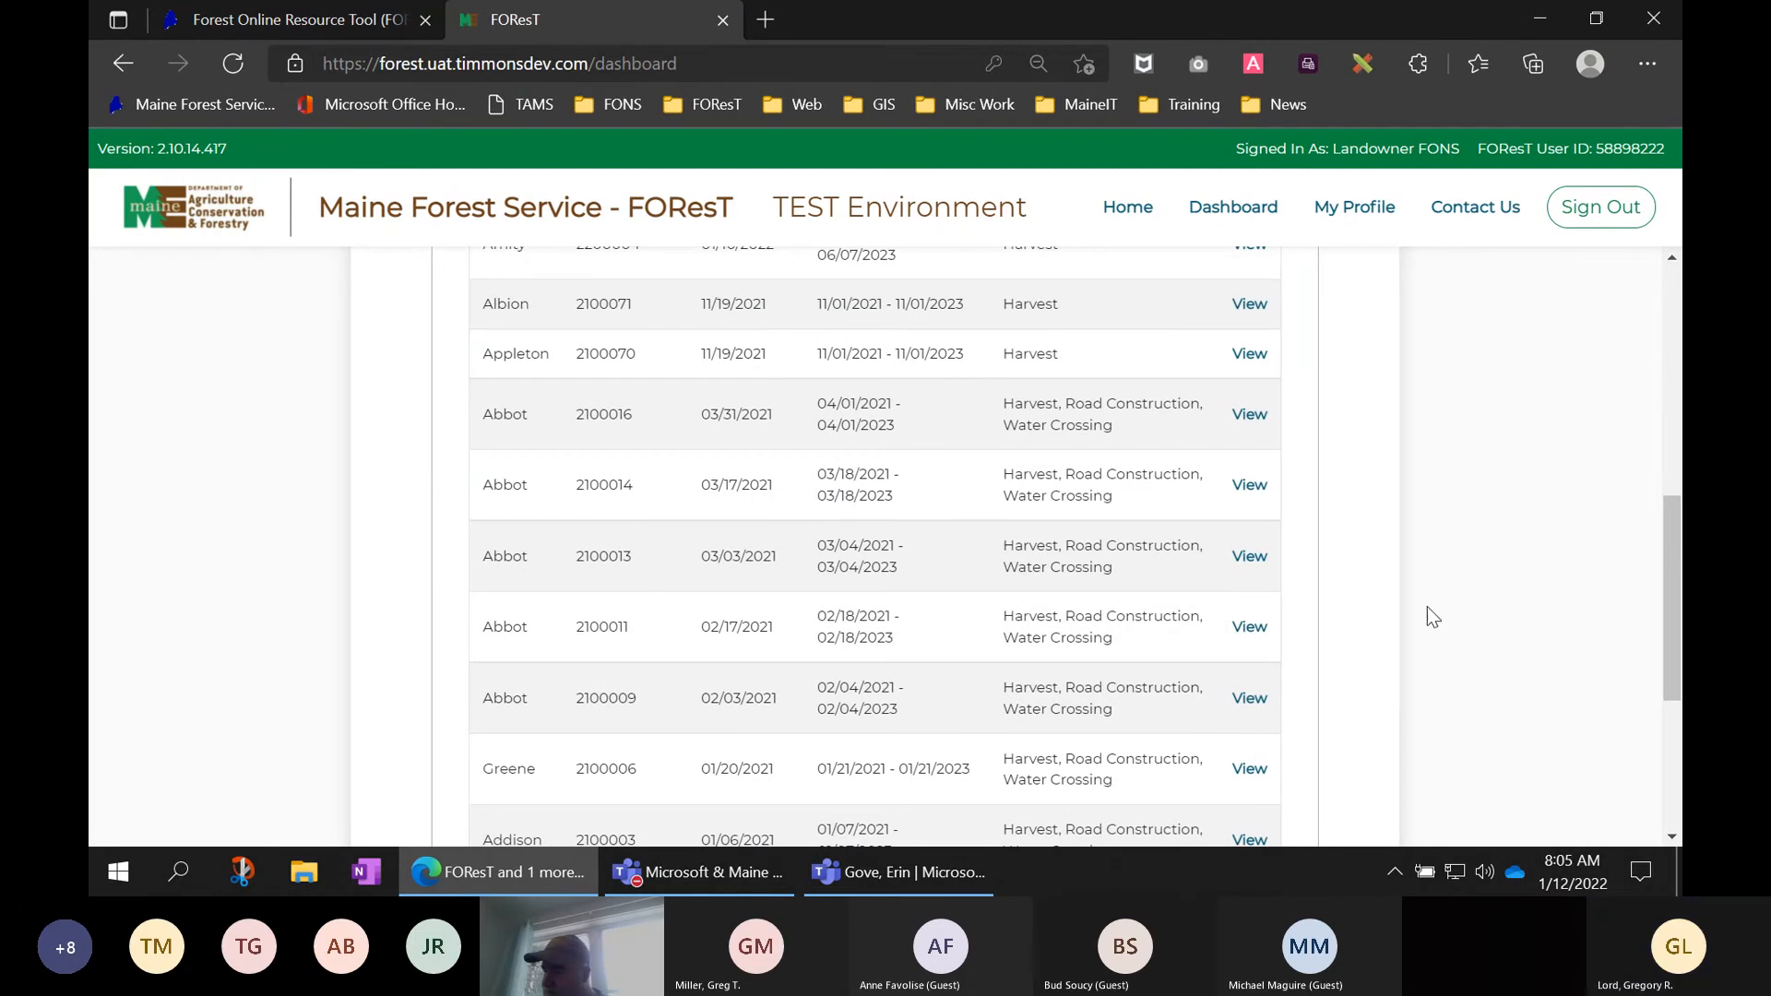
scroll(1427, 607, down, 2)
scroll(1427, 607, down, 4)
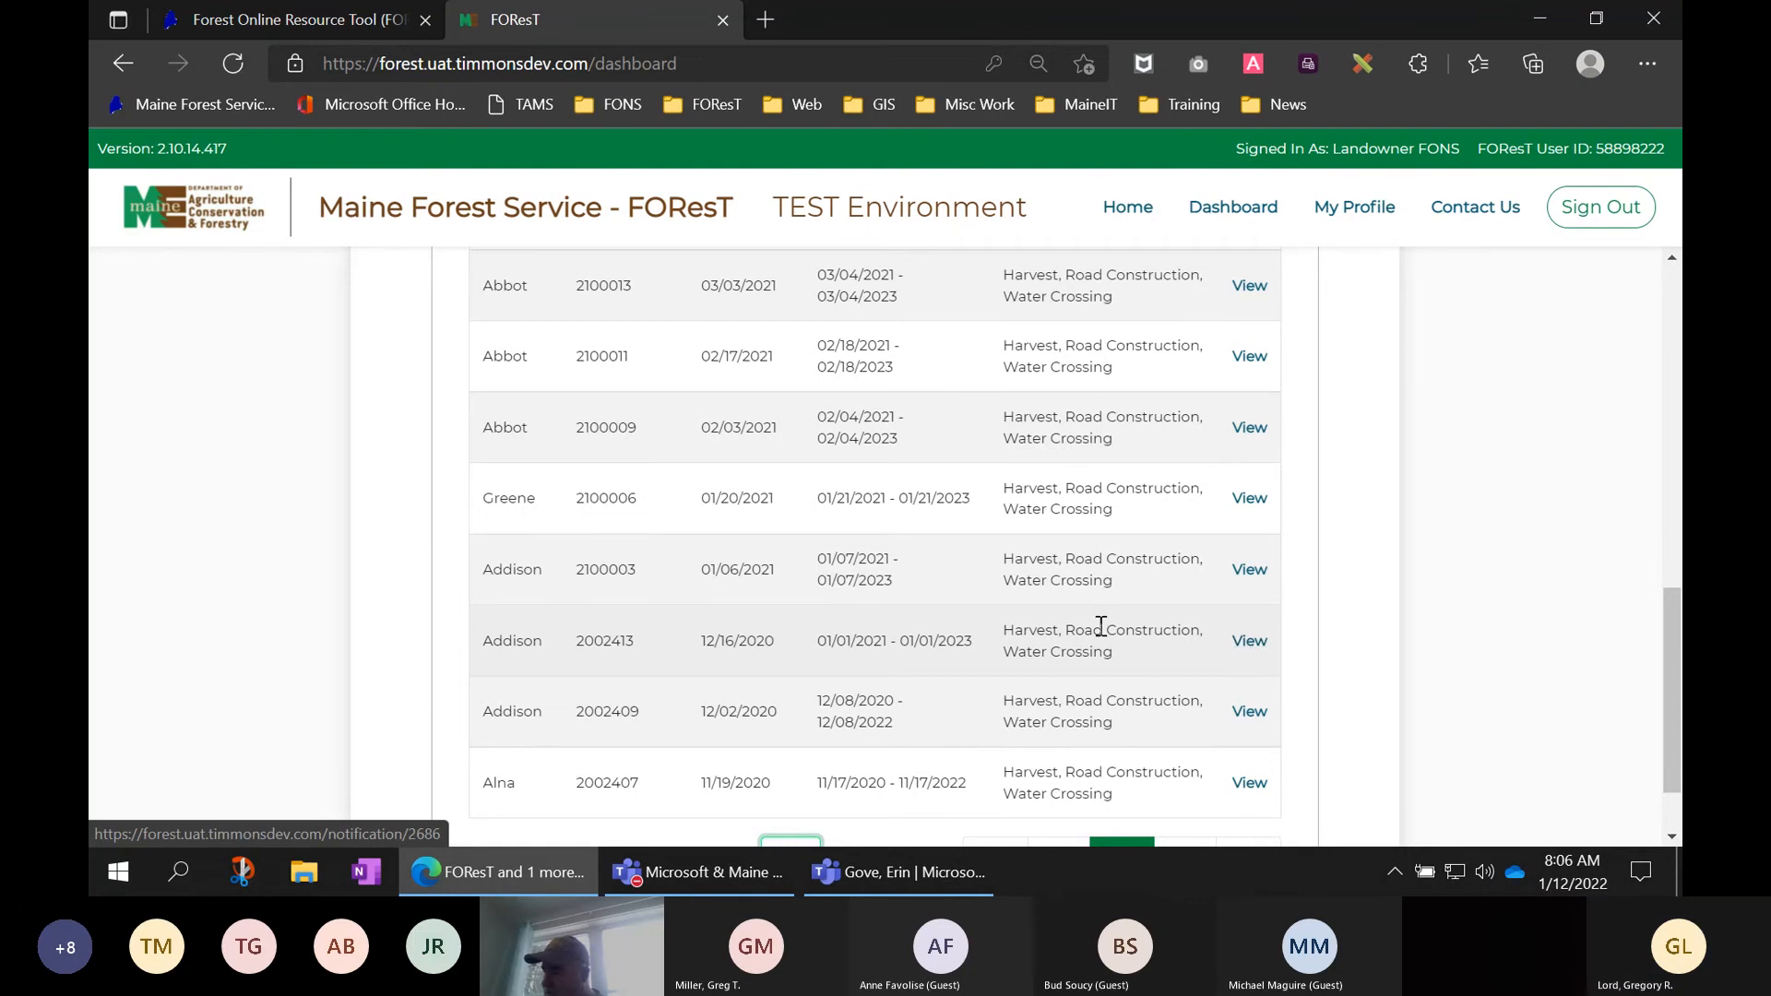
drag(481, 650, 1090, 657)
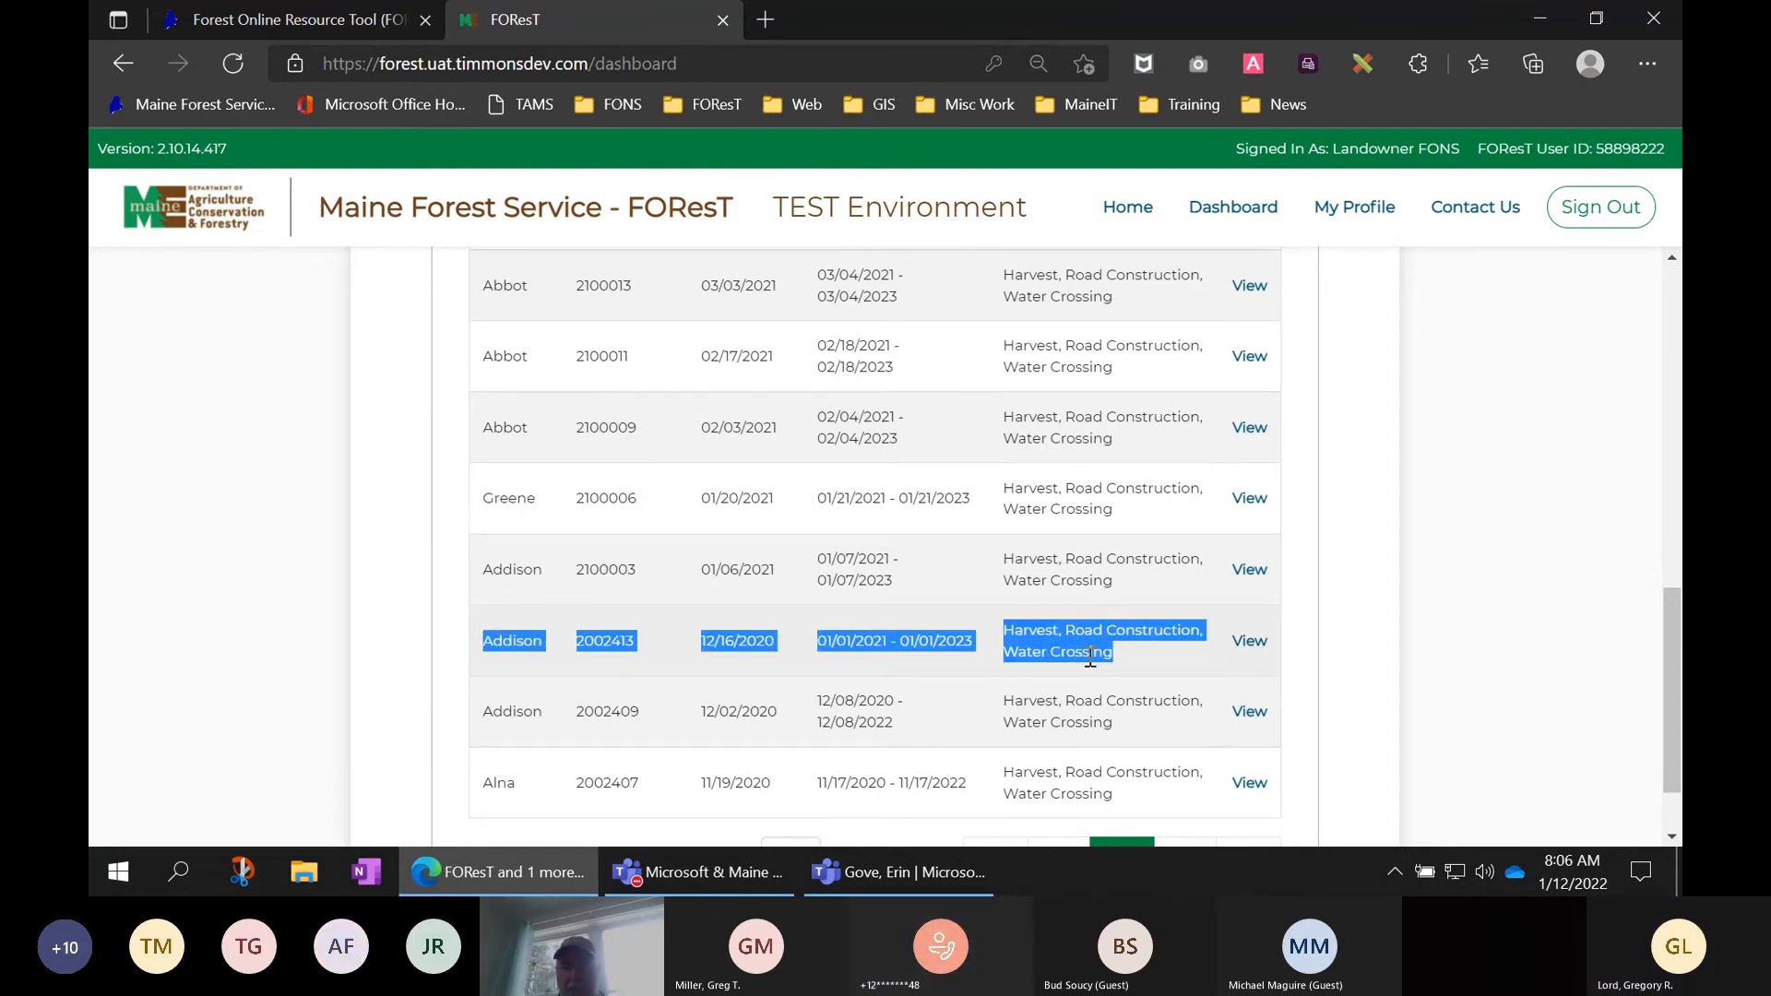
- View FON #2002413's Summary and review its 2021–2023 Landowner Reports, all Not Started
click(1253, 643)
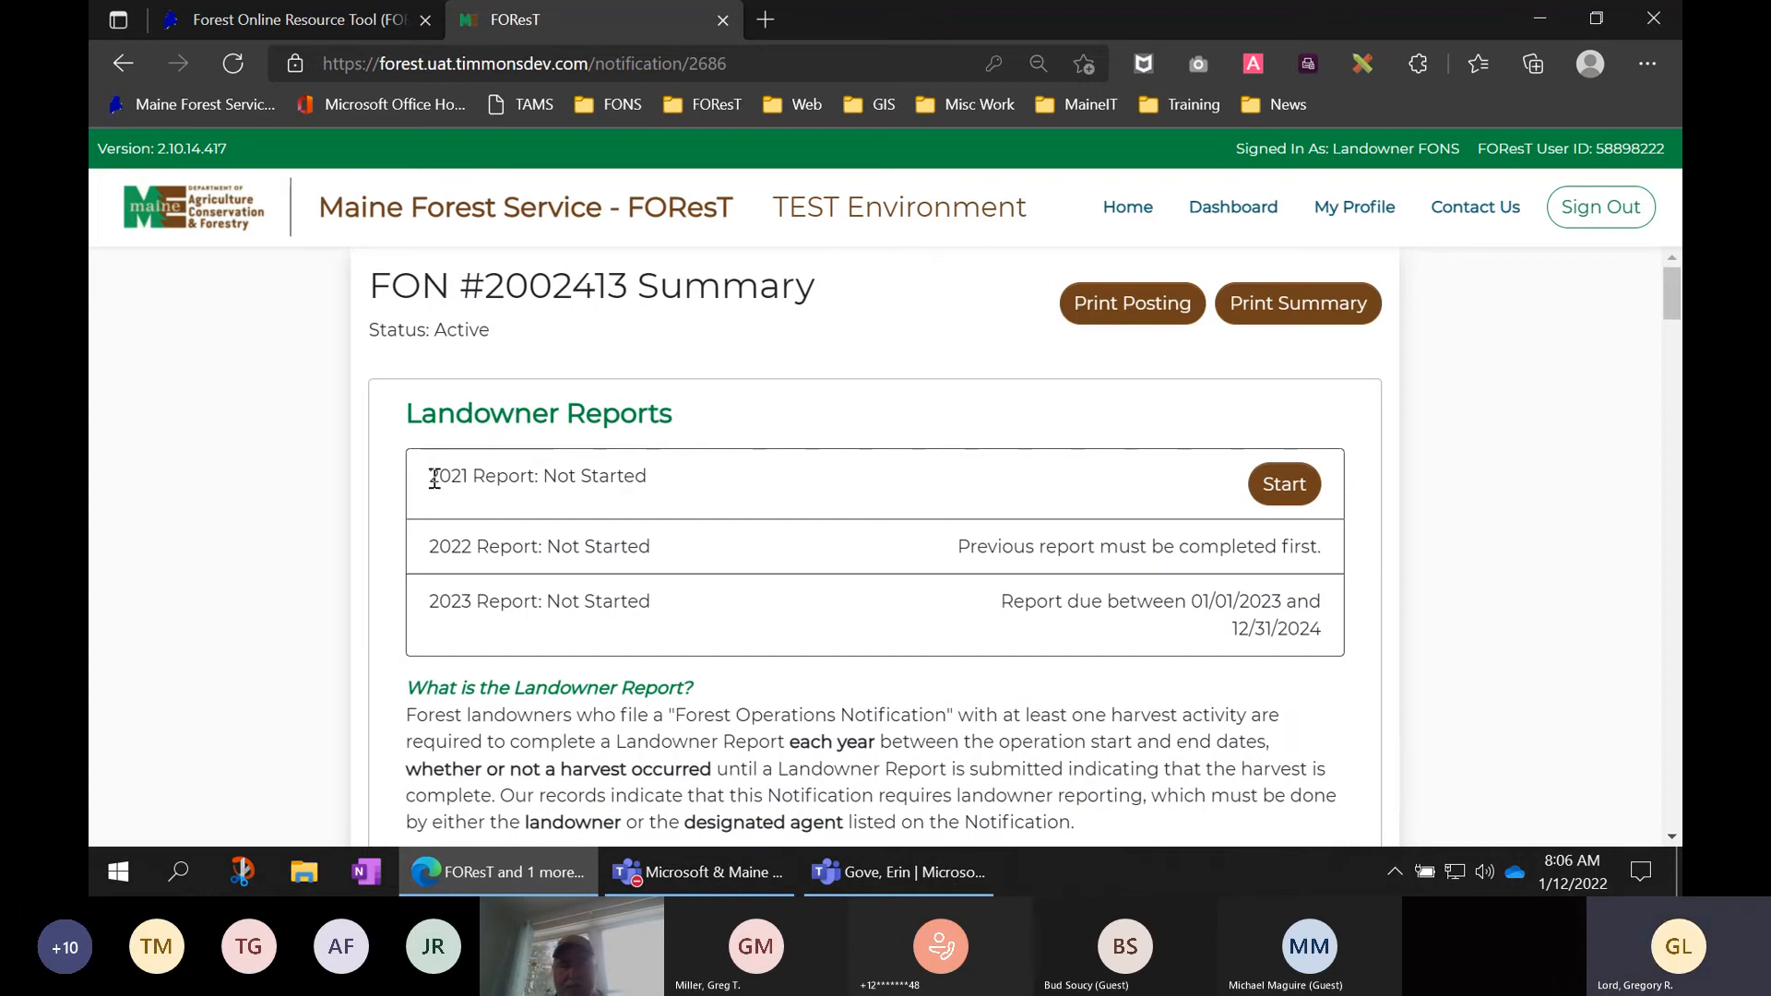
drag(430, 476, 652, 479)
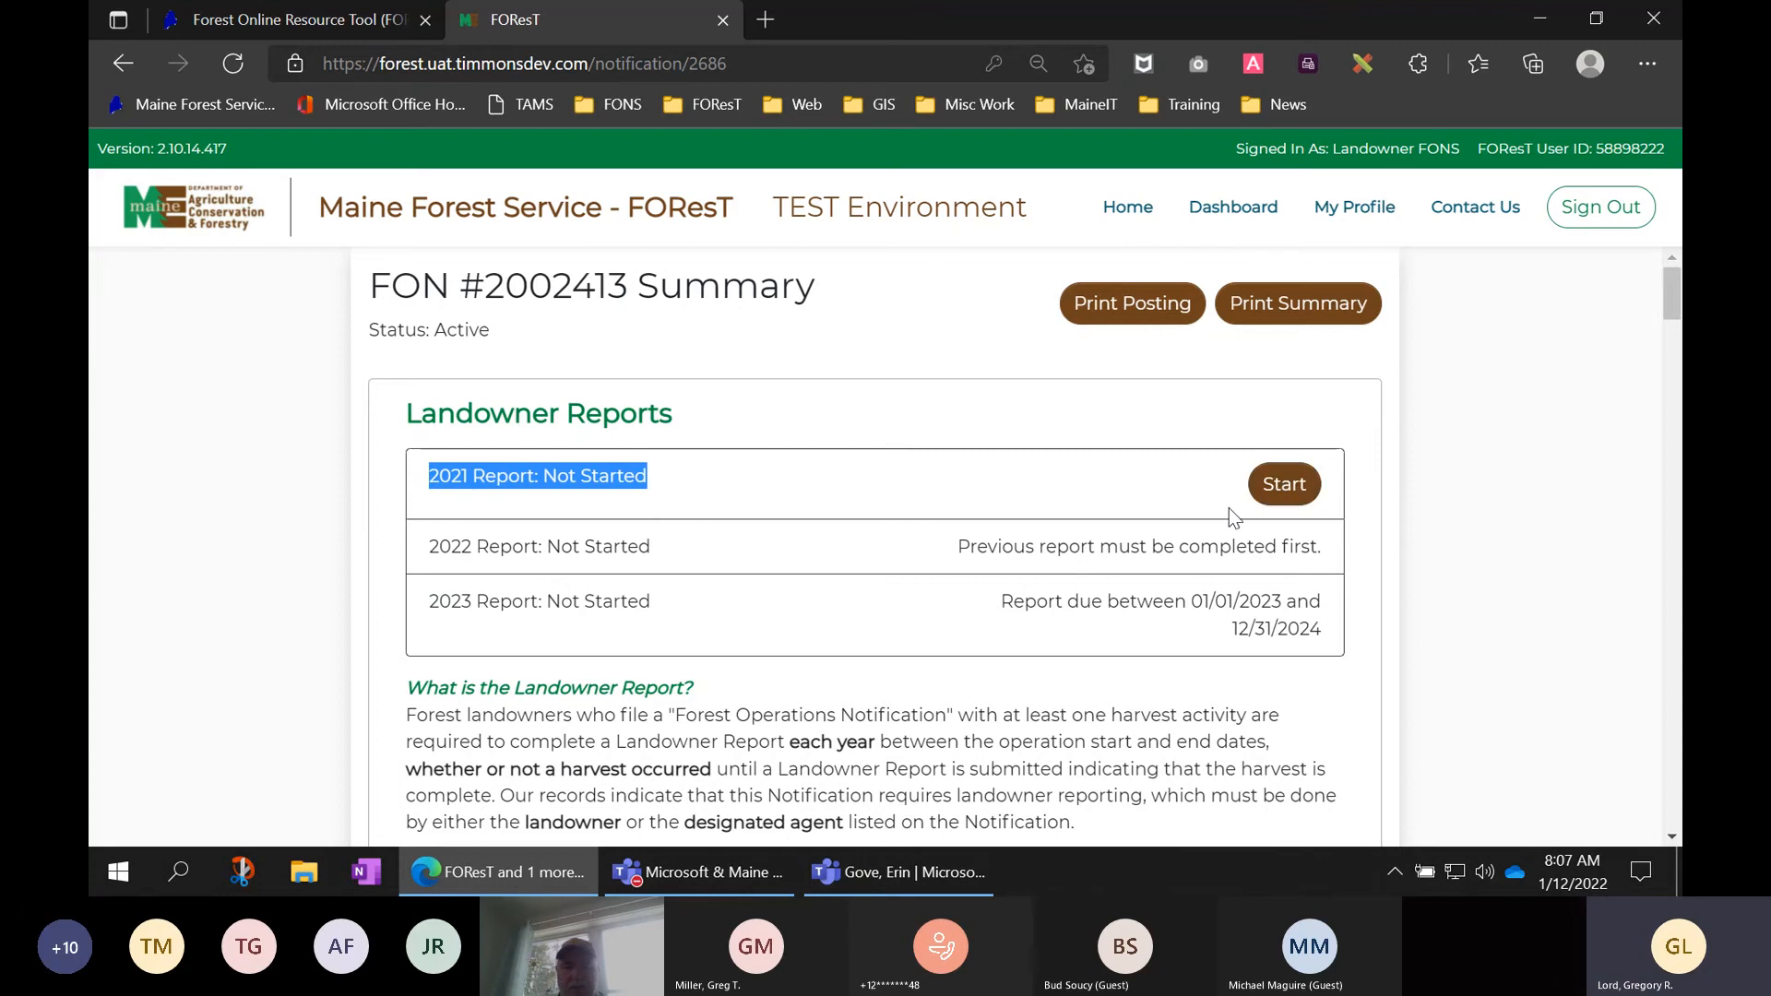
scroll(1227, 507, down, 2)
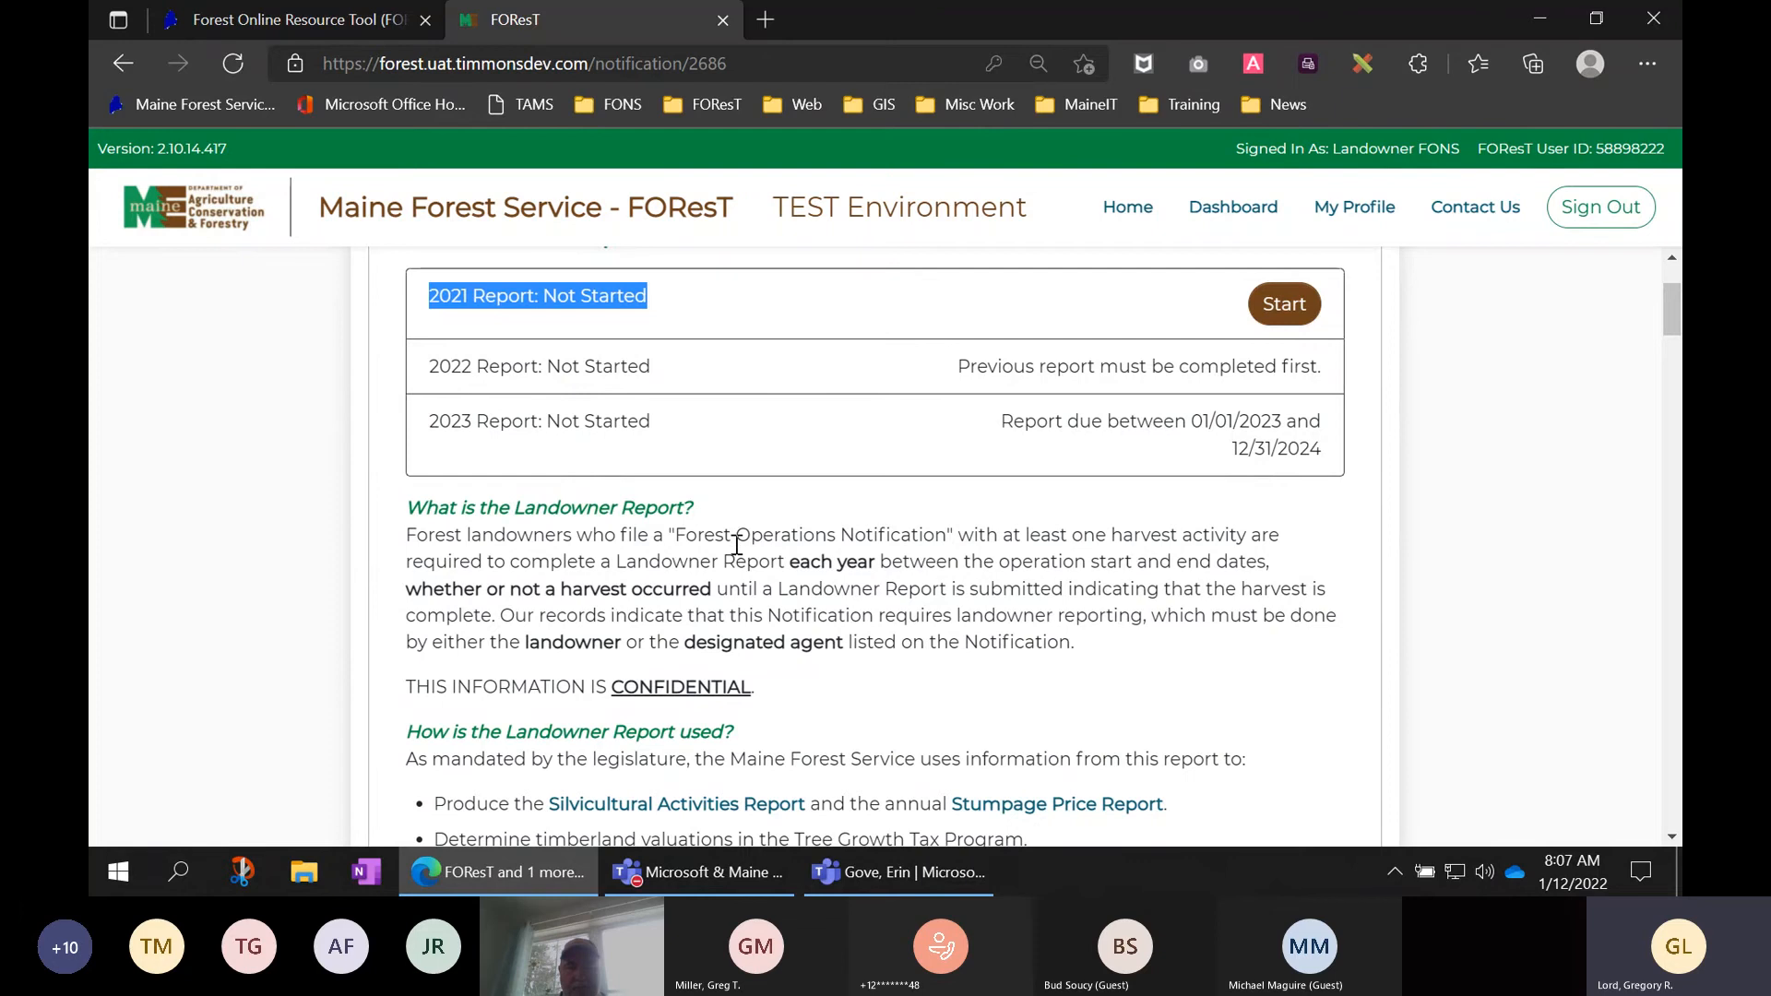
scroll(737, 544, down, 2)
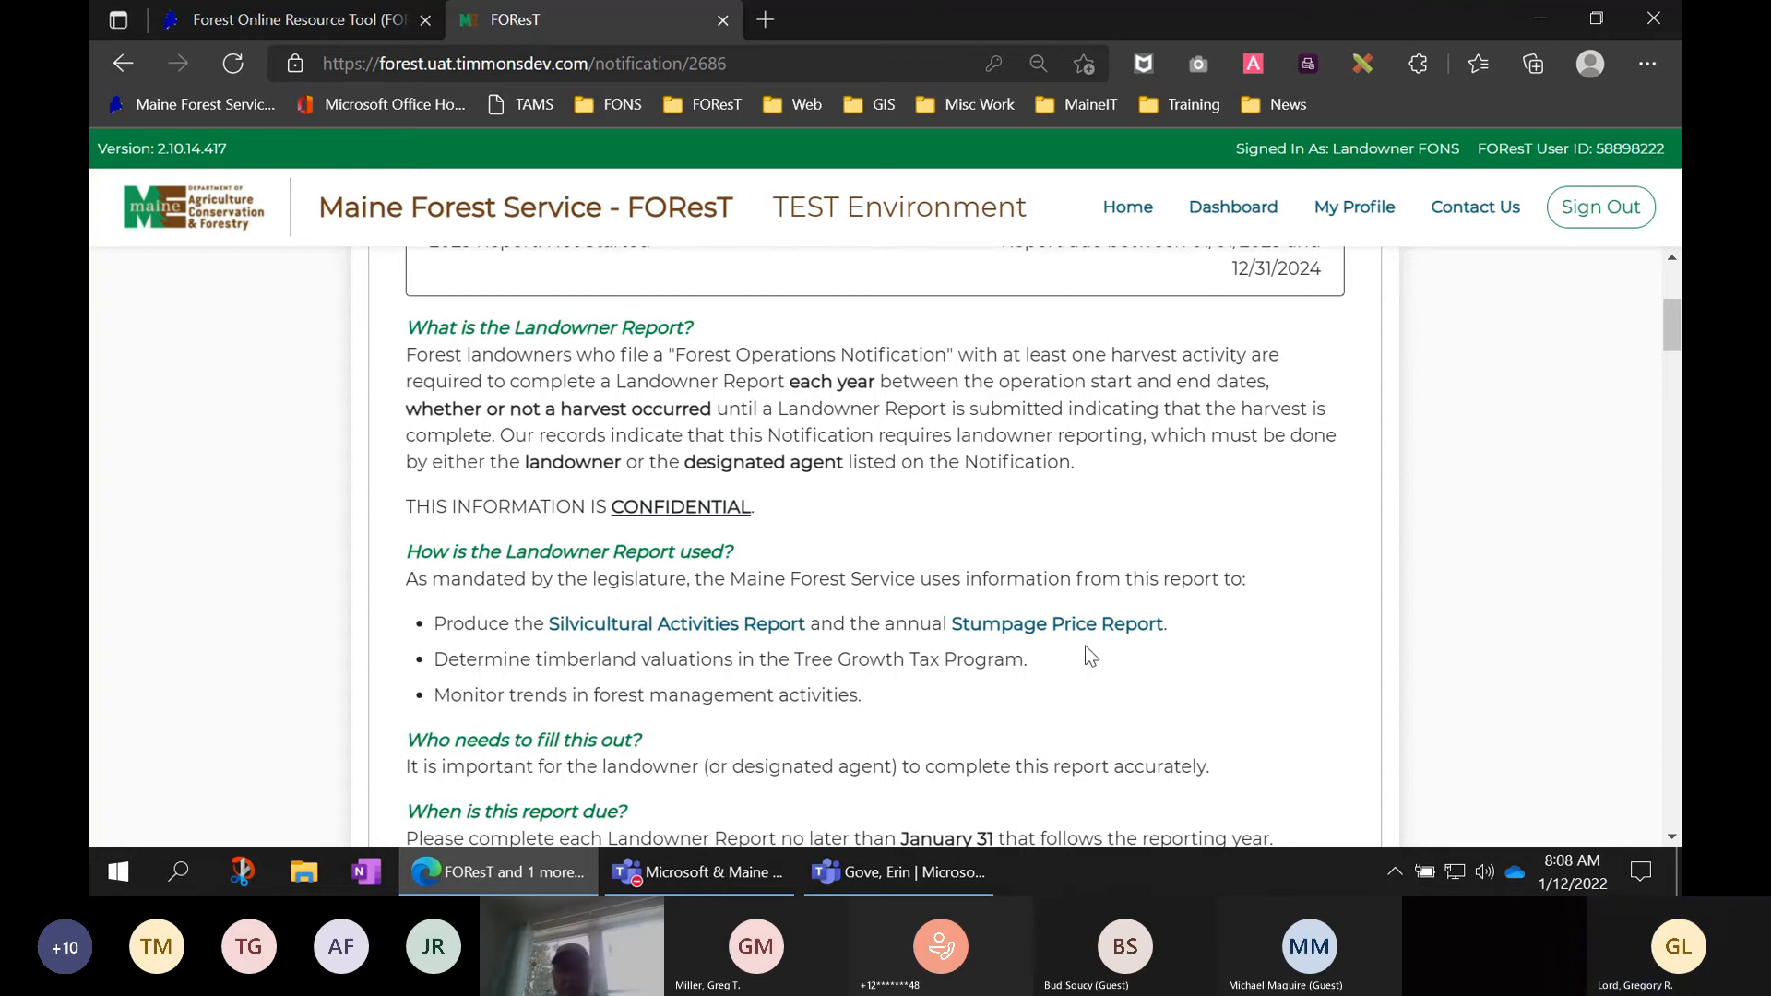
scroll(1090, 655, down, 1)
scroll(1091, 656, up, 5)
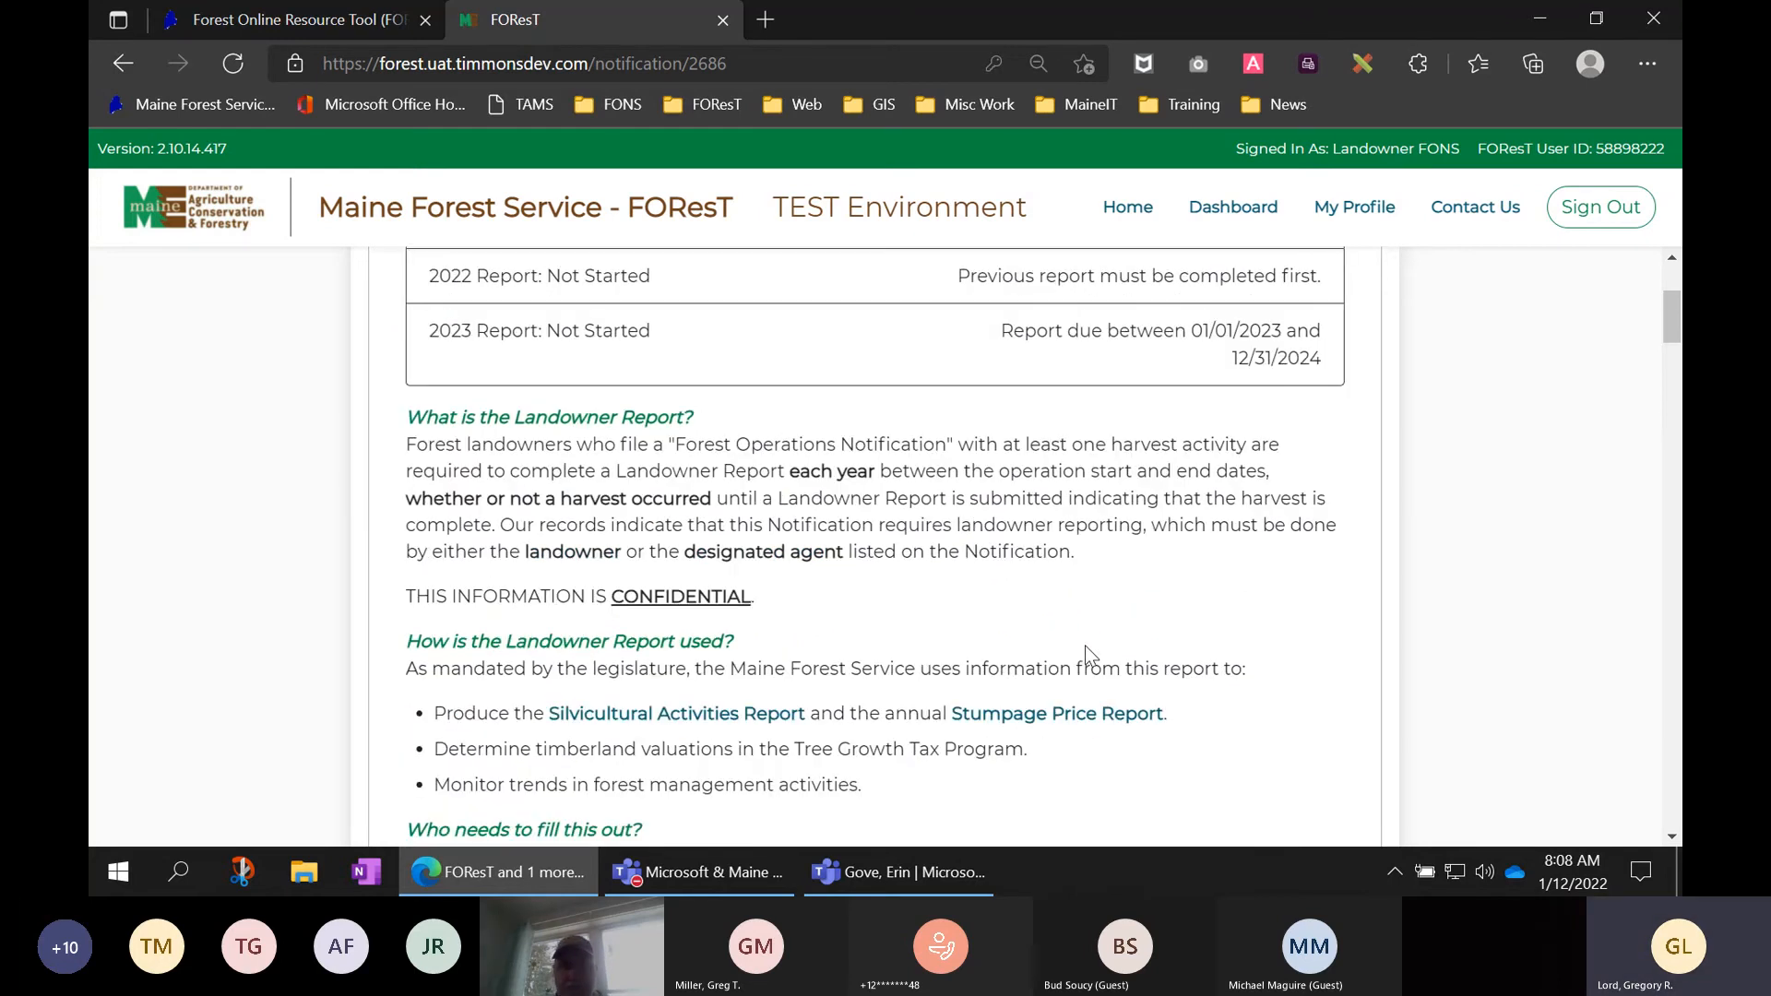
click(1014, 530)
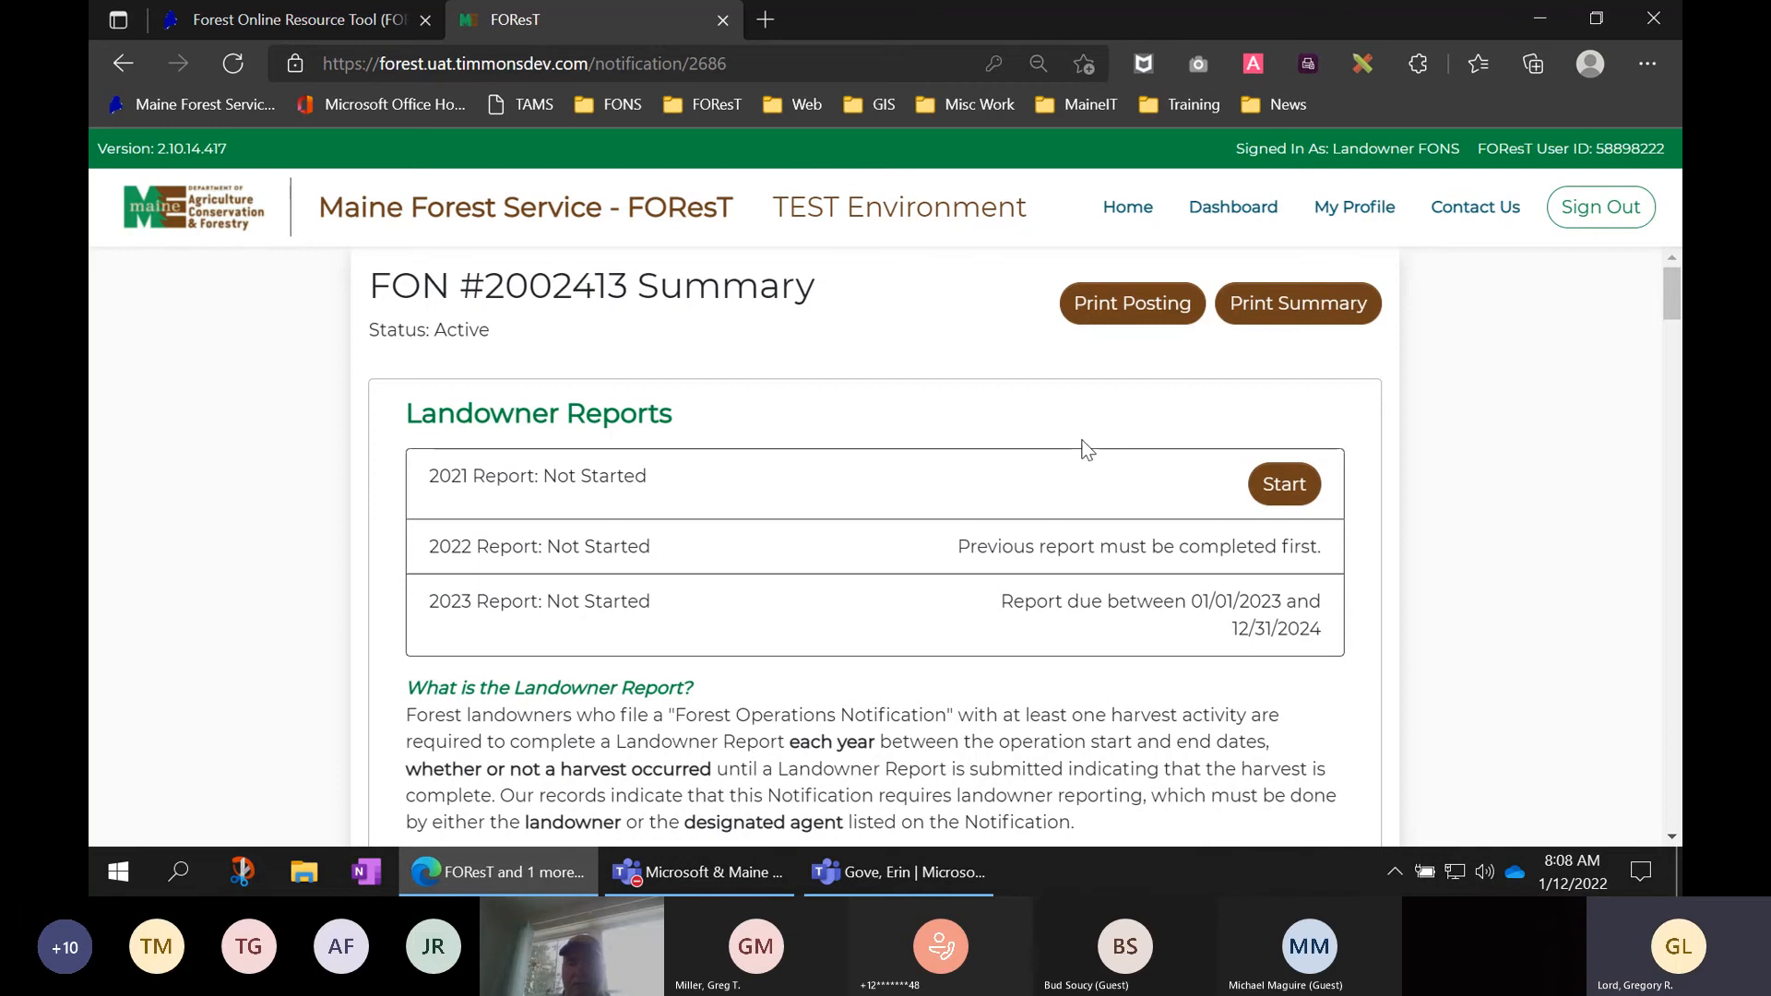
- Start the 2021 Report and answer Yes to harvesting during calendar year 2021
click(1296, 492)
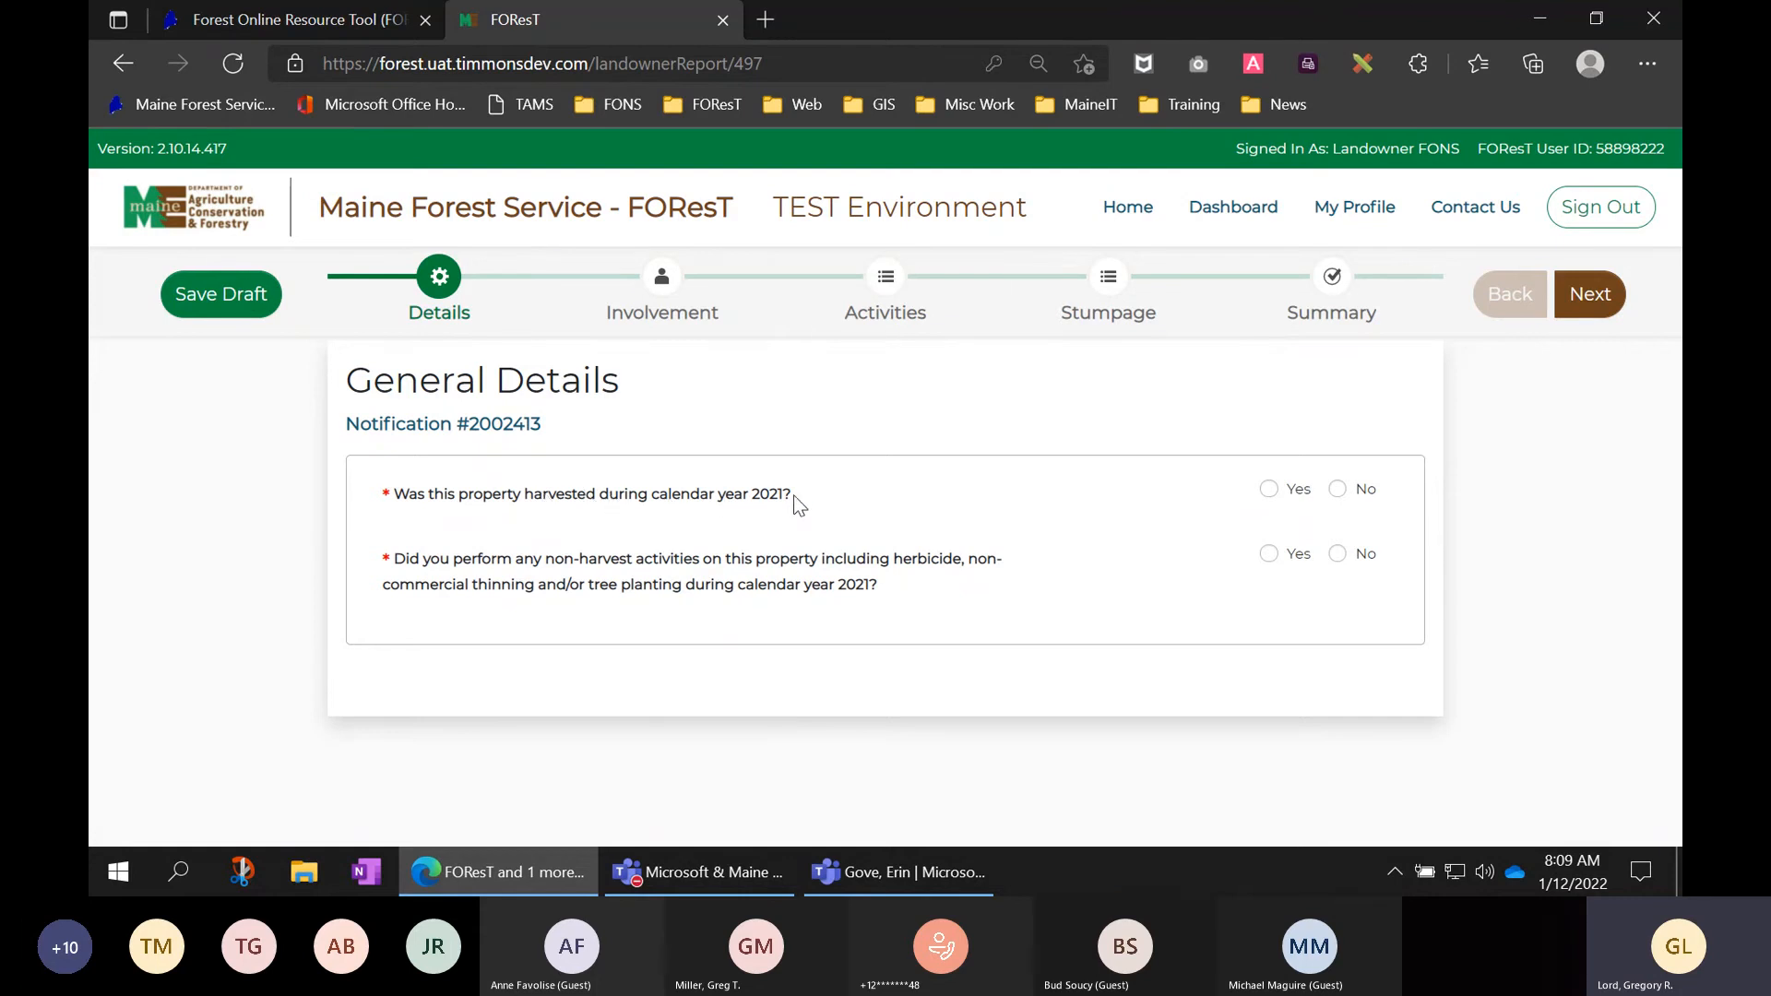
click(1269, 490)
scroll(960, 521, down, 1)
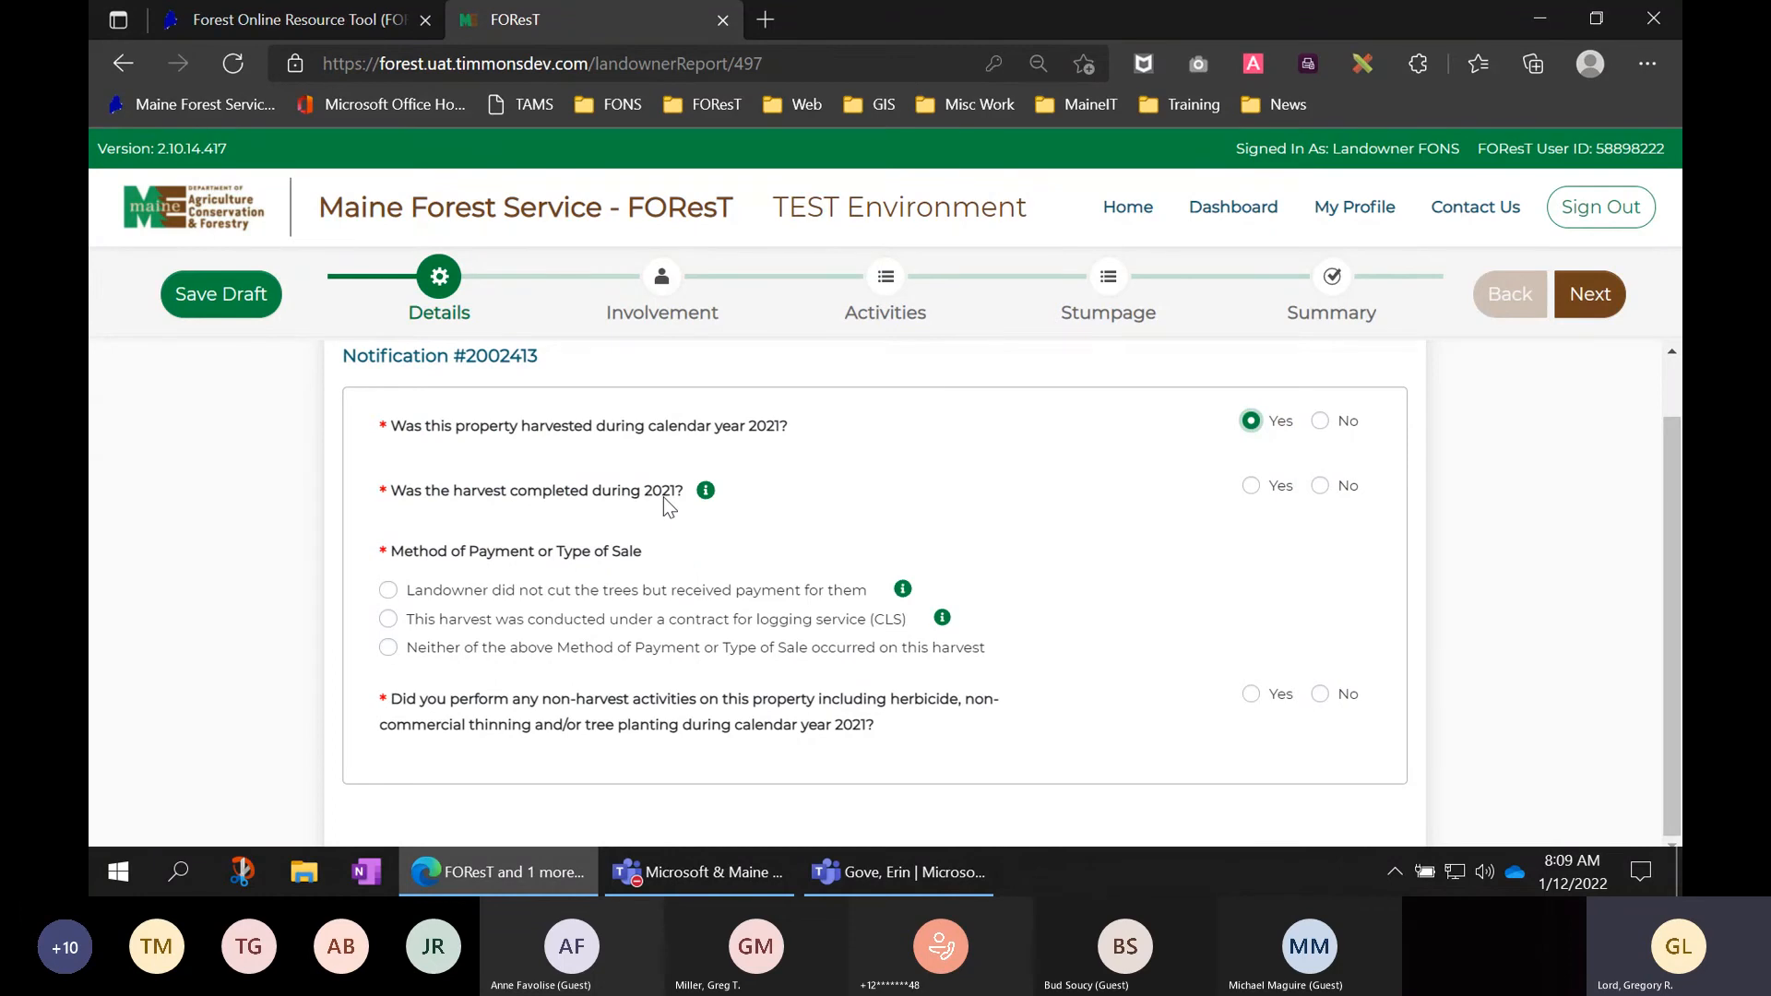
- Answer Yes to harvest completed, choose paid-but-did-not-cut, and Yes to non-harvest activities
click(1253, 489)
mouse_move(706, 492)
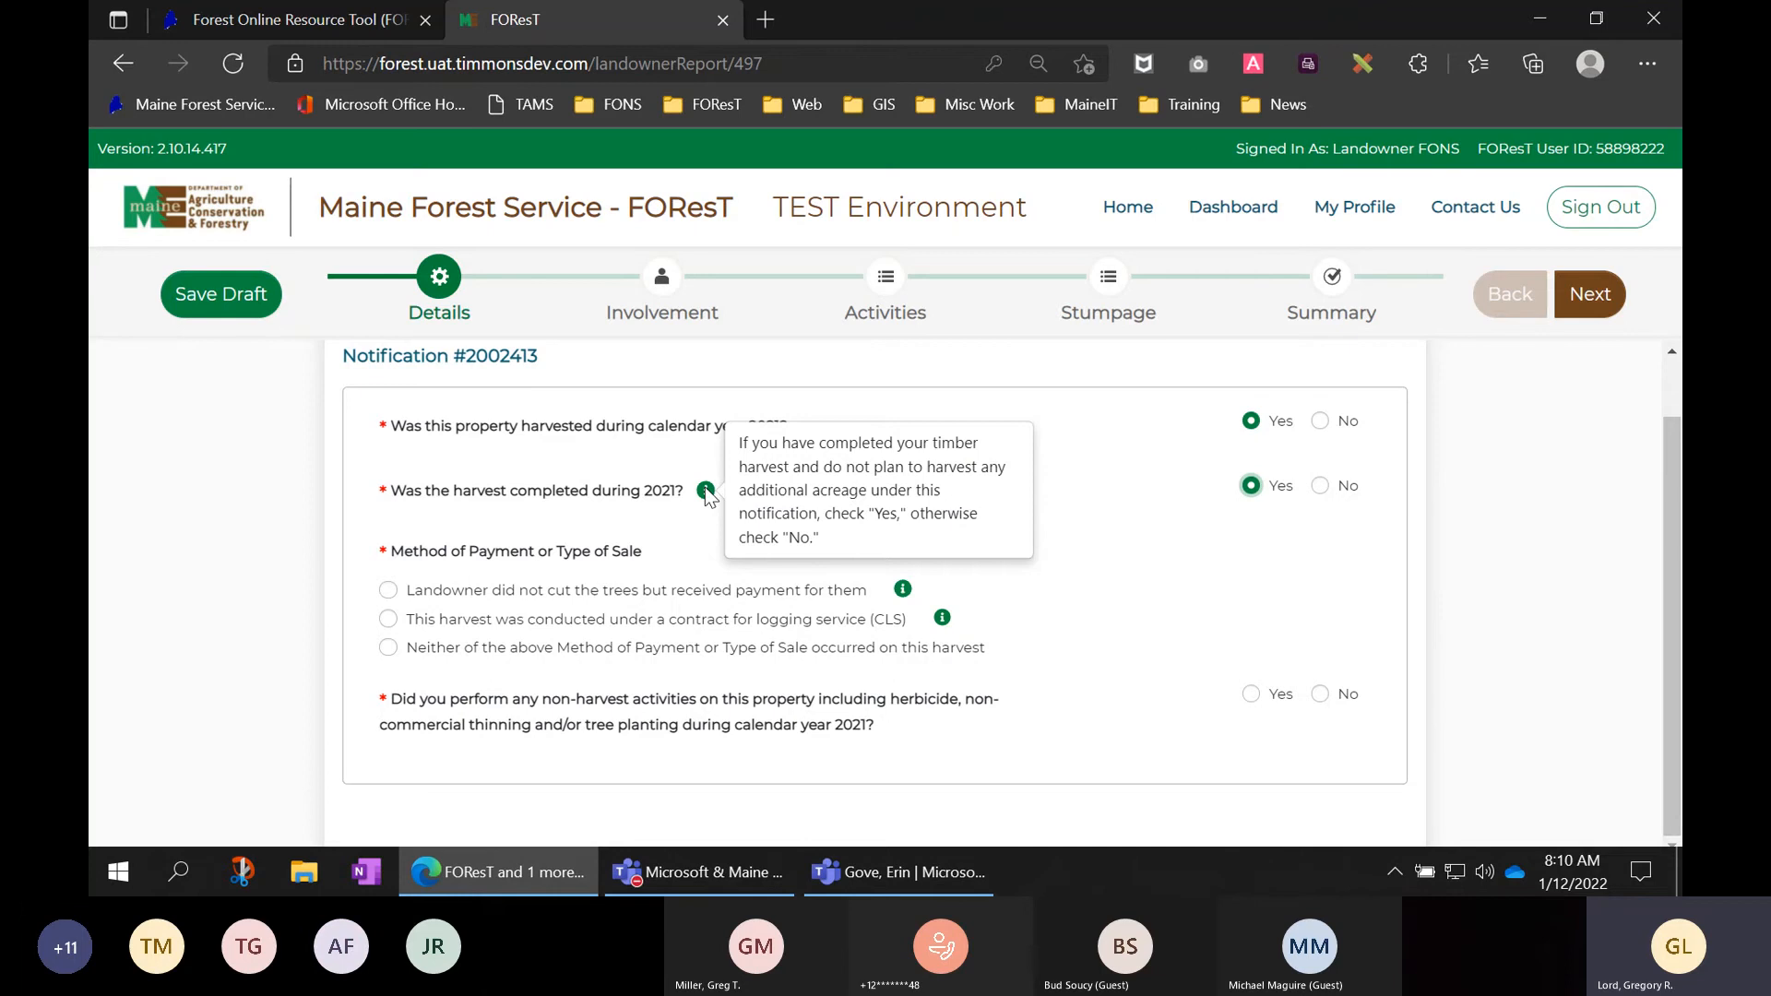
mouse_move(904, 594)
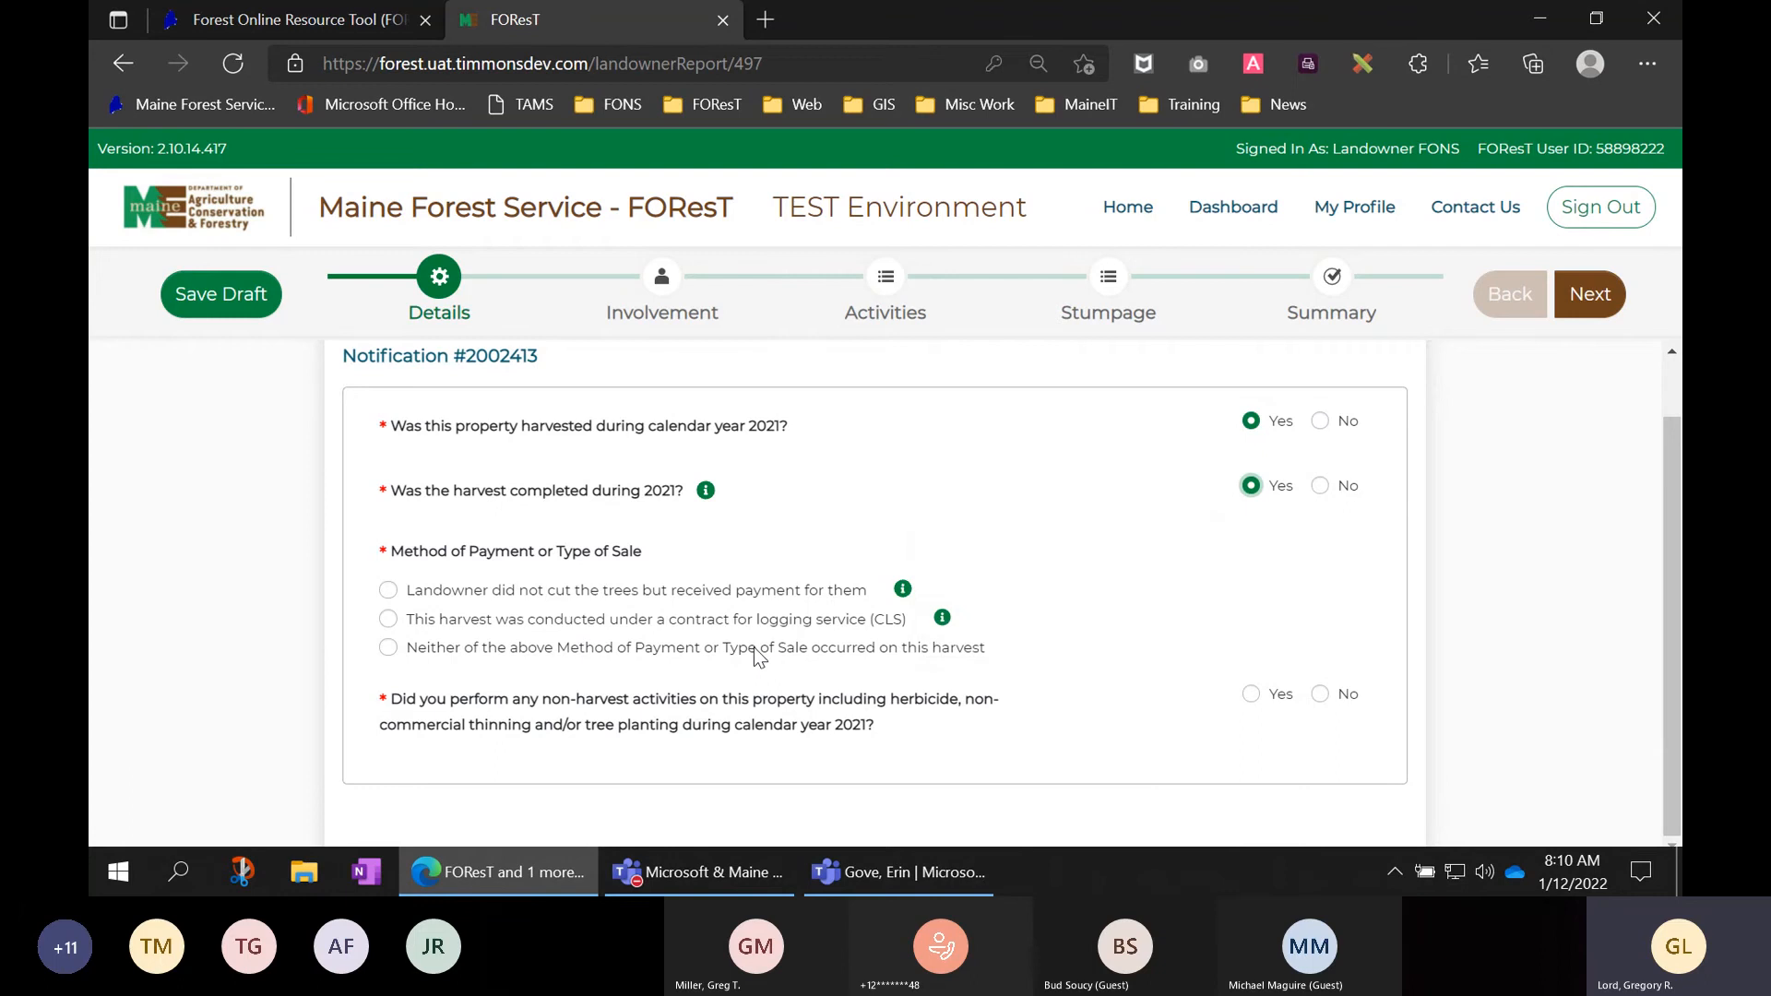
click(439, 598)
click(1253, 695)
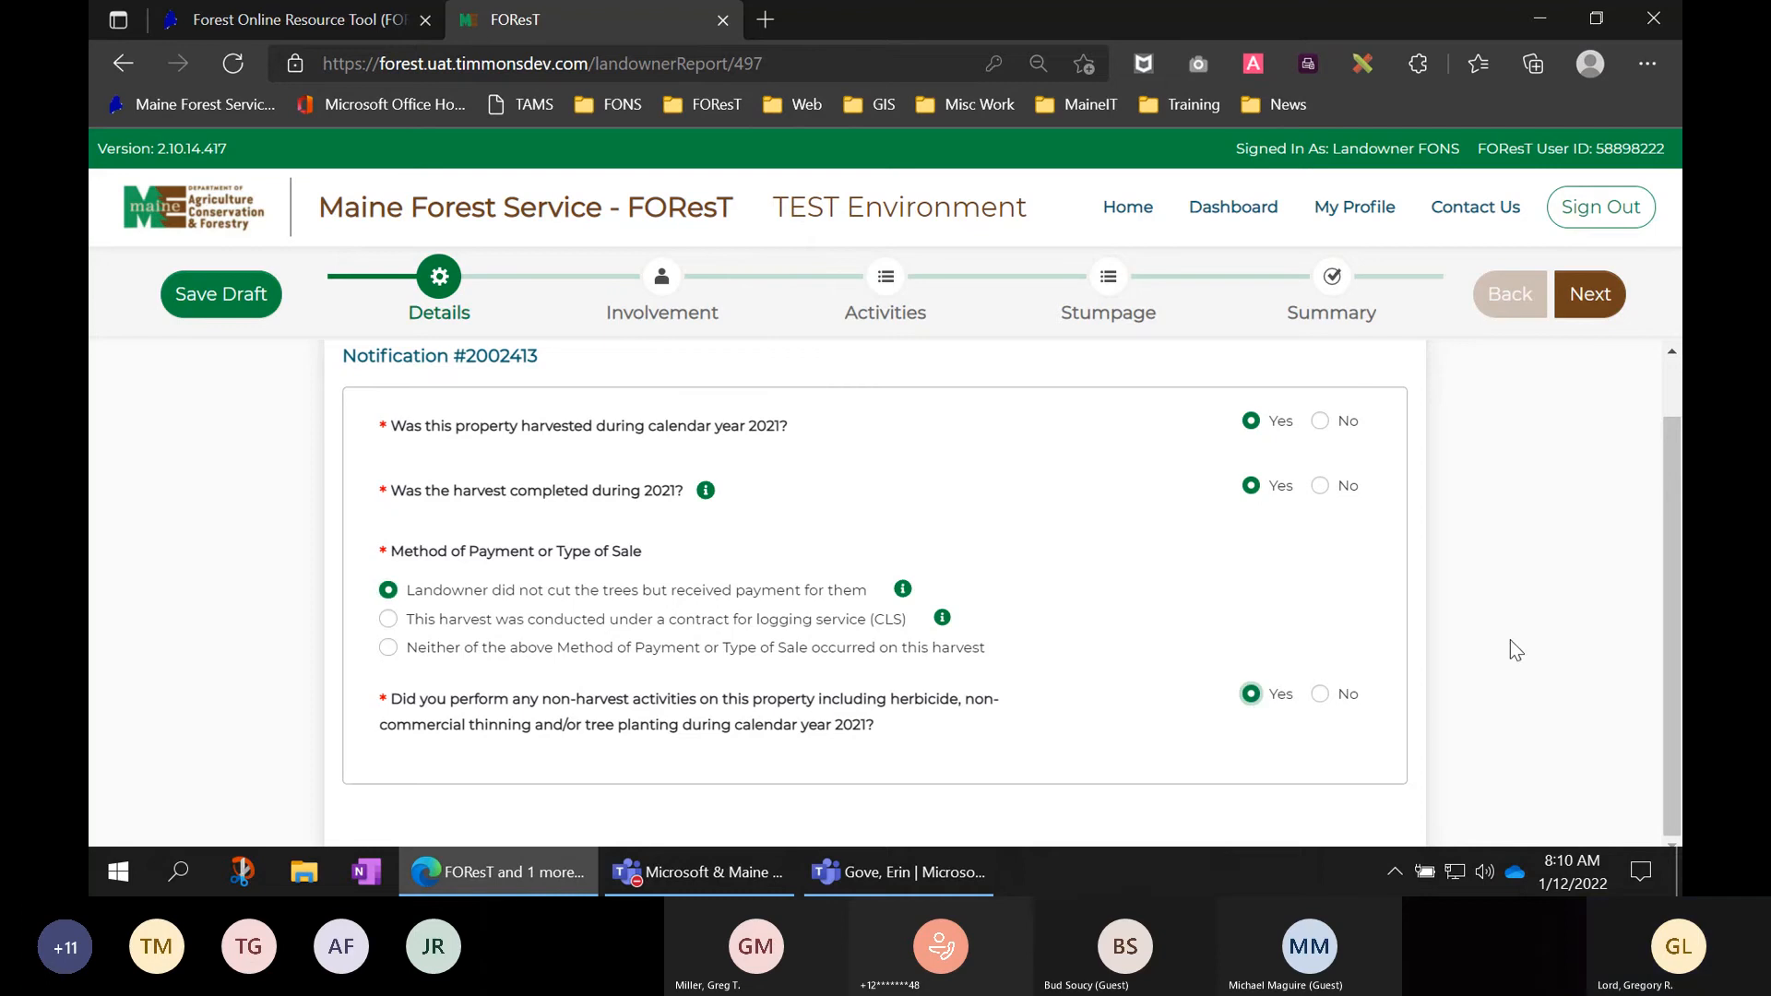
scroll(1510, 641, up, 1)
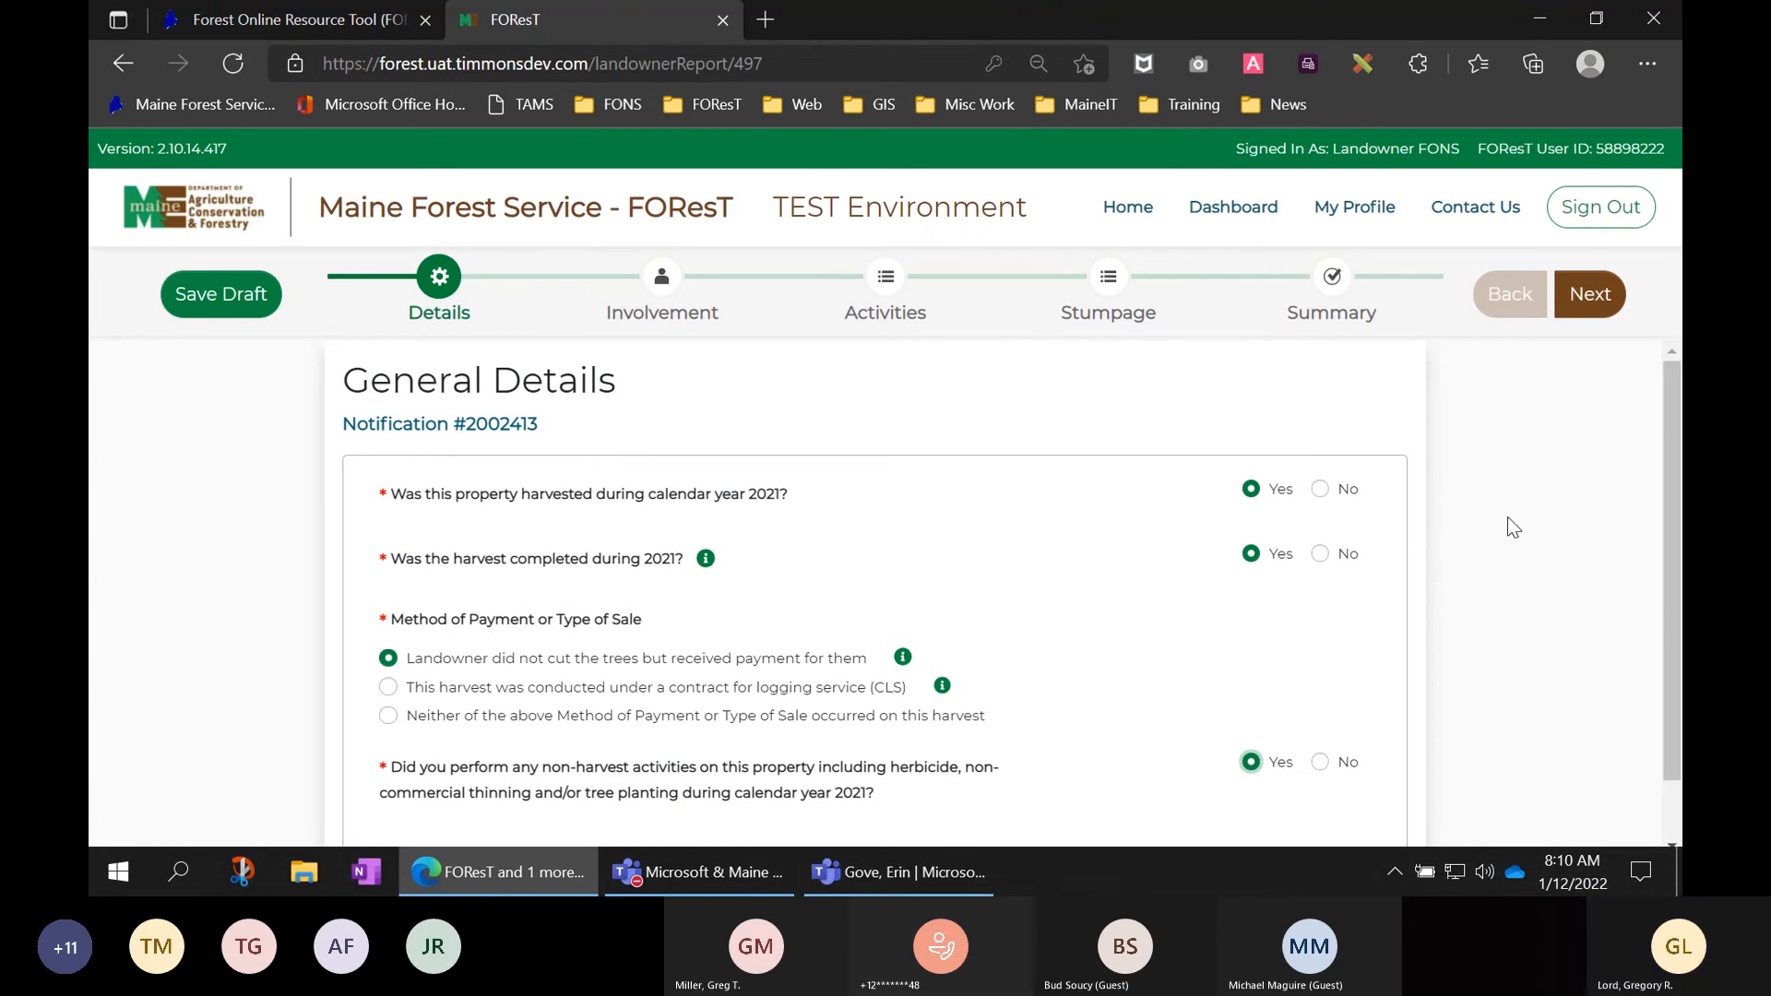
scroll(1513, 526, down, 1)
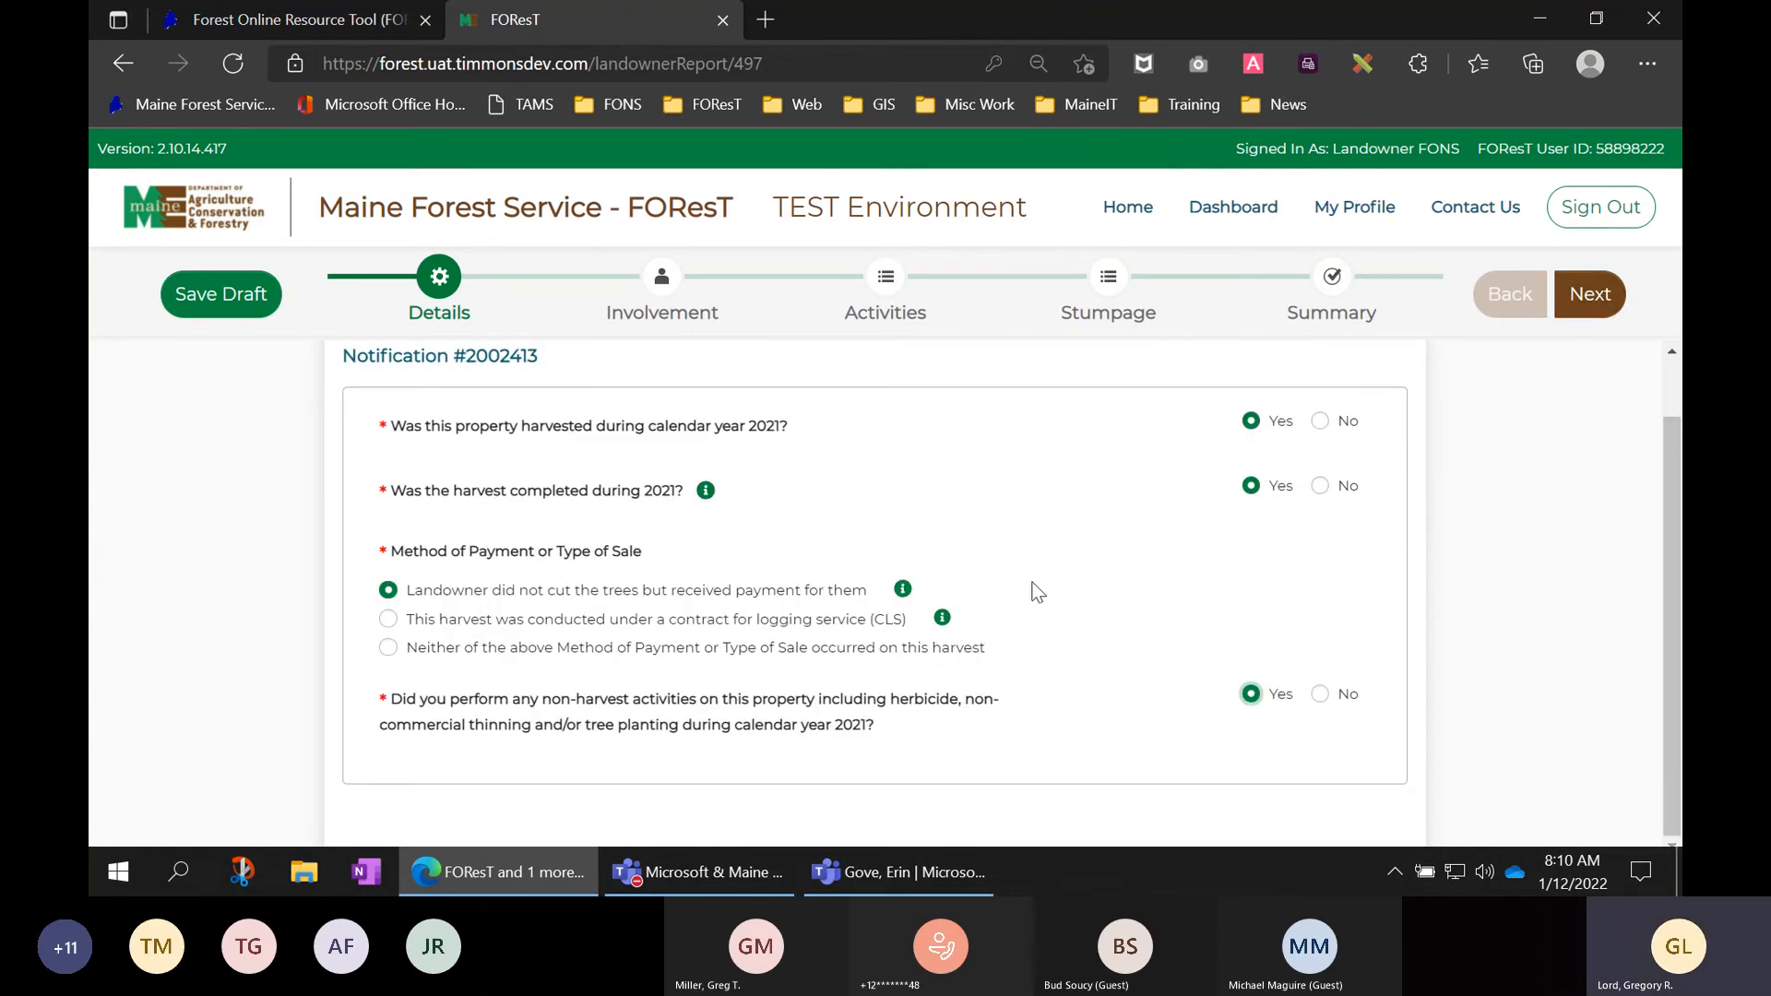
- Advance to the Involvement page and answer Yes to the landowner being the operator/harvester
click(1596, 304)
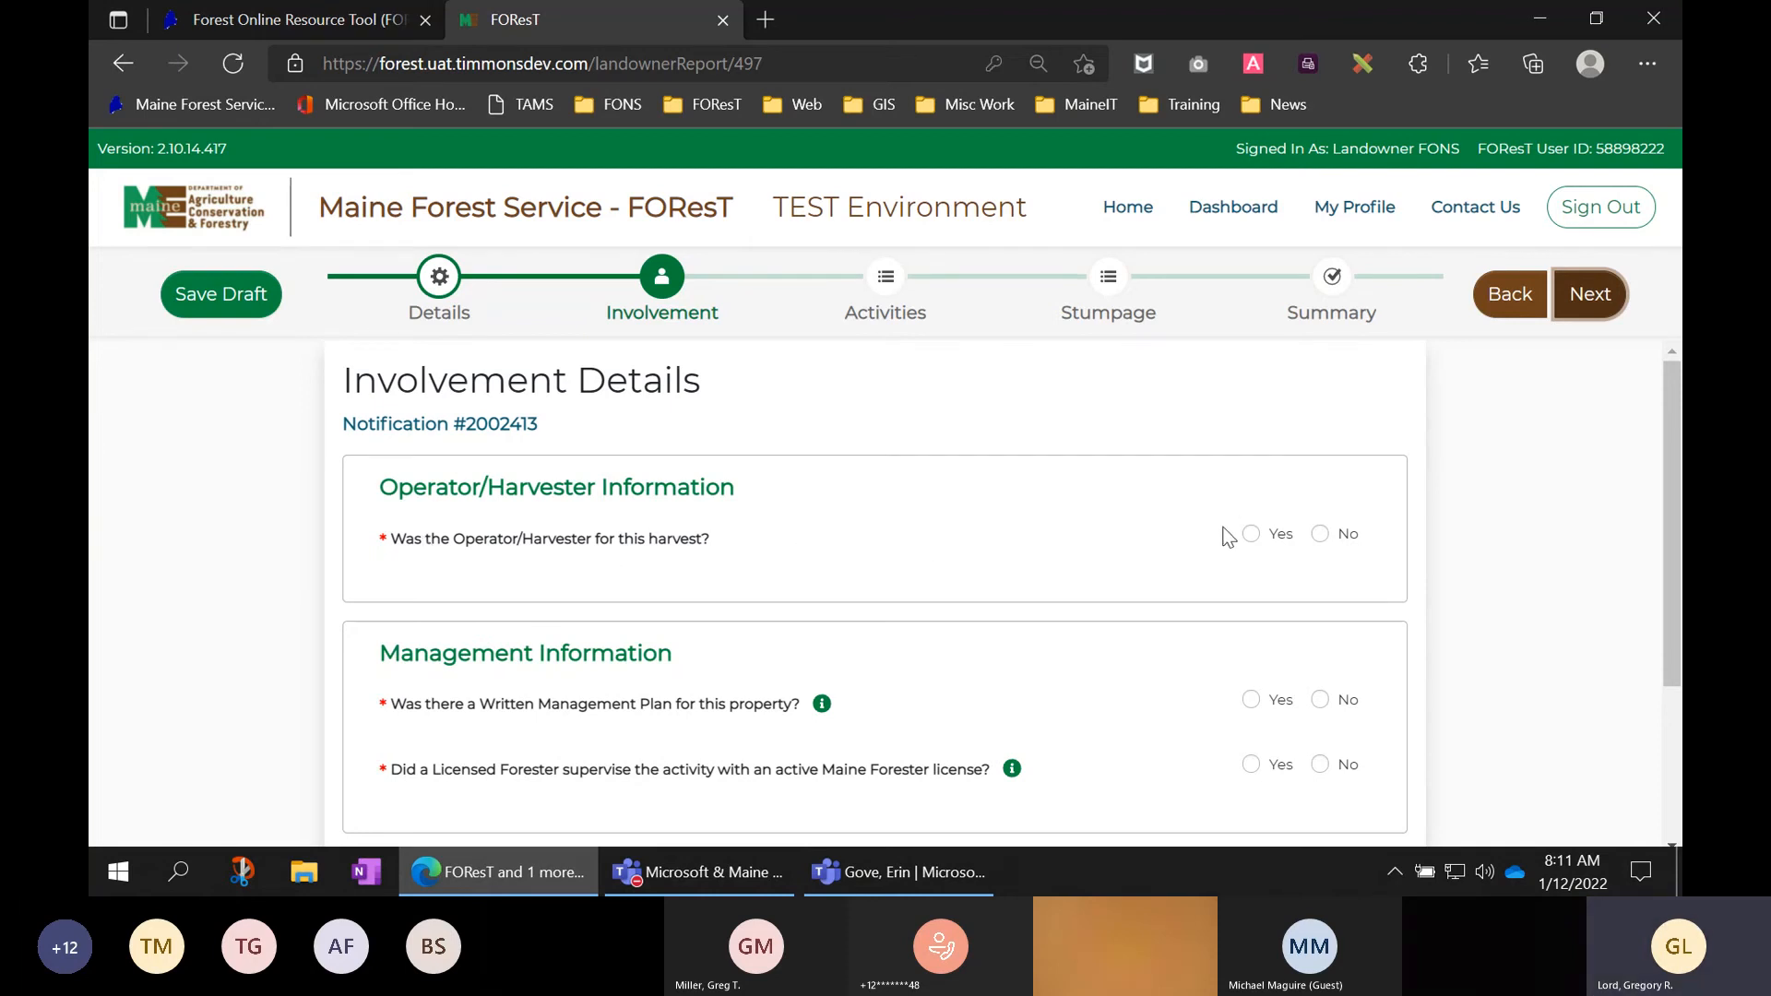
click(1320, 534)
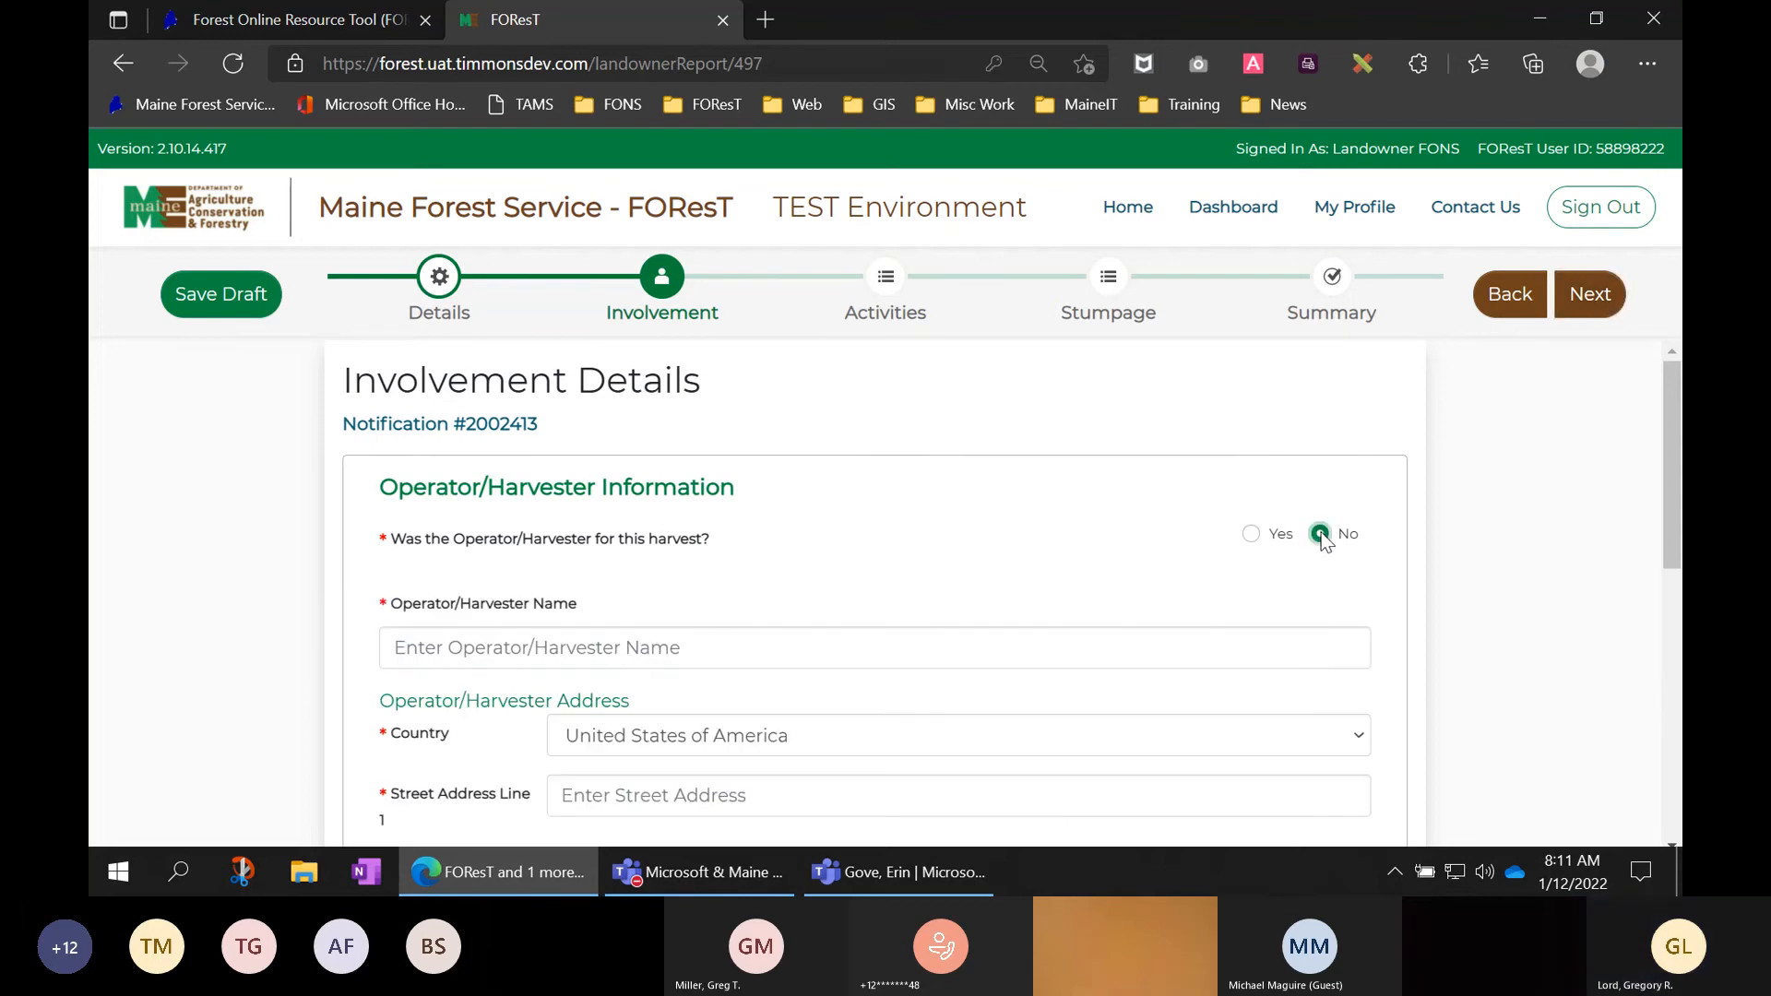
scroll(905, 636, down, 2)
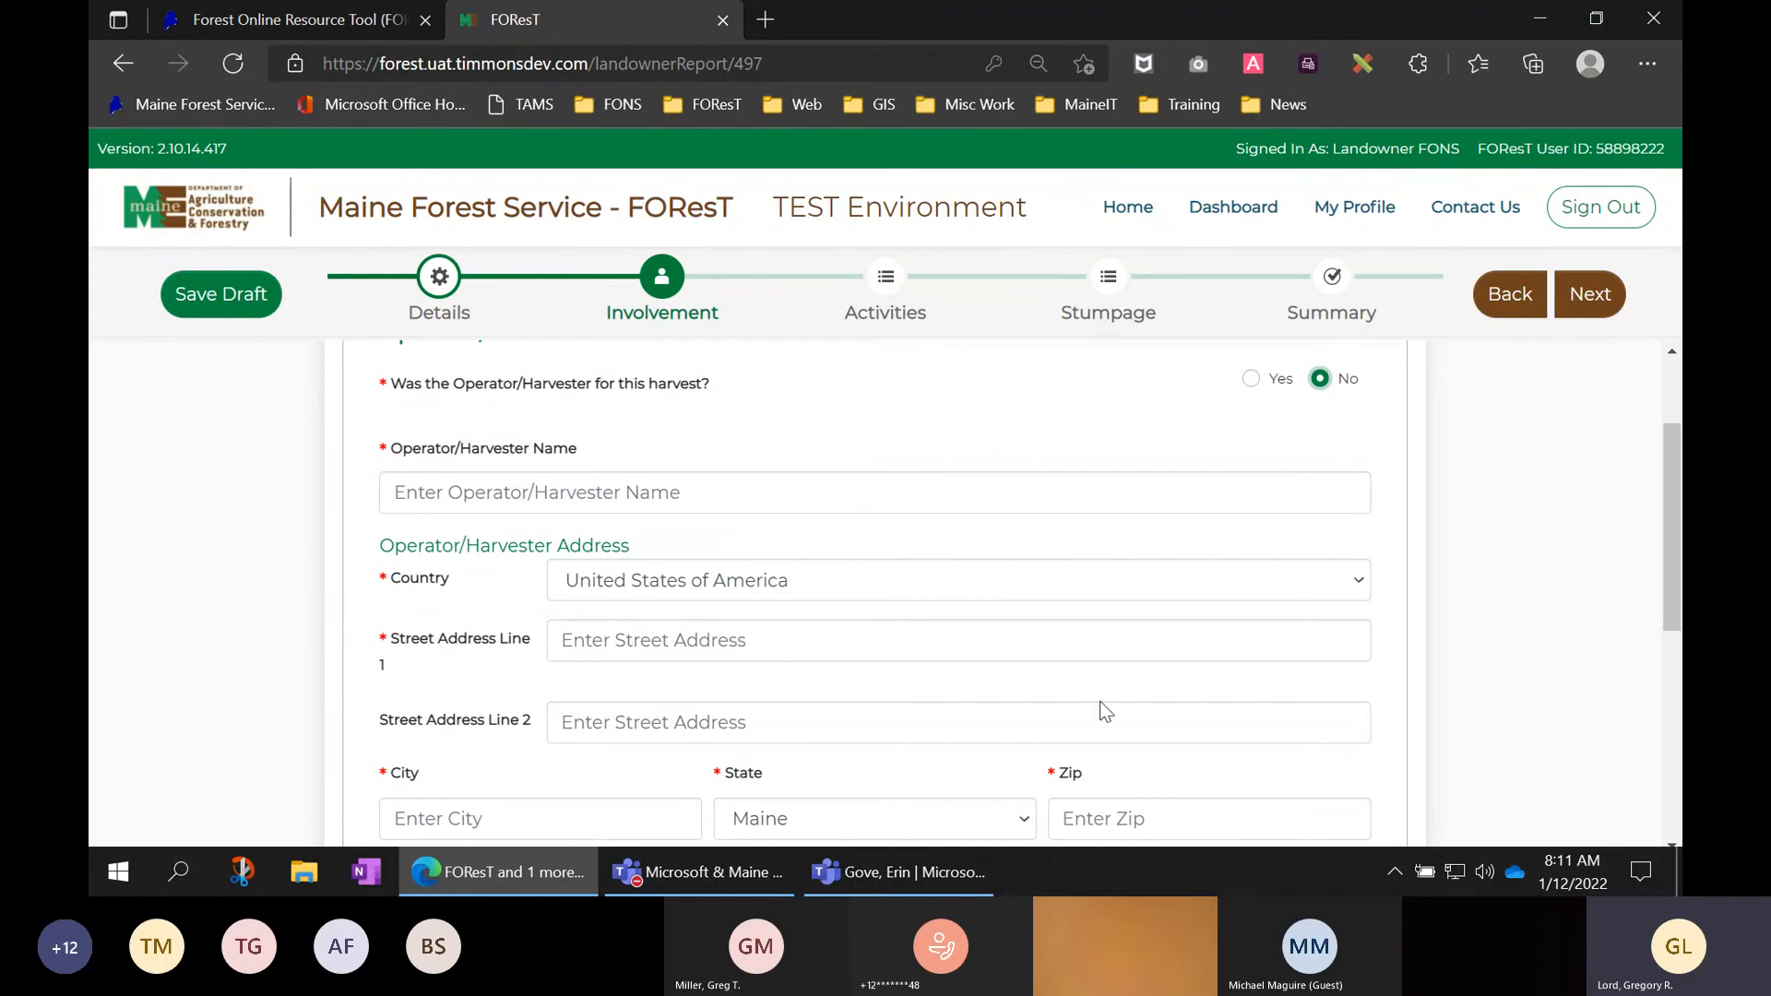
scroll(1103, 710, down, 1)
scroll(1104, 613, up, 2)
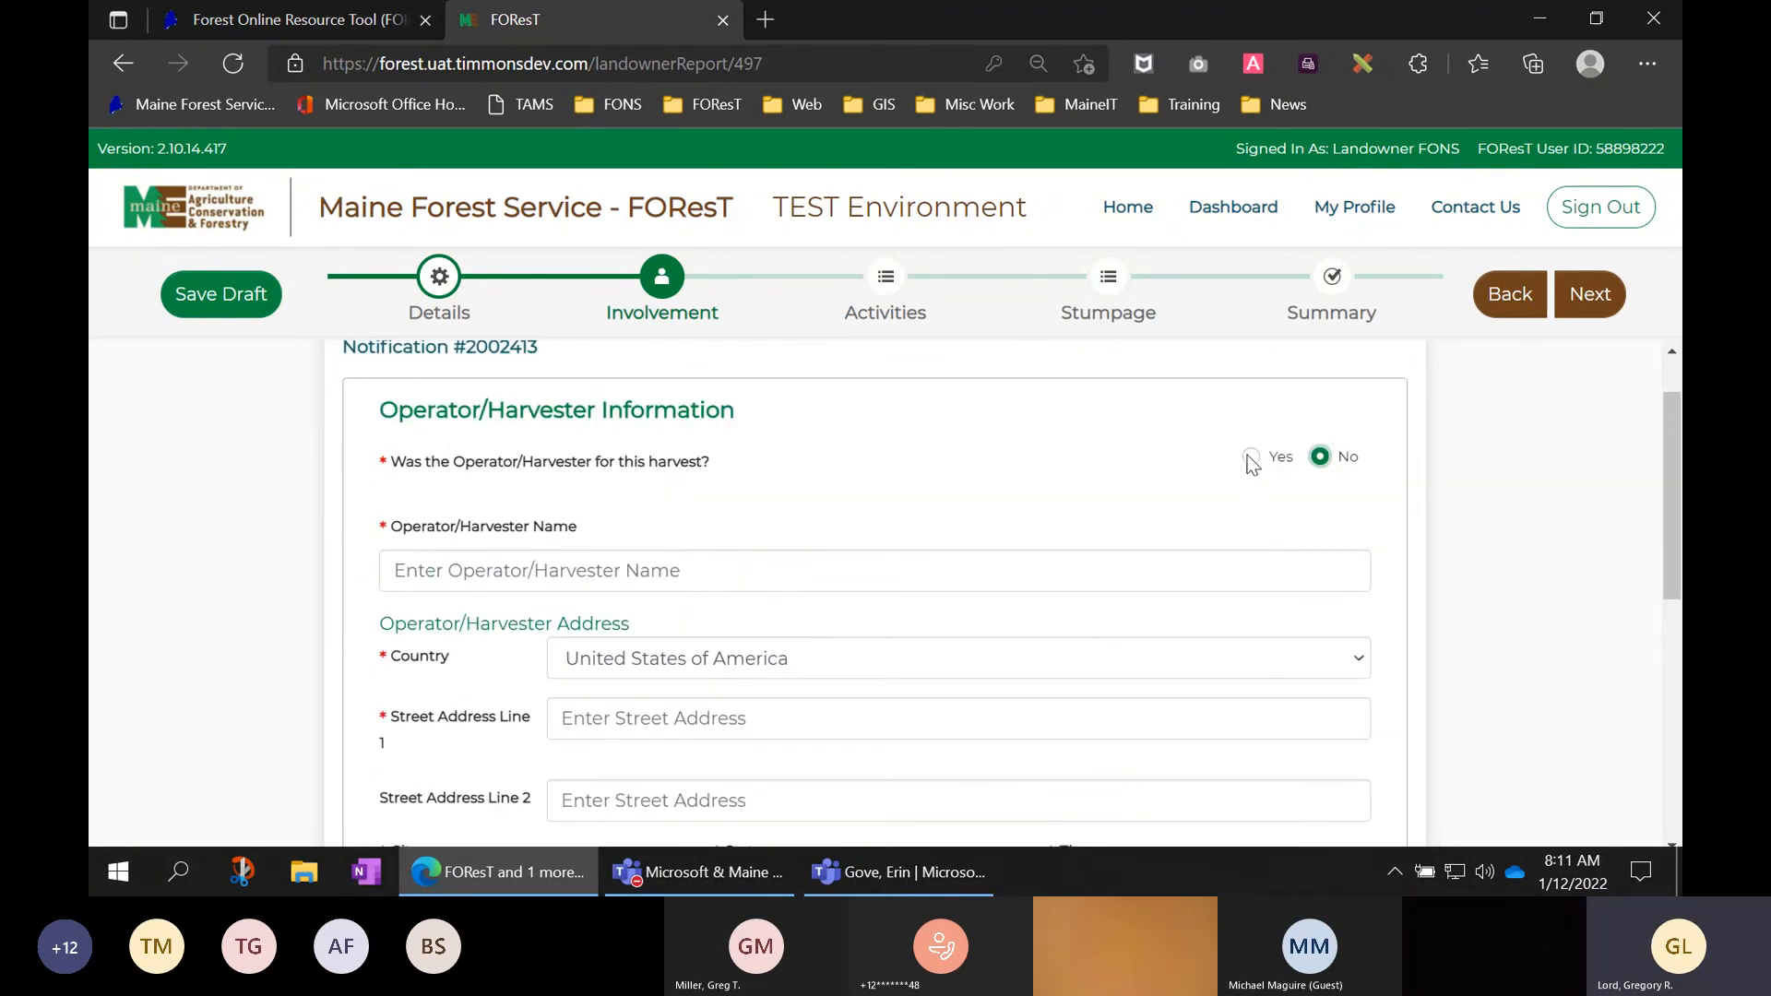
click(1250, 458)
scroll(1326, 458, down, 1)
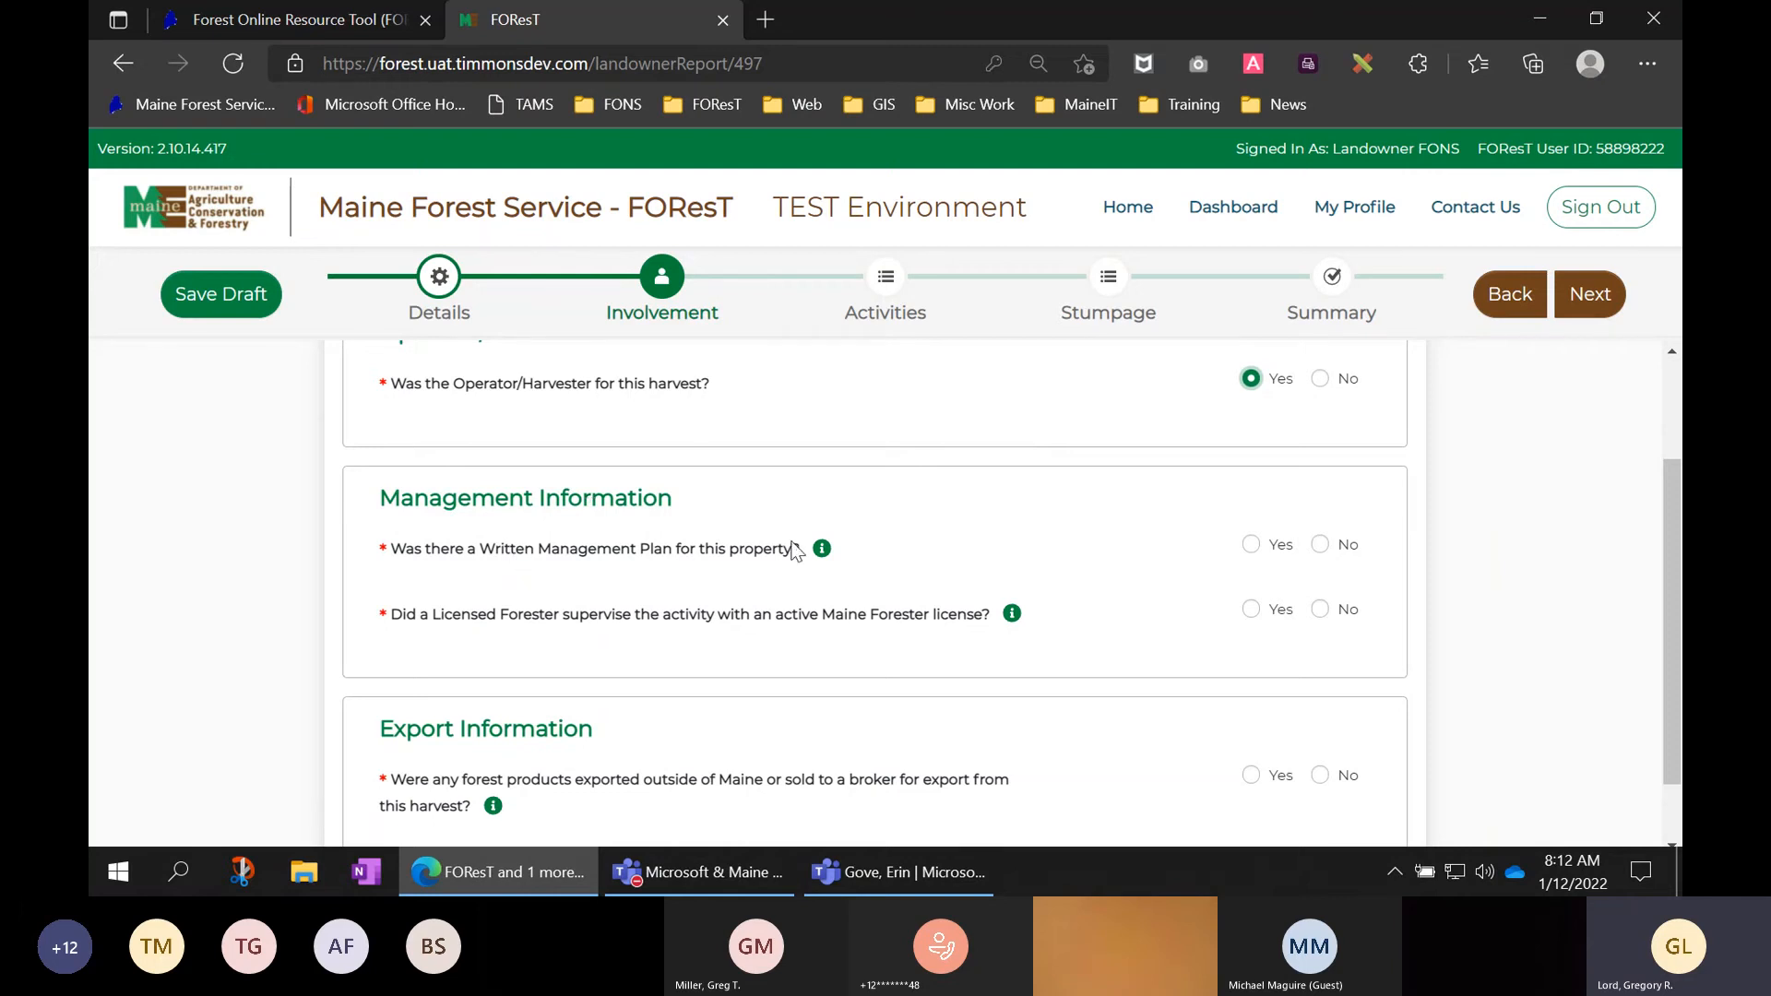
- Answer No to the written management plan question and No to licensed forester supervision
mouse_move(824, 550)
click(1323, 548)
click(1253, 610)
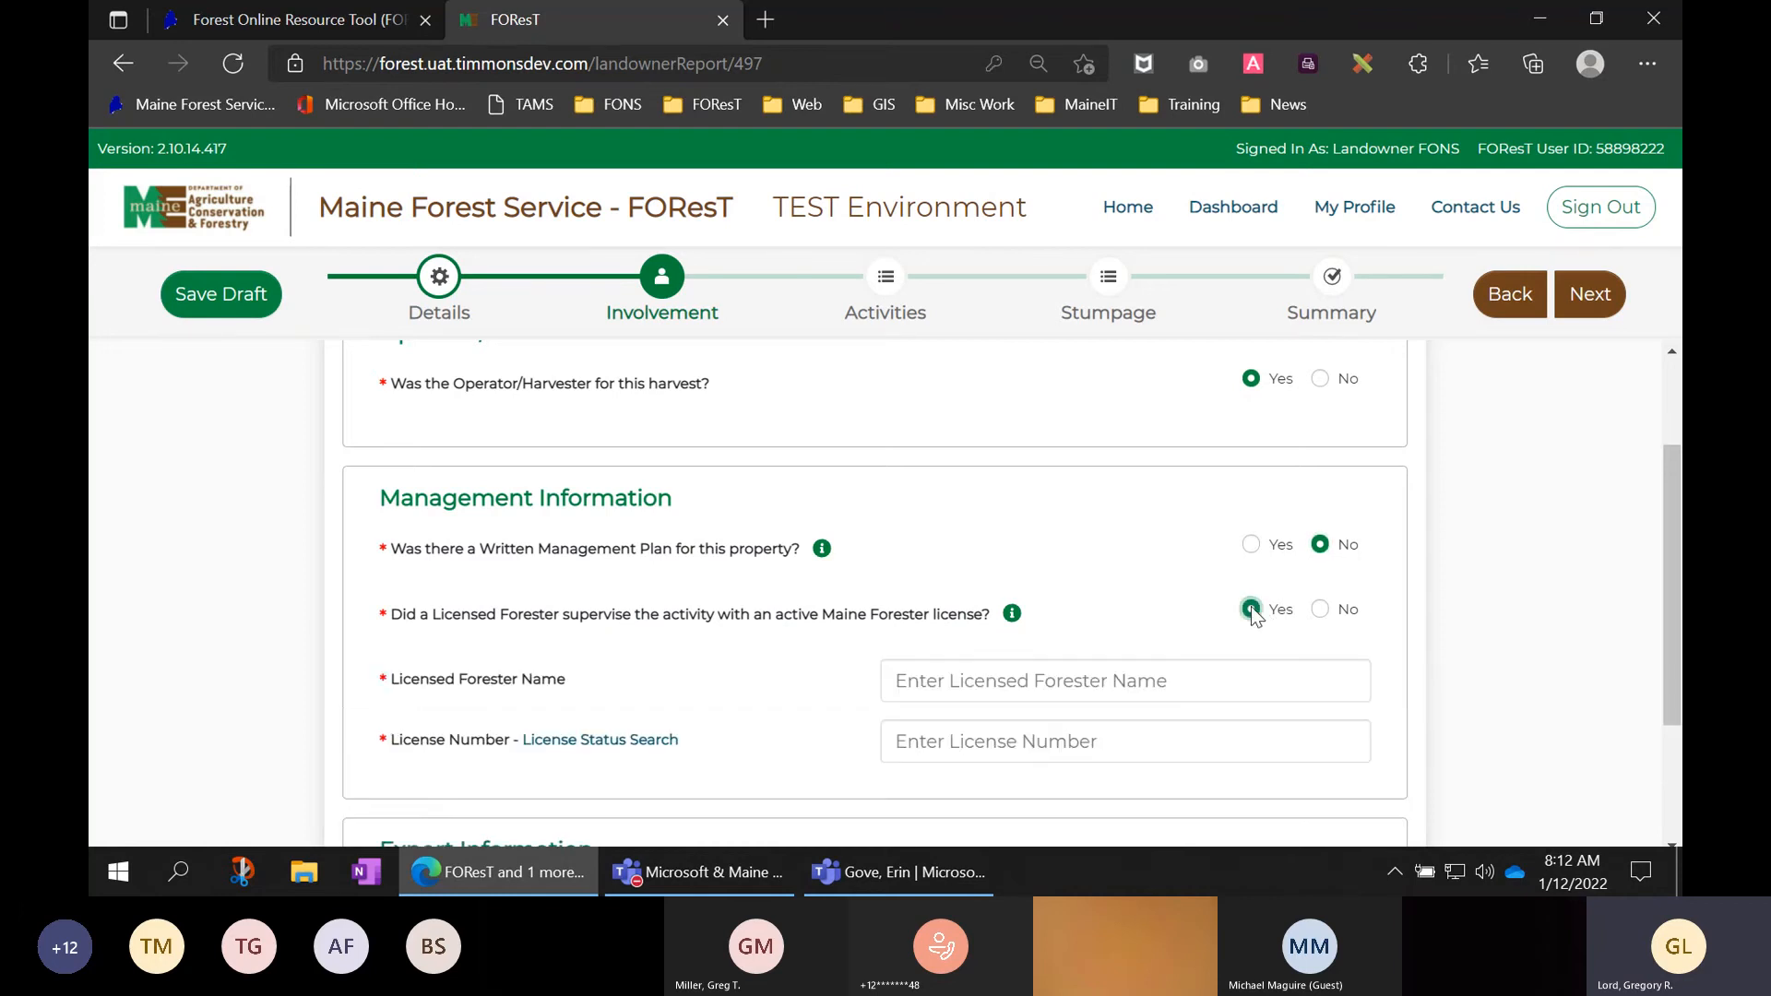
scroll(1130, 588, down, 2)
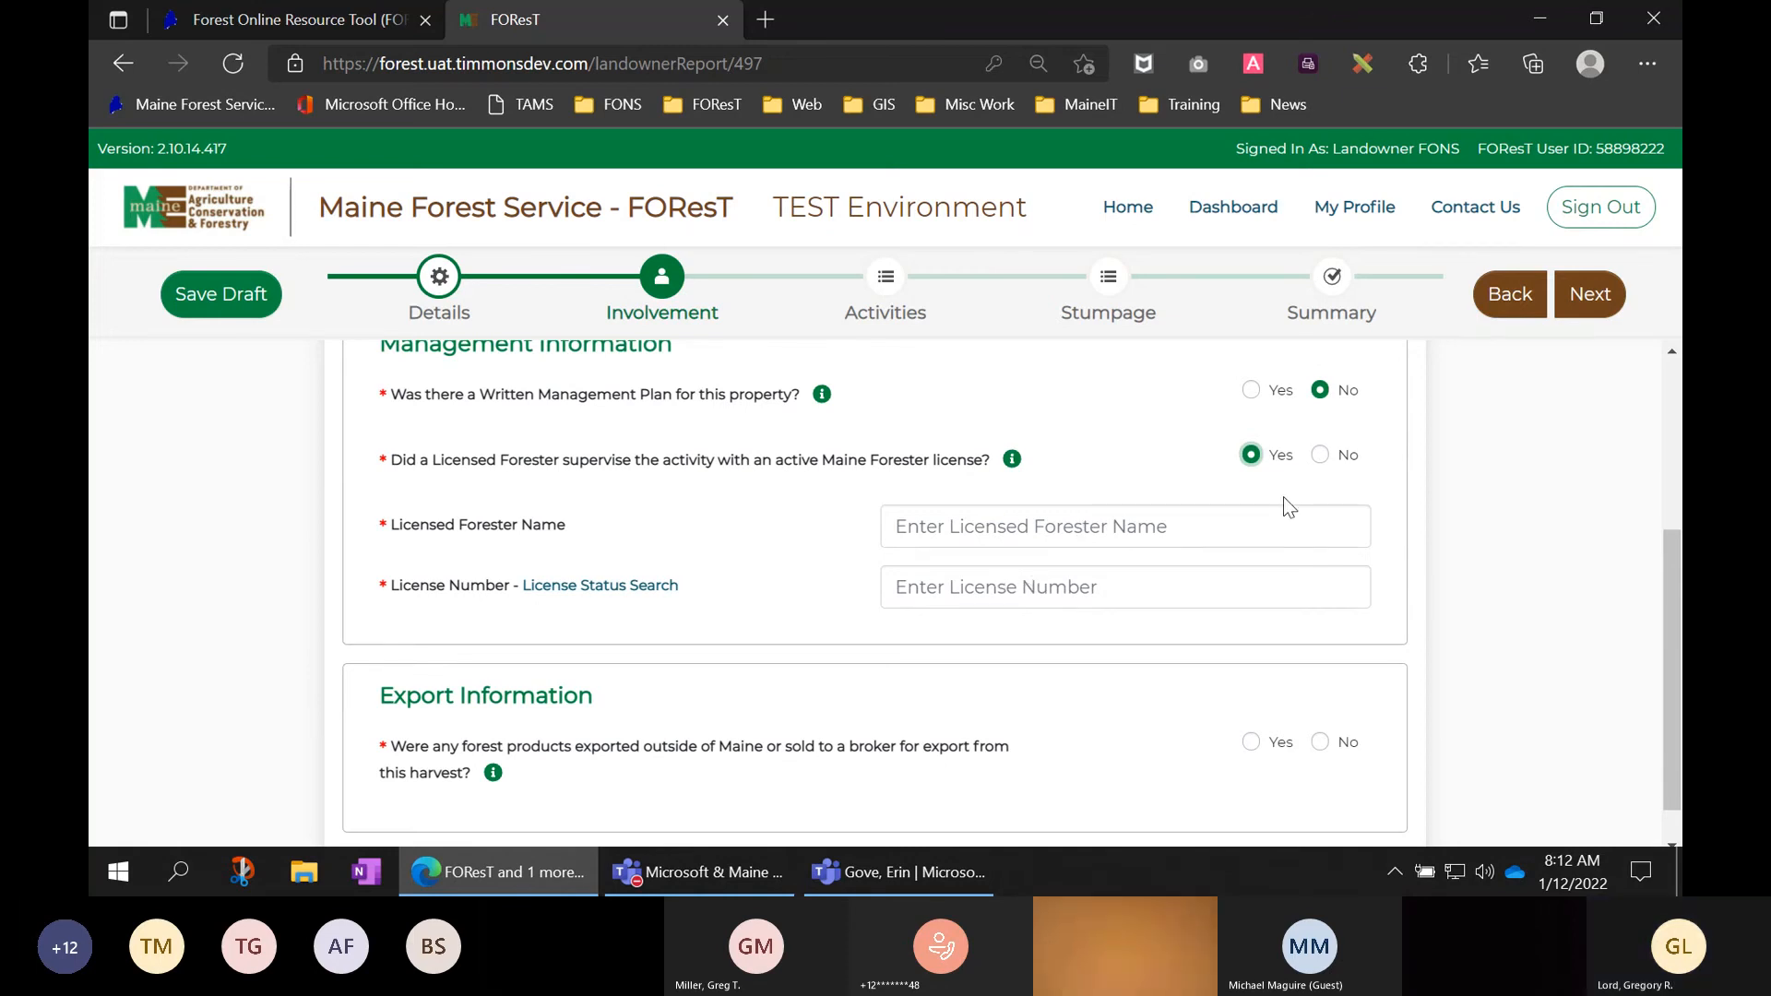
click(1320, 455)
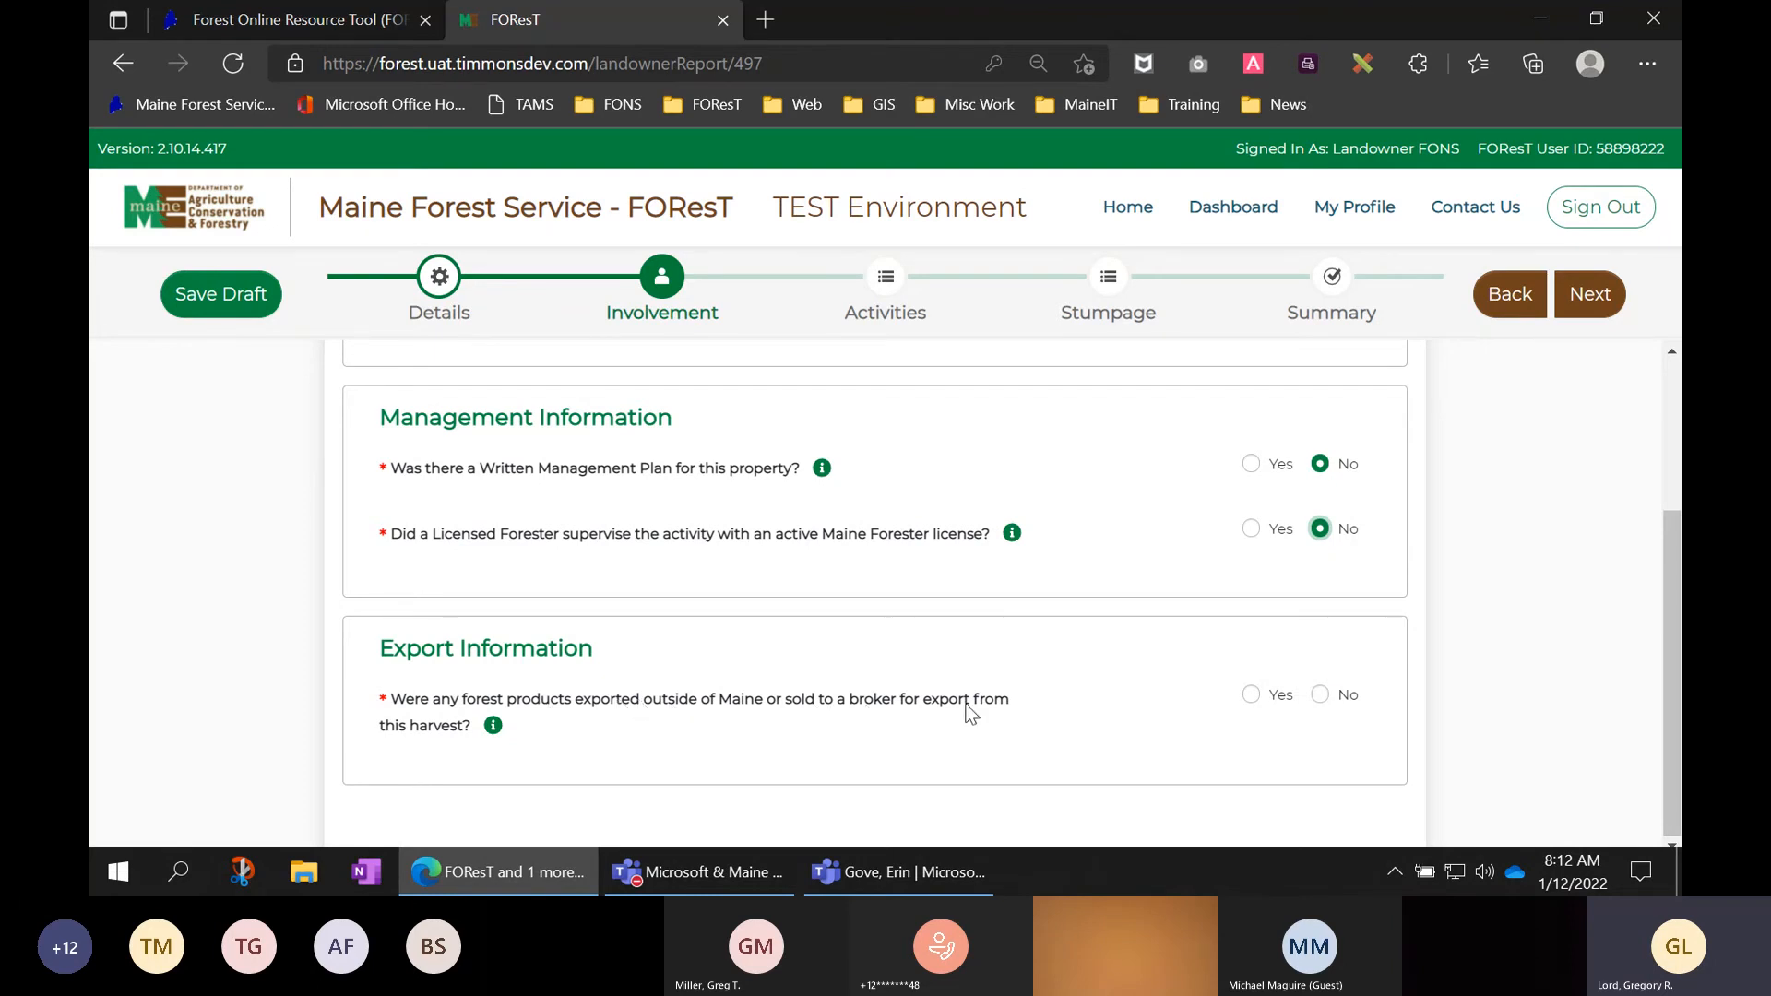
- Answer Yes to the export question and add a second Exporter/Broker entry
click(1251, 697)
scroll(1384, 678, down, 3)
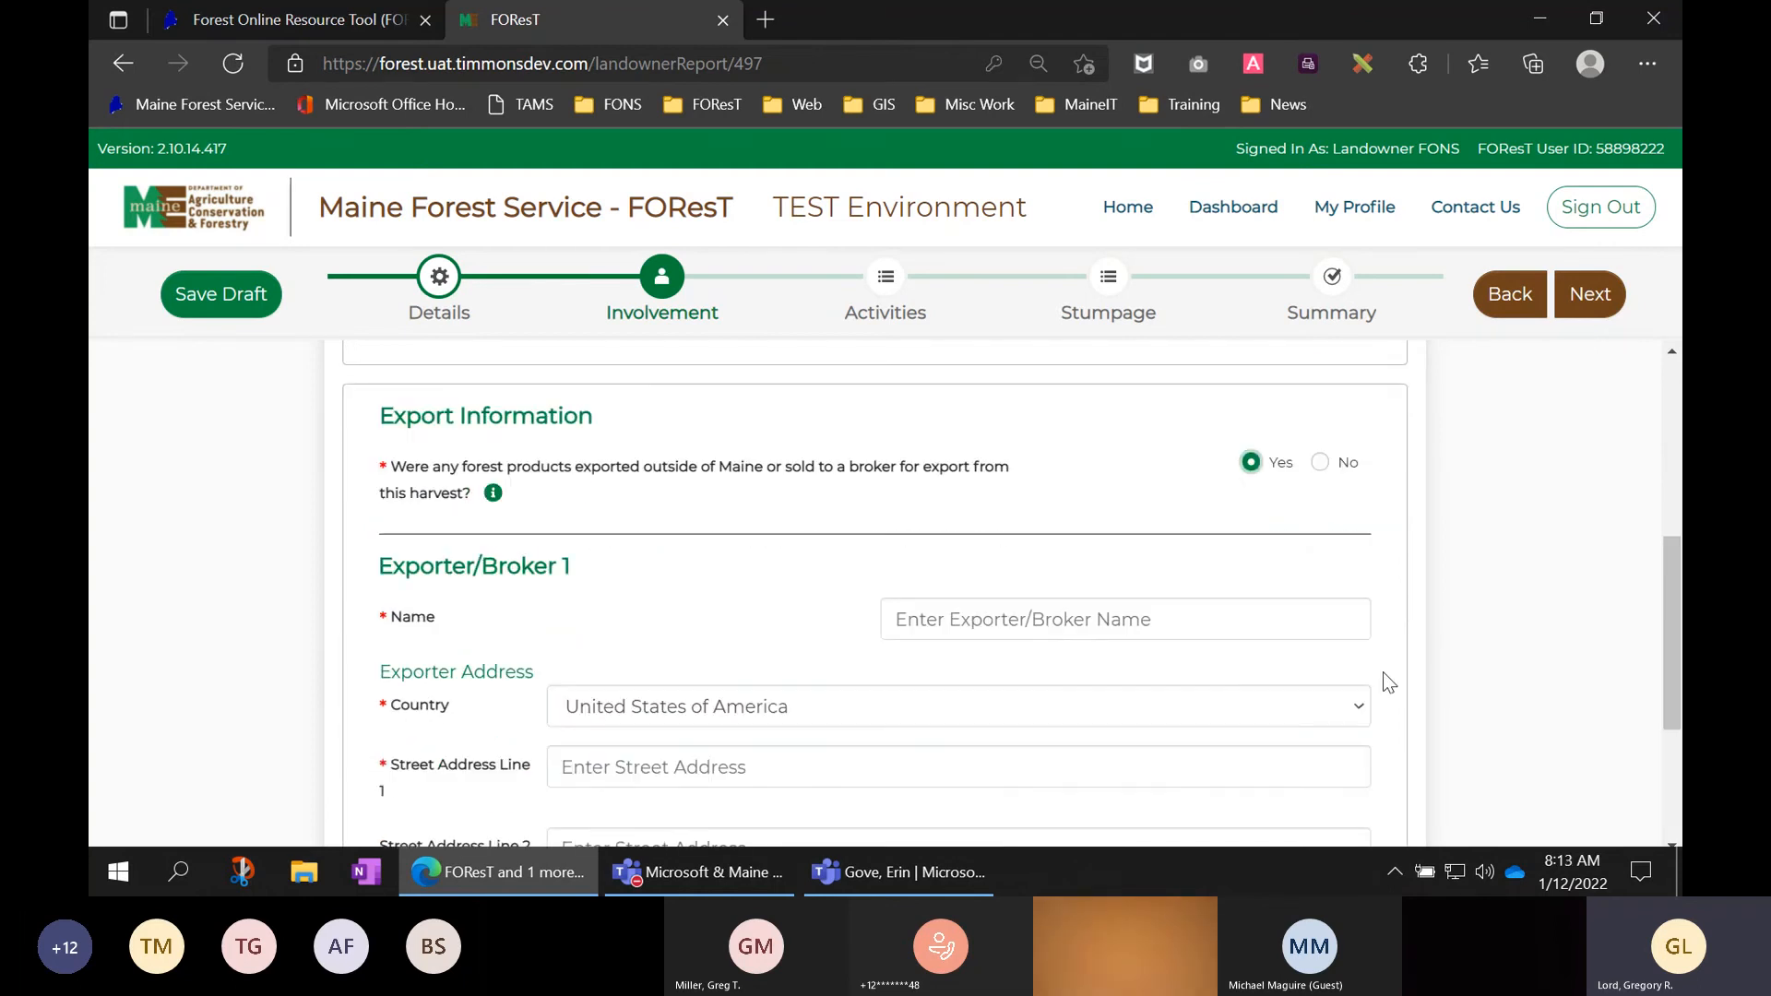
scroll(1084, 613, down, 1)
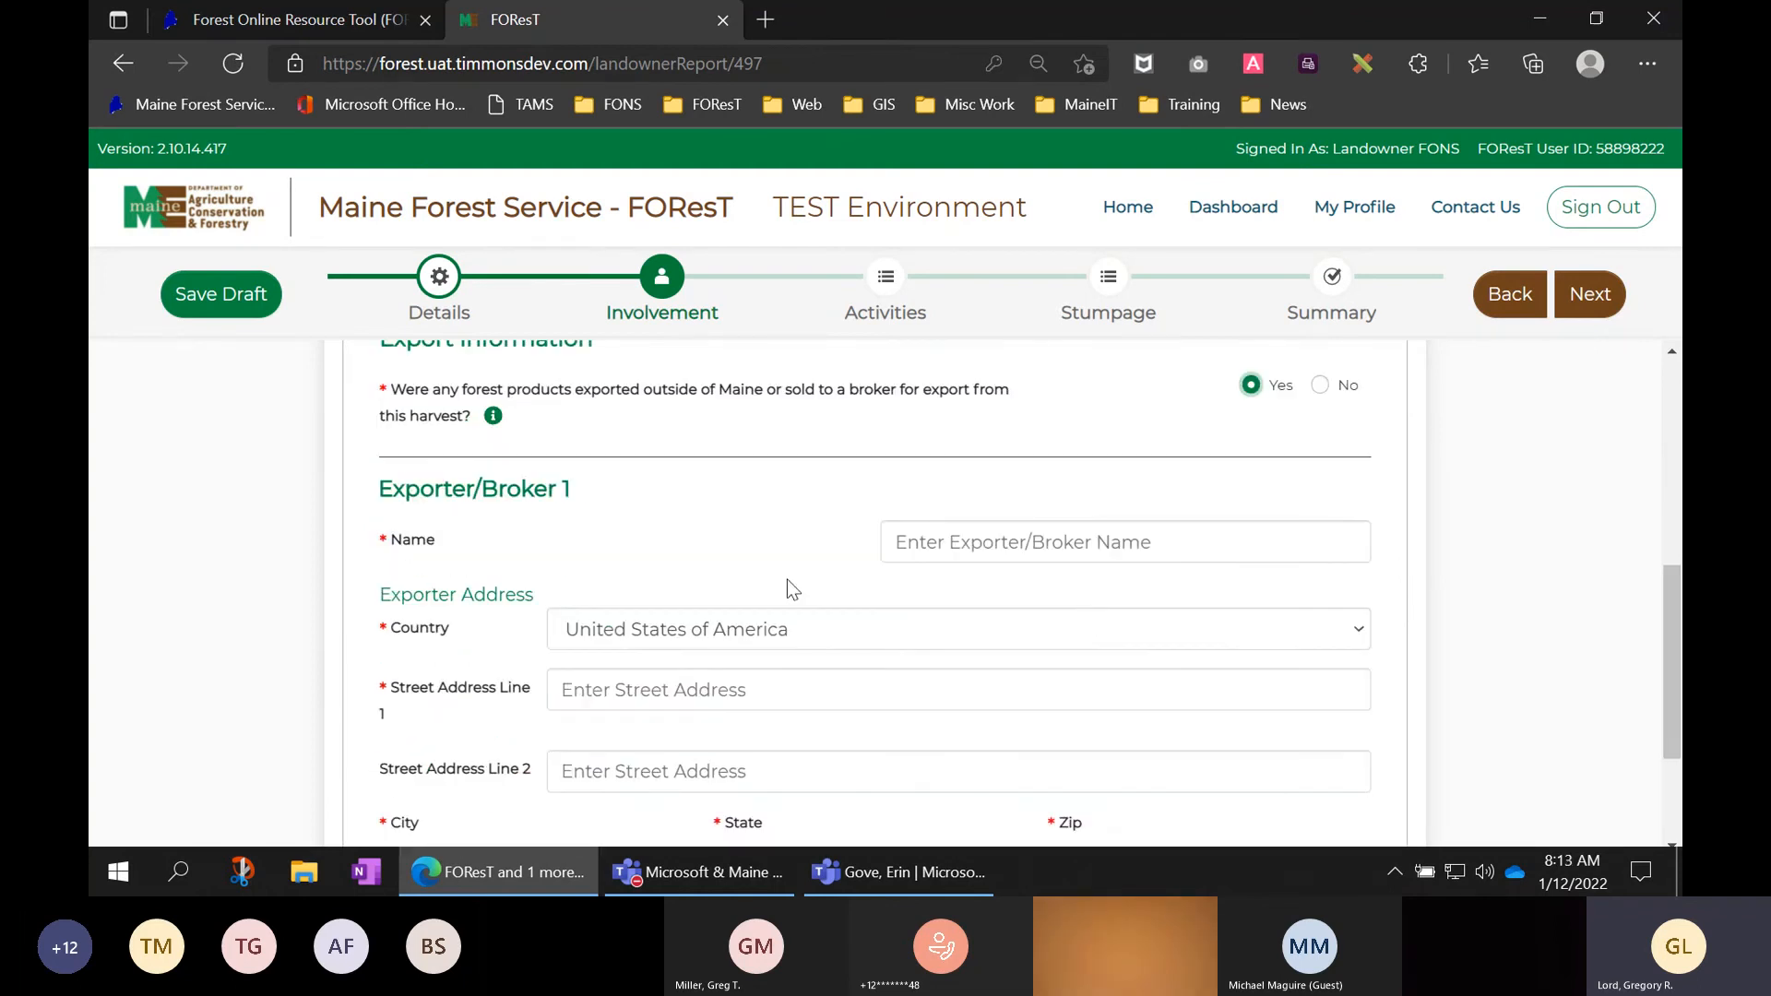
scroll(691, 688, down, 2)
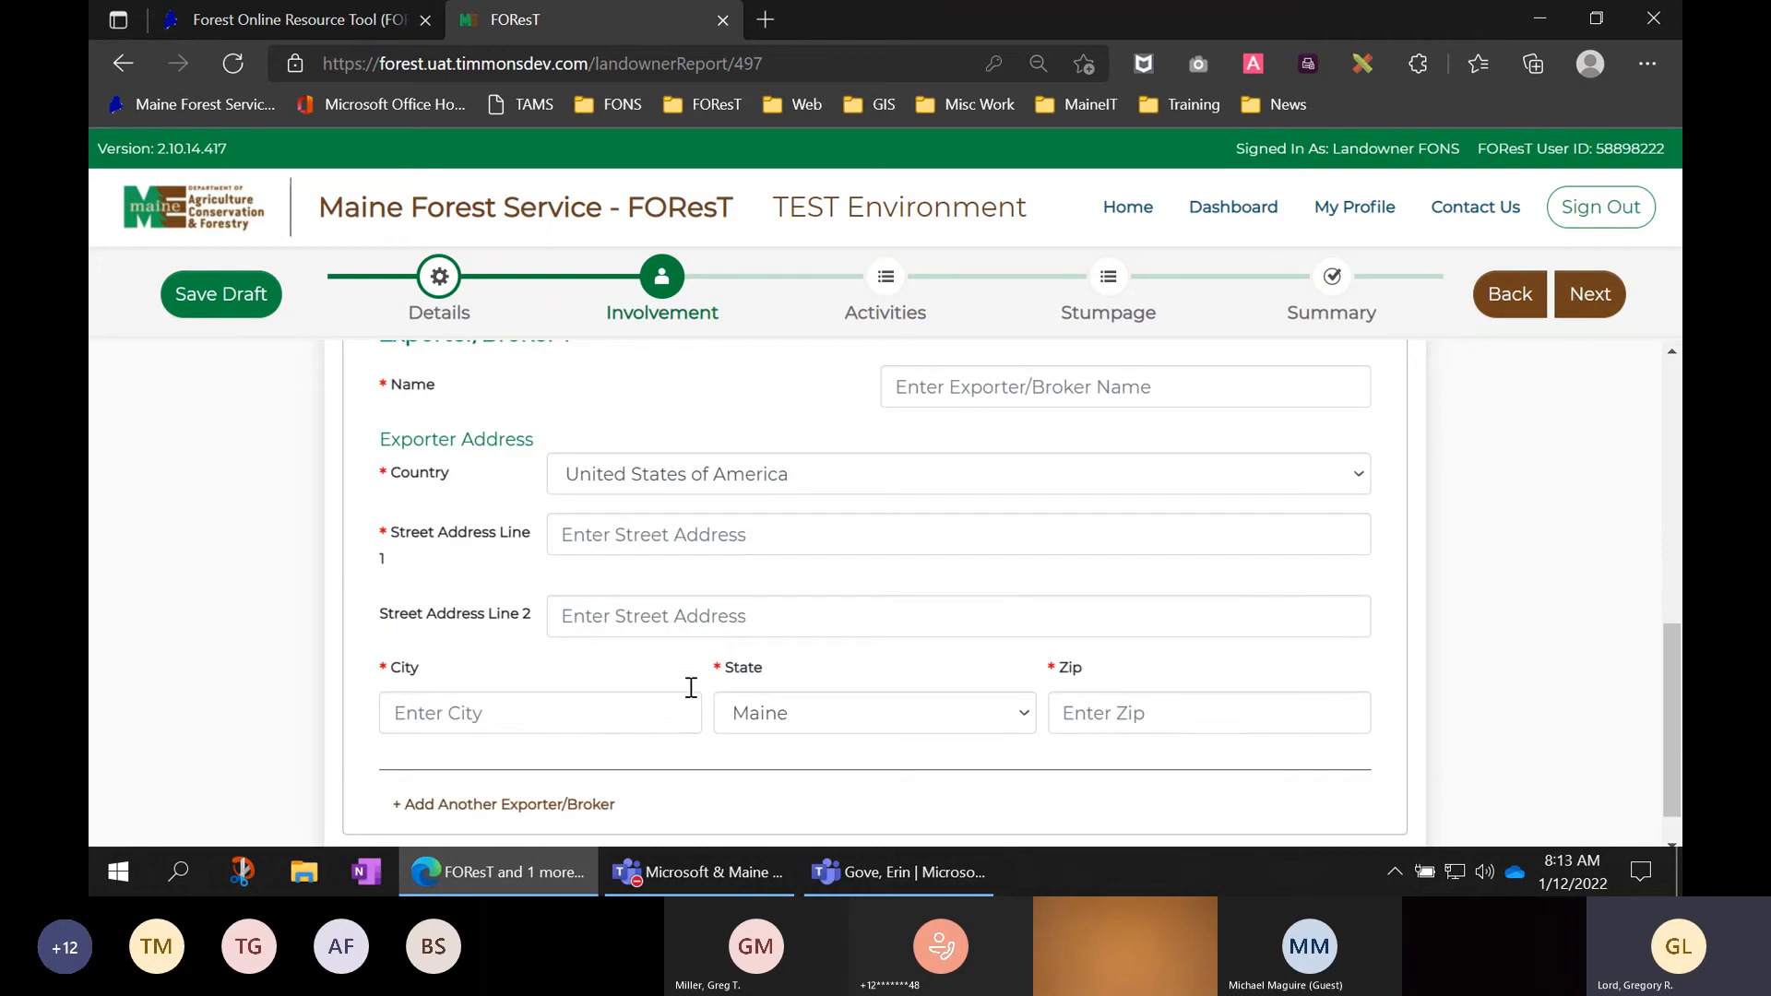
scroll(579, 773, down, 1)
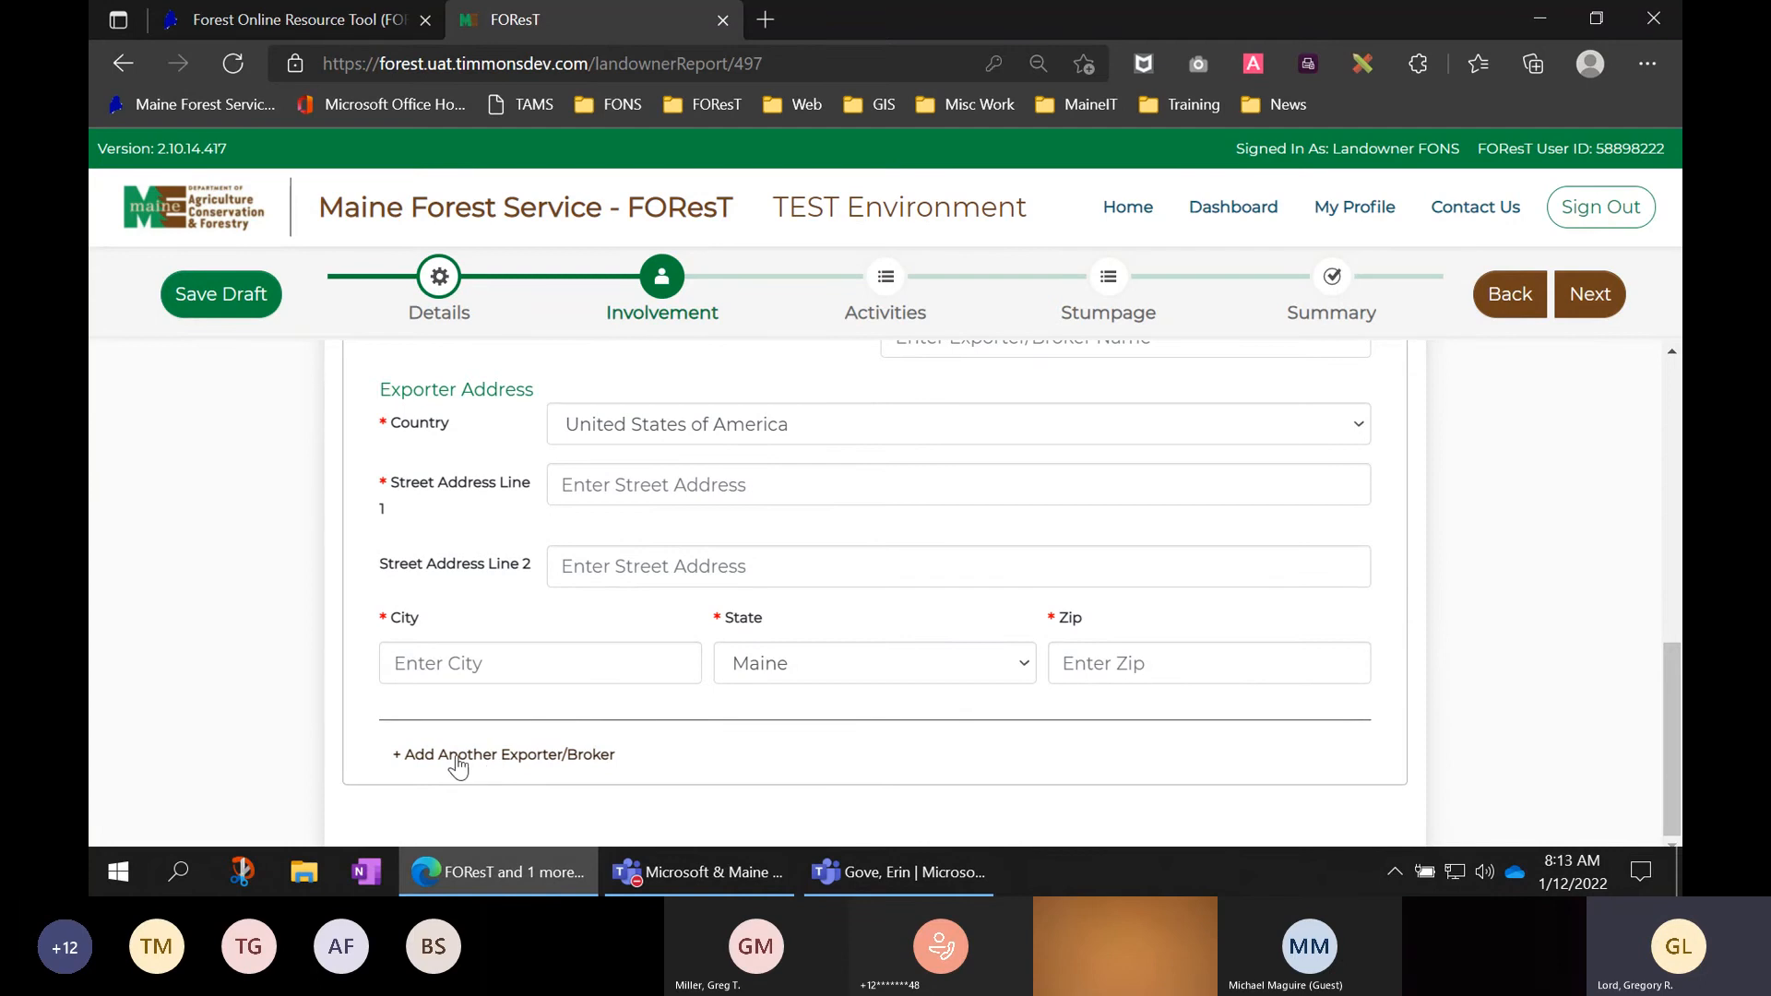
click(533, 758)
scroll(692, 716, down, 3)
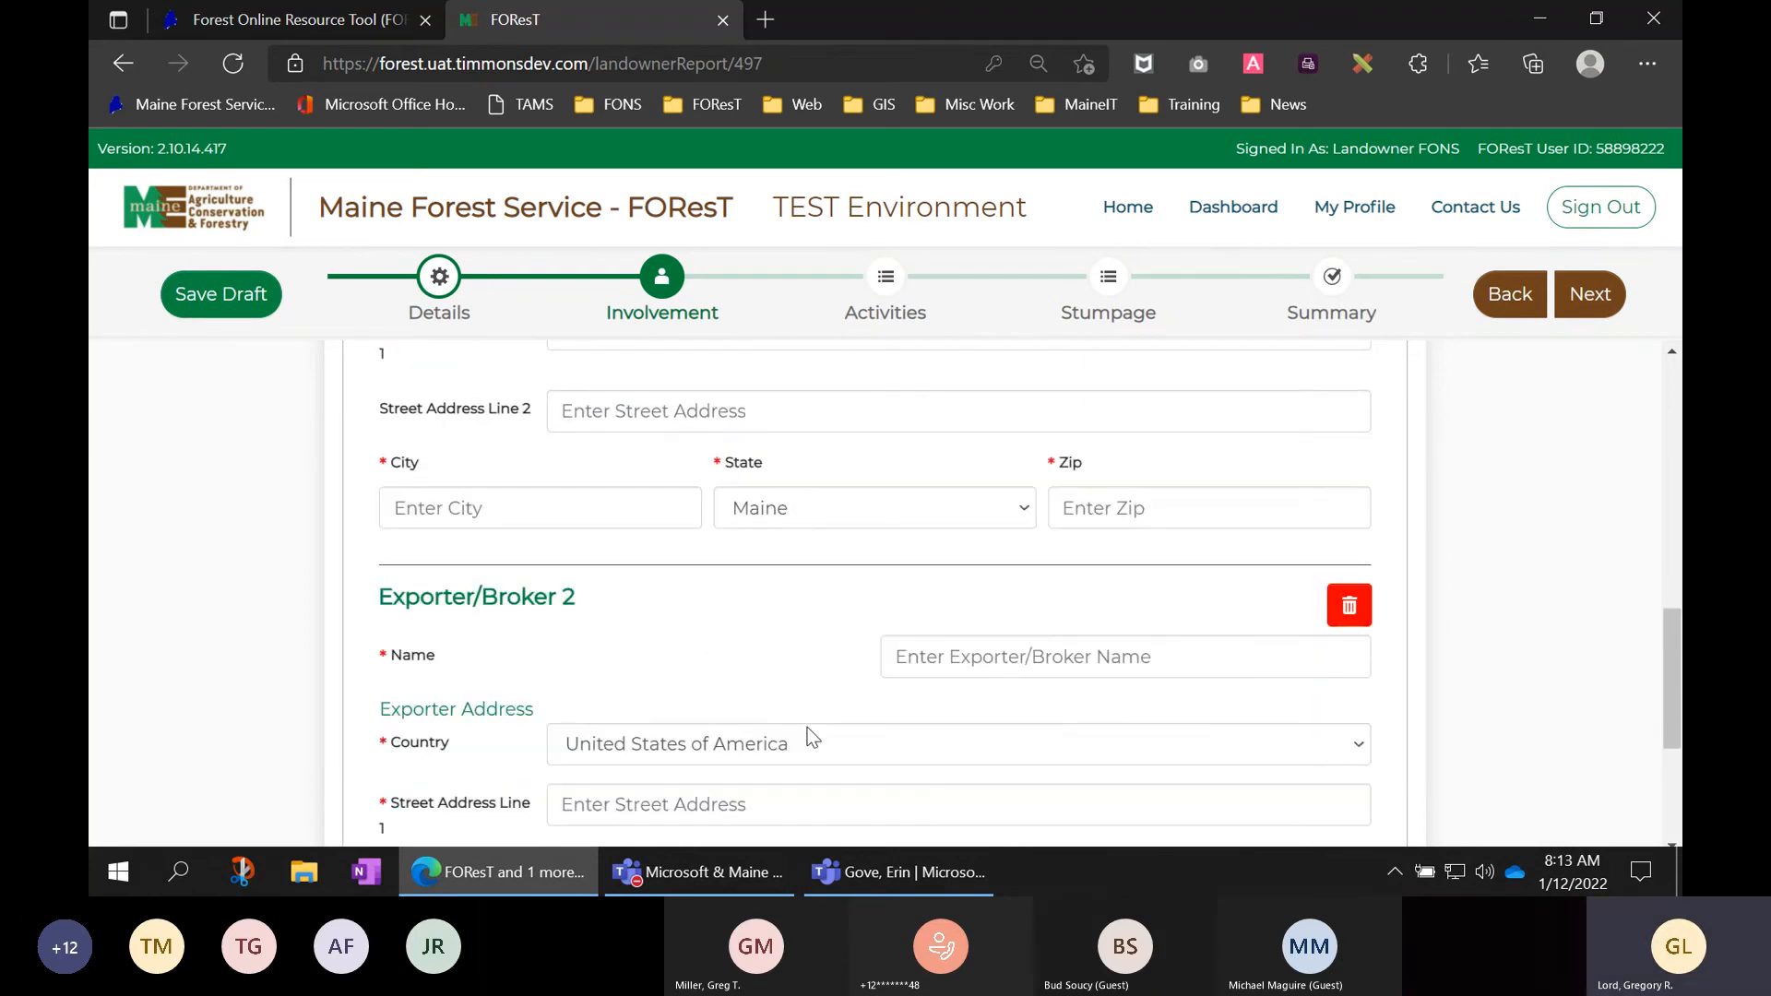
- Delete the Exporter/Broker 2 entry and change the export answer to No
click(1348, 608)
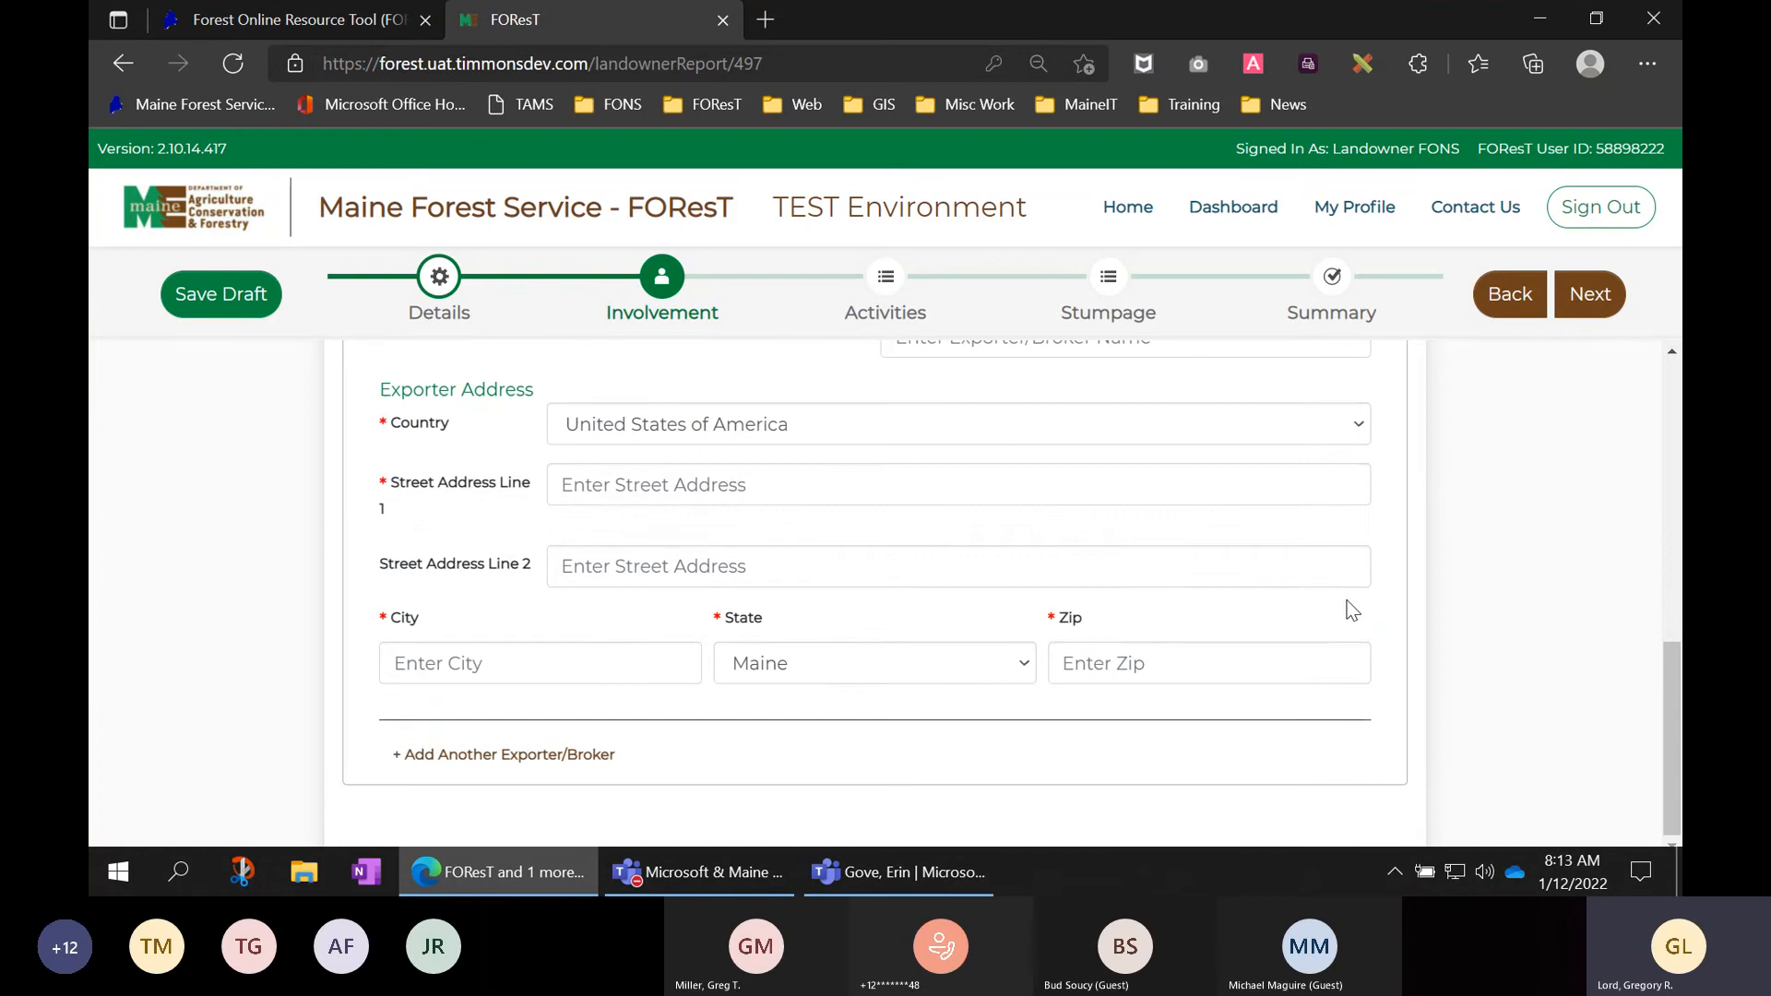
scroll(1386, 561, up, 1)
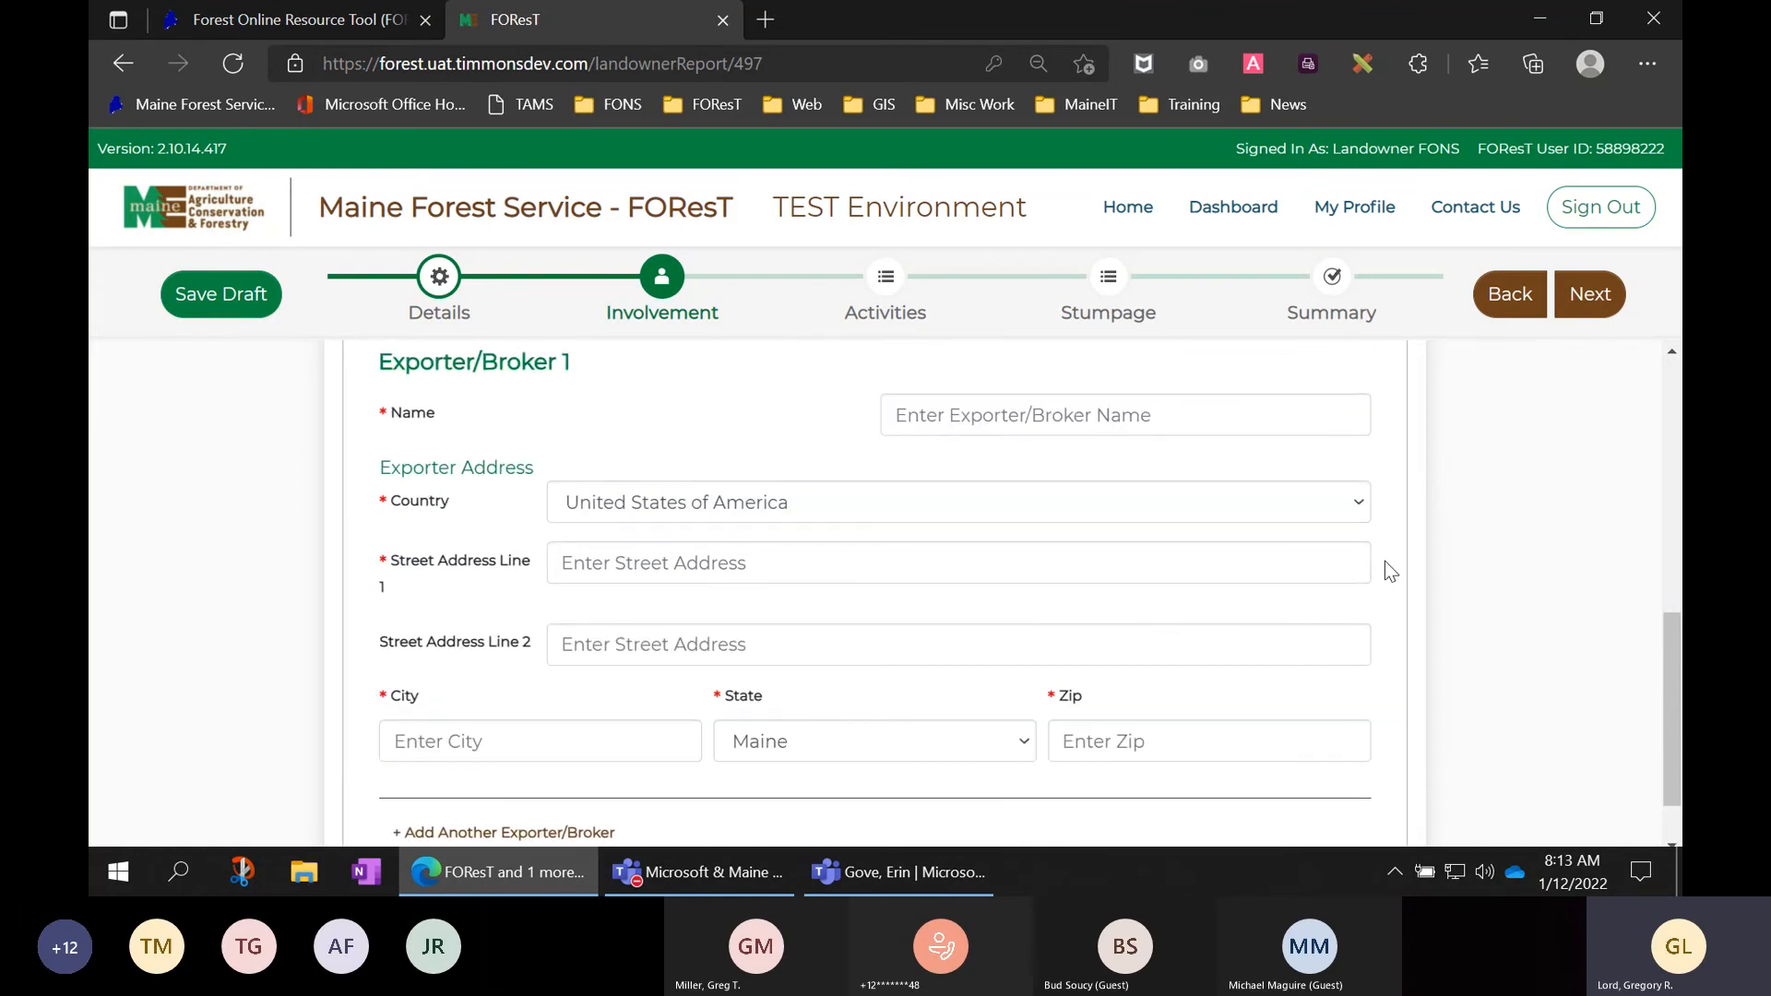
scroll(1362, 550, up, 2)
click(1321, 492)
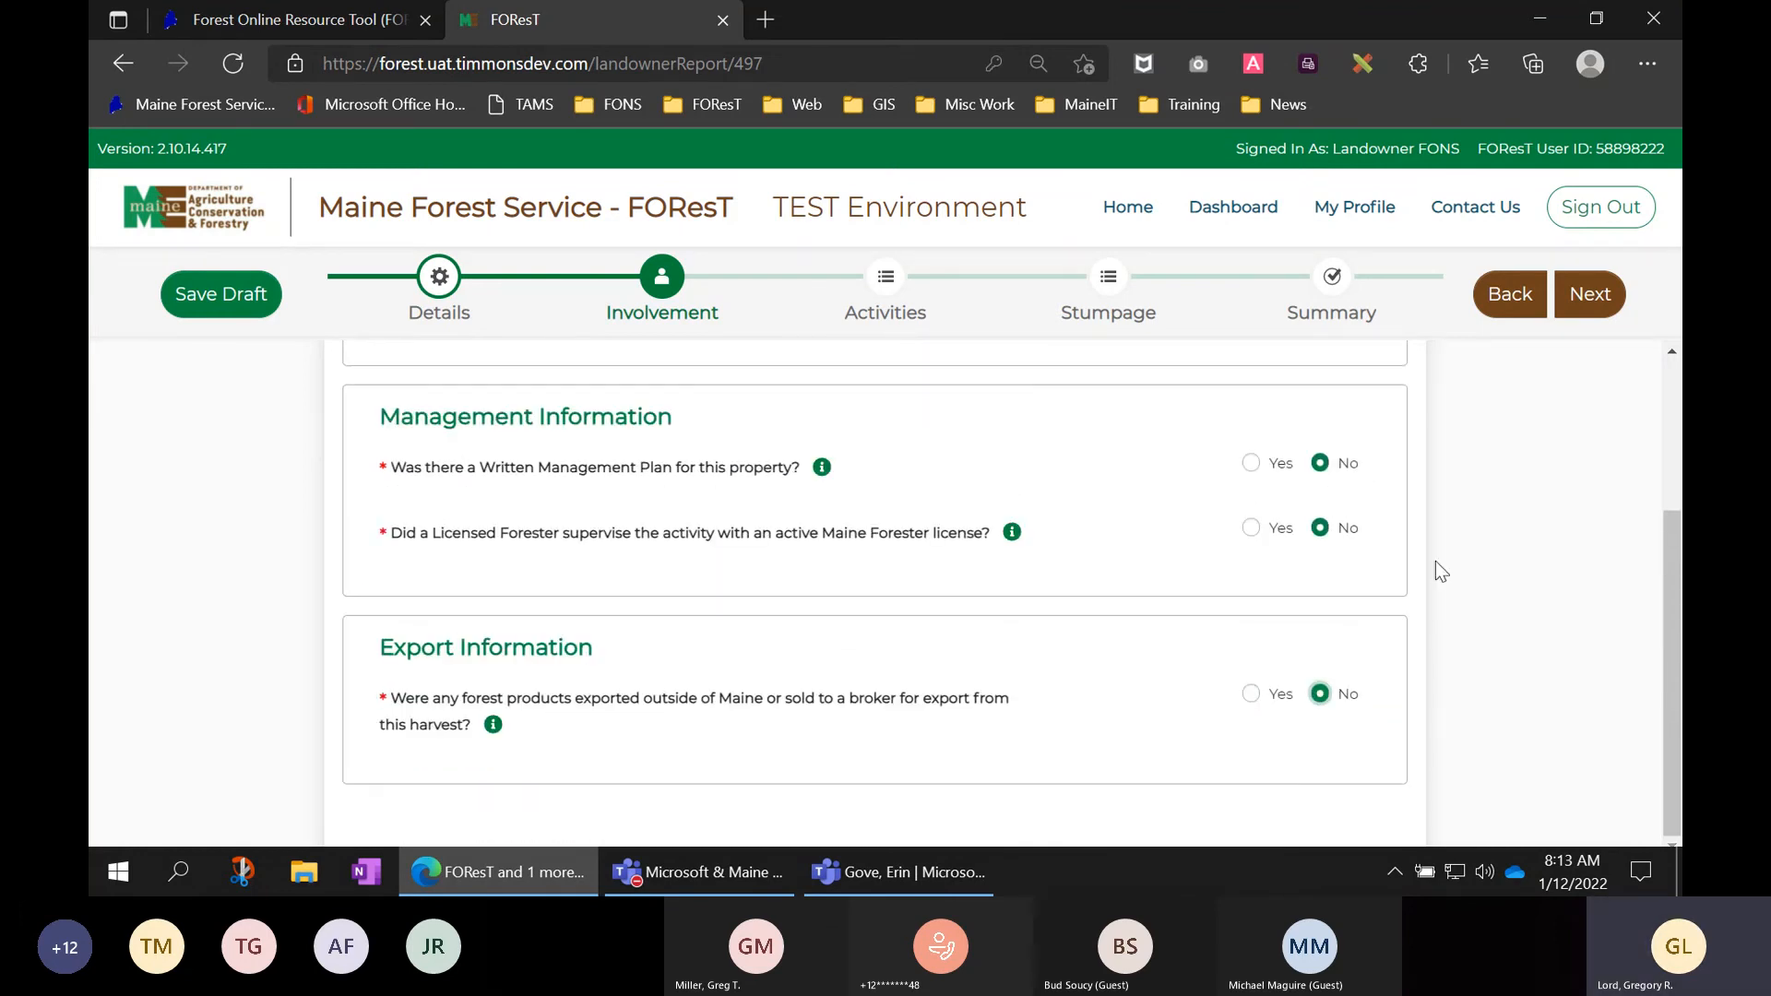
- Turn up the sound volume and go back to the General Details step
scroll(1485, 572, up, 1)
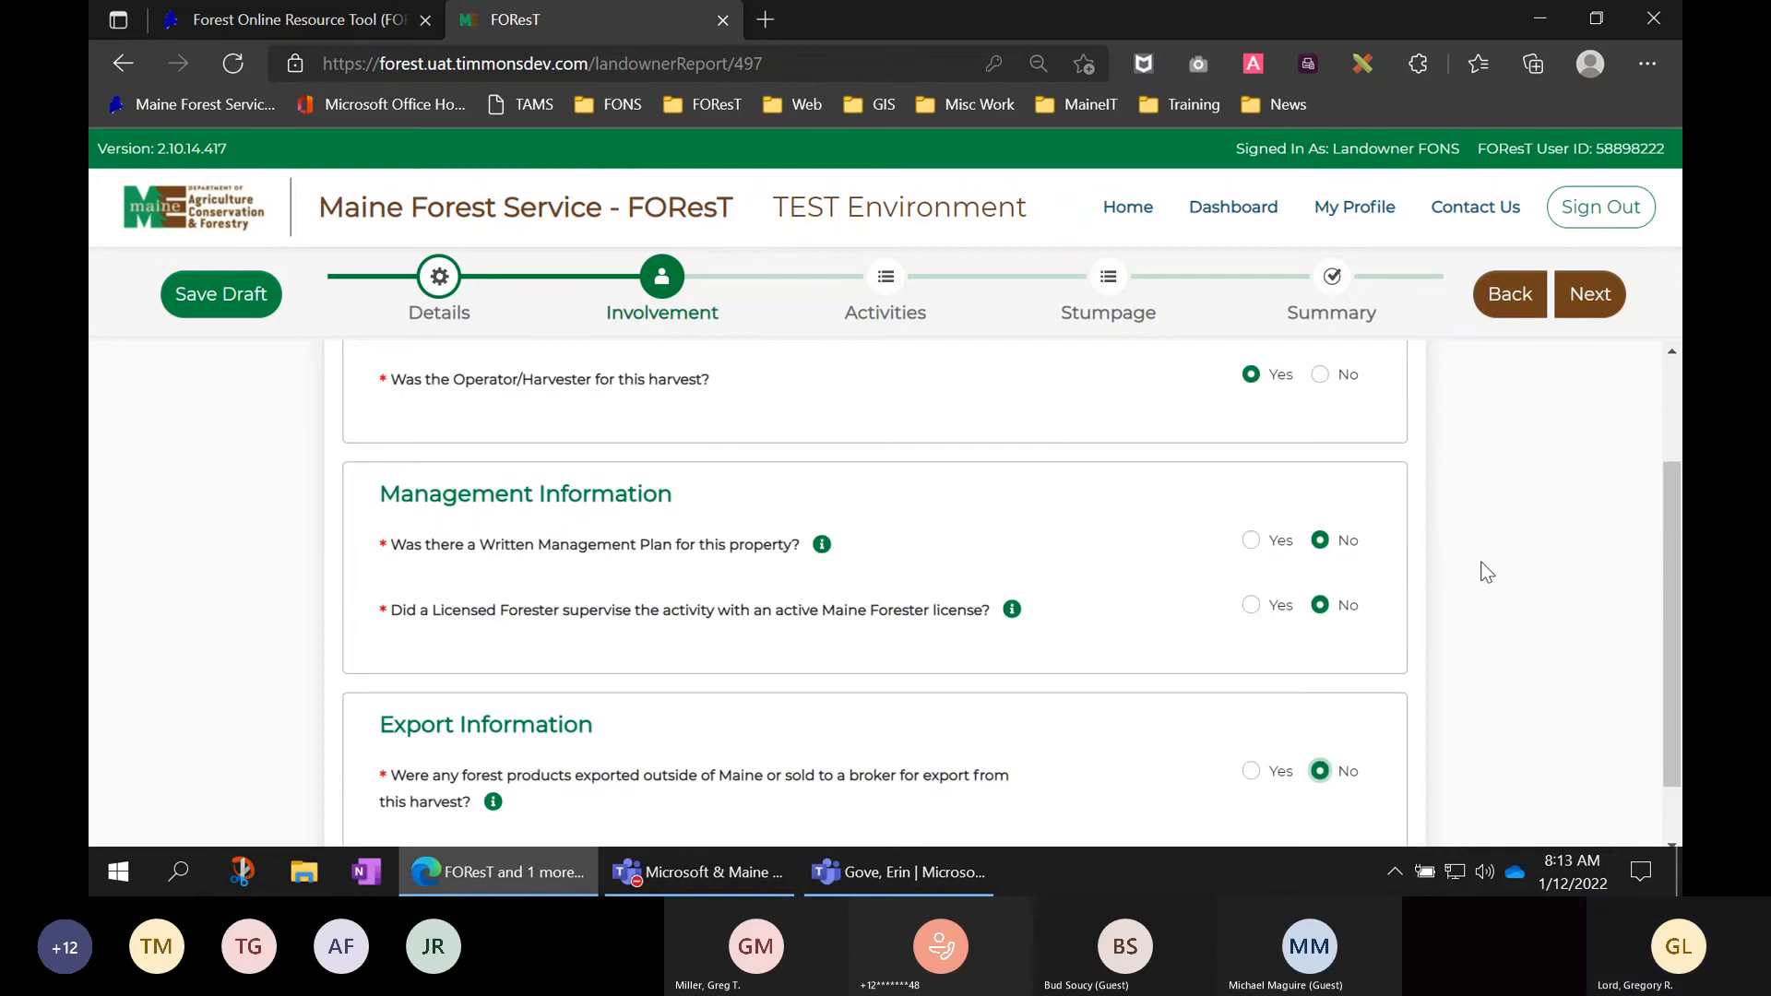
scroll(1485, 571, up, 2)
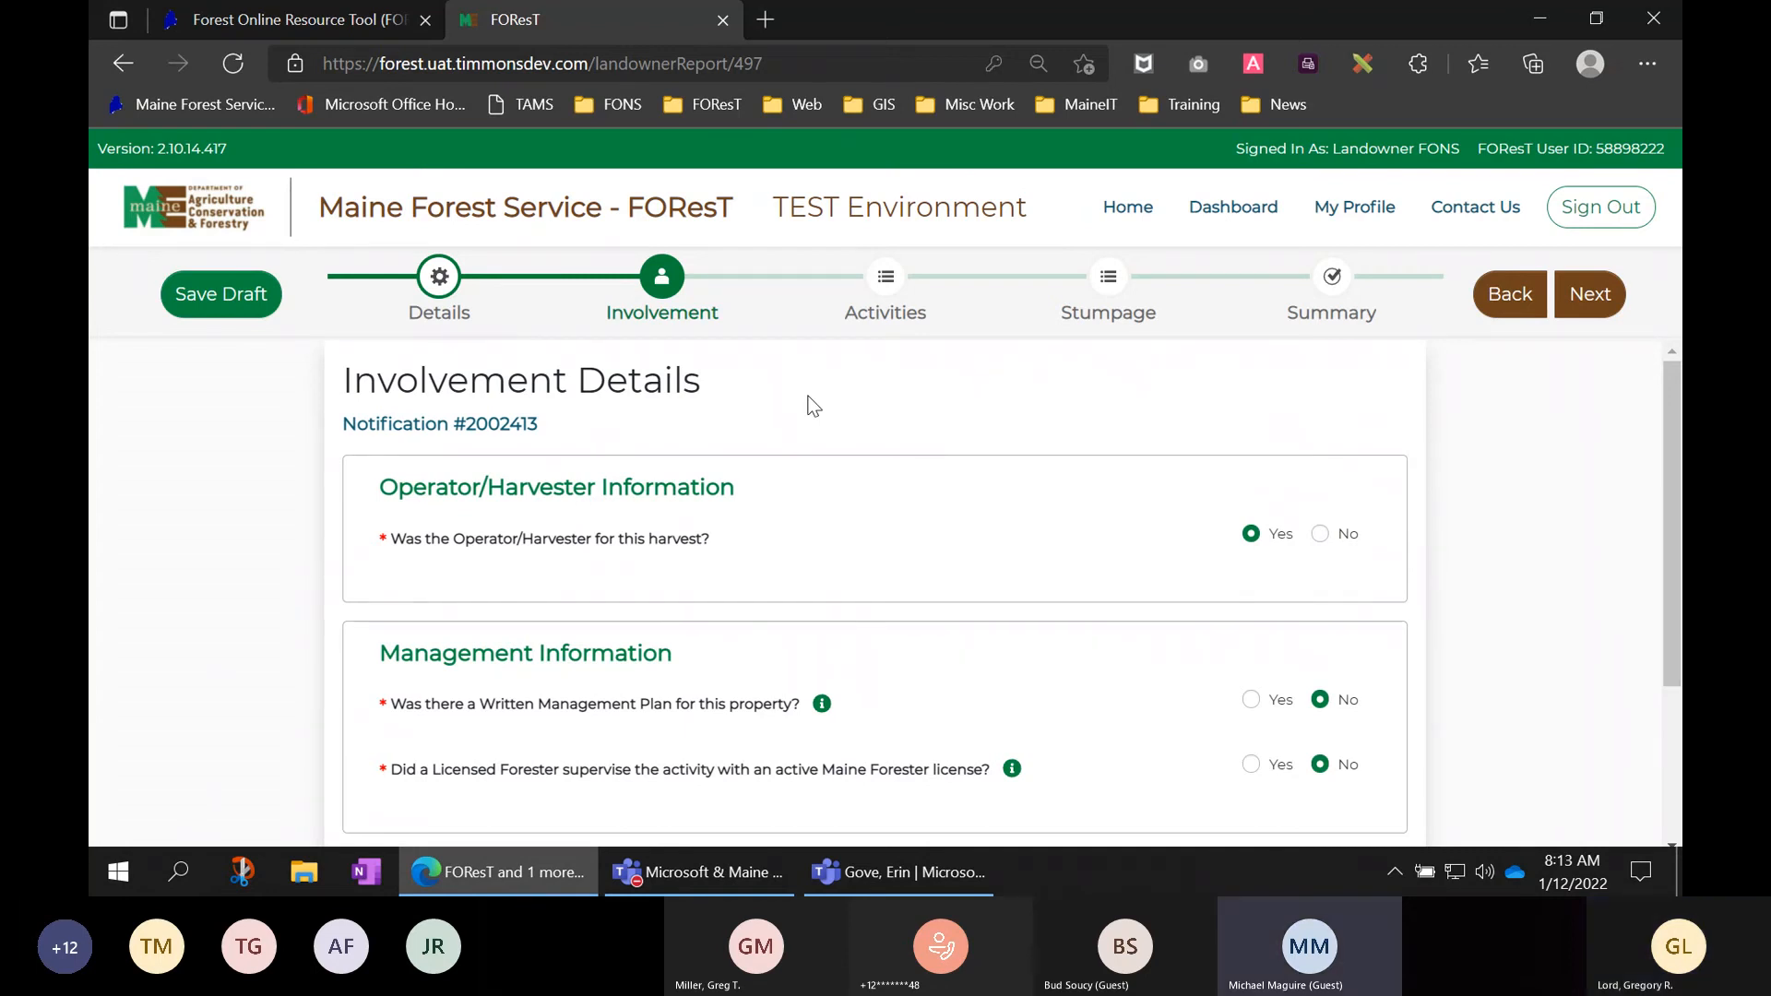
key(XF86AudioRaiseVolume)
key(XF86AudioRaiseVolume)
key(XF86AudioRaiseVolume)
key(XF86AudioRaiseVolume)
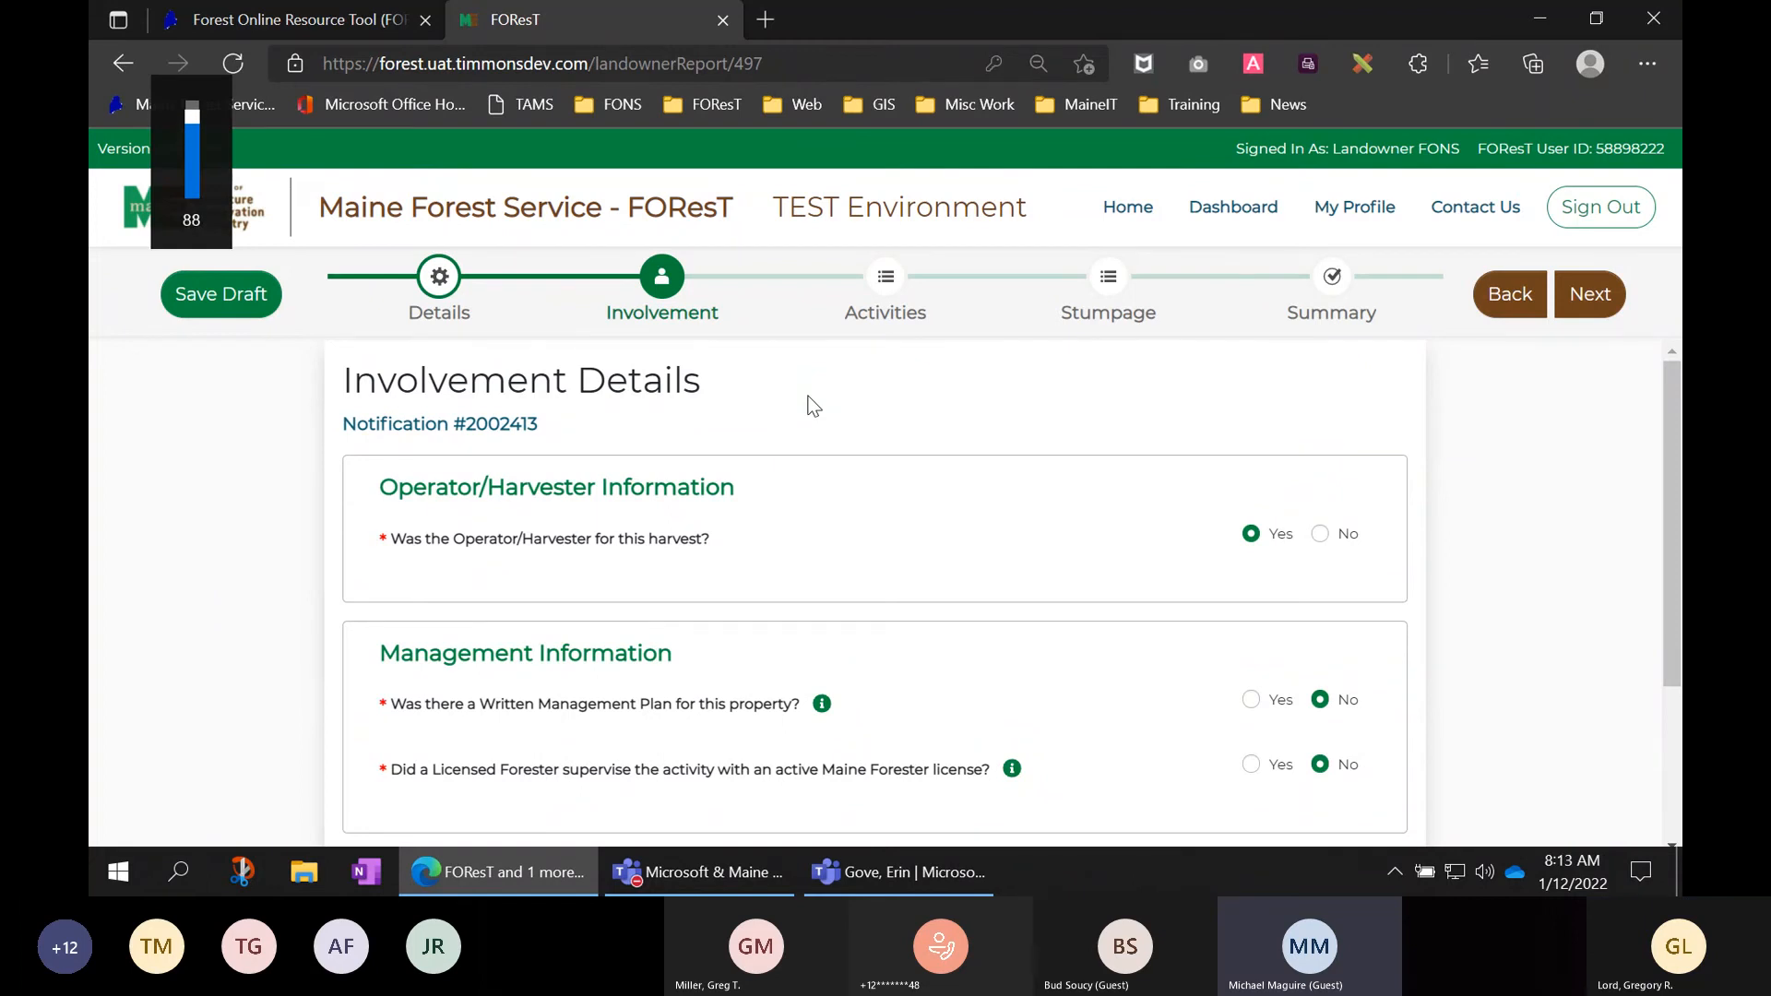
click(440, 288)
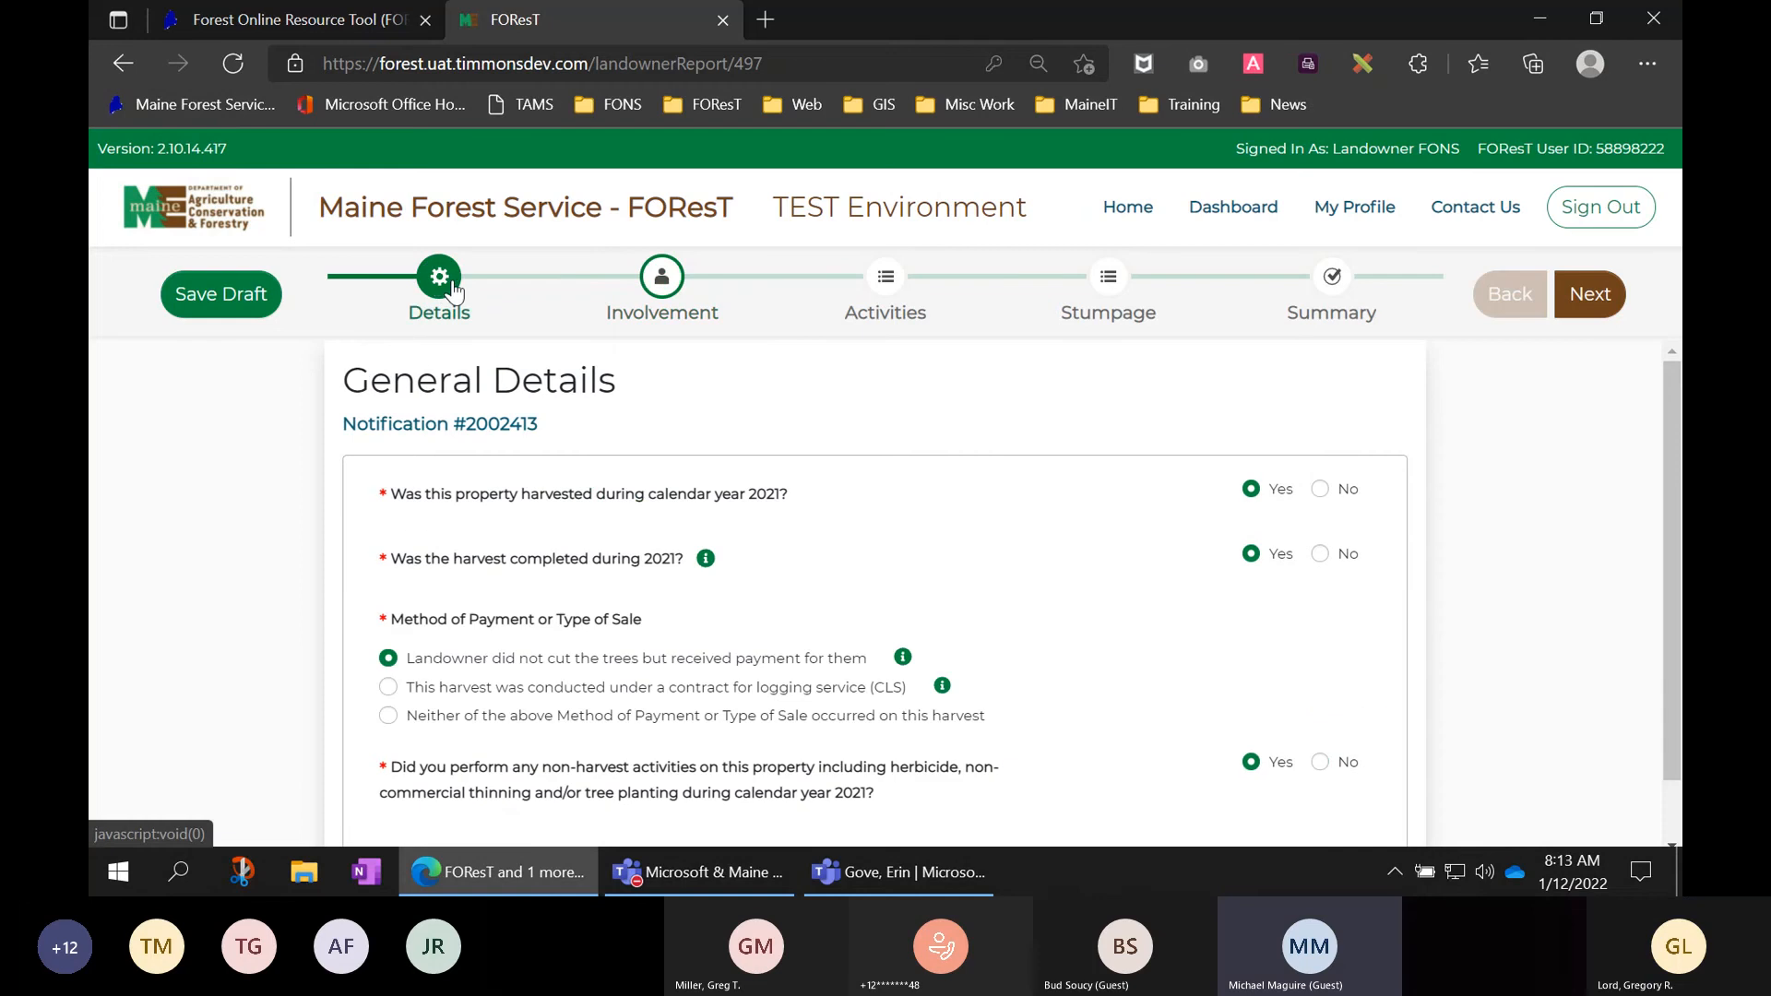
scroll(715, 507, down, 1)
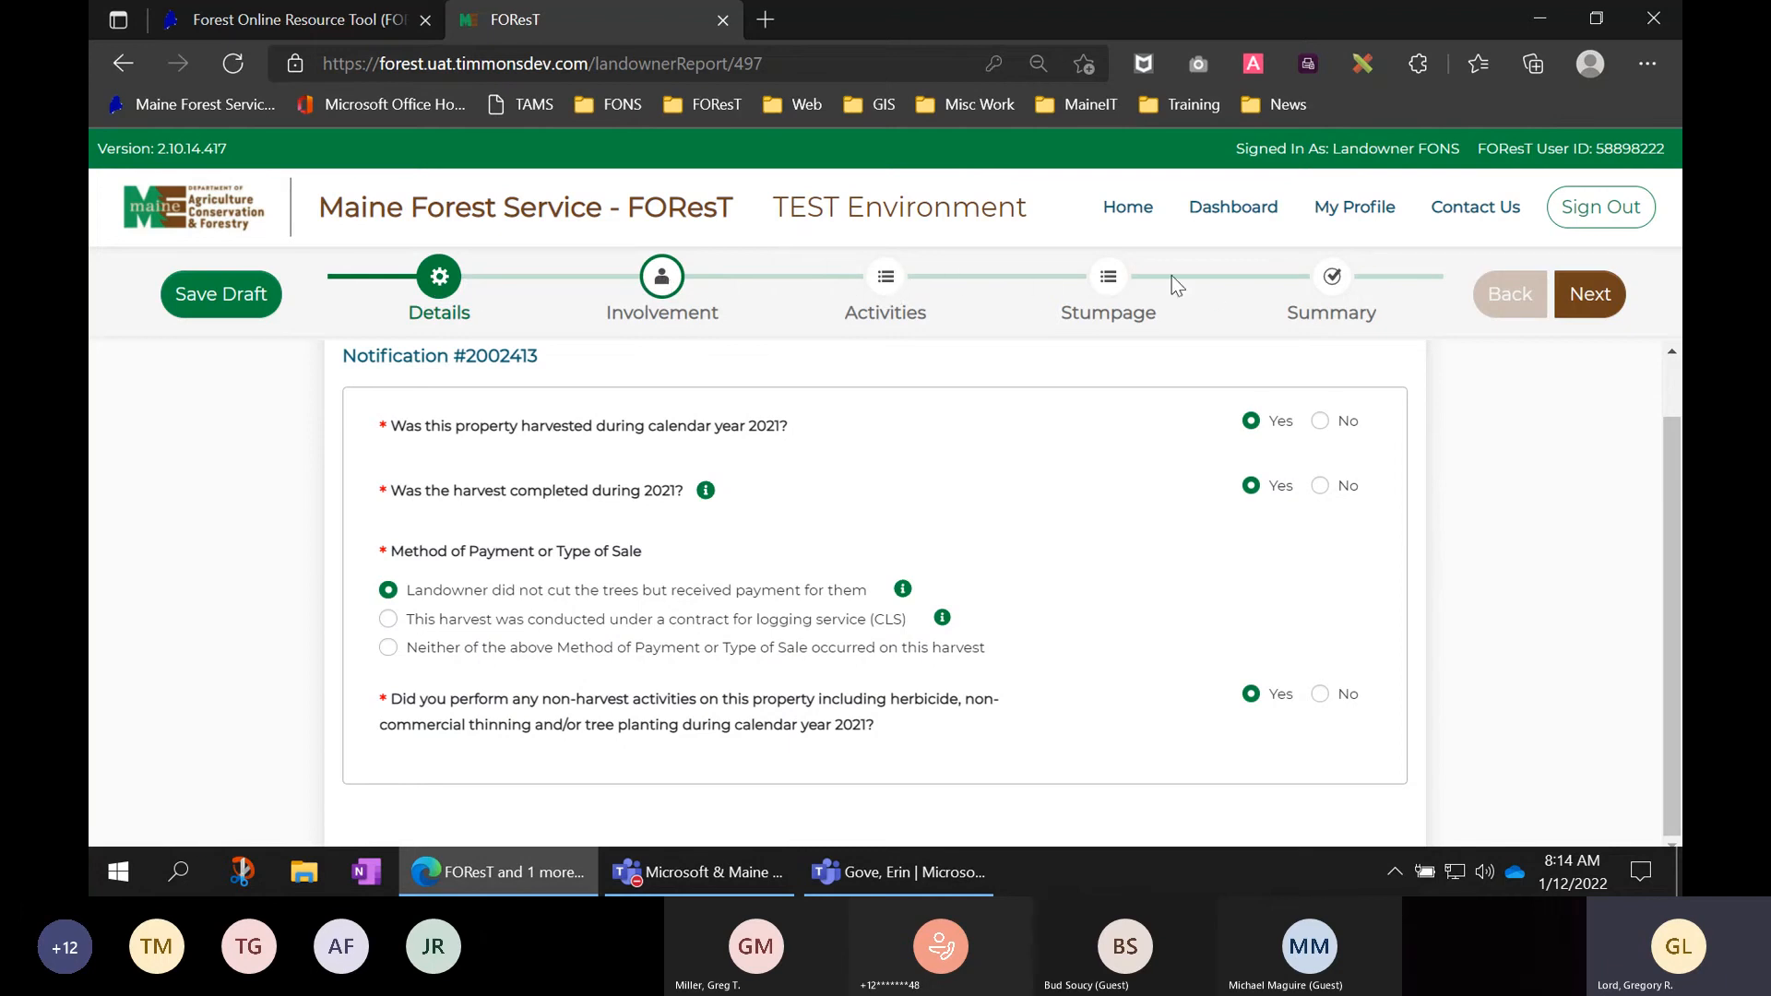
- Review the completed Involvement Details answers, then continue to the Activities step
click(662, 279)
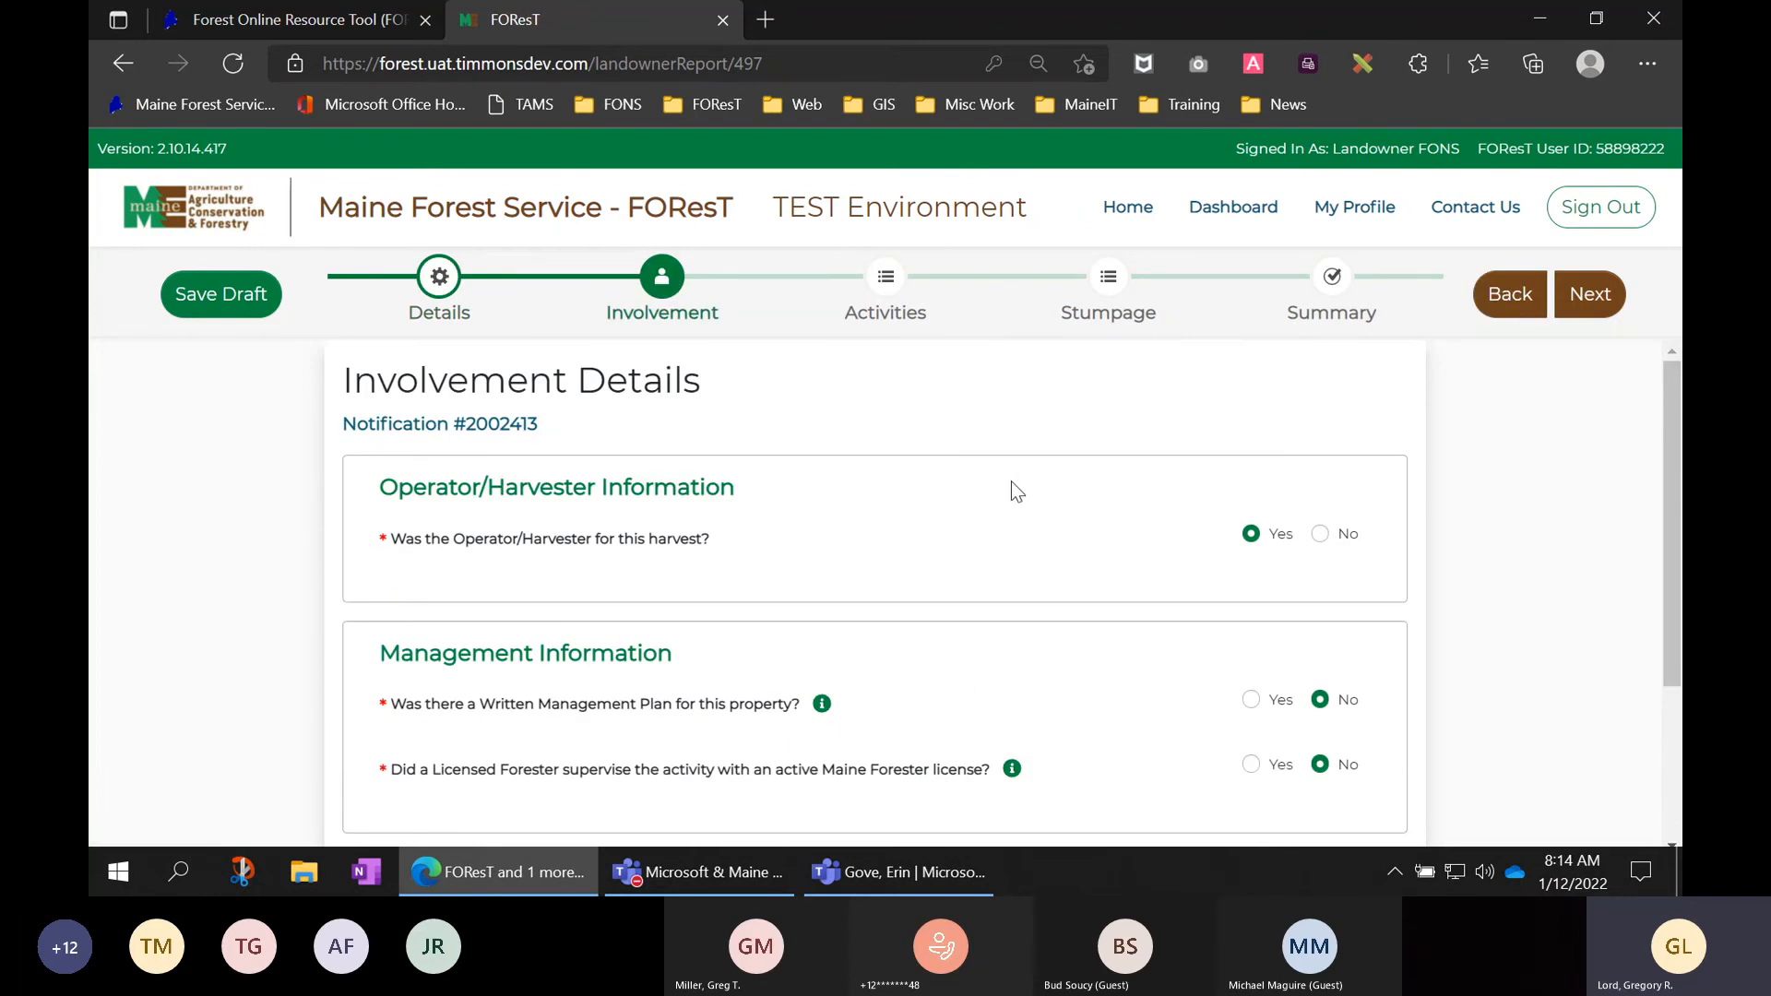
scroll(1012, 481, down, 1)
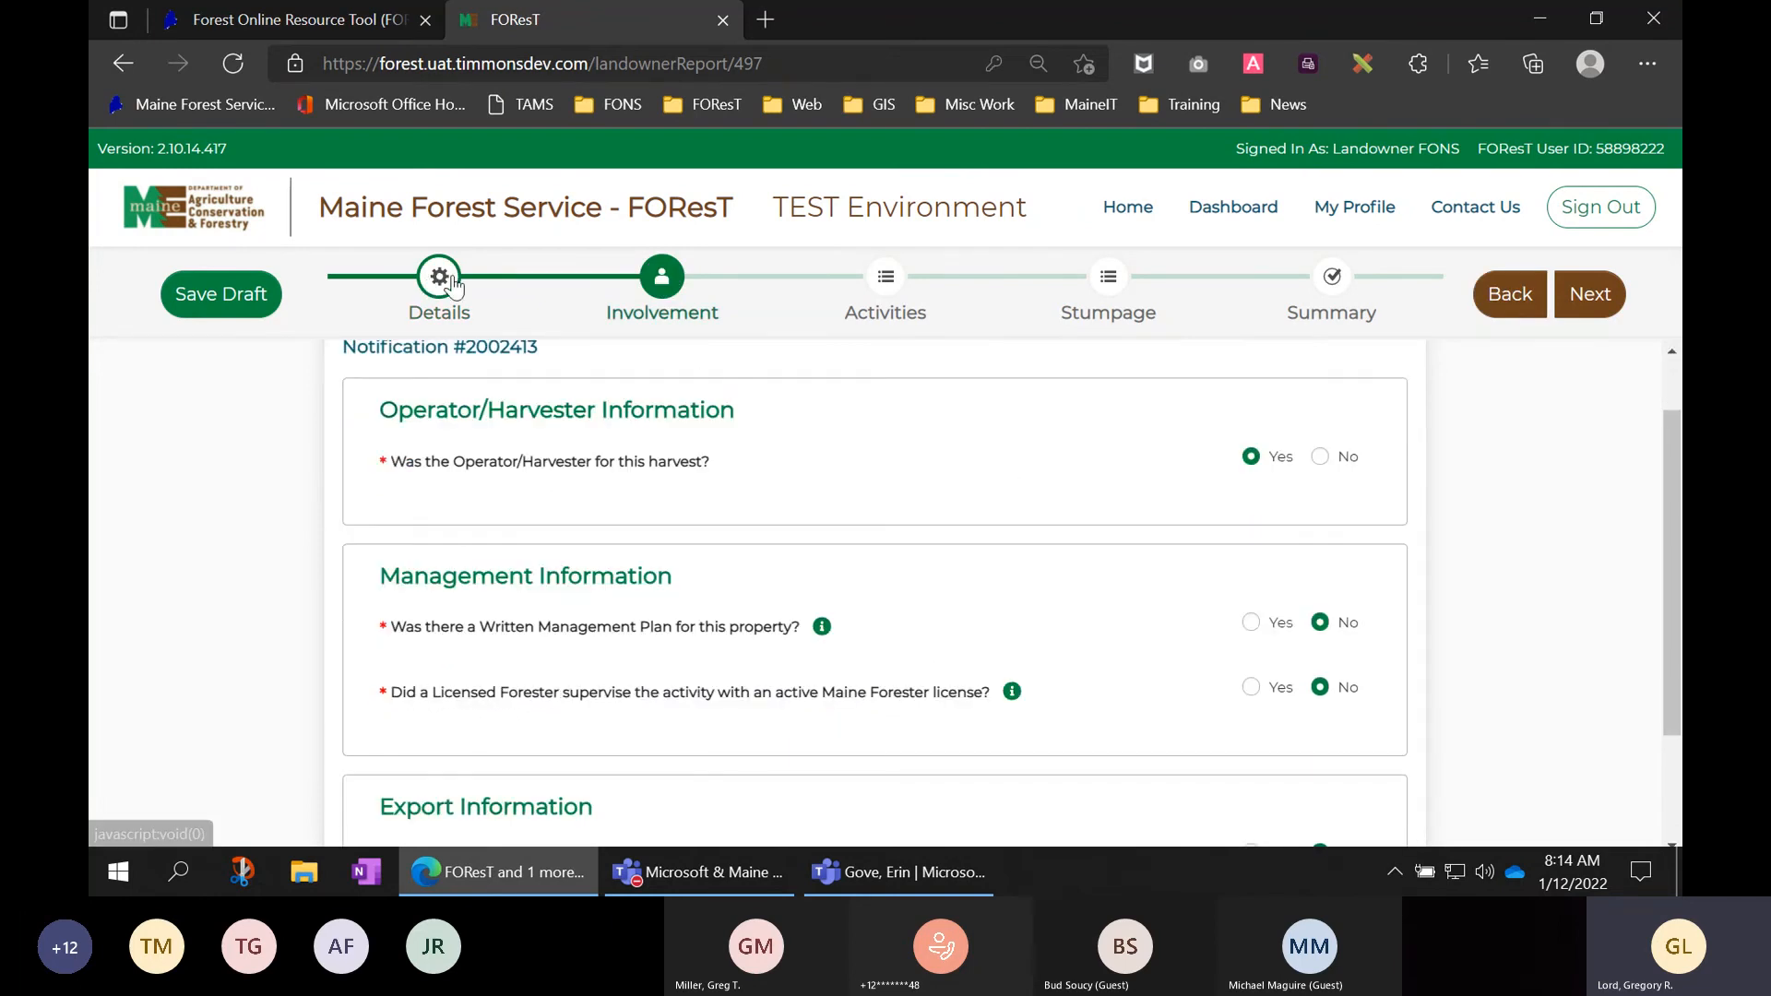
scroll(1078, 579, down, 2)
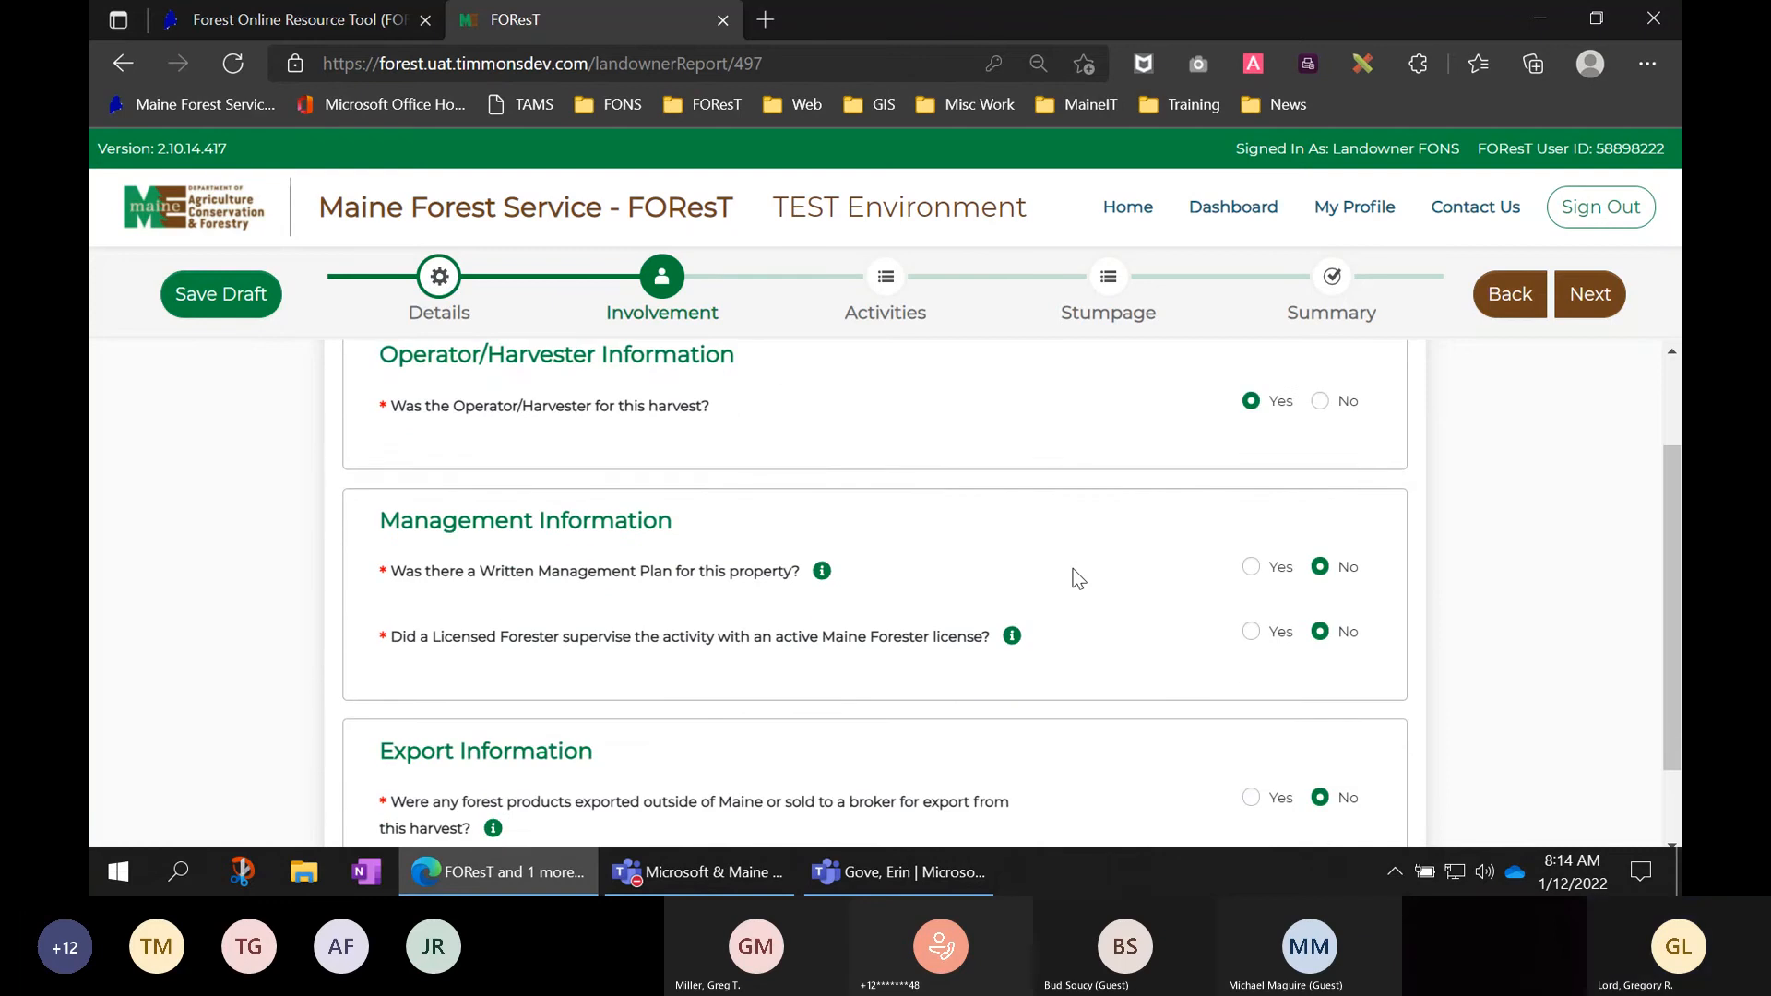
scroll(1078, 579, up, 2)
scroll(1078, 579, up, 1)
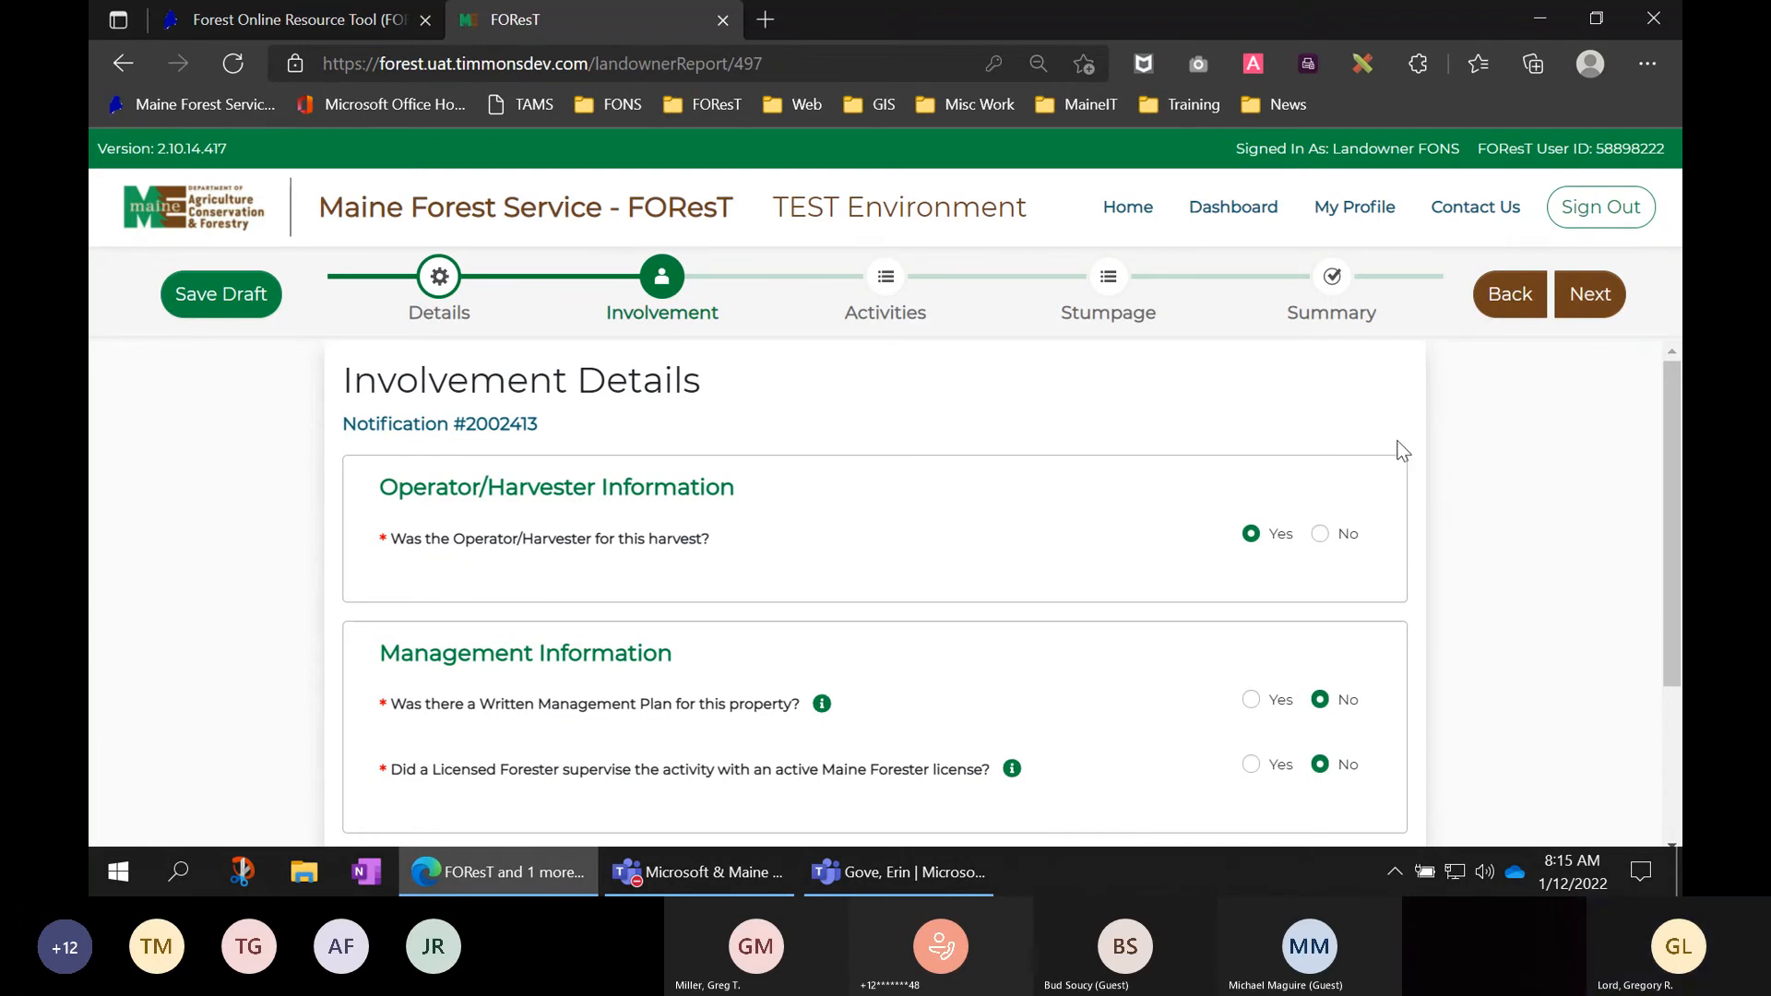
click(1598, 297)
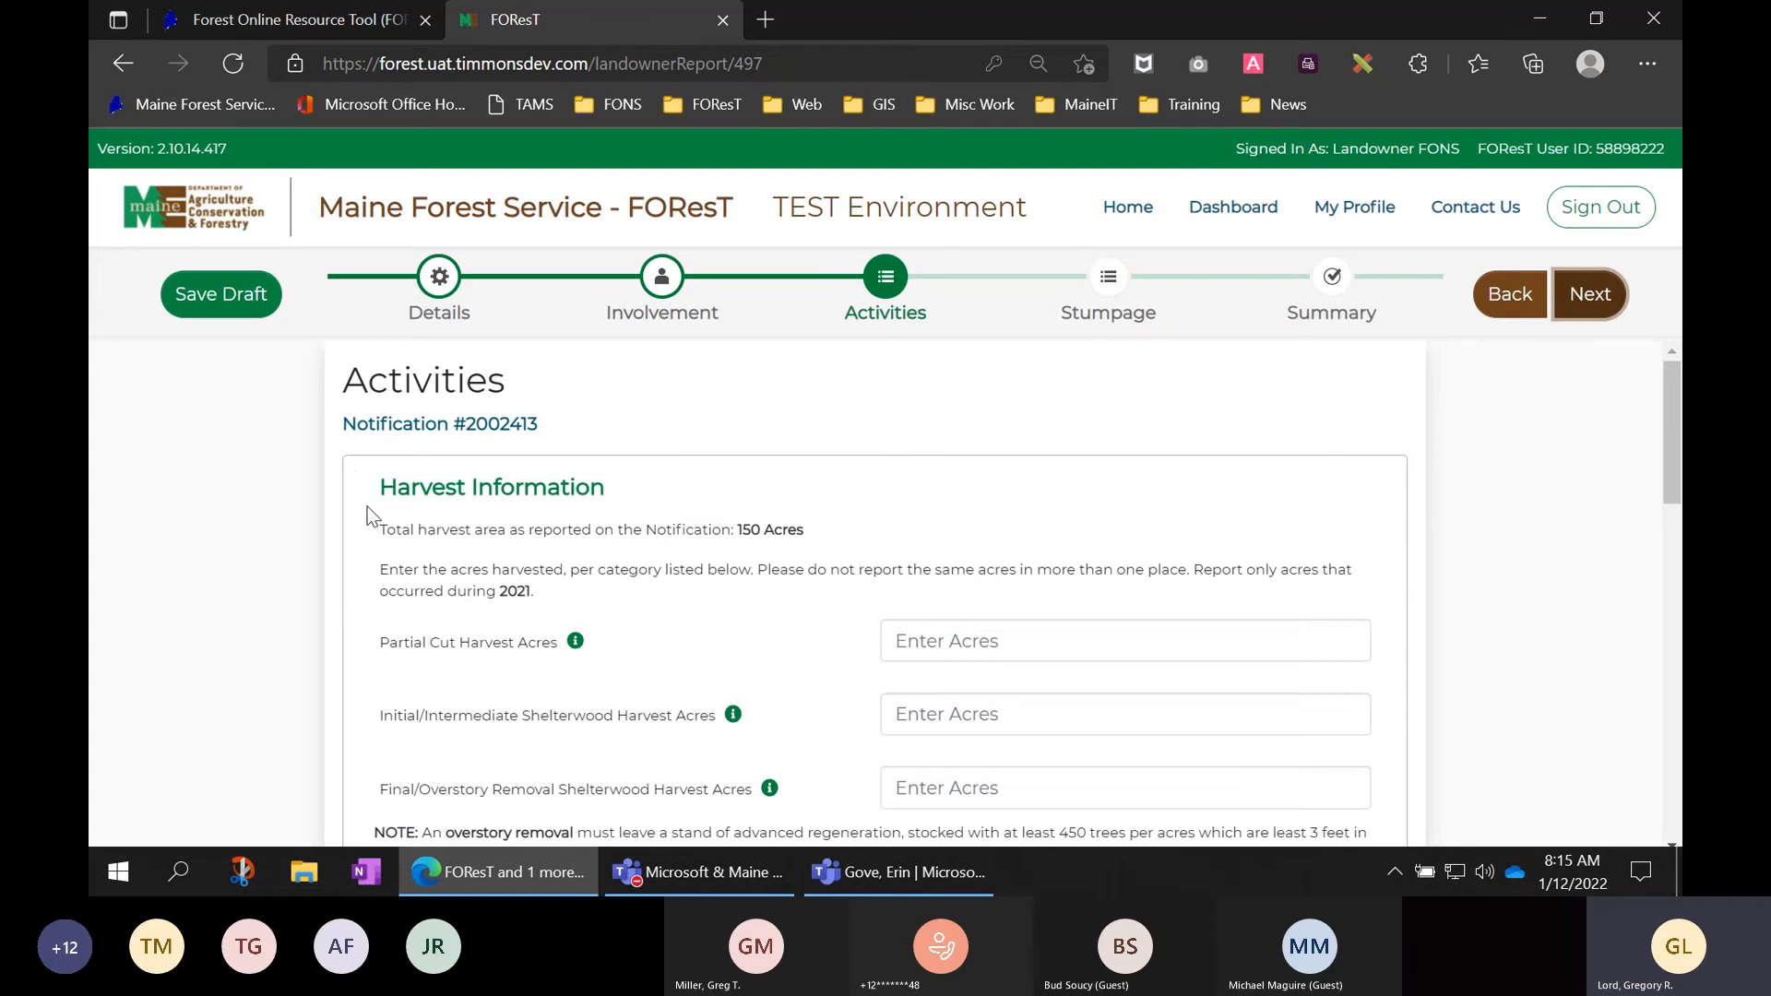
- Highlight the 150-acre total harvest area line, then clear the selection
scroll(391, 502, down, 1)
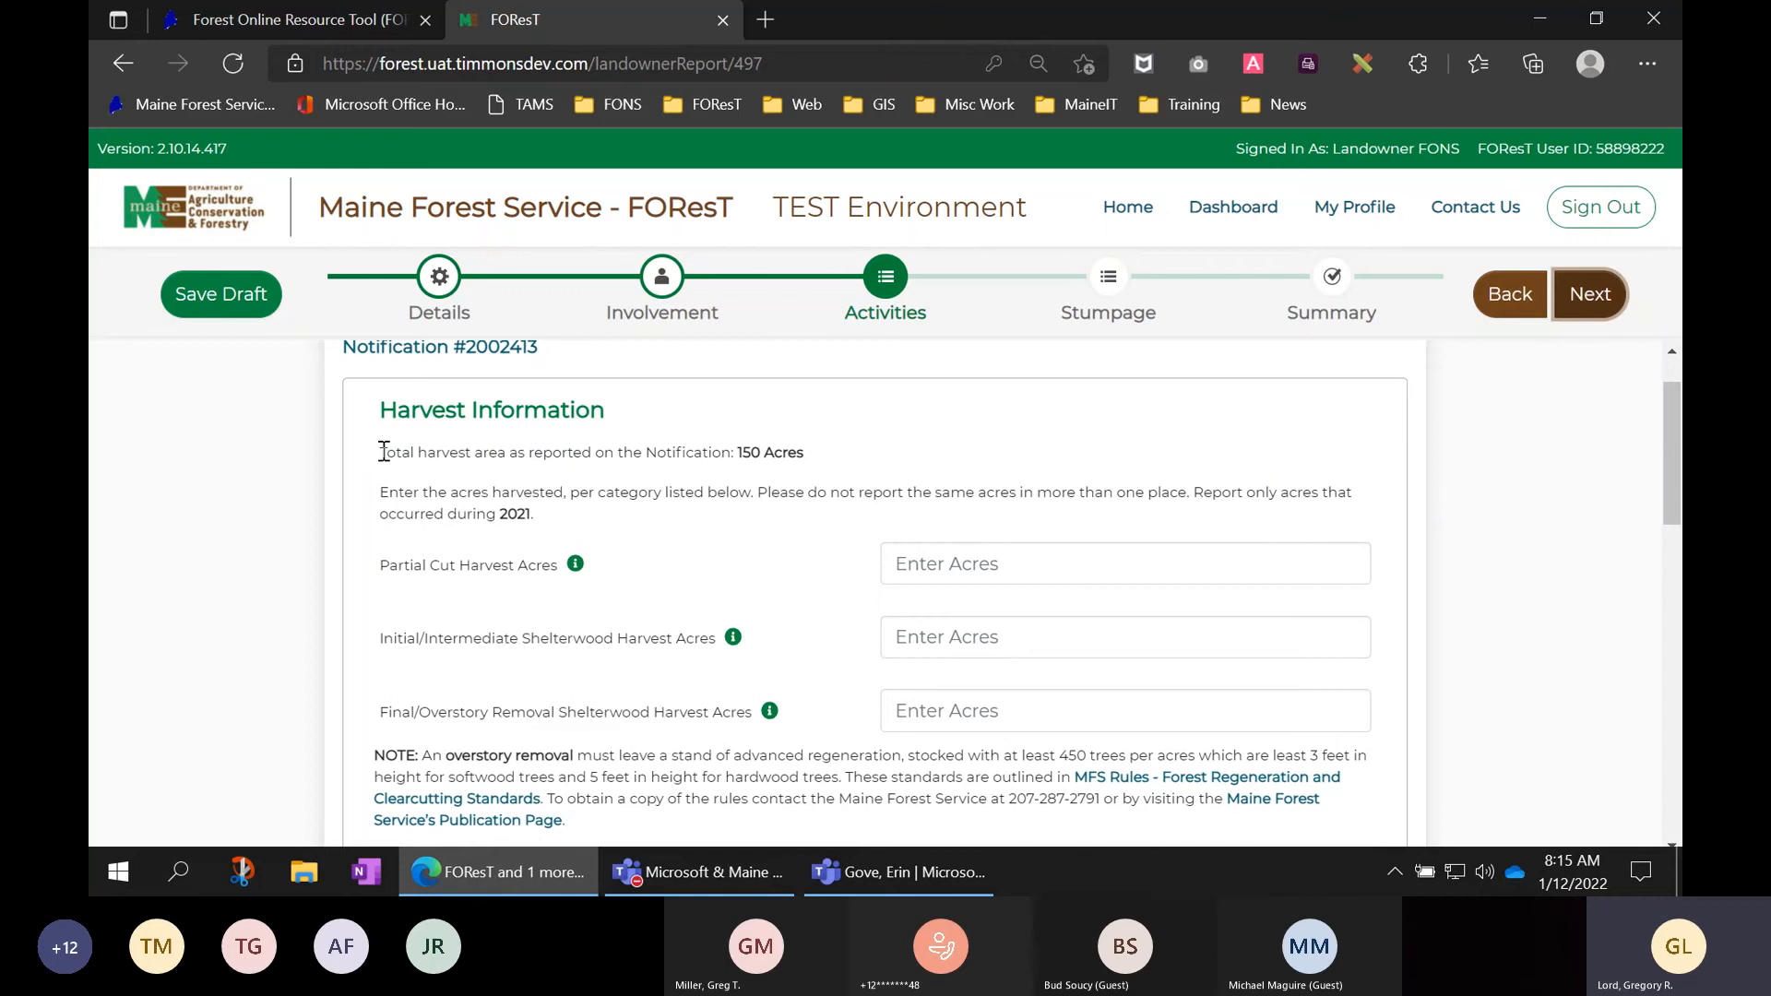
drag(381, 451, 819, 457)
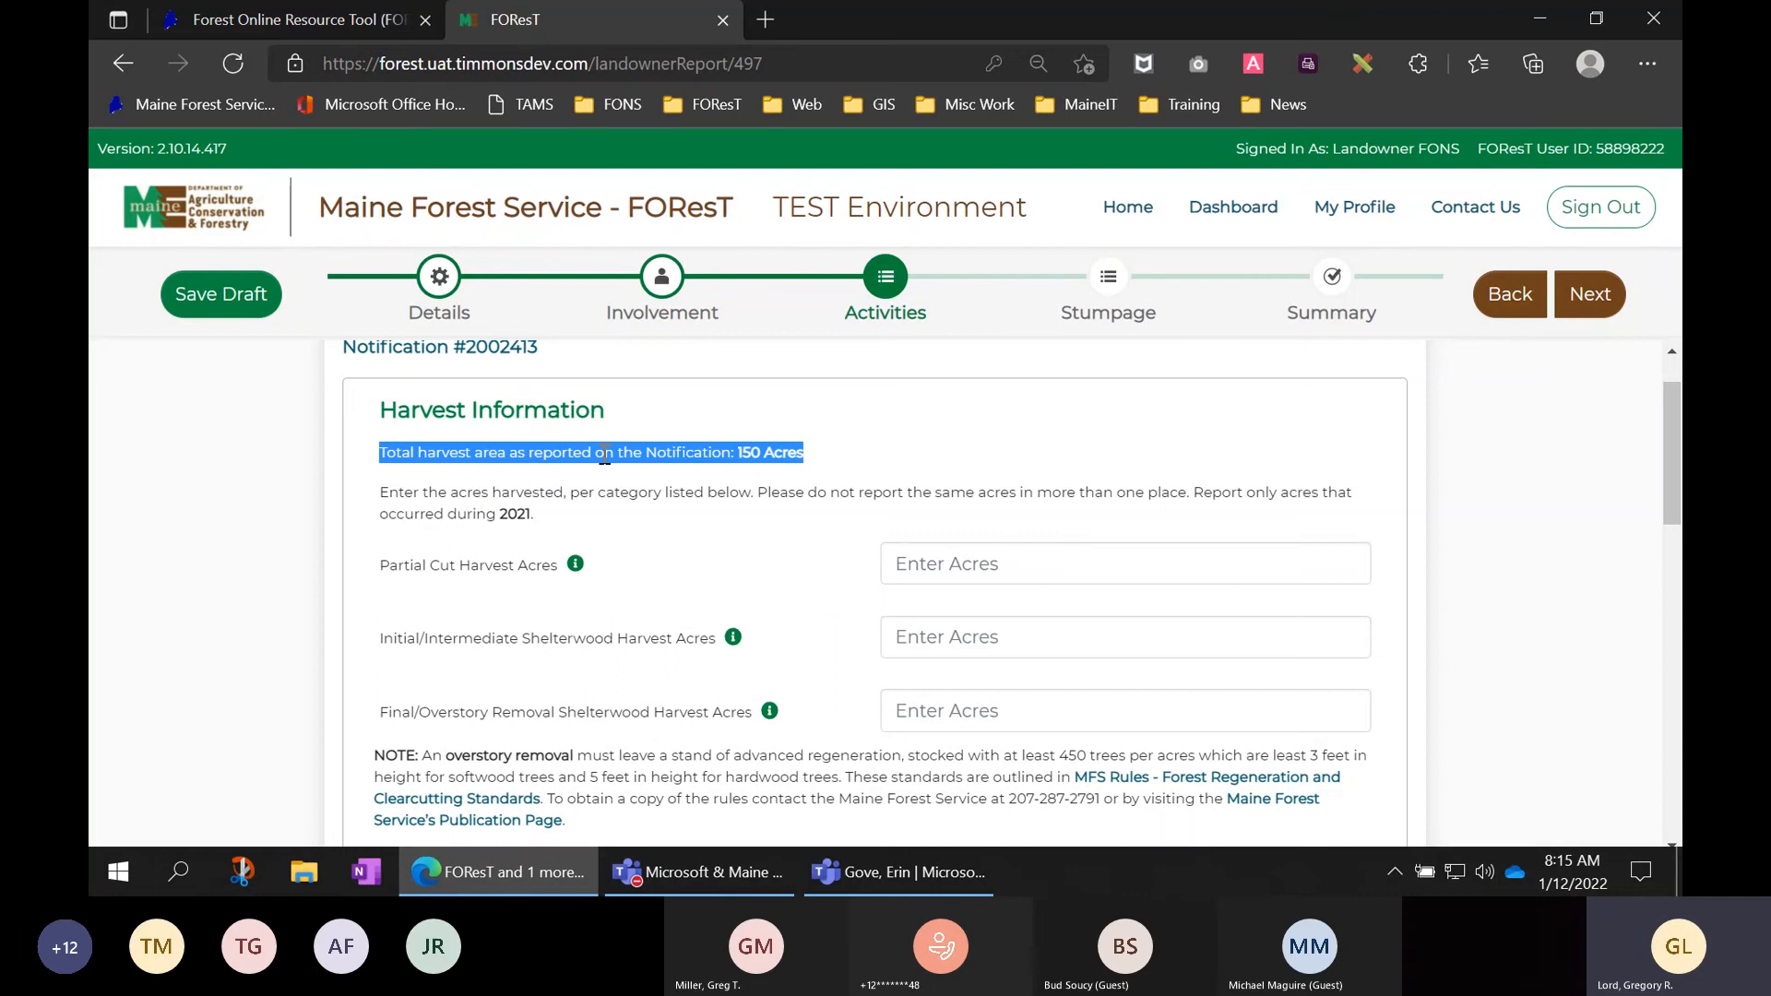
click(839, 458)
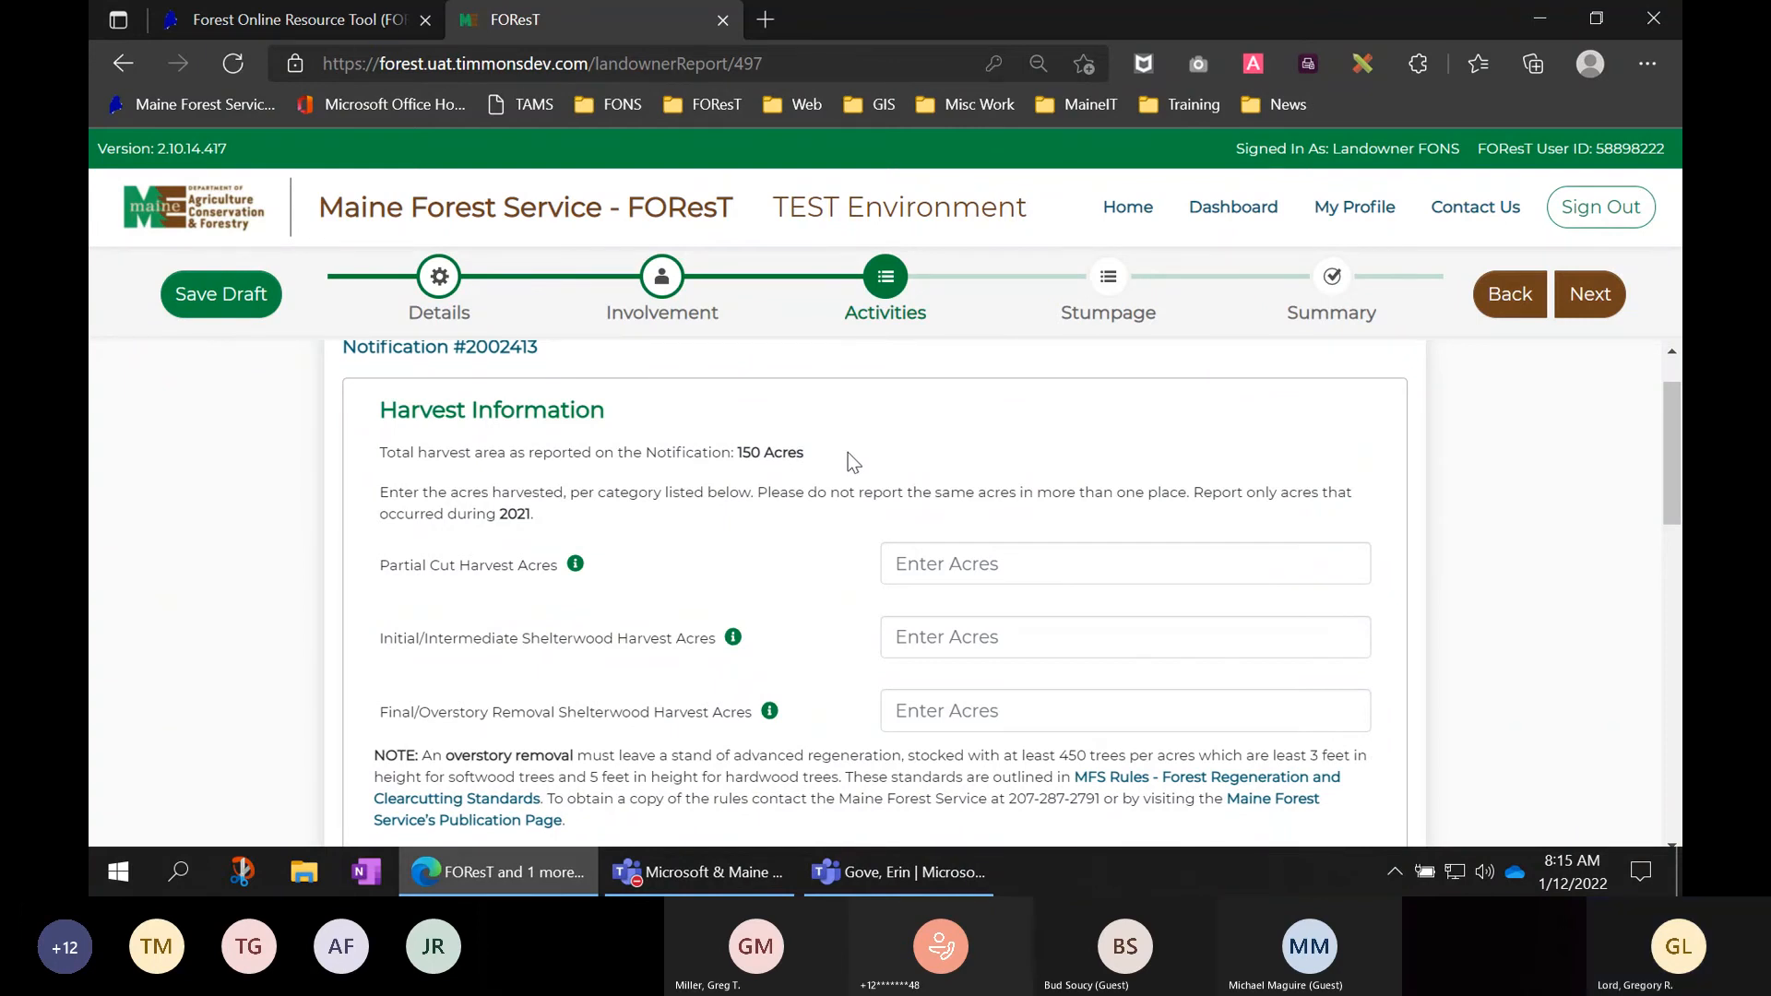
- Enter 15 in Partial Cut Harvest Acres, dismissing the saved-data suggestions
scroll(766, 517, down, 1)
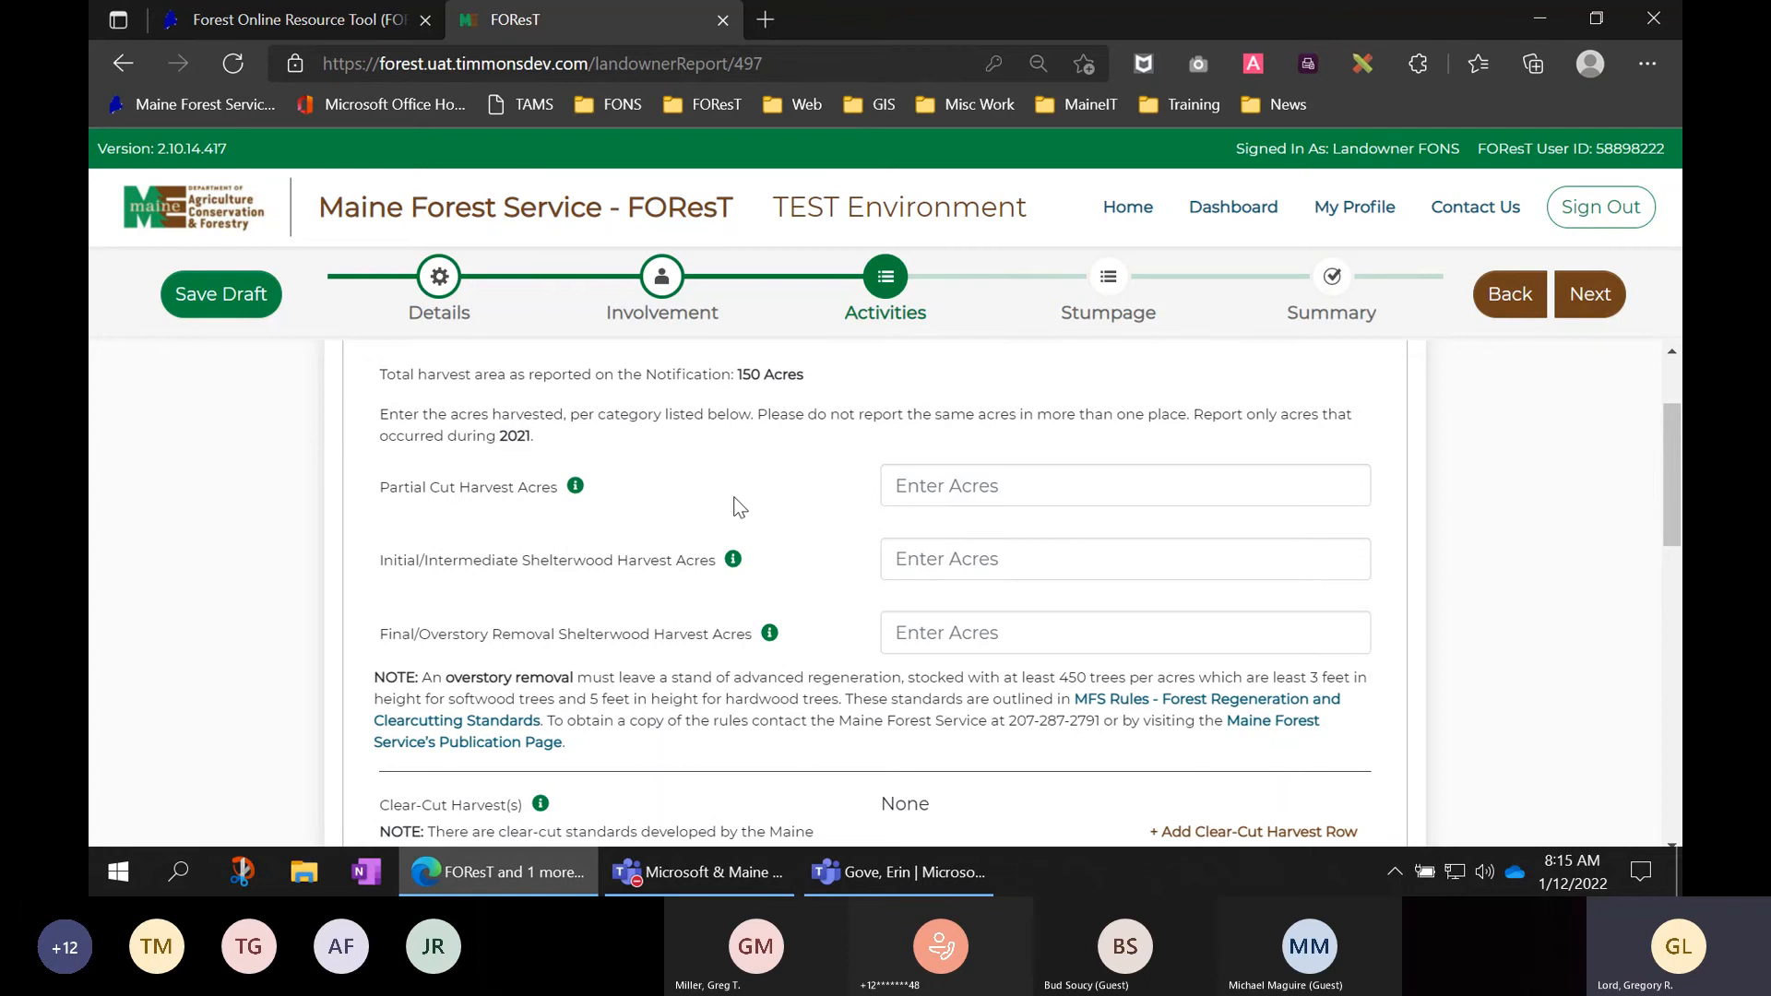
mouse_move(577, 489)
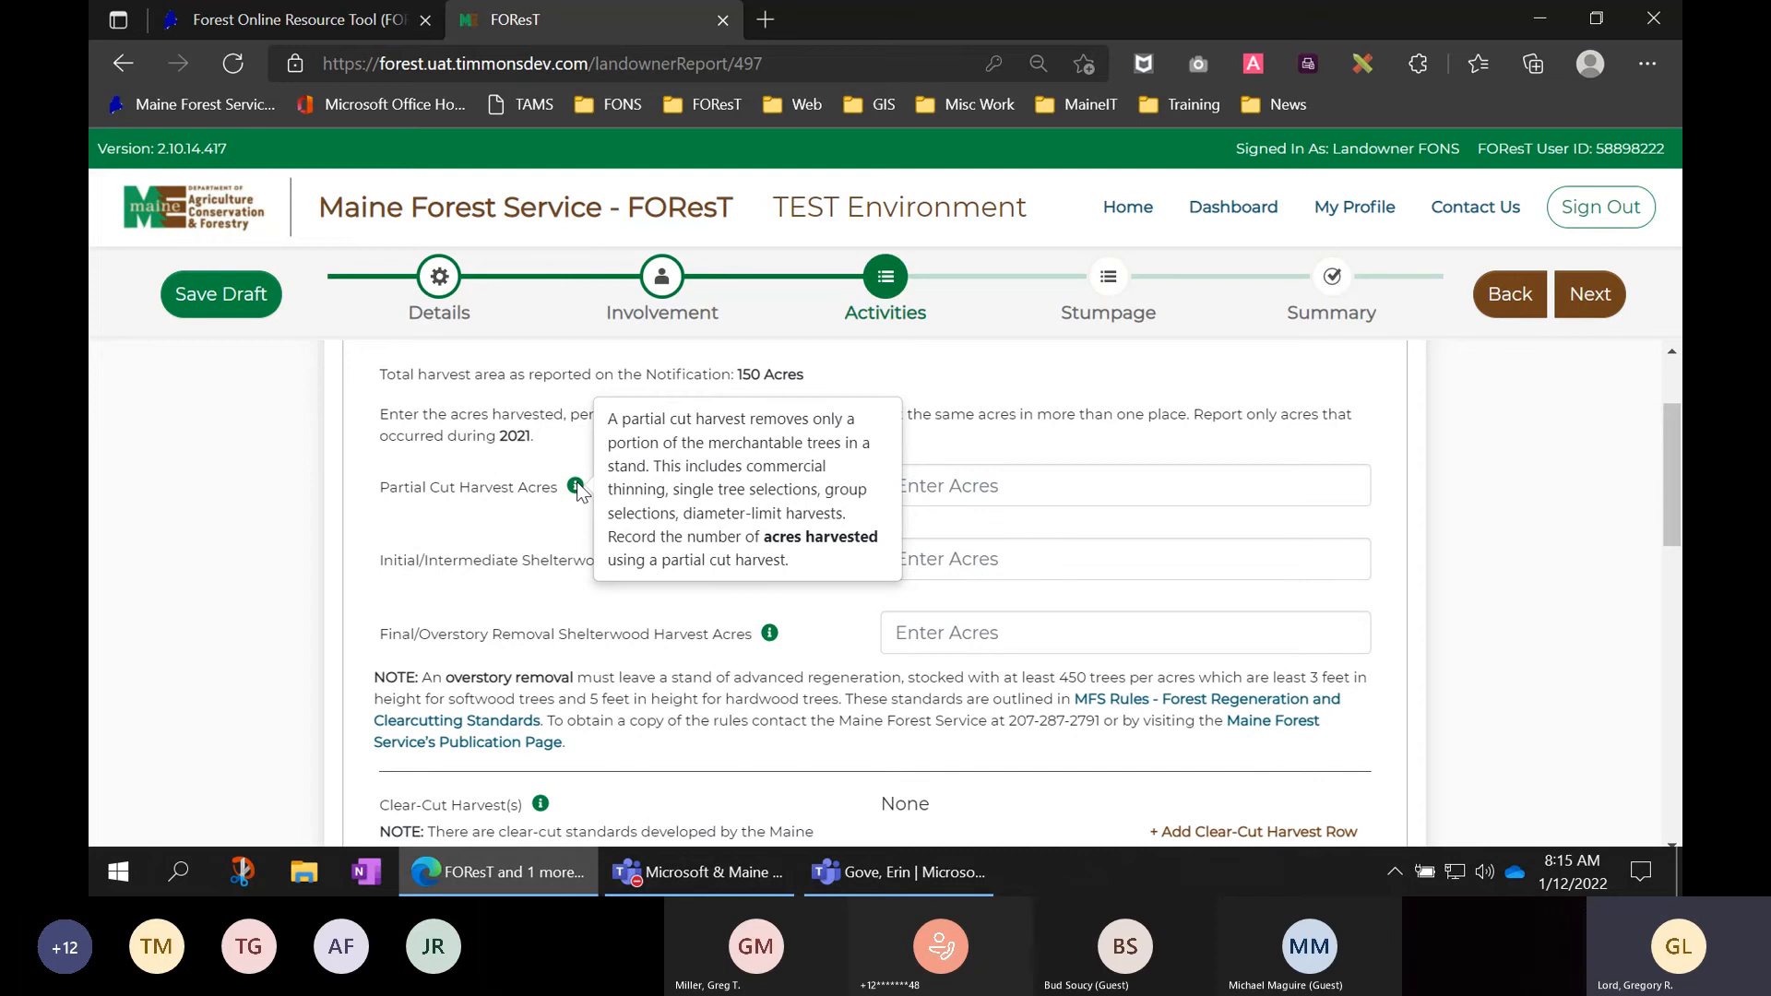
click(991, 487)
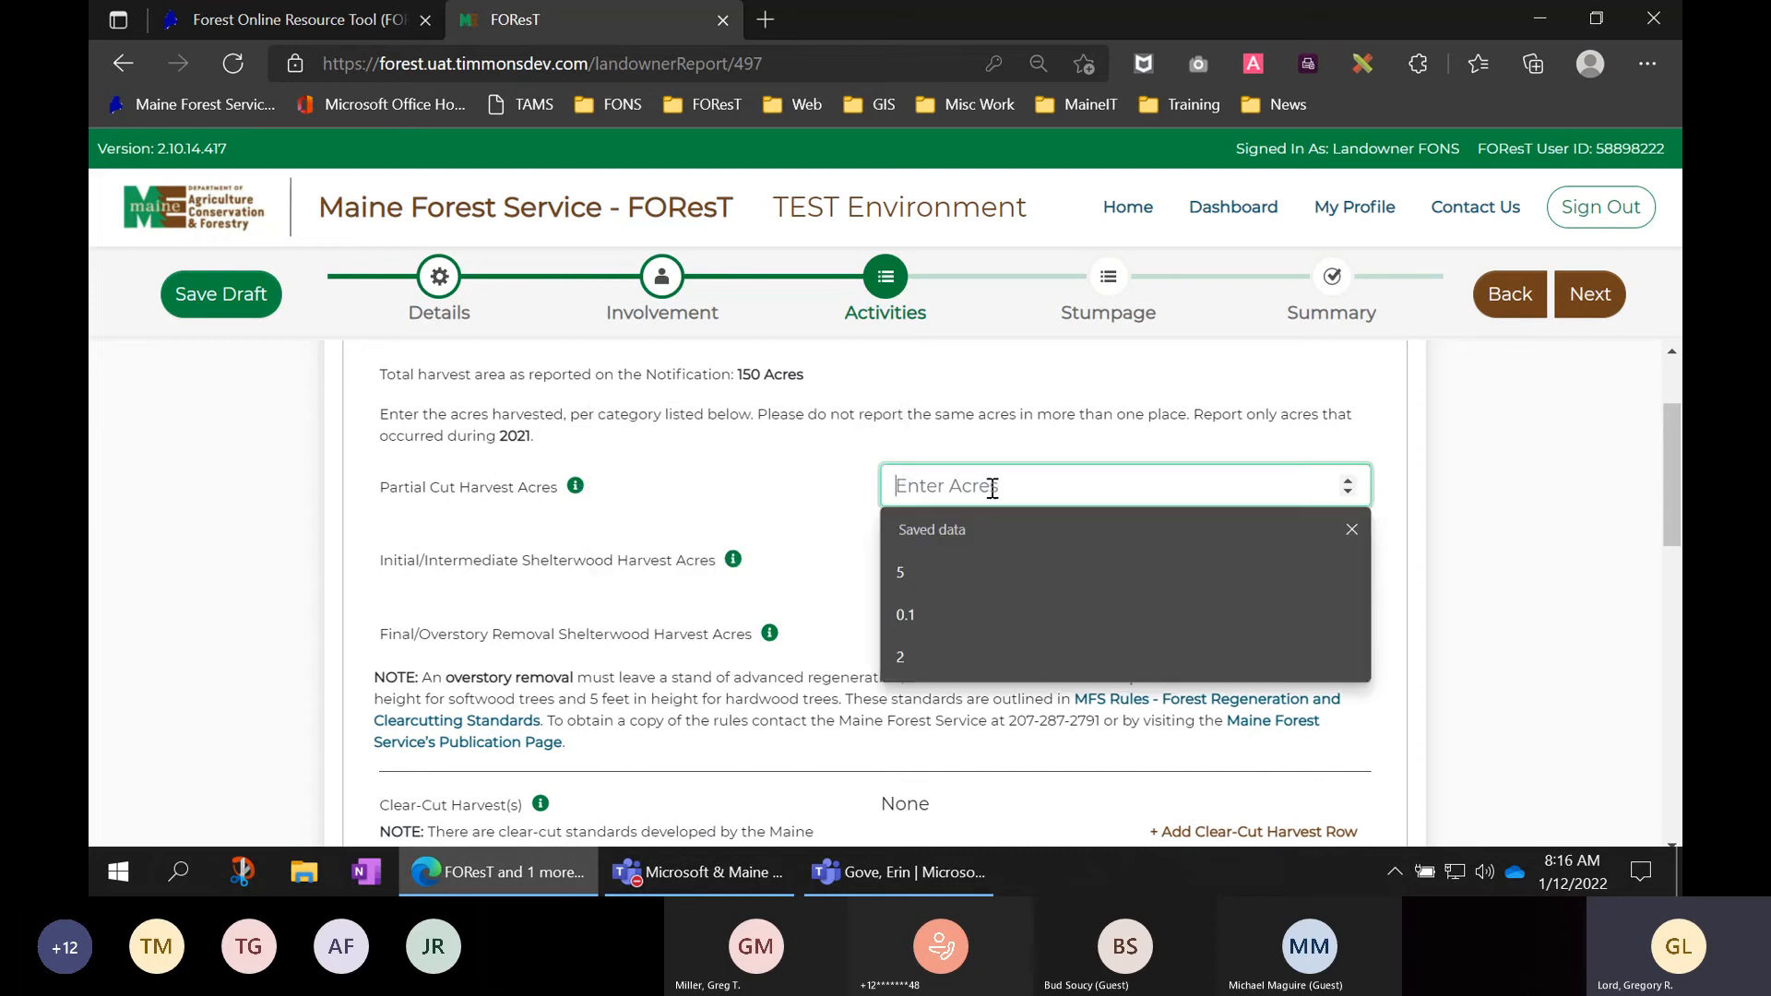
click(828, 463)
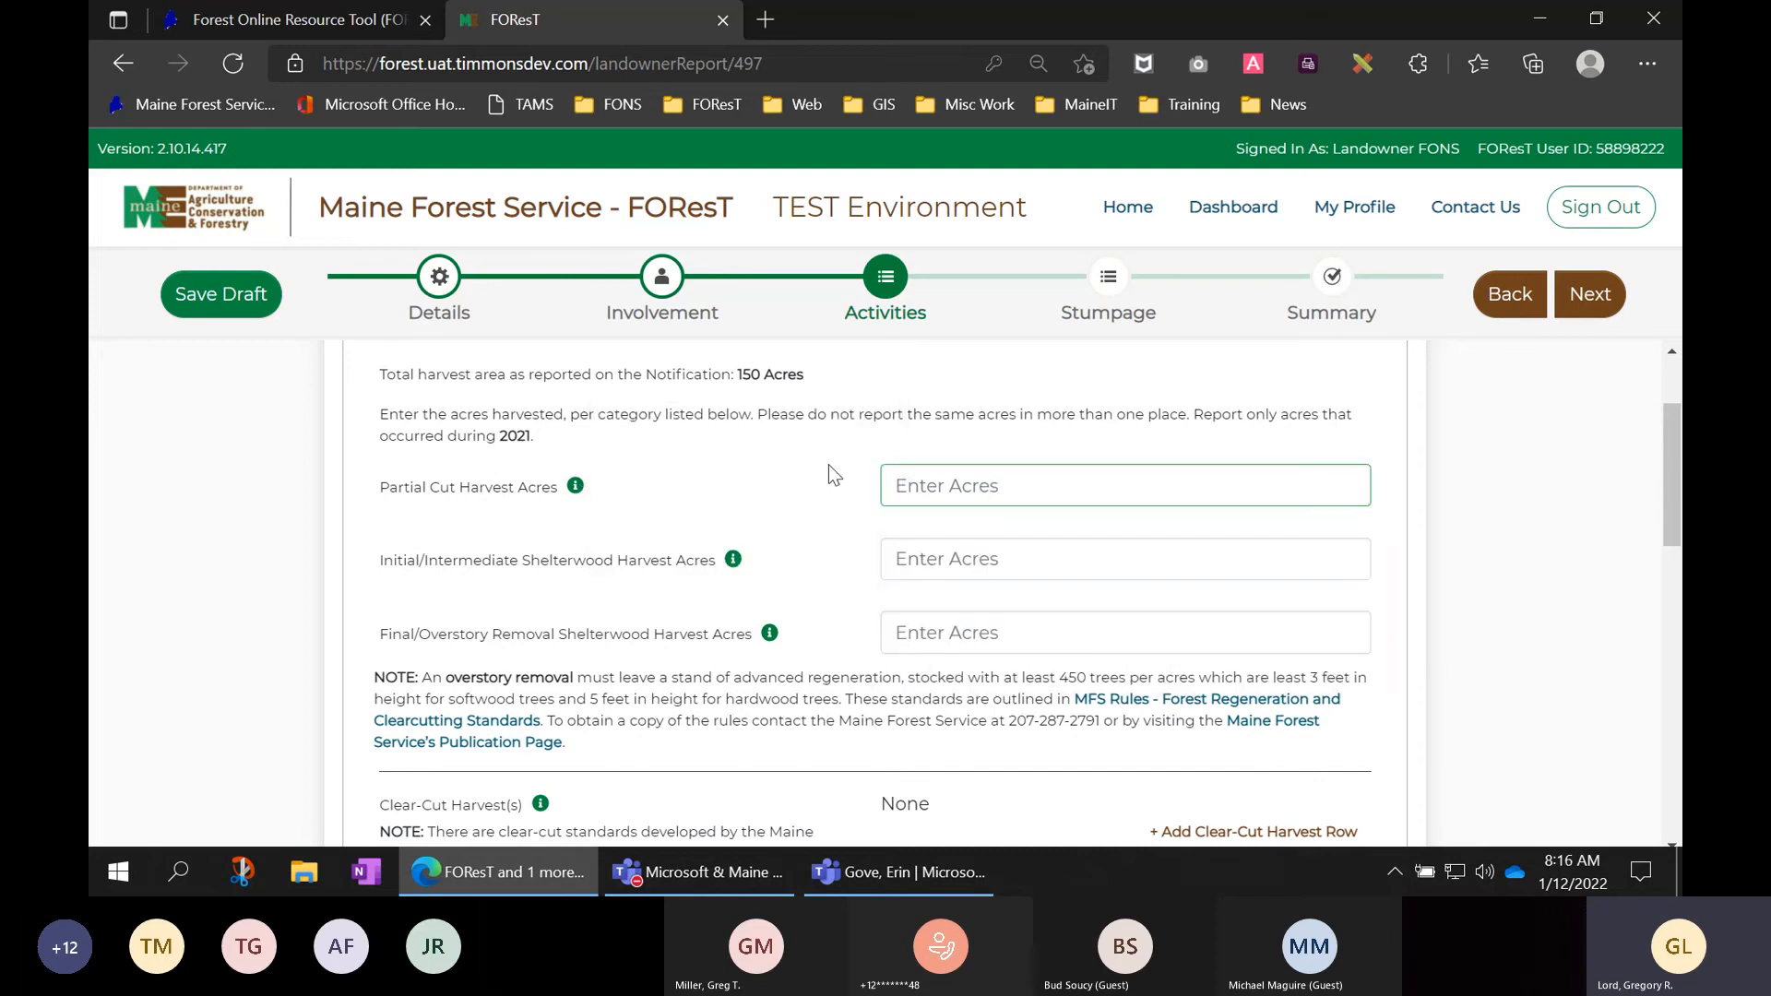
scroll(831, 475, down, 1)
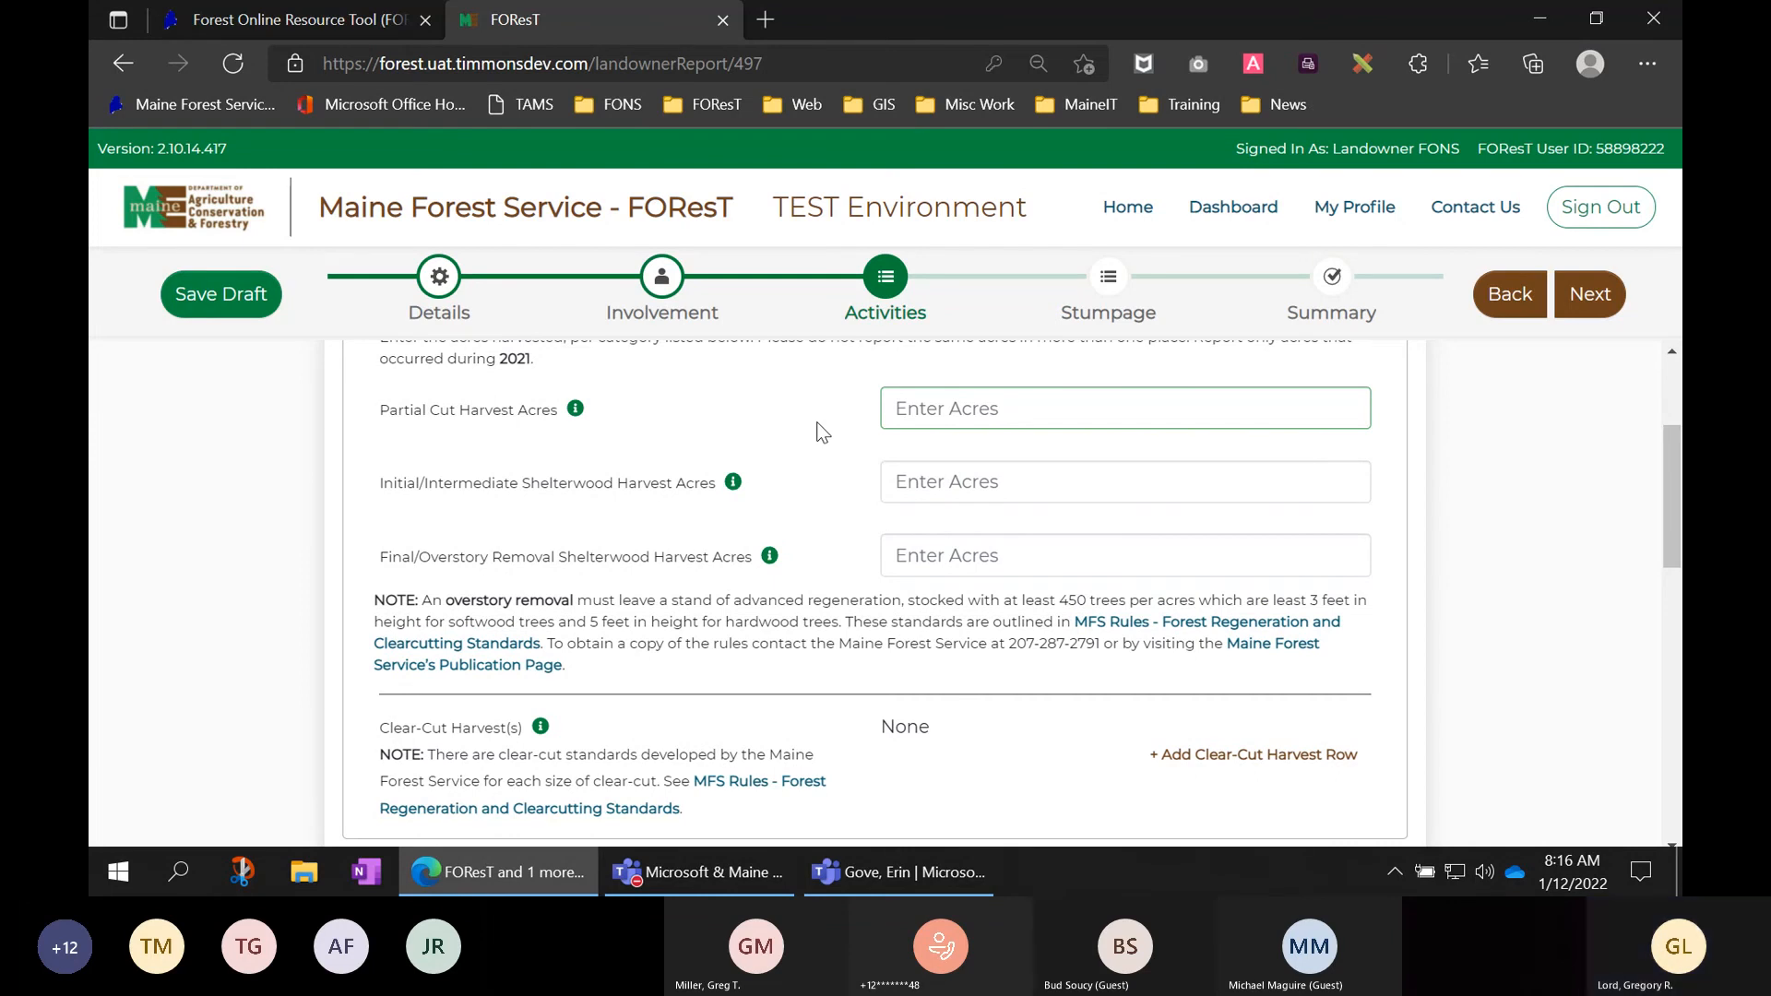
click(928, 408)
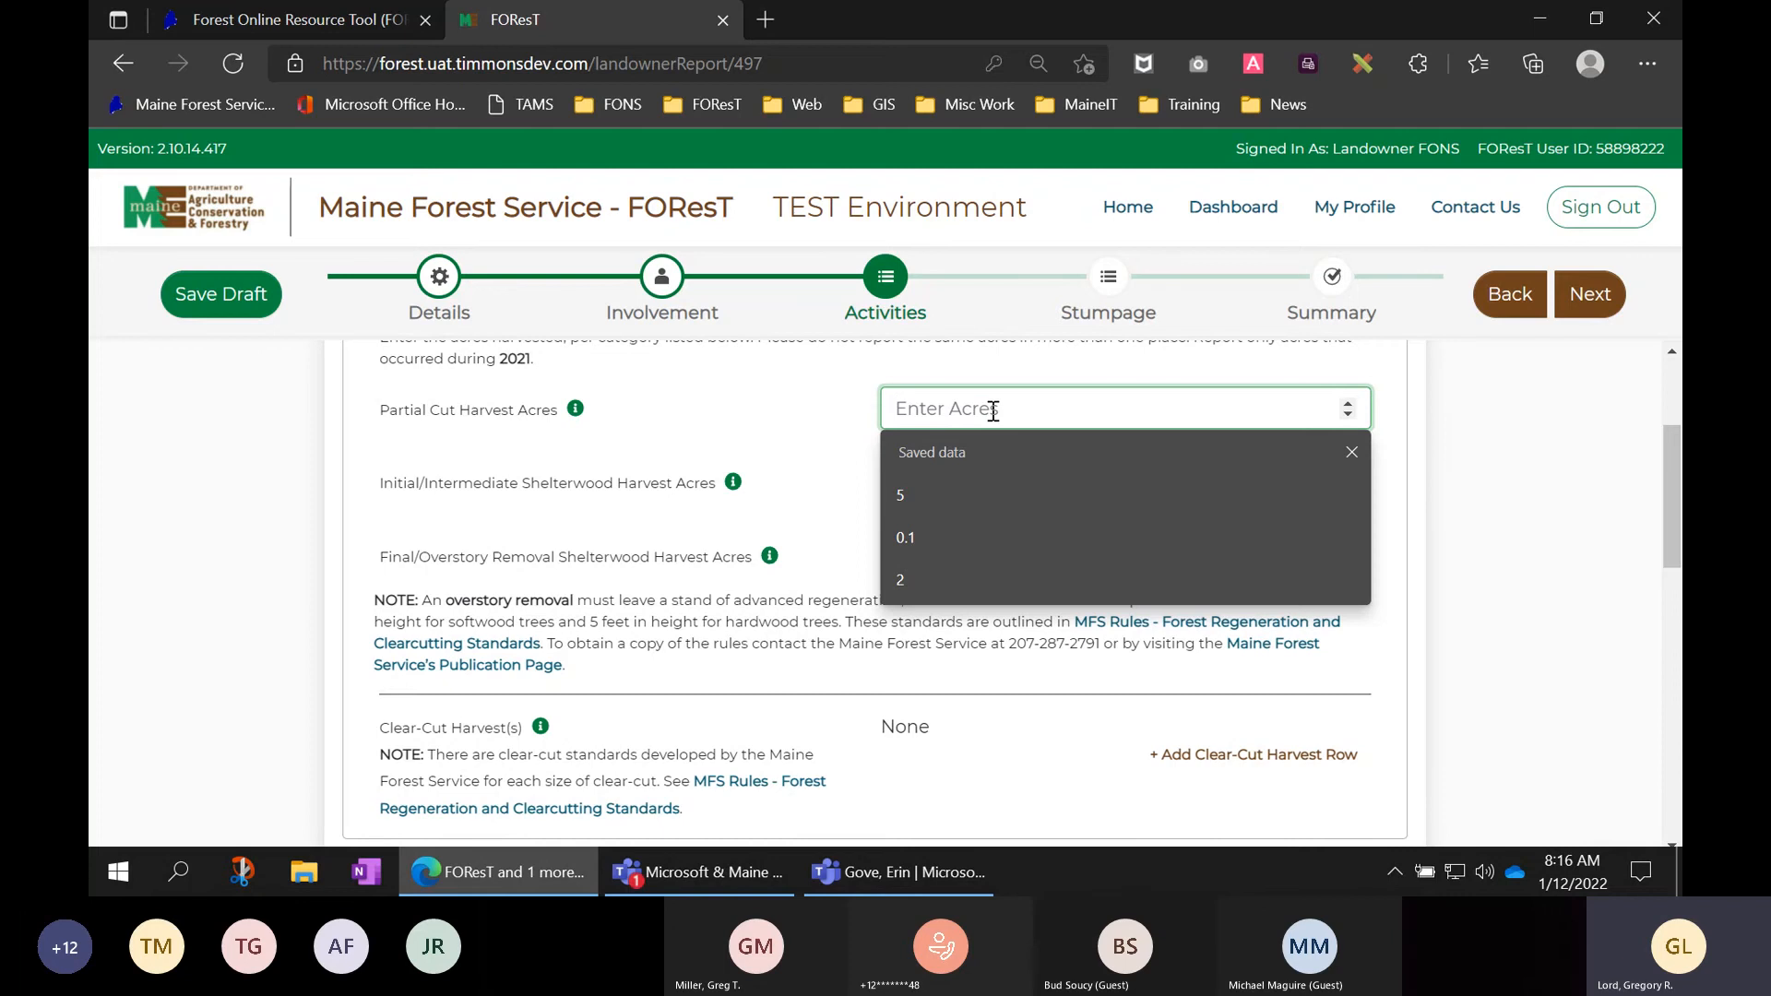
text(15)
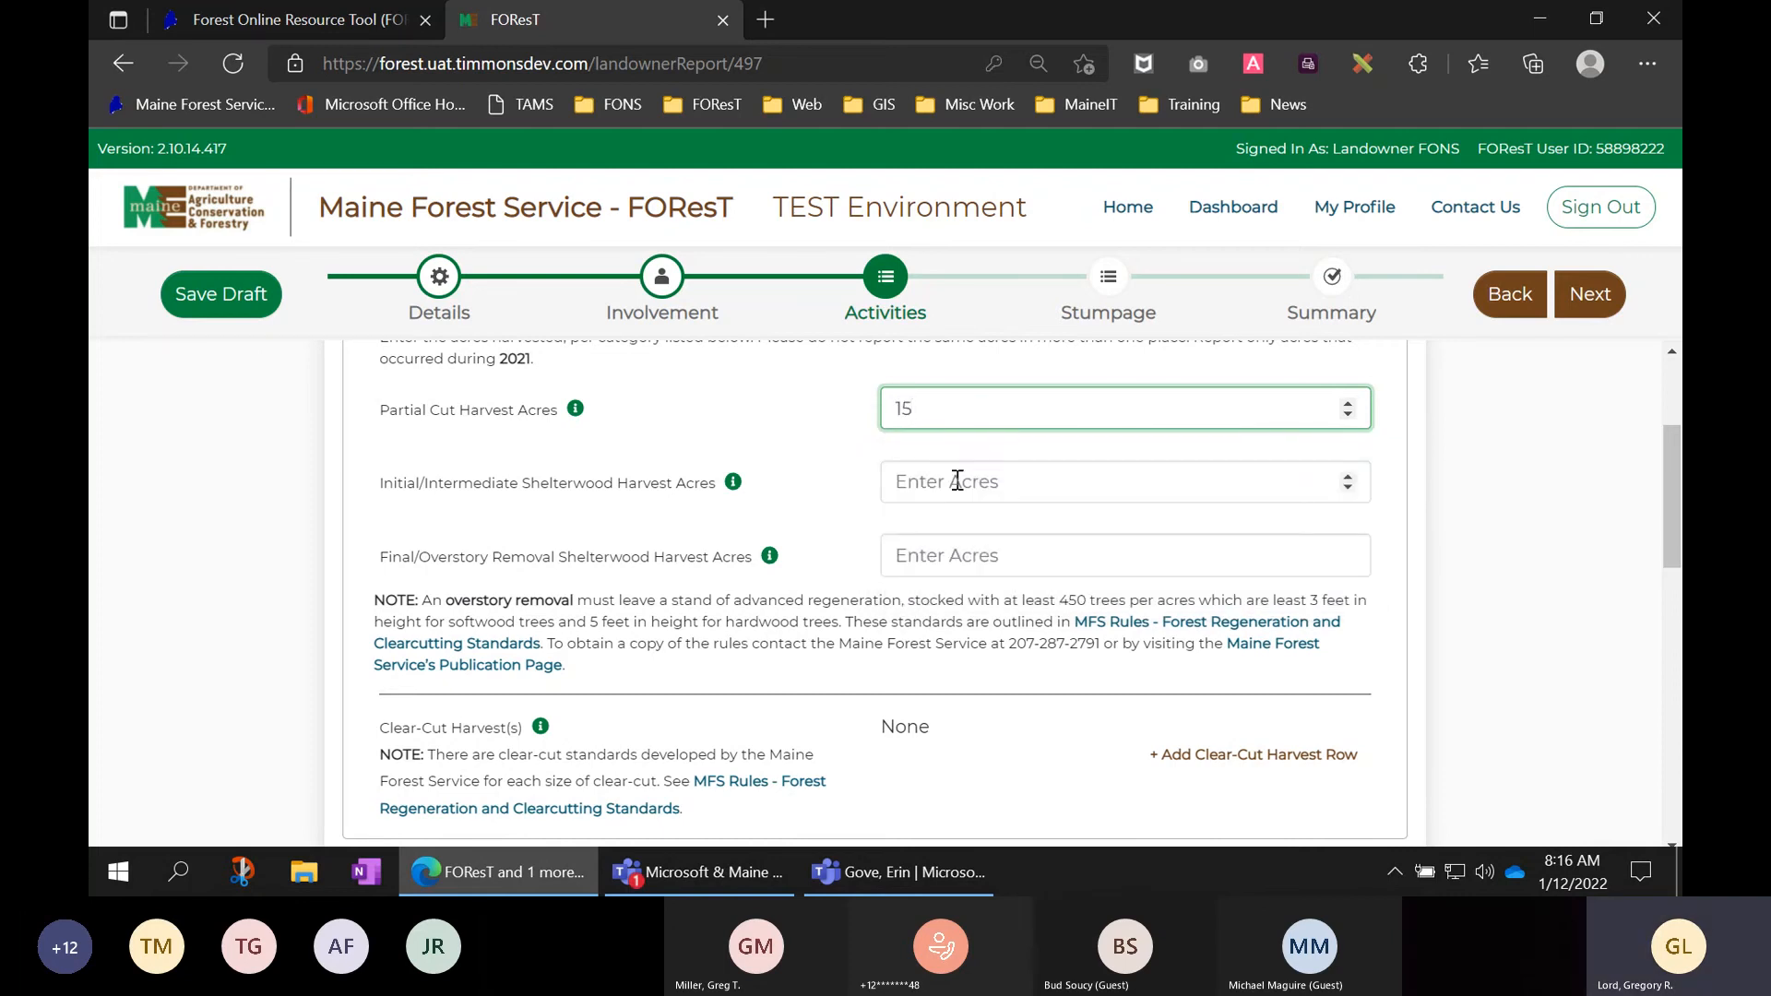
scroll(805, 474, down, 1)
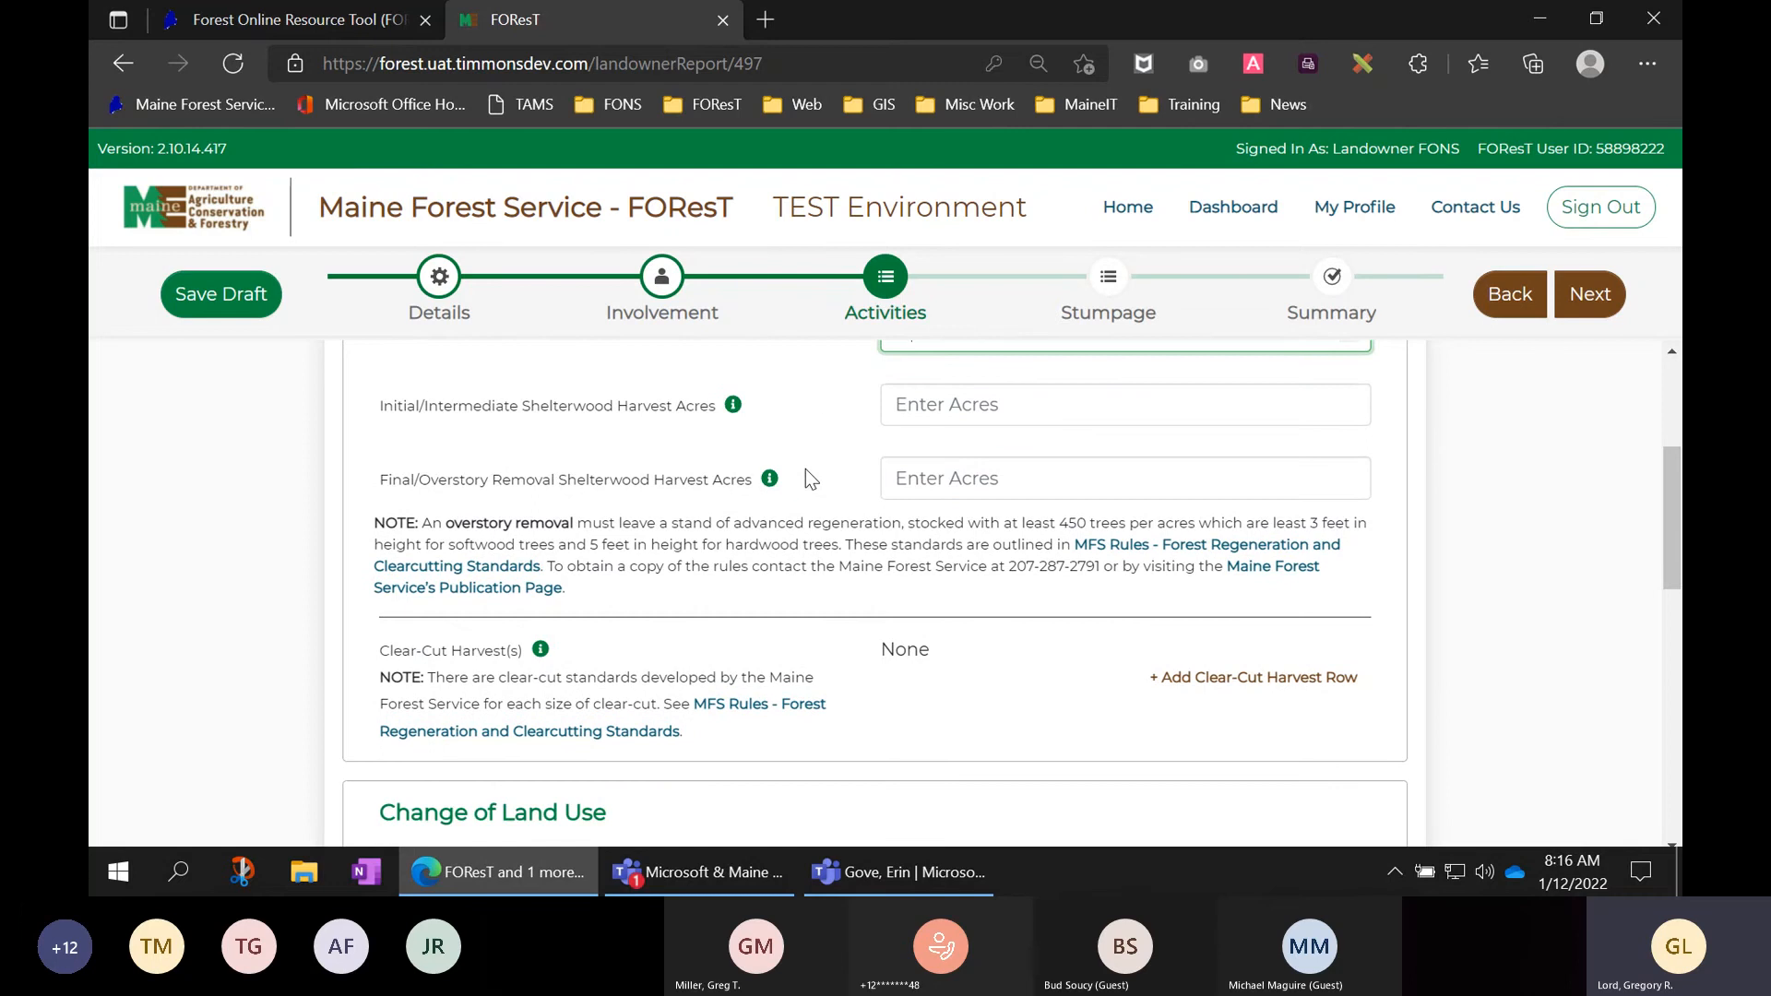
scroll(821, 416, up, 2)
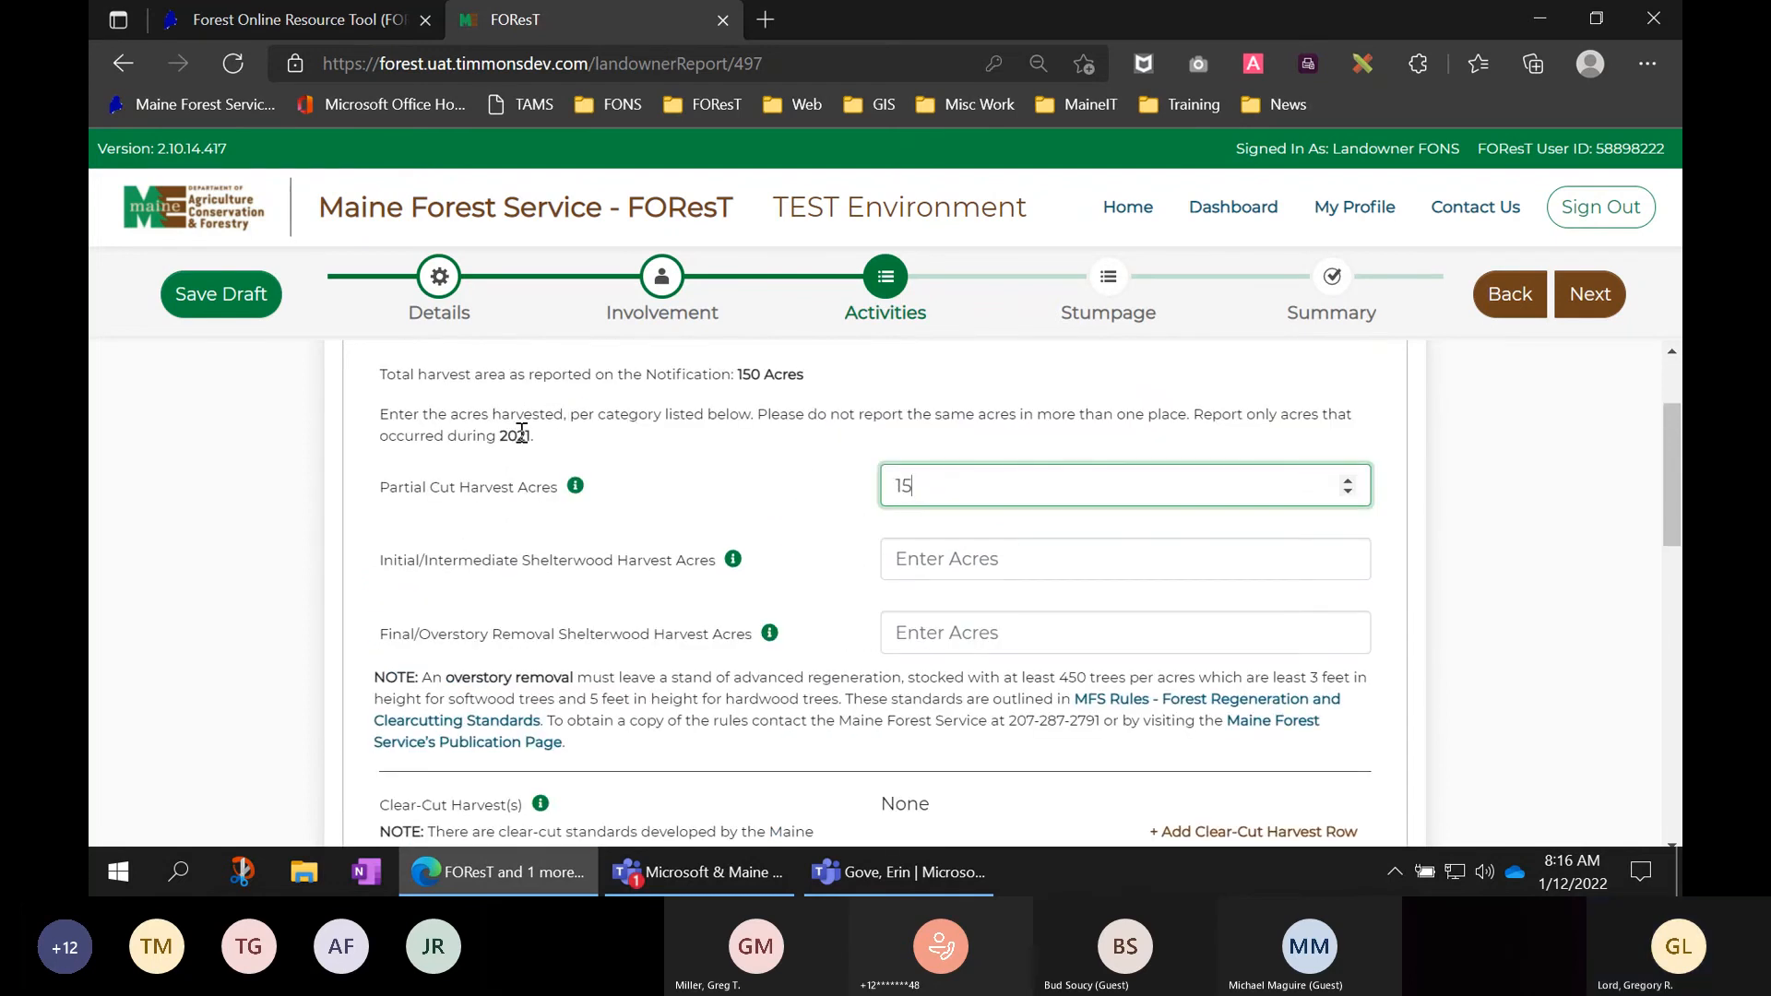
scroll(783, 506, down, 1)
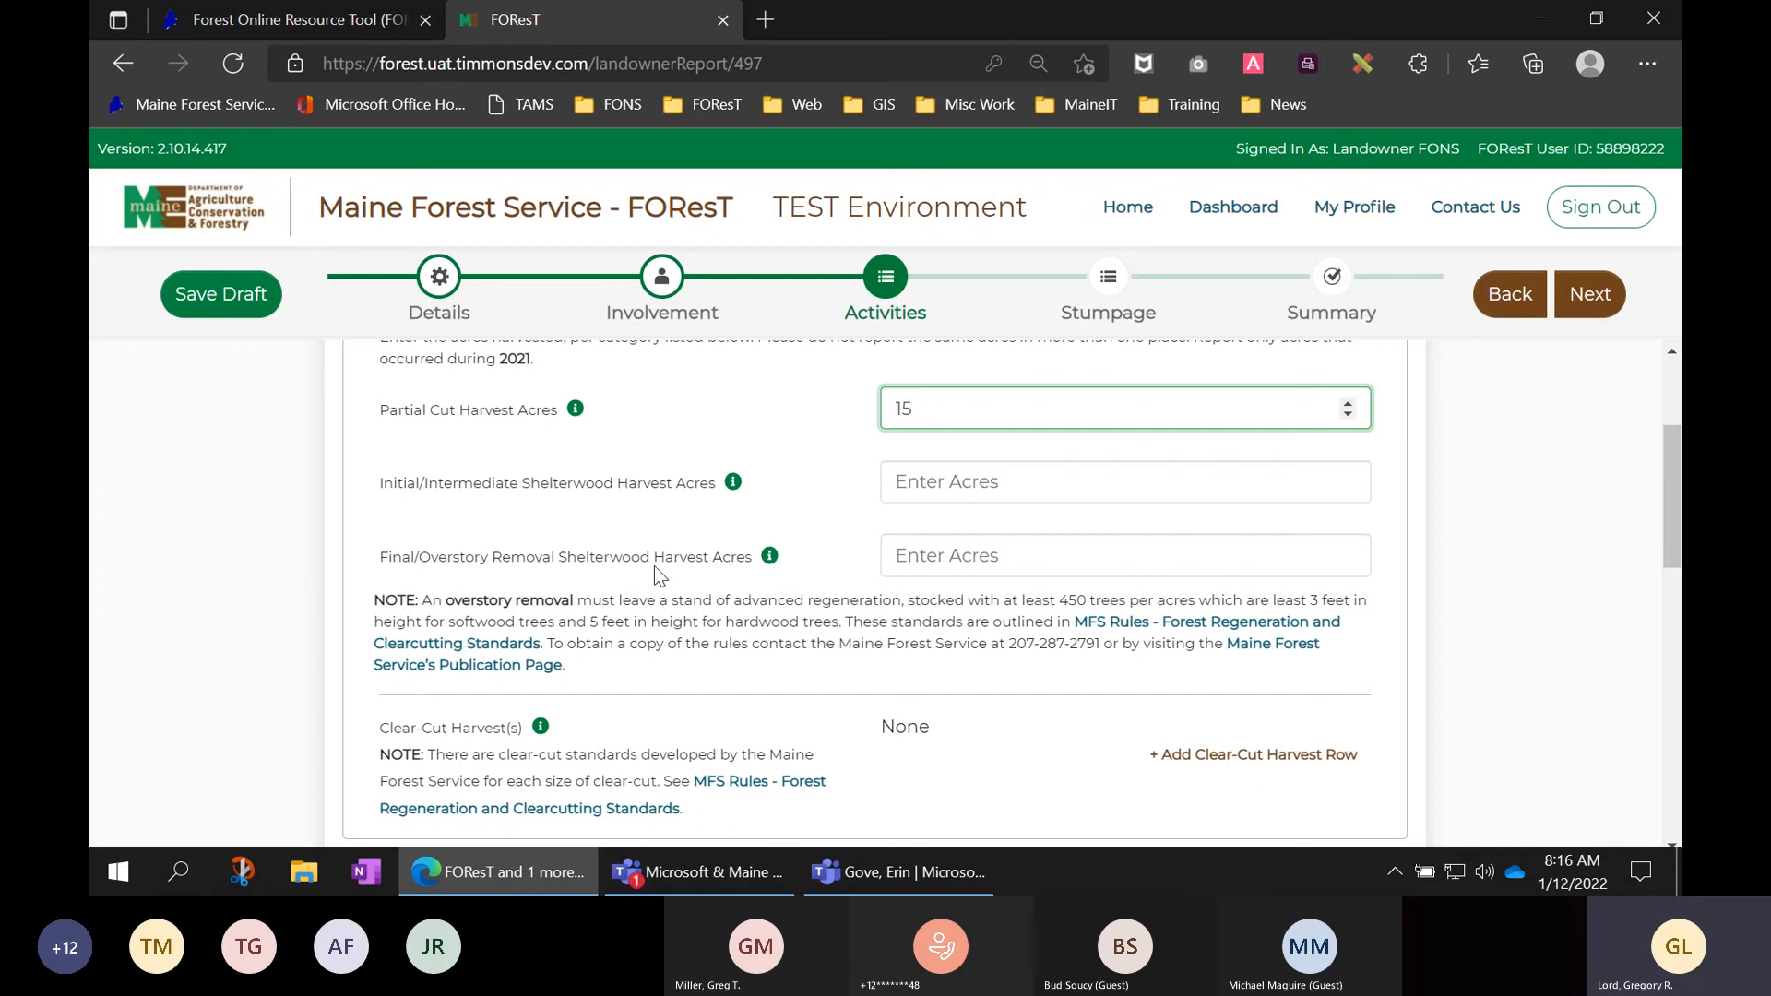
mouse_move(773, 559)
scroll(719, 590, down, 1)
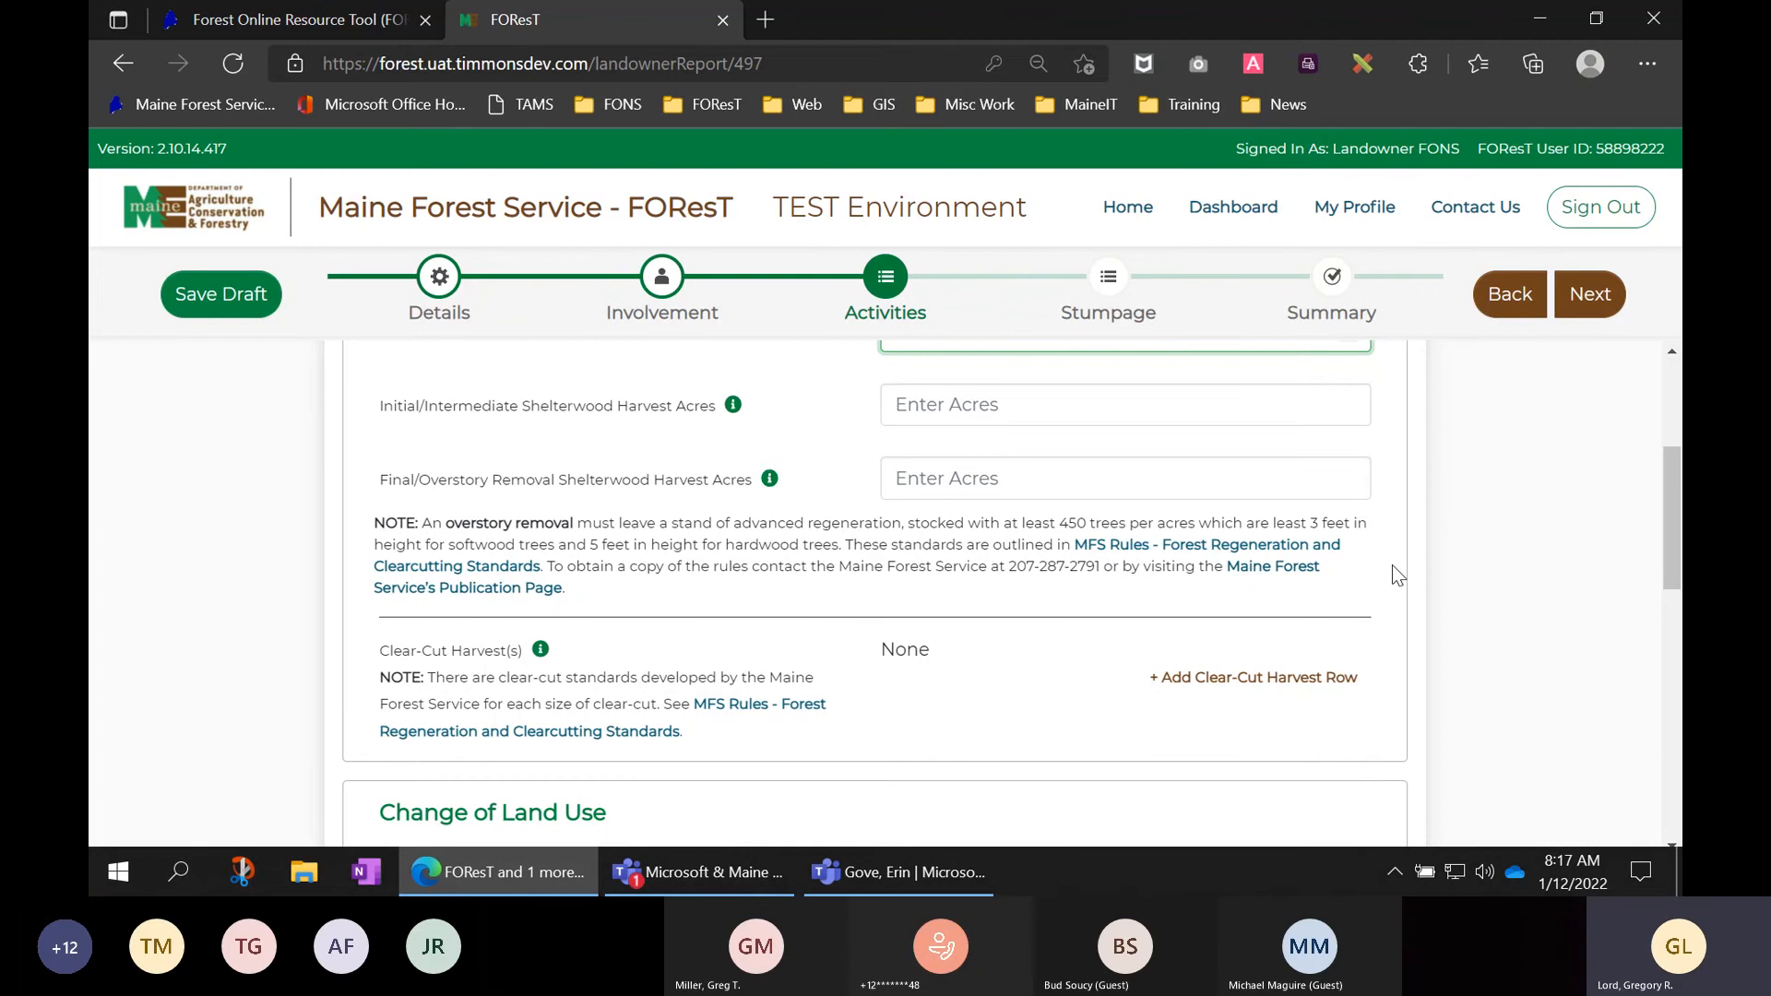
scroll(1392, 574, down, 1)
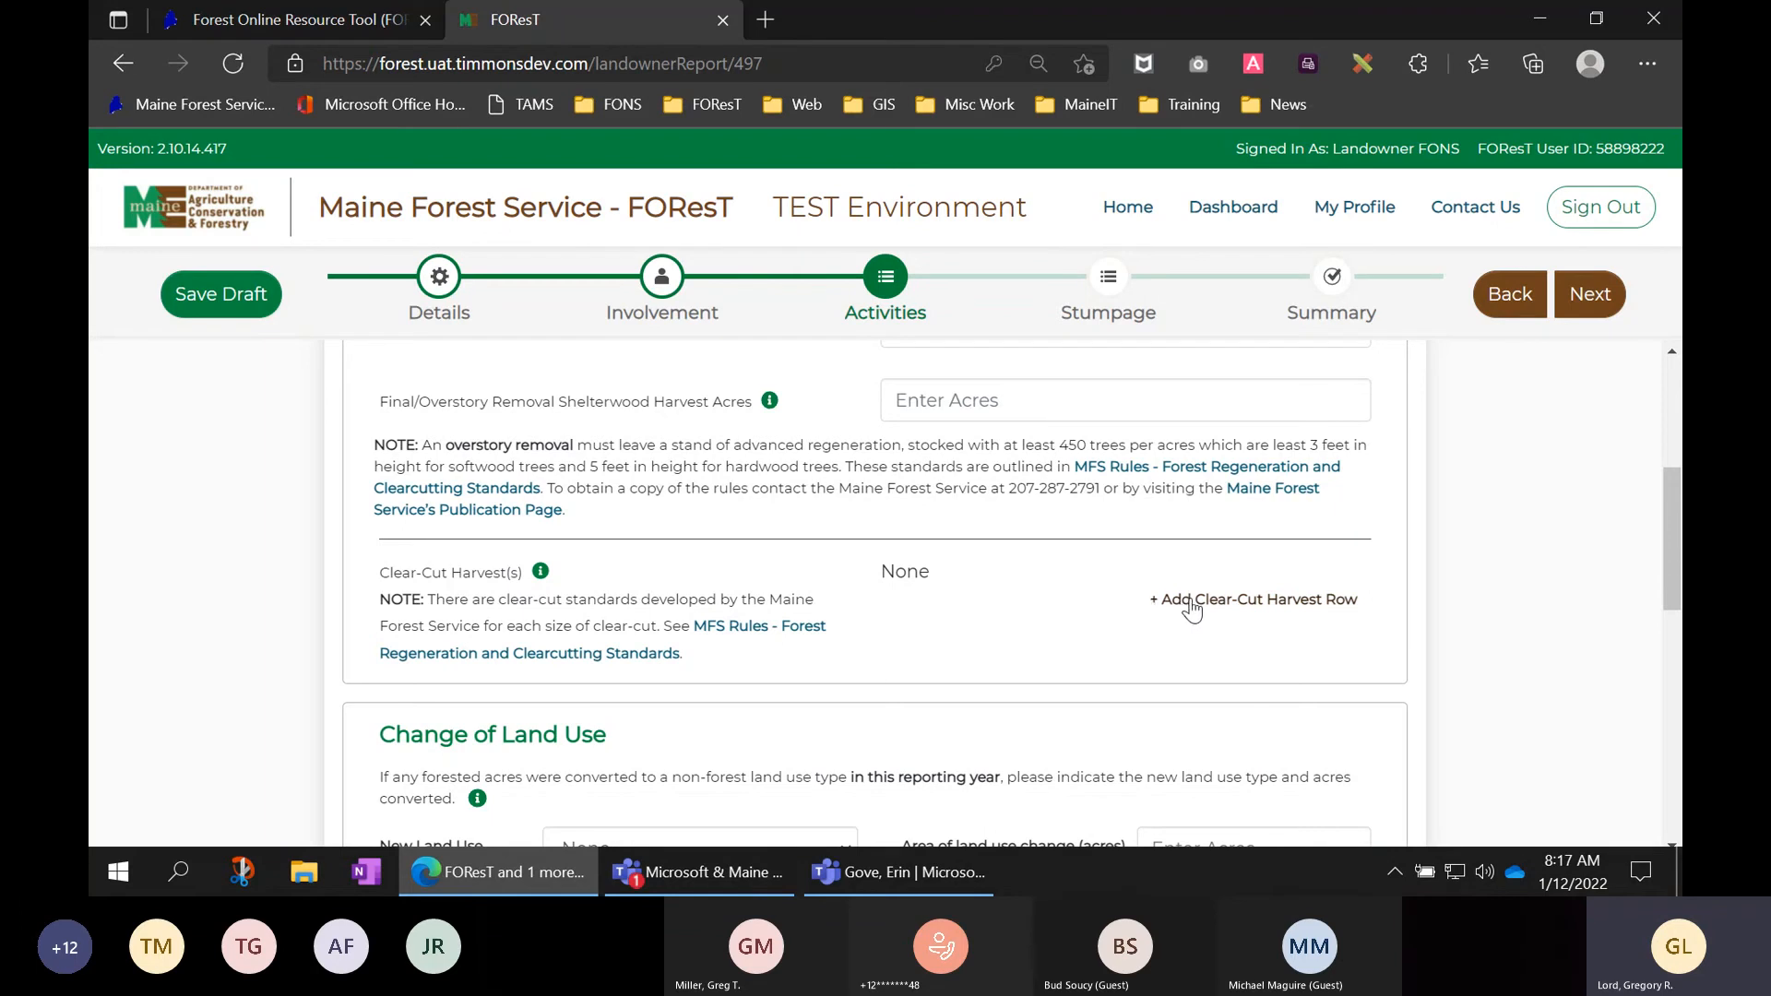
- Keep a single Clear-Cut Harvest row, deleting the extra one, and enter 8 acres
click(1257, 602)
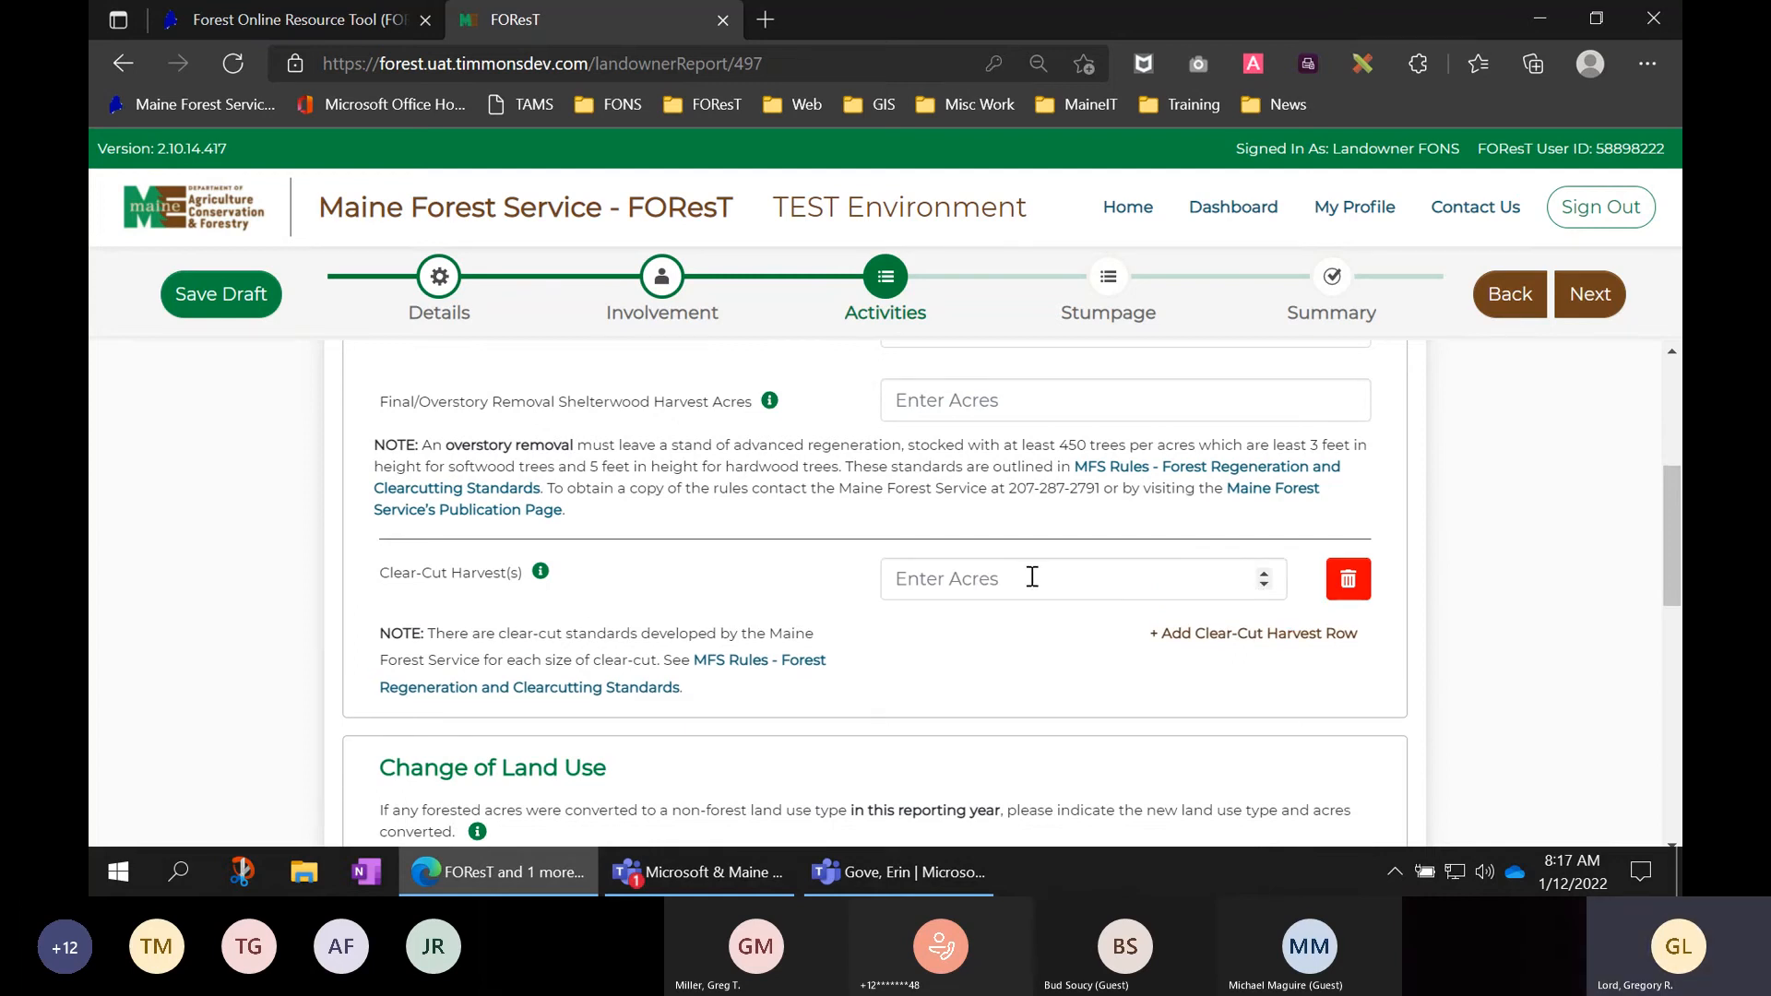
click(1274, 636)
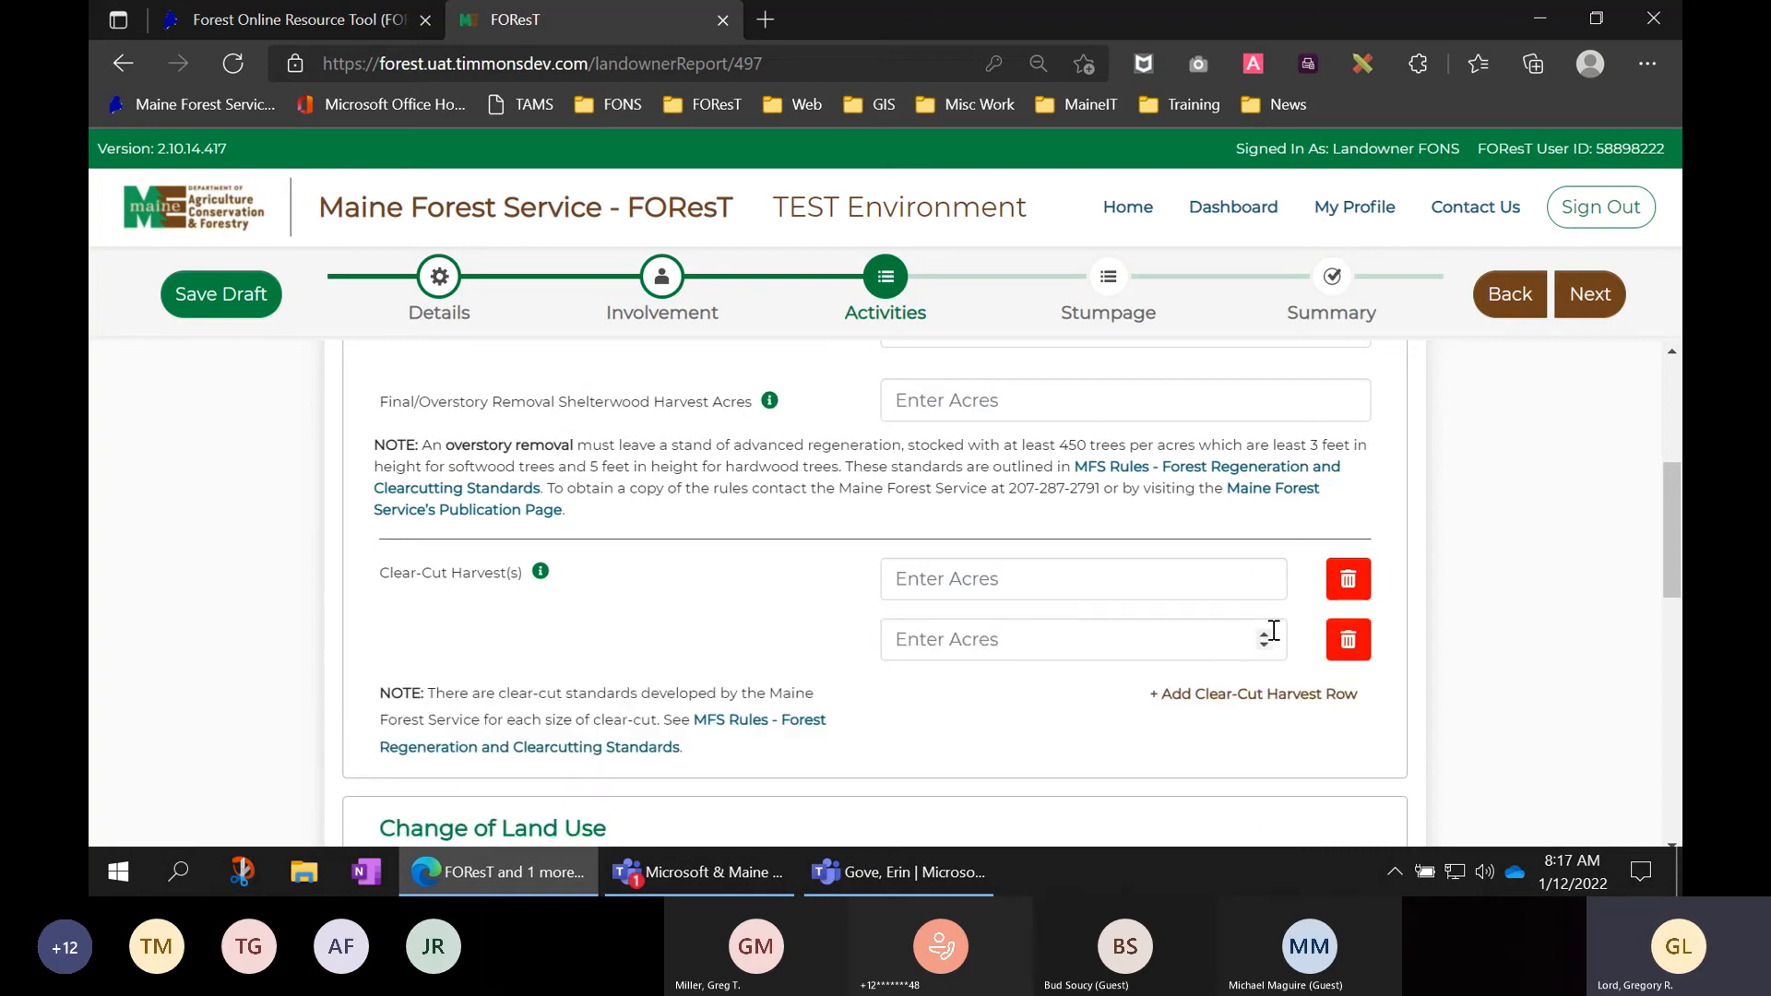
click(1348, 643)
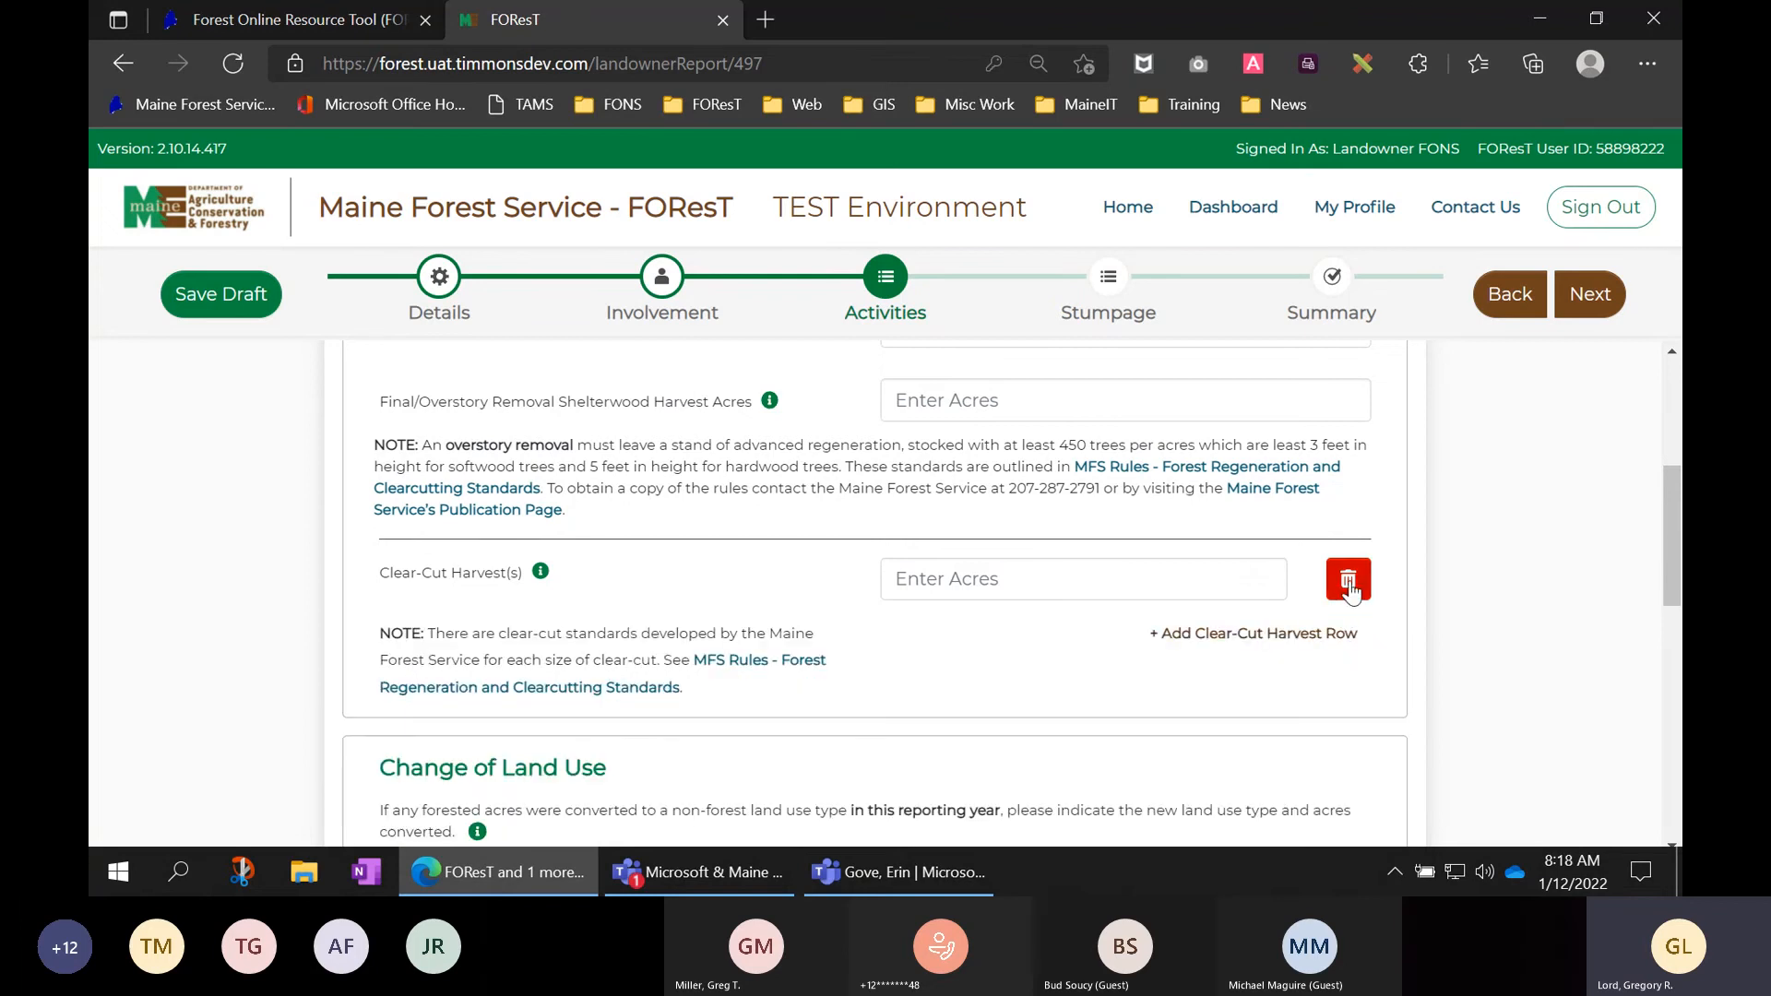
click(1187, 572)
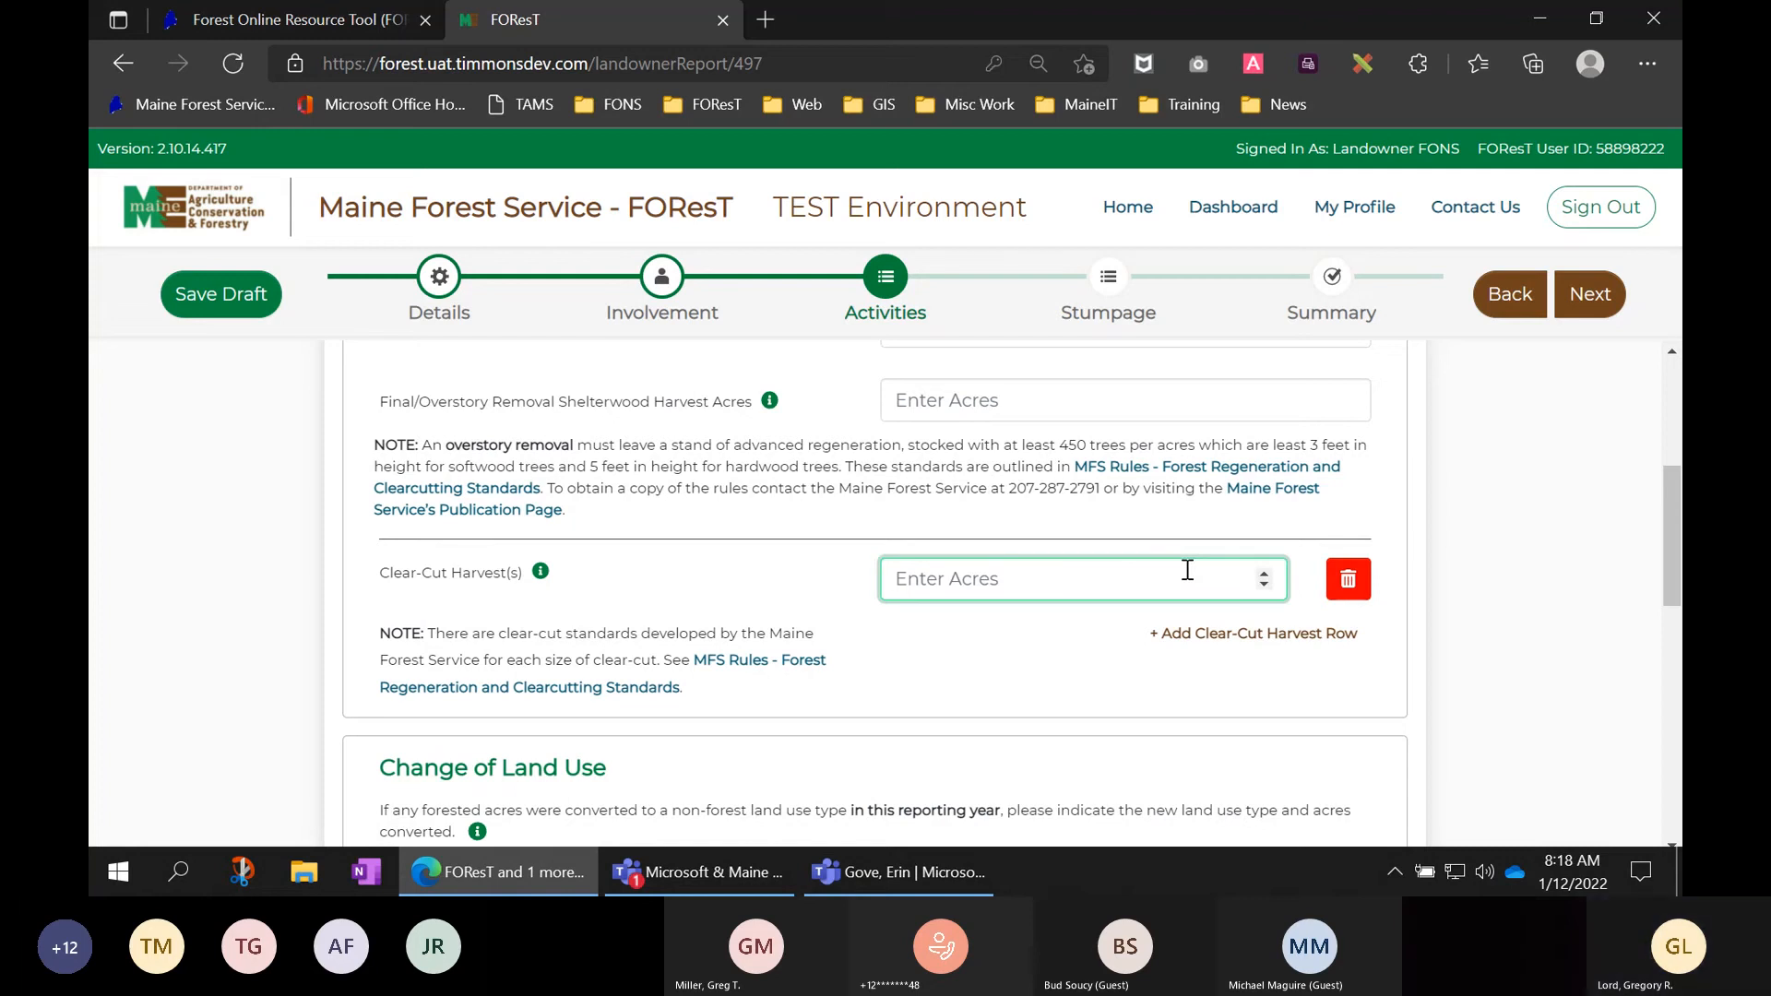
text(8)
click(1482, 657)
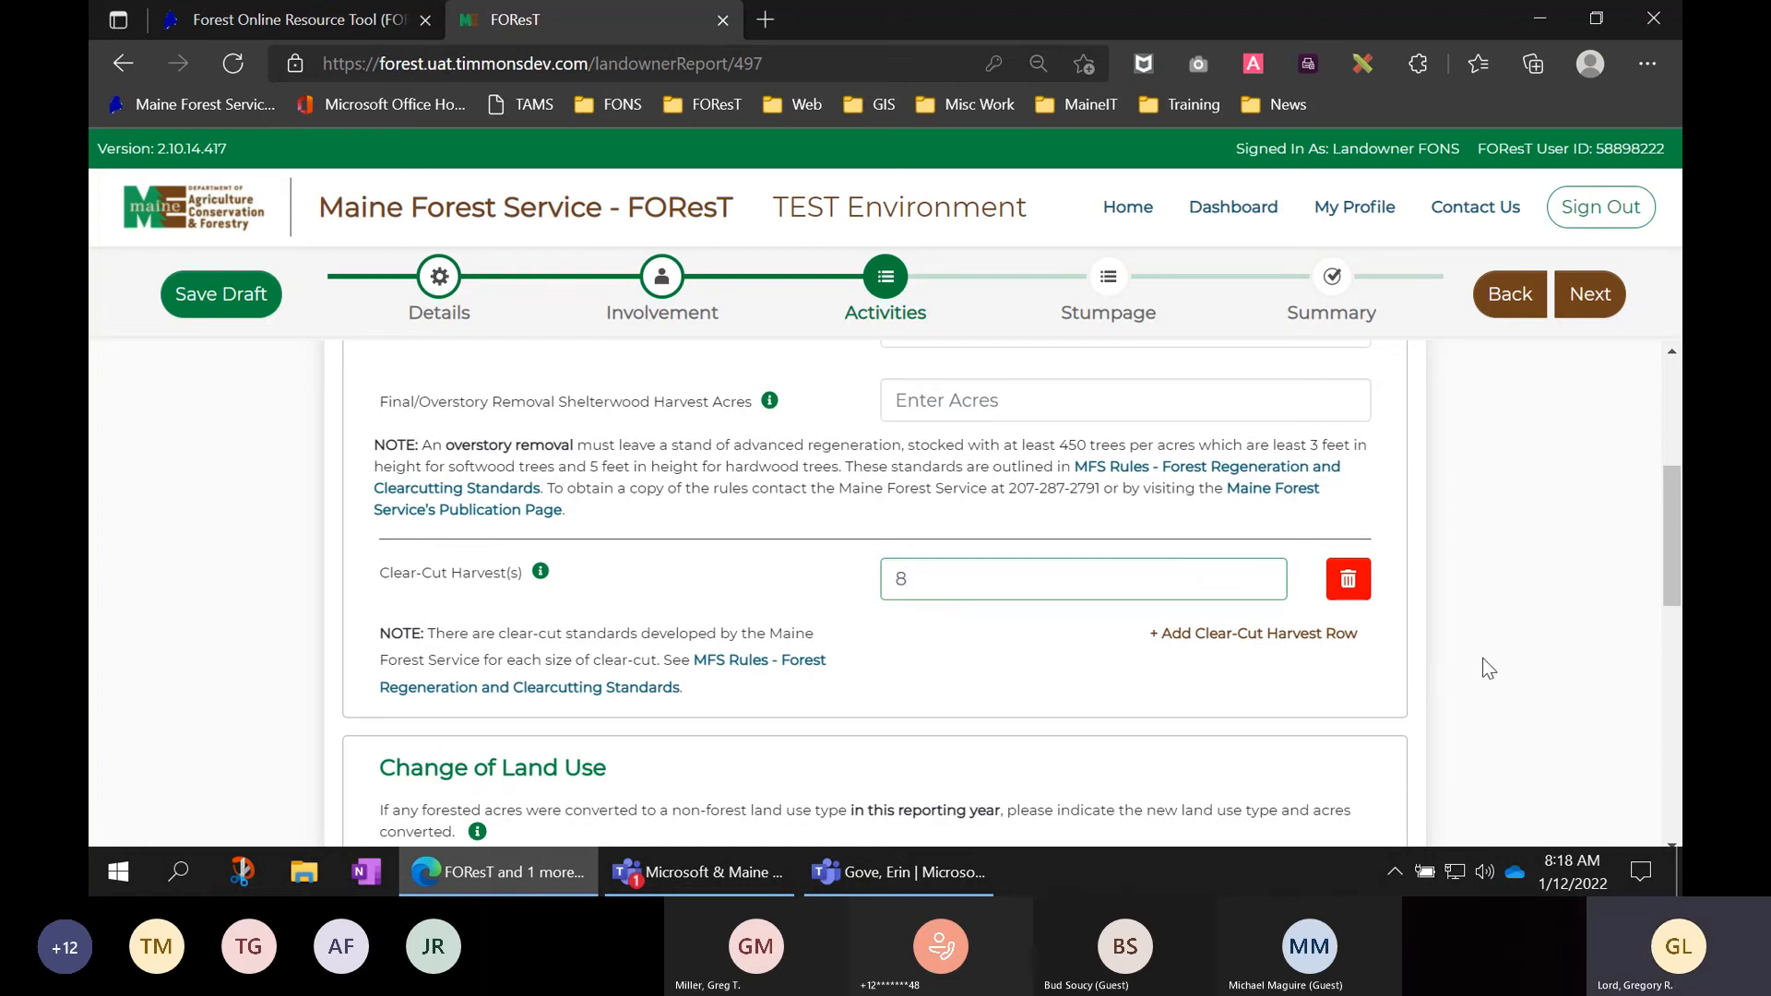
scroll(1482, 657, down, 1)
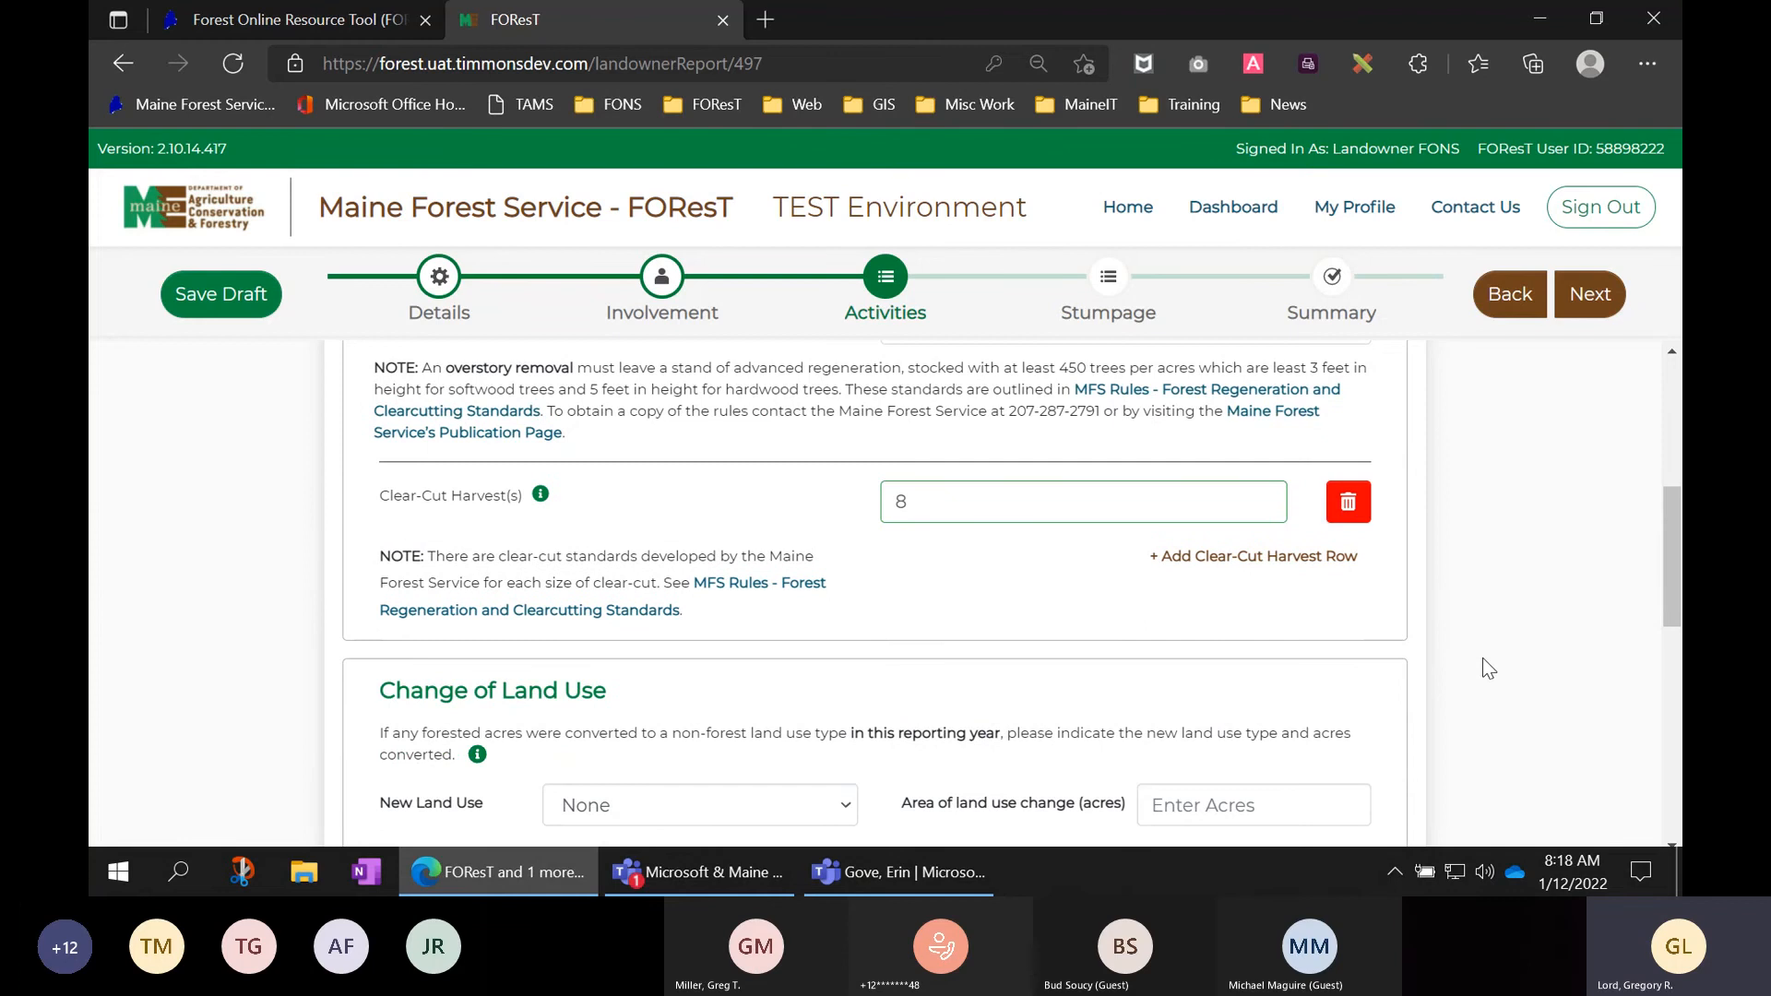
scroll(1481, 657, up, 3)
scroll(1481, 657, up, 1)
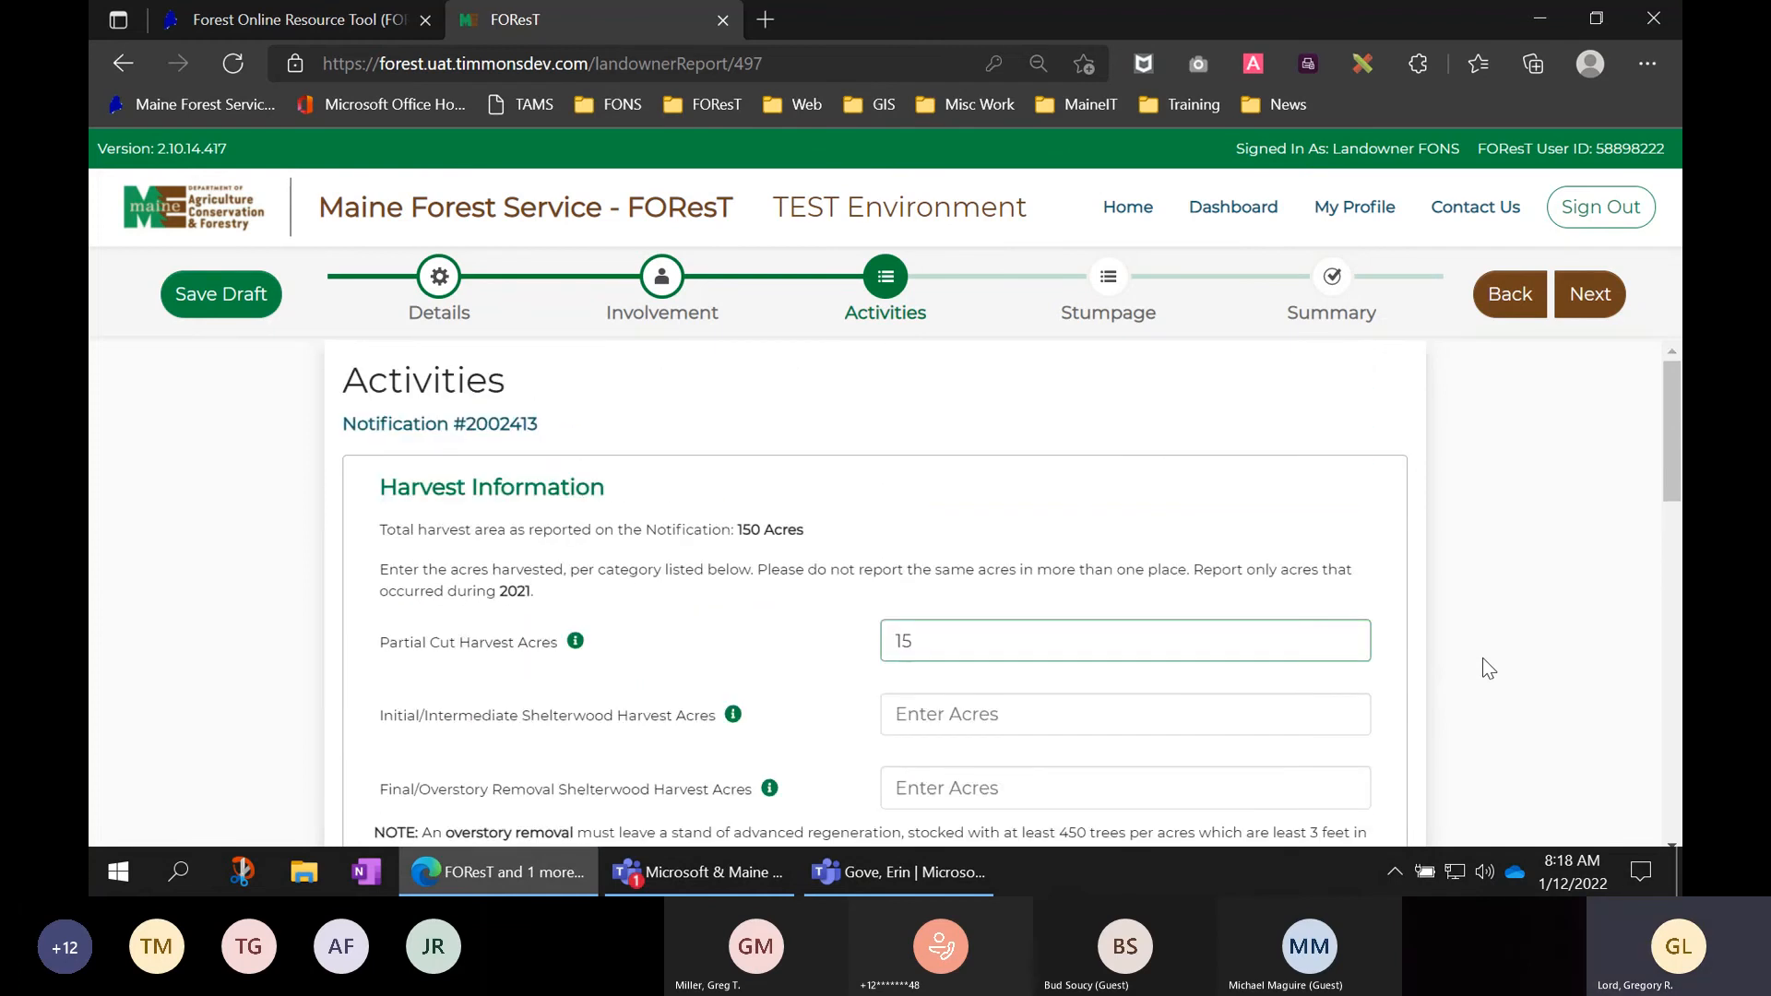
scroll(1482, 657, down, 2)
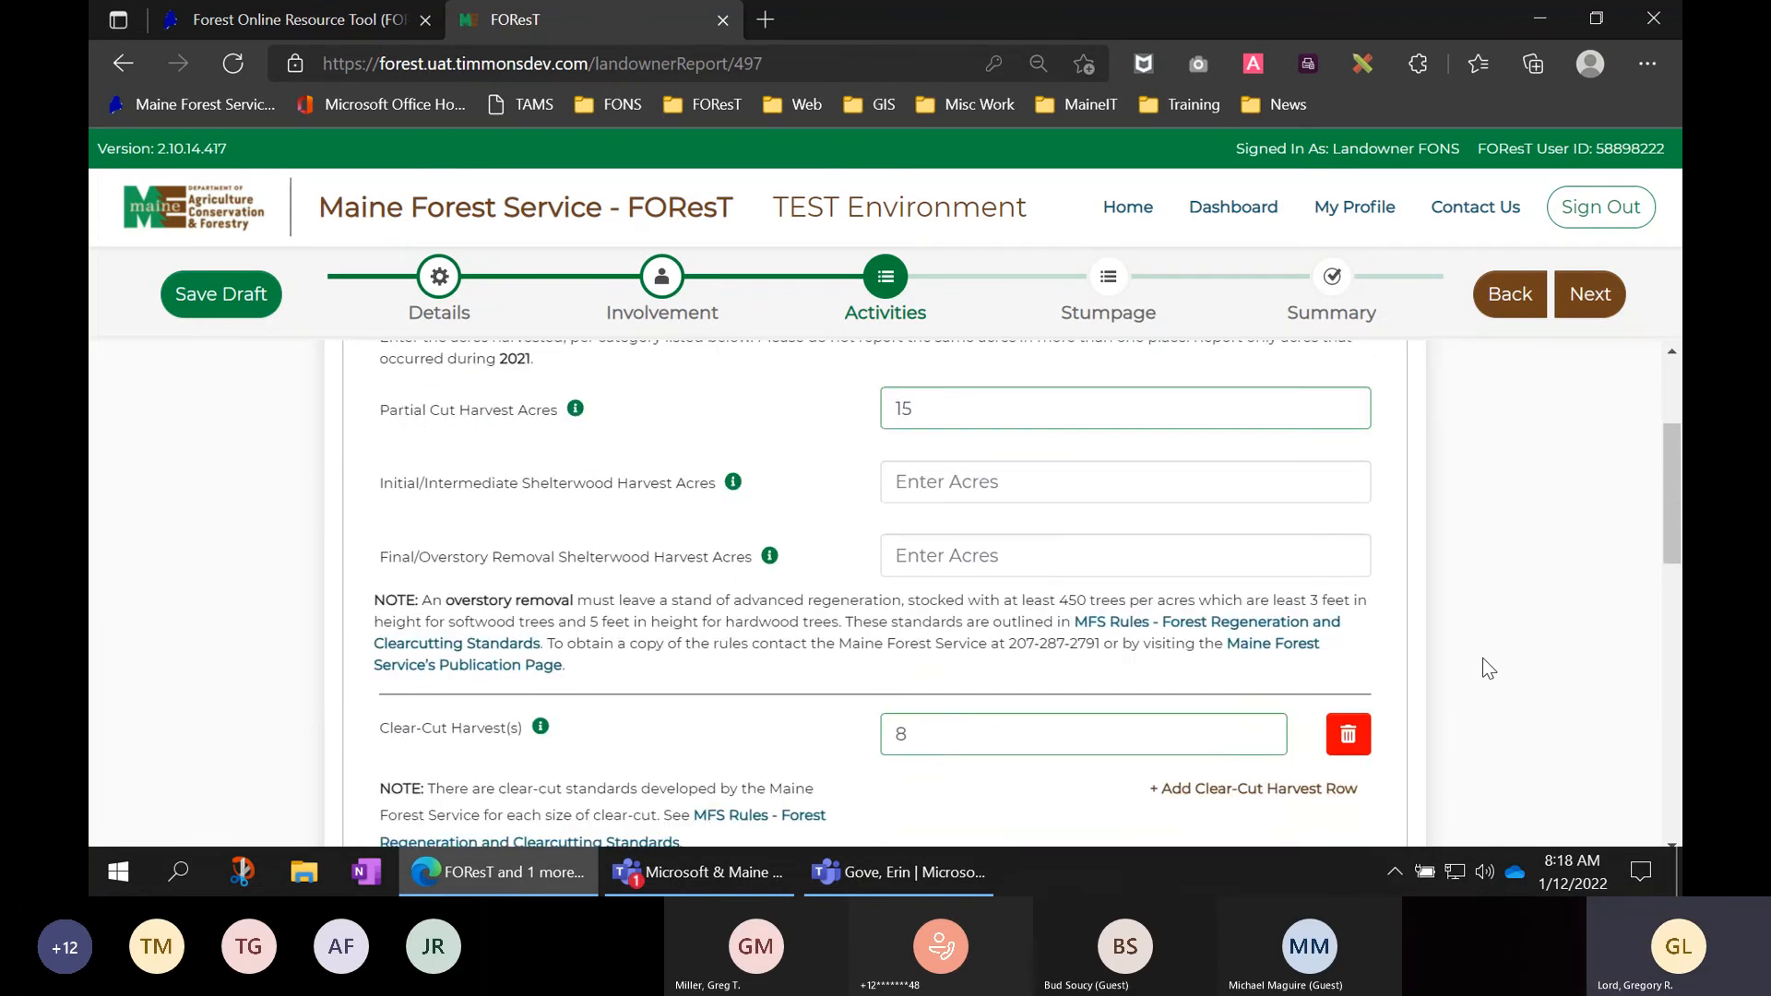
scroll(1481, 656, down, 3)
scroll(1481, 657, down, 2)
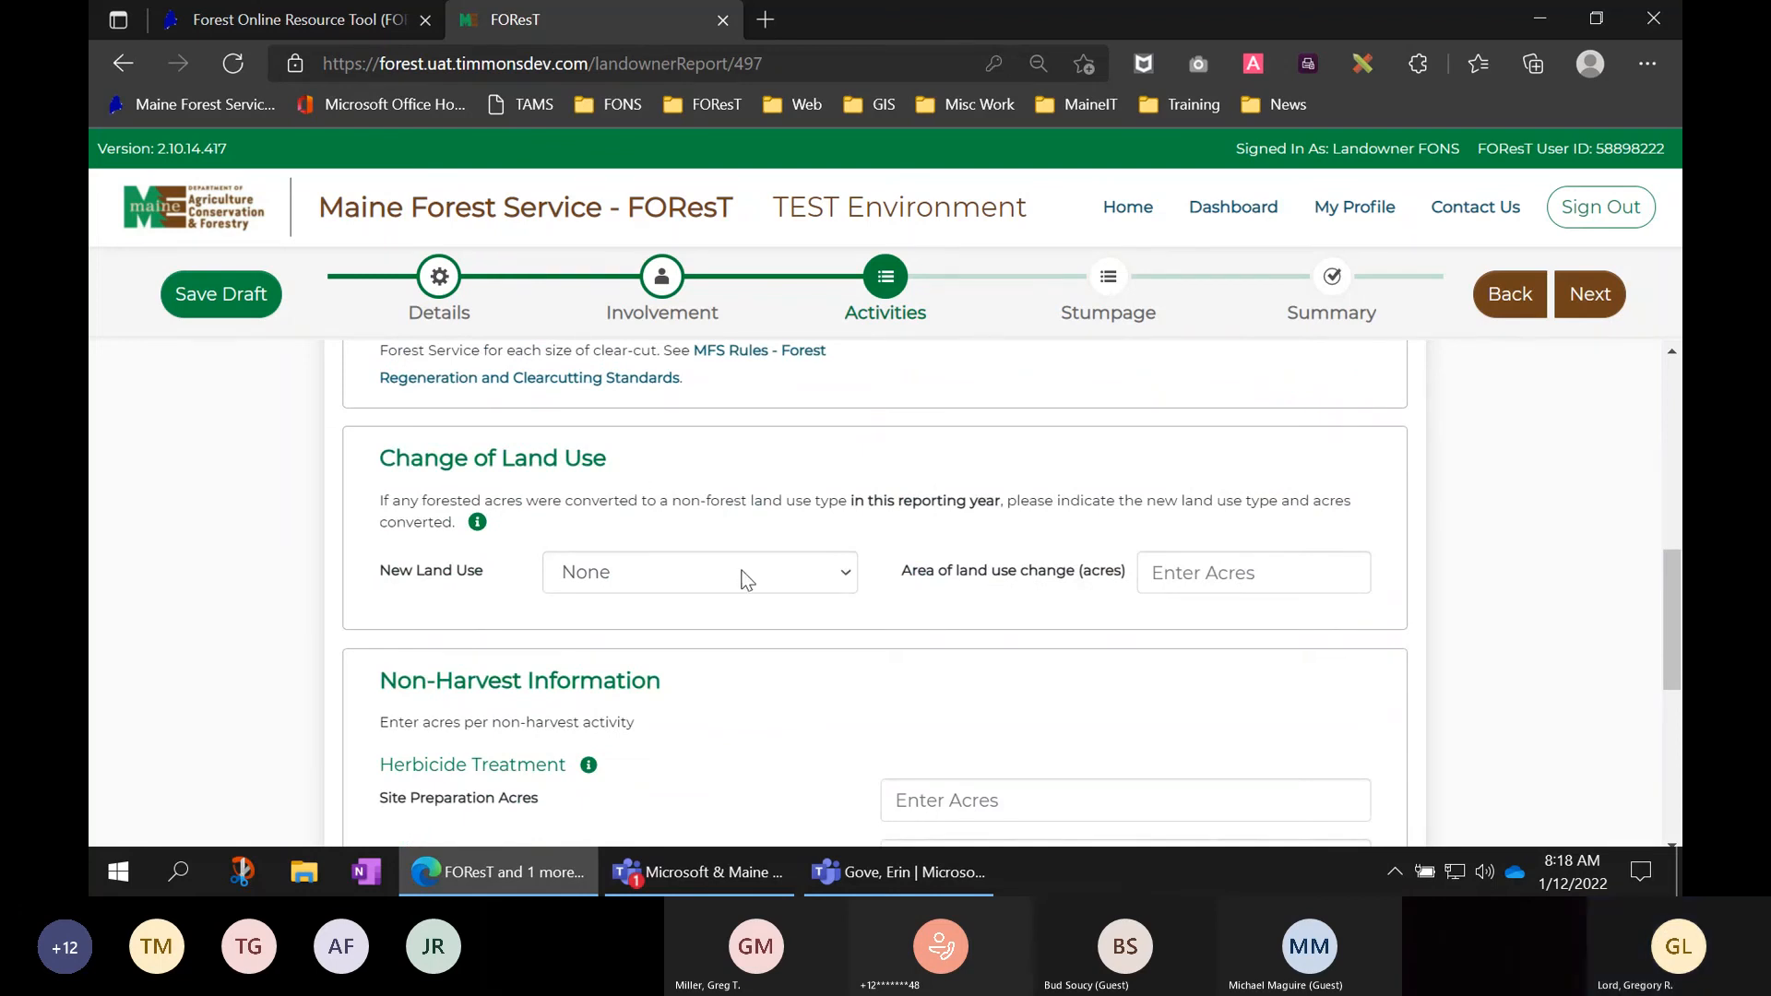
- Record a 1-acre change of land use to Residential, then scroll toward Non-Harvest Information
click(773, 572)
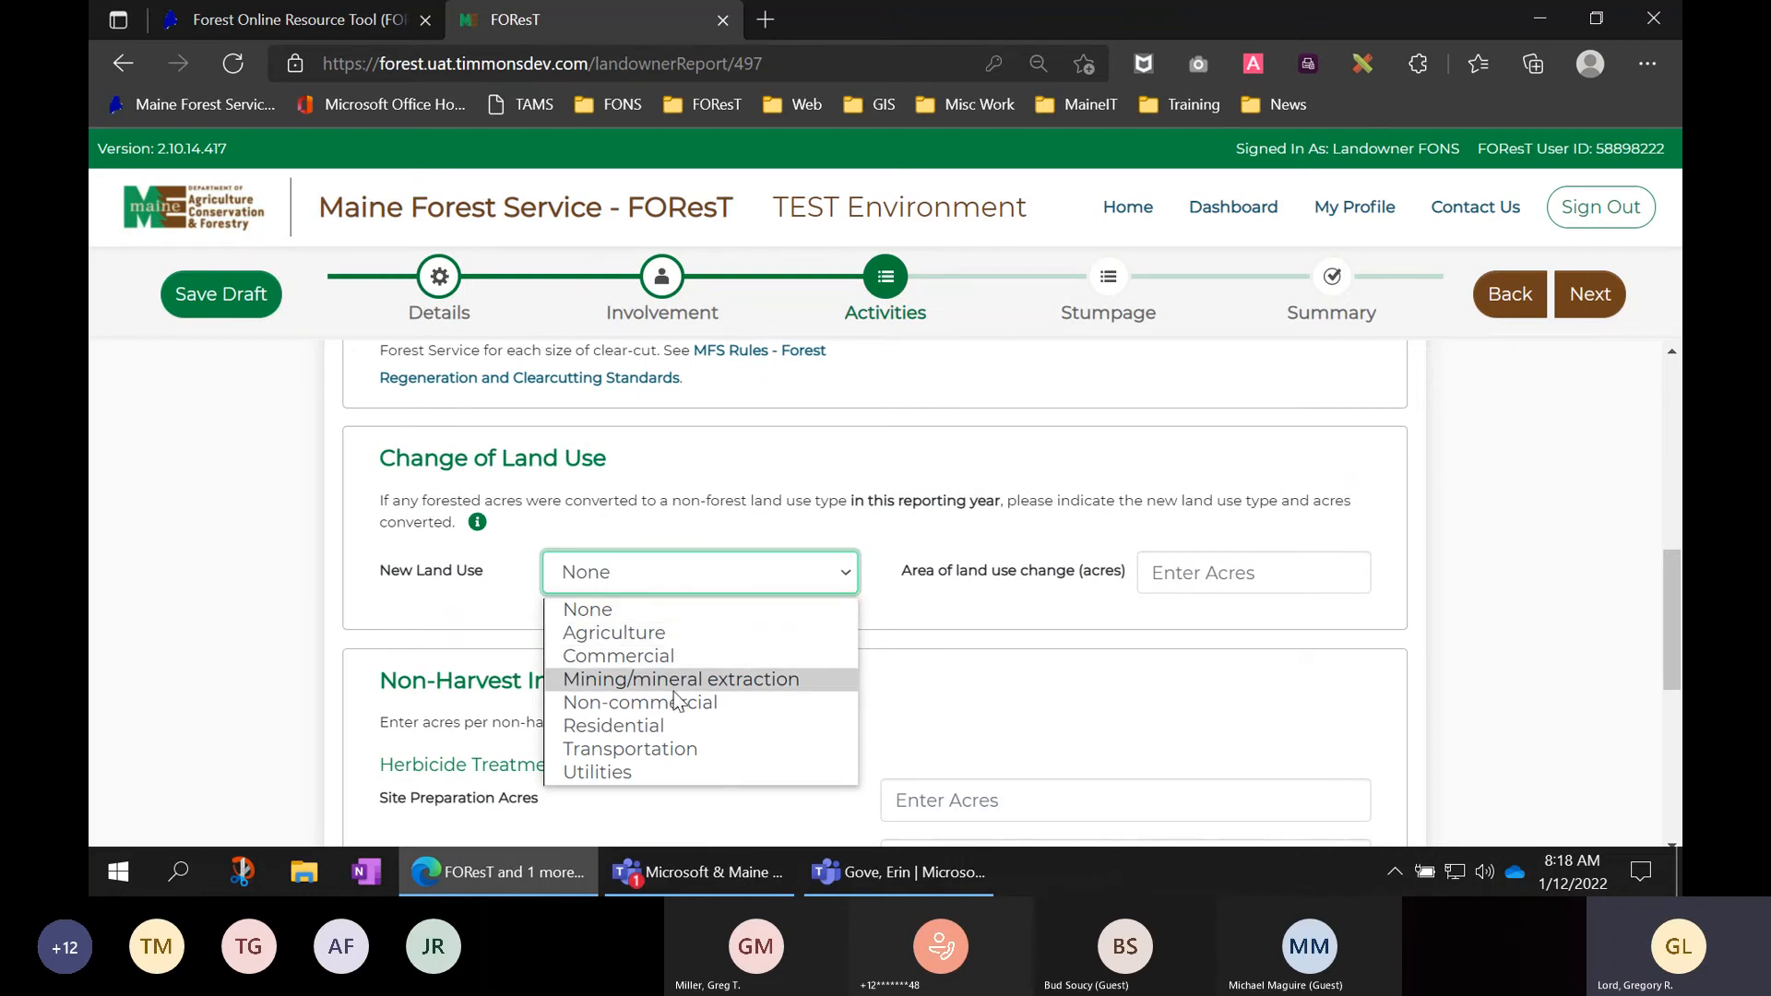
click(652, 735)
click(1190, 575)
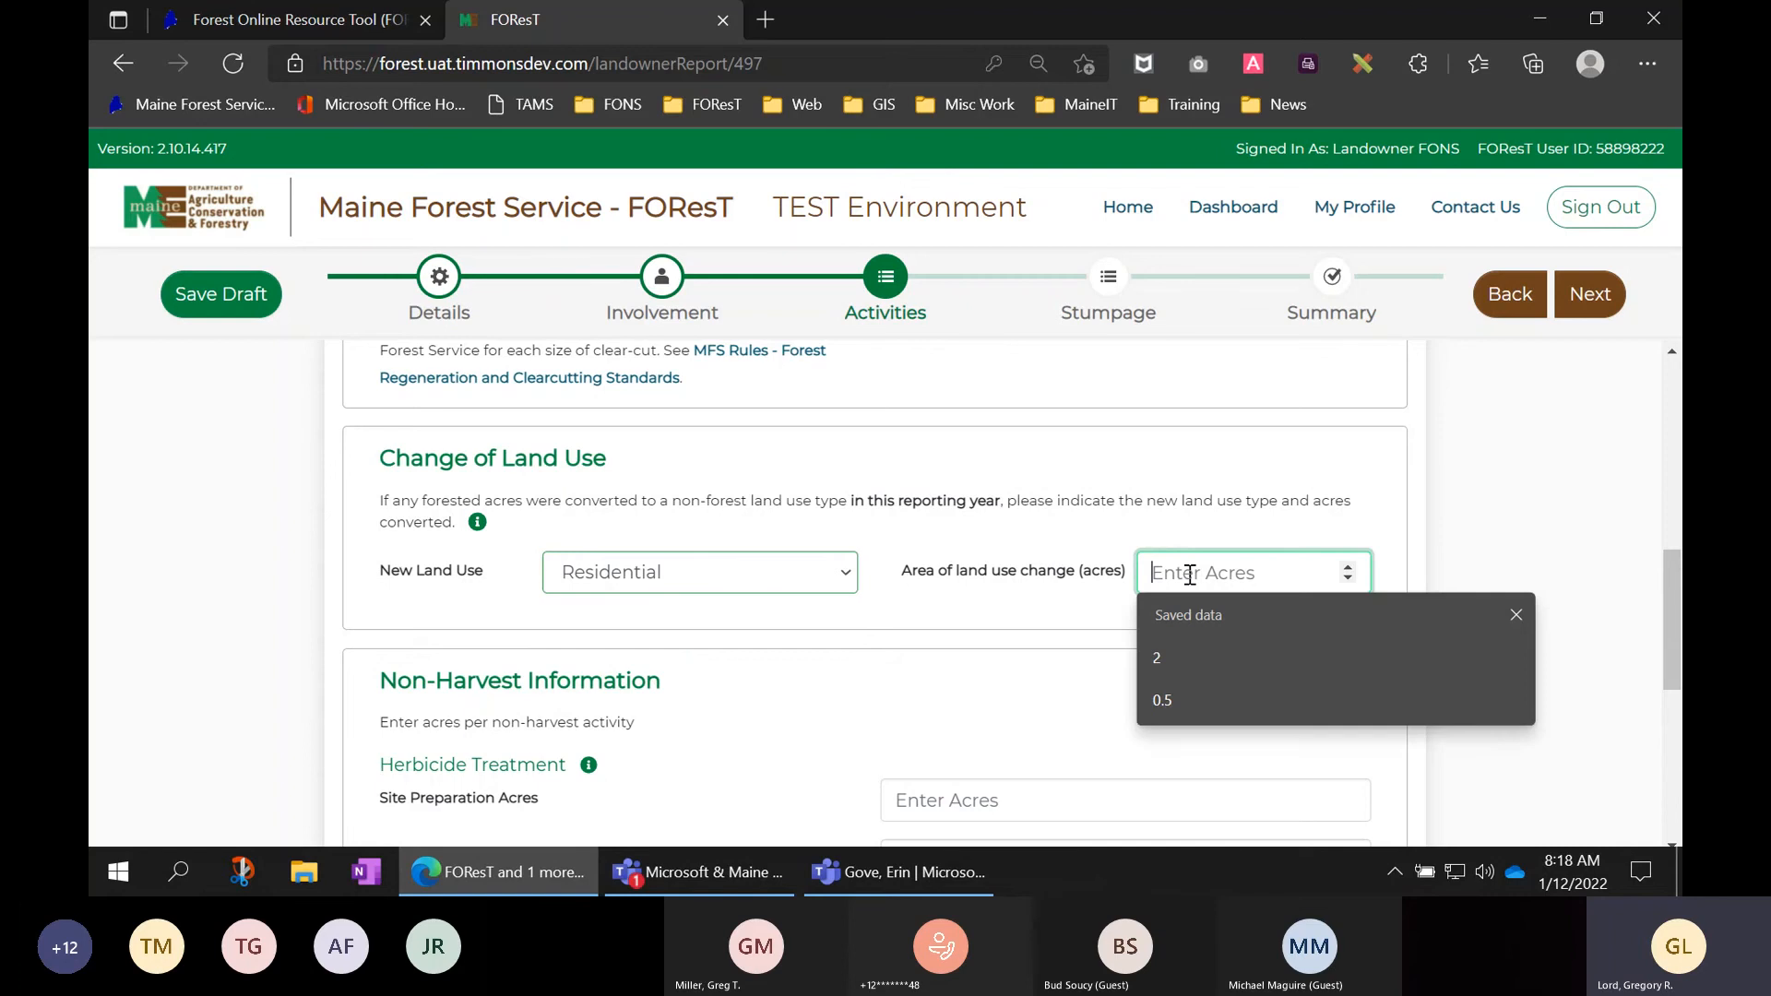
text(1)
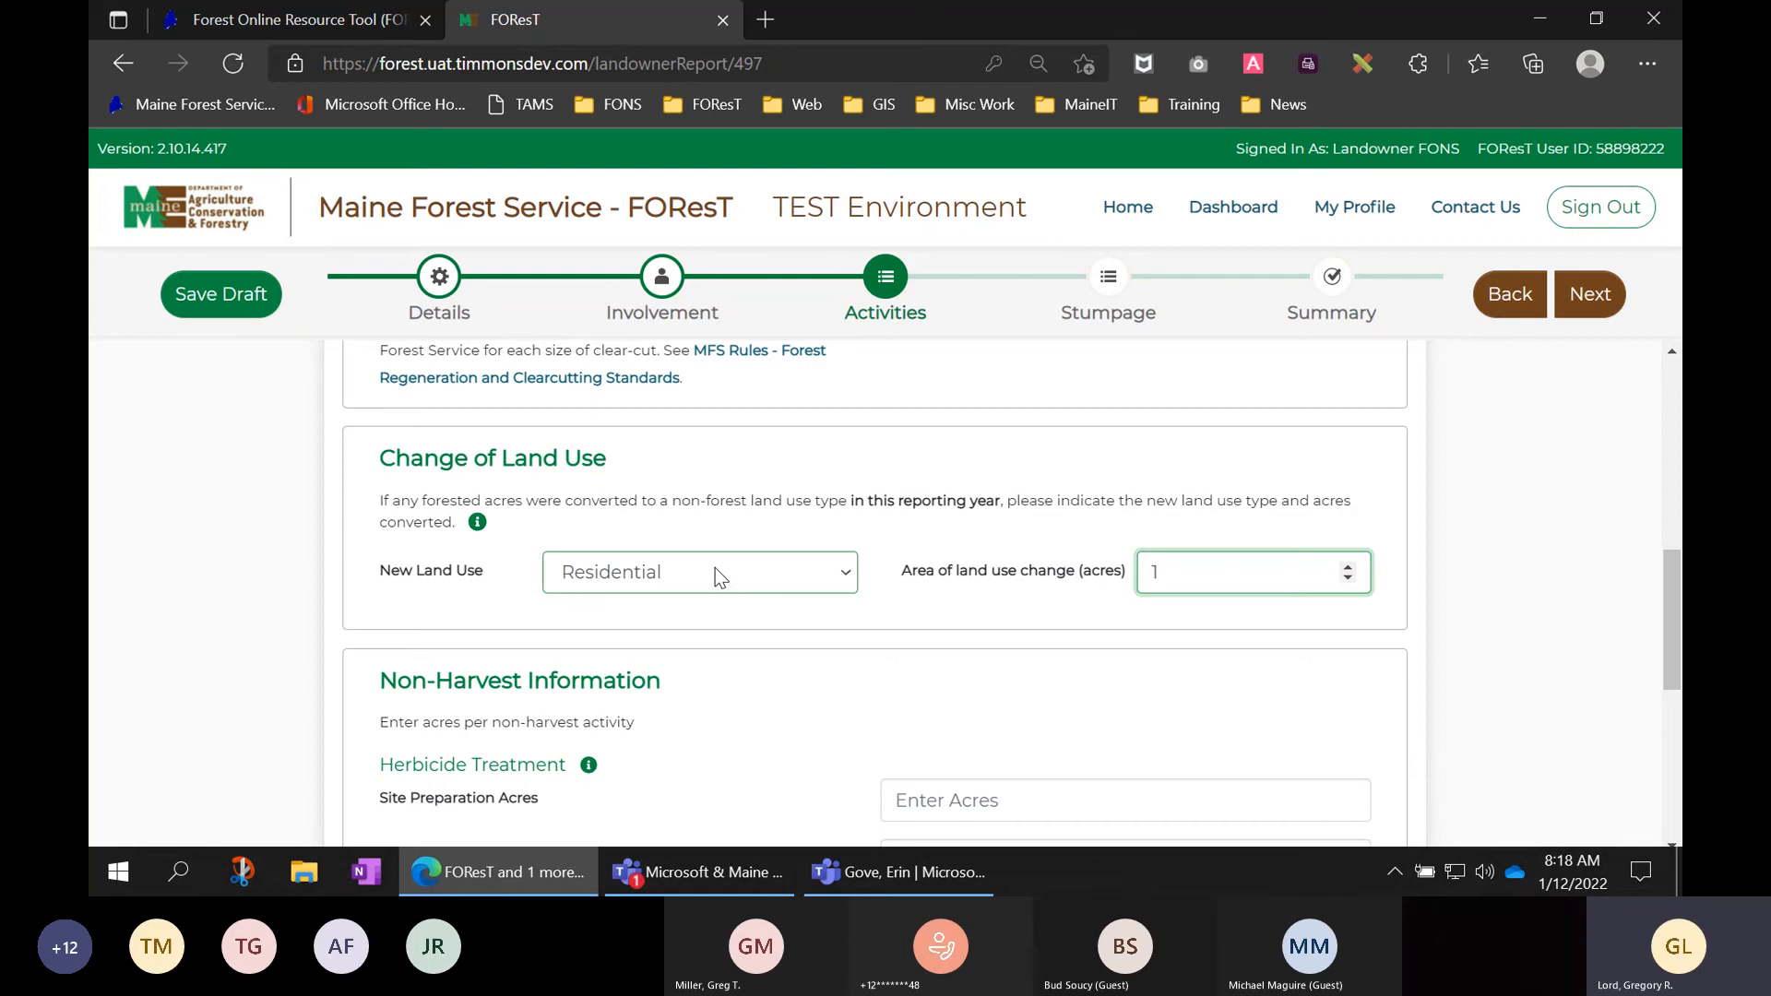
scroll(970, 600, down, 2)
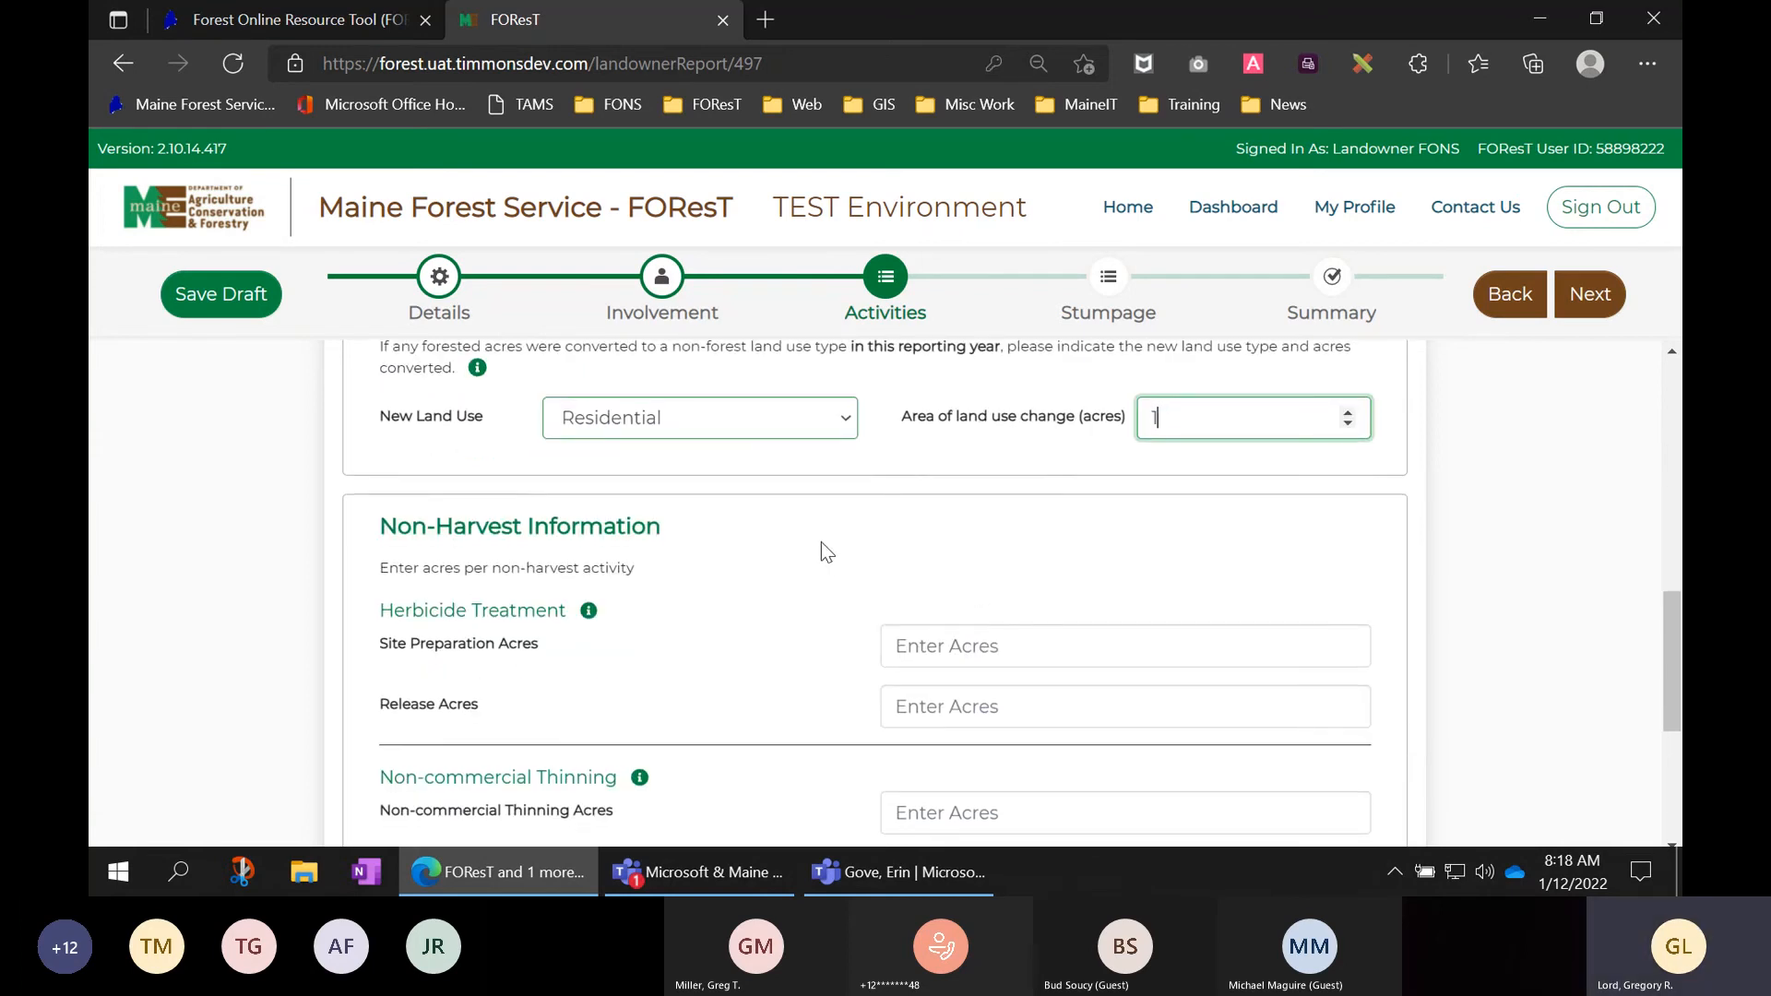
scroll(821, 542, down, 1)
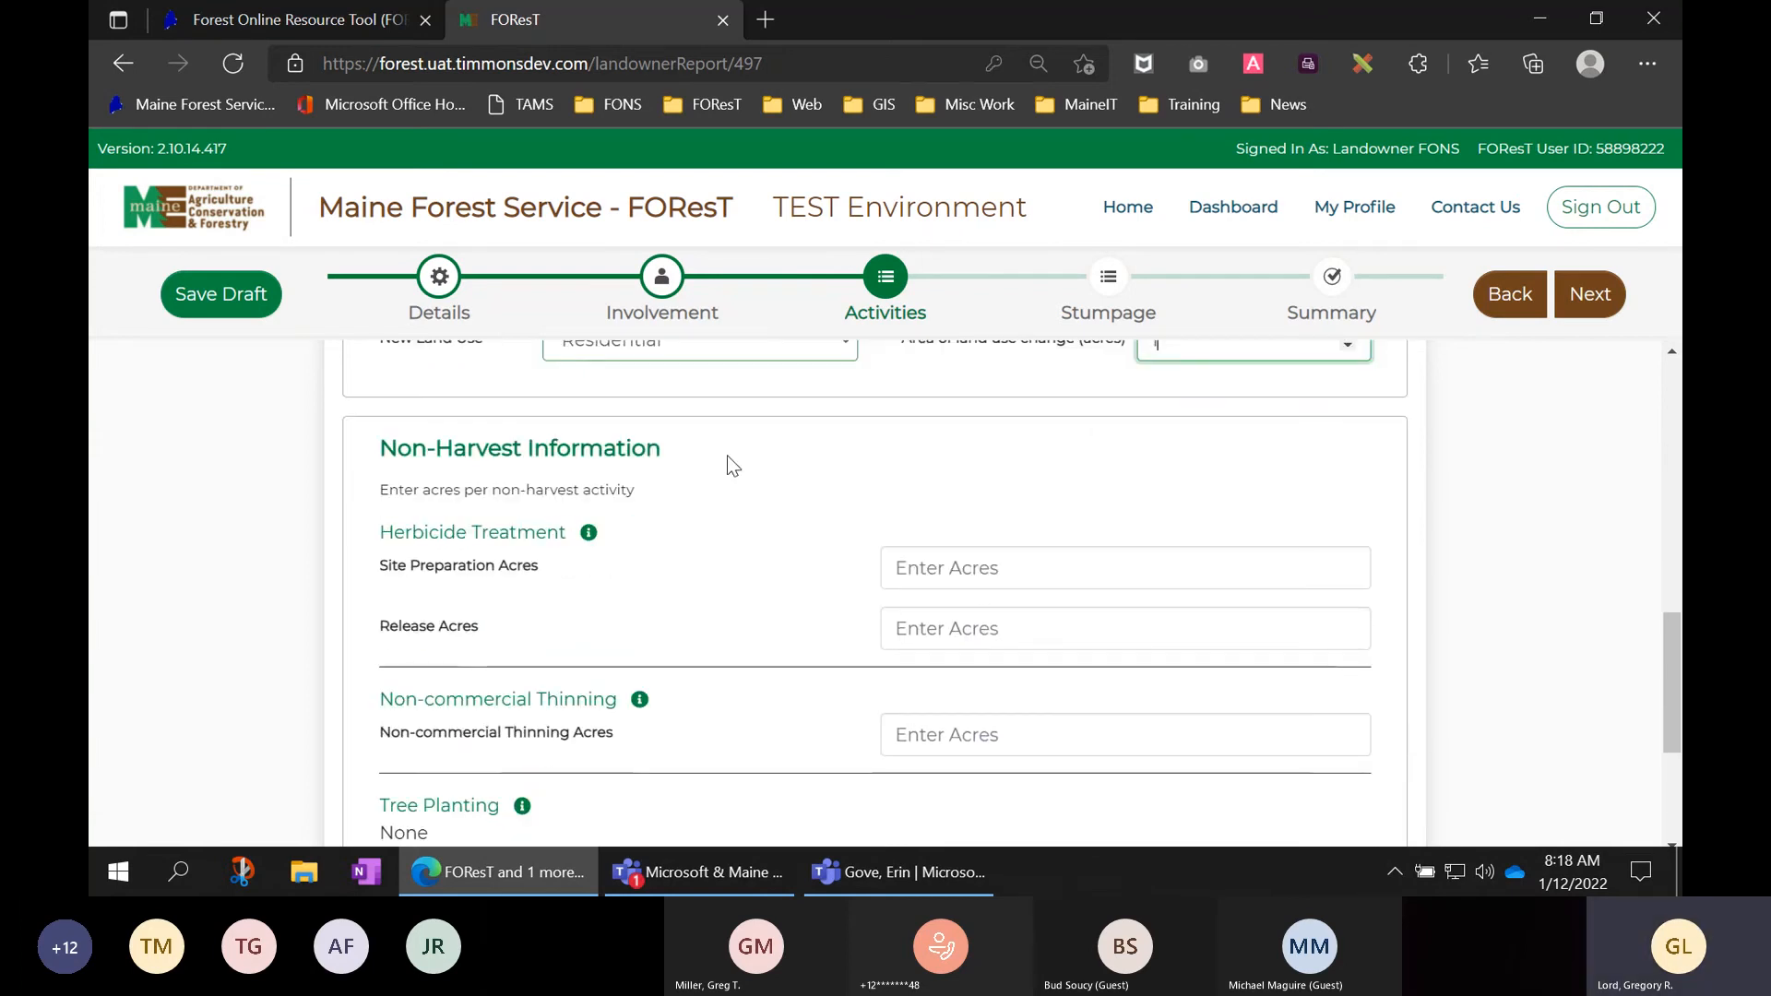
scroll(709, 459, down, 2)
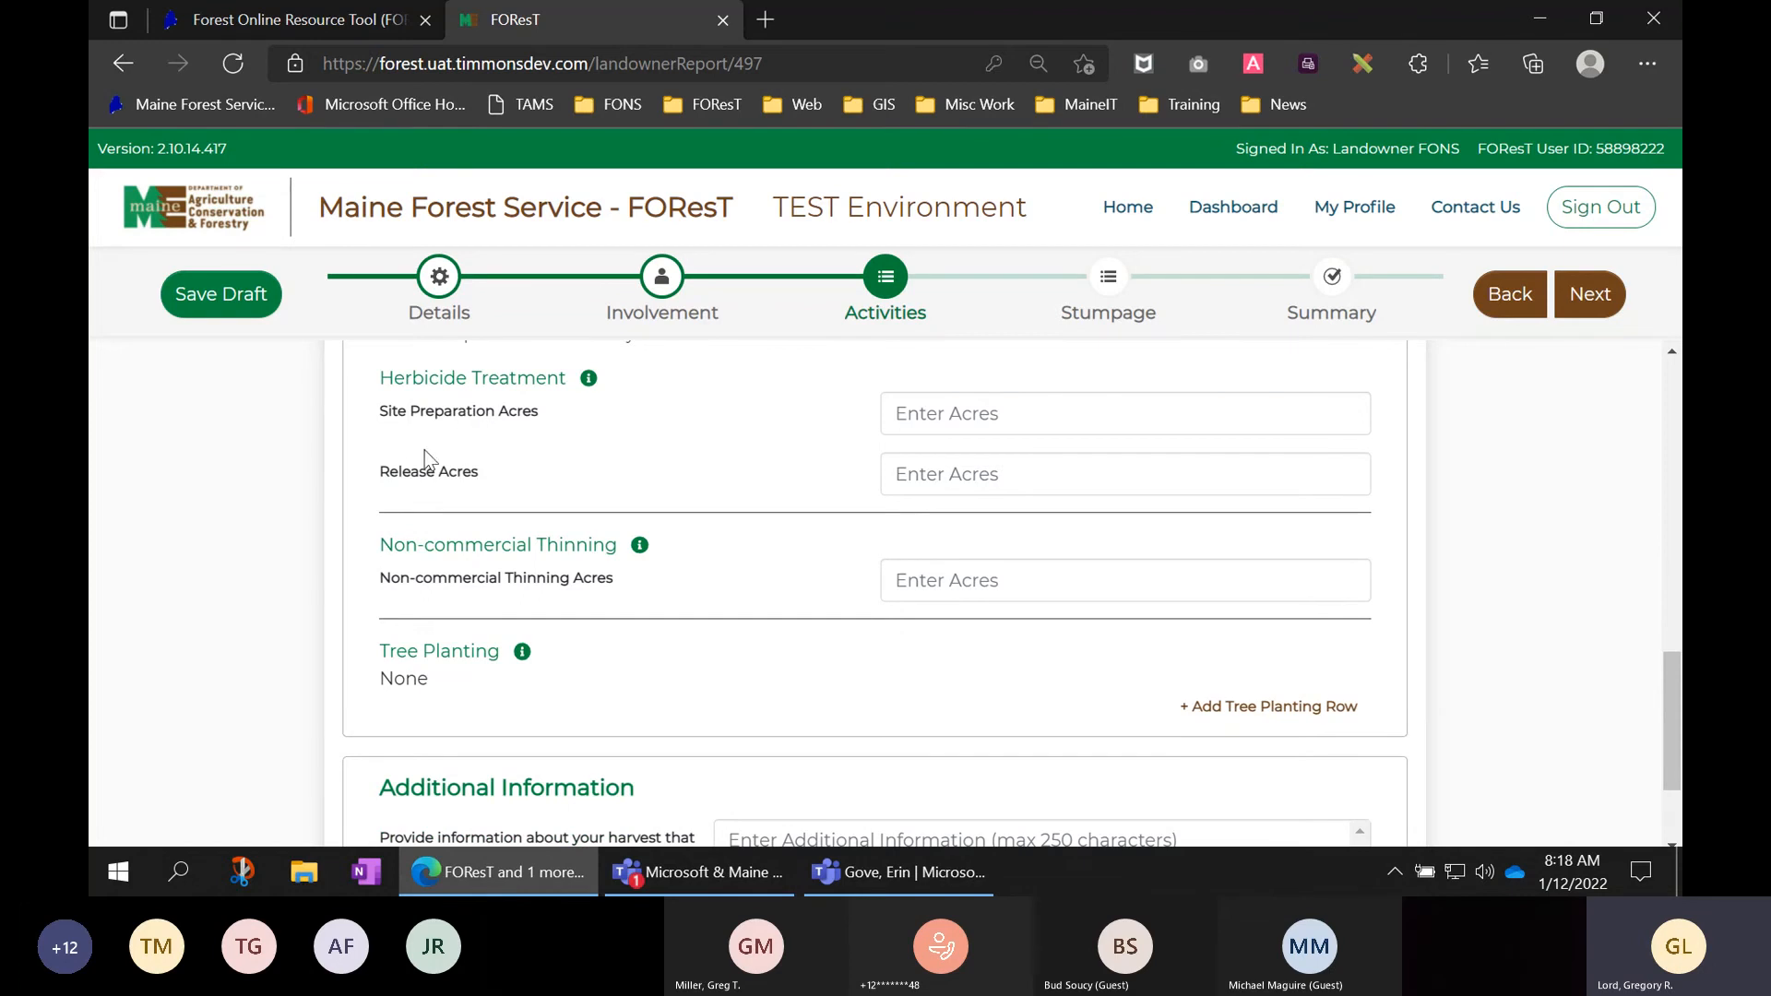
mouse_move(588, 379)
click(1287, 709)
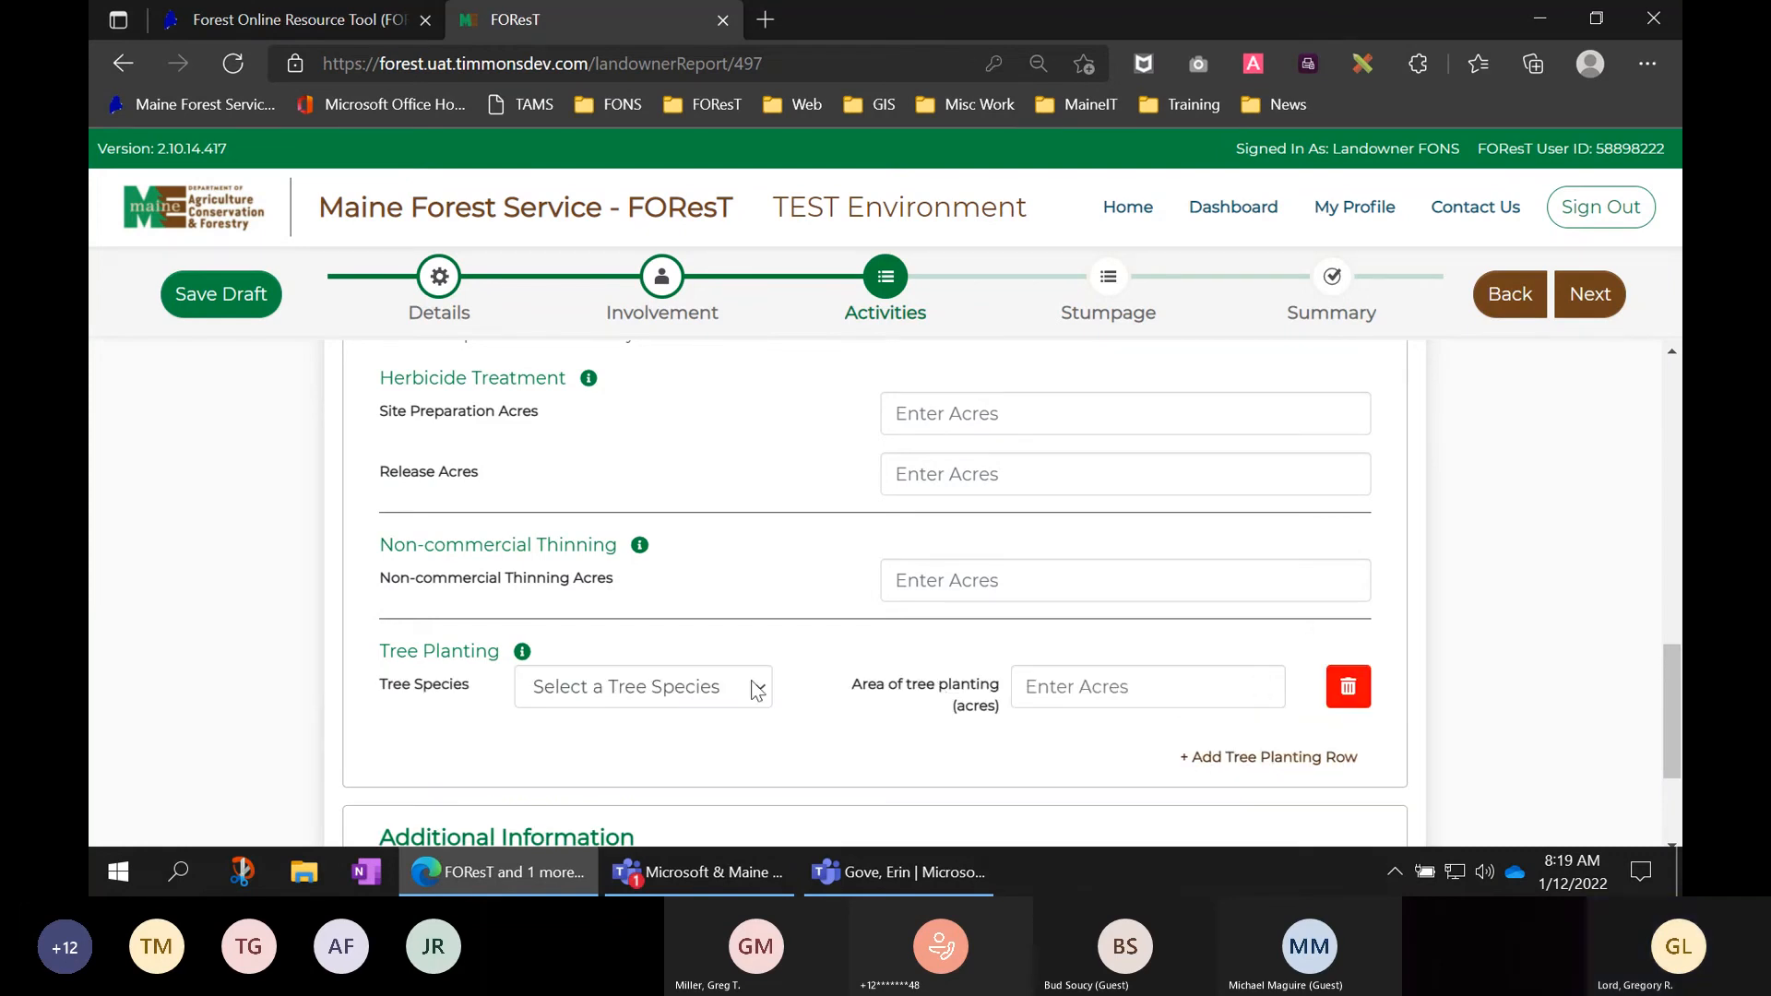
click(660, 693)
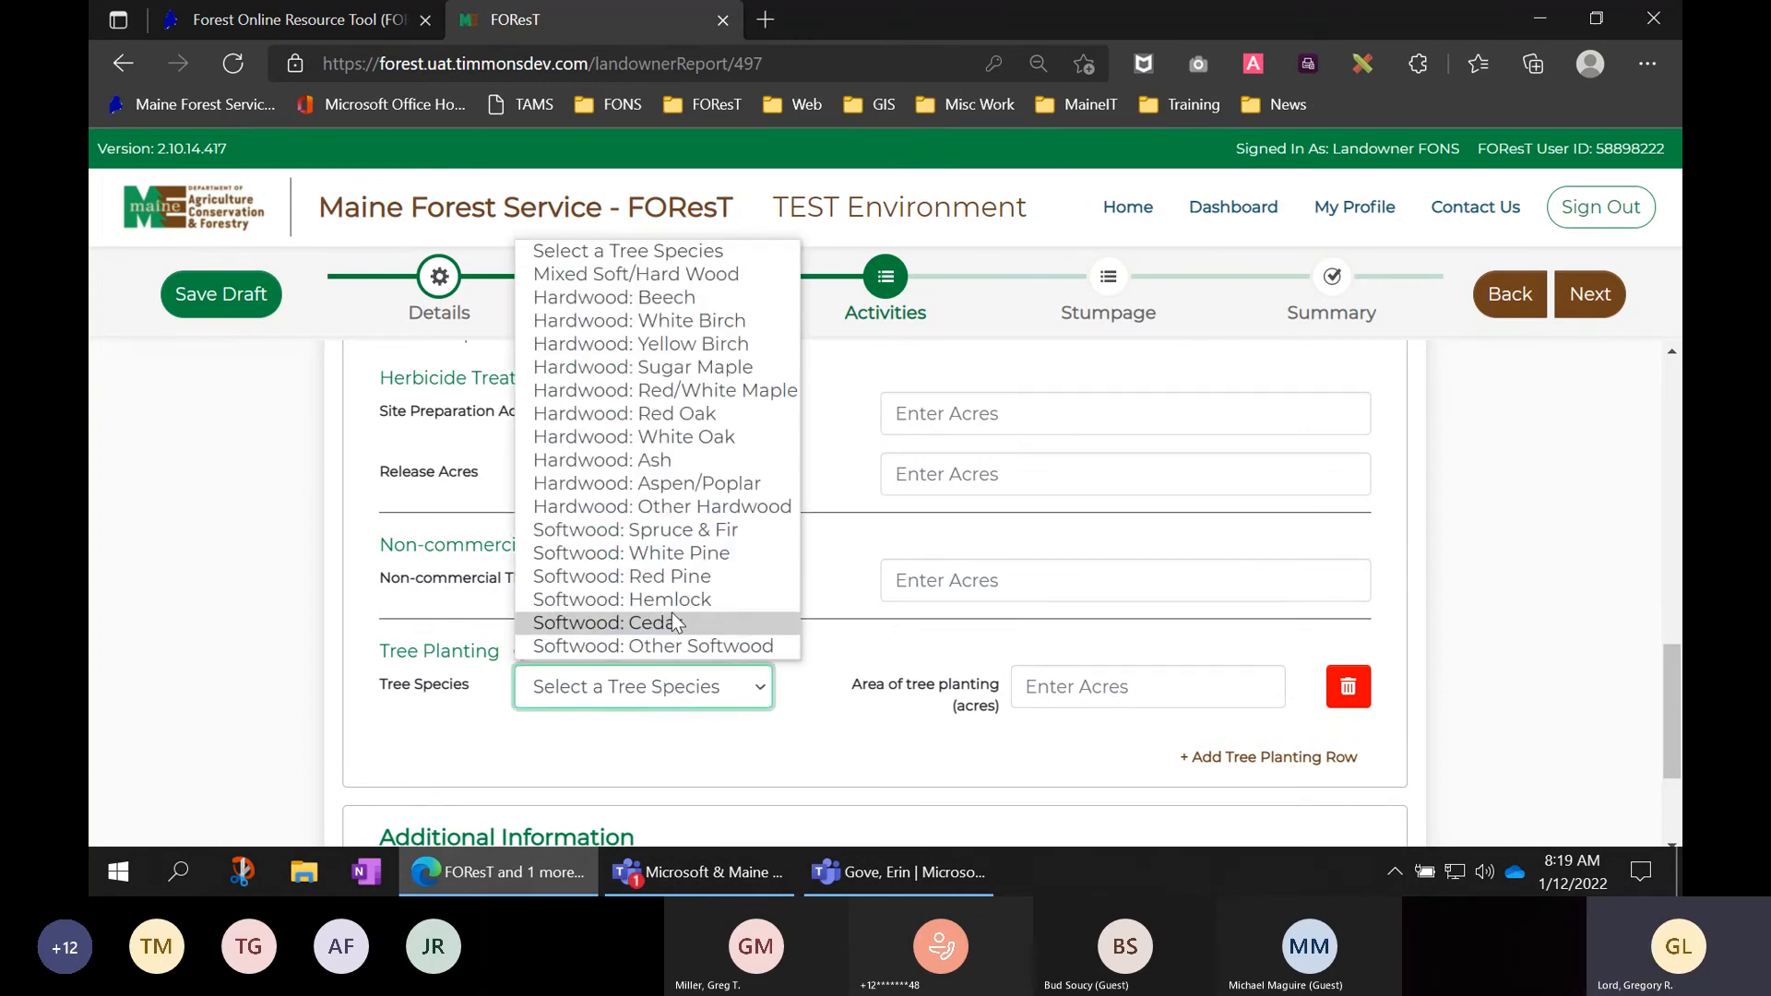
click(674, 557)
click(1078, 683)
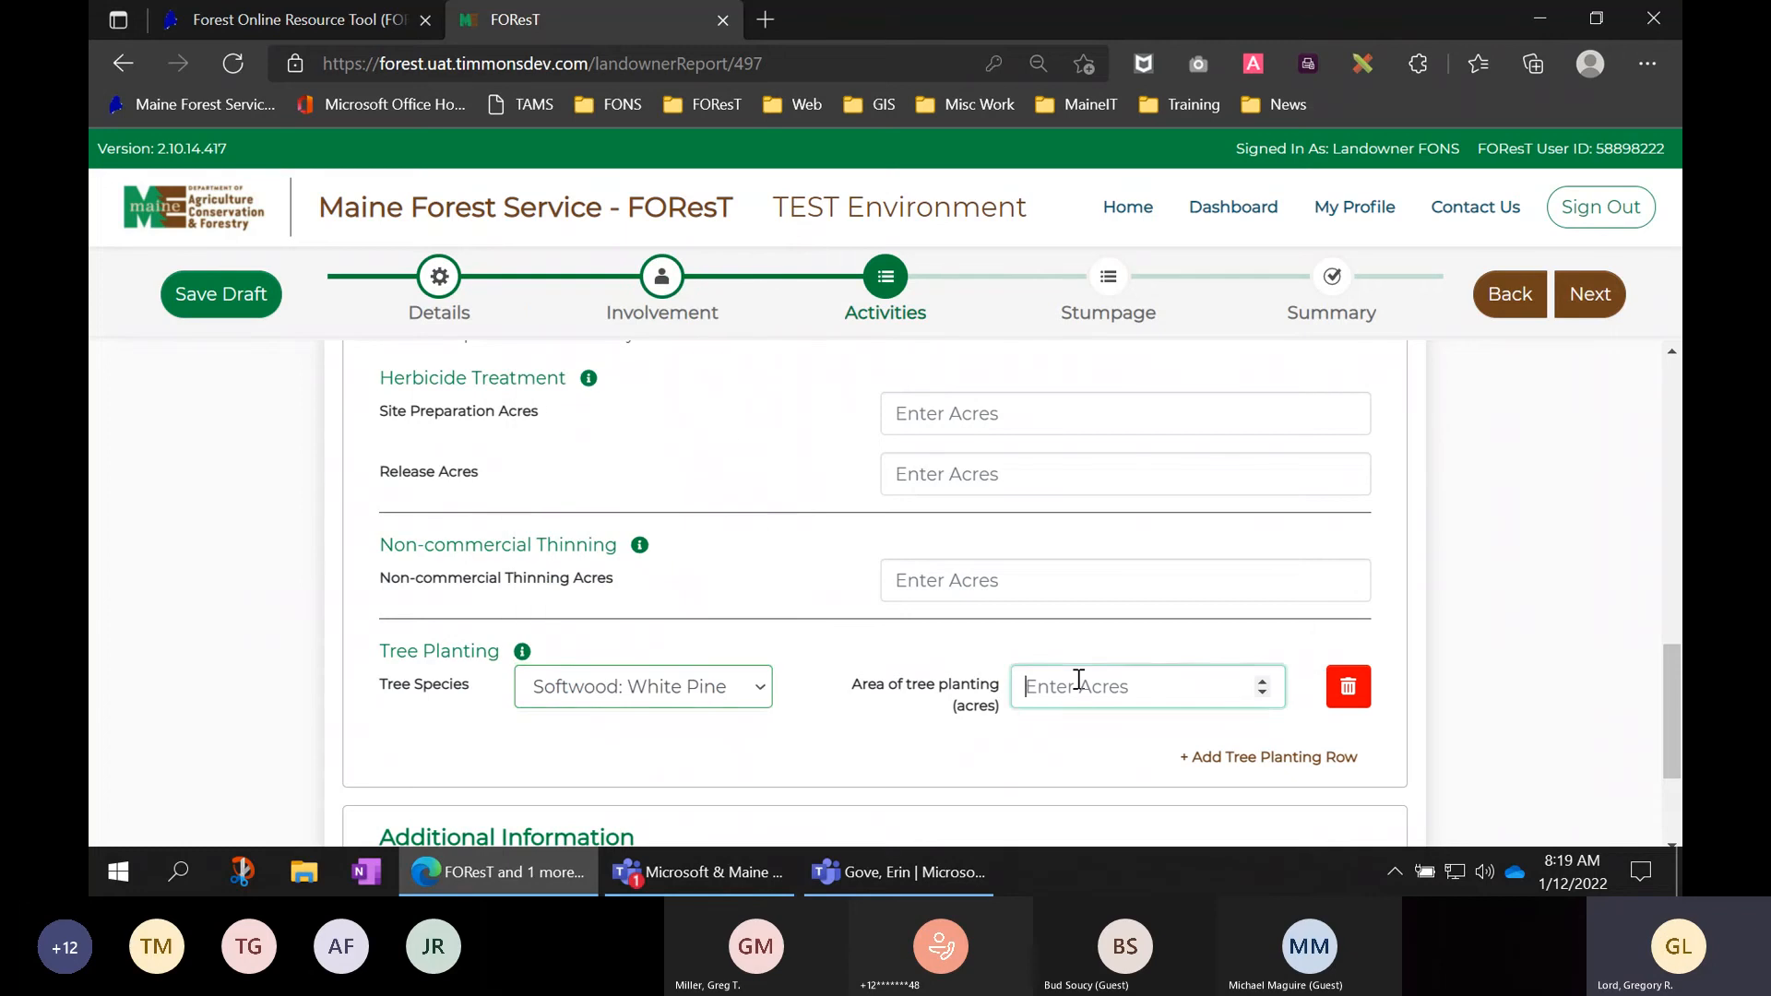
text(5)
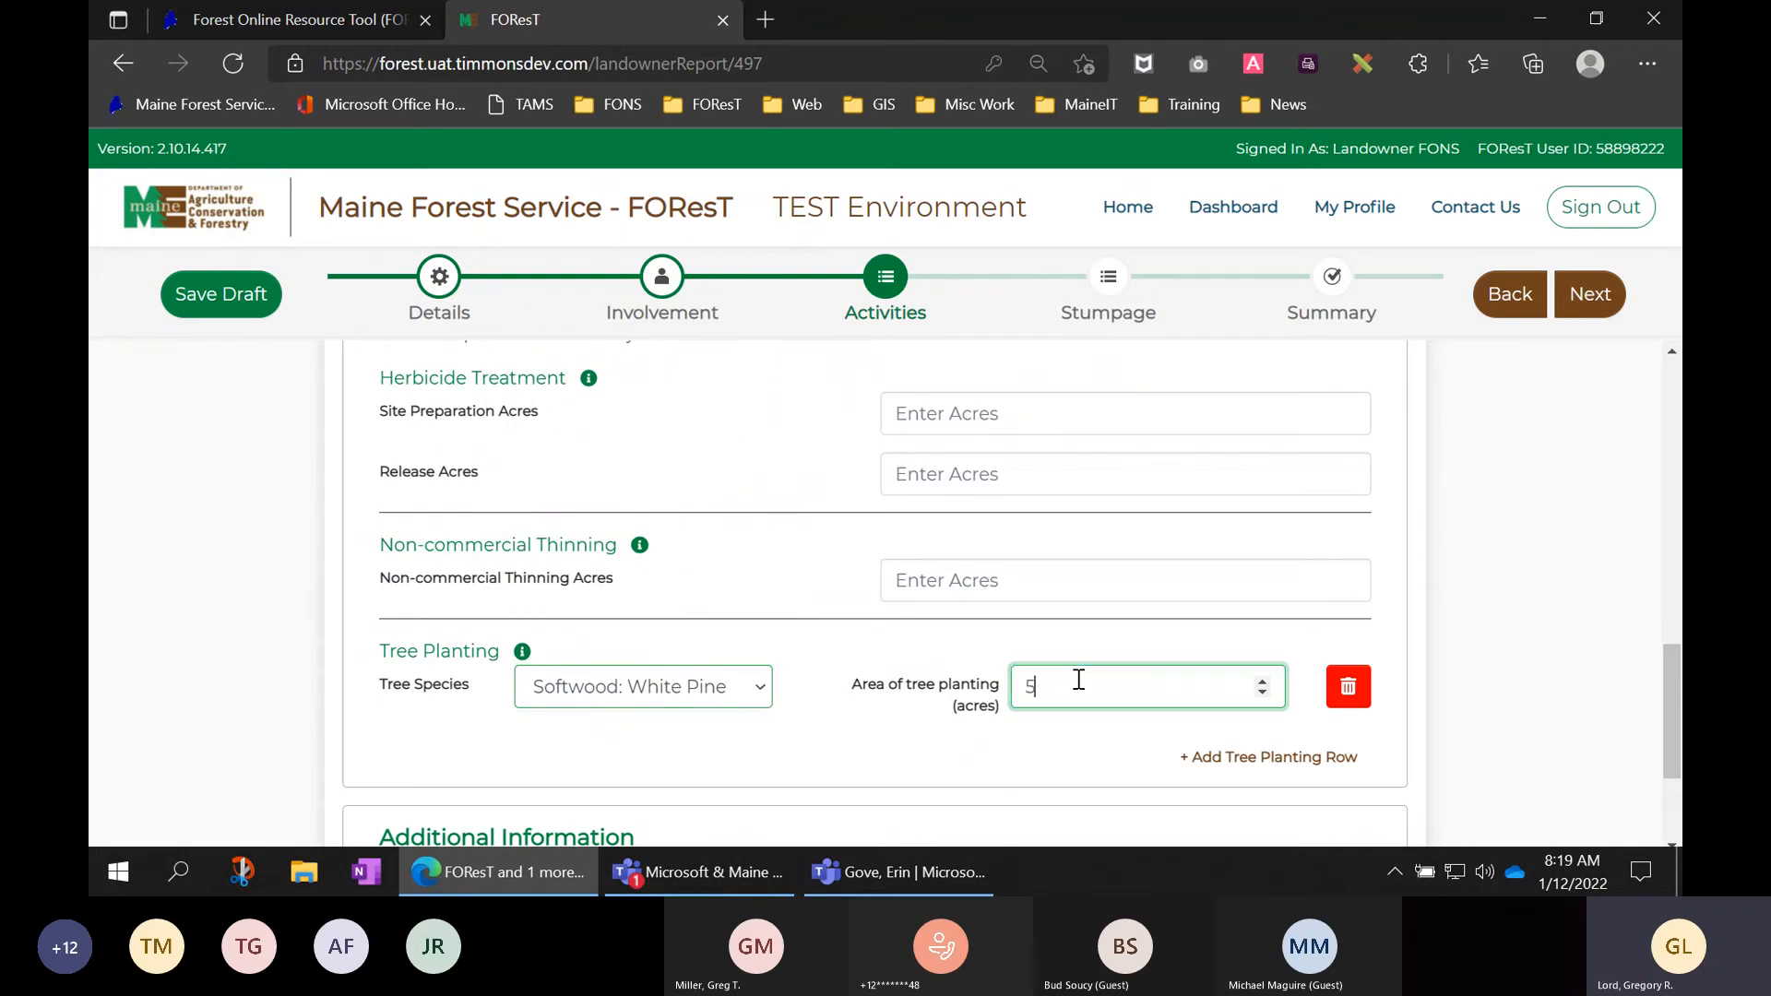
click(1504, 719)
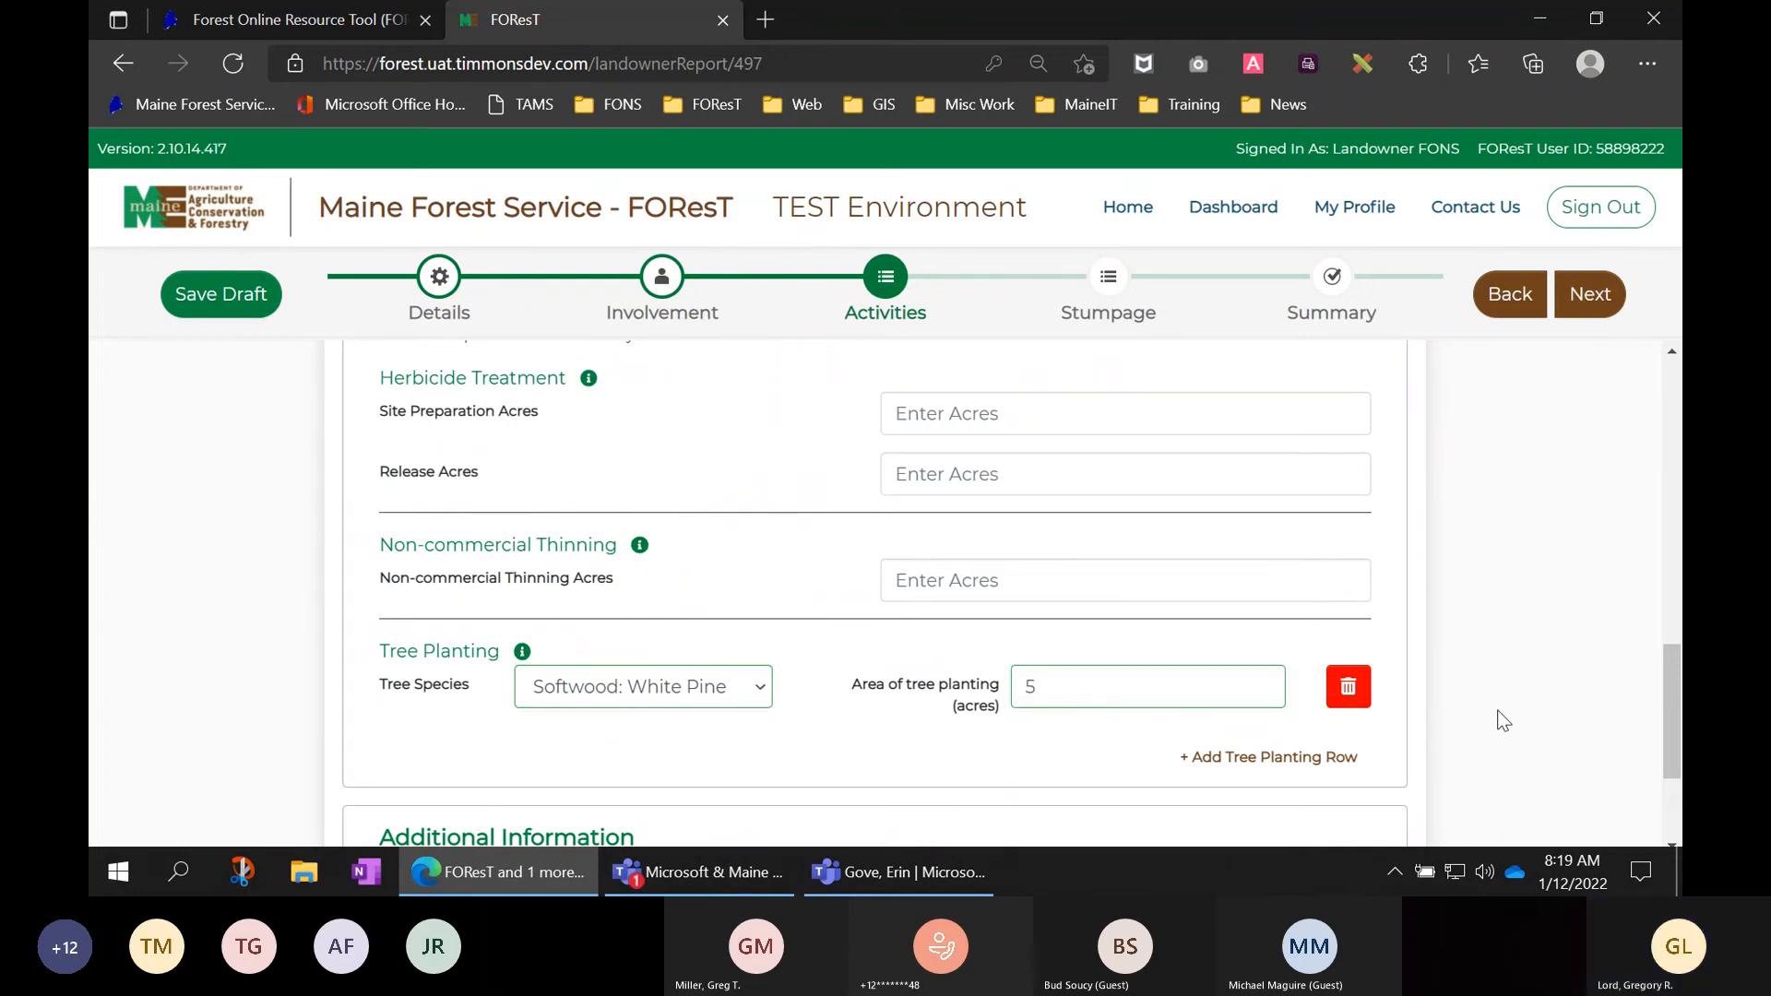
click(1348, 691)
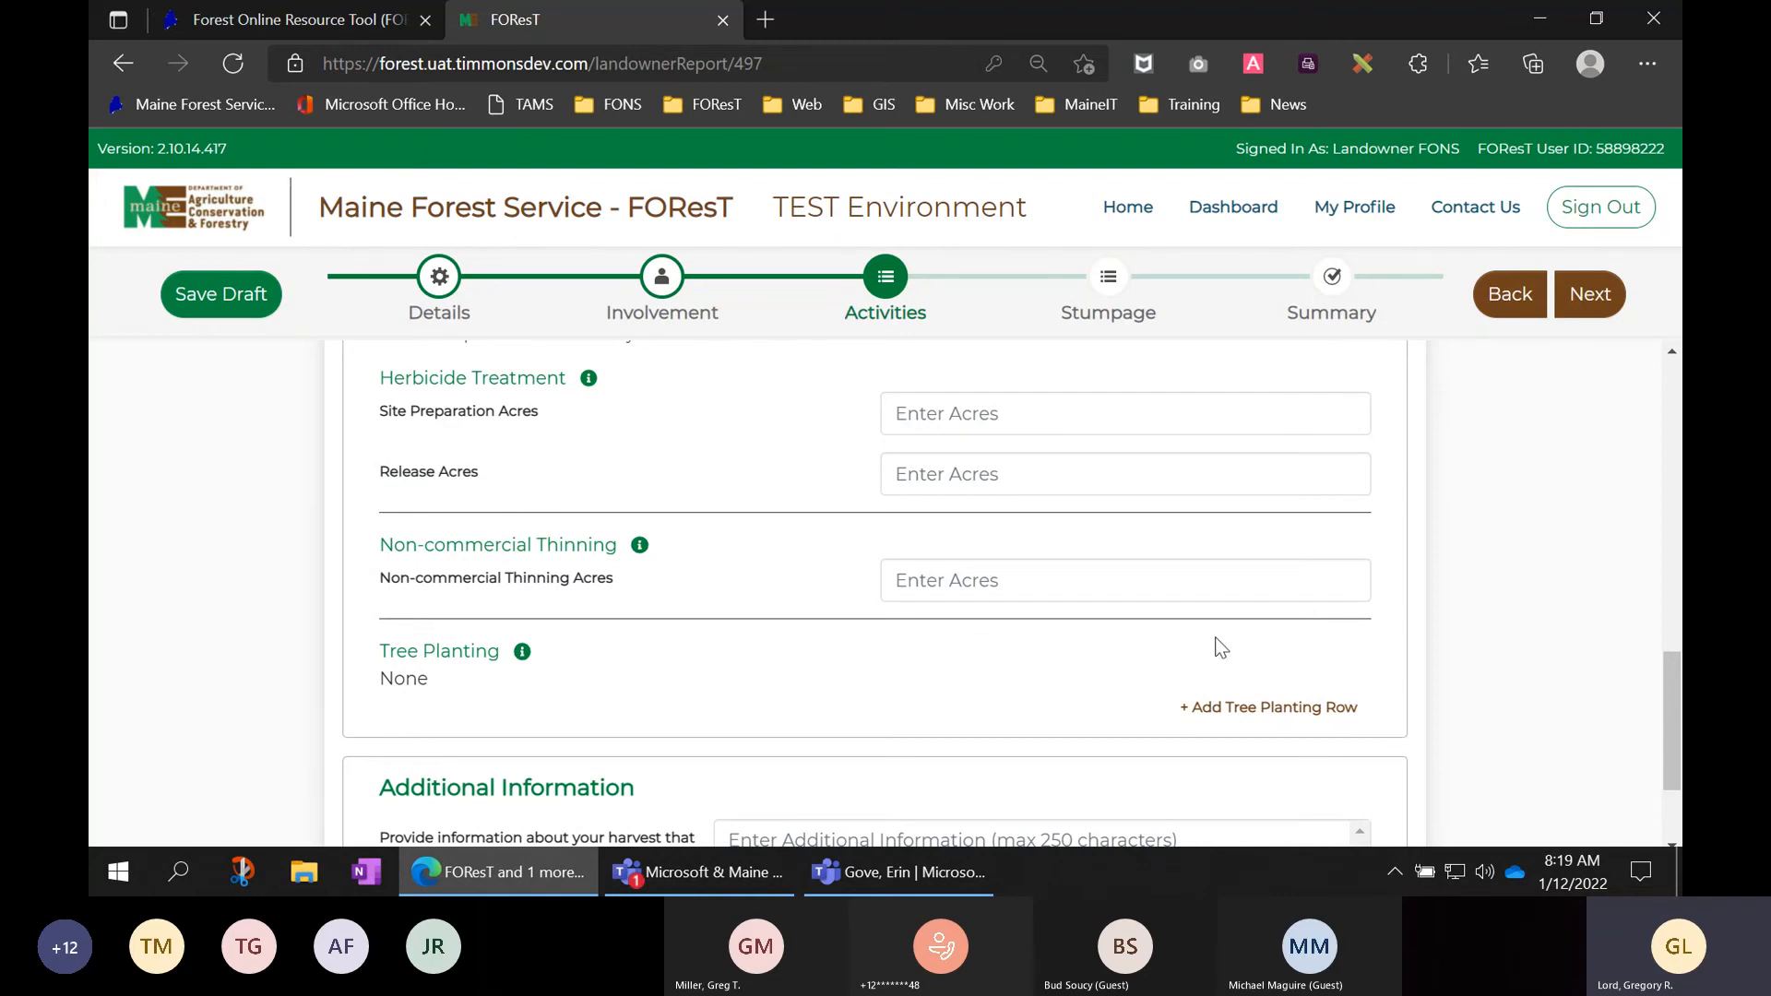
scroll(1213, 645, up, 1)
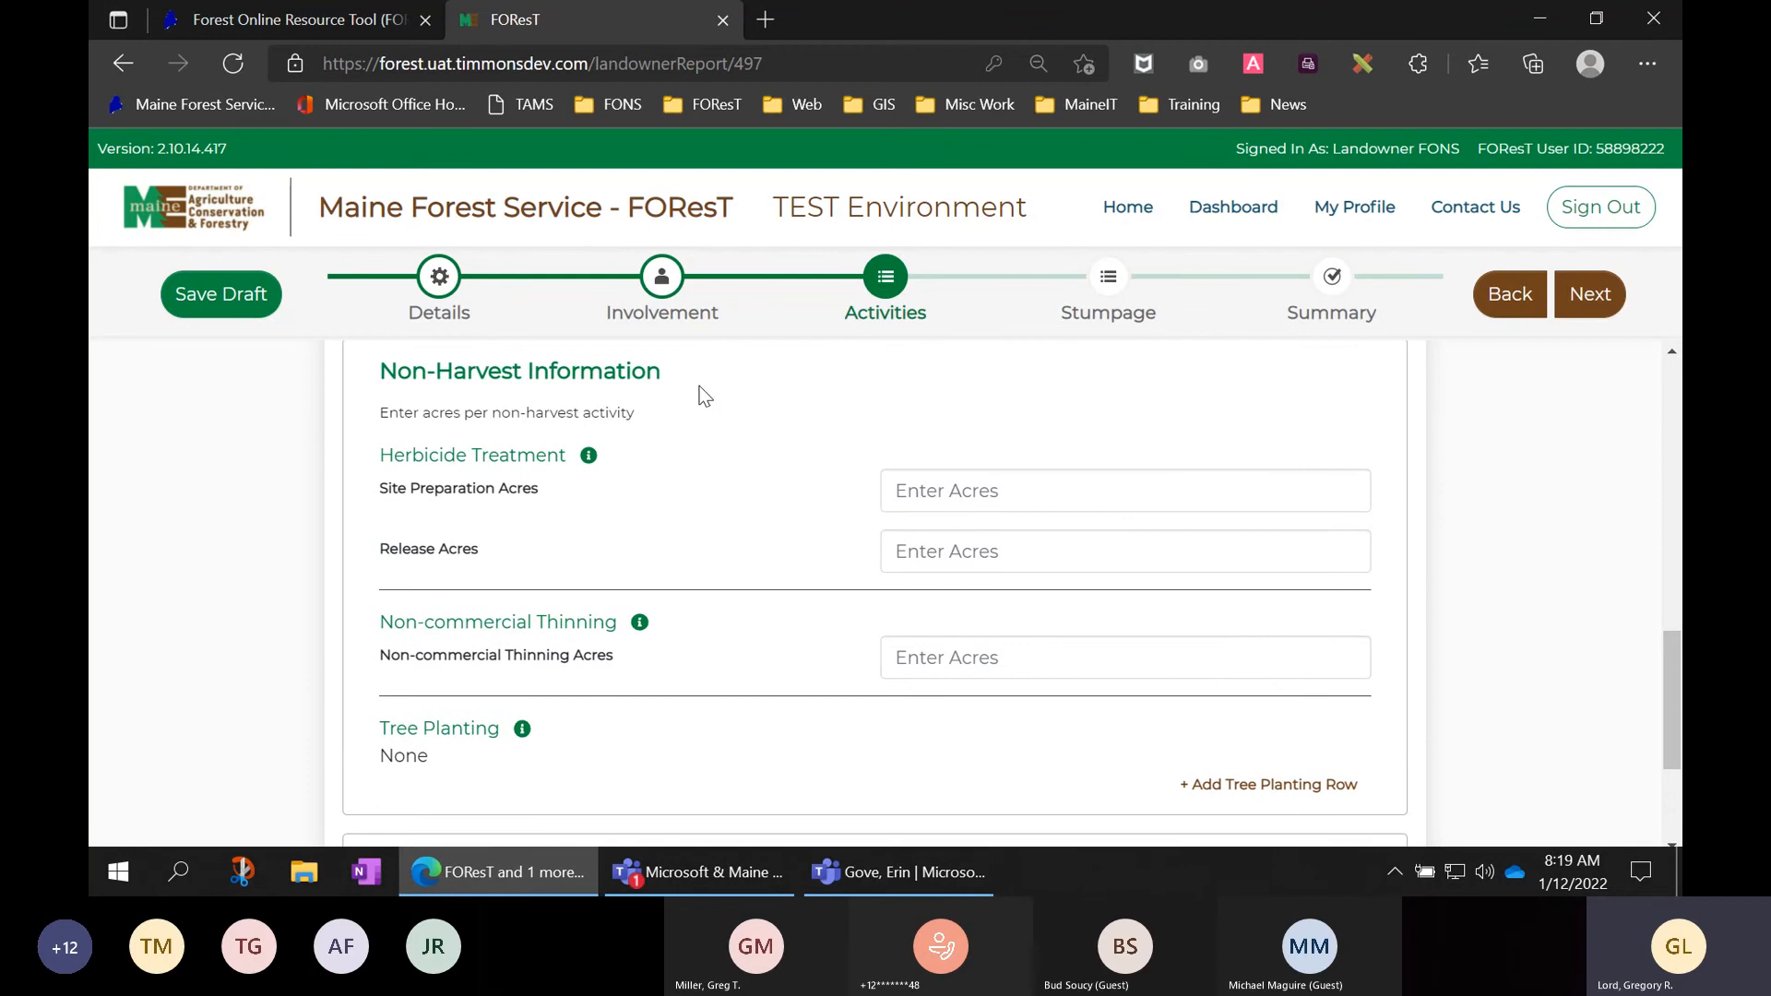
scroll(1437, 429, down, 1)
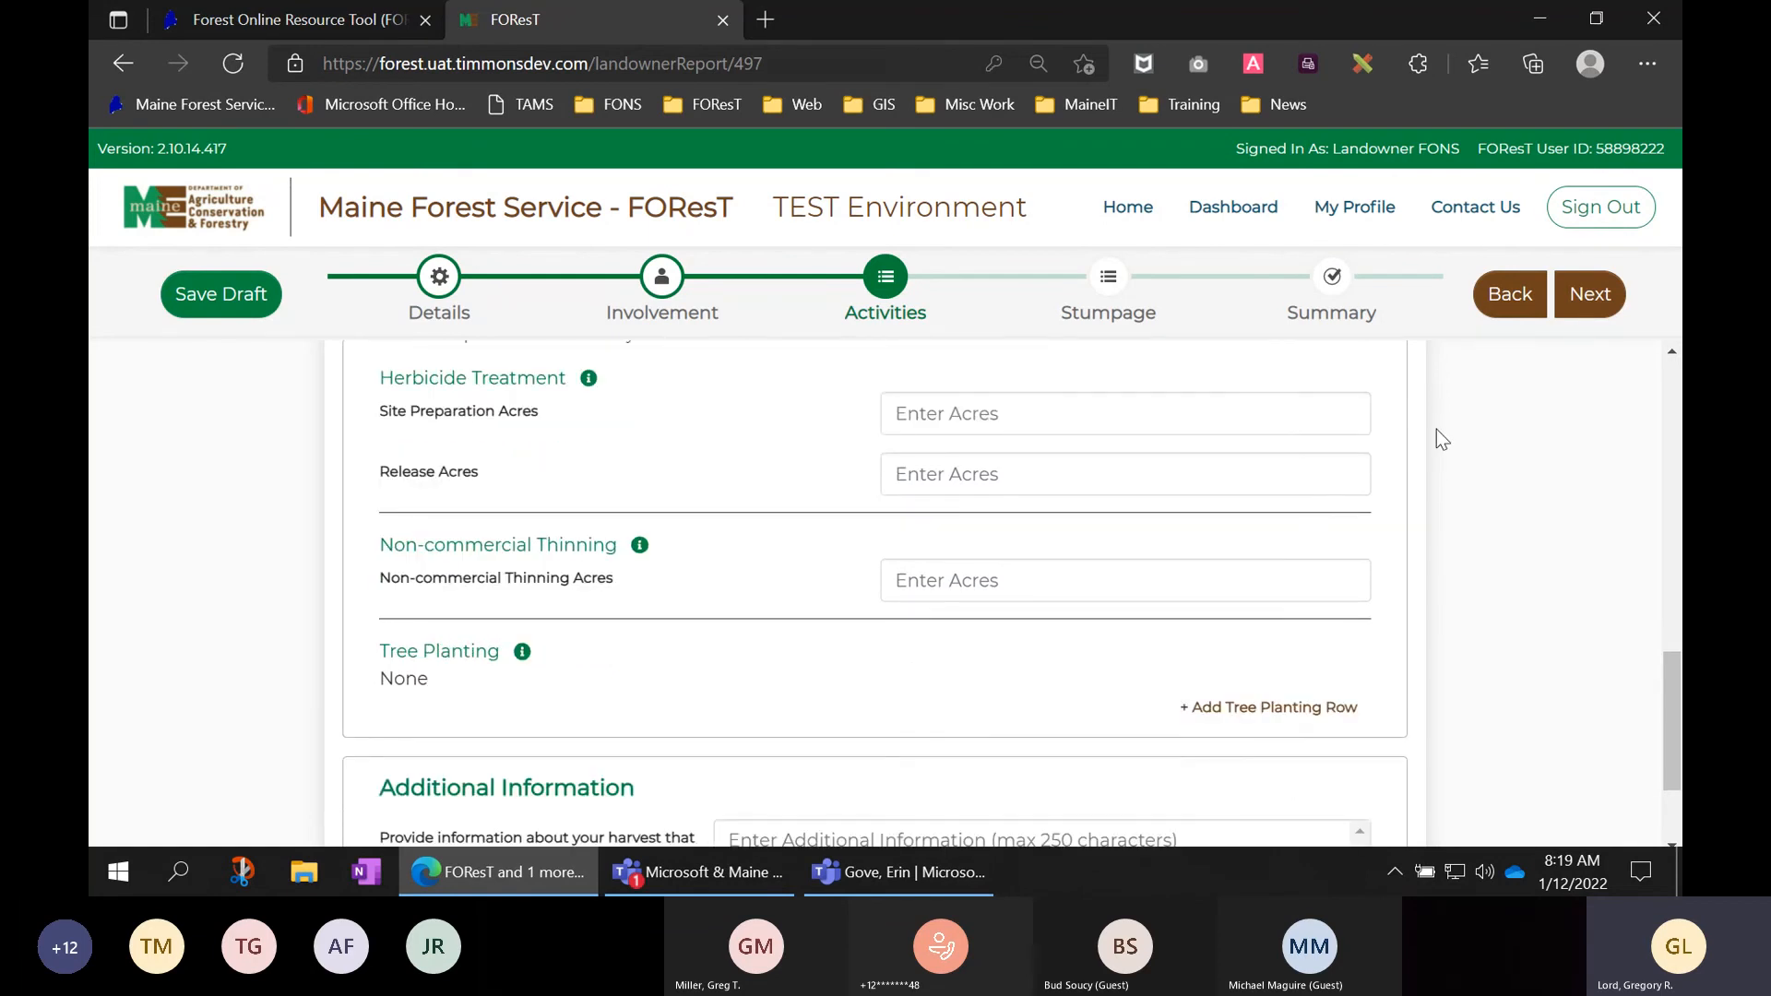
scroll(1515, 564, down, 2)
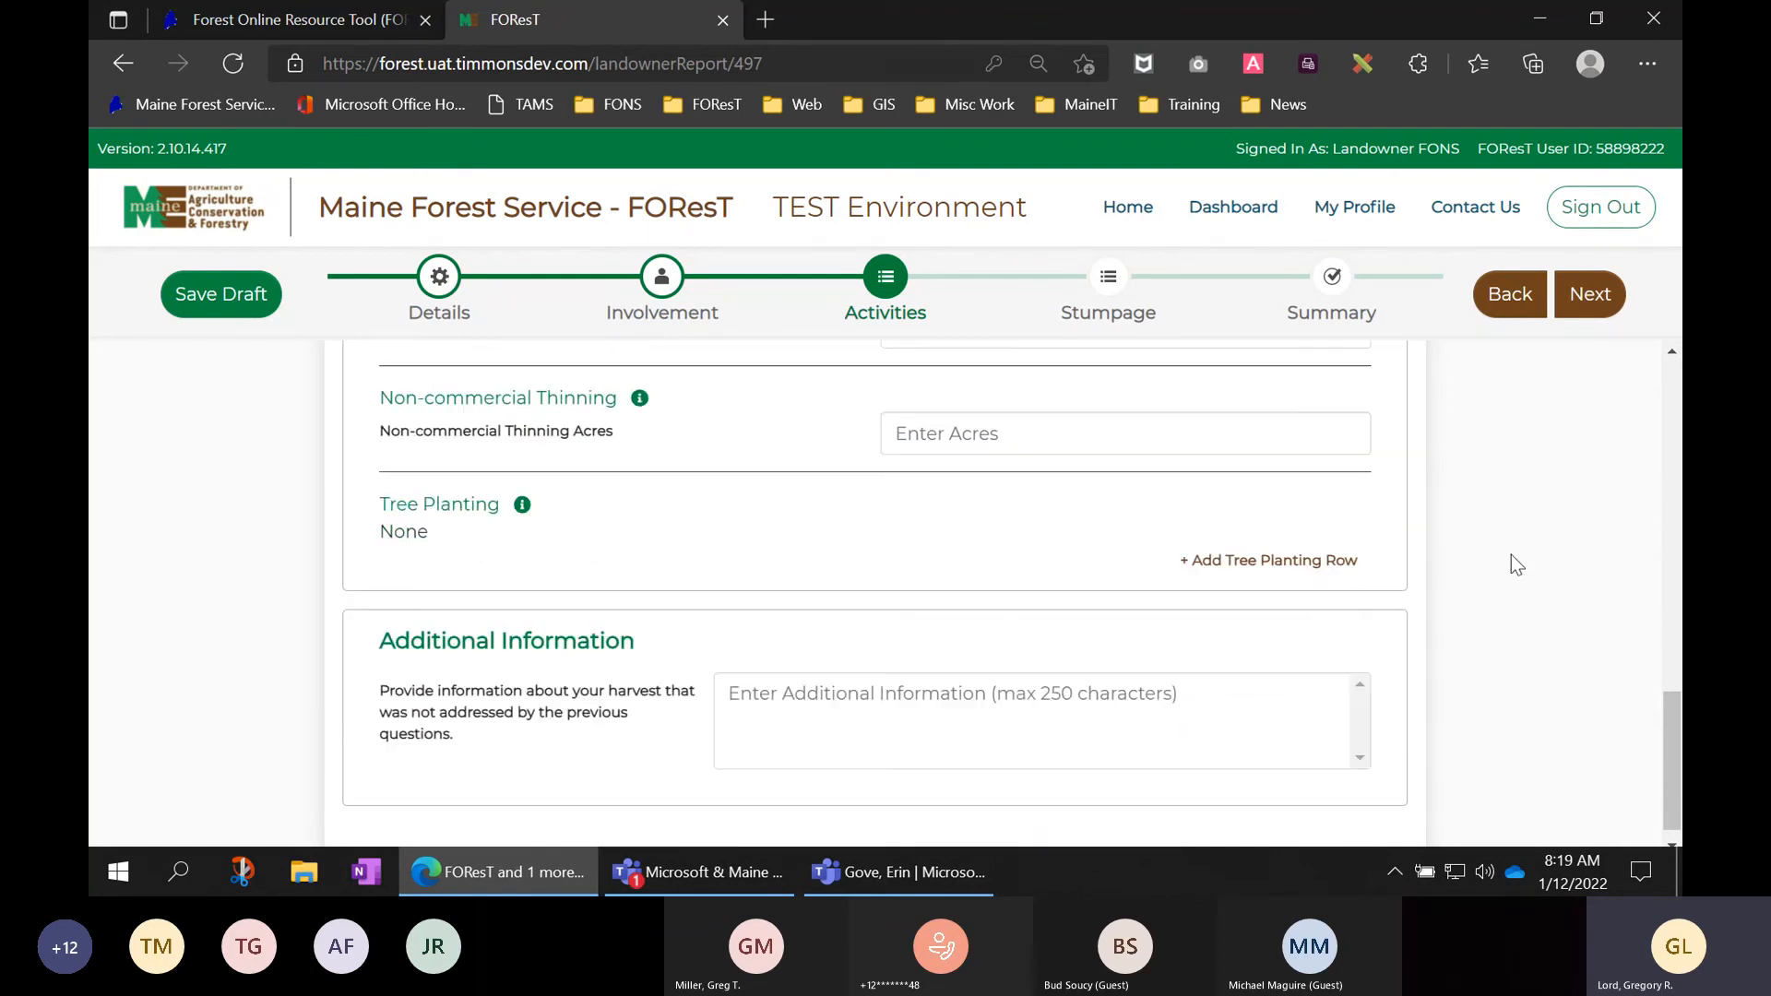
scroll(1079, 661, down, 1)
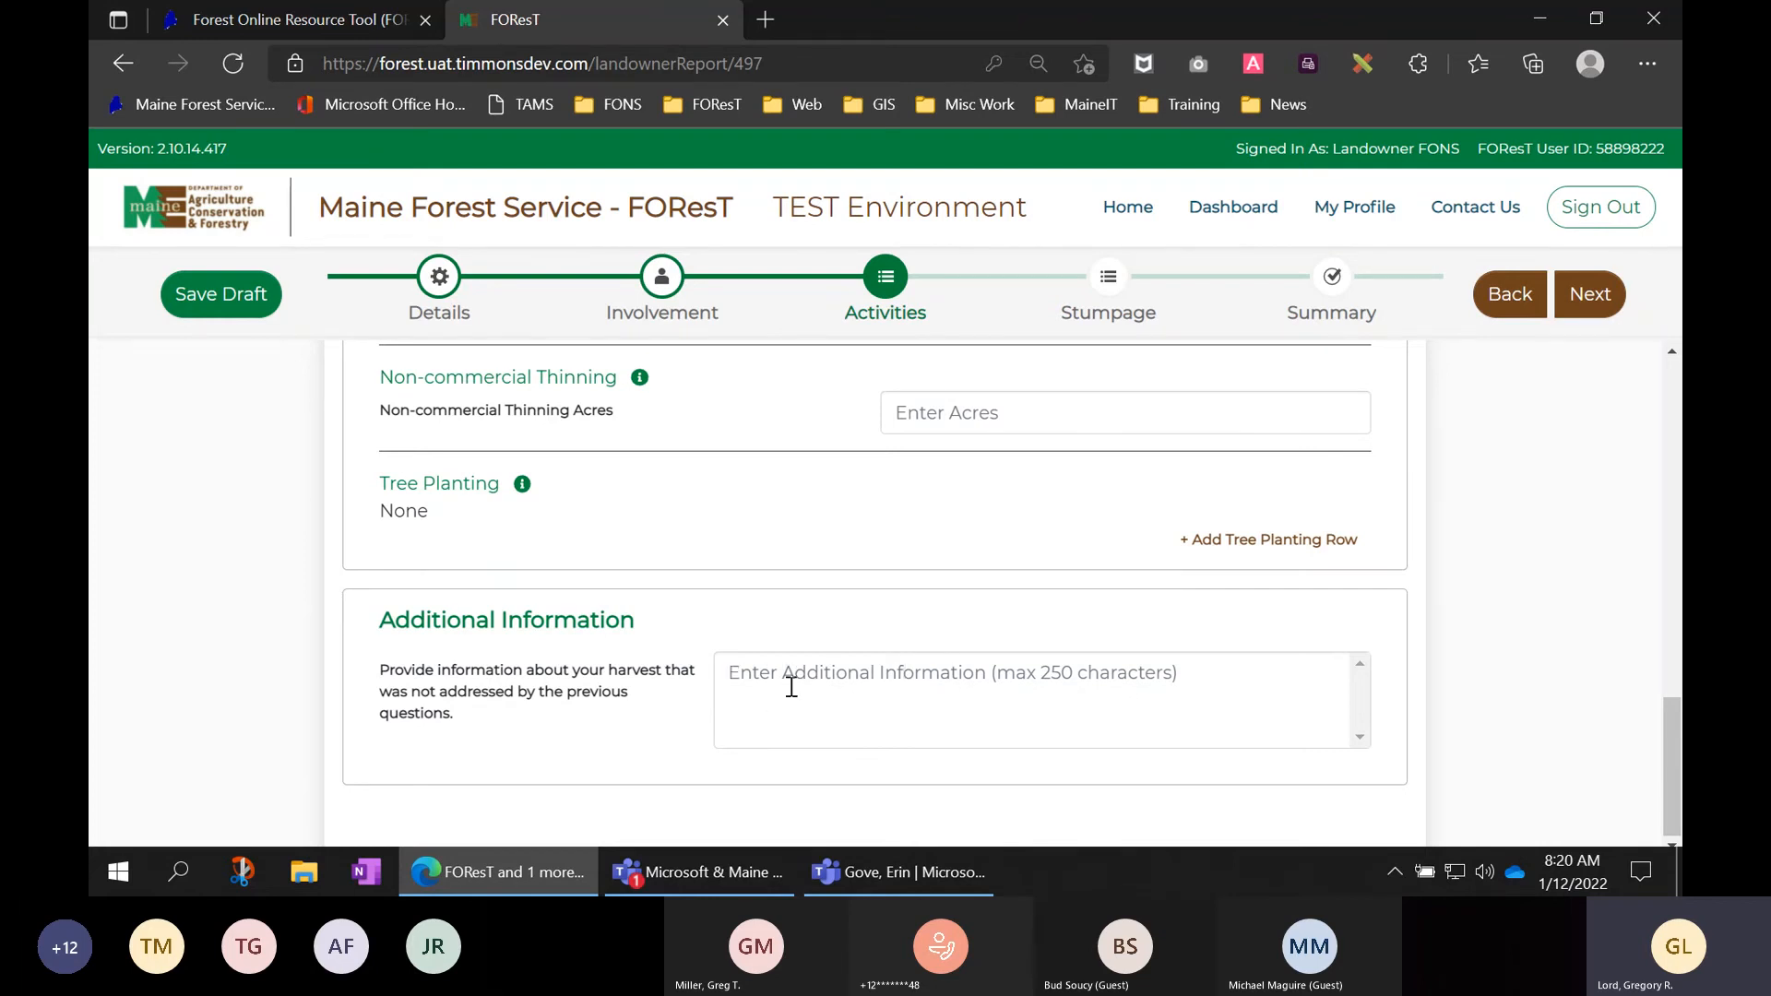
click(737, 675)
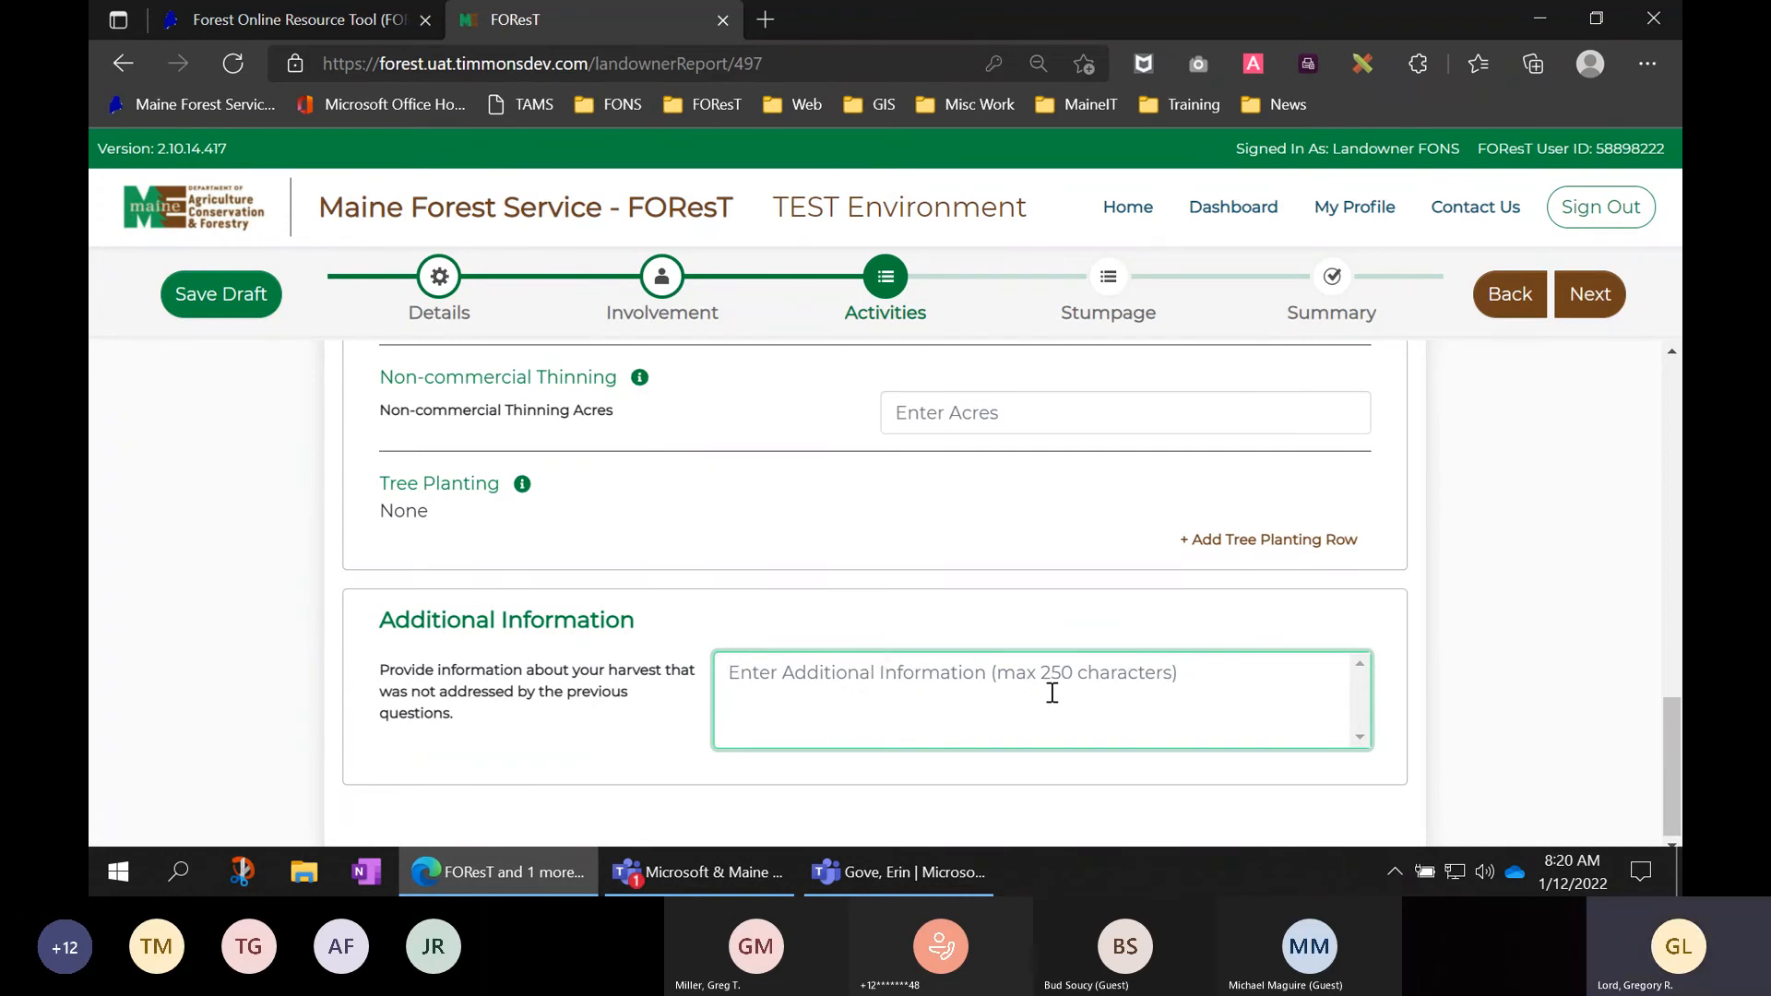
scroll(1587, 676, up, 1)
- Attempt to leave Activities and select the resulting Non-Harvest validation error text
scroll(1587, 675, up, 8)
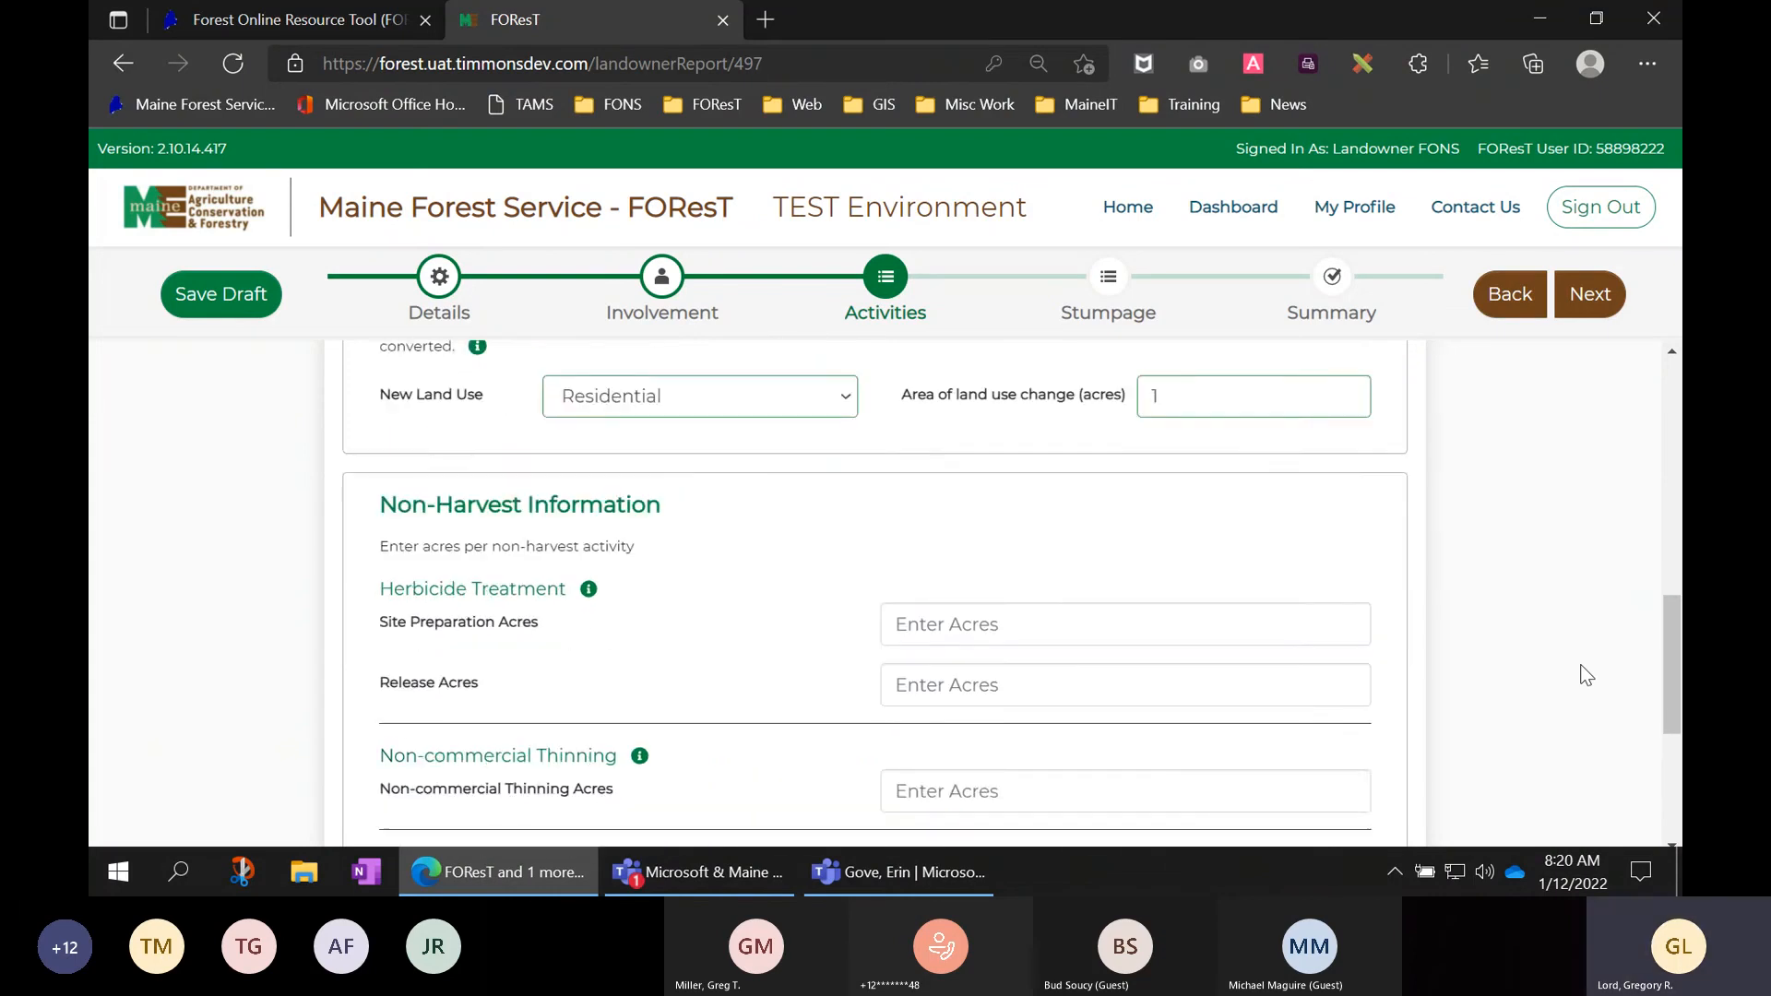
scroll(1586, 676, up, 6)
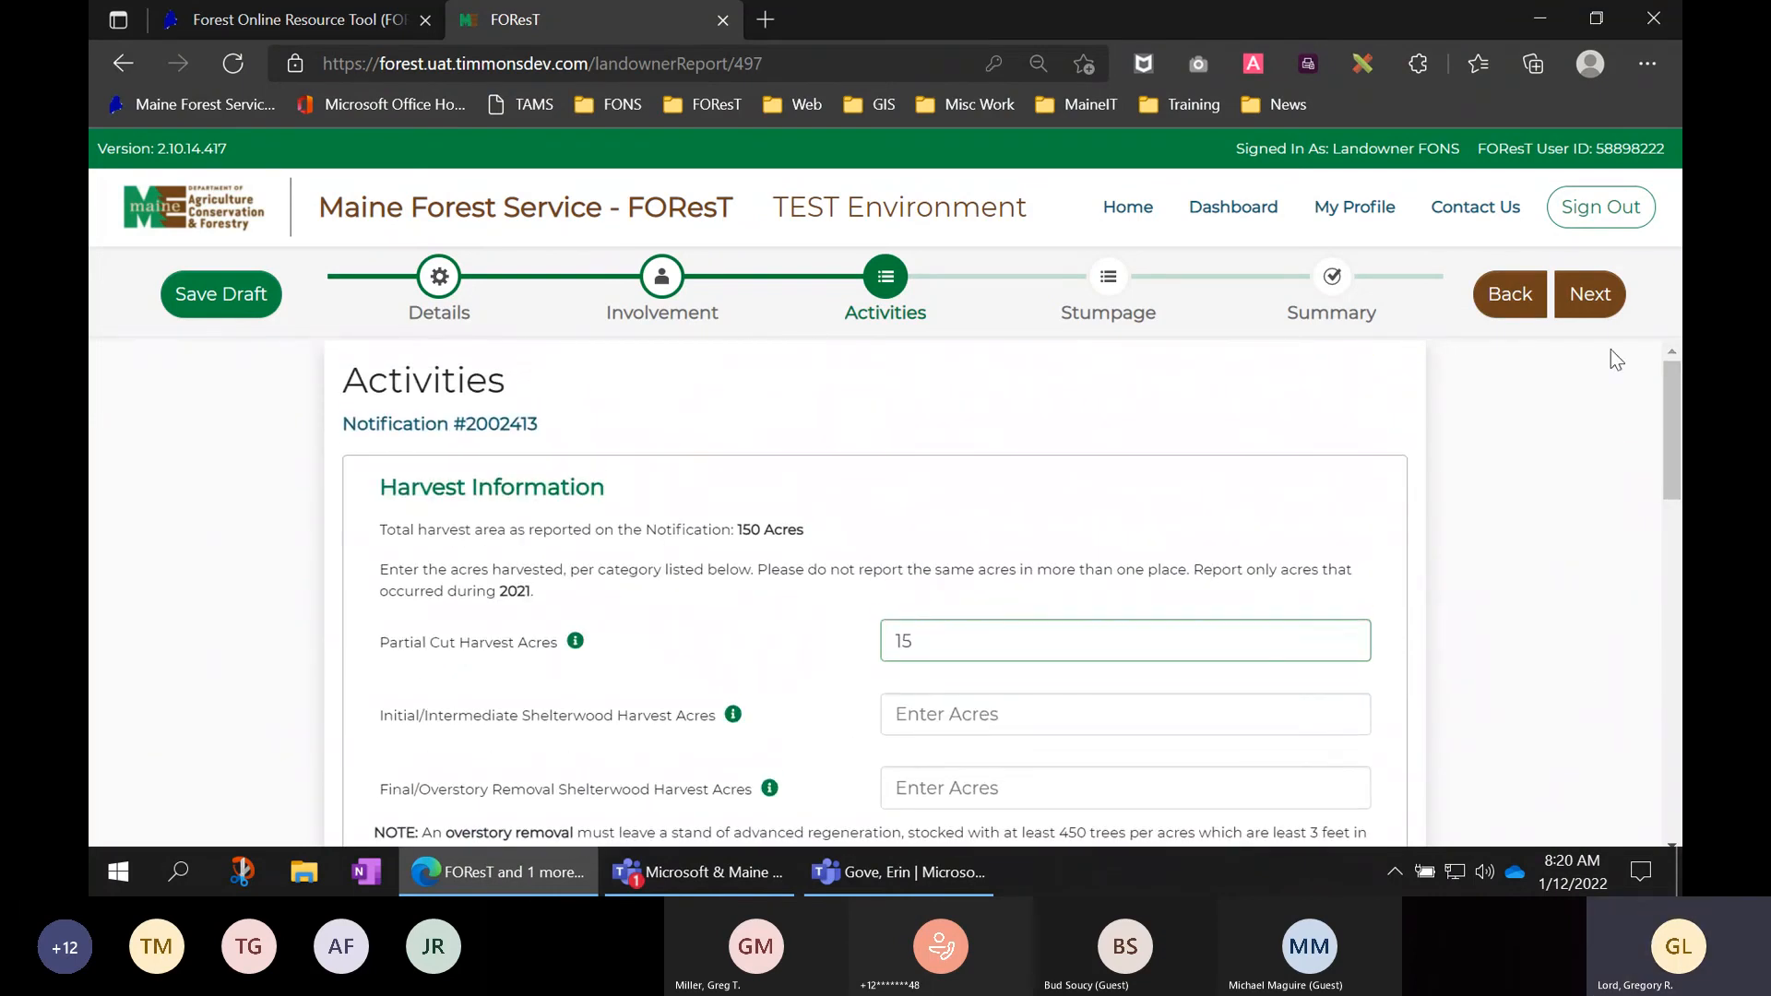
click(1594, 297)
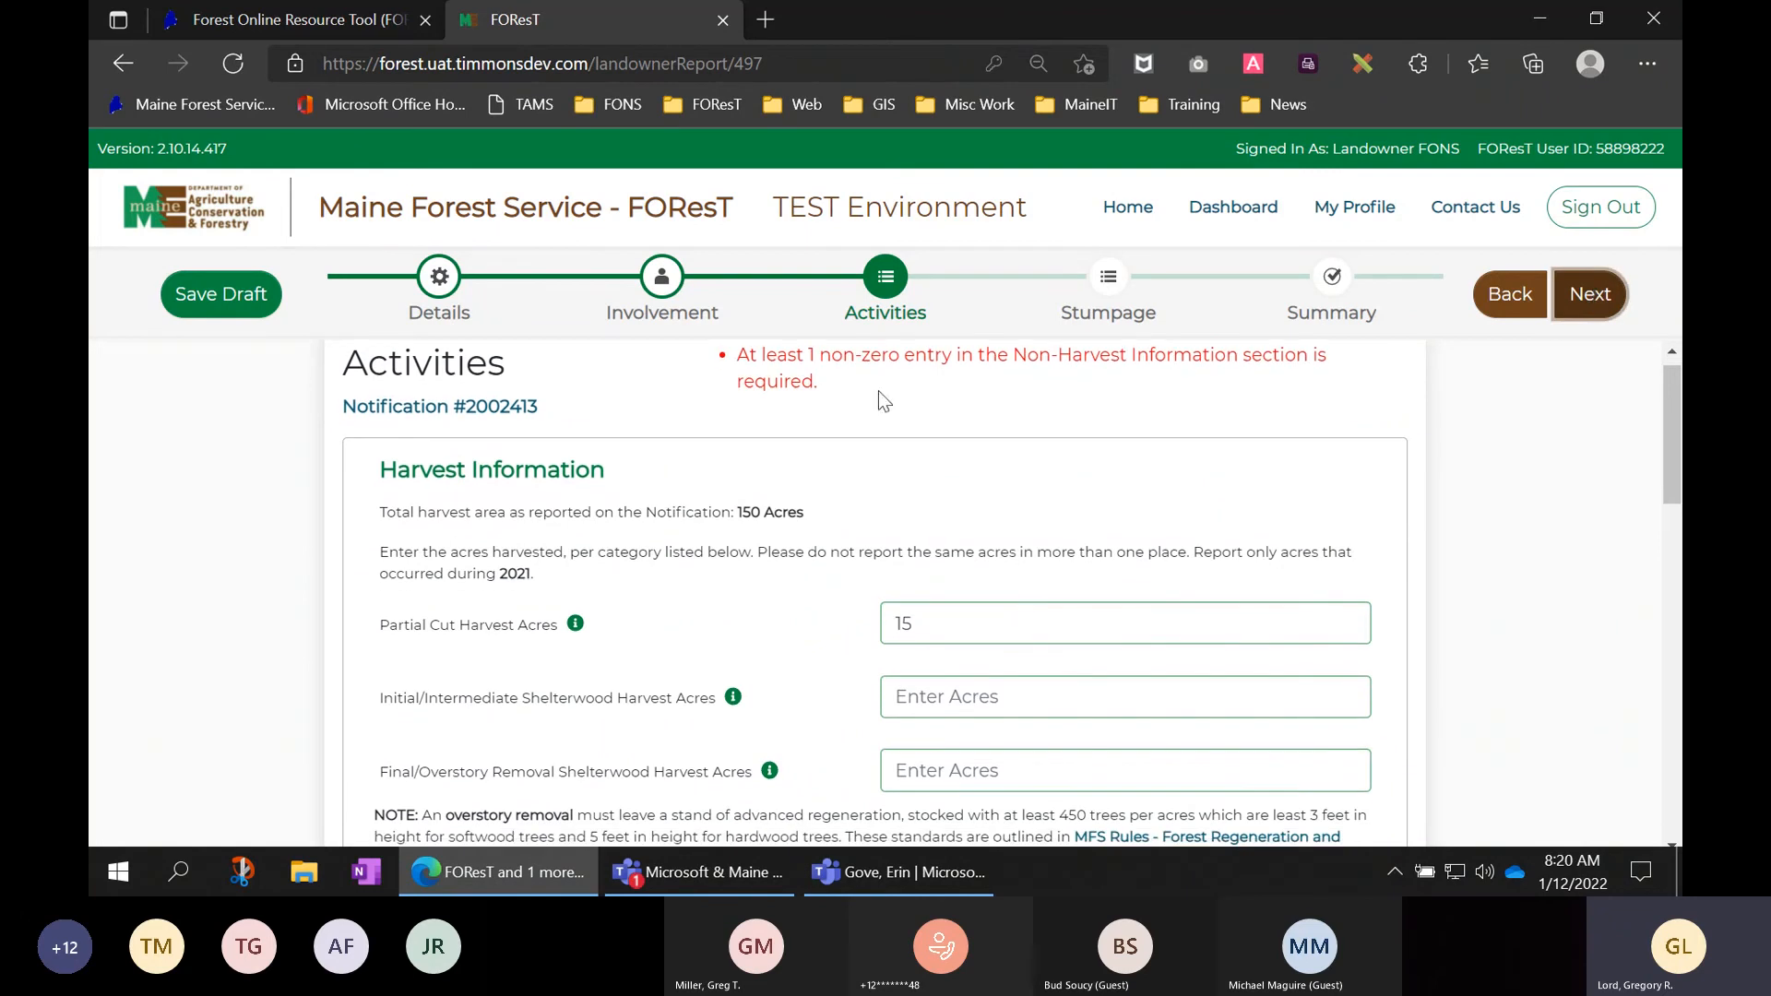
drag(817, 382, 722, 367)
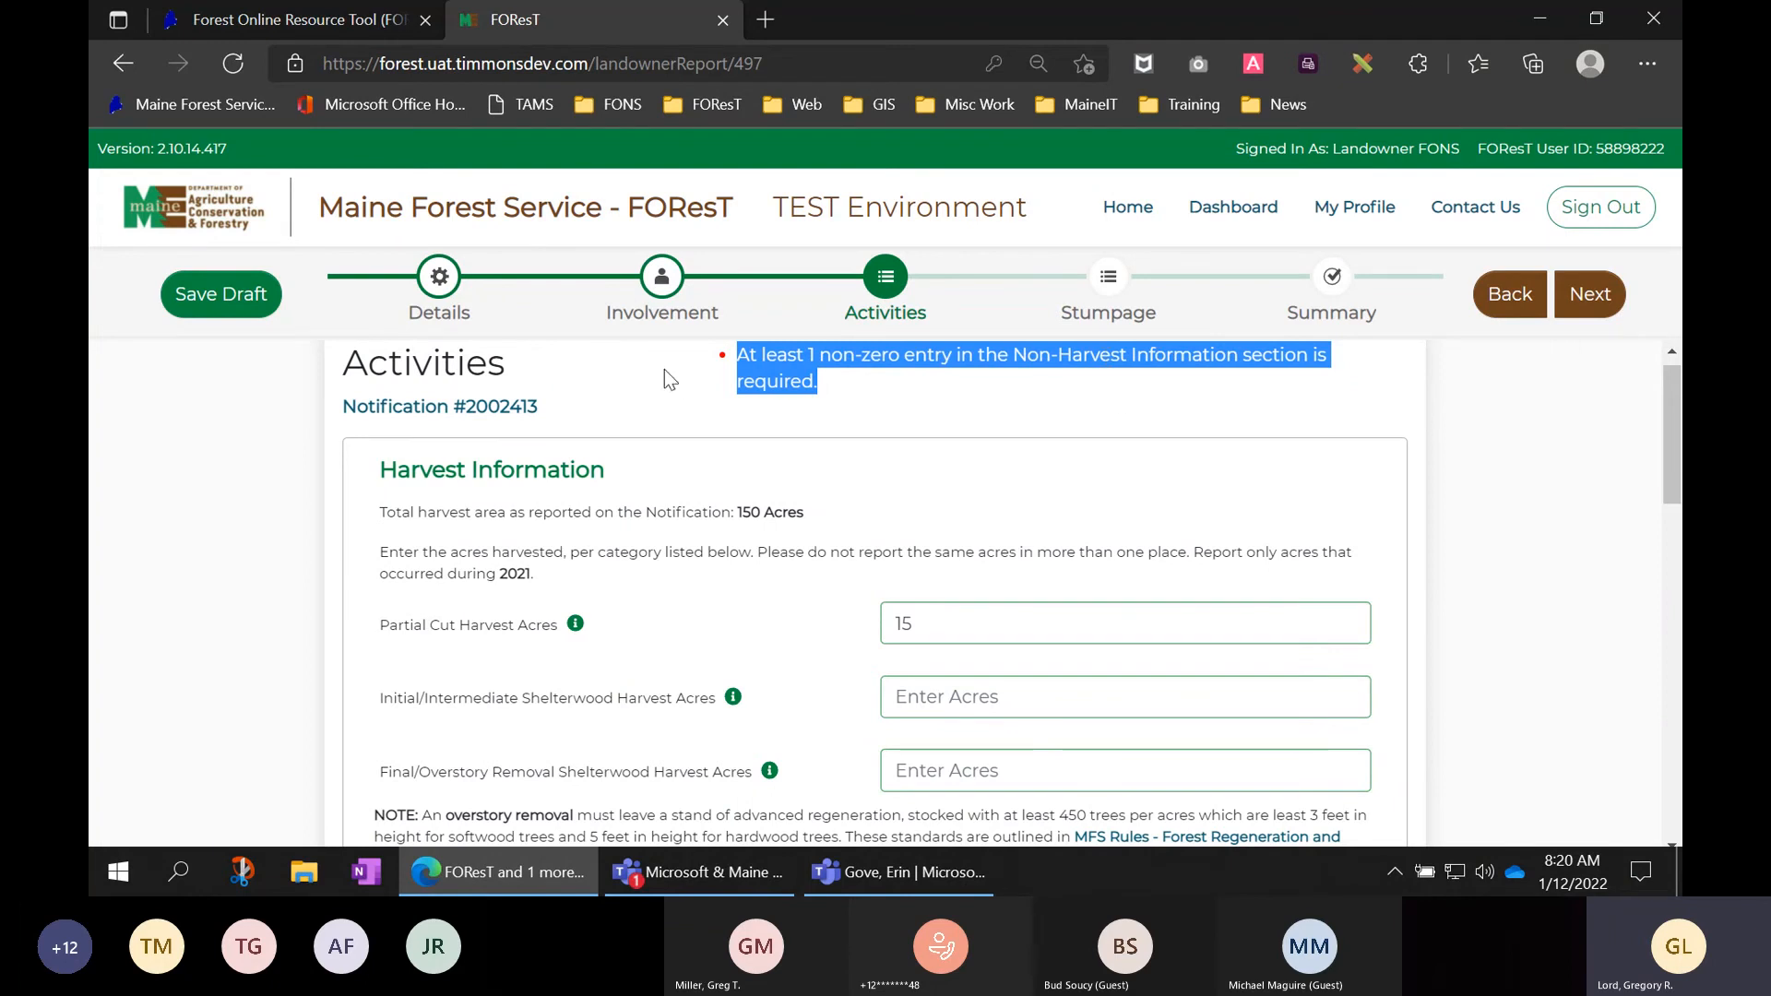
- Look over General Details, then return to Activities and scroll to the Non-Harvest entries
click(441, 282)
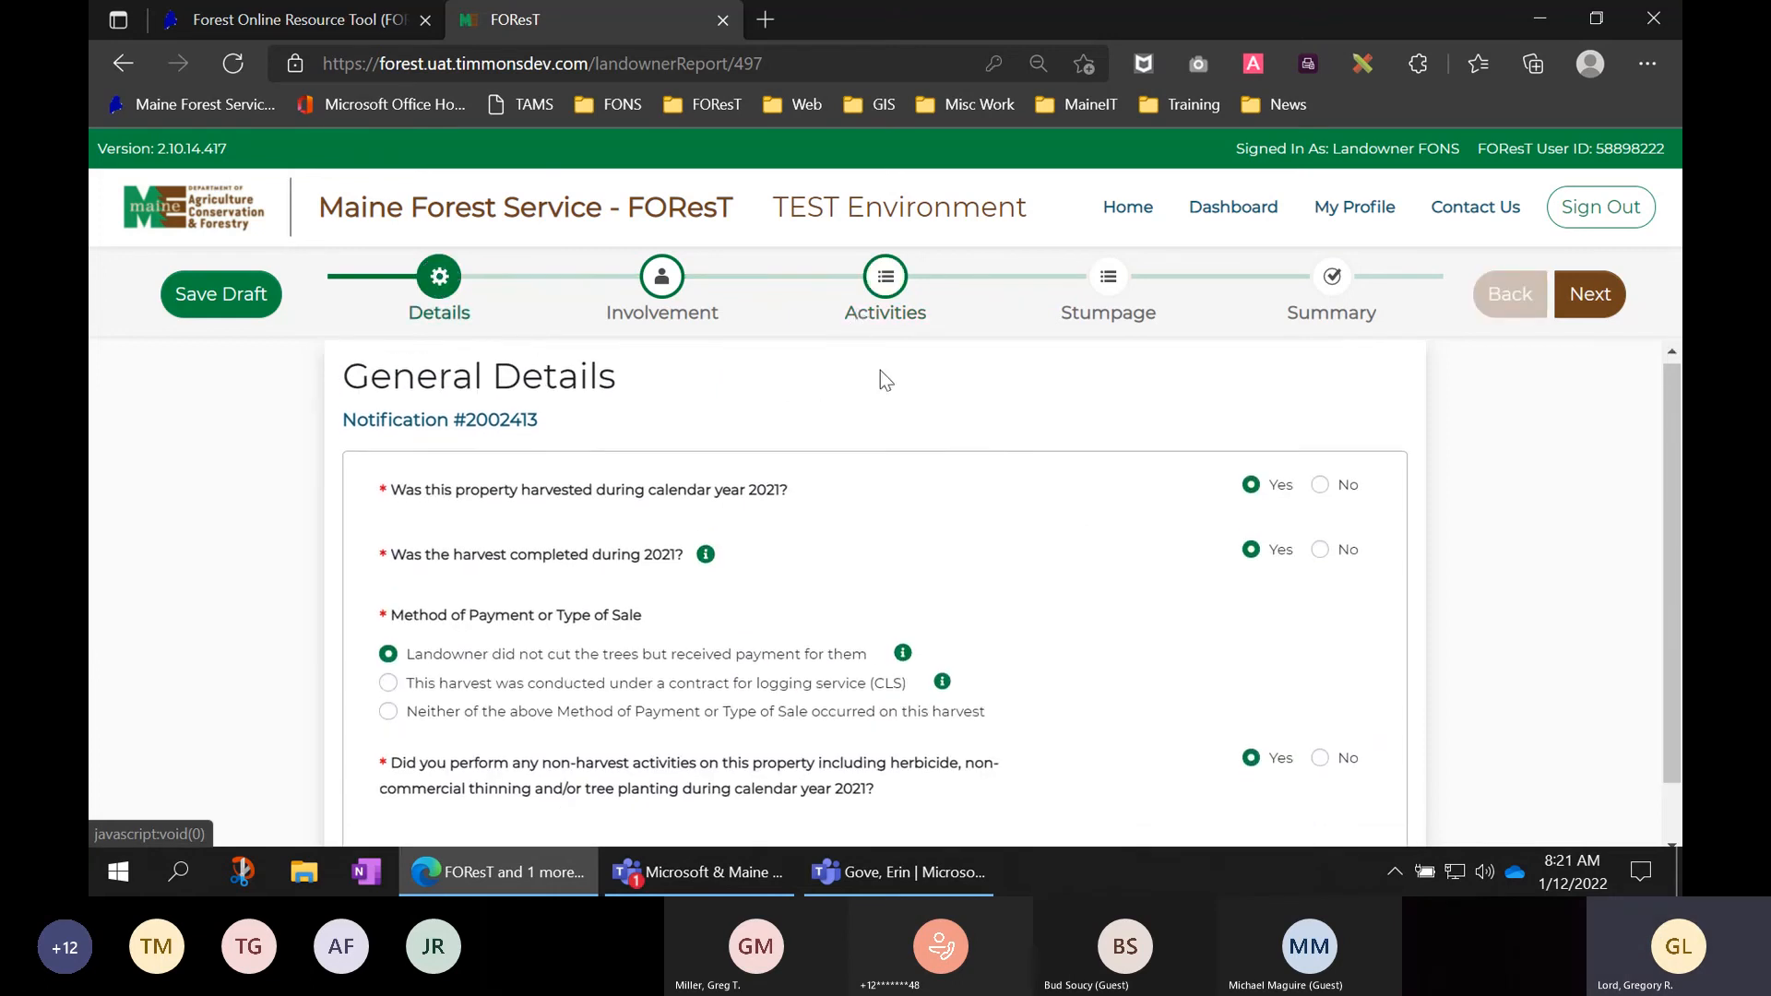
scroll(880, 373, down, 2)
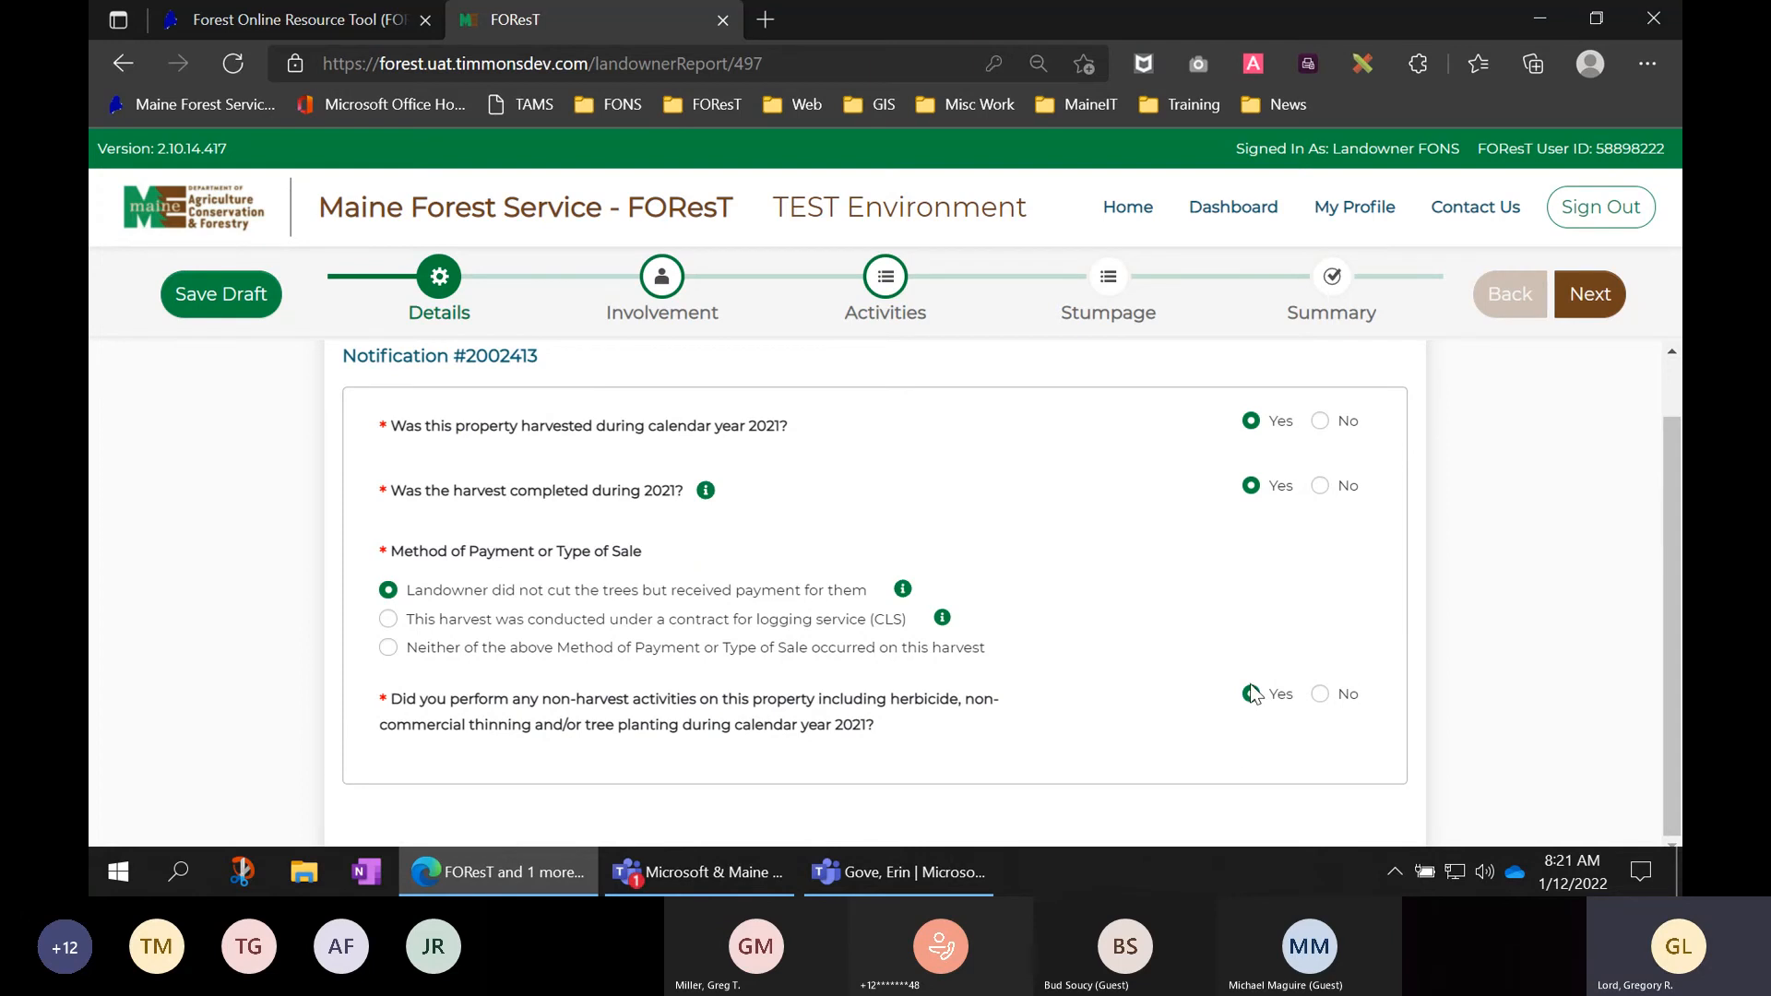
click(886, 278)
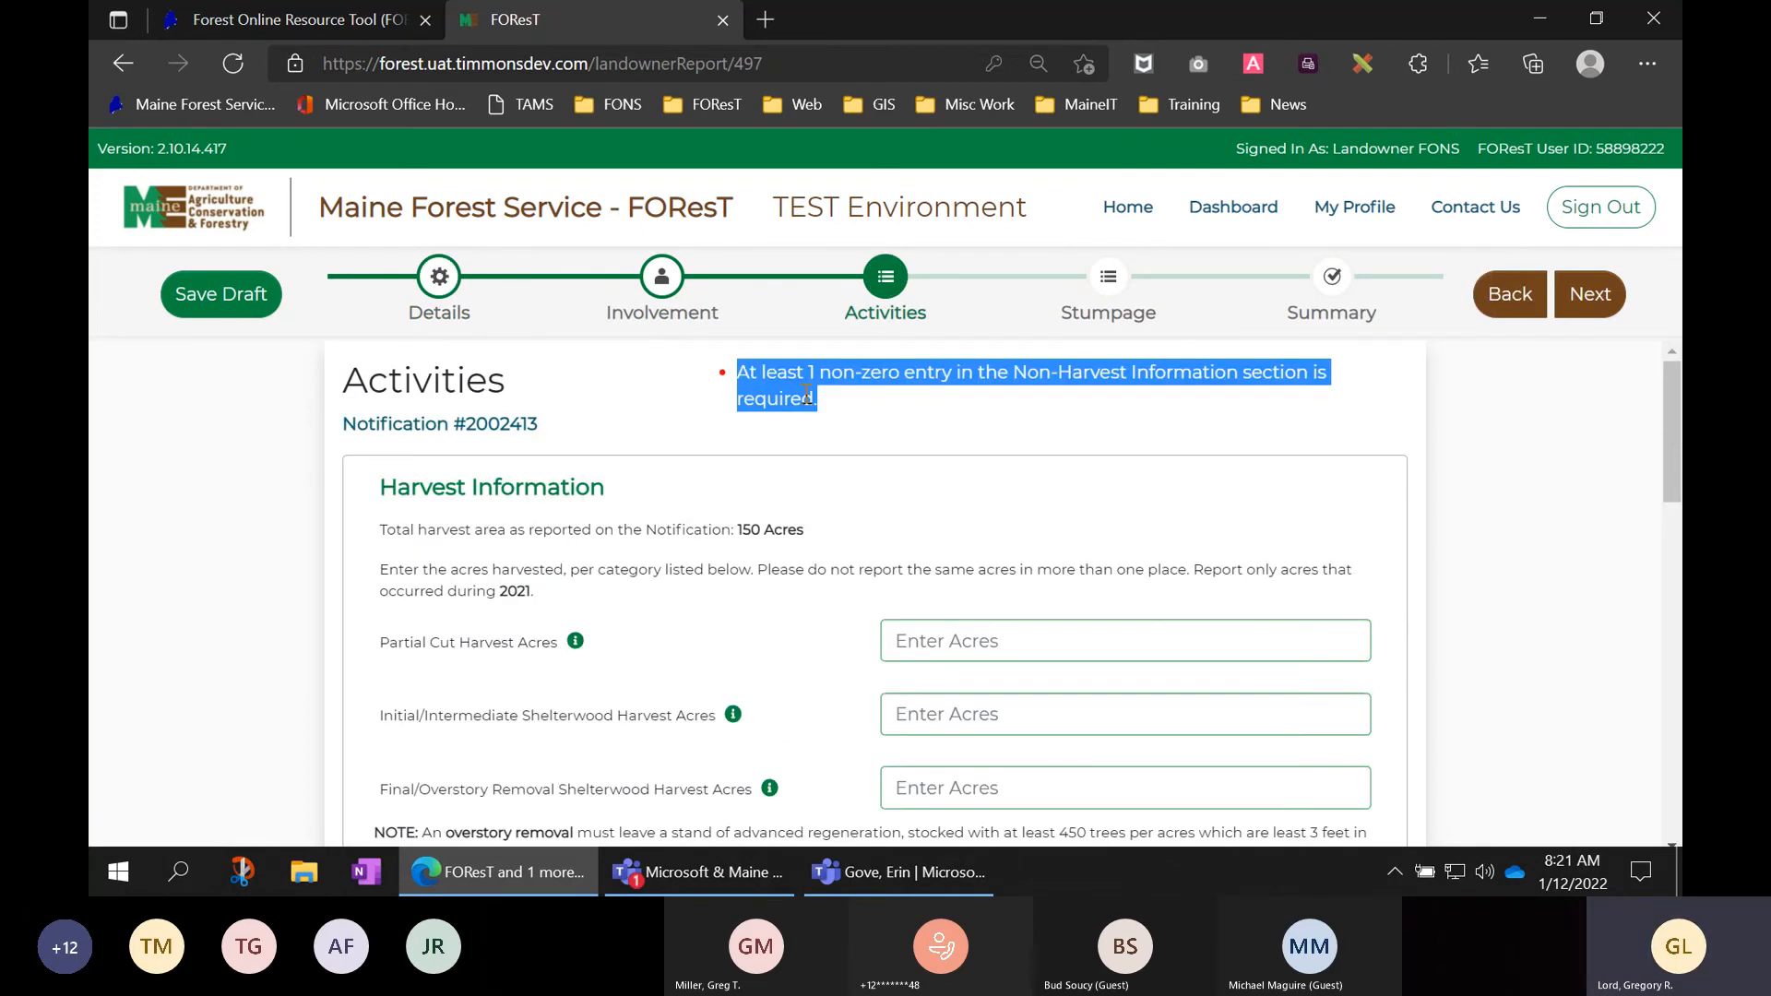
scroll(1413, 430, down, 4)
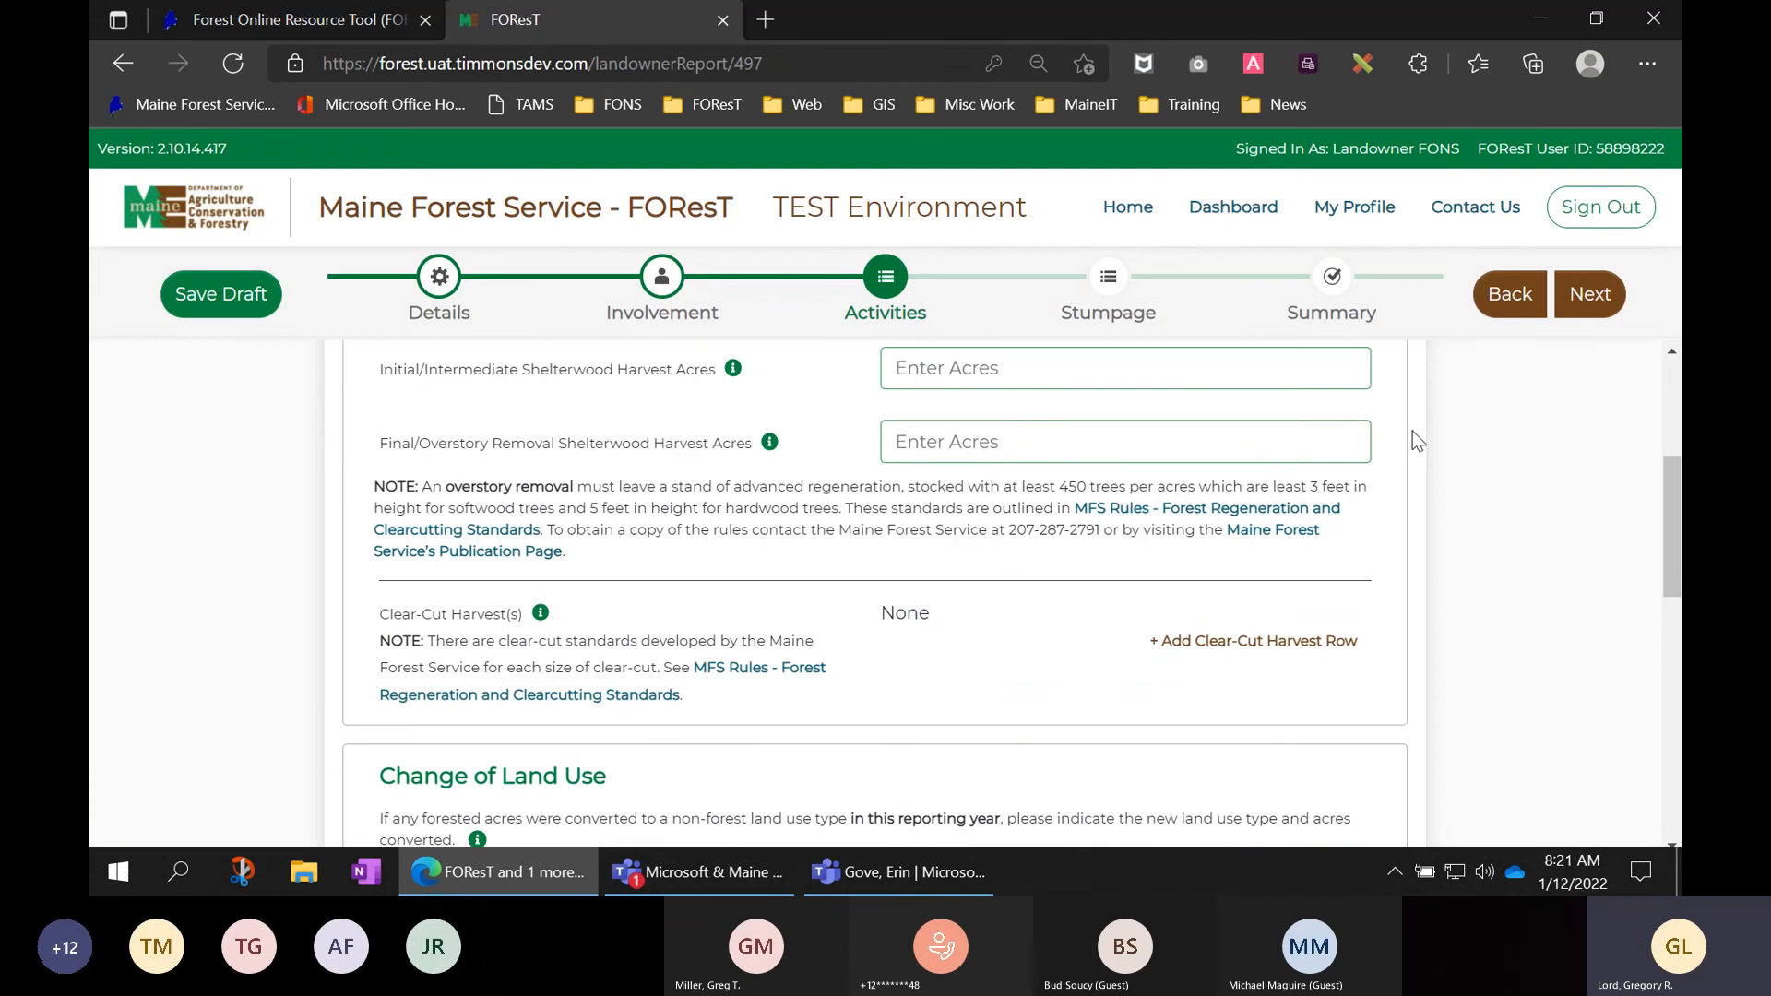
scroll(1413, 429, down, 10)
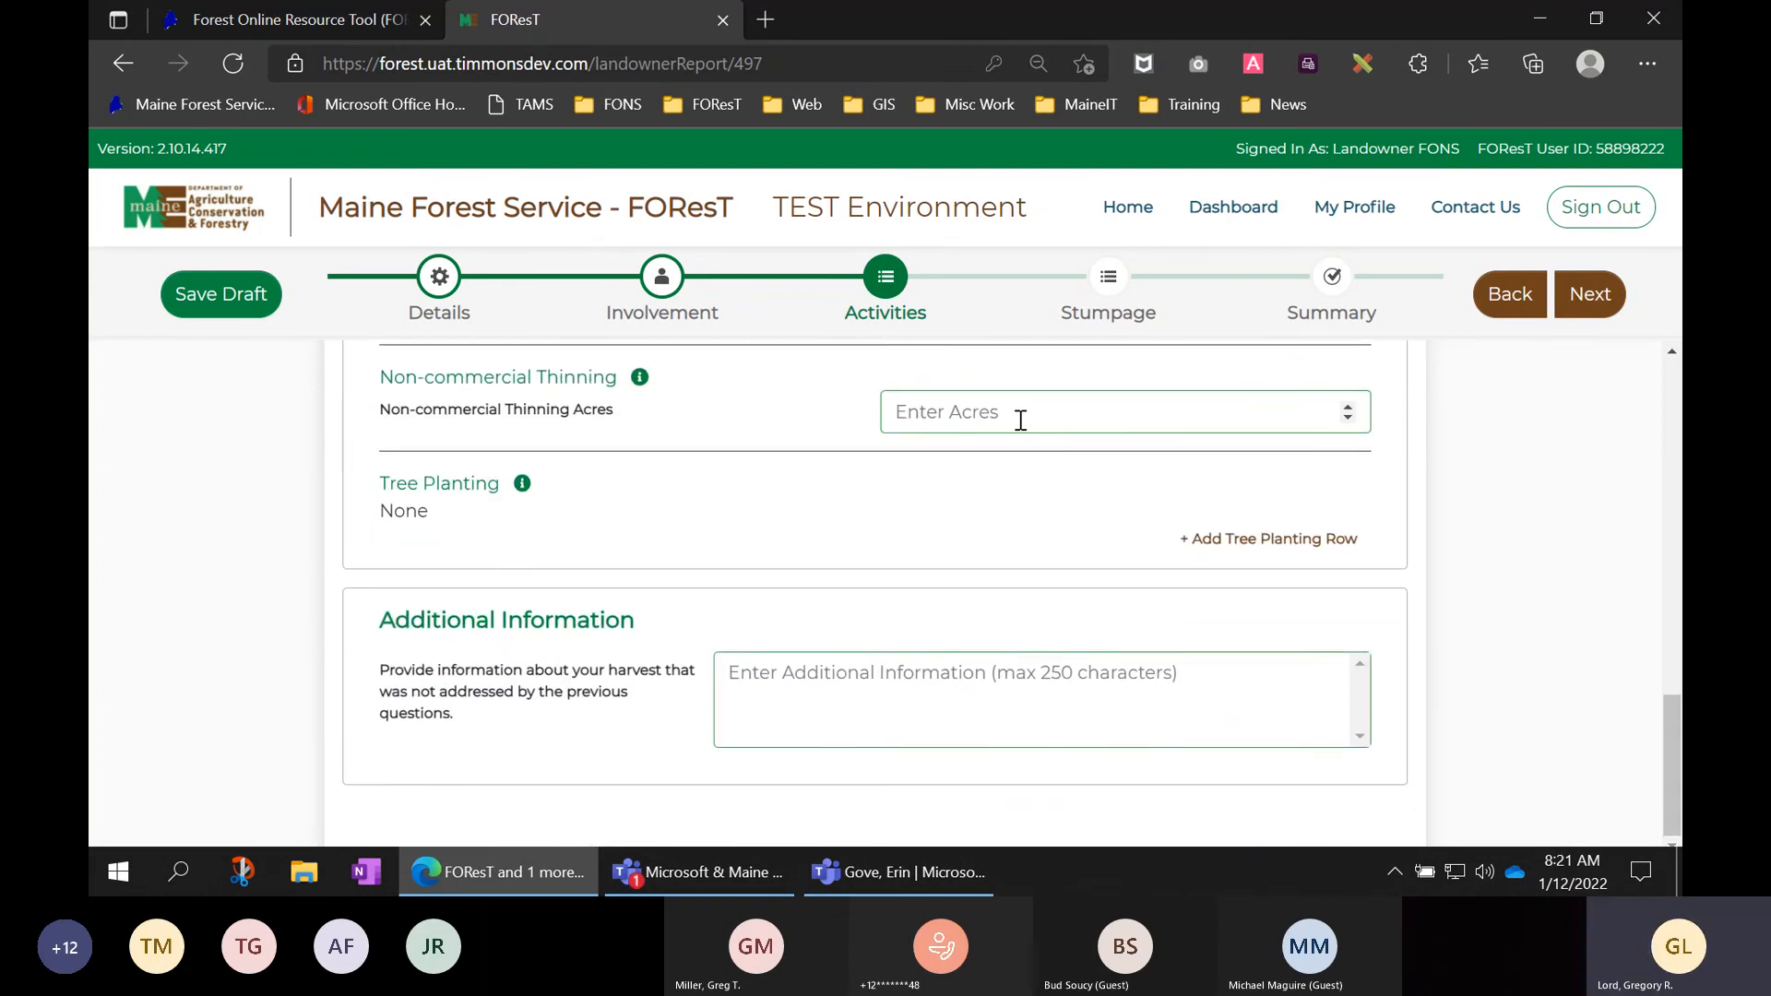
- Add a 5-acre Softwood: White Pine tree planting row and try advancing to Stumpage
click(1234, 539)
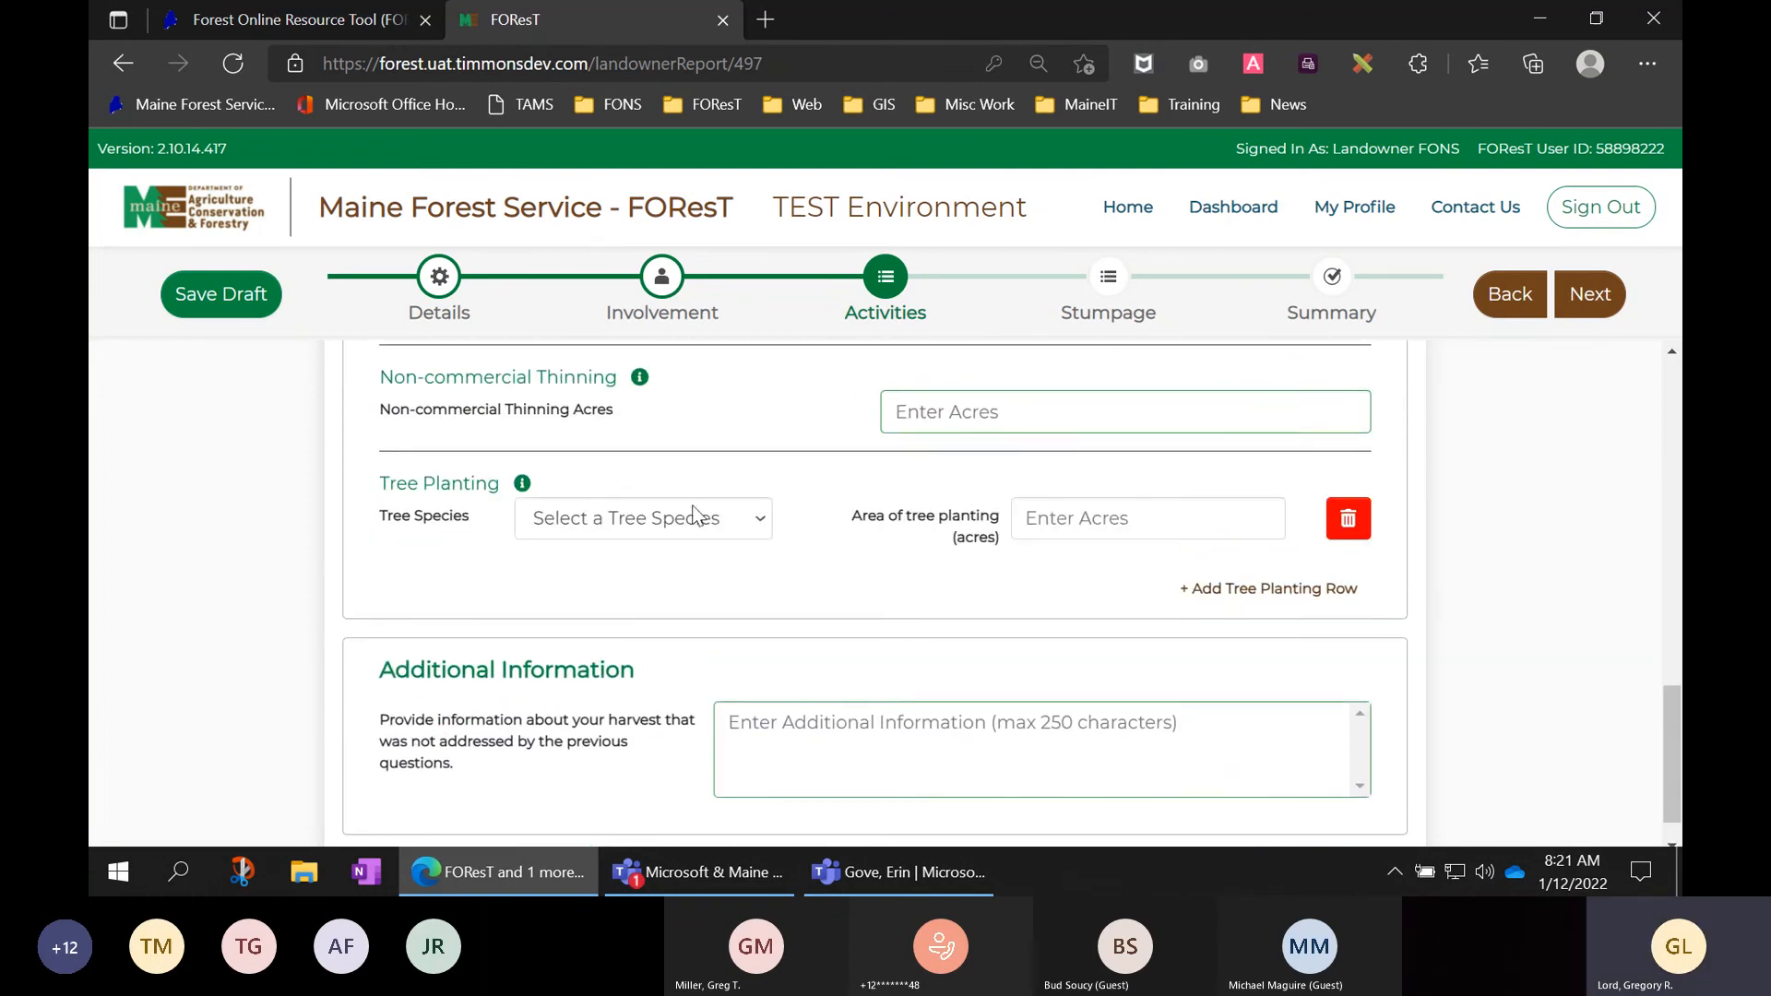
click(694, 517)
click(660, 386)
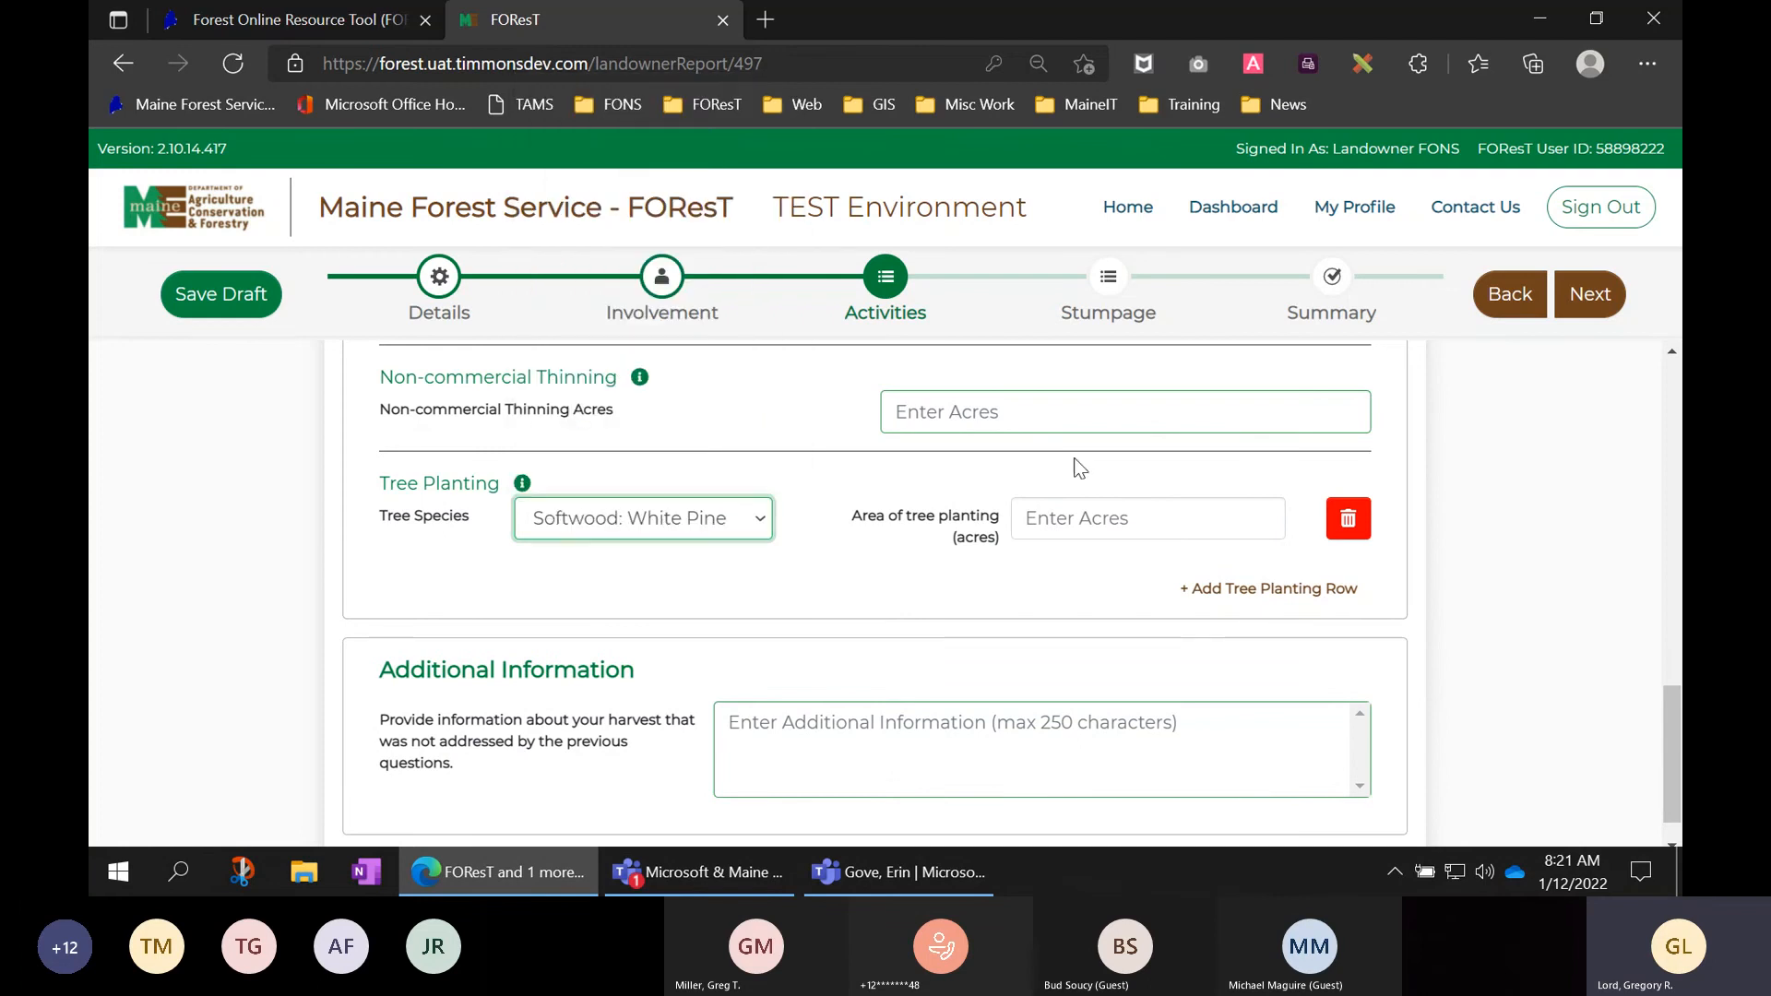
click(1106, 501)
text(5)
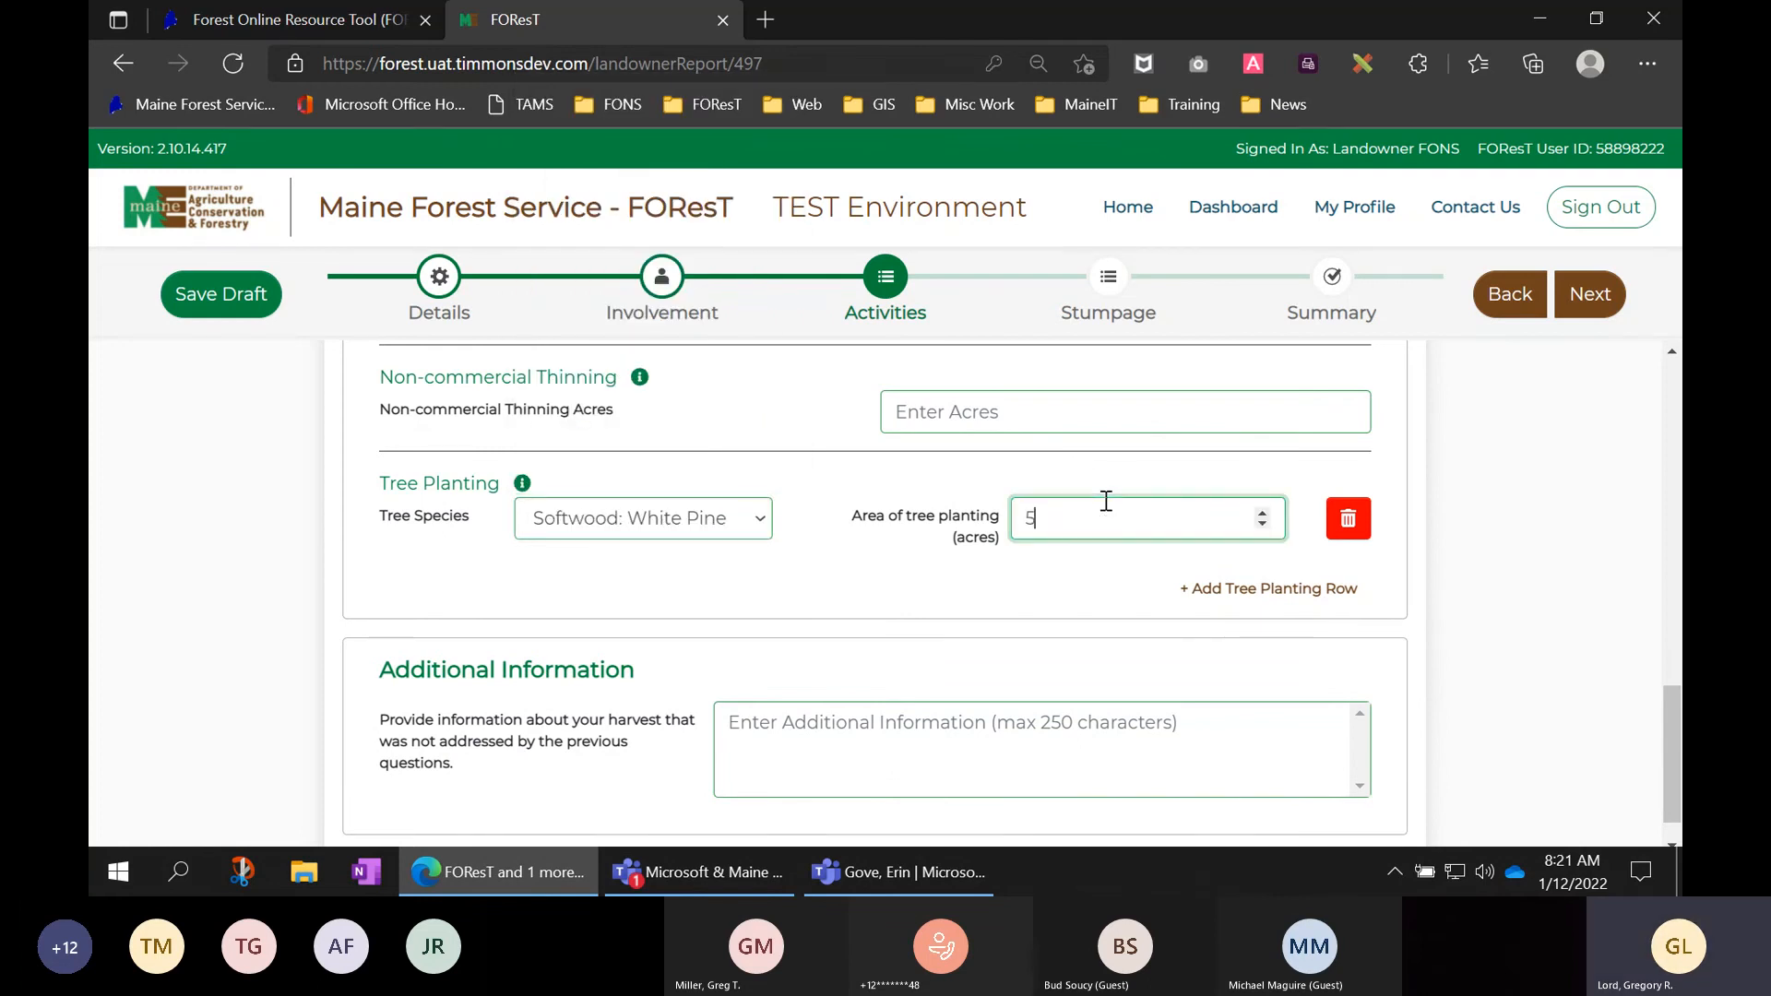
click(1417, 561)
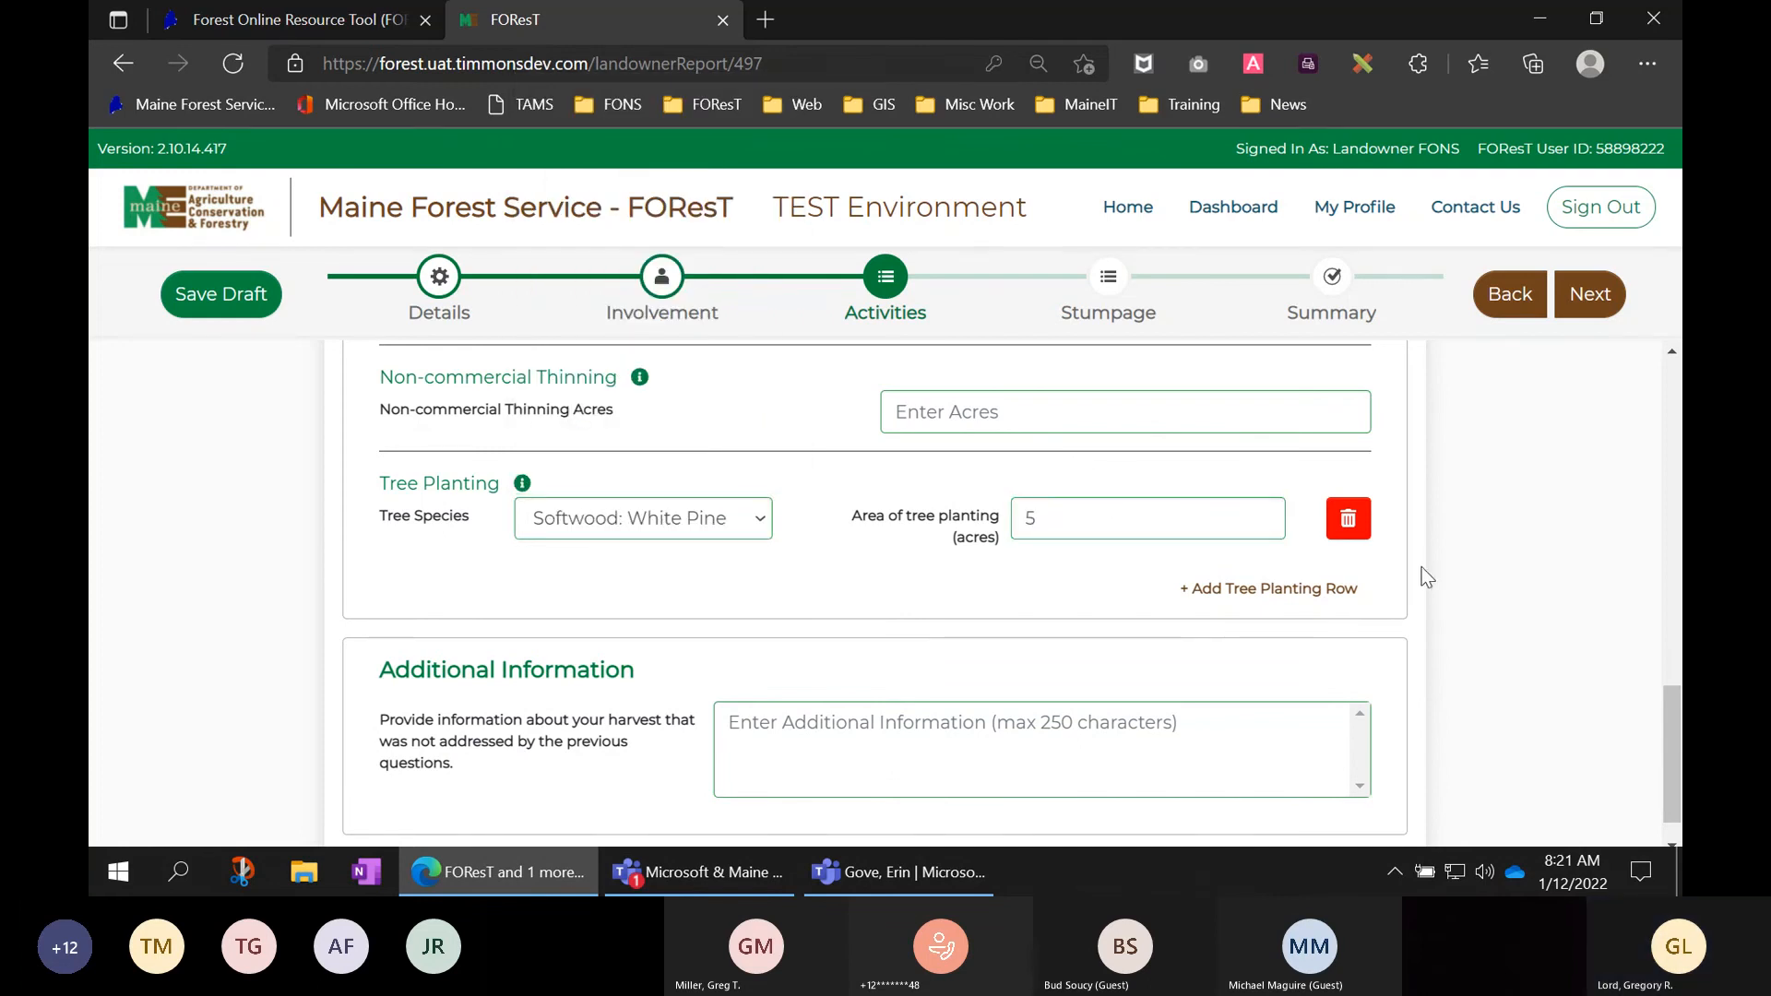
click(1594, 297)
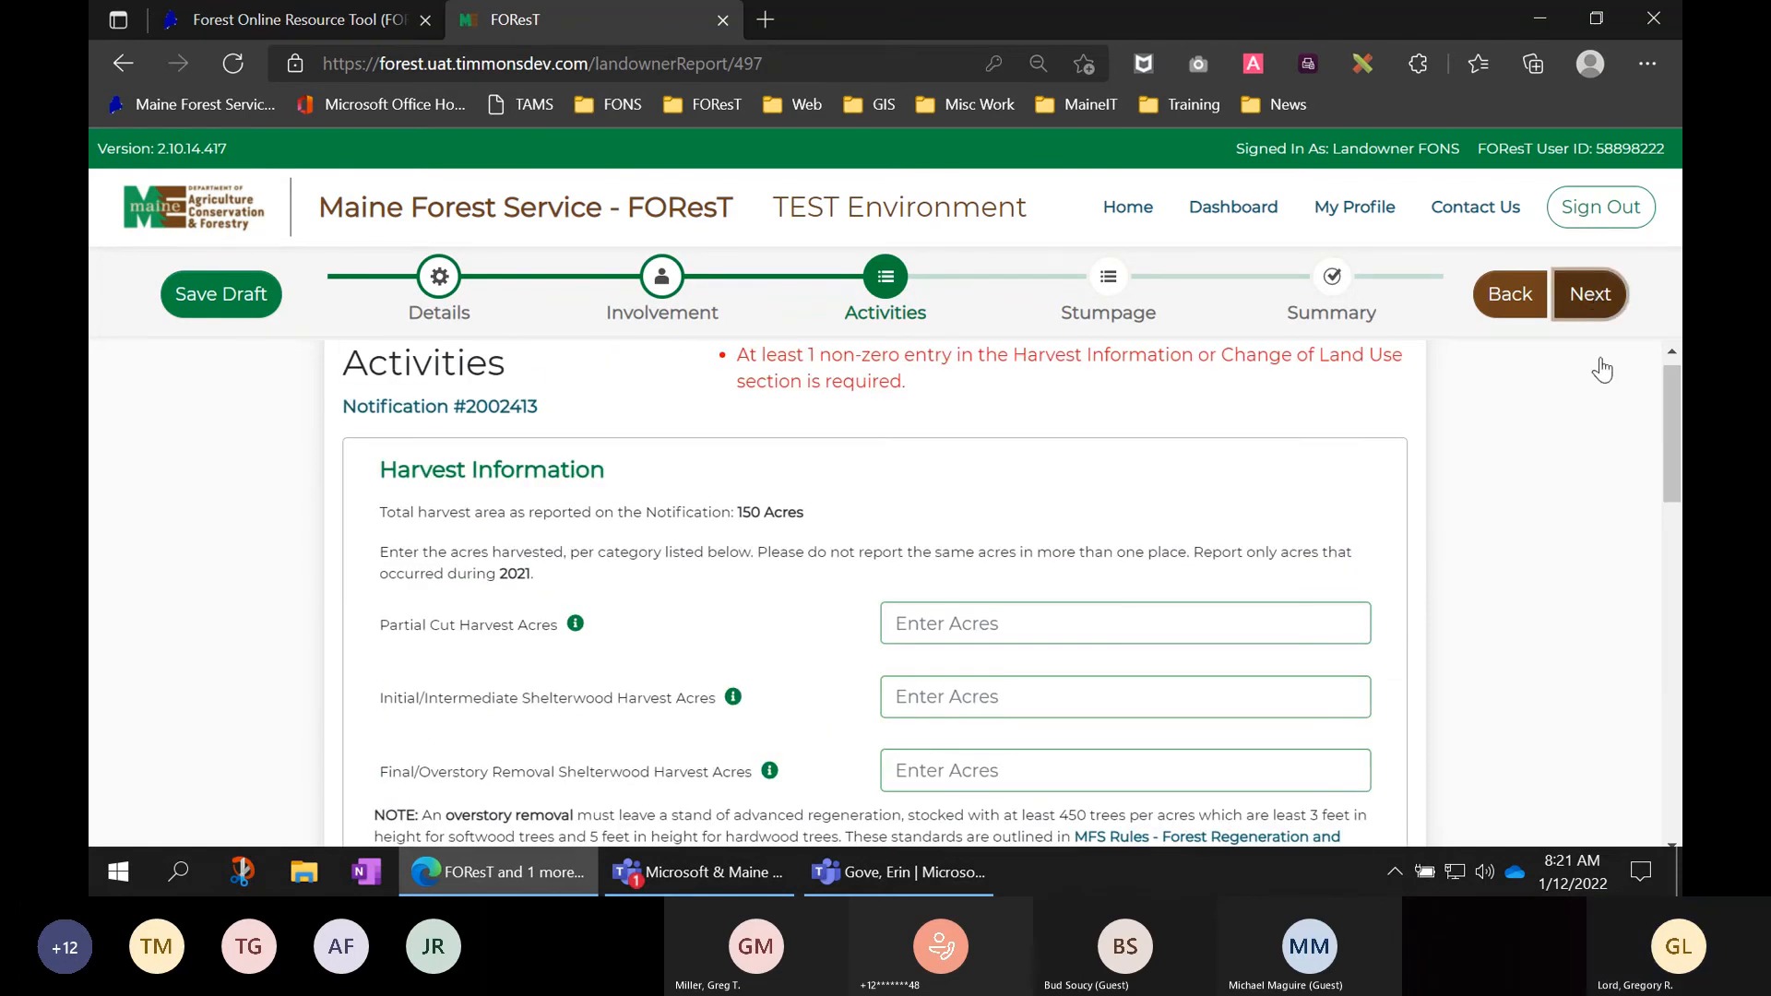
- Enter 5 non-commercial thinning acres, retry Next, then reload the report page
scroll(1507, 531, down, 10)
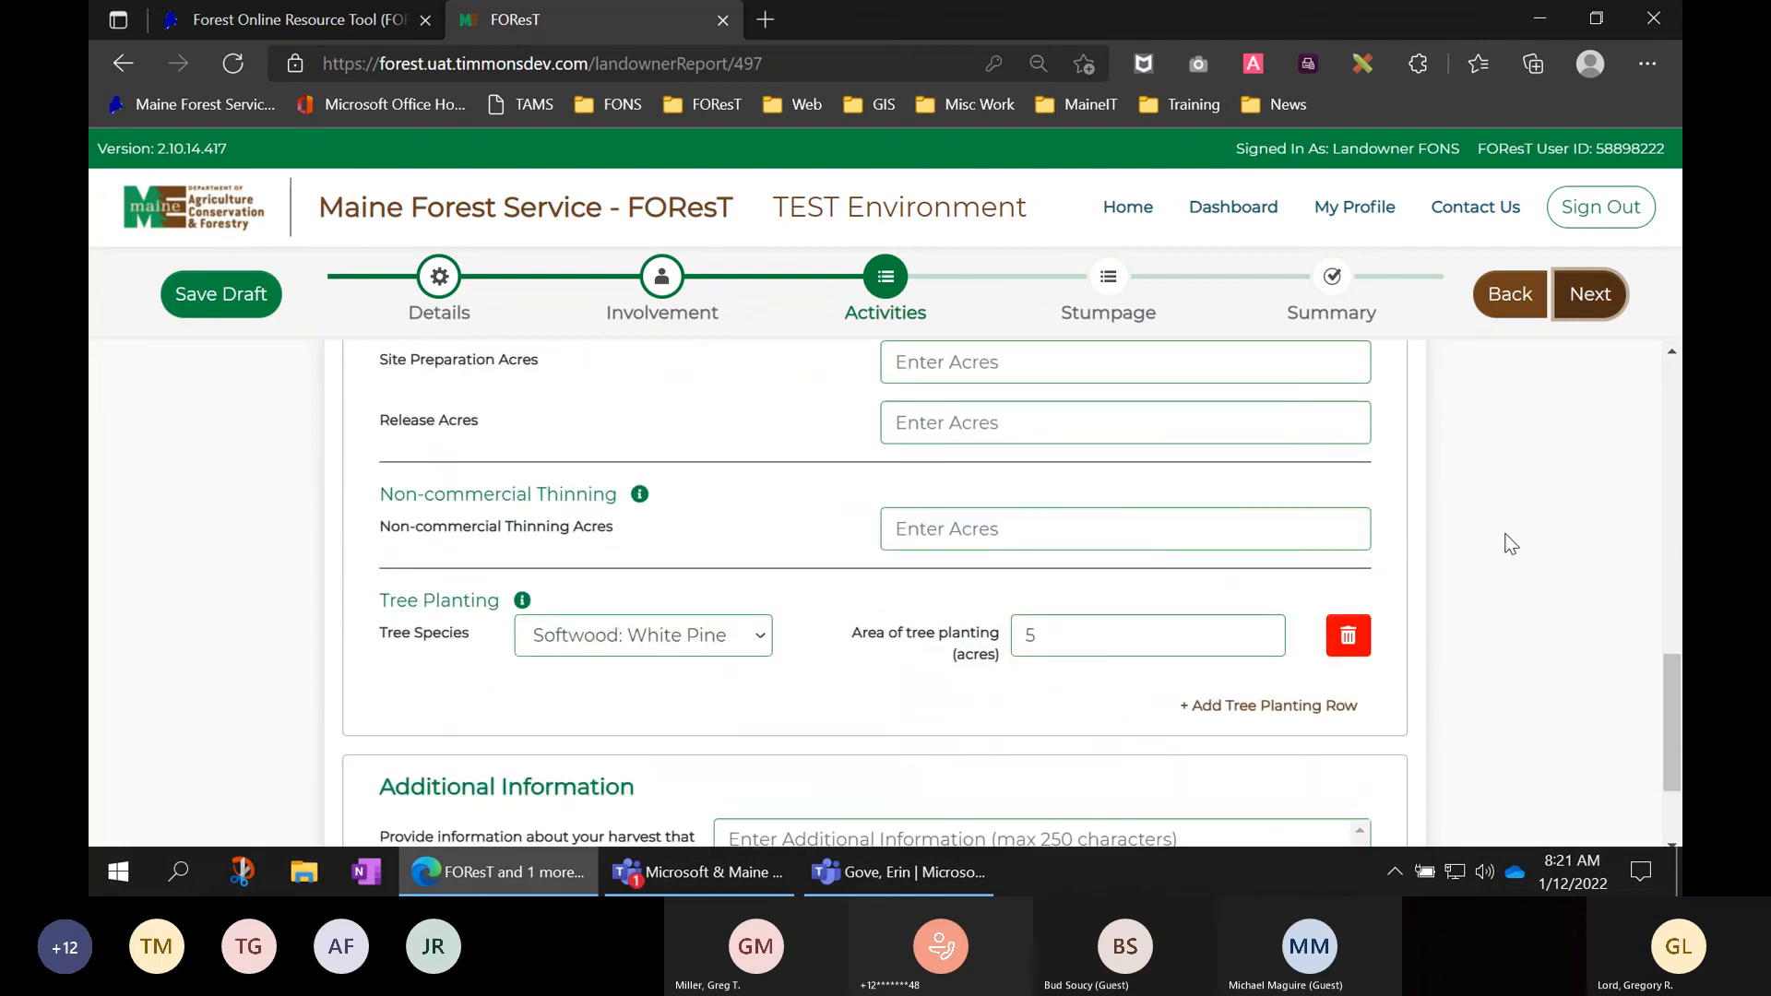
click(1079, 533)
text(5)
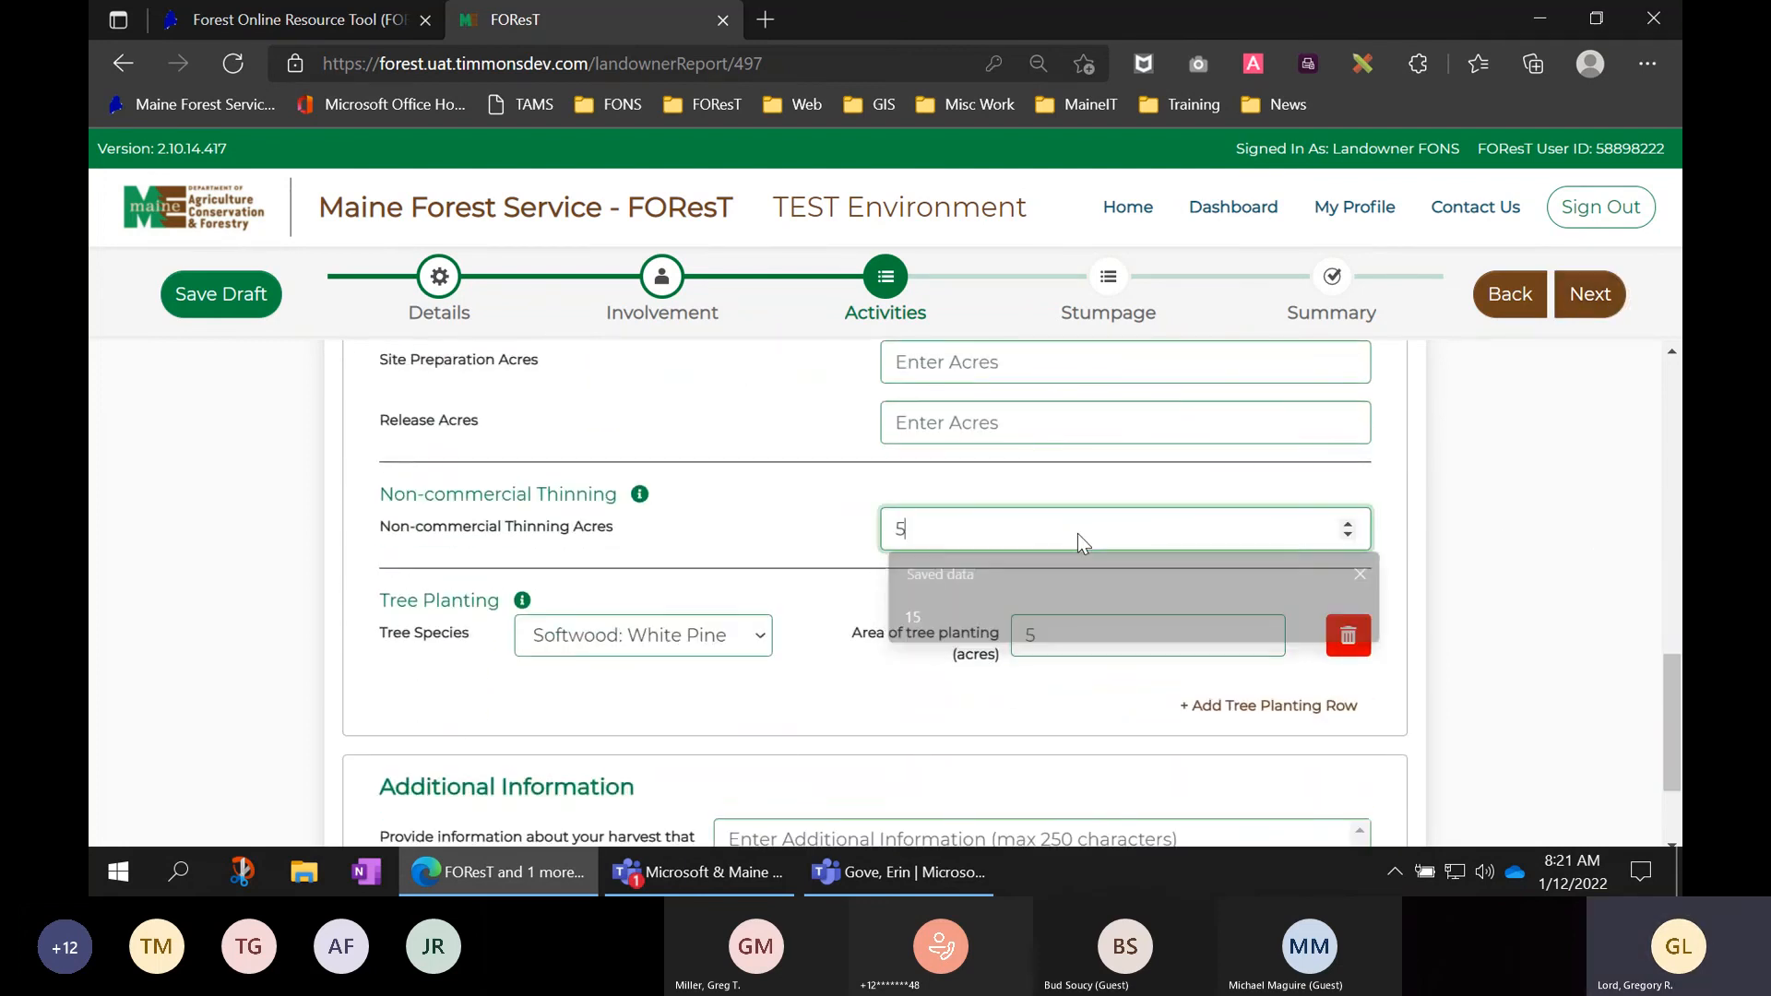
click(1507, 515)
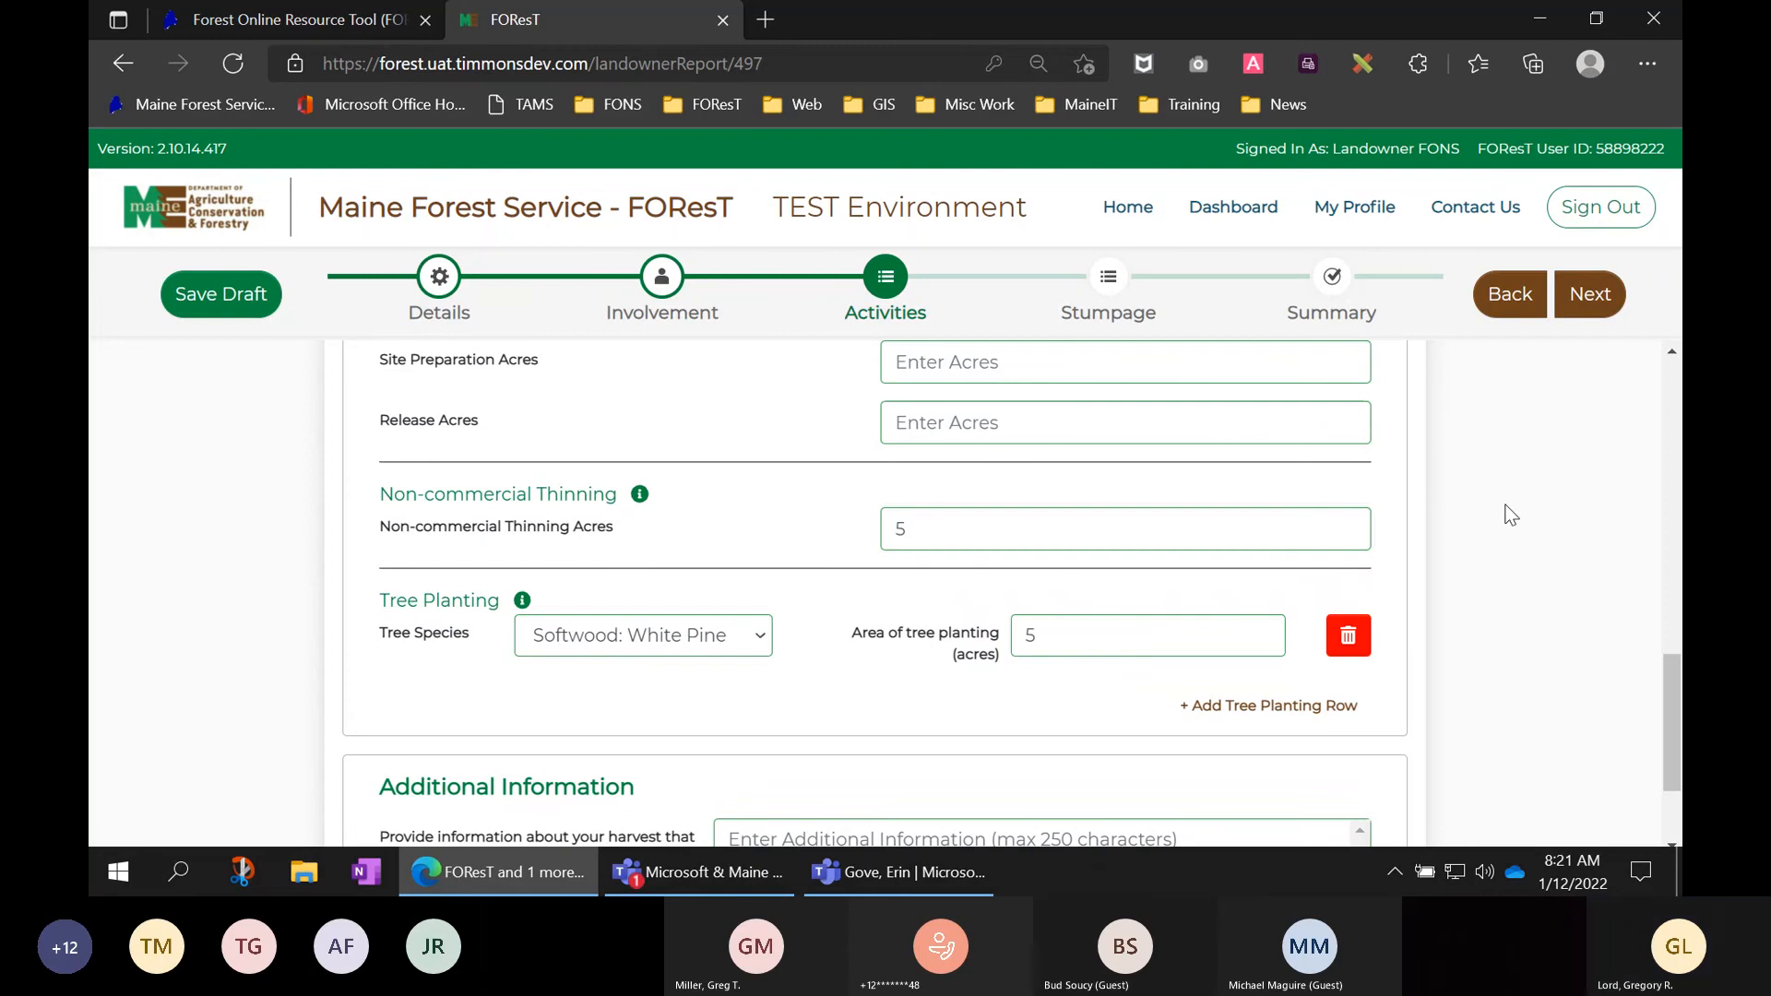
click(1593, 296)
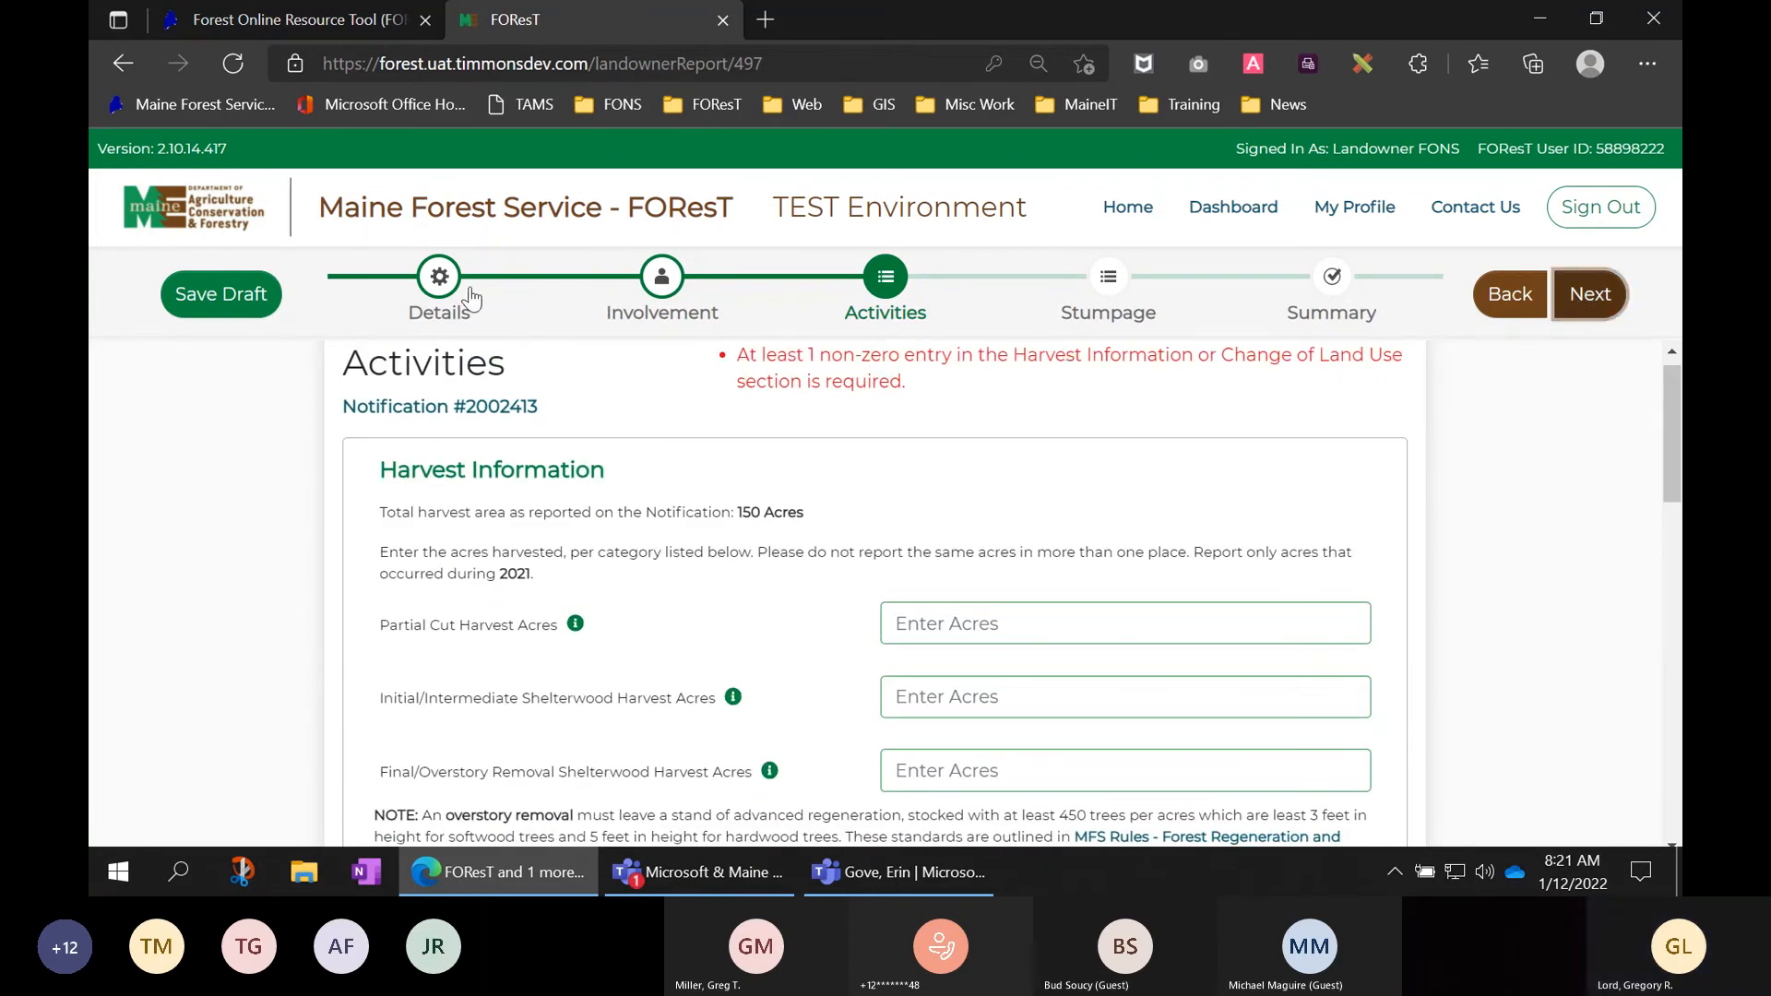
click(232, 63)
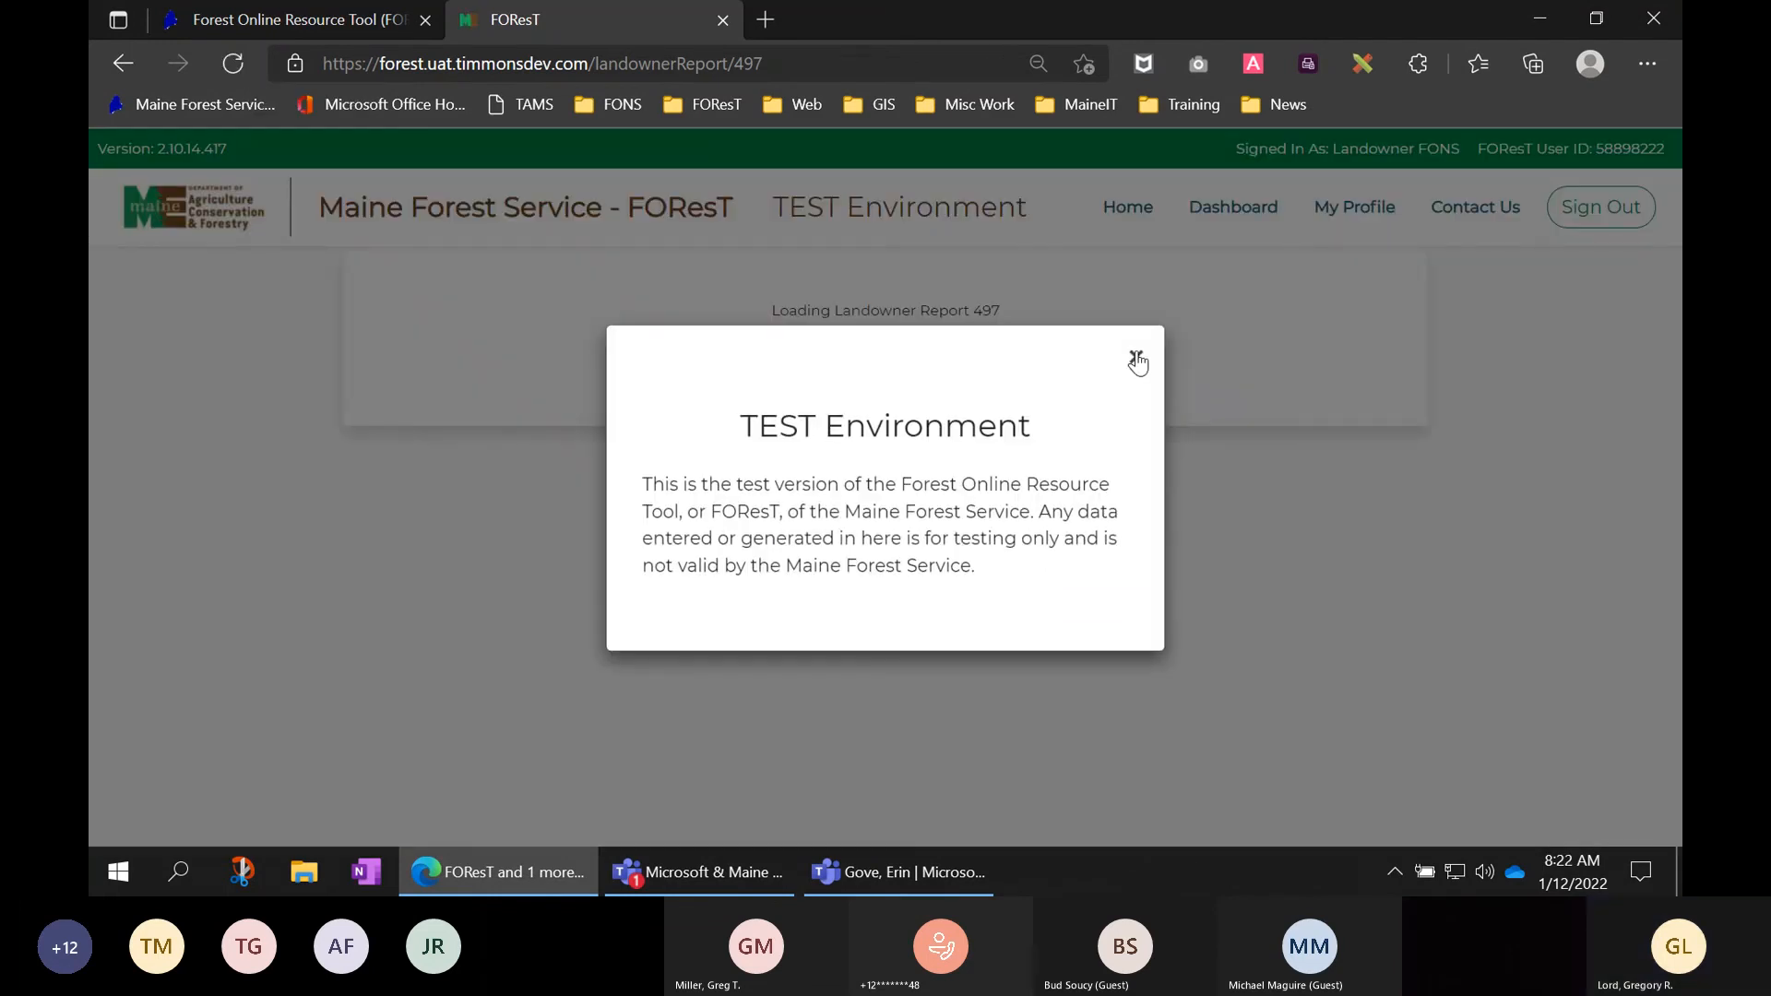
- Dismiss the TEST Environment notice and enter 5 Partial Cut Harvest Acres
click(1136, 358)
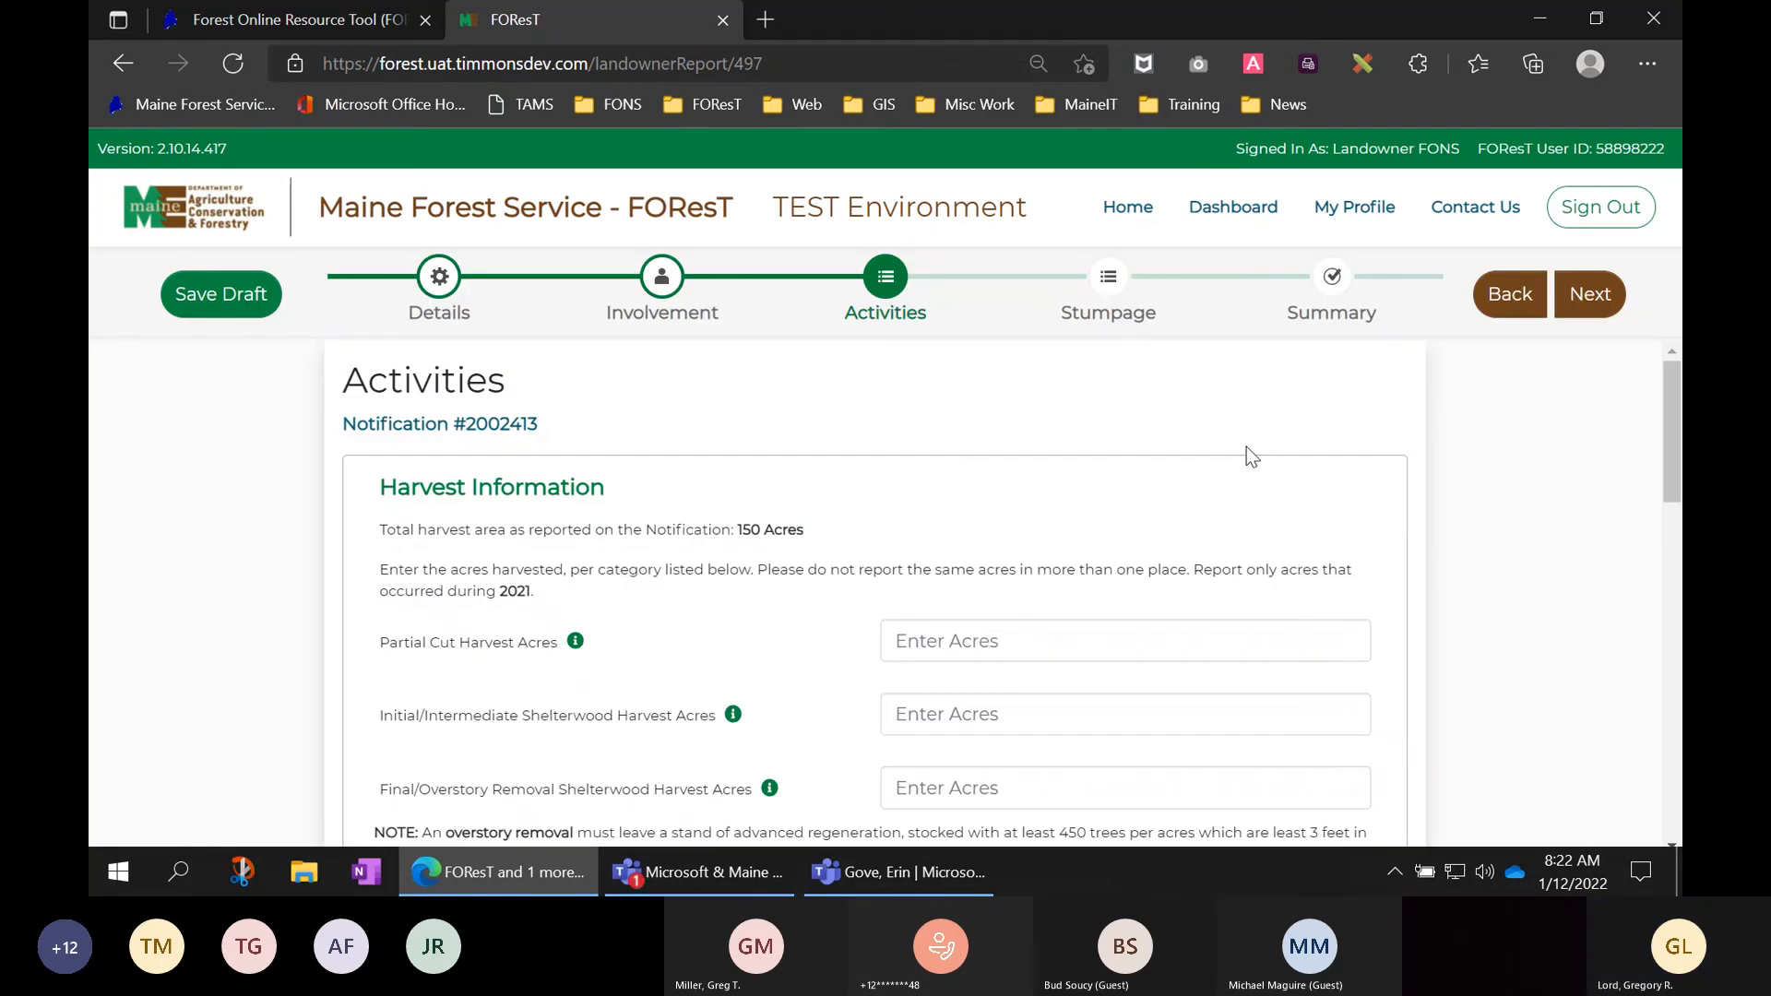
scroll(1144, 470, down, 2)
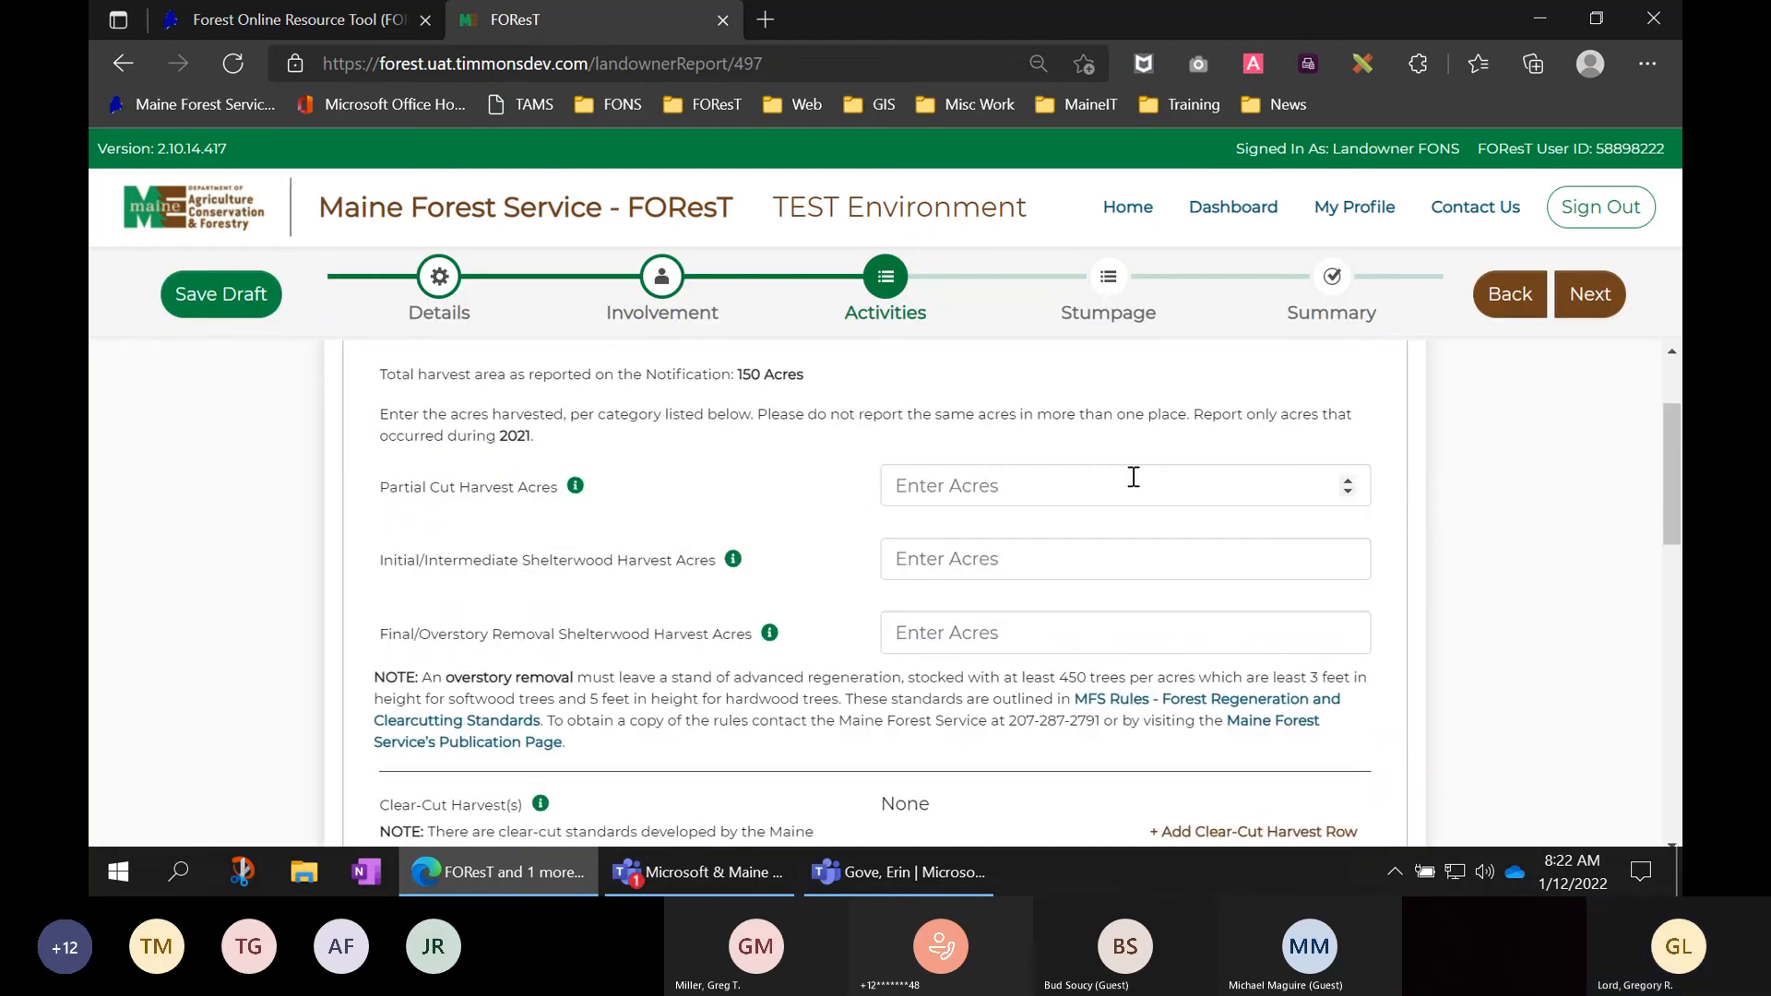
click(1134, 477)
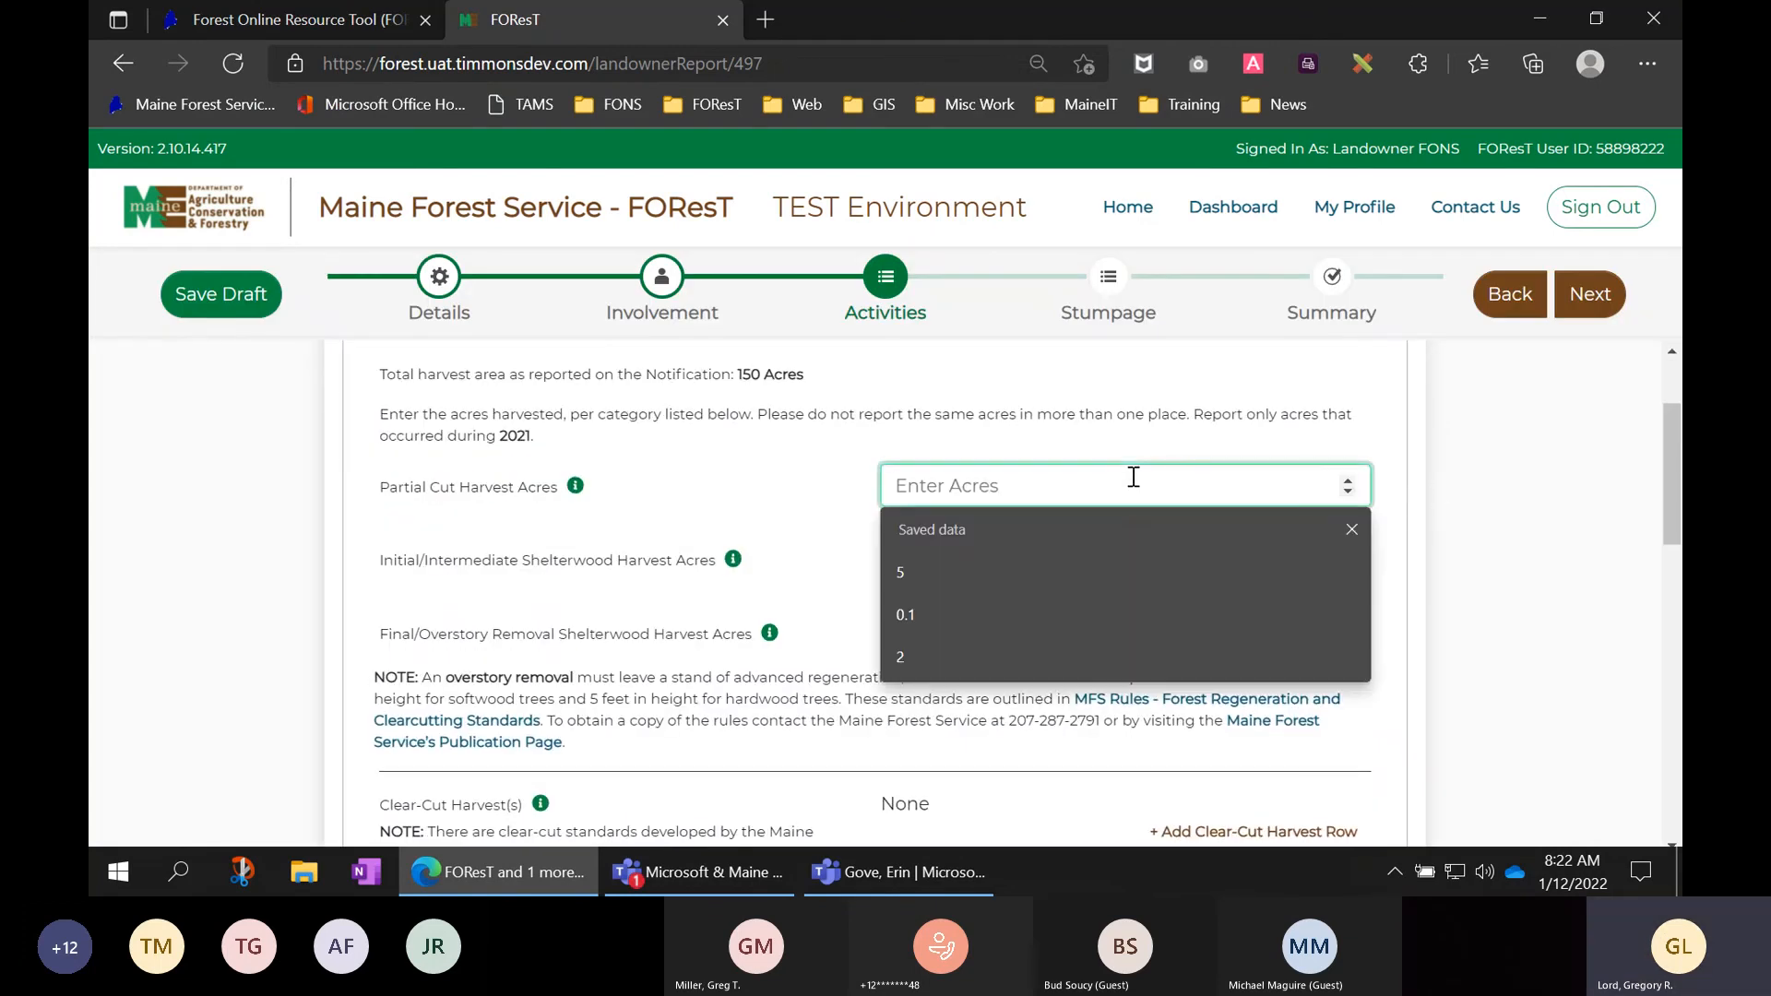
text(5)
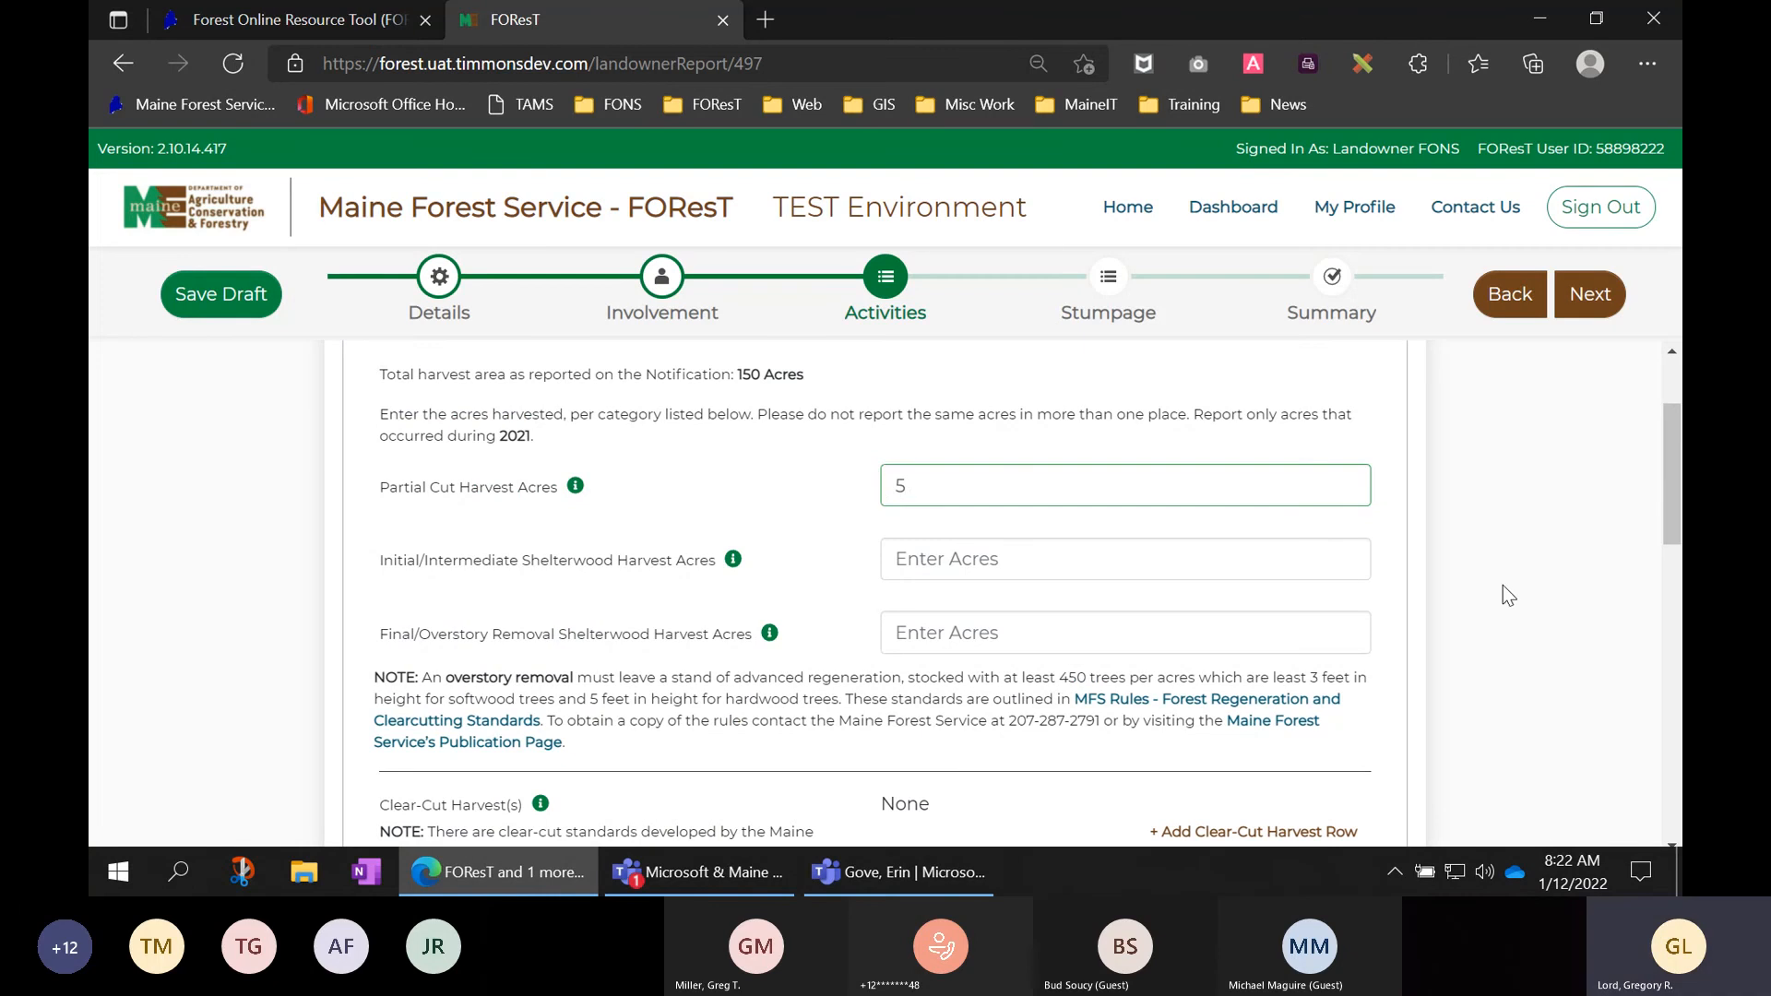
- Enter 5 Non-commercial Thinning Acres and continue to the Stumpage Information page
scroll(1503, 586, down, 4)
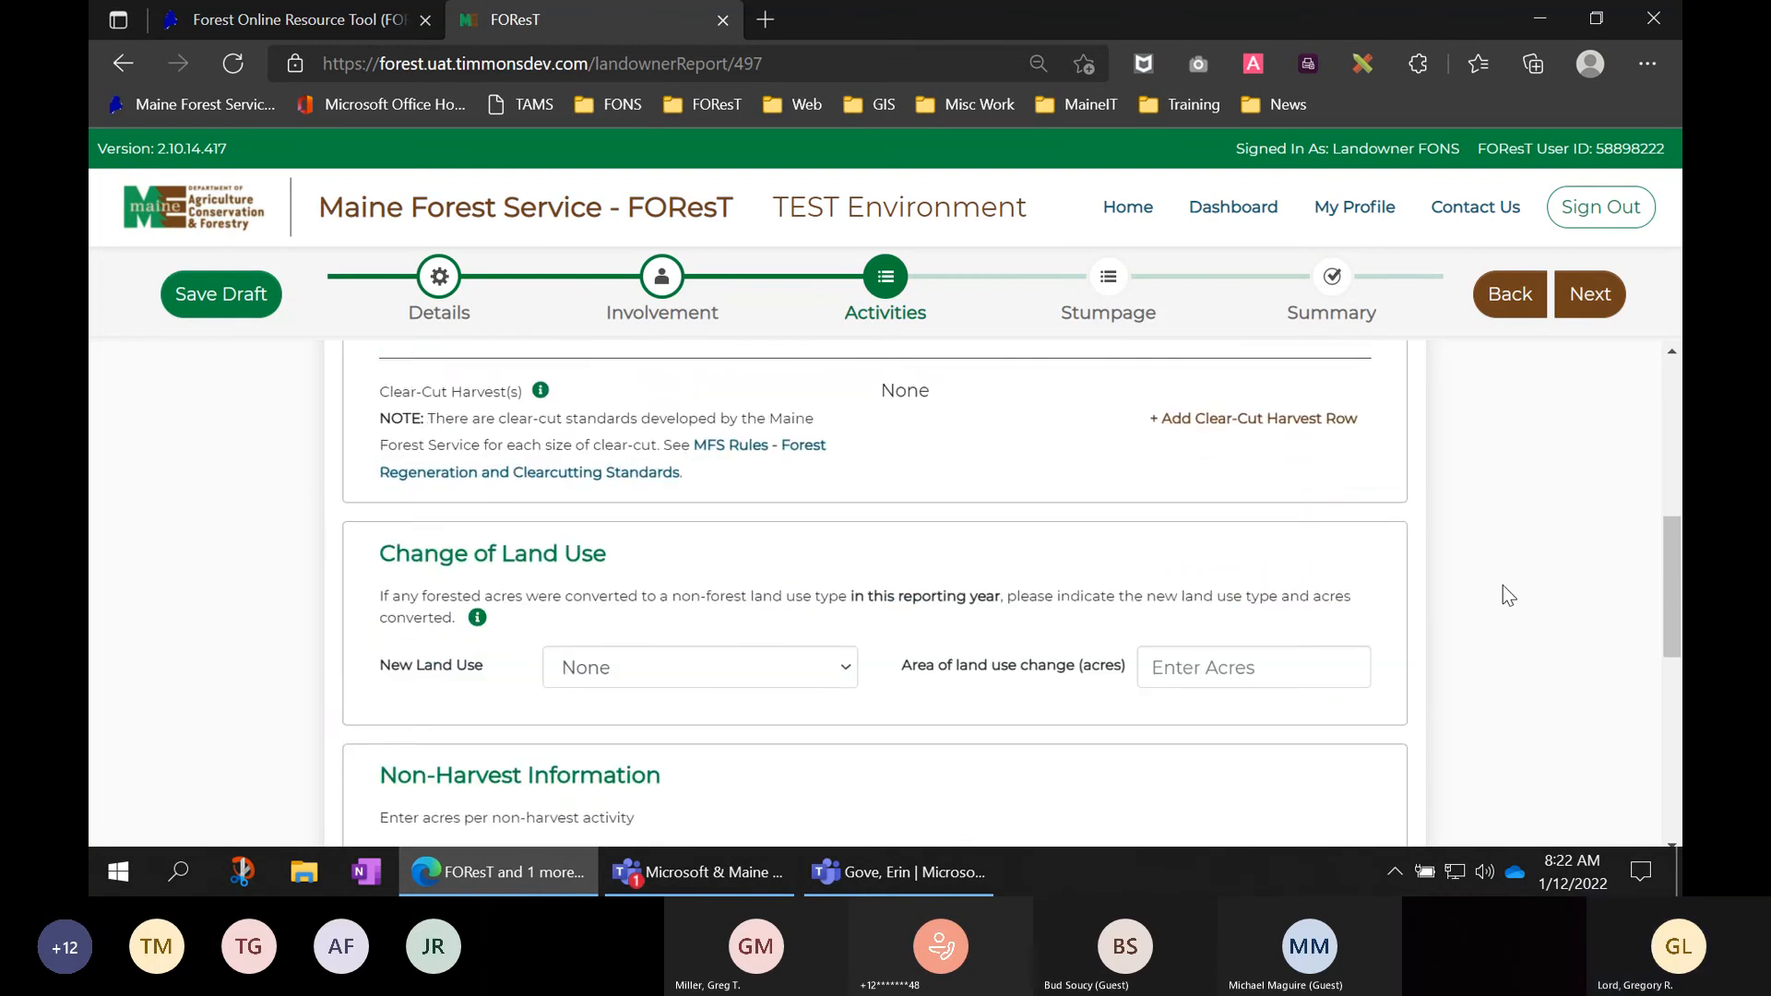
scroll(1503, 585, down, 4)
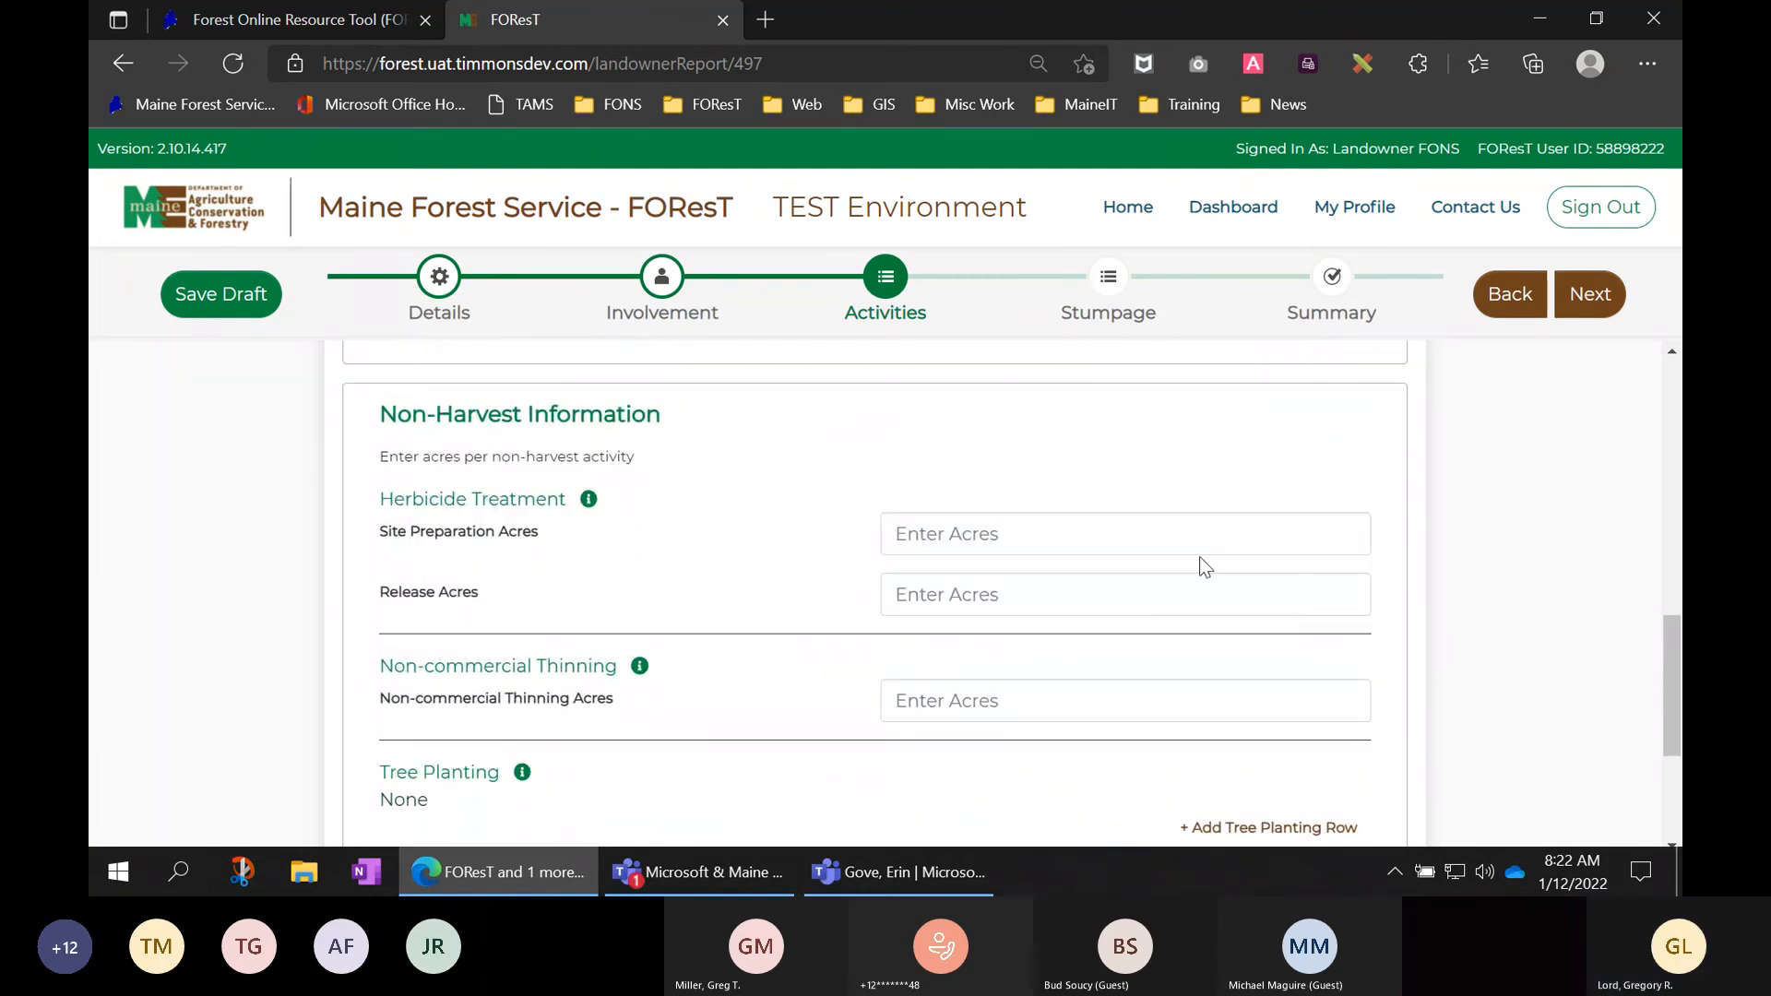
click(1086, 707)
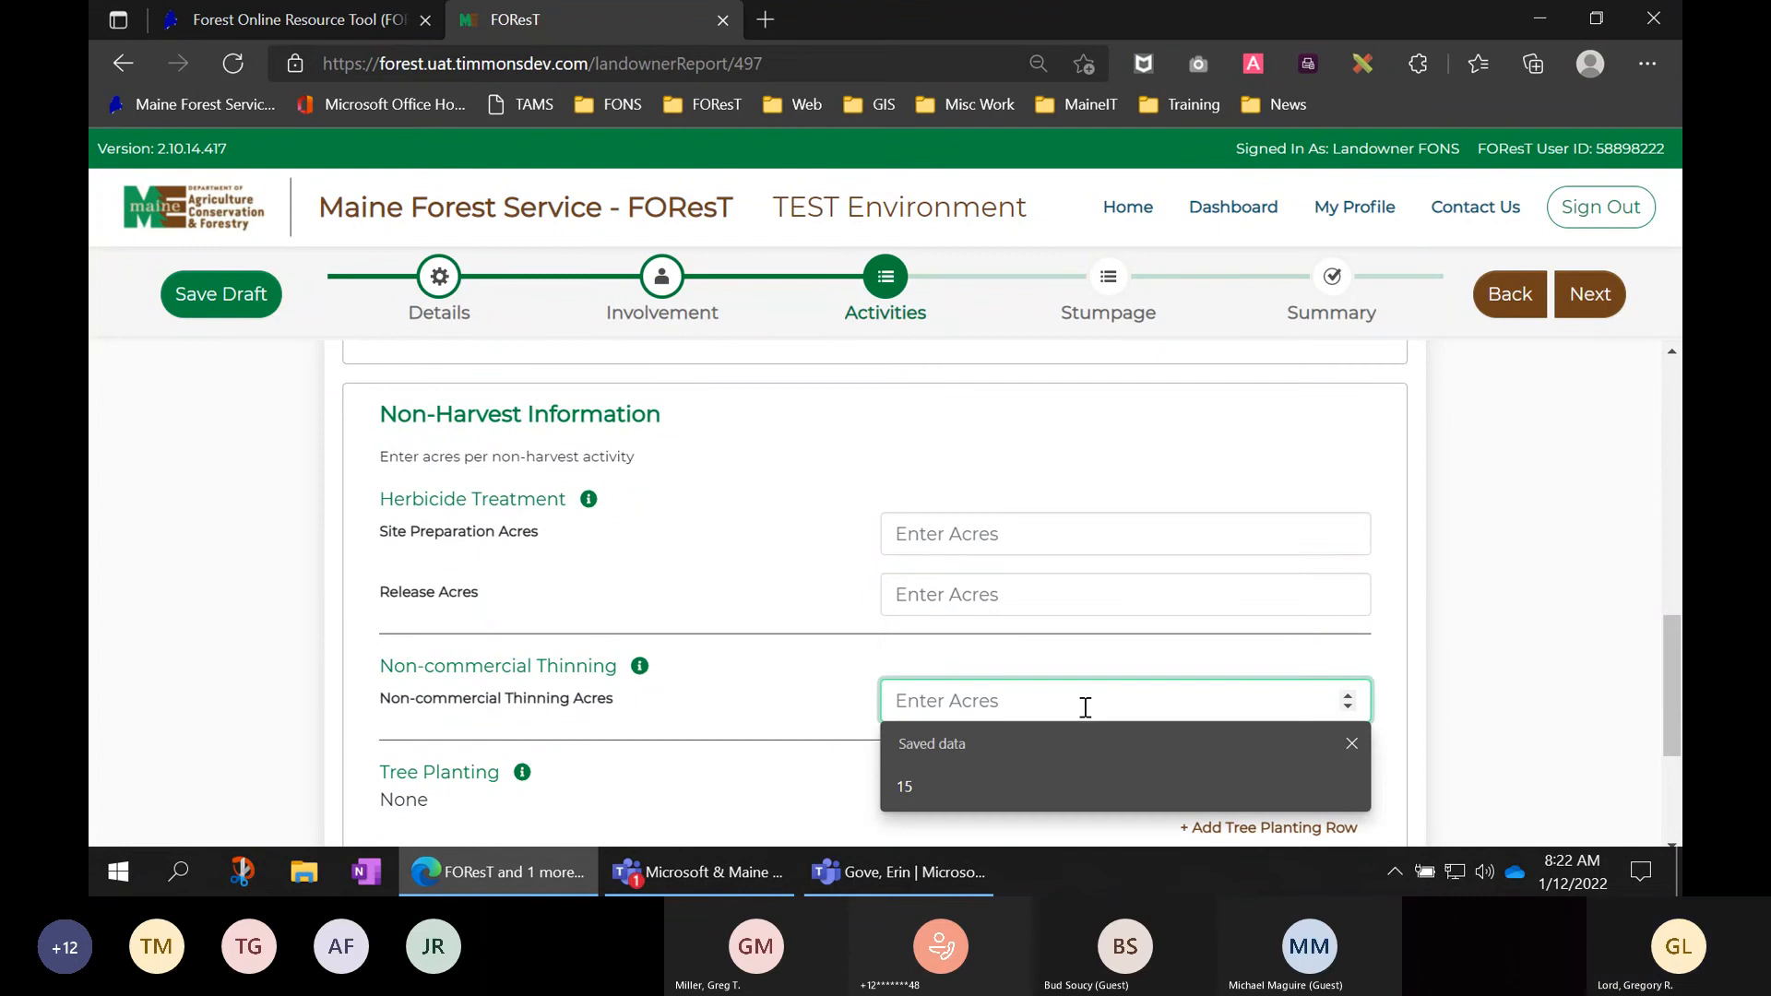
text(5)
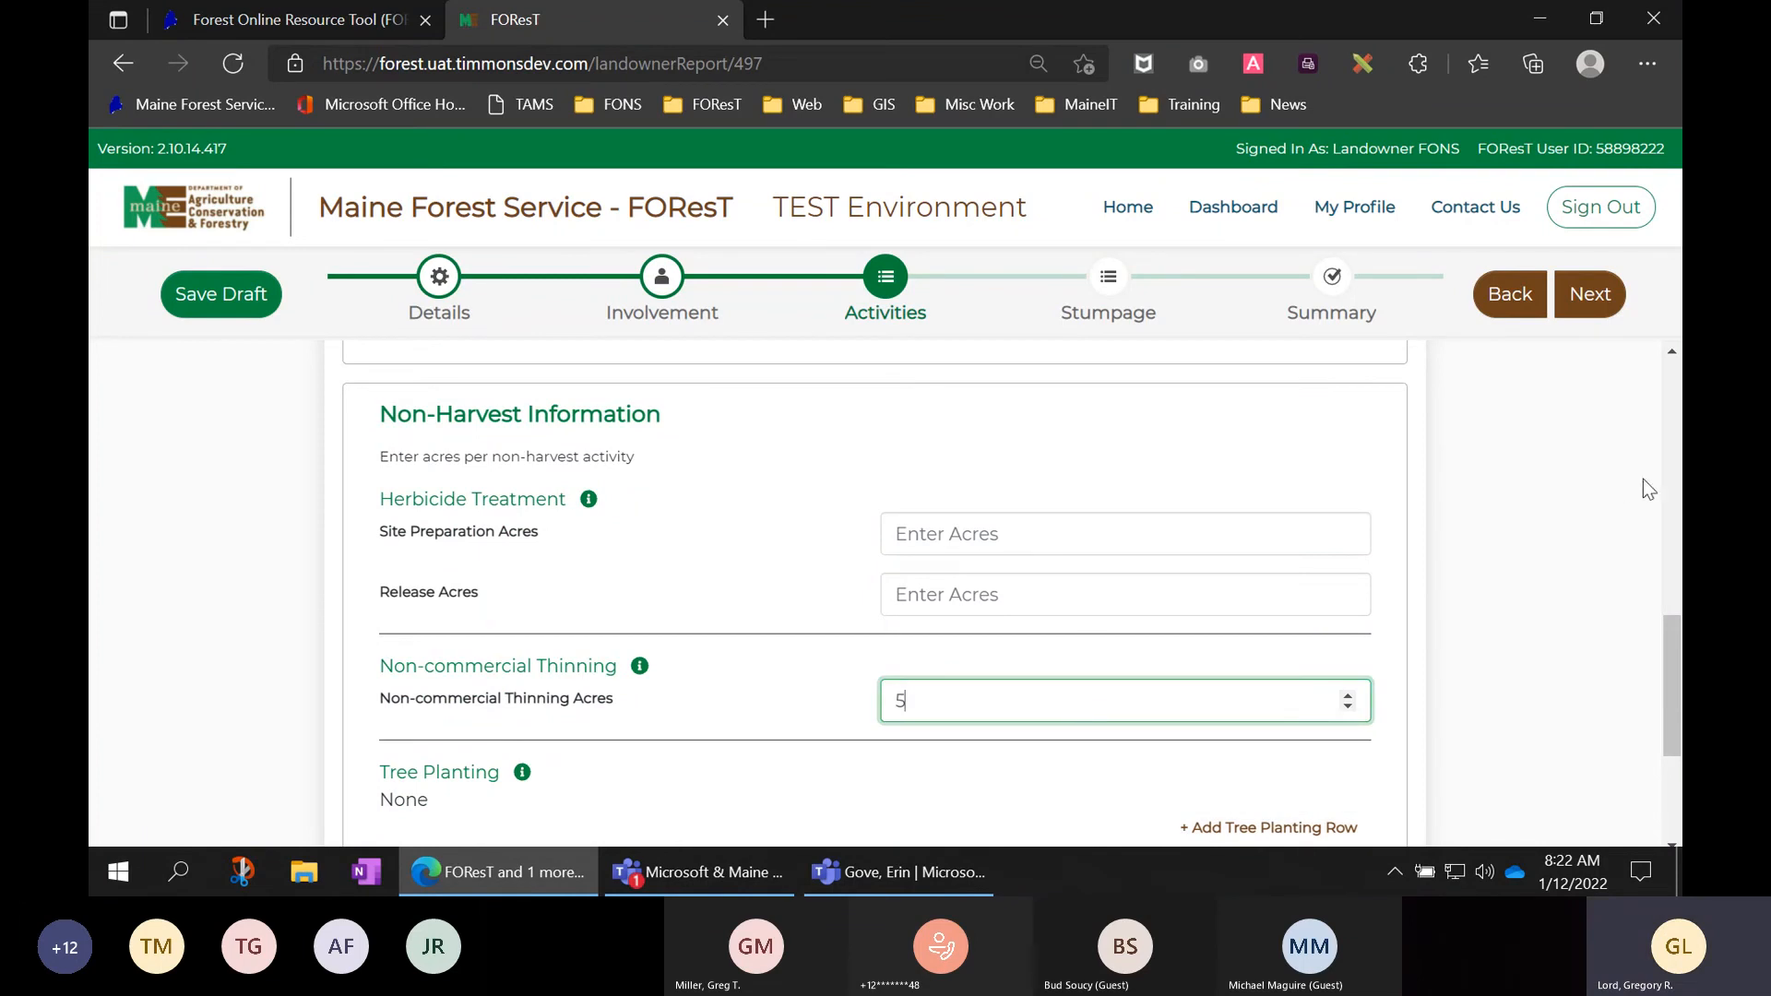
scroll(1642, 479, down, 3)
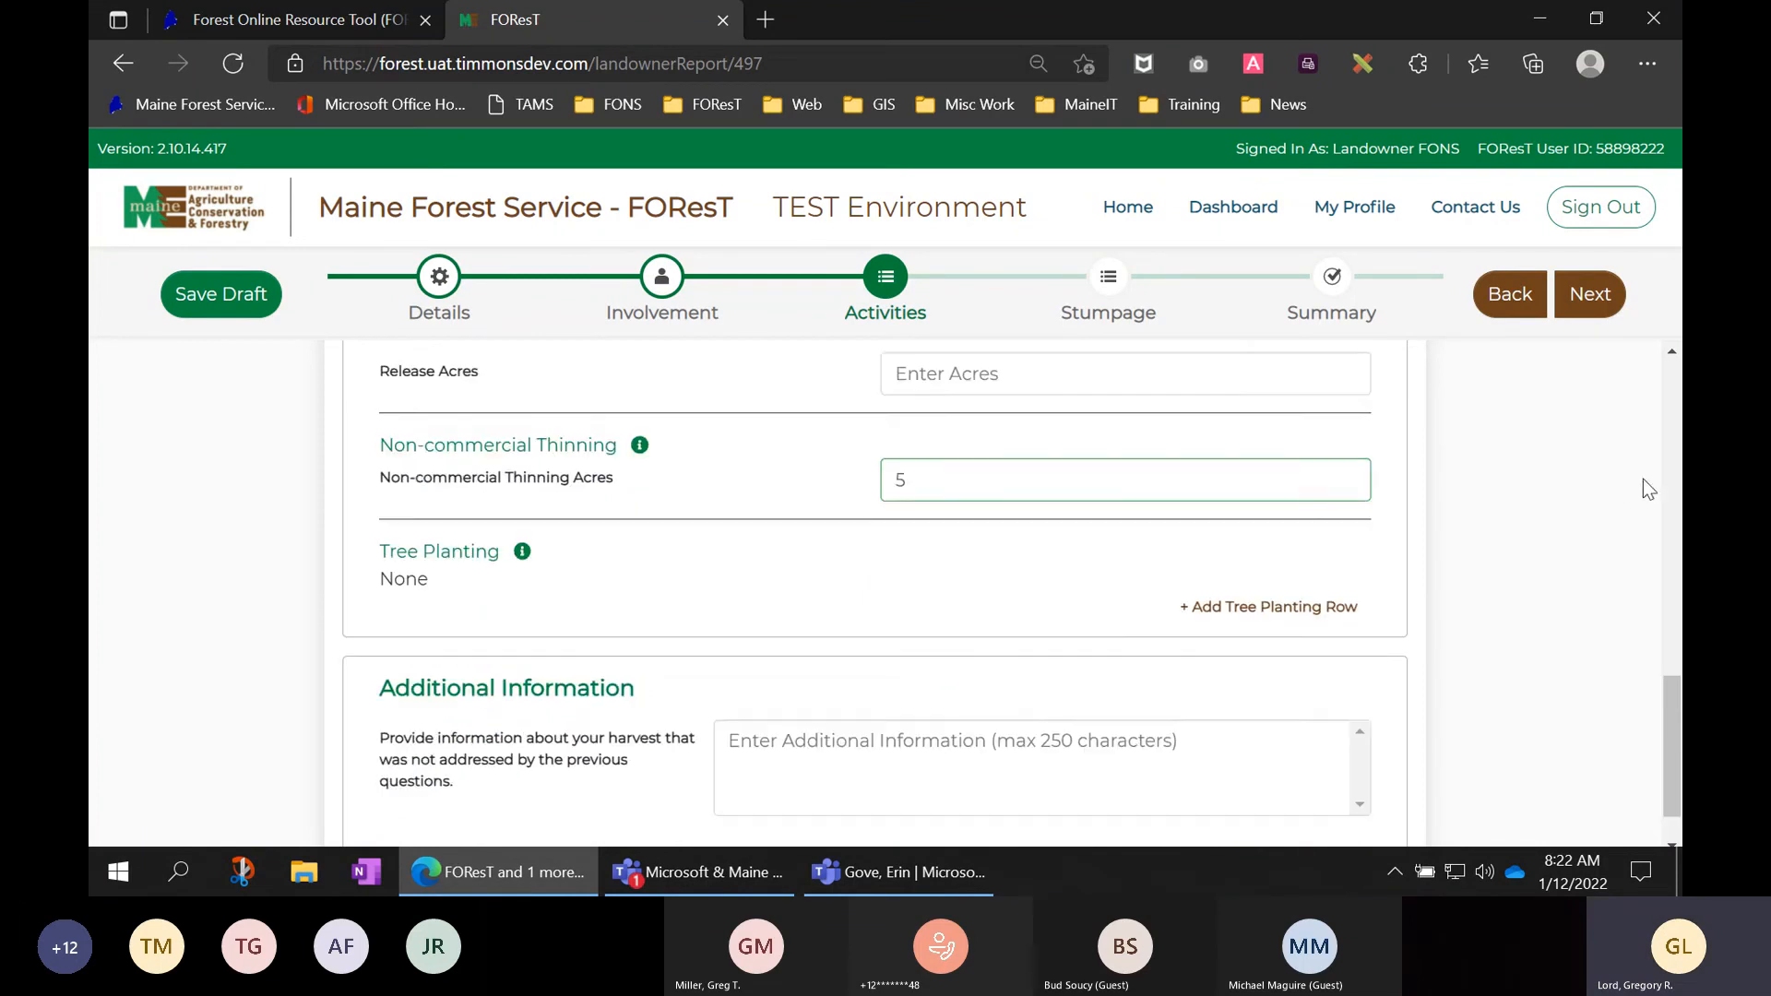
click(1610, 304)
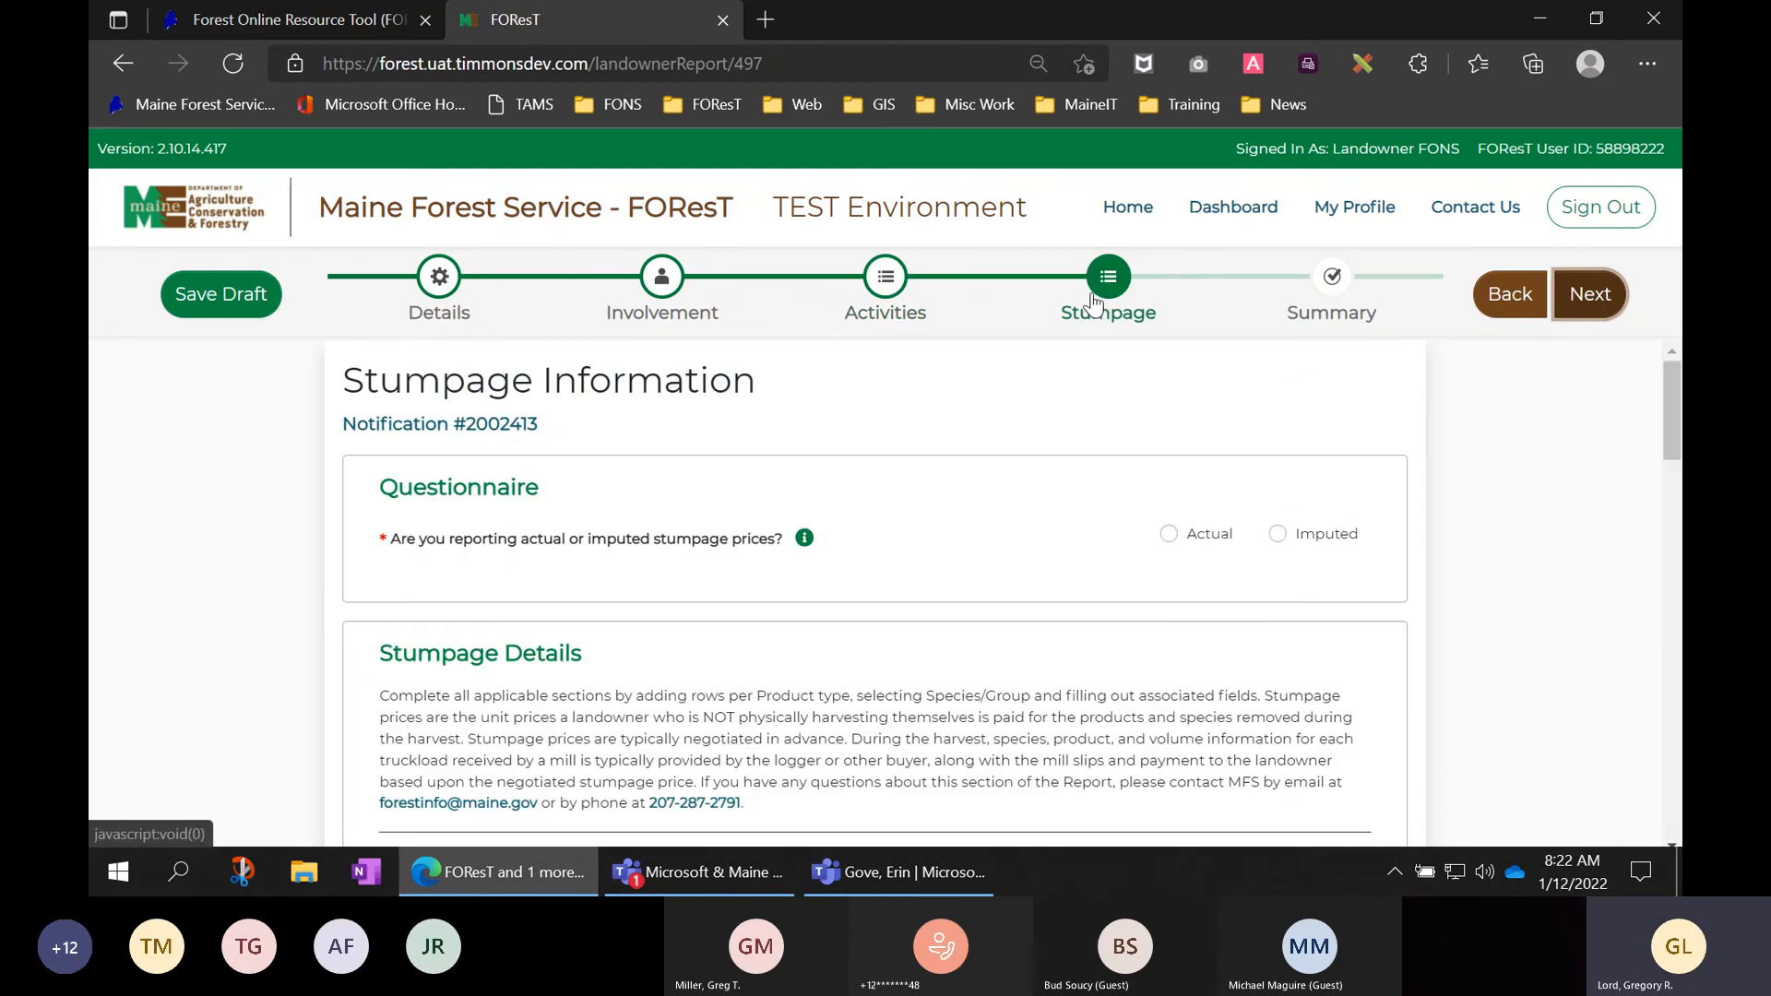
- Go back to Activities and review Harvest Information, confirming Partial Cut Acres still reads 5
click(886, 283)
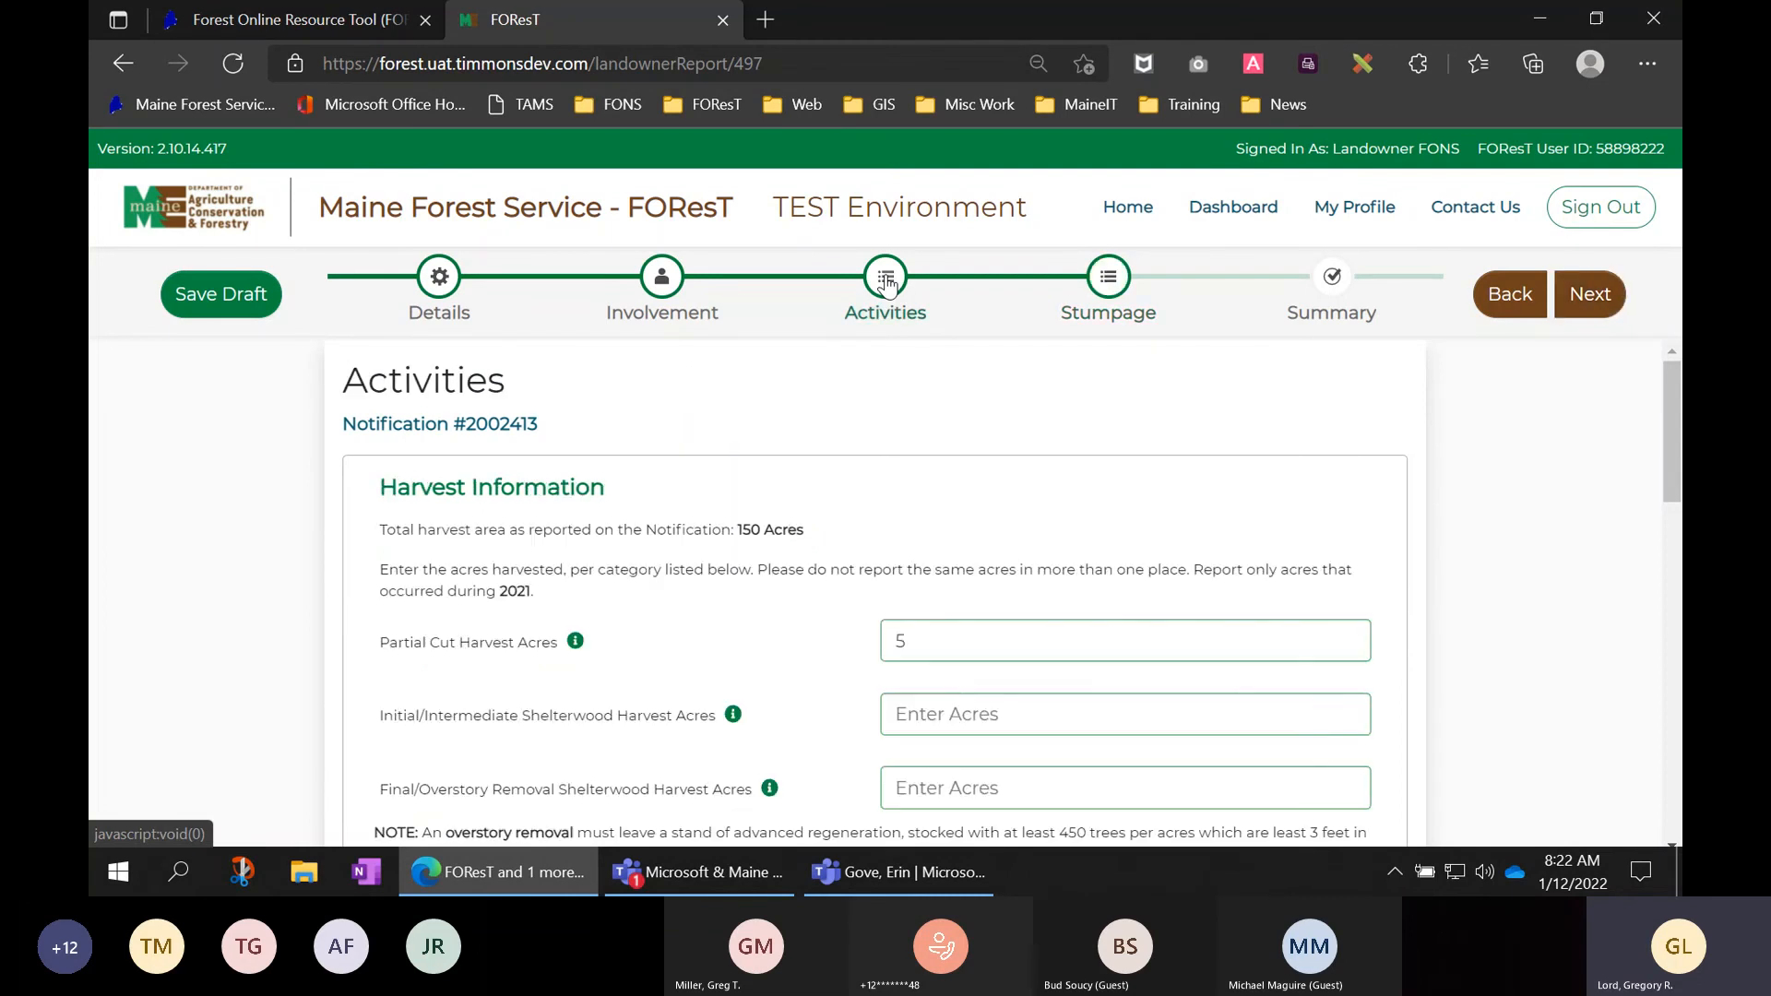
scroll(1409, 456, down, 1)
scroll(1408, 456, up, 1)
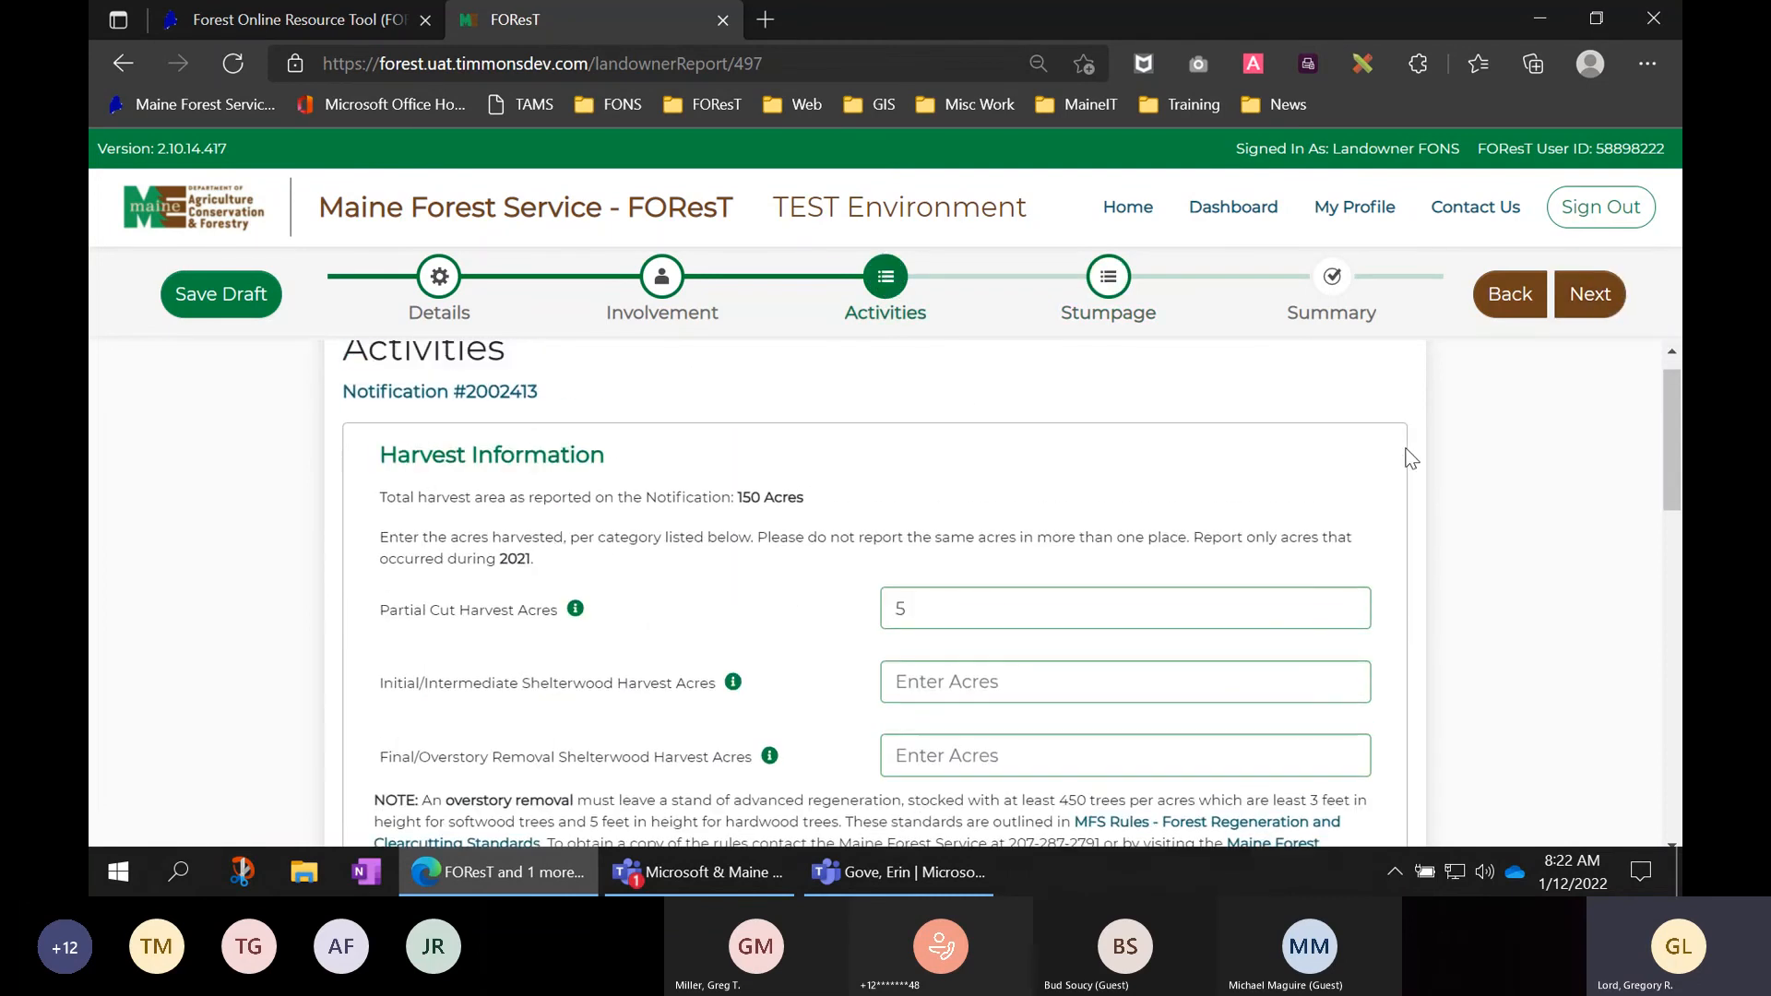
scroll(1409, 456, down, 1)
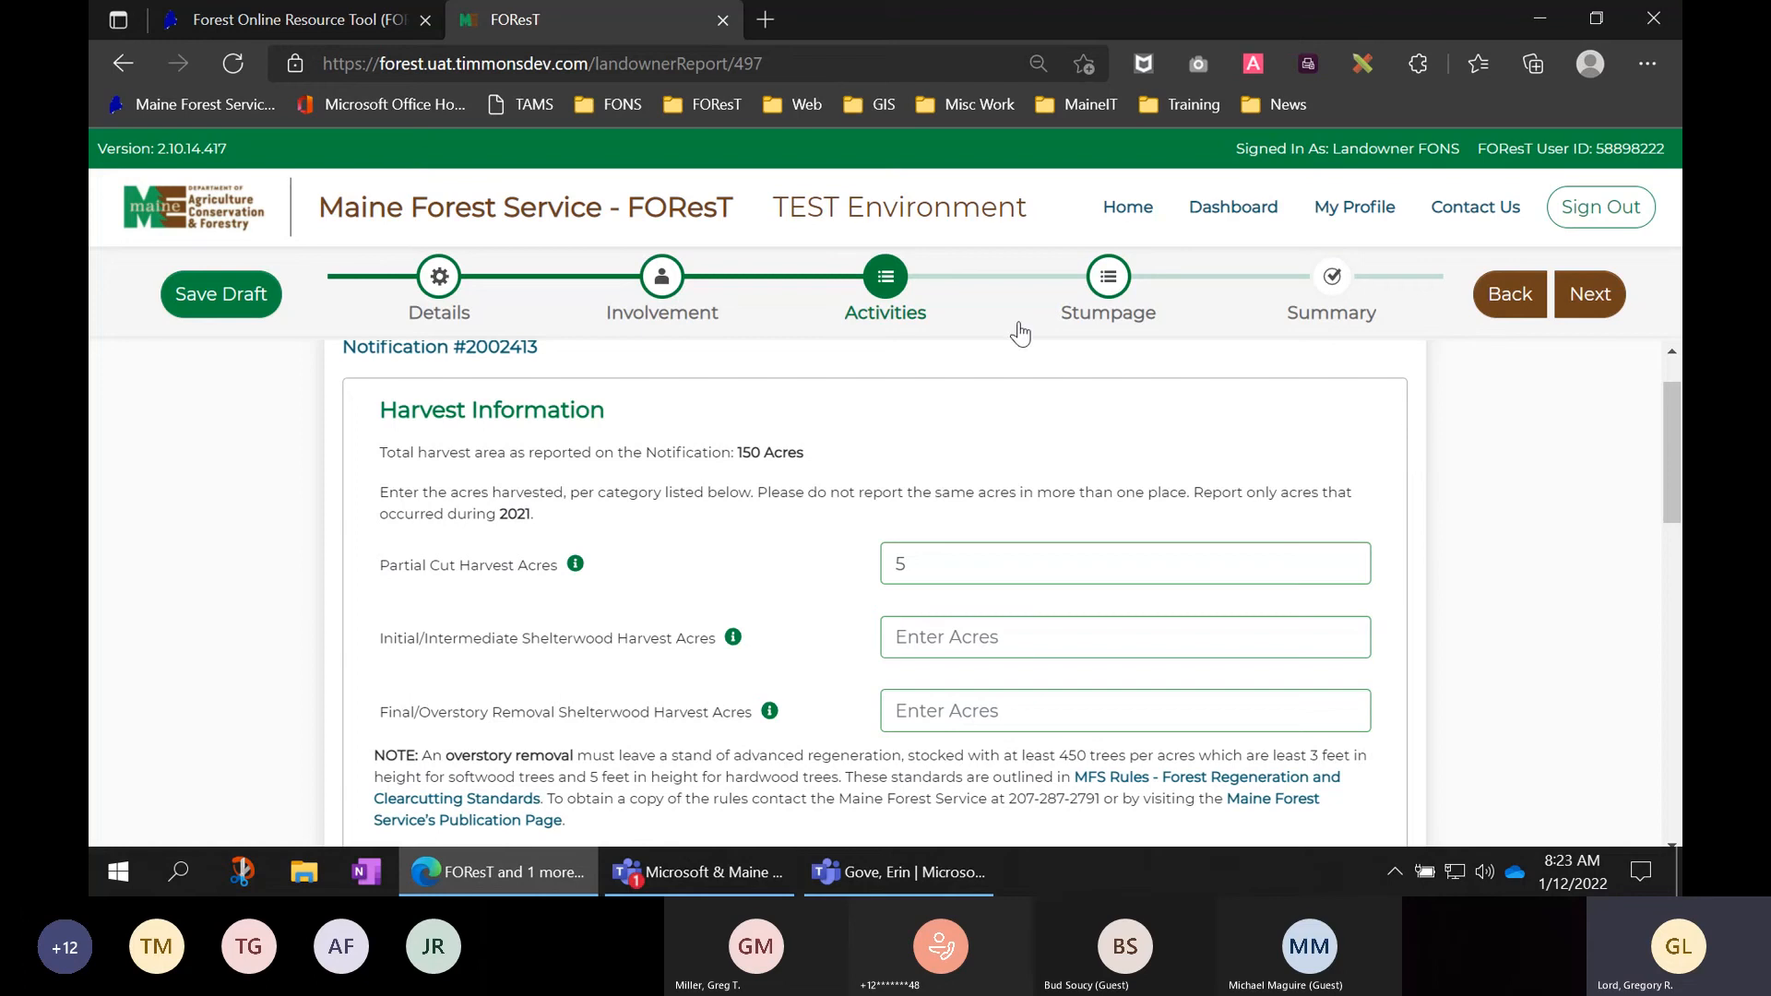
- Return to Involvement Details and flip the Operator/Harvester answer to No, then back to Yes
click(664, 279)
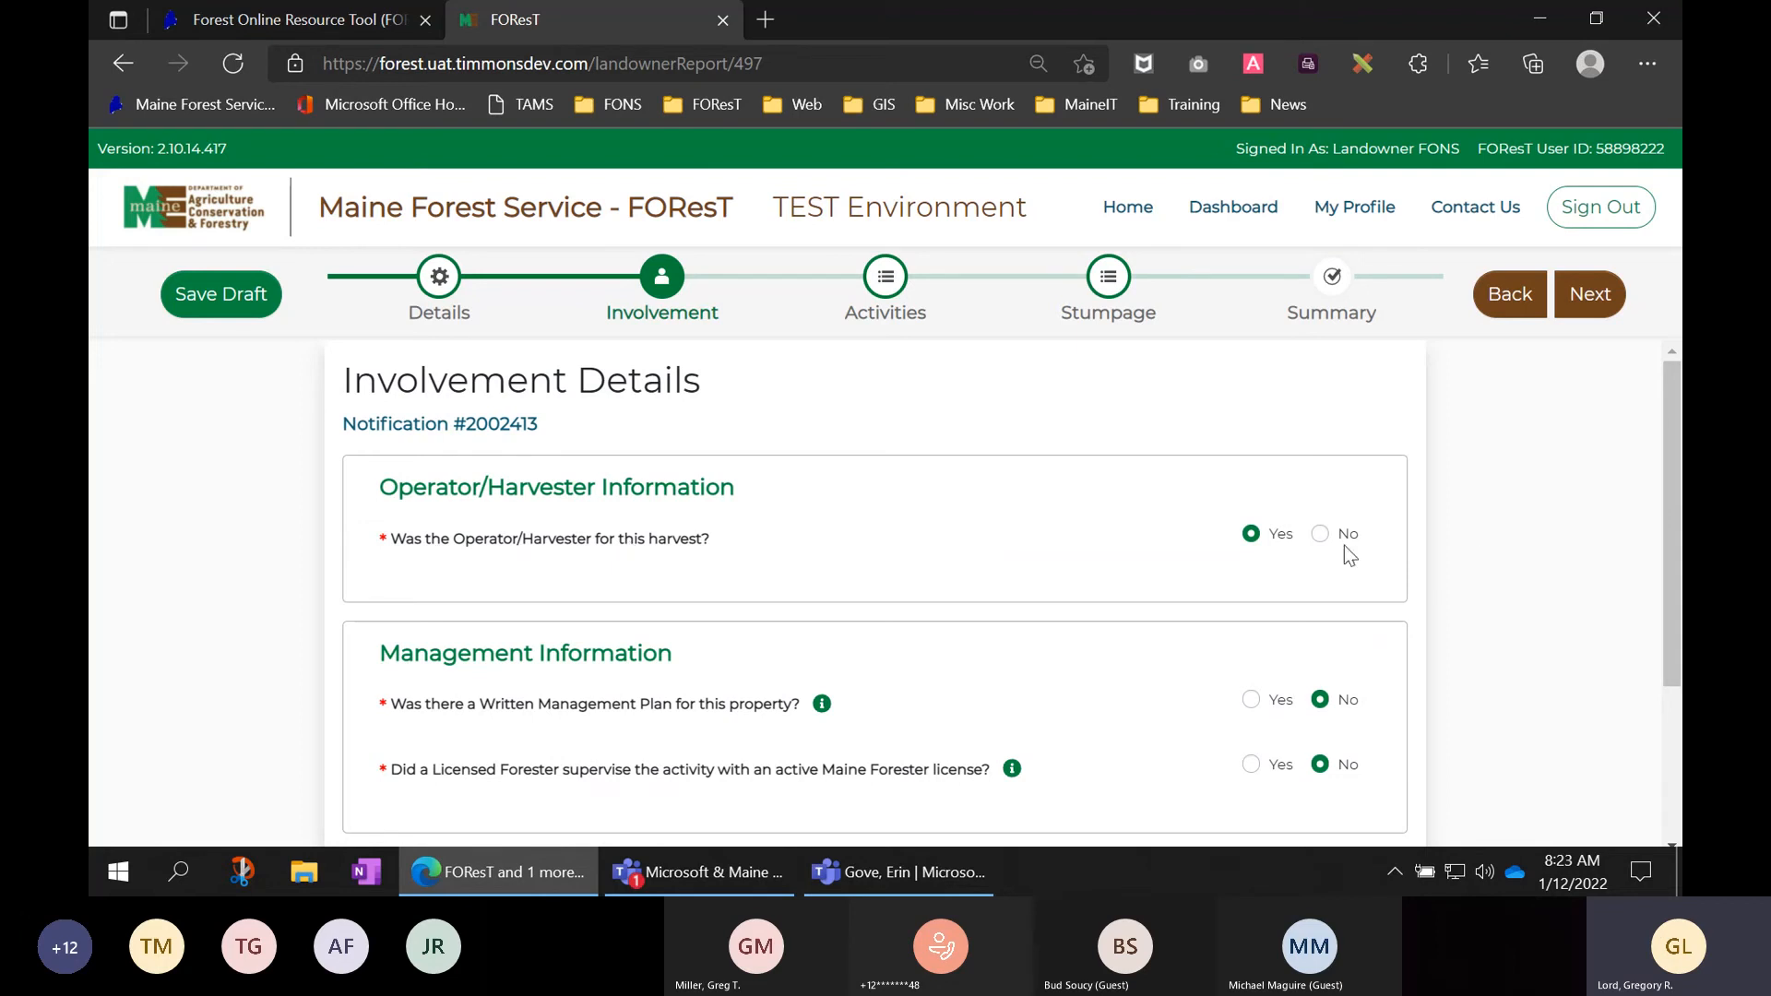
click(1320, 534)
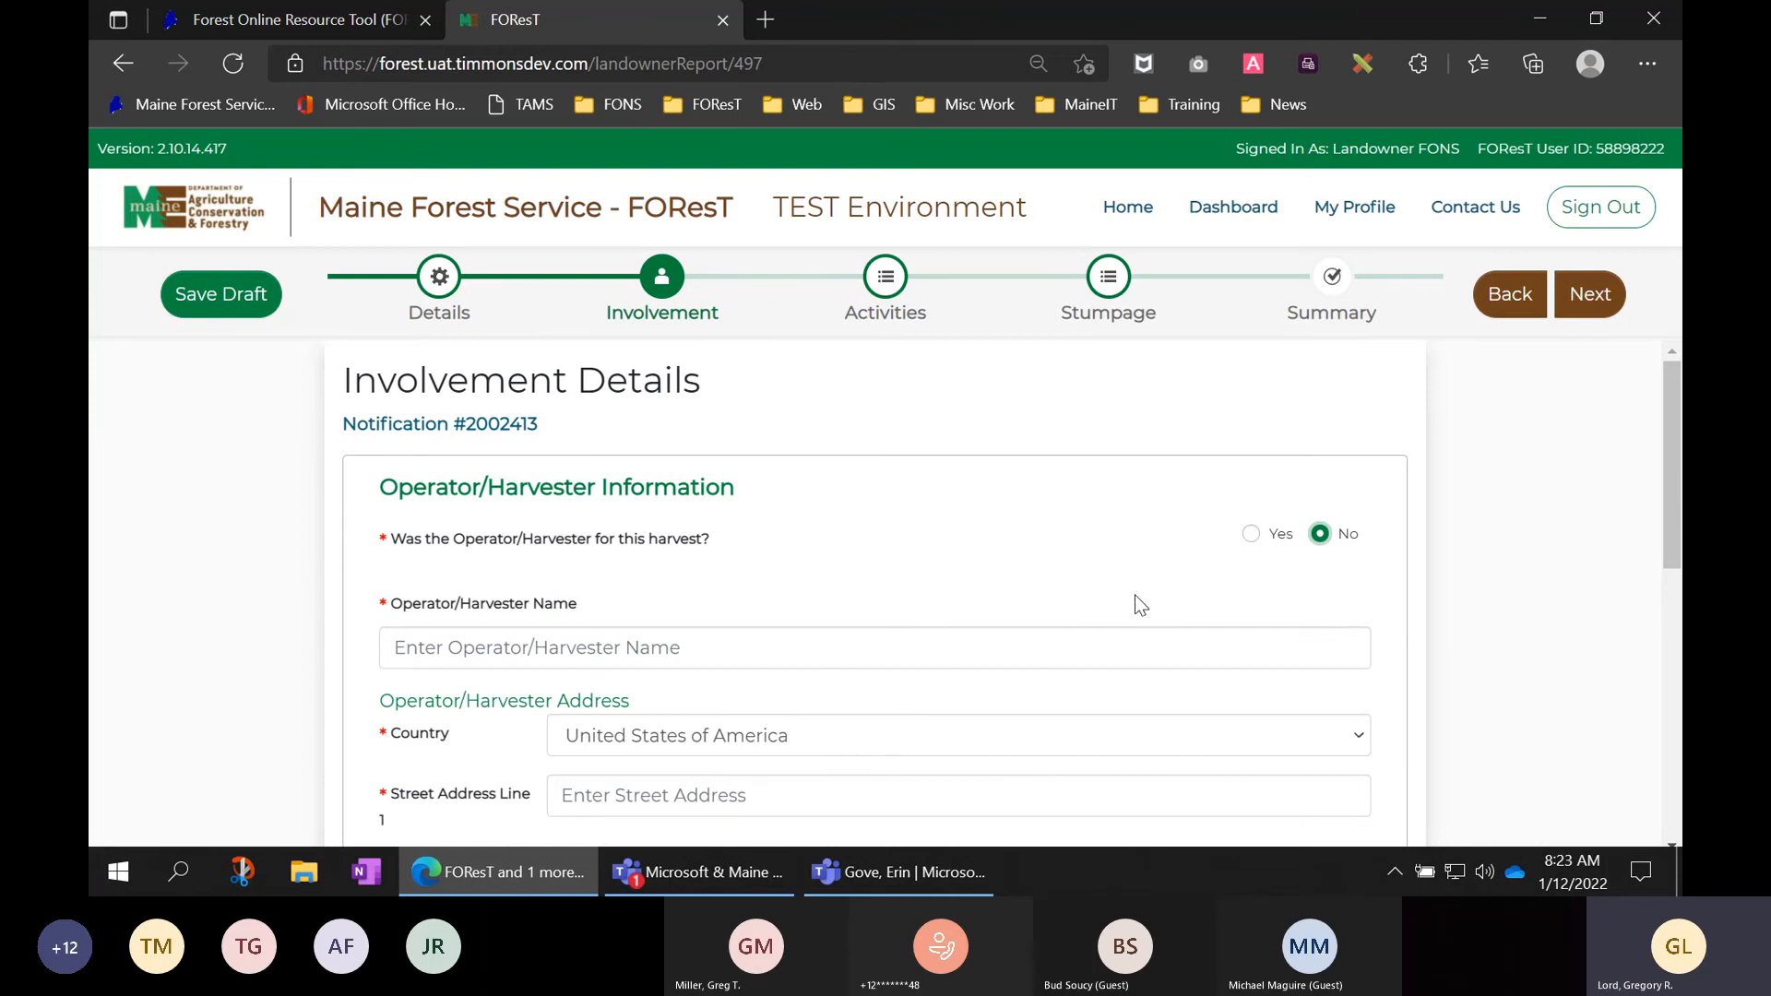
click(1251, 535)
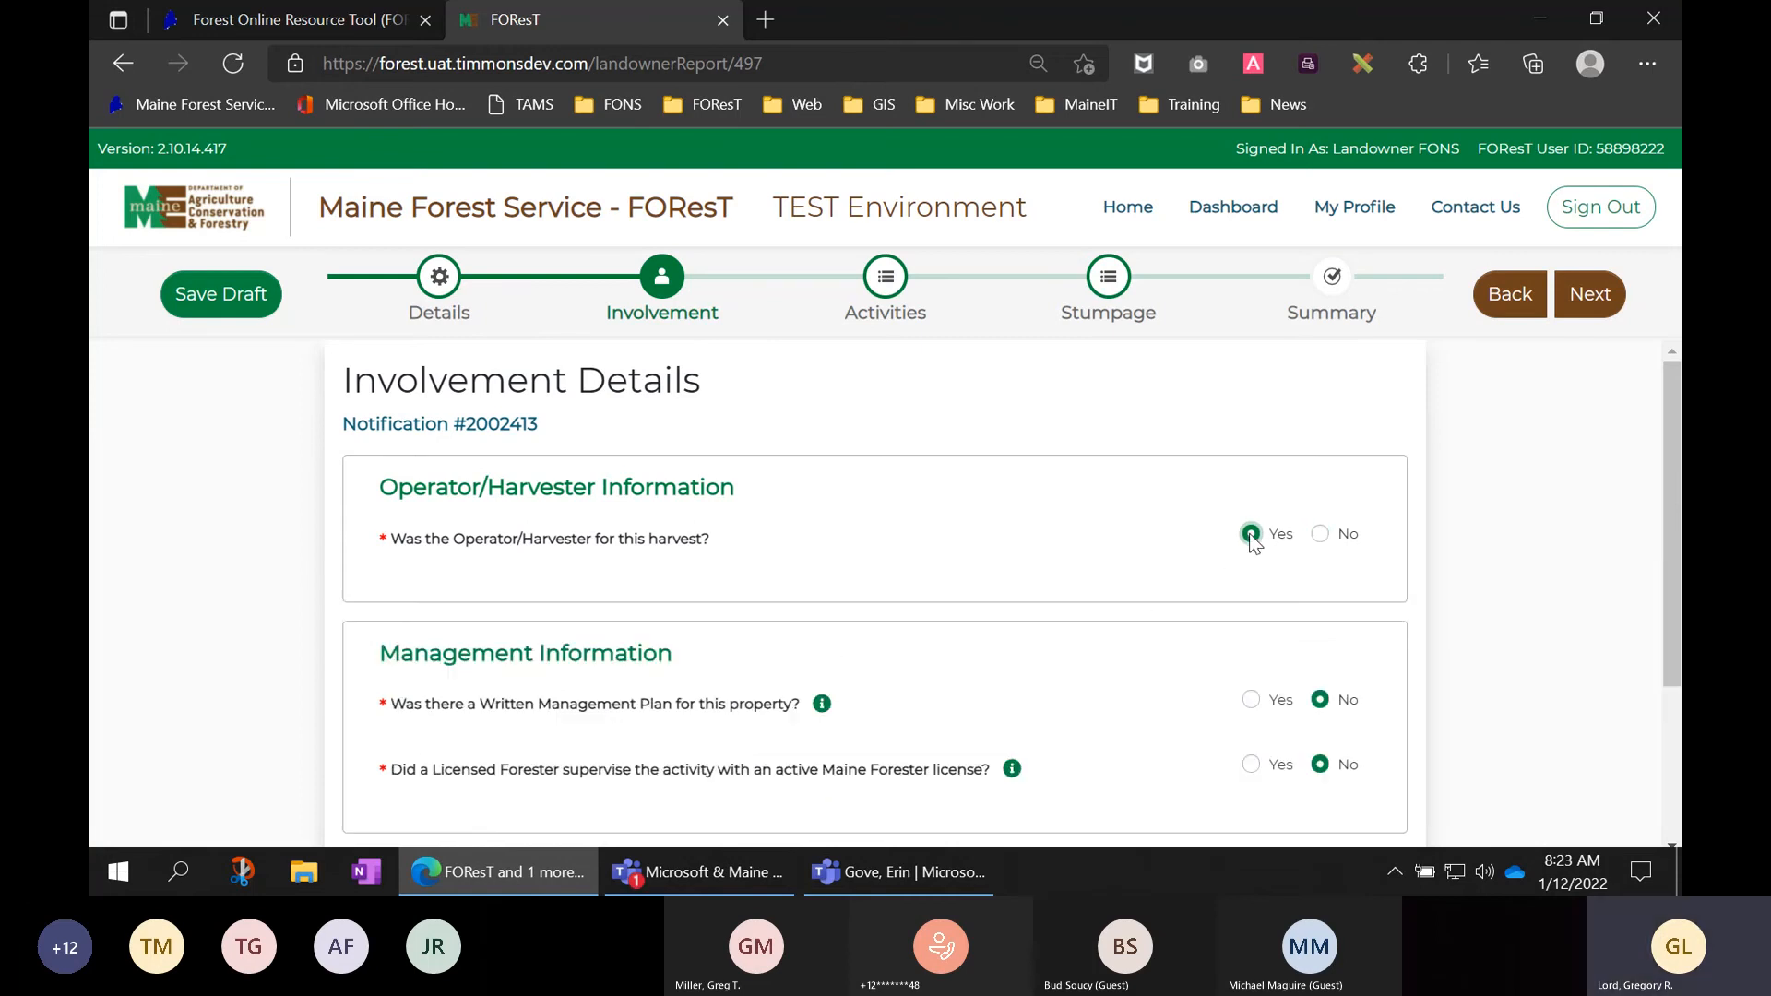
- Jump to the Activities step, where Partial Cut Harvest Acres still shows 5
click(886, 281)
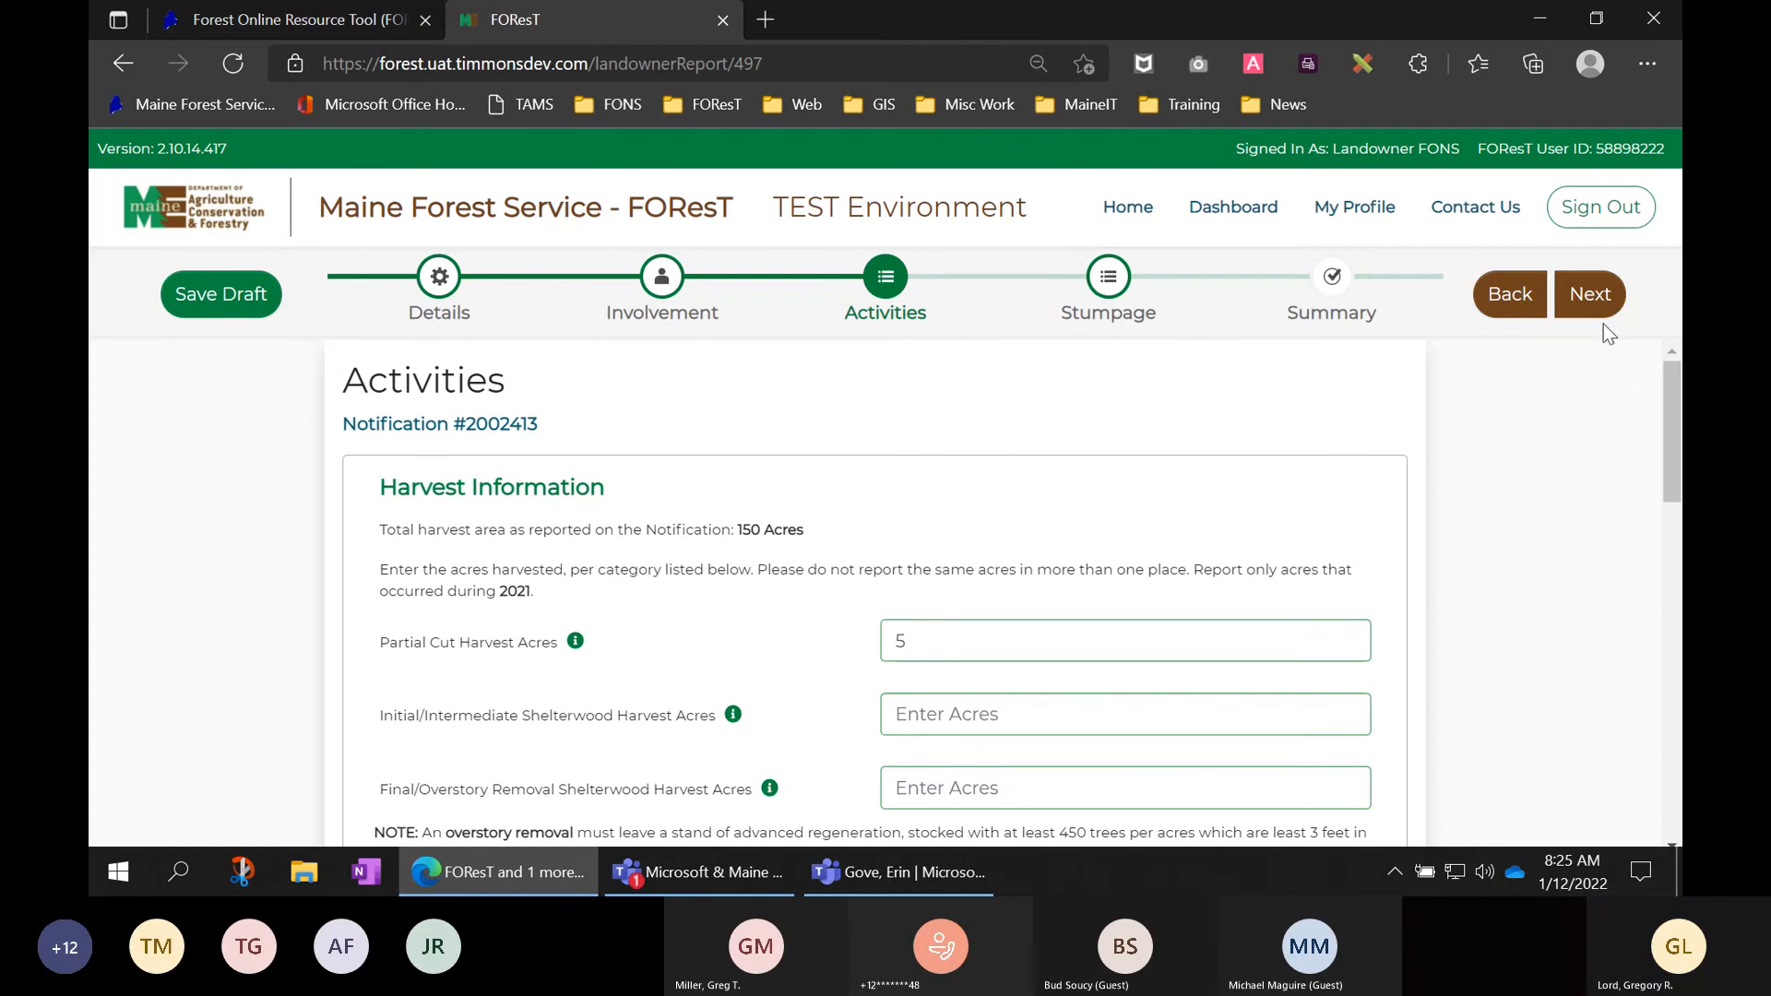
- Advance to Stumpage Information, visit General Details, then return to the Stumpage step
click(1591, 295)
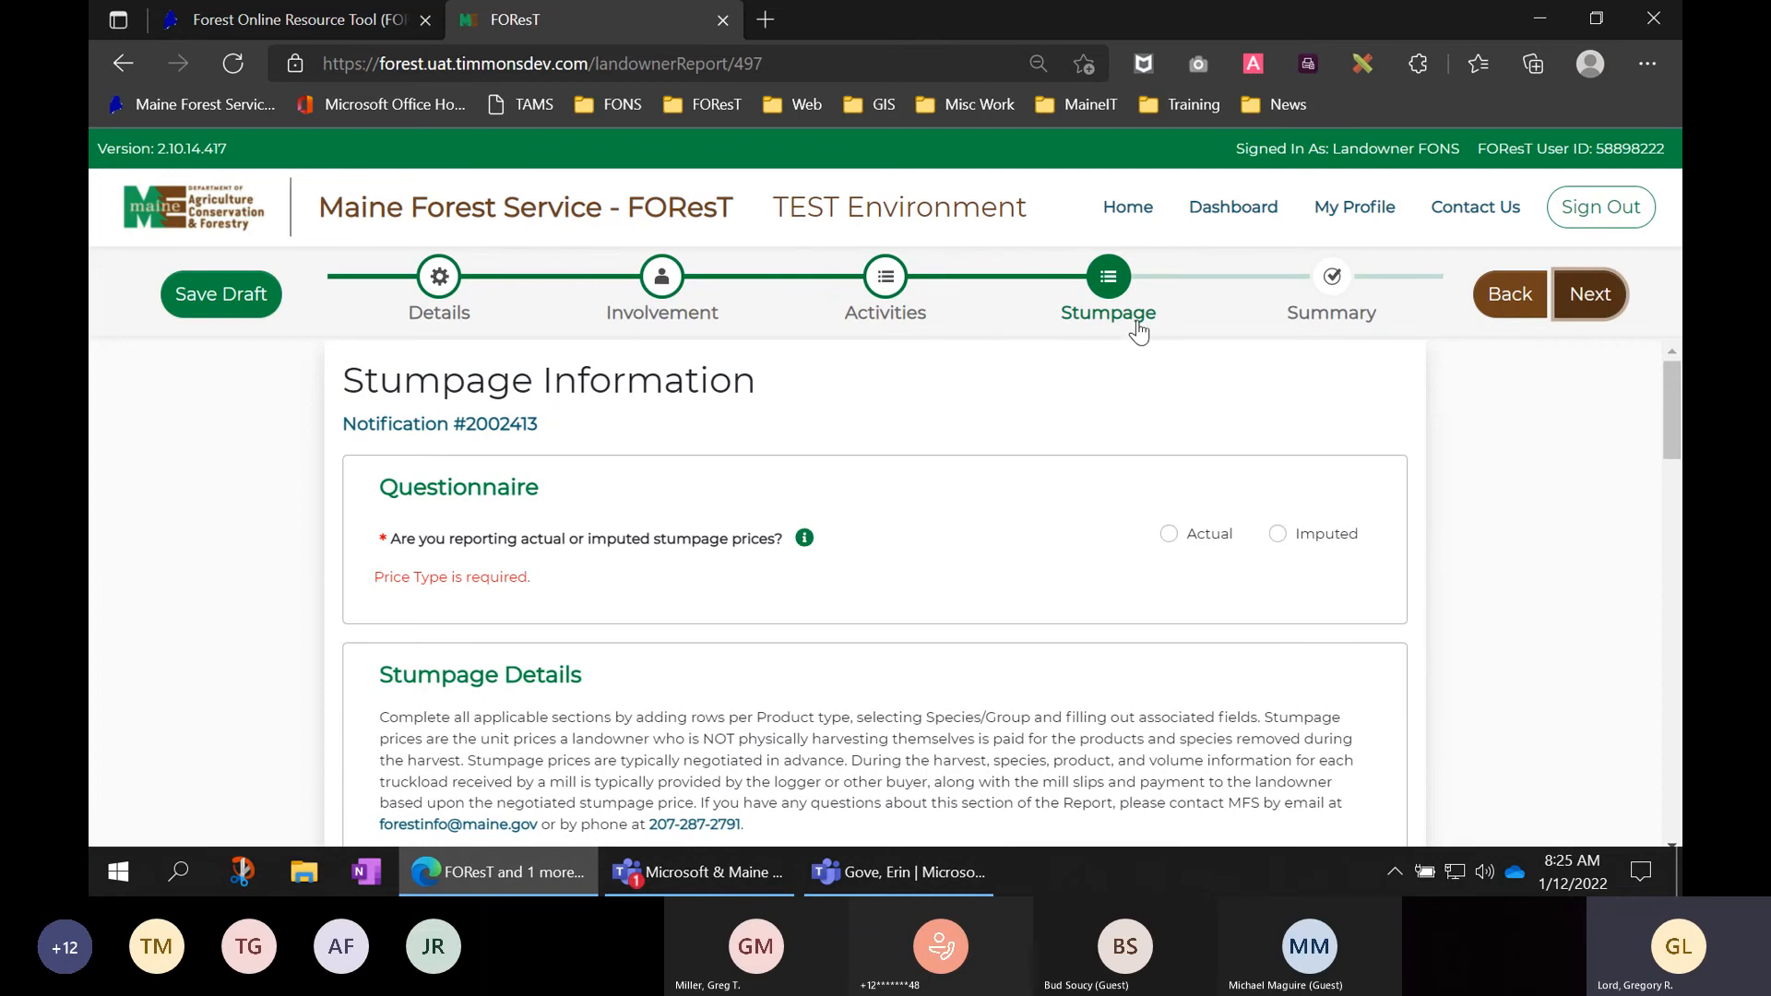
click(440, 278)
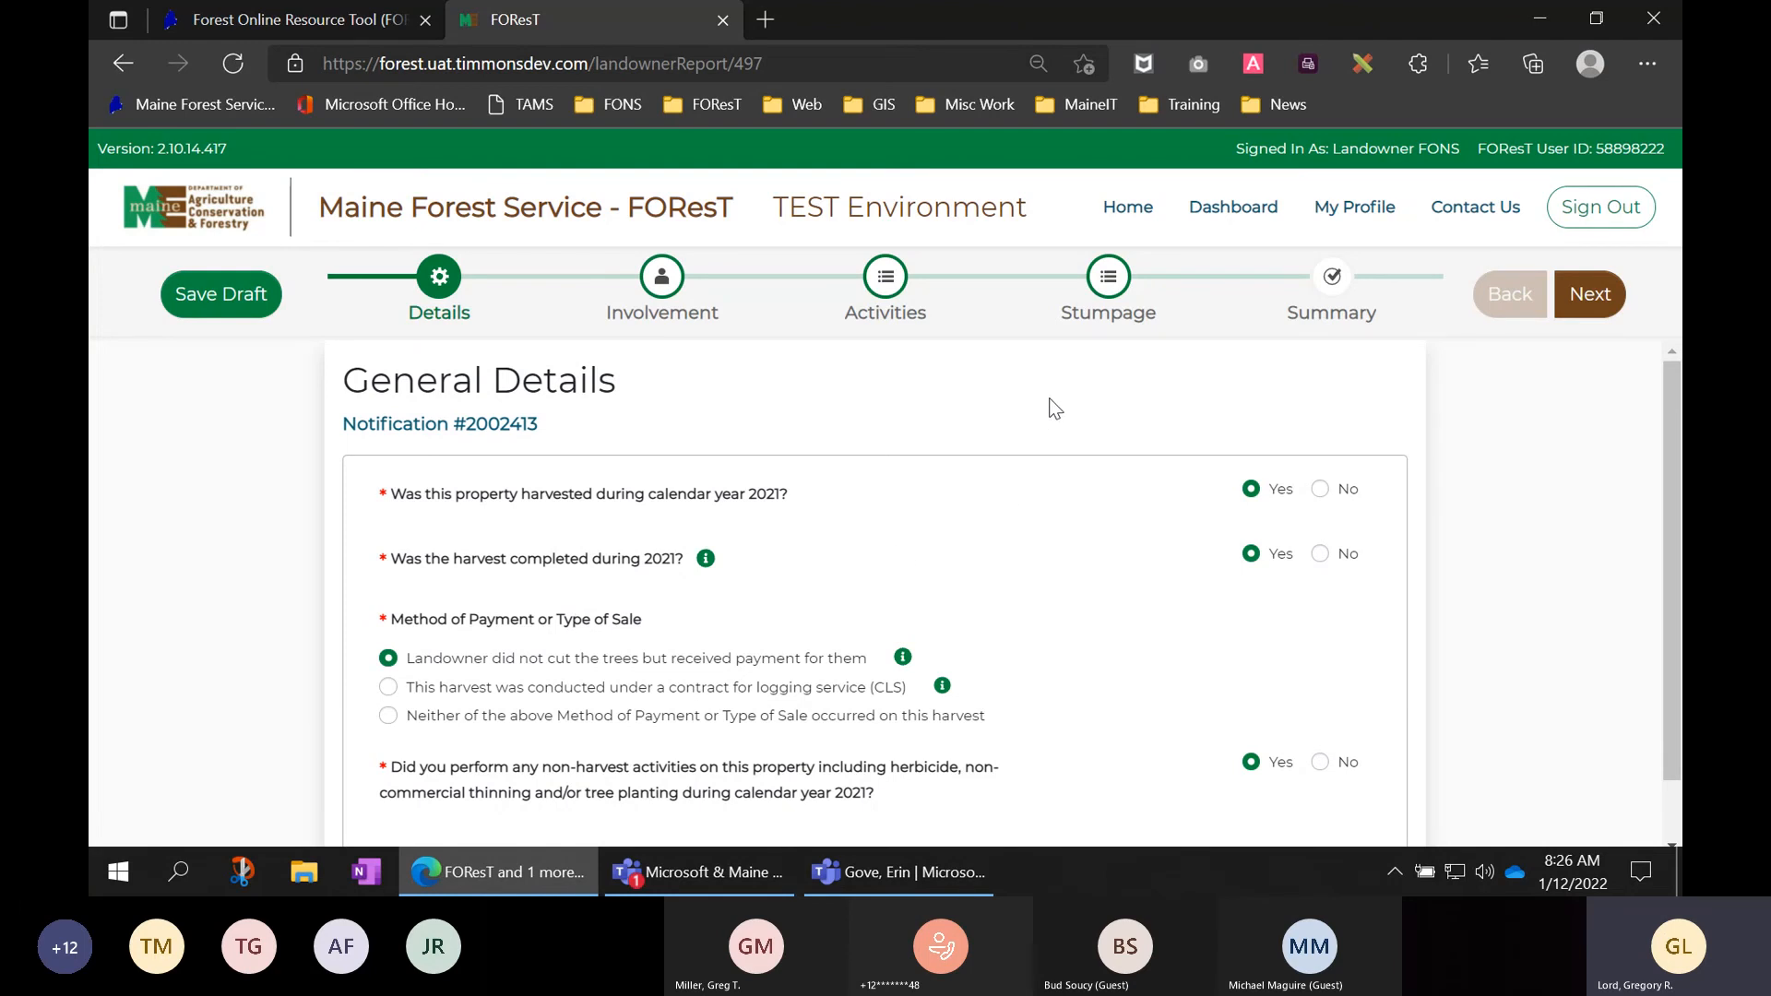
click(1109, 288)
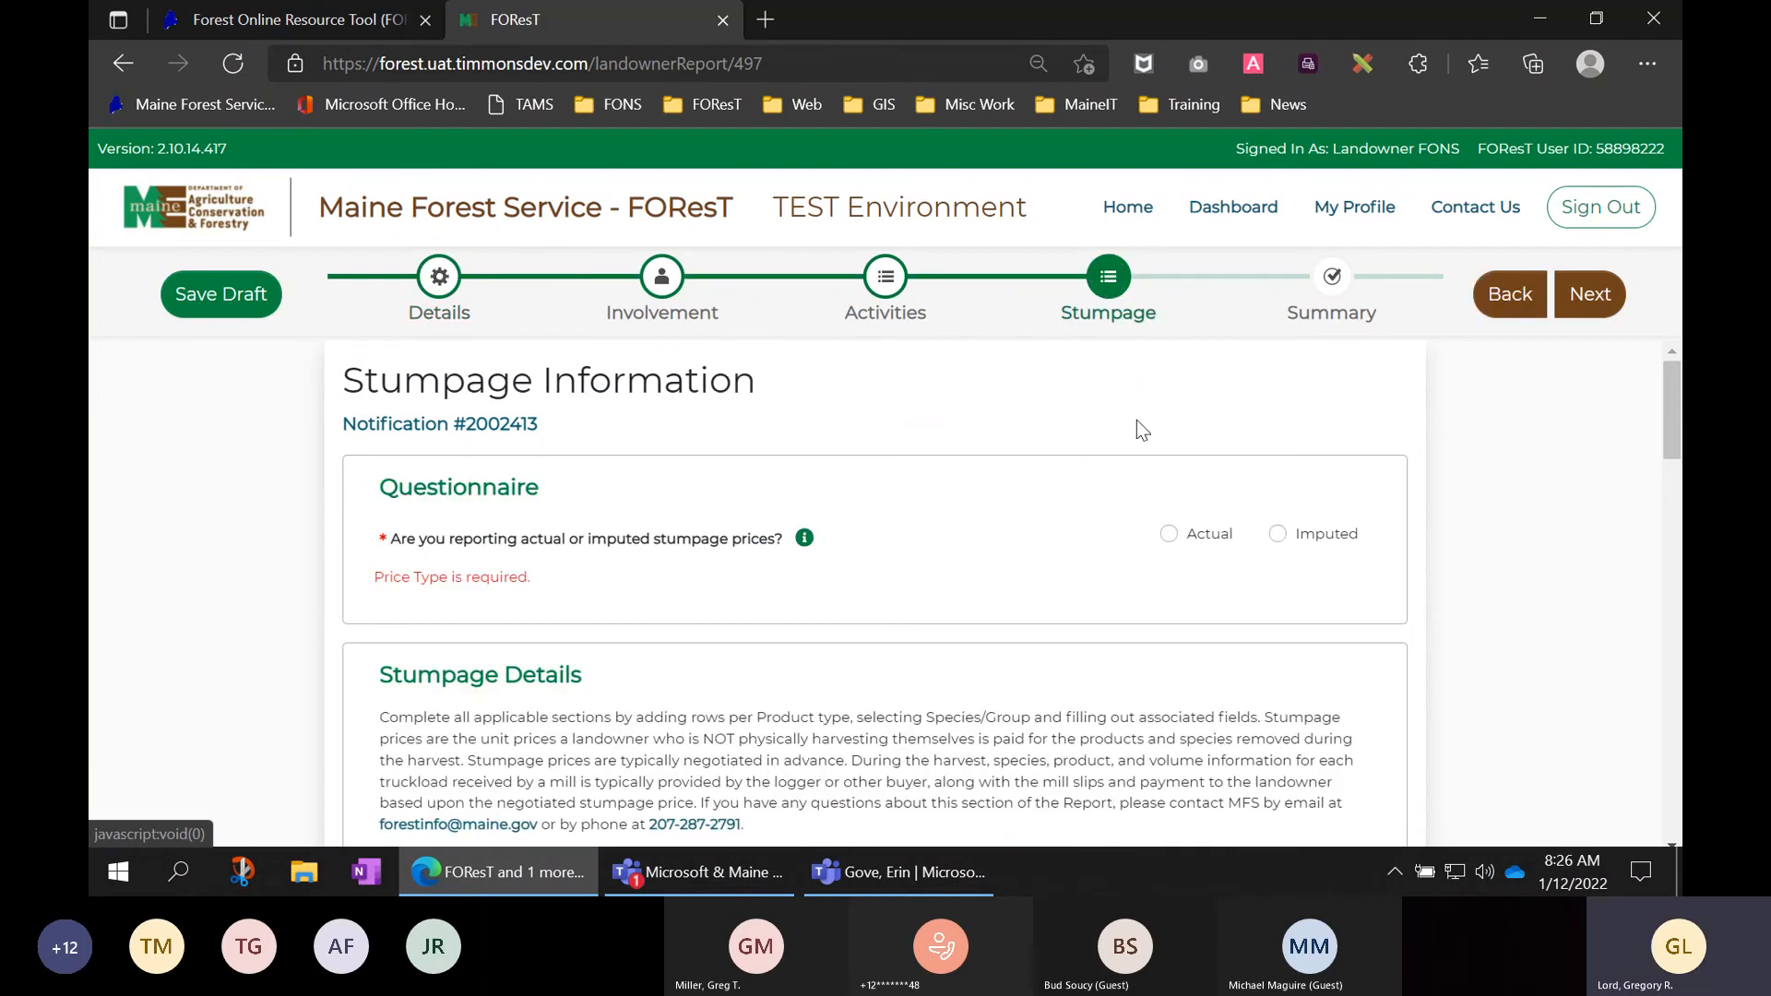
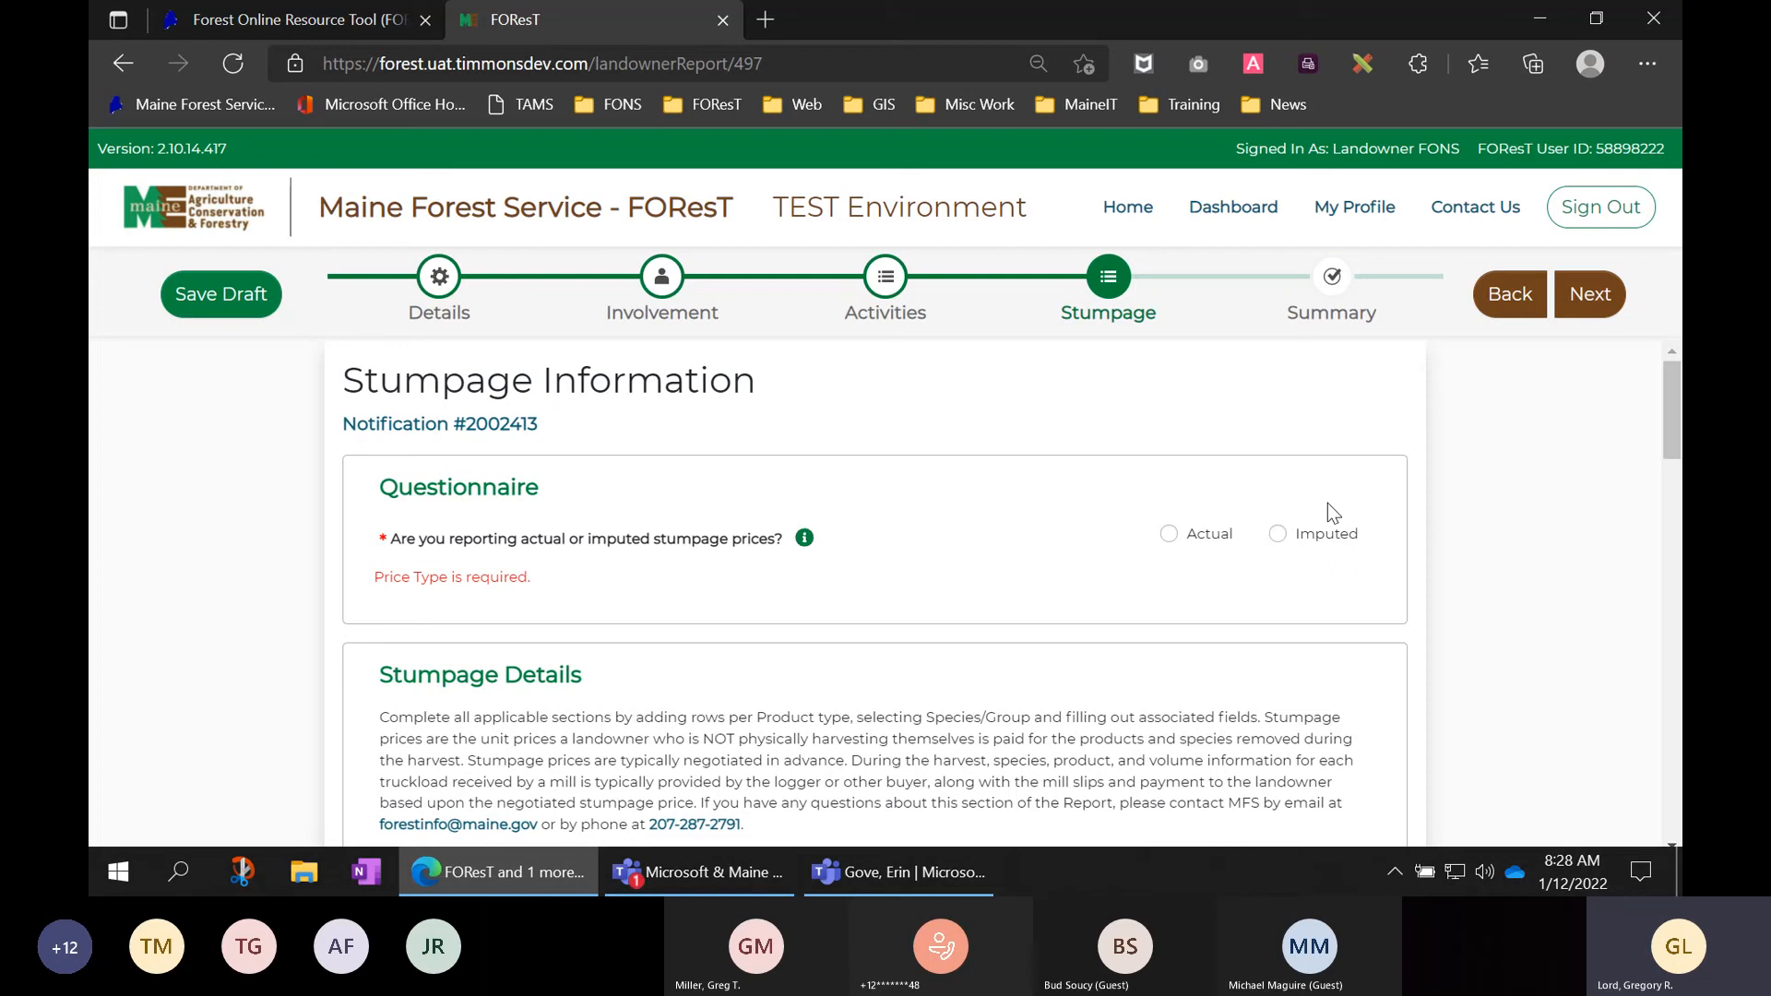
- Add a Veneer row for Sugar Maple: 1500 board feet at $850 per MBF
scroll(1320, 500, down, 1)
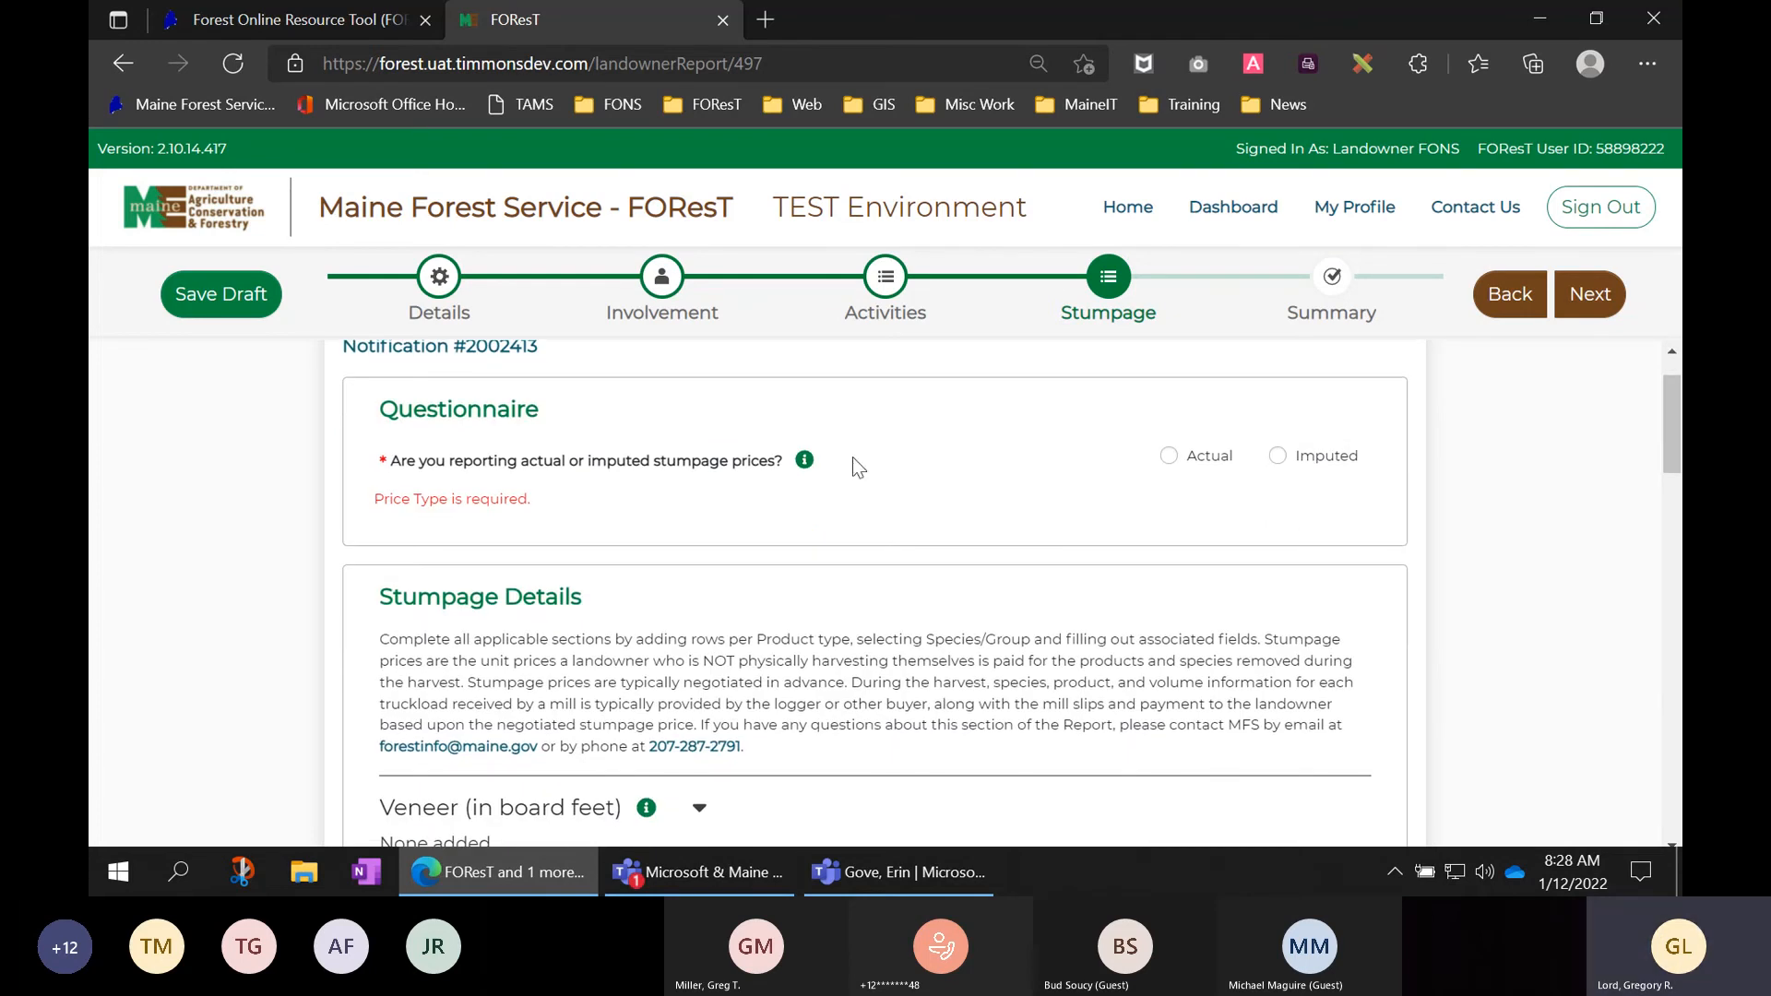
scroll(786, 462, down, 1)
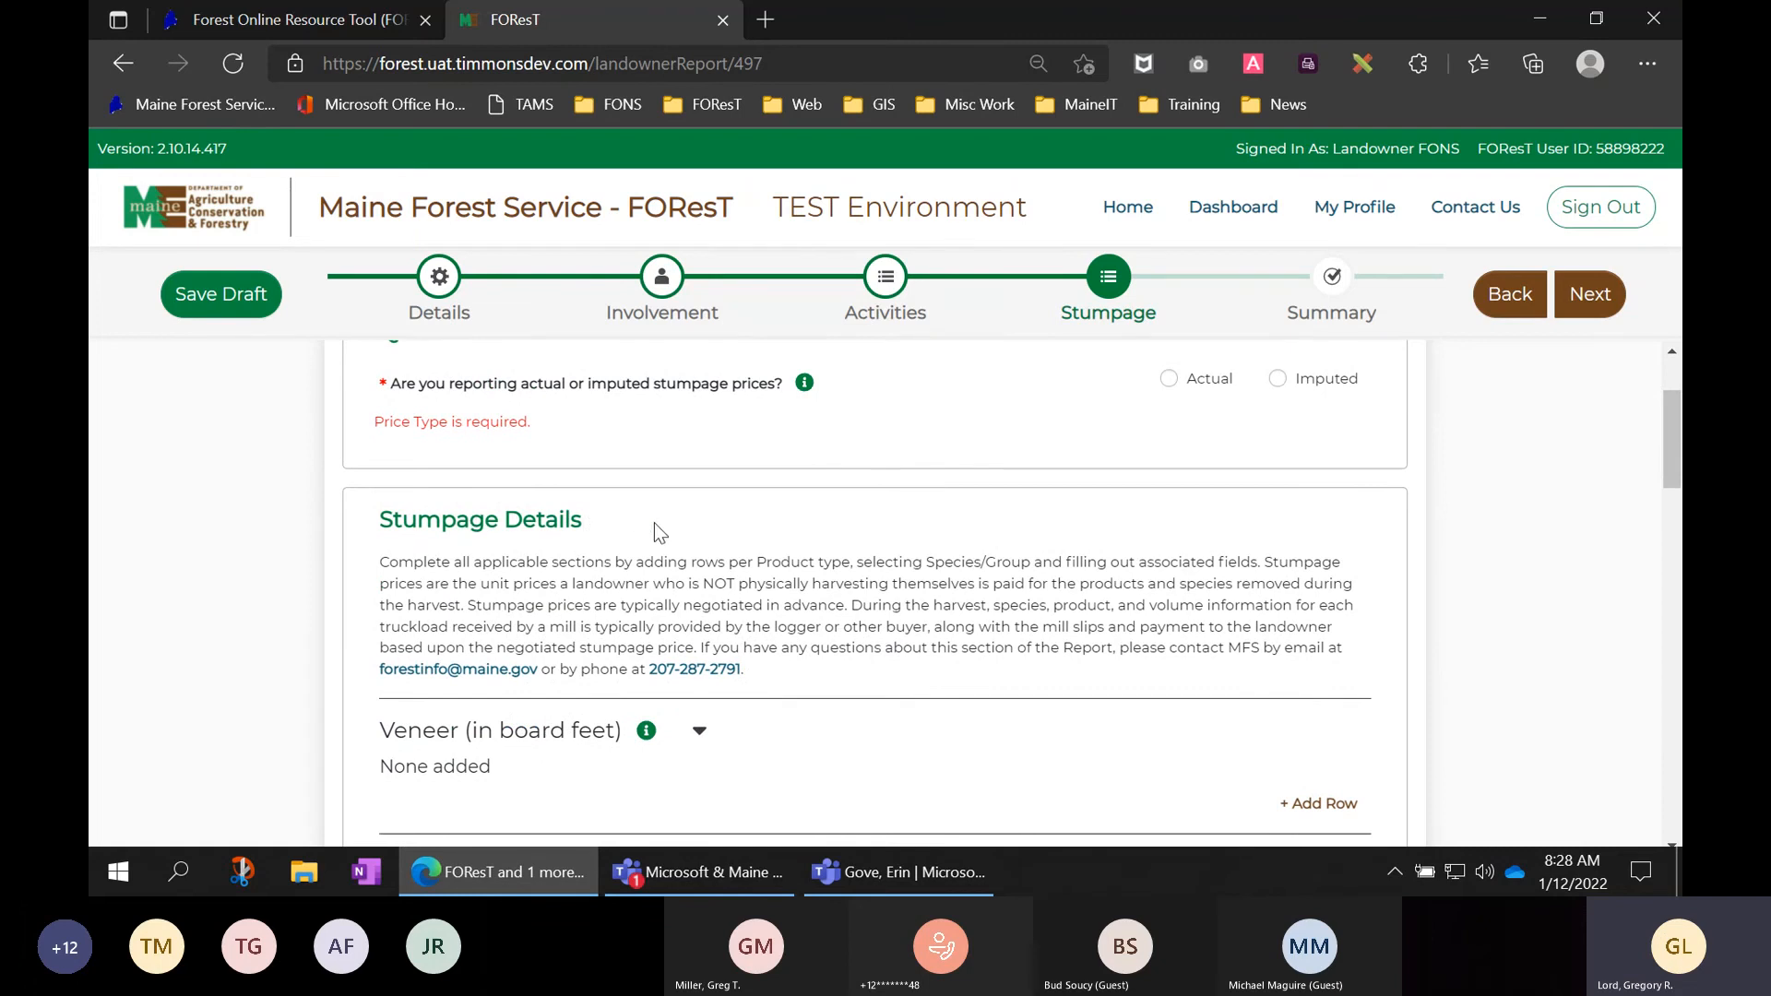
scroll(655, 523, down, 1)
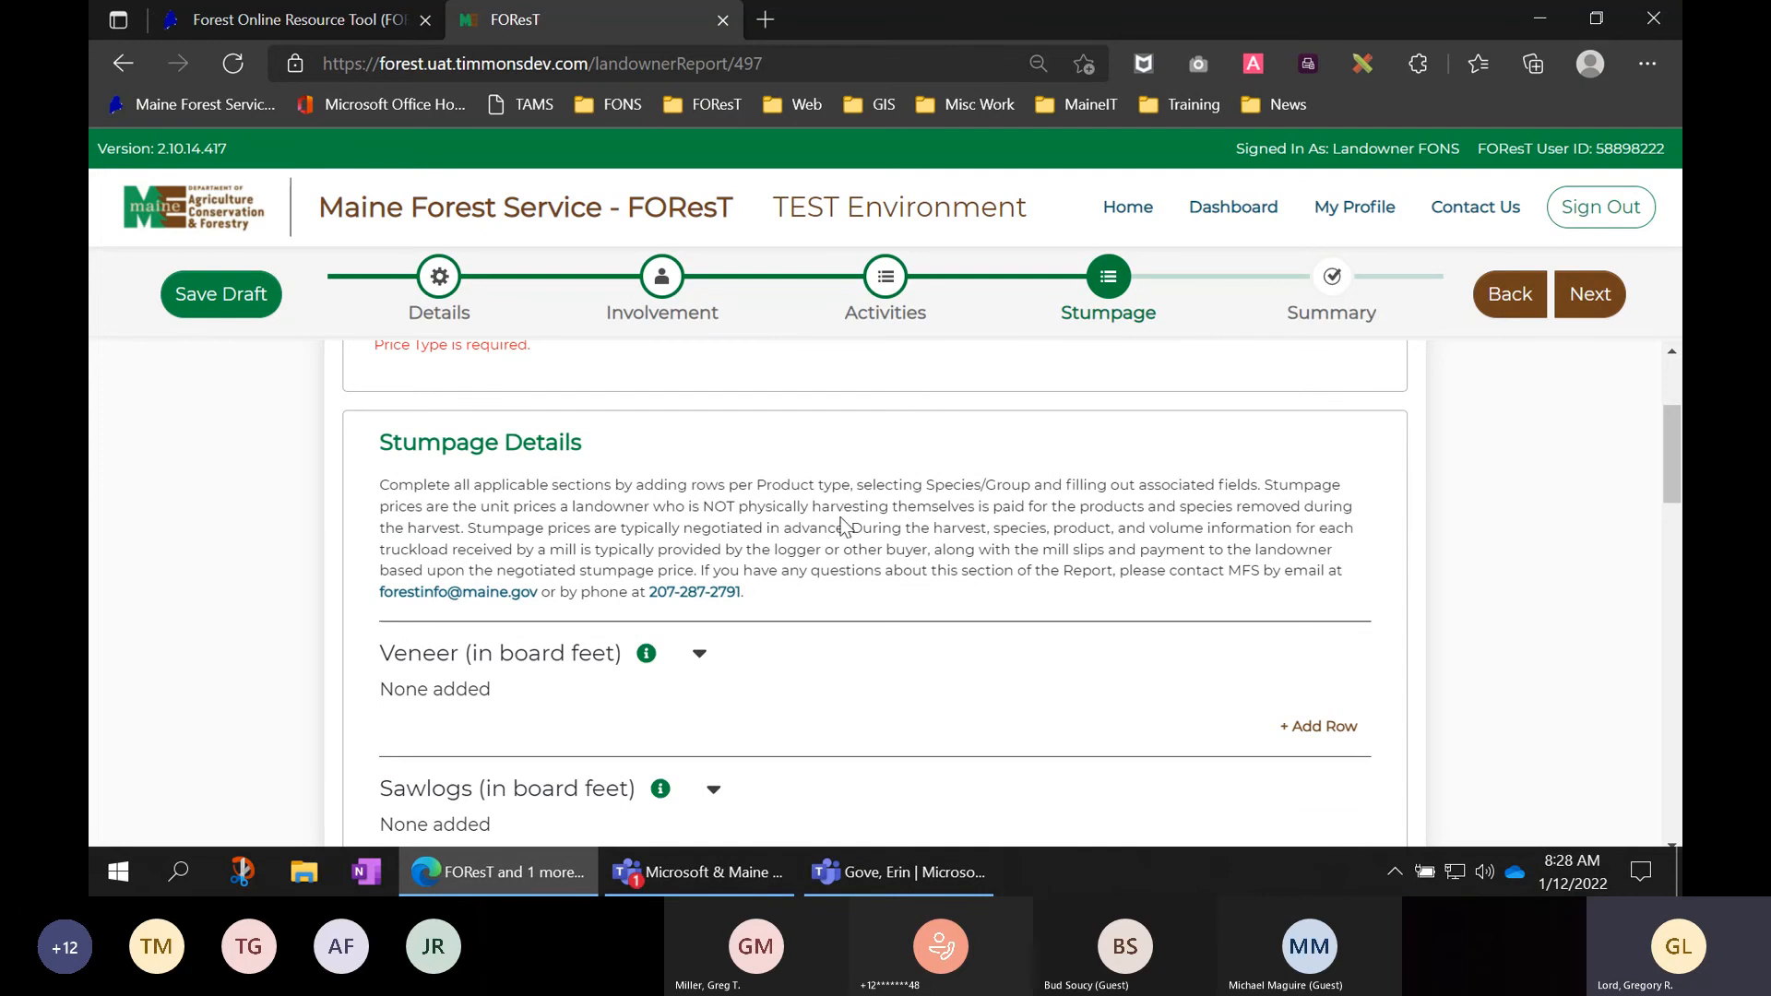
scroll(844, 518, down, 1)
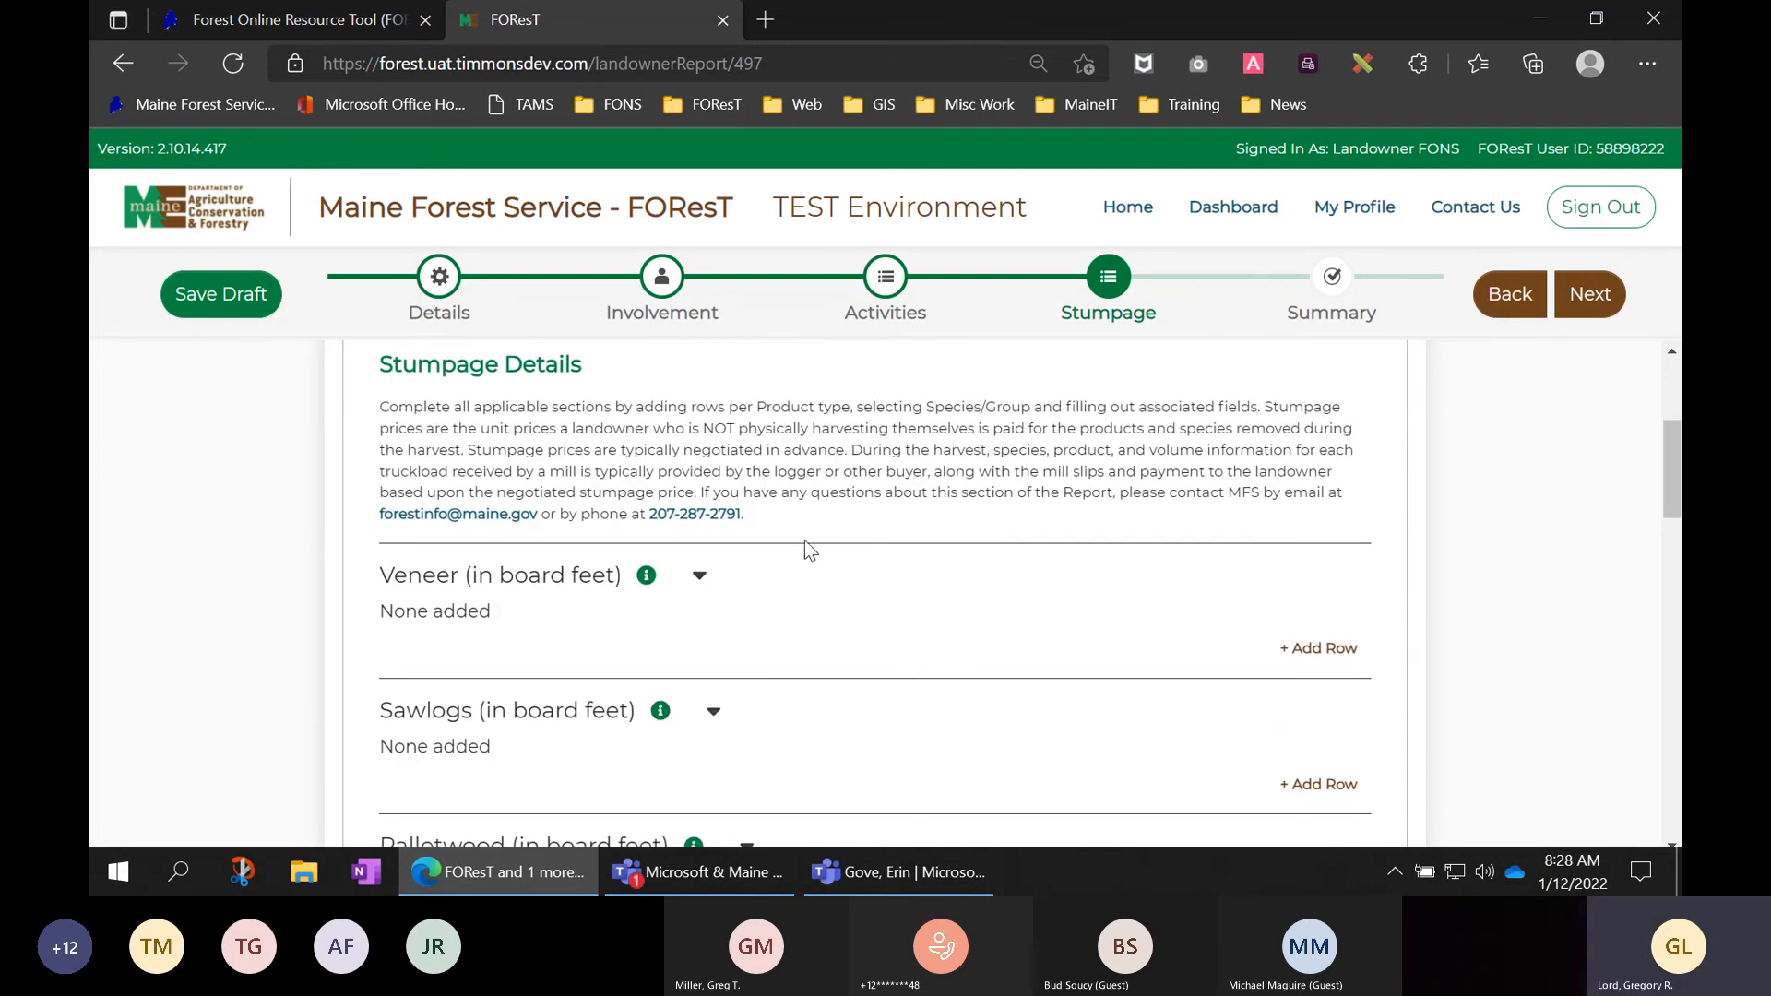
scroll(788, 571, down, 1)
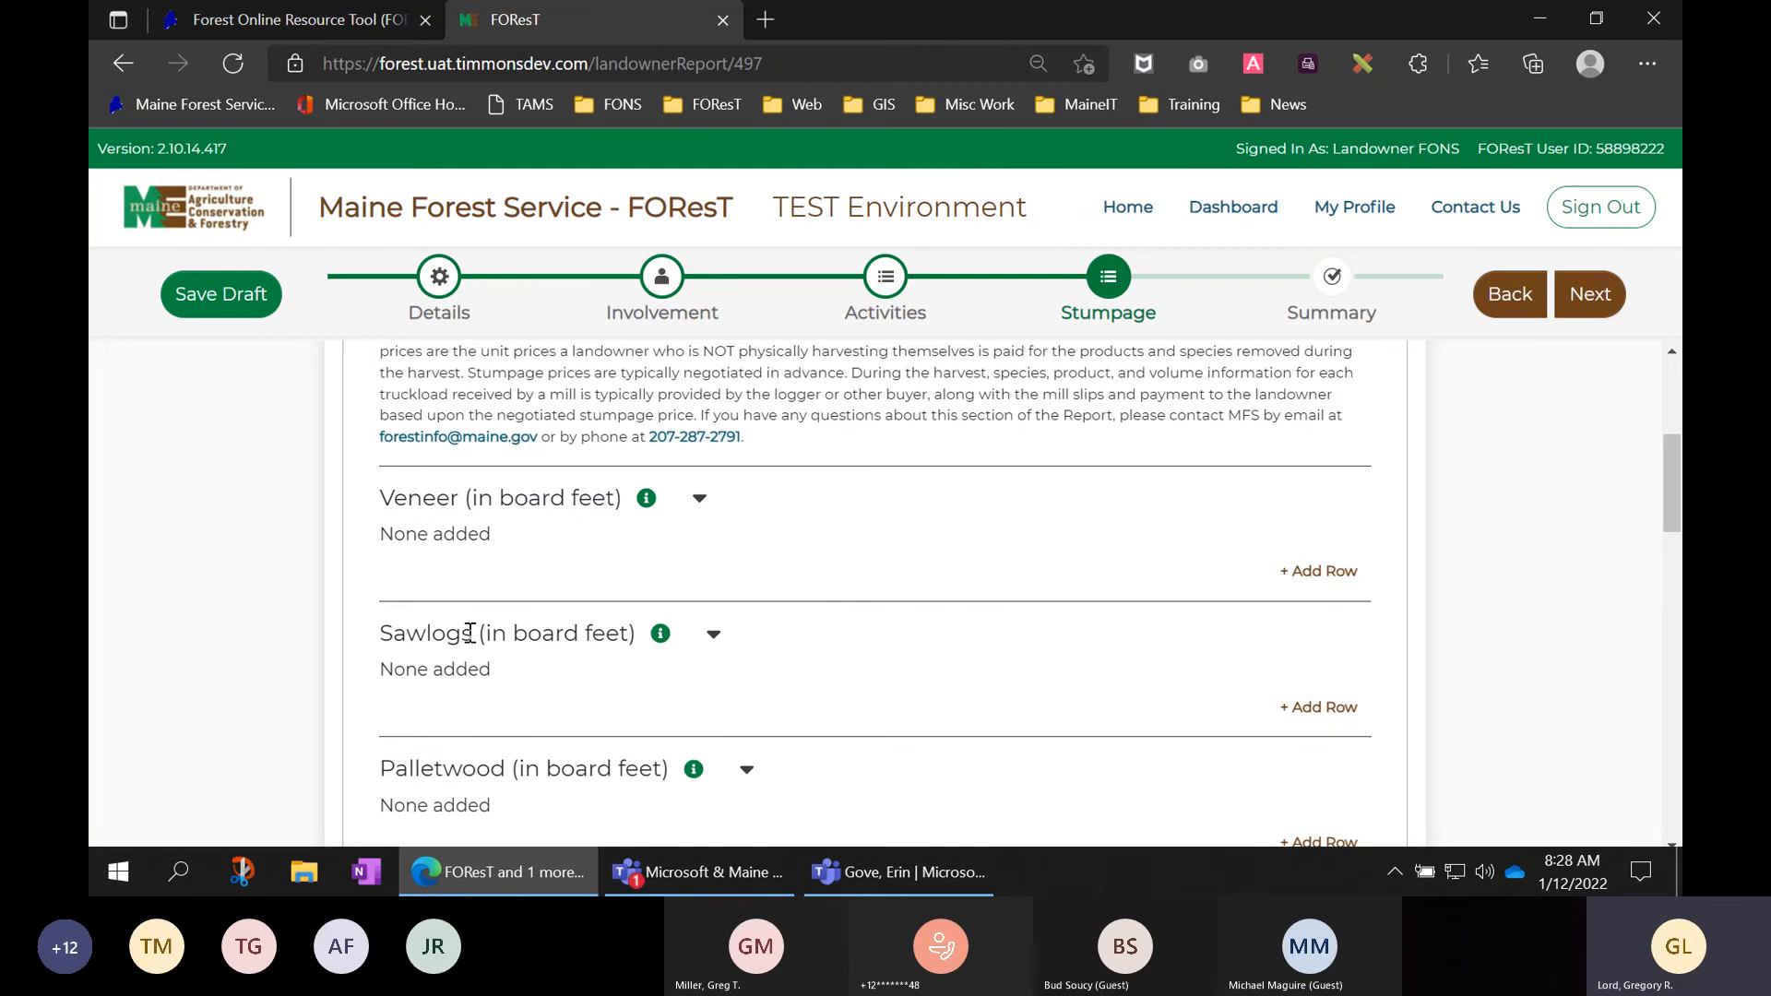
scroll(547, 639, down, 1)
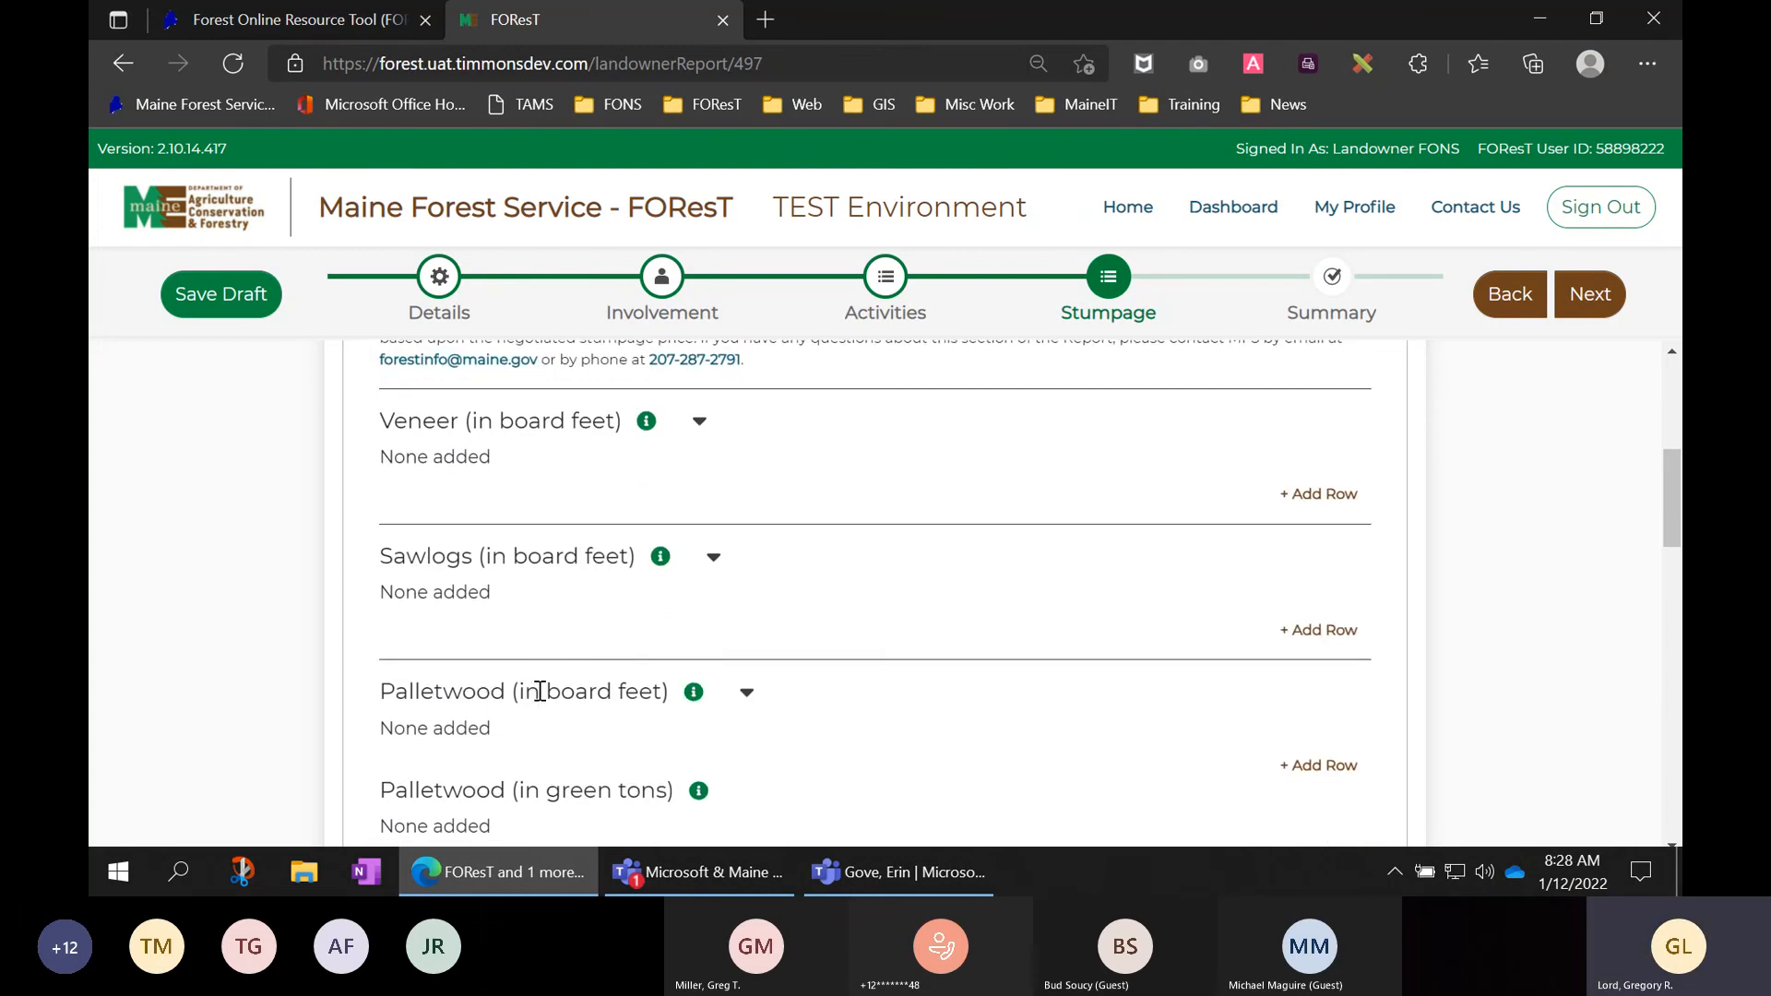
scroll(595, 694, down, 1)
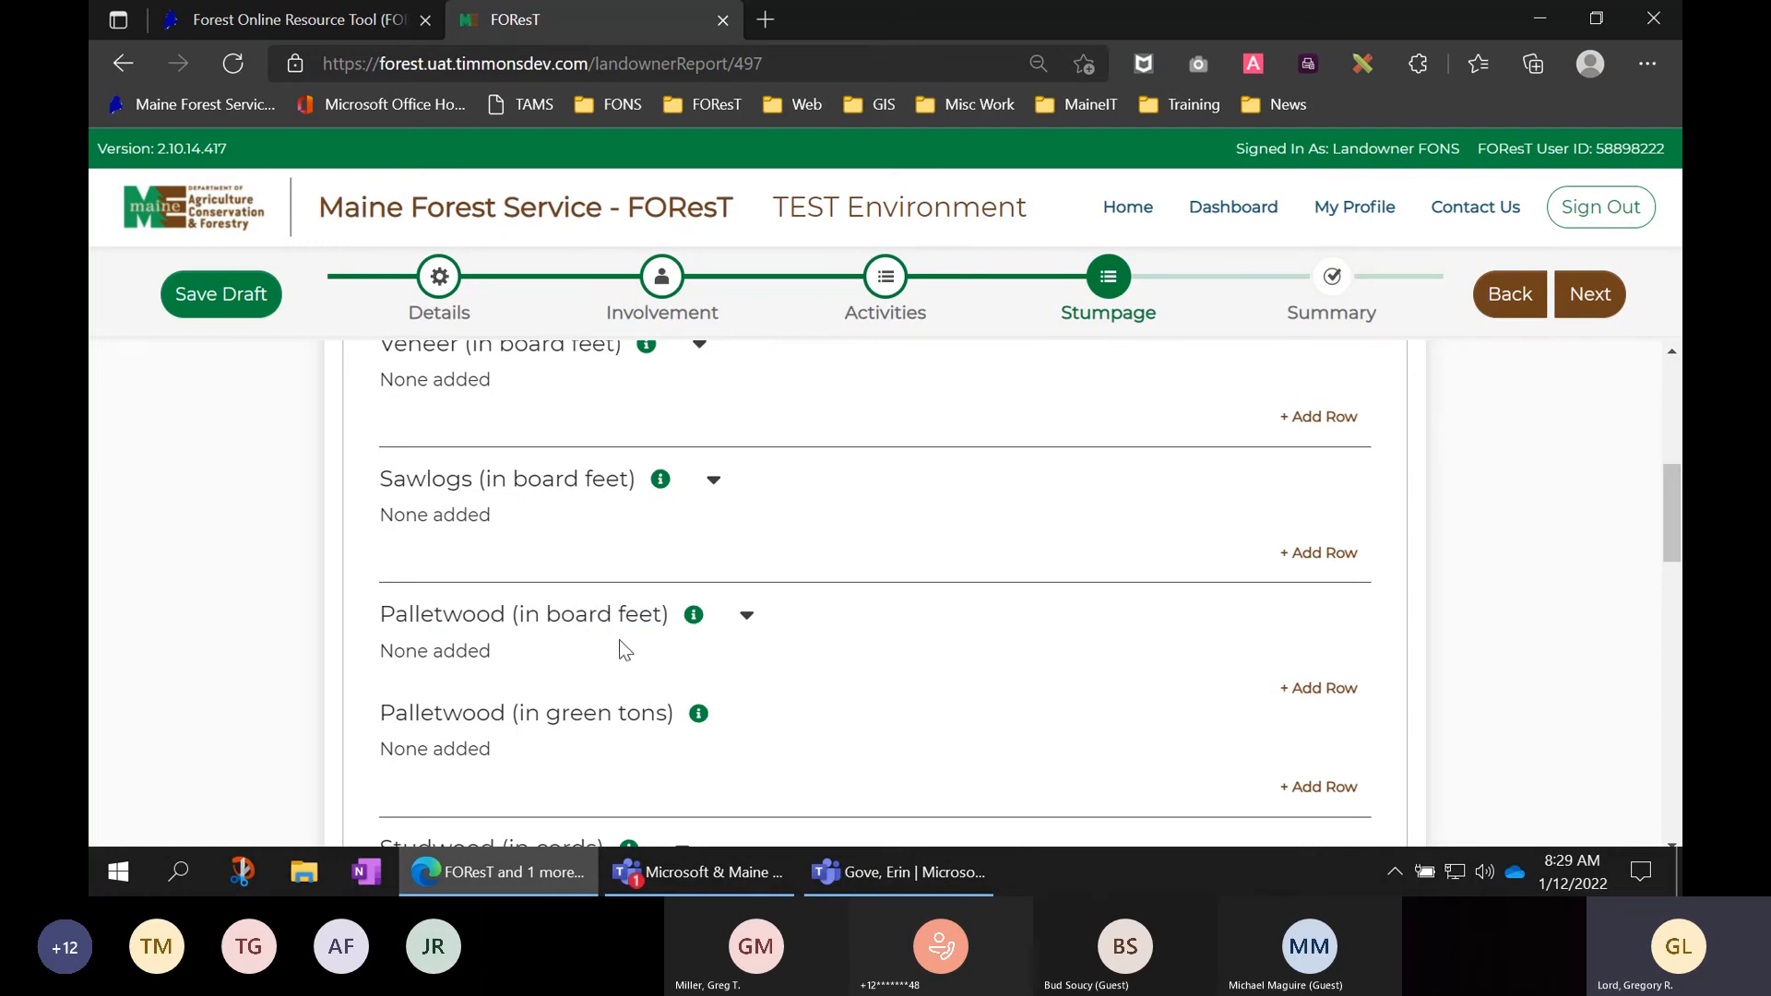
scroll(624, 655, down, 1)
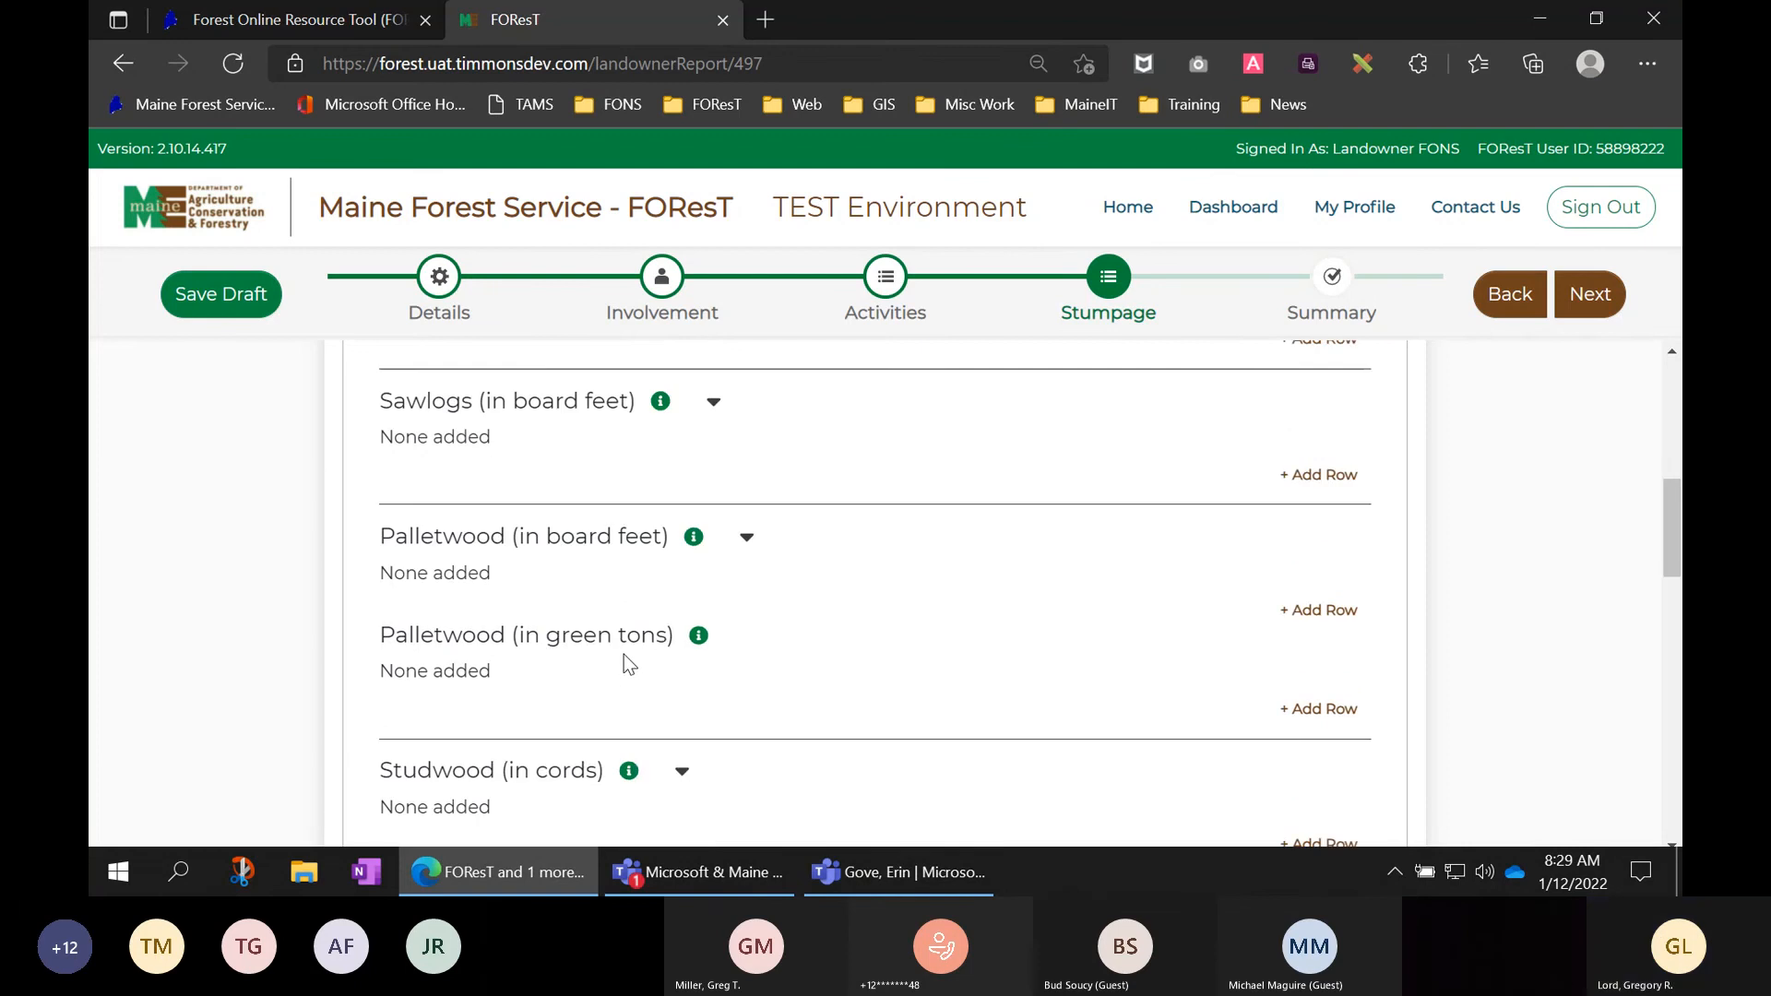
scroll(615, 646, down, 1)
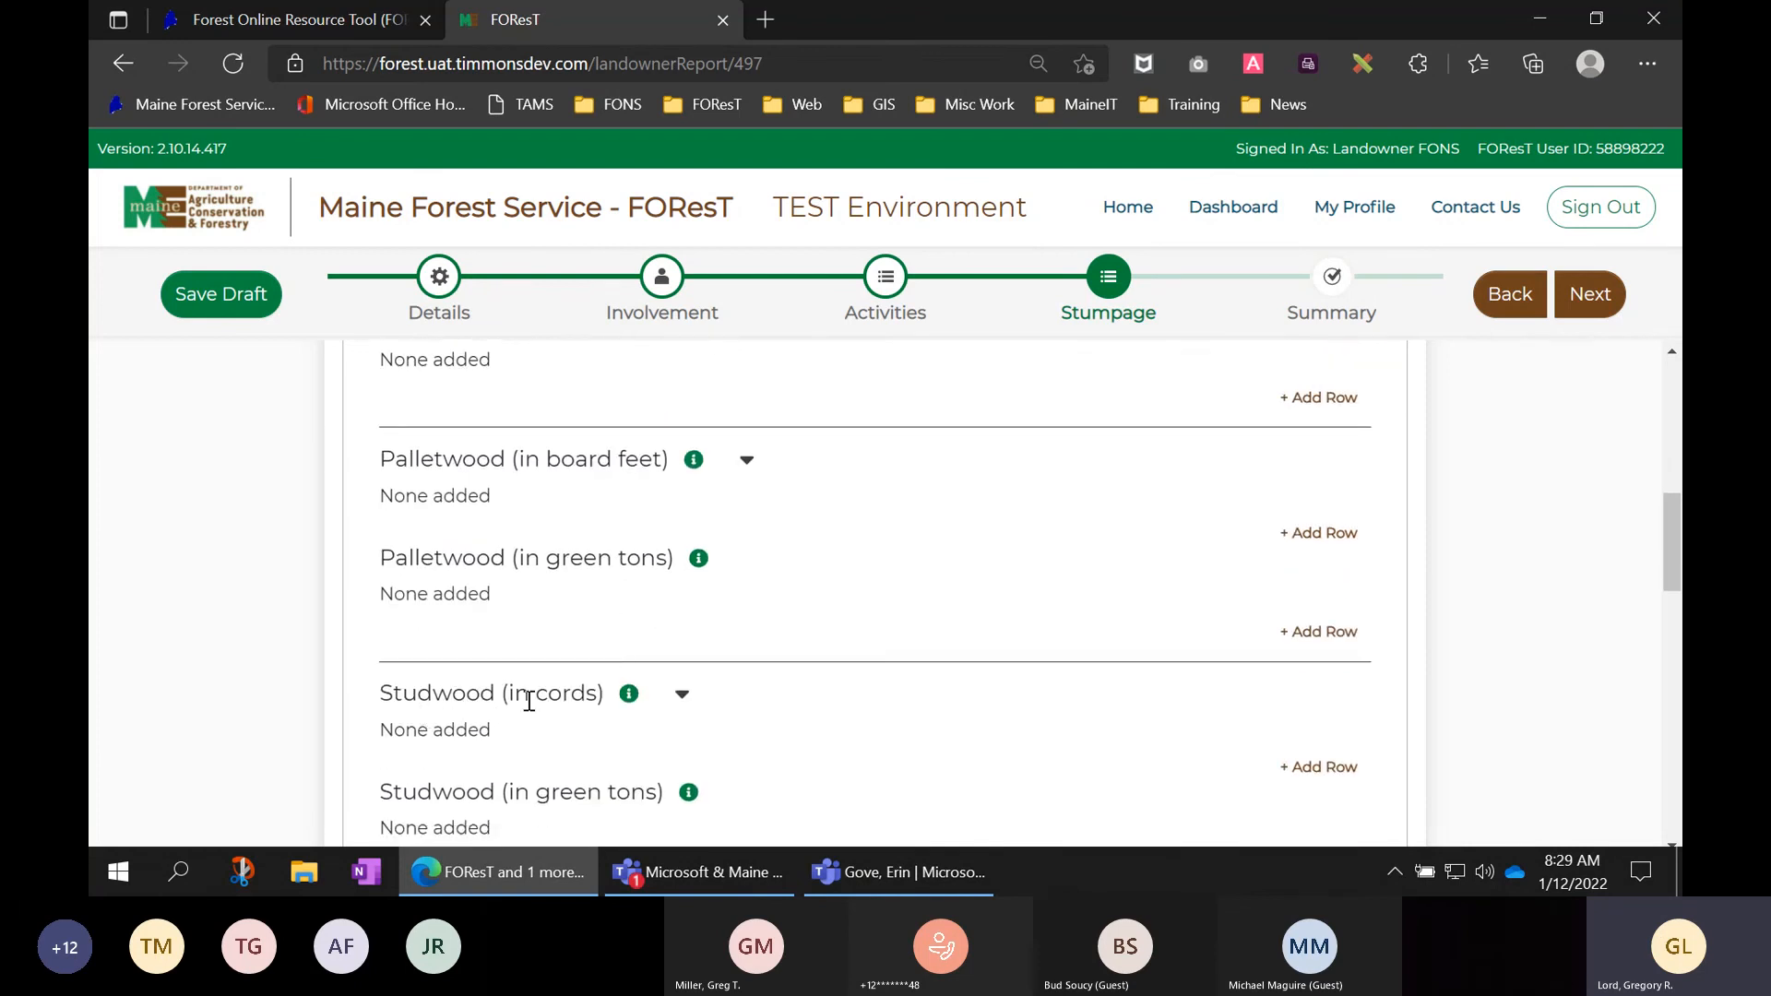
scroll(553, 703, down, 1)
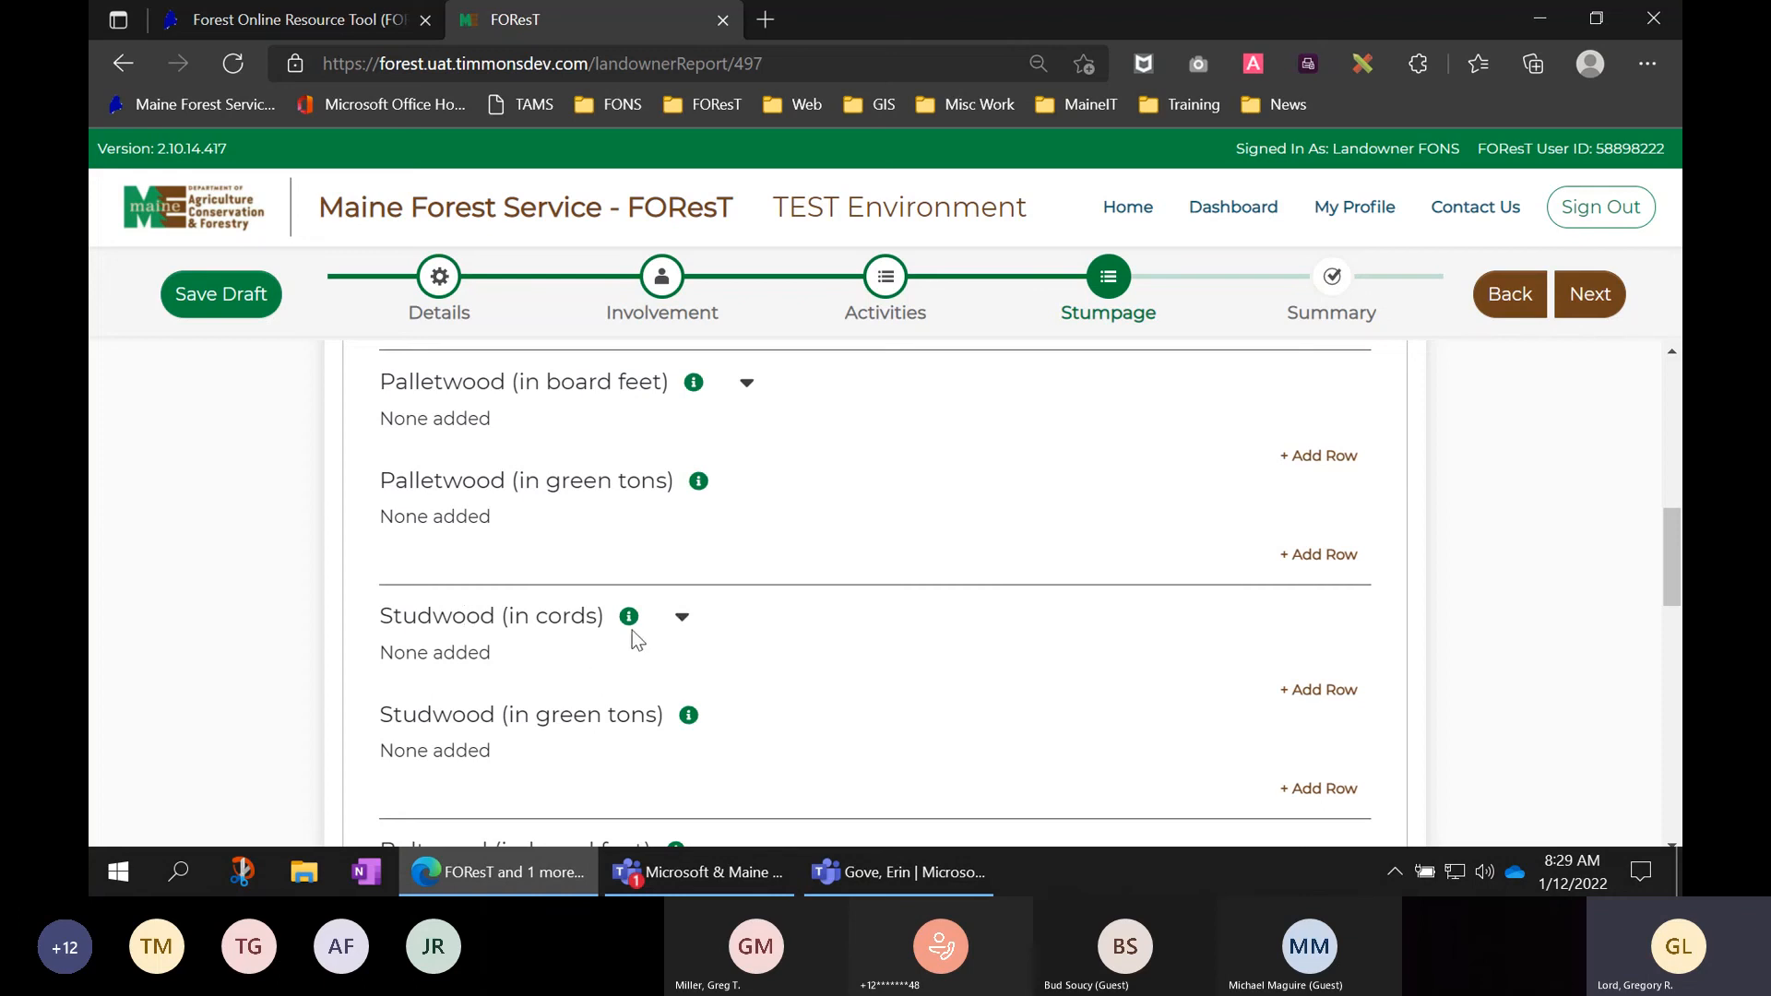
scroll(583, 693, down, 1)
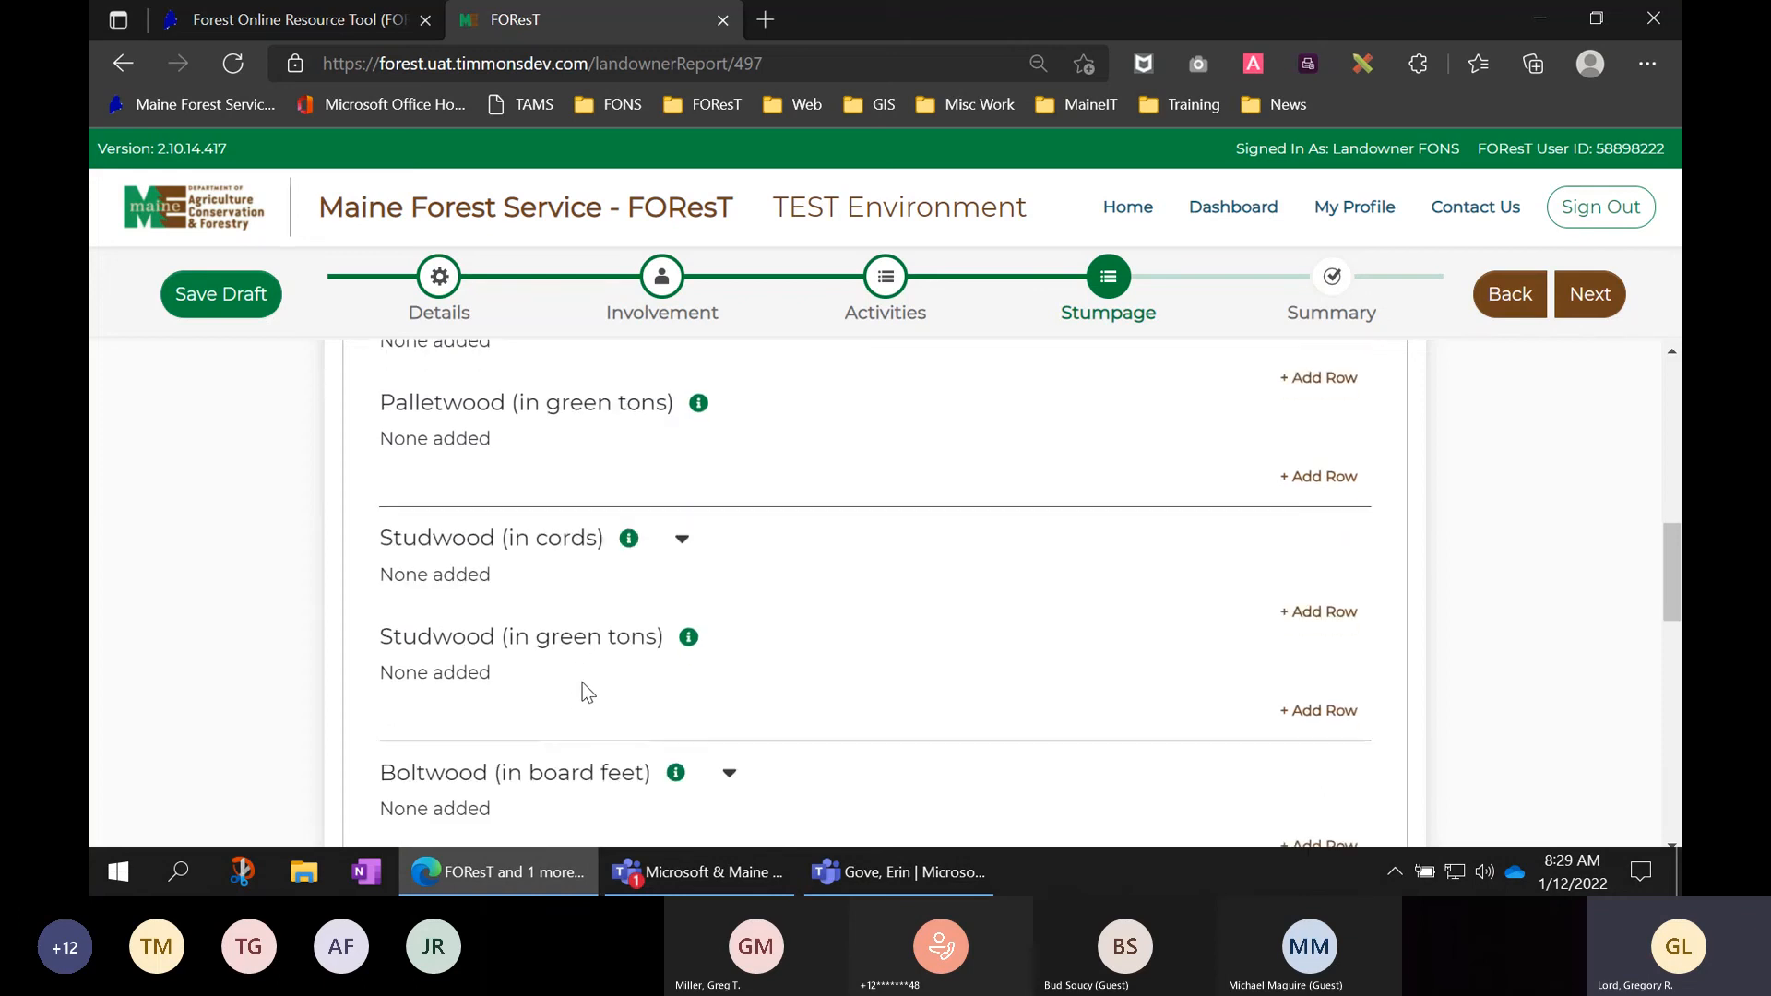
scroll(554, 719, down, 1)
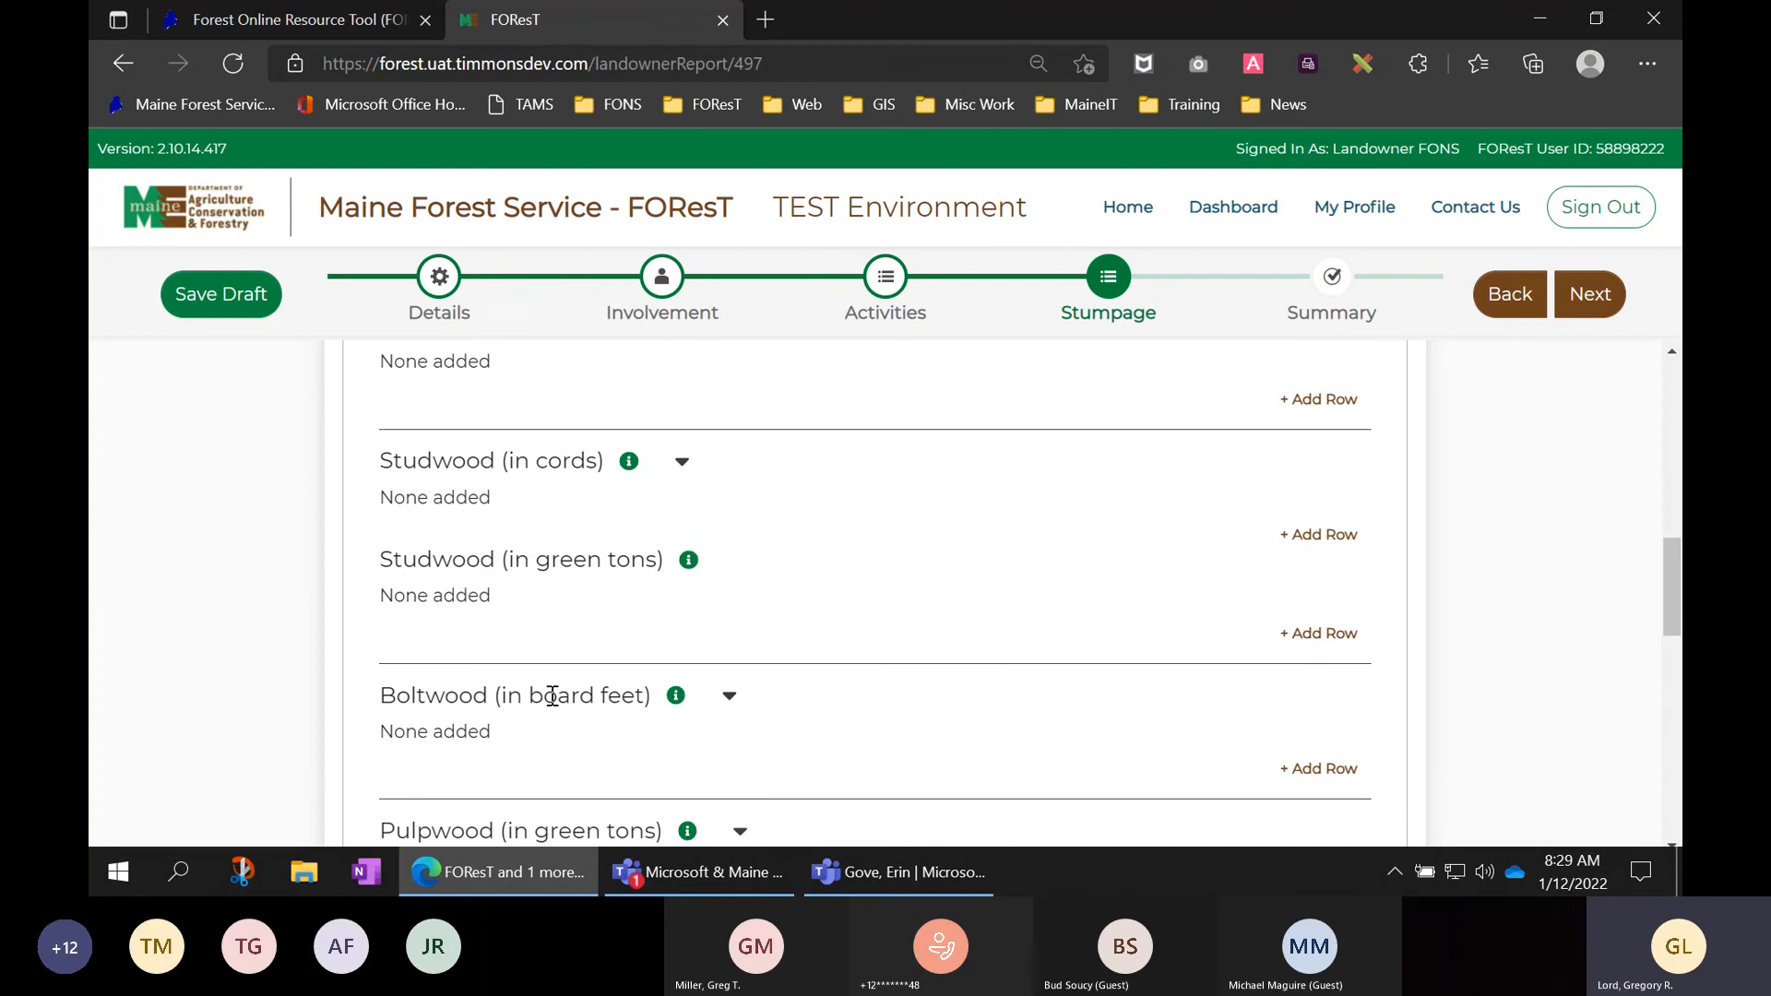
scroll(591, 701, down, 2)
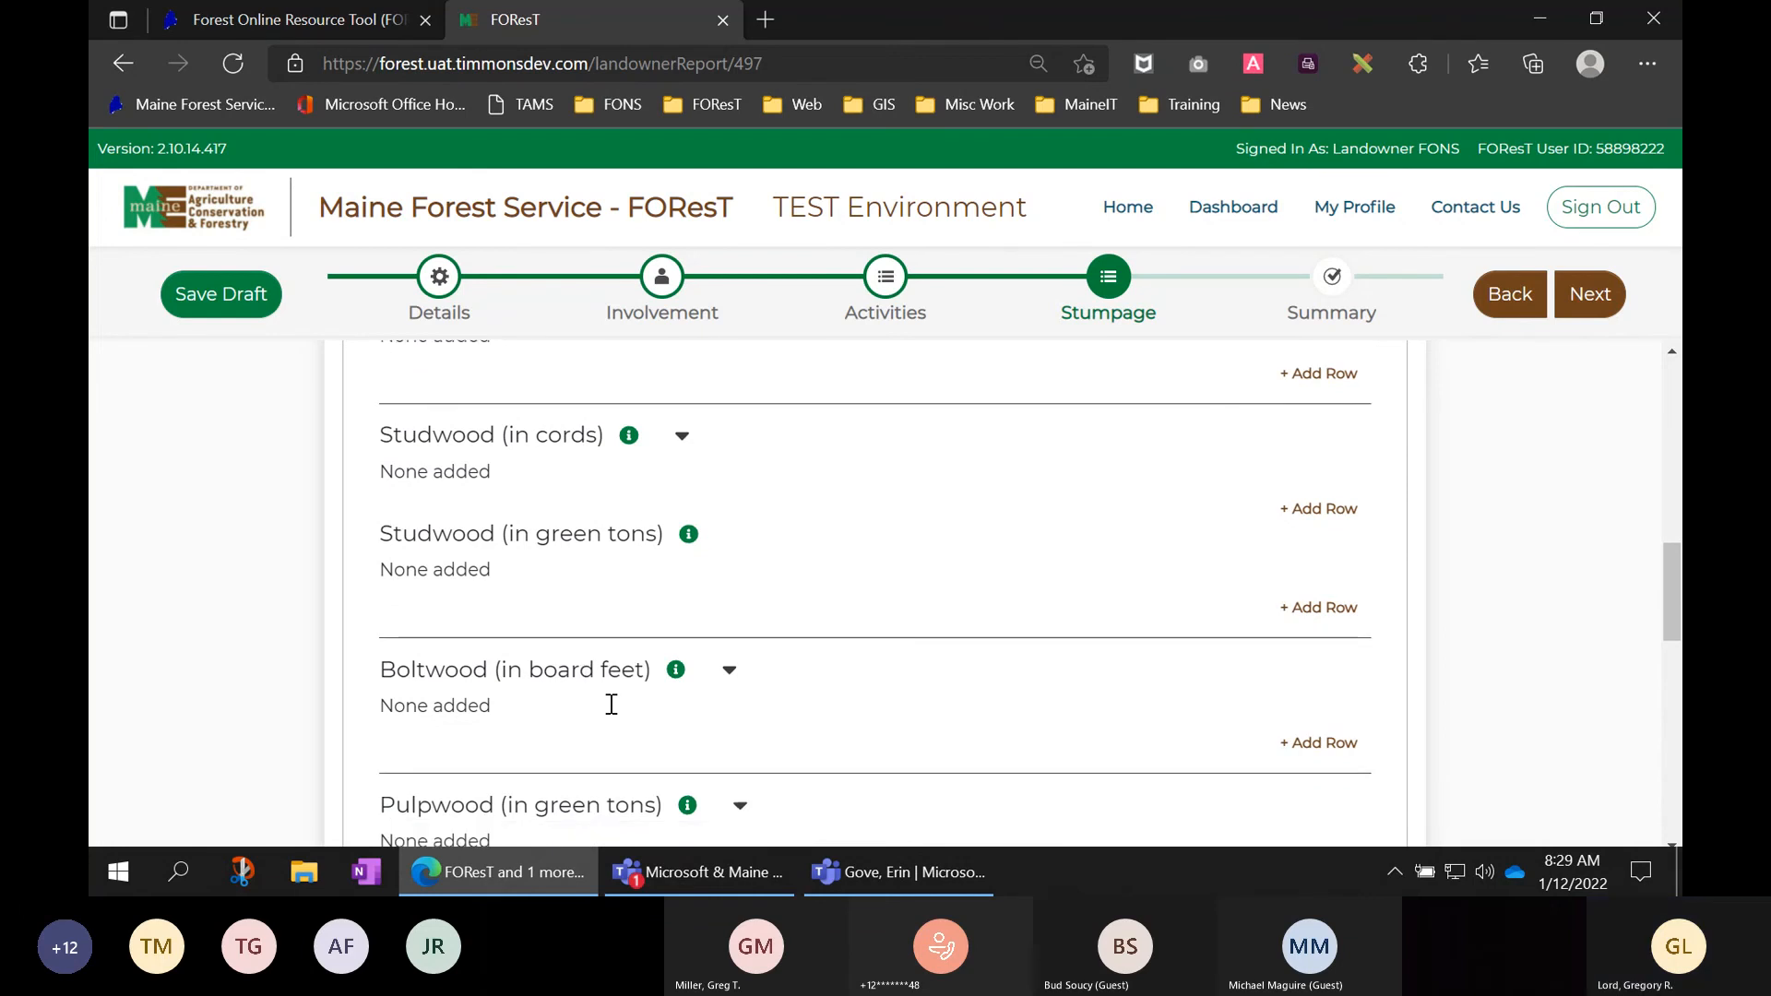
scroll(540, 674, down, 1)
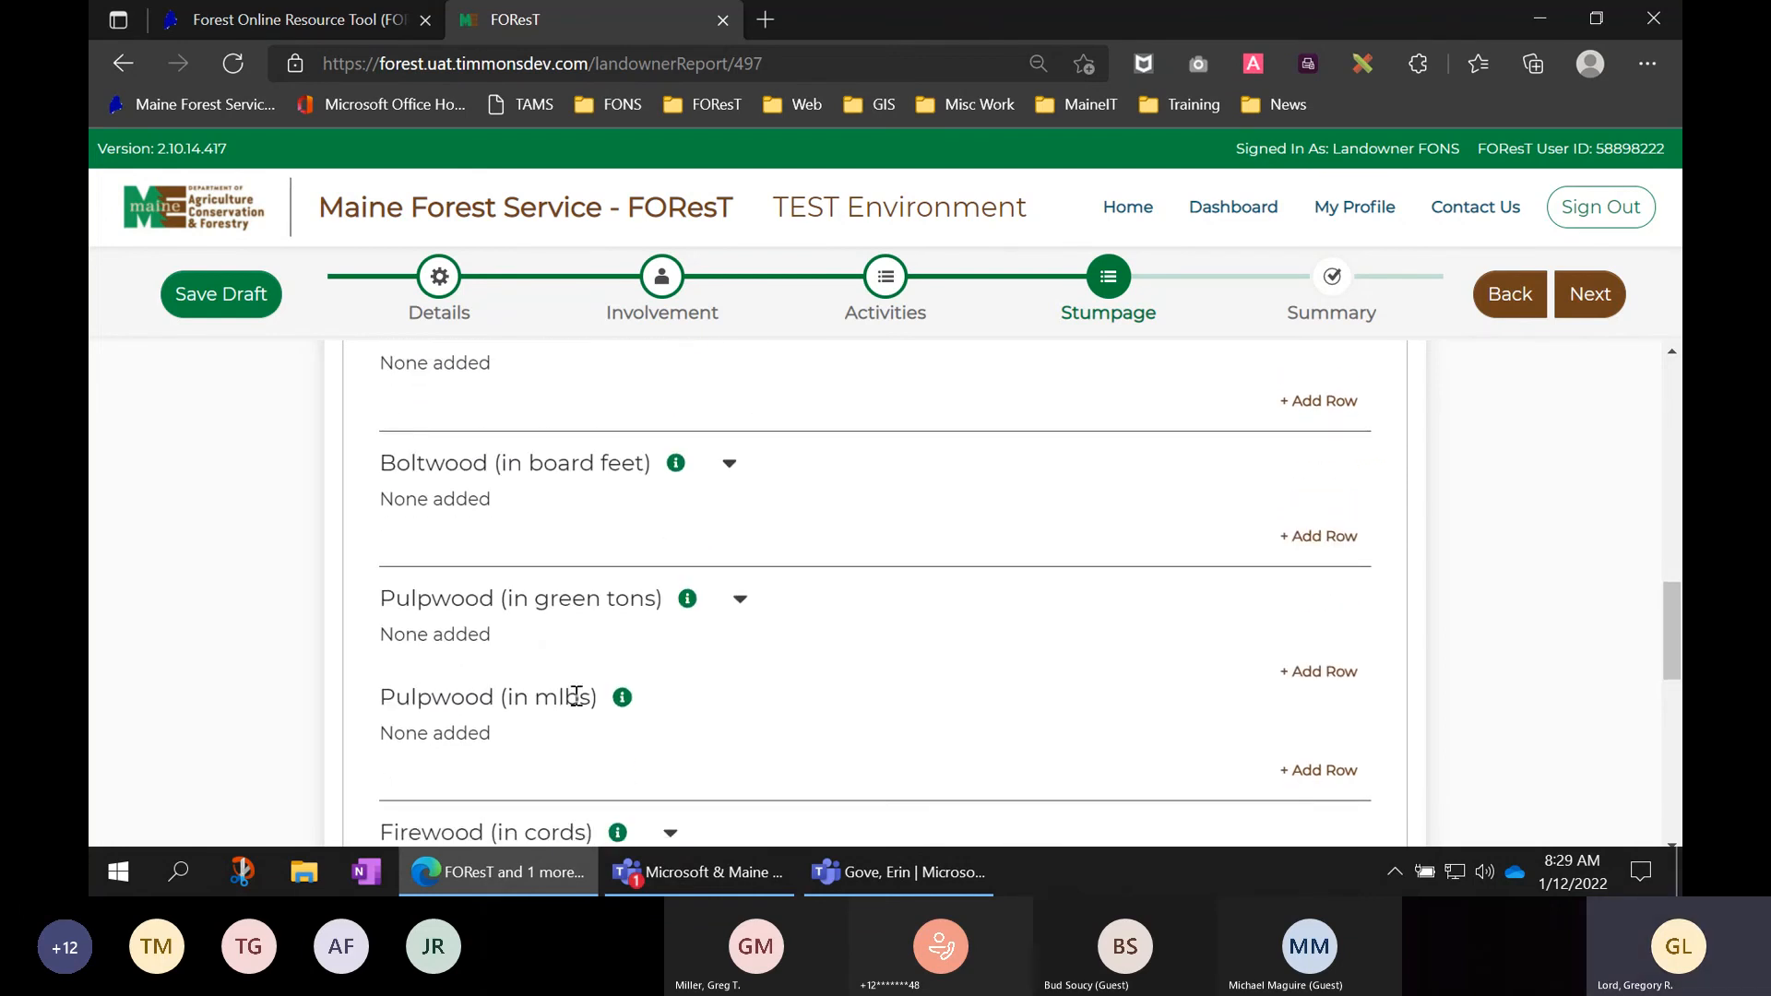
scroll(574, 695, down, 1)
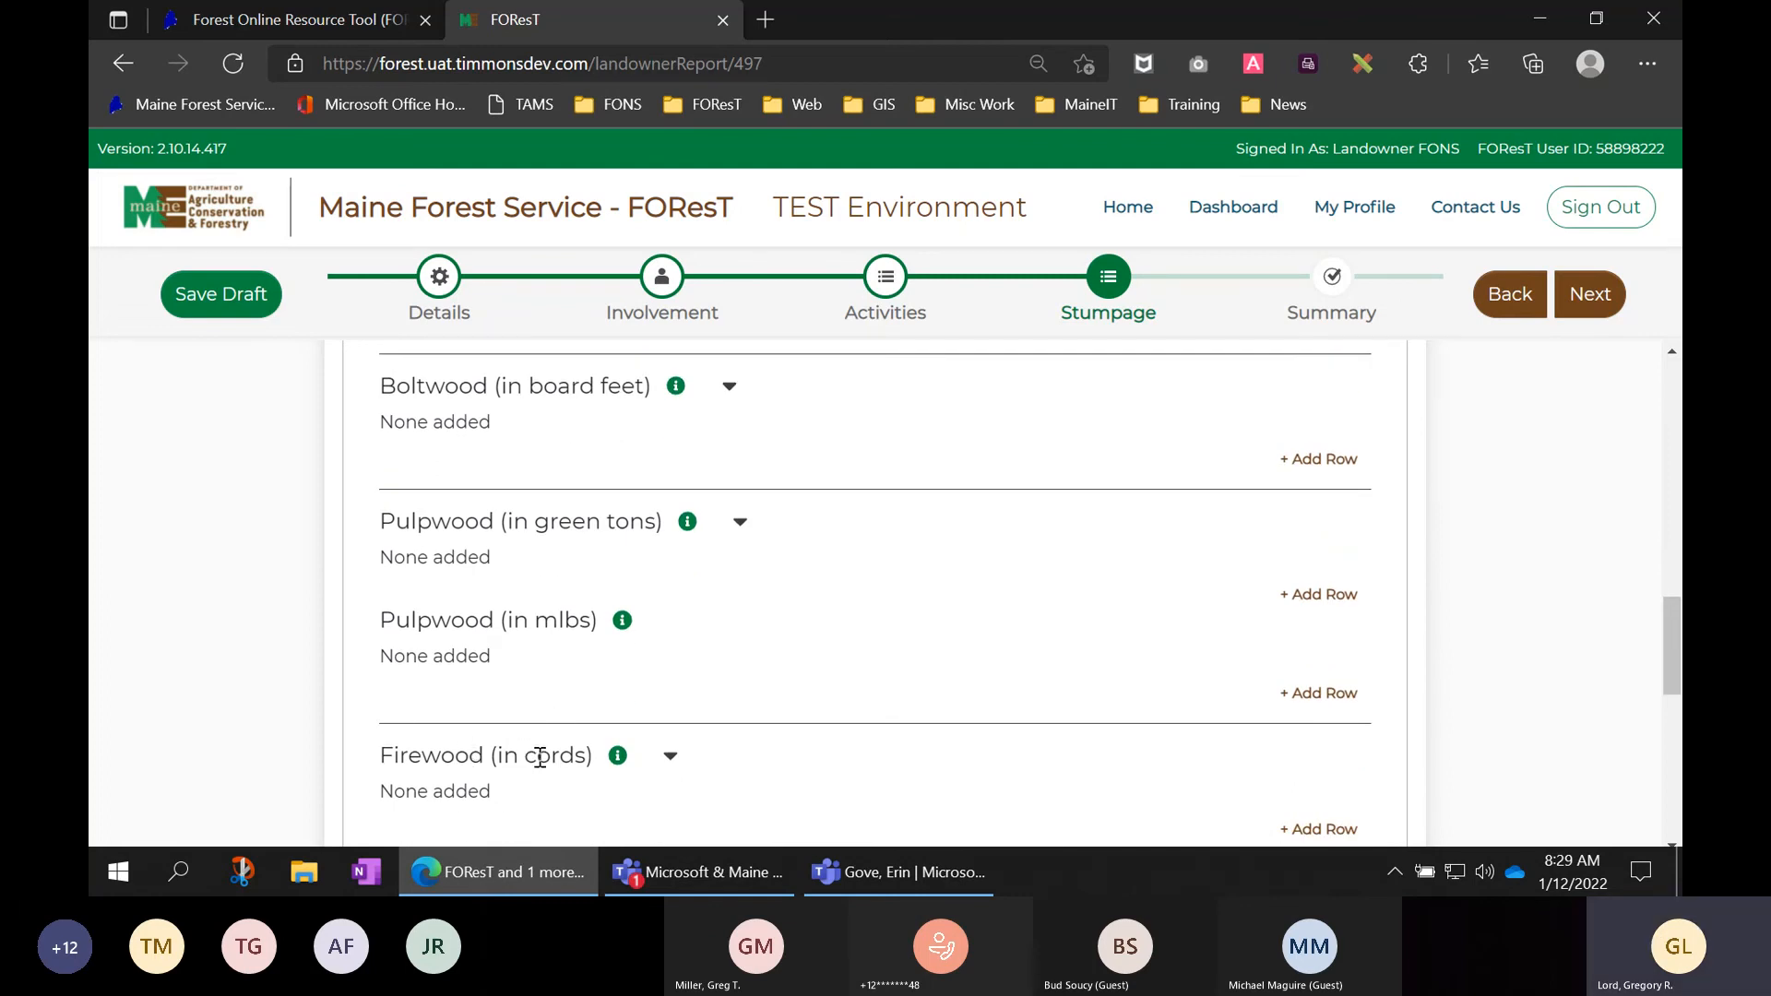
scroll(541, 757, down, 2)
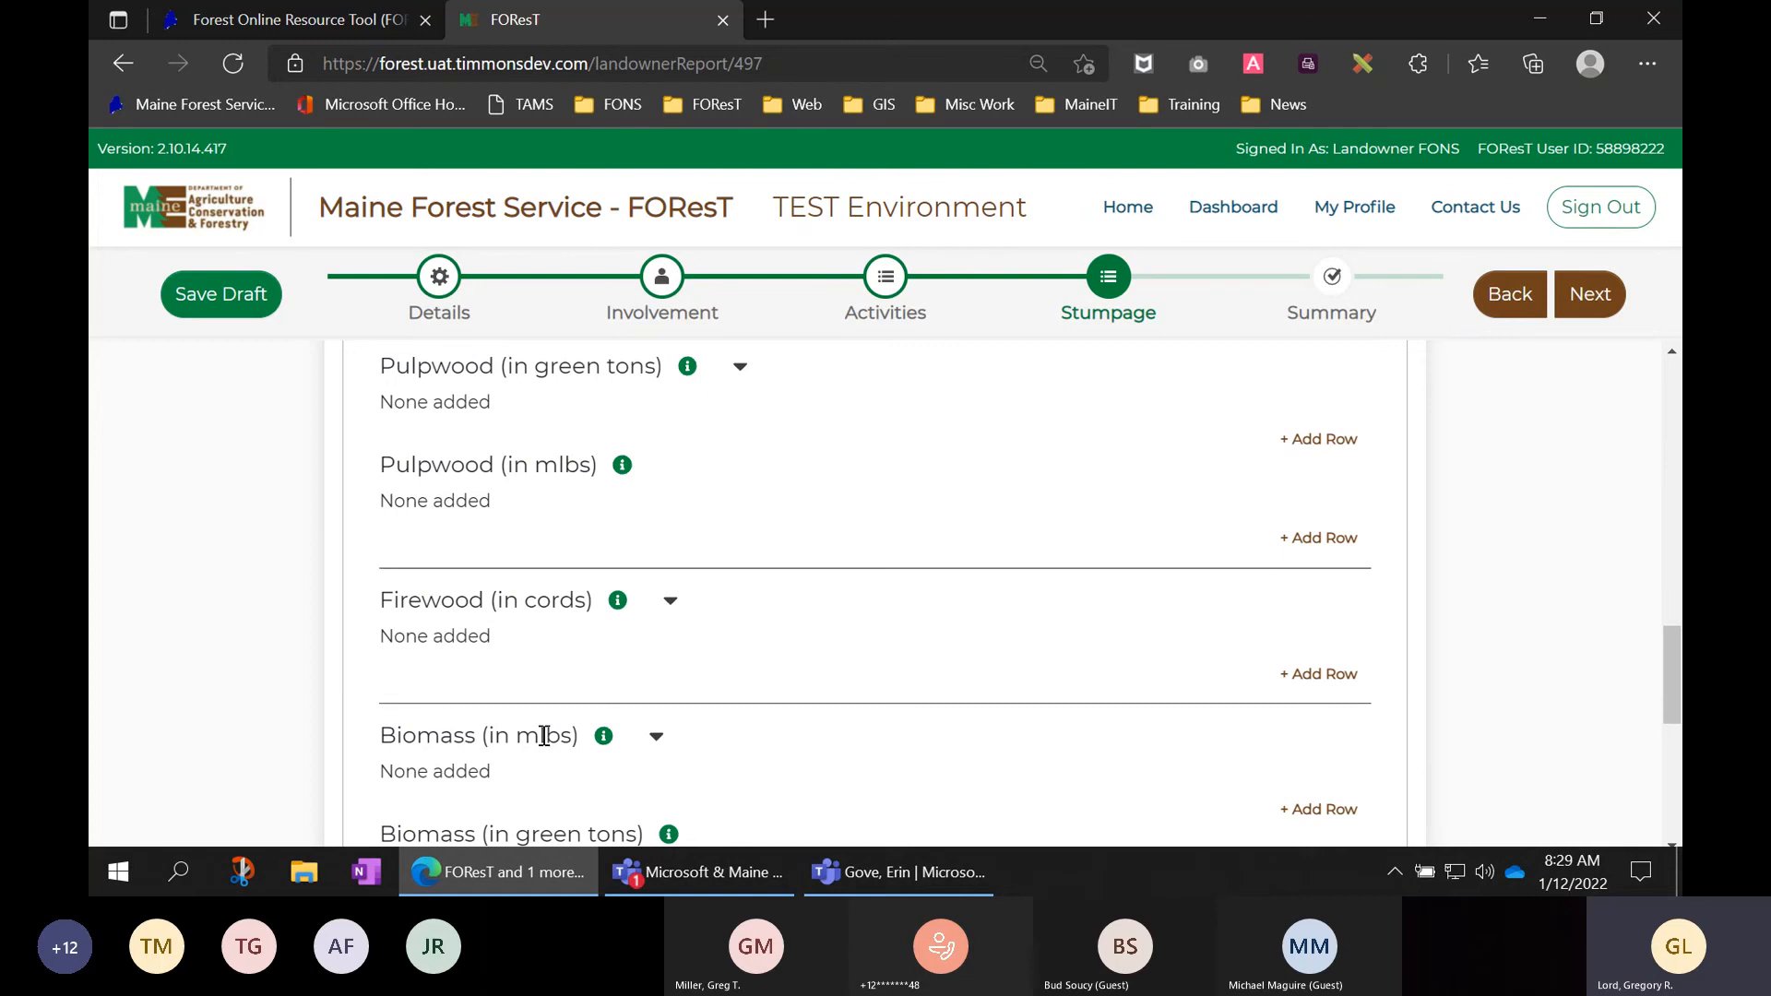
scroll(544, 738, down, 1)
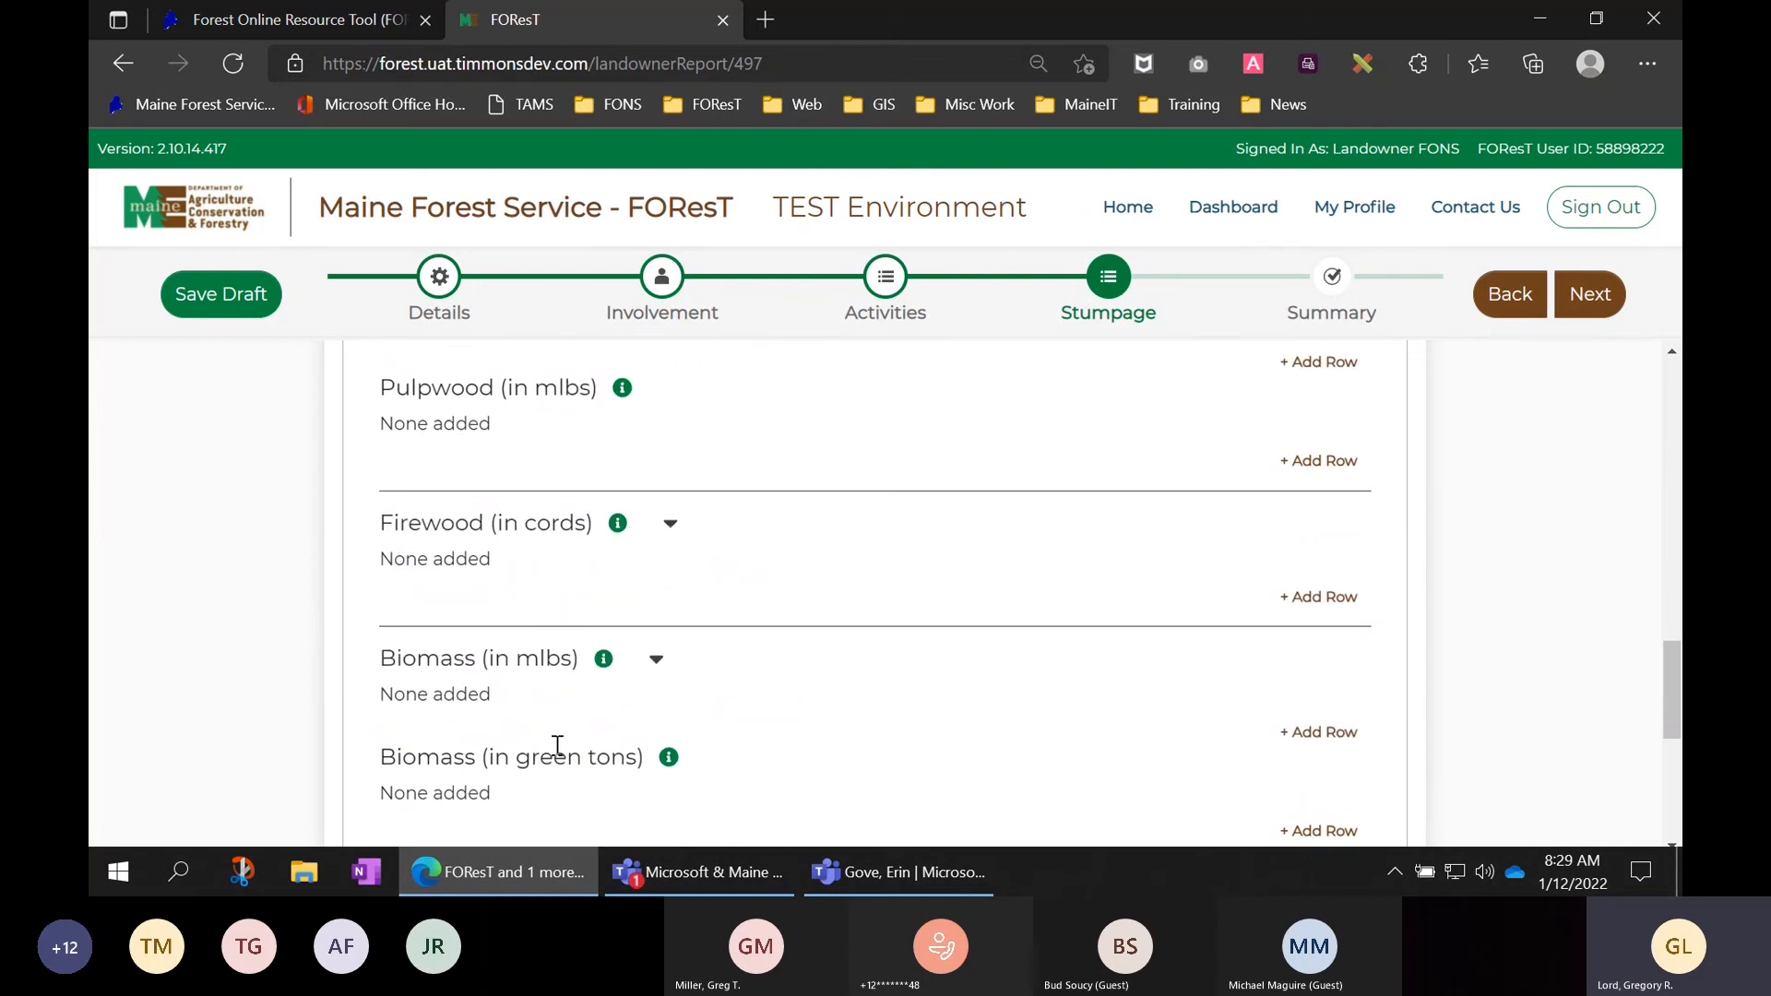
scroll(587, 756, down, 1)
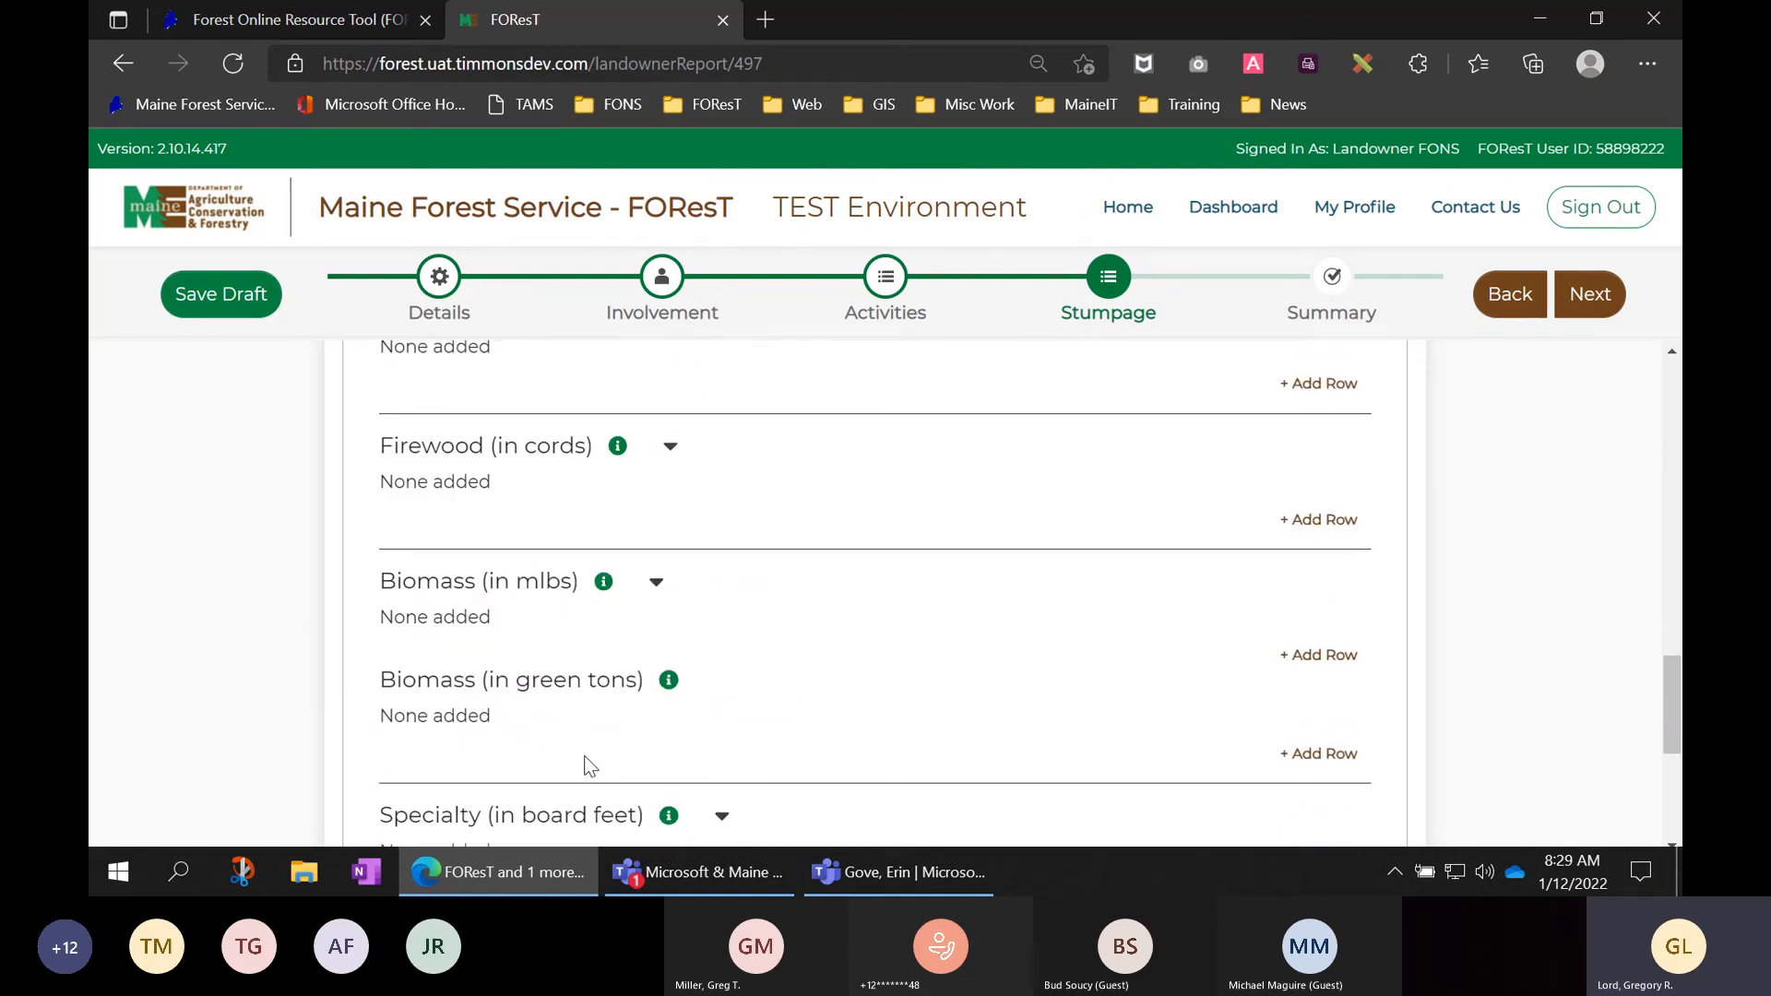
scroll(590, 766, down, 1)
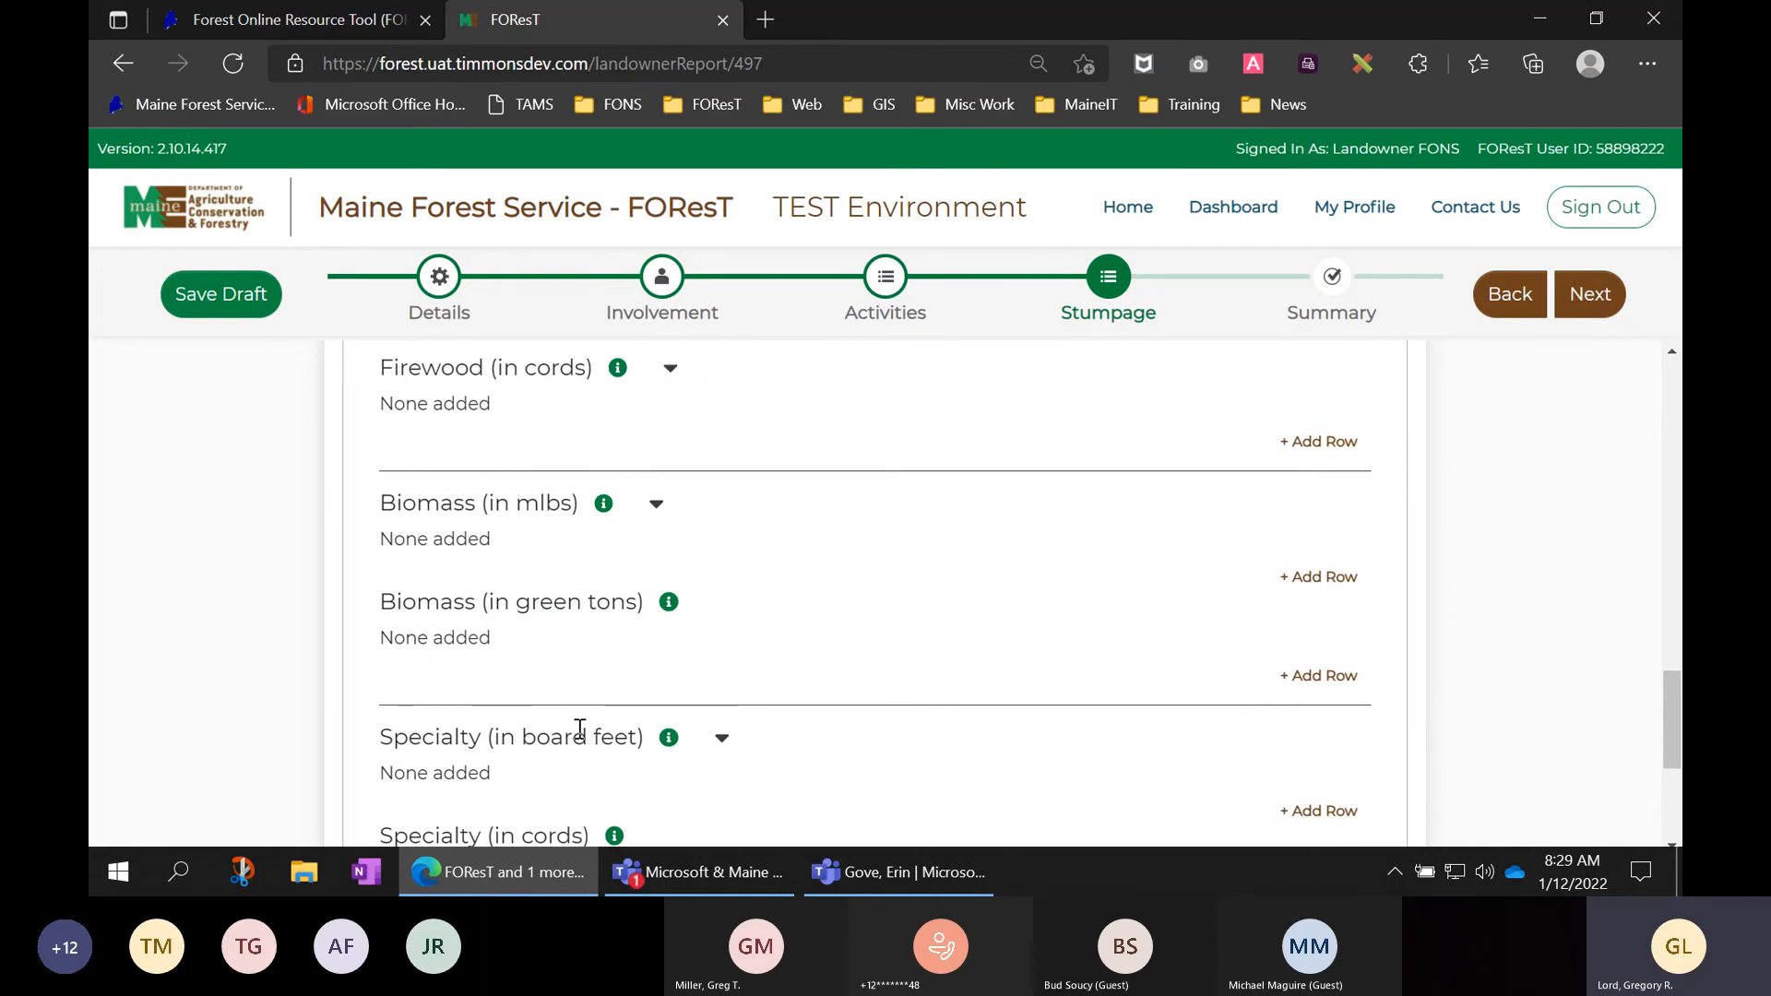
scroll(579, 728, down, 1)
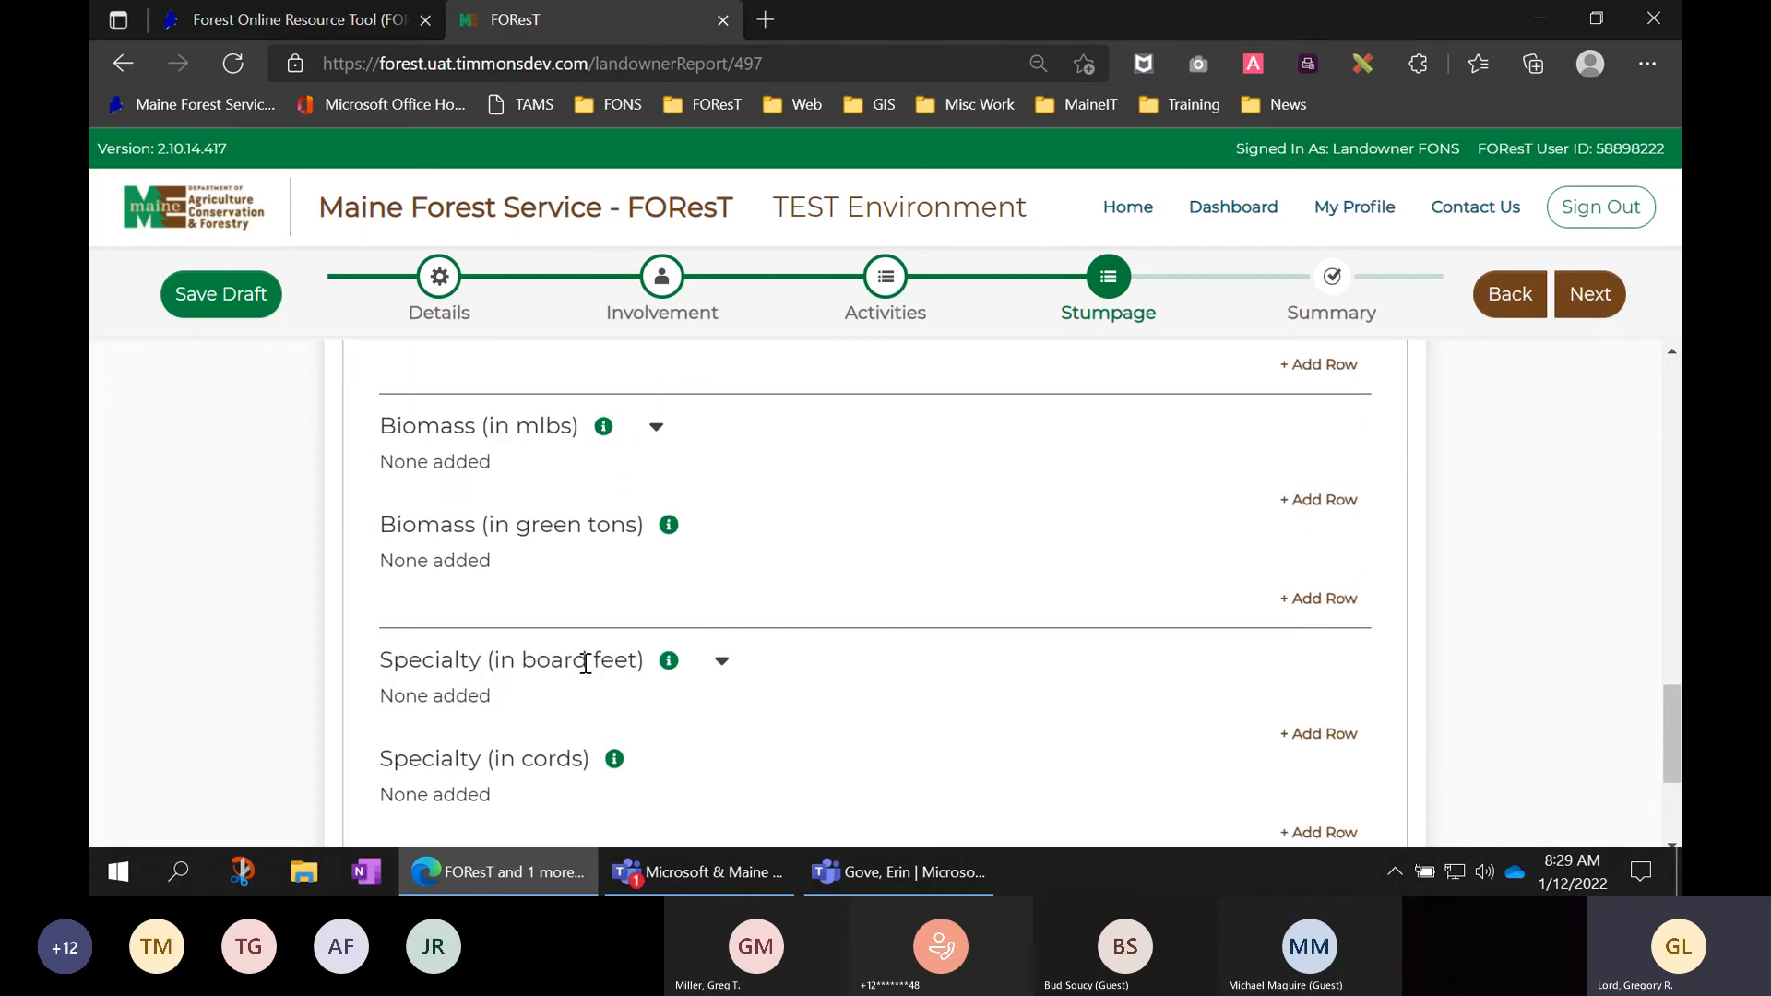
scroll(557, 734, down, 1)
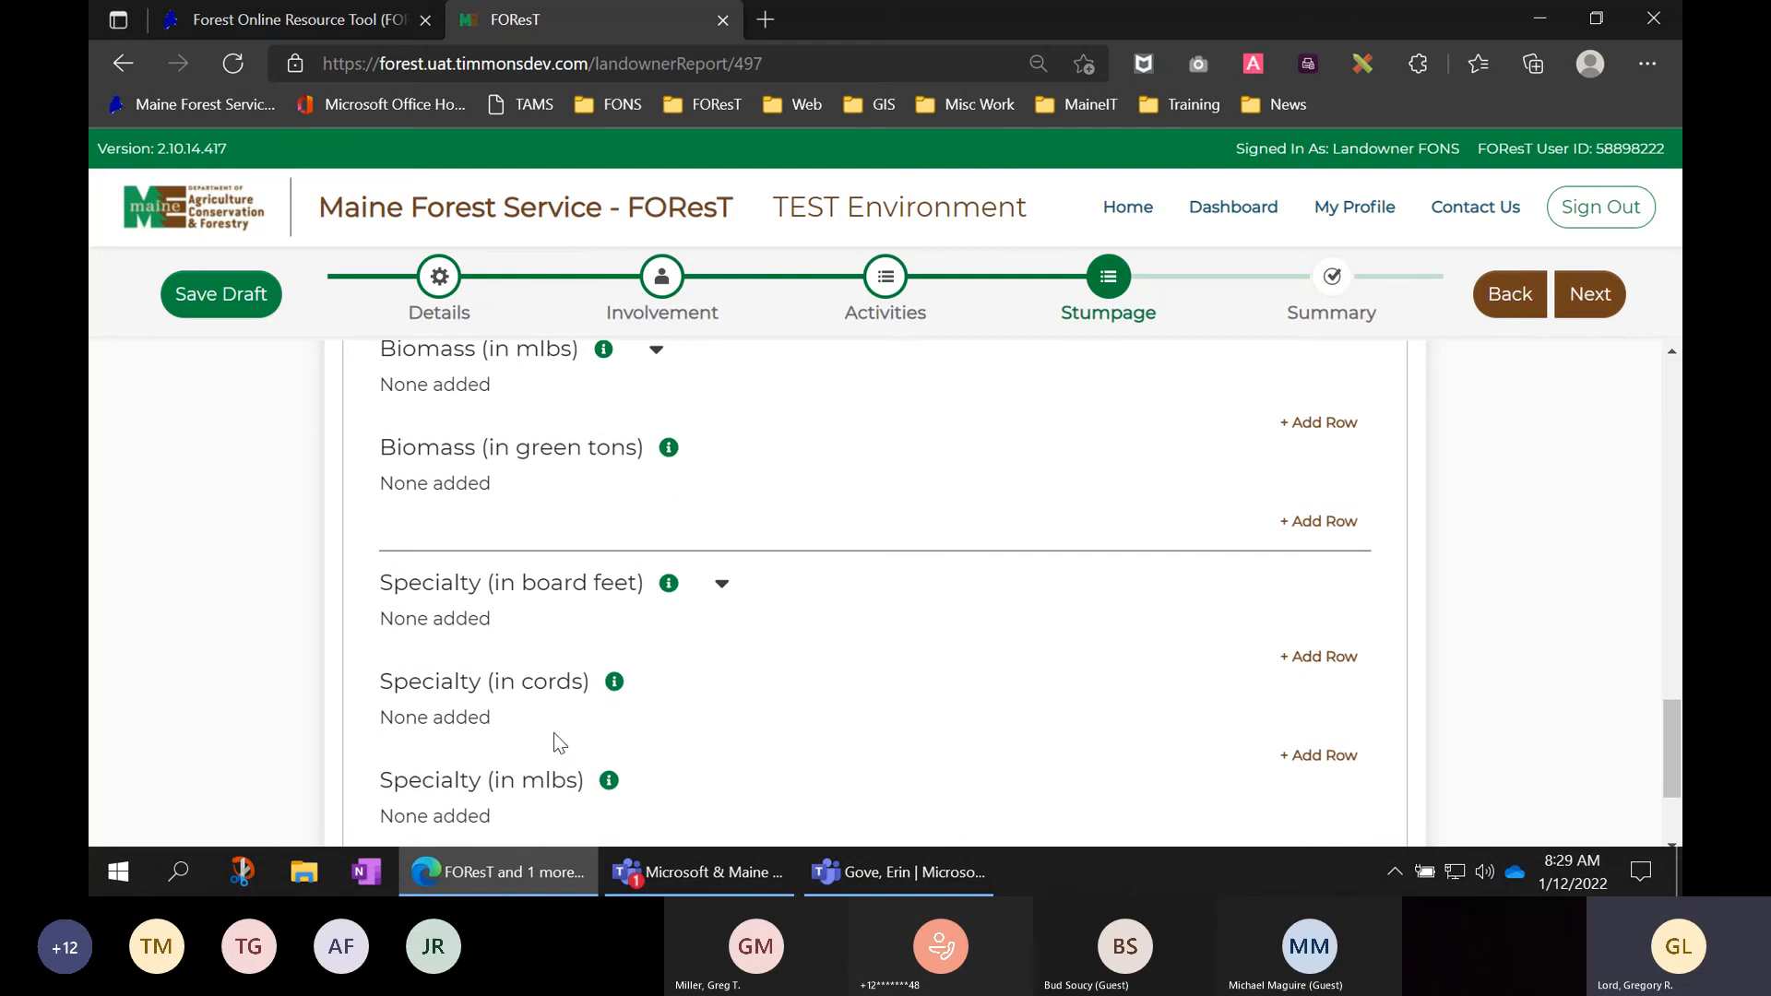
scroll(557, 777, down, 1)
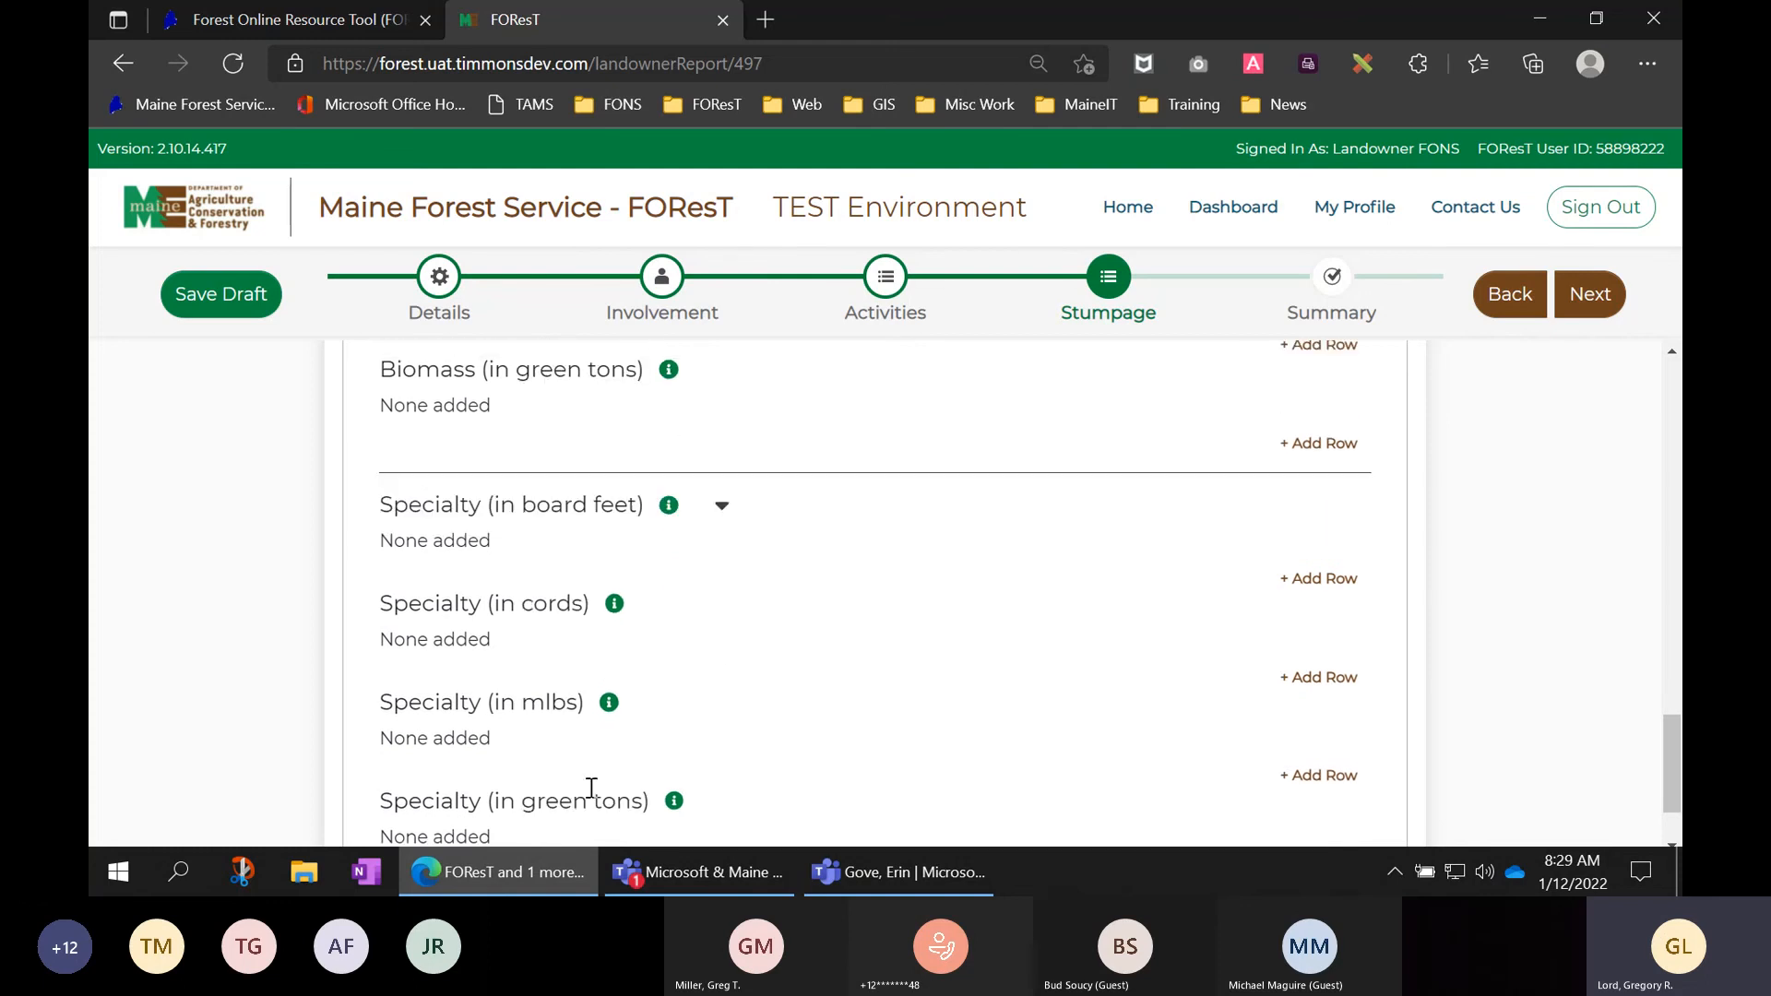
scroll(591, 788, down, 1)
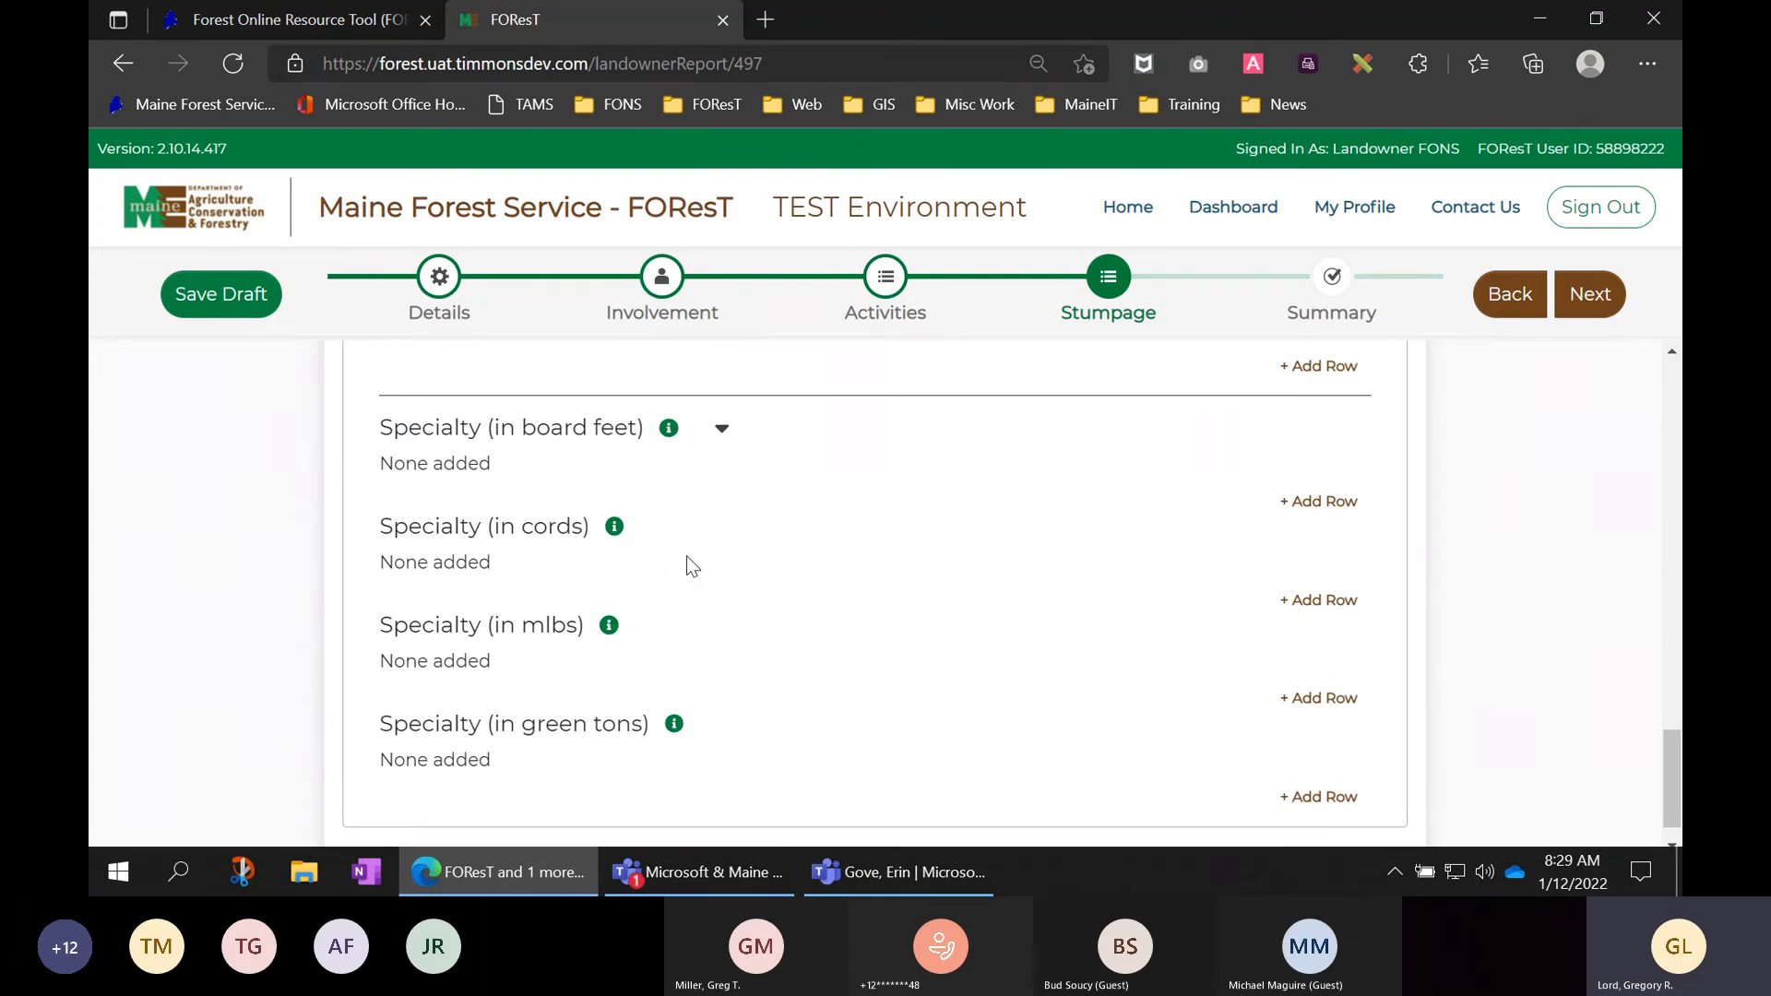
scroll(686, 565, down, 1)
scroll(688, 558, up, 5)
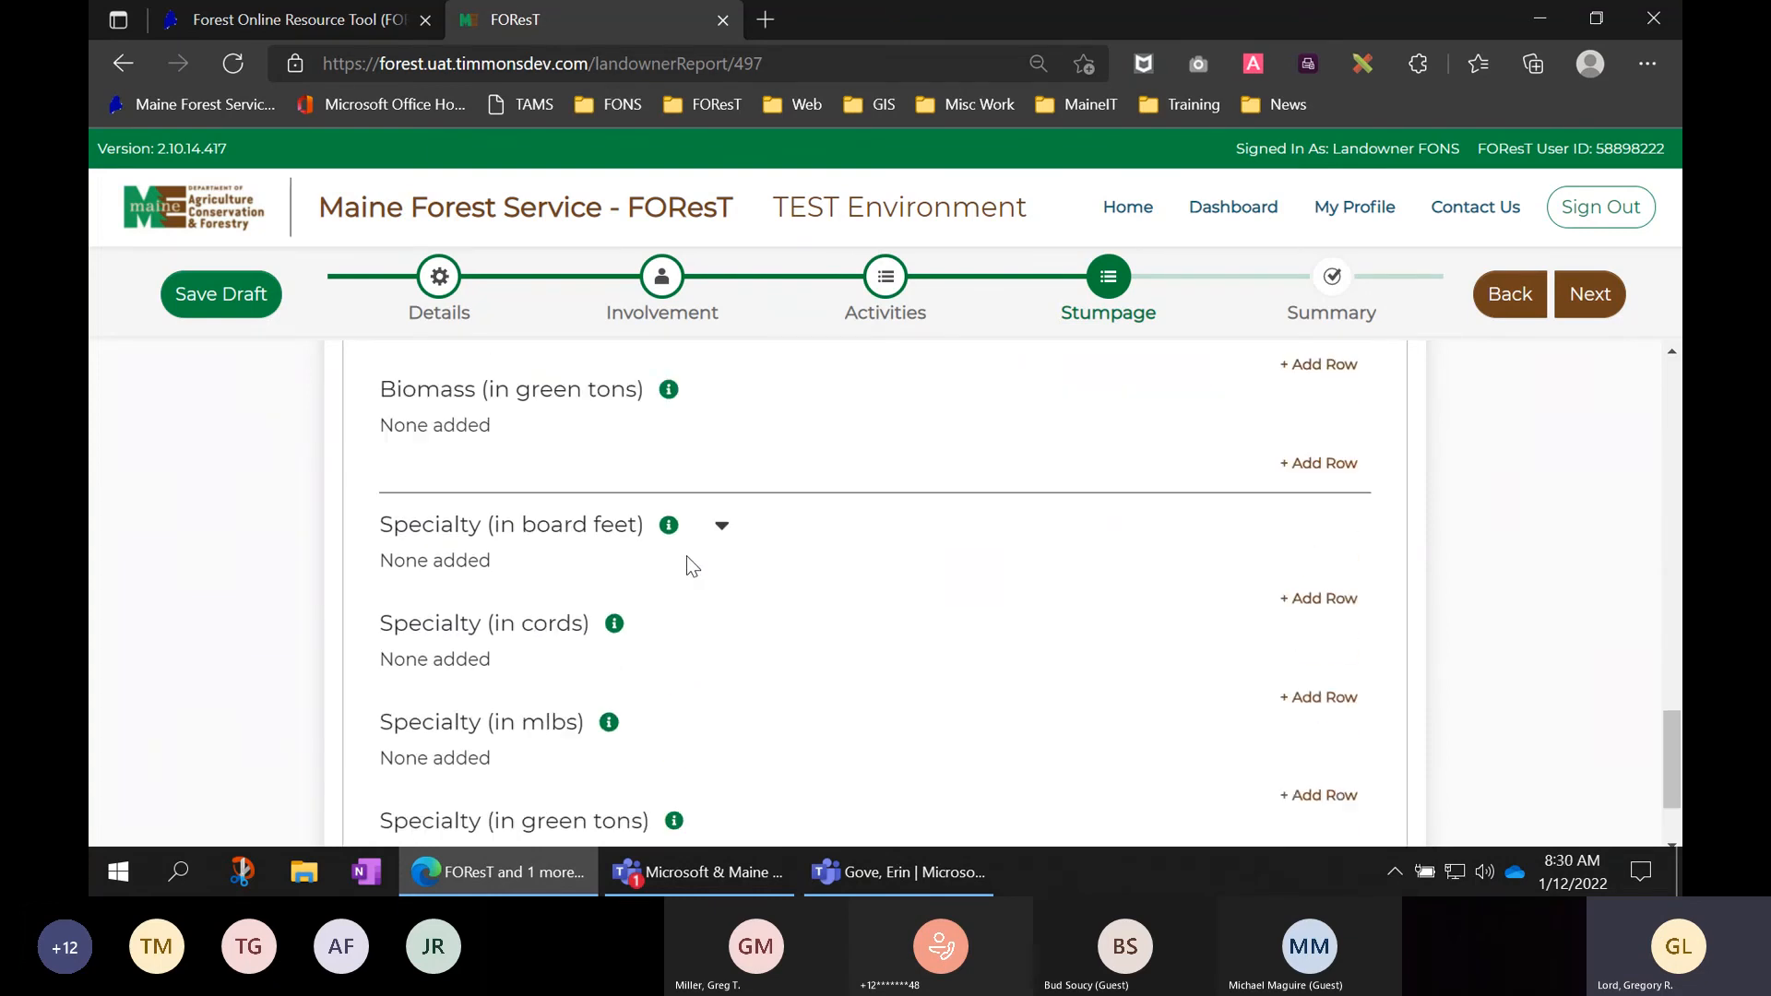
scroll(686, 565, up, 4)
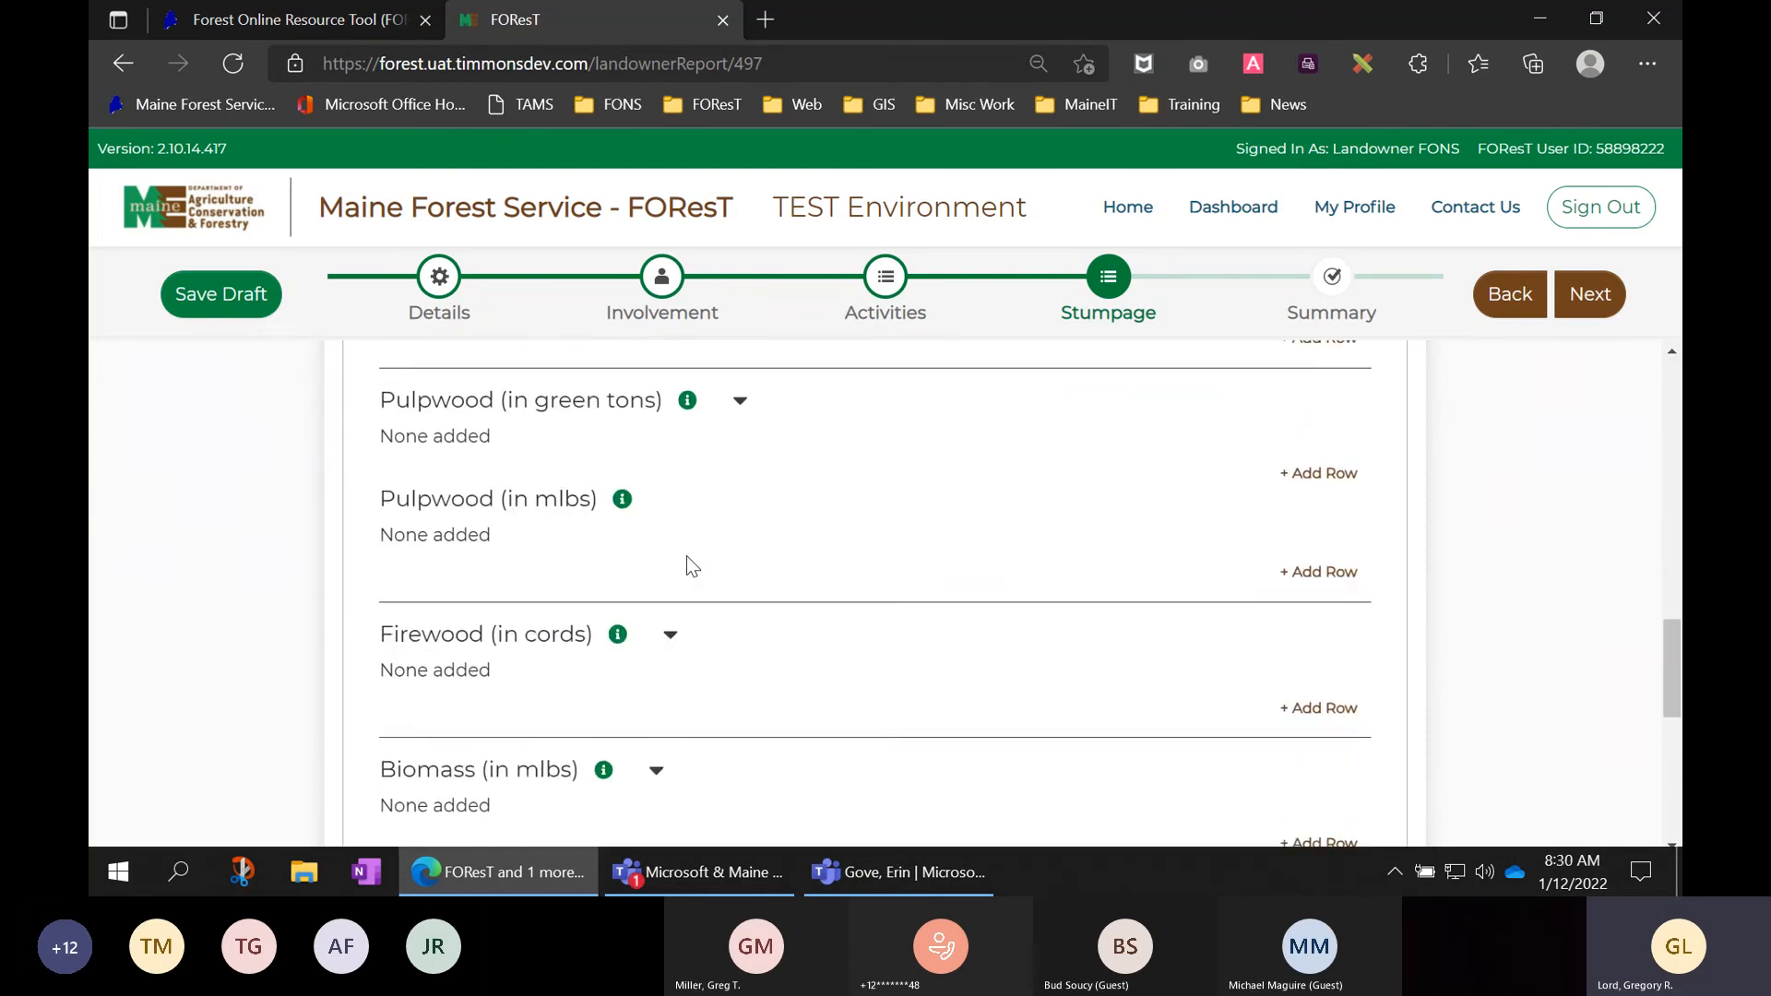
scroll(686, 556, up, 4)
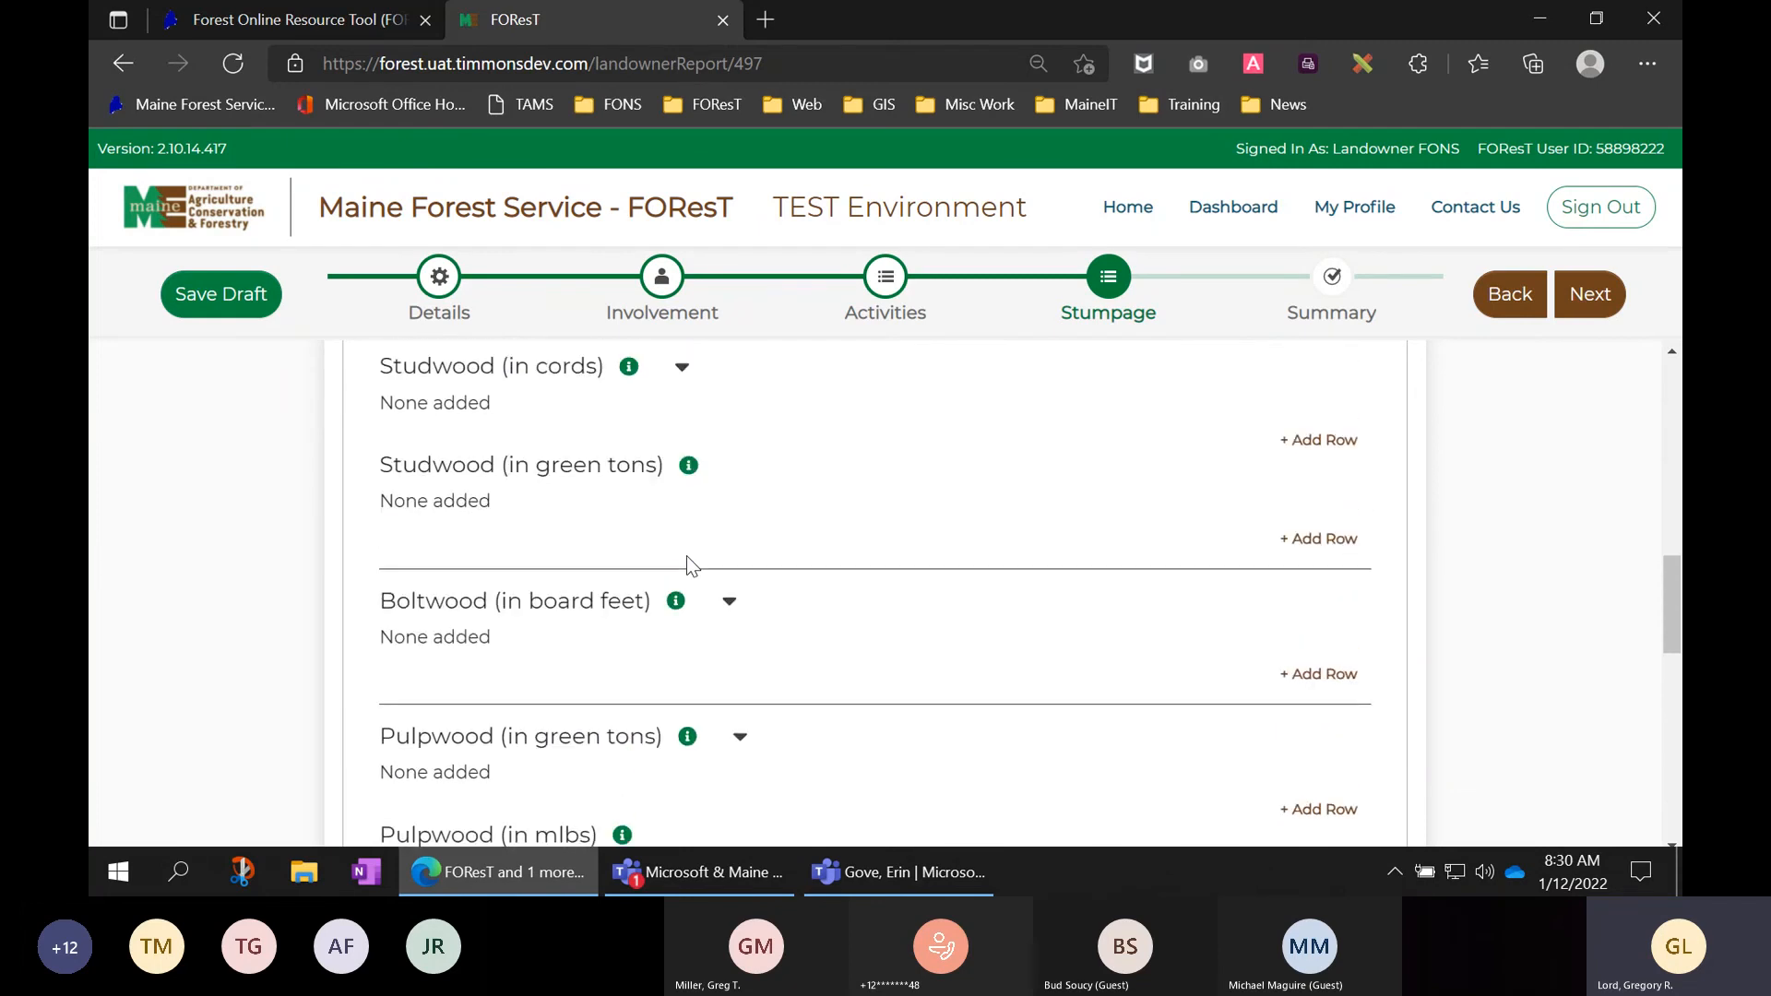
scroll(692, 565, up, 5)
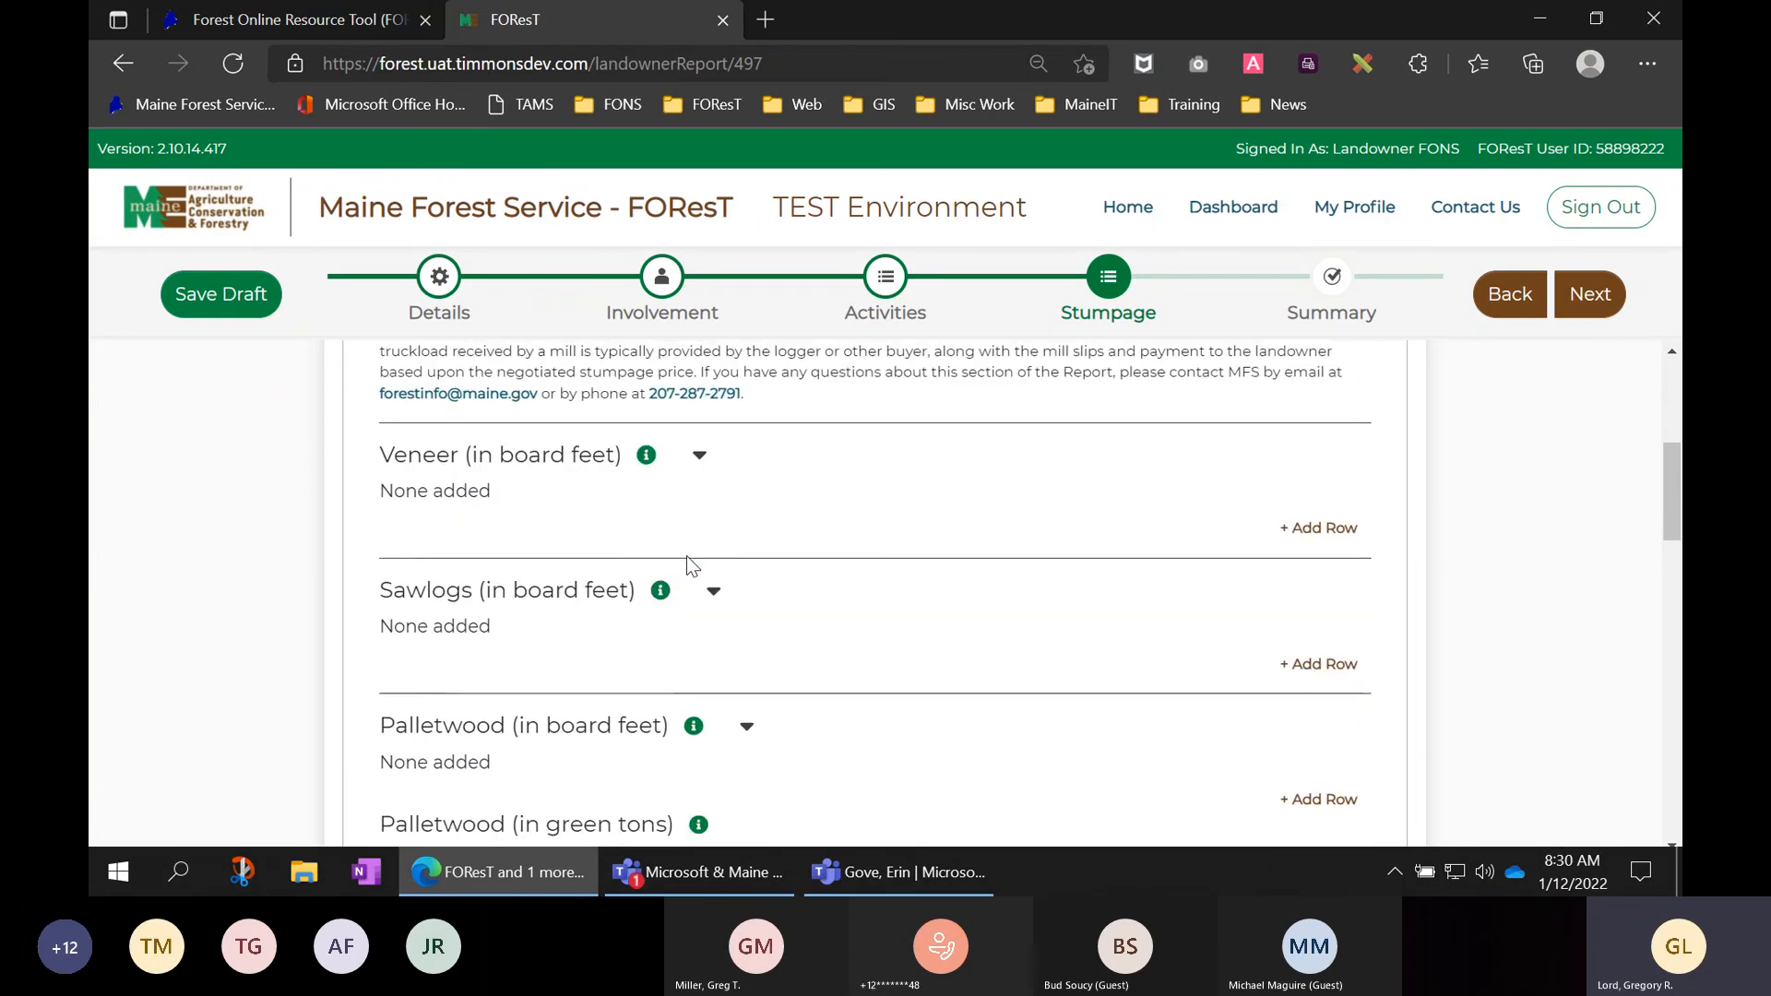
scroll(692, 565, up, 1)
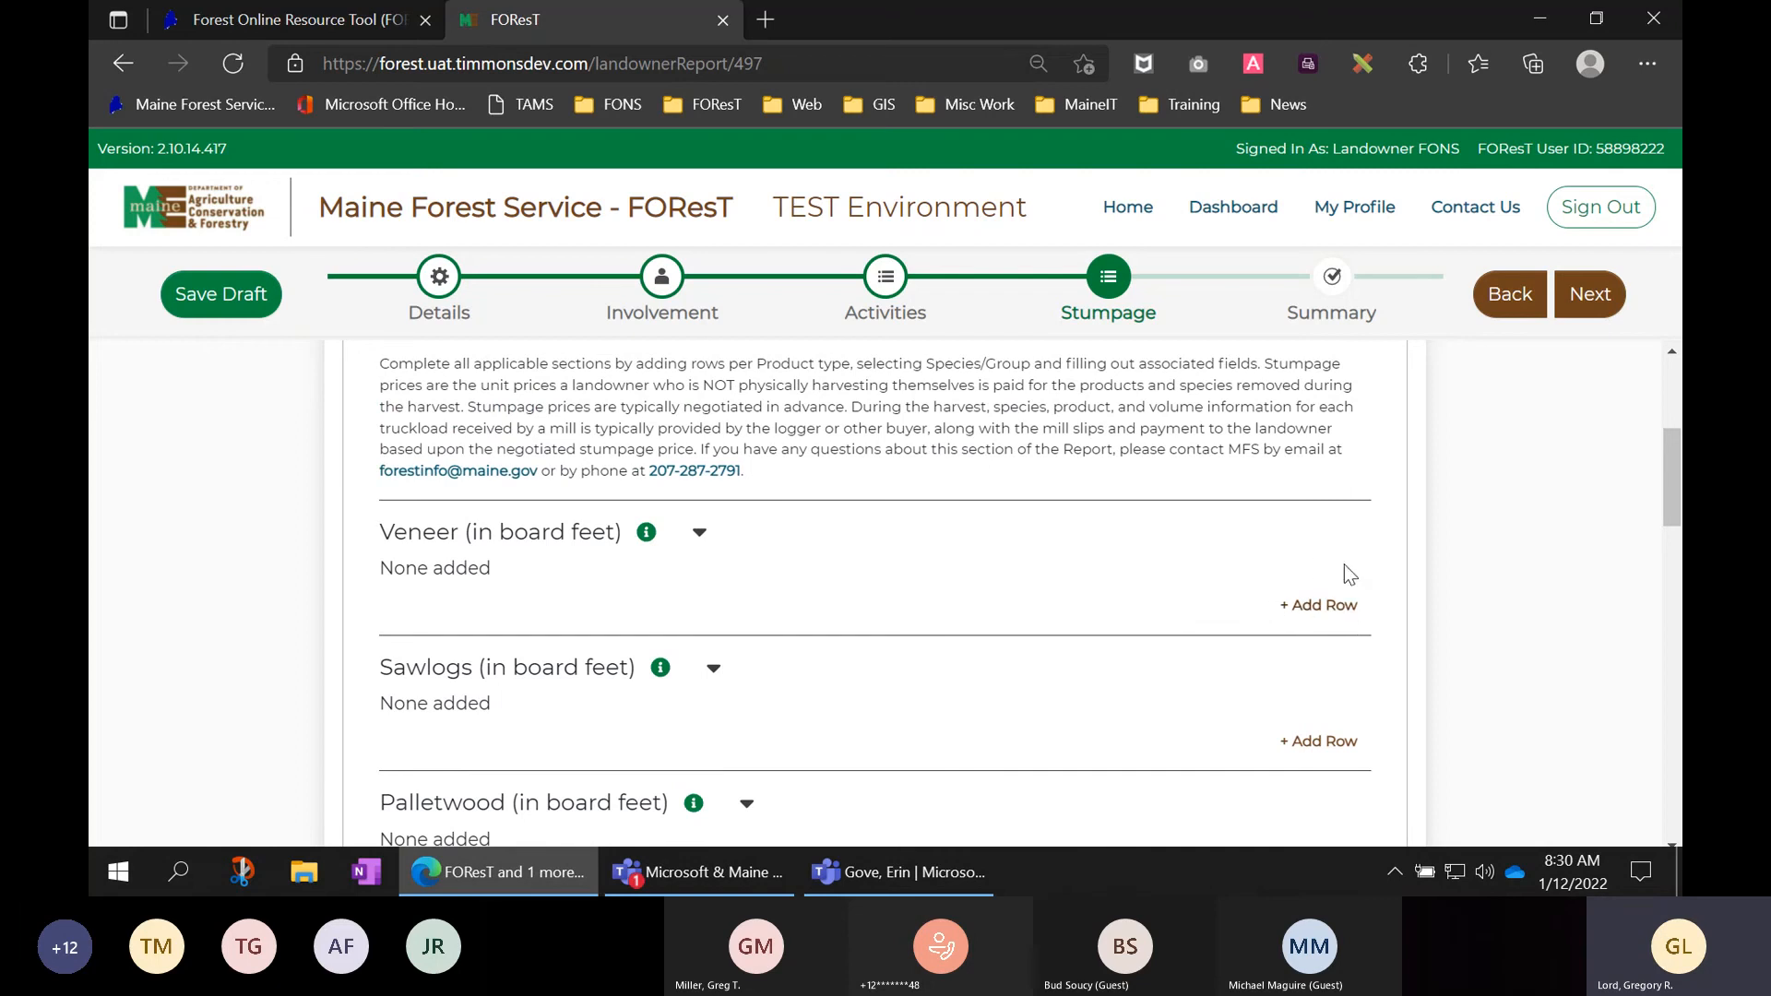
click(1321, 606)
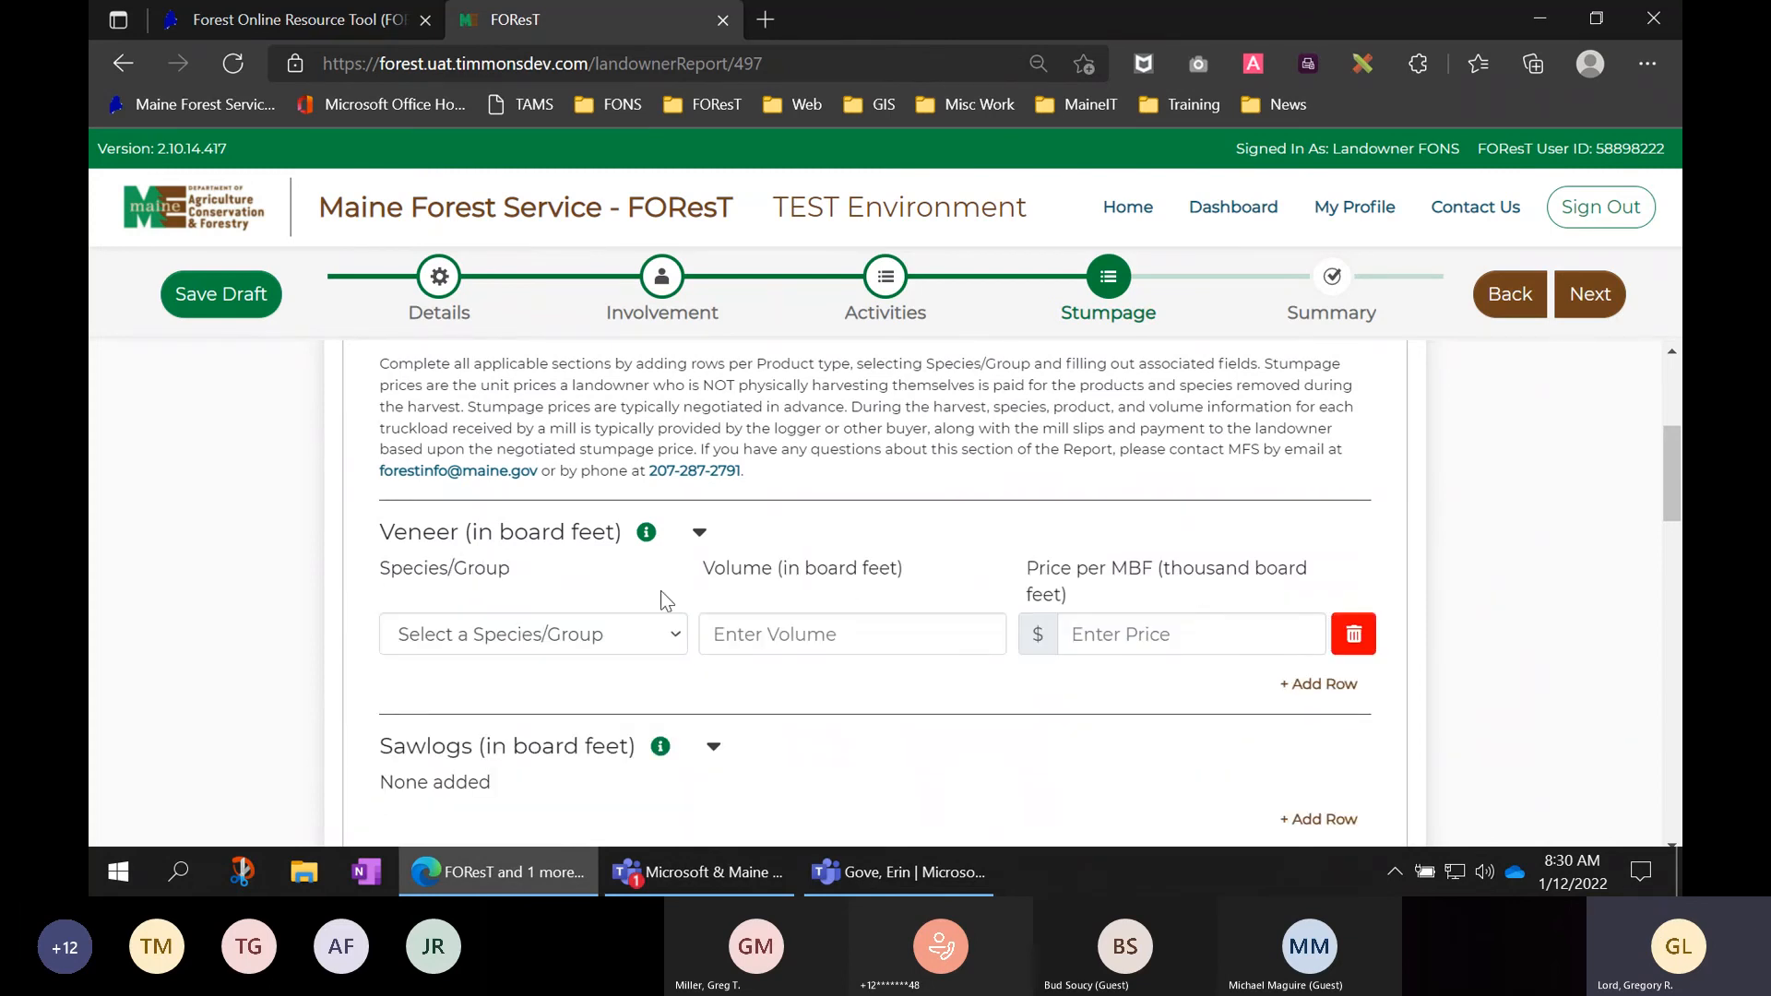
click(593, 640)
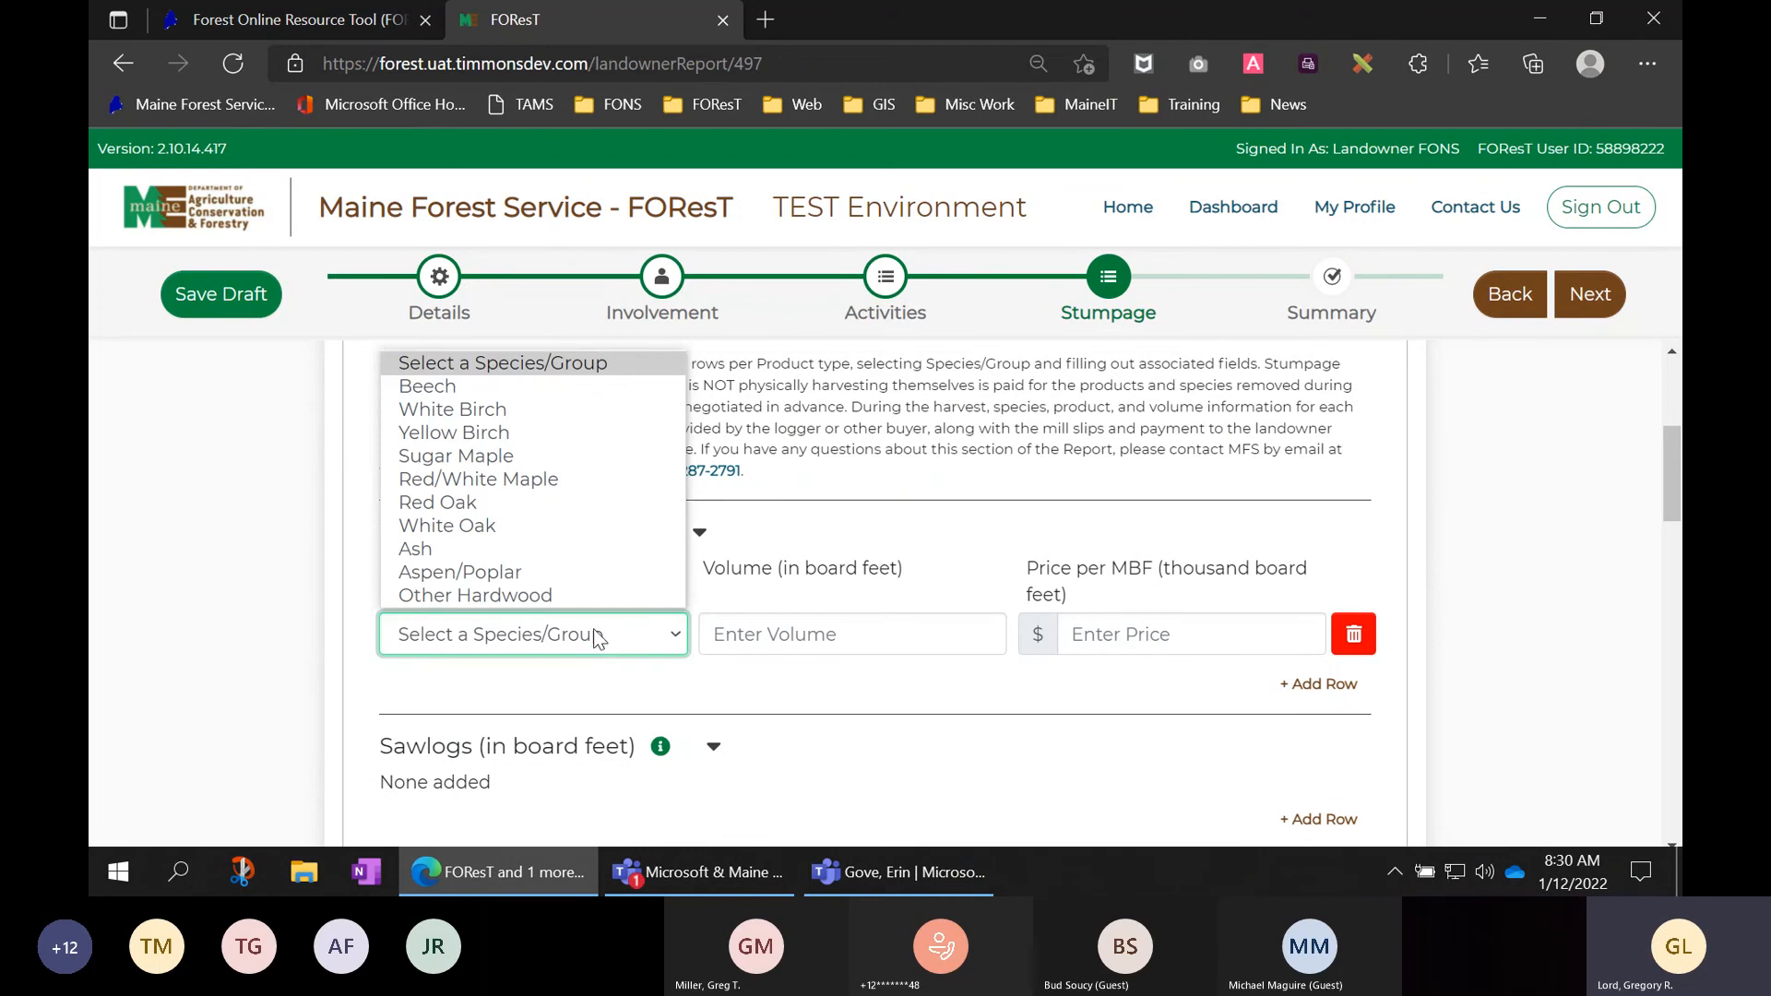
click(518, 457)
click(767, 639)
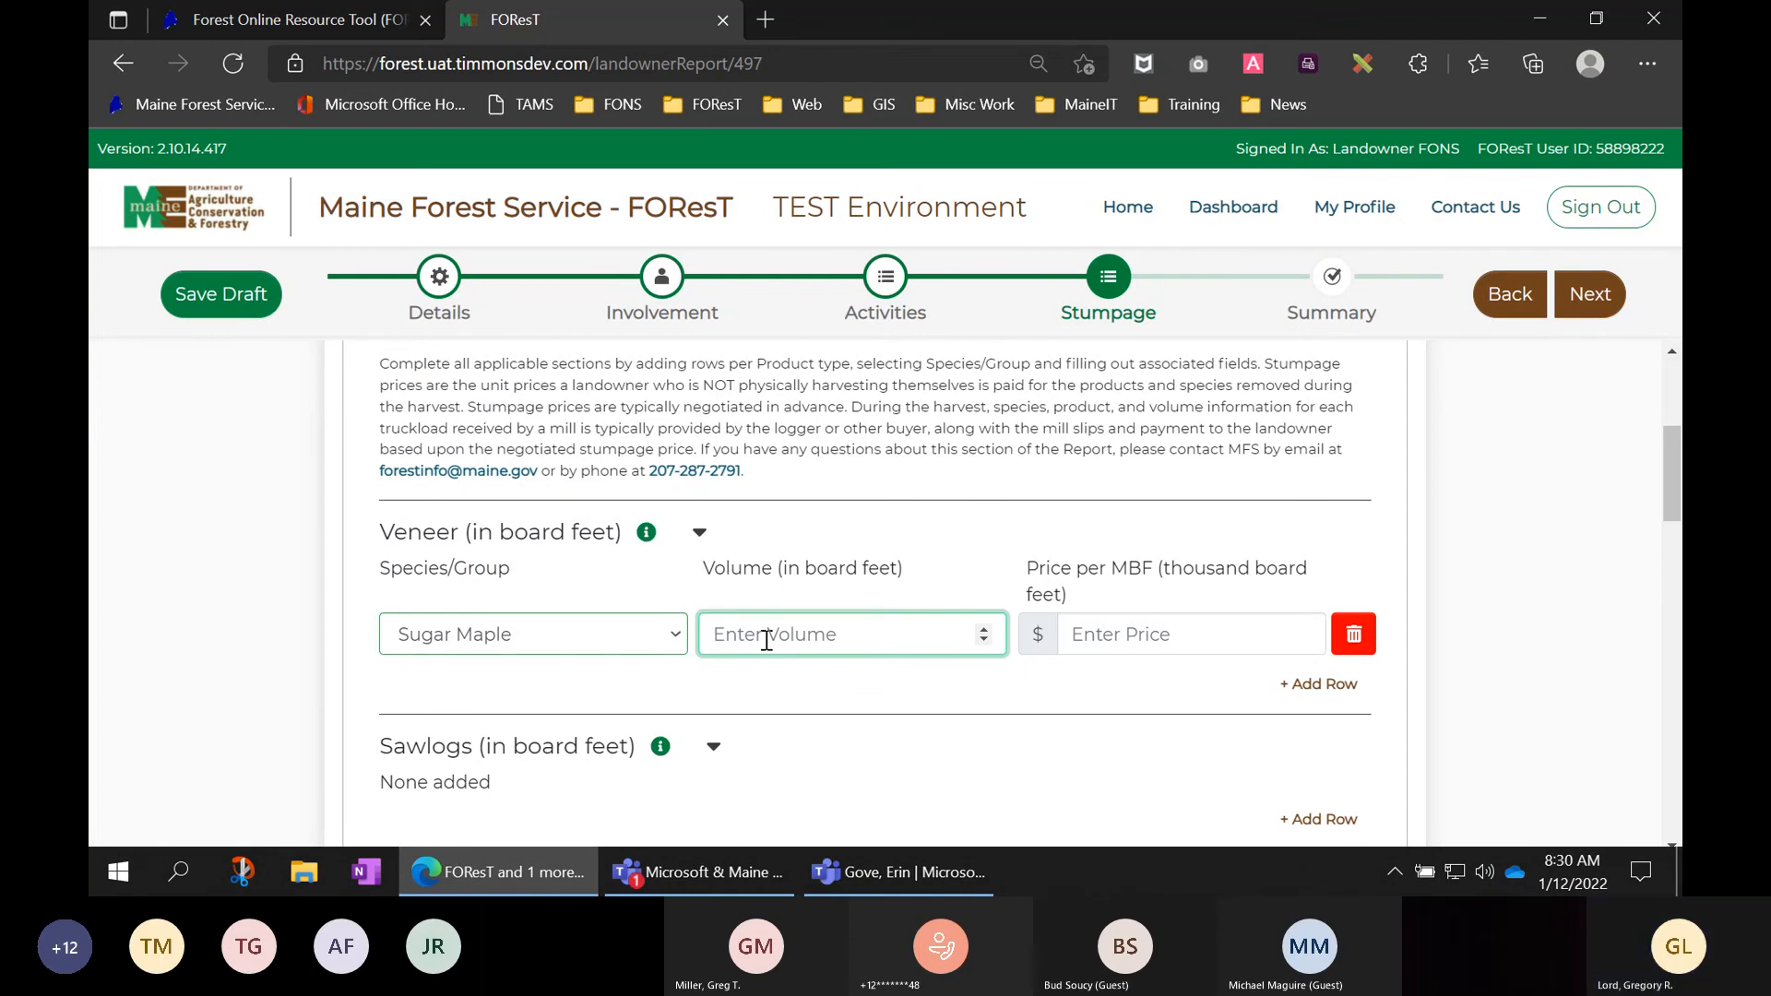
text(1500)
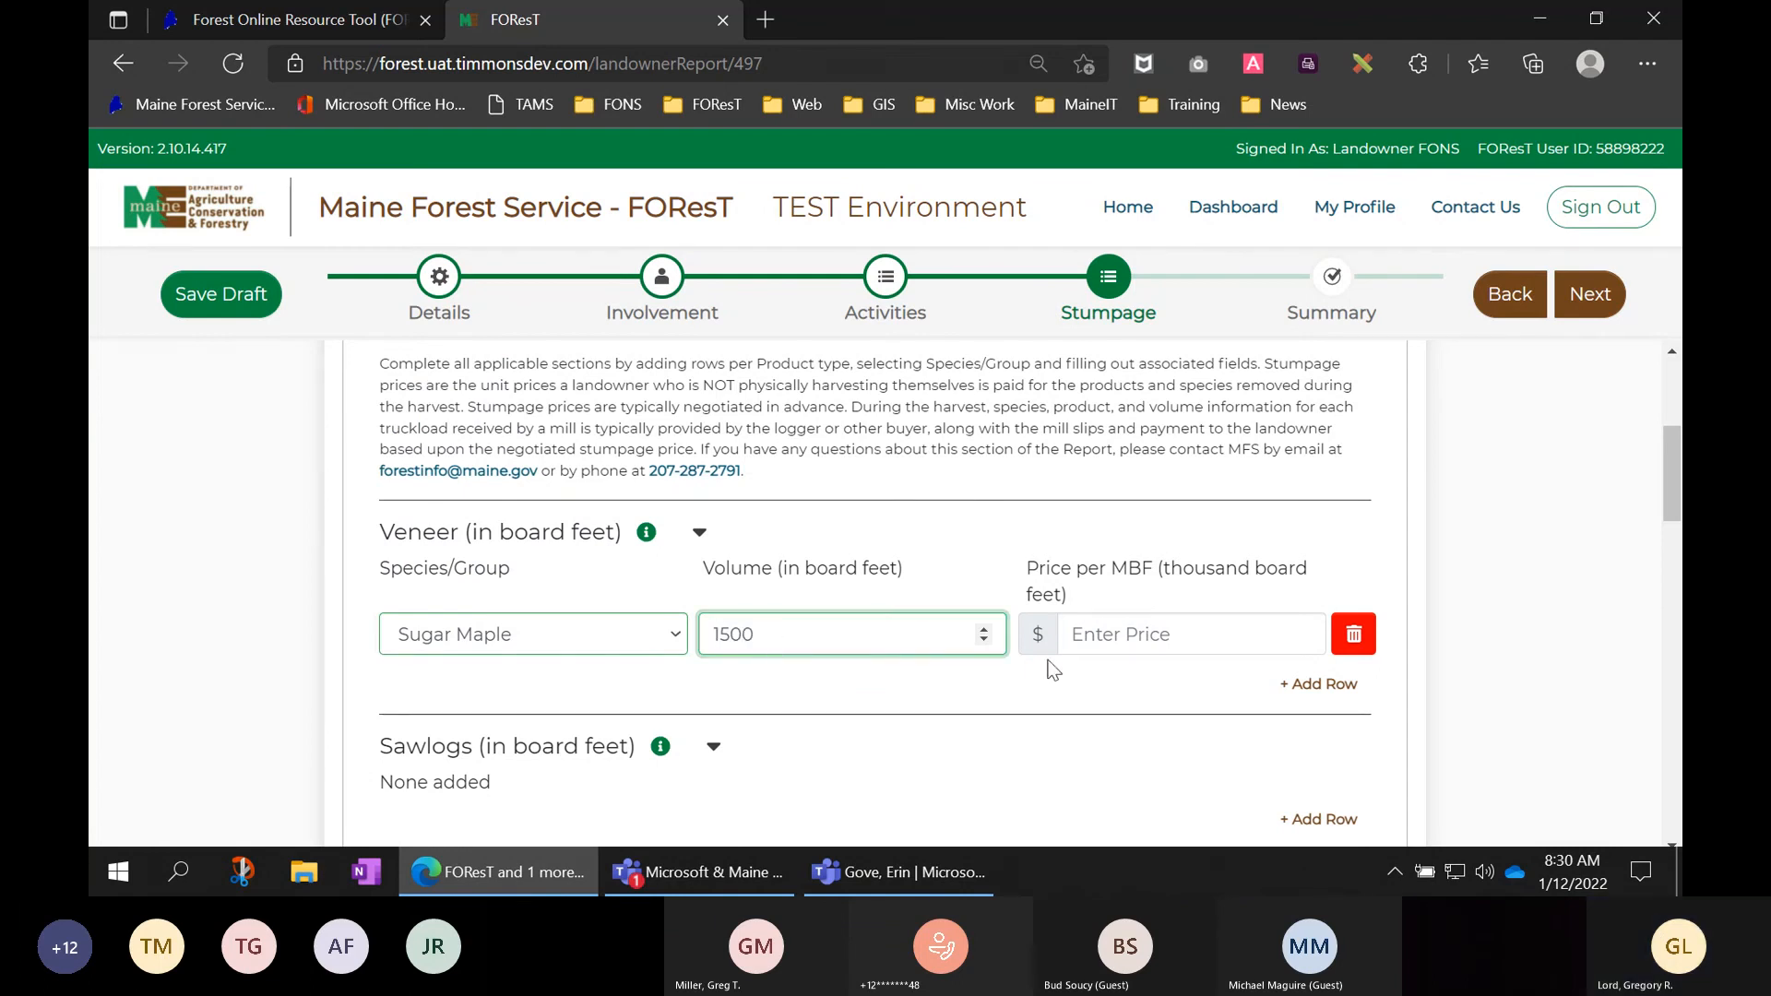
click(1122, 635)
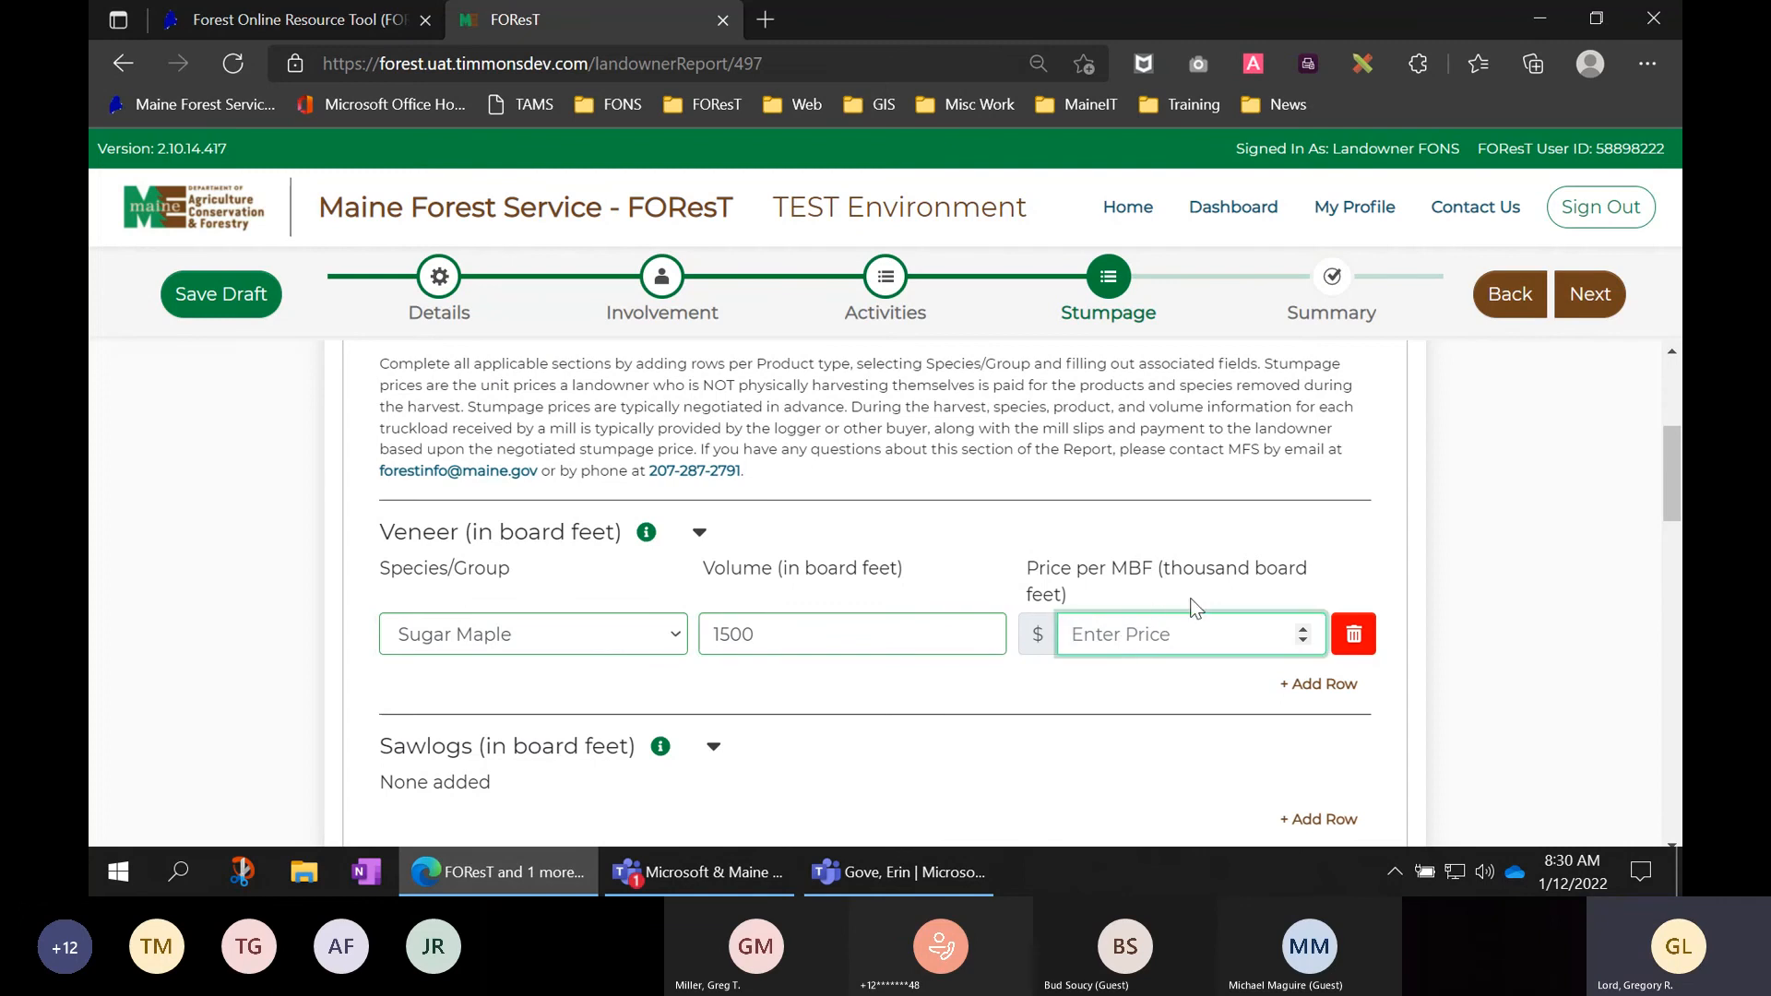
text(850)
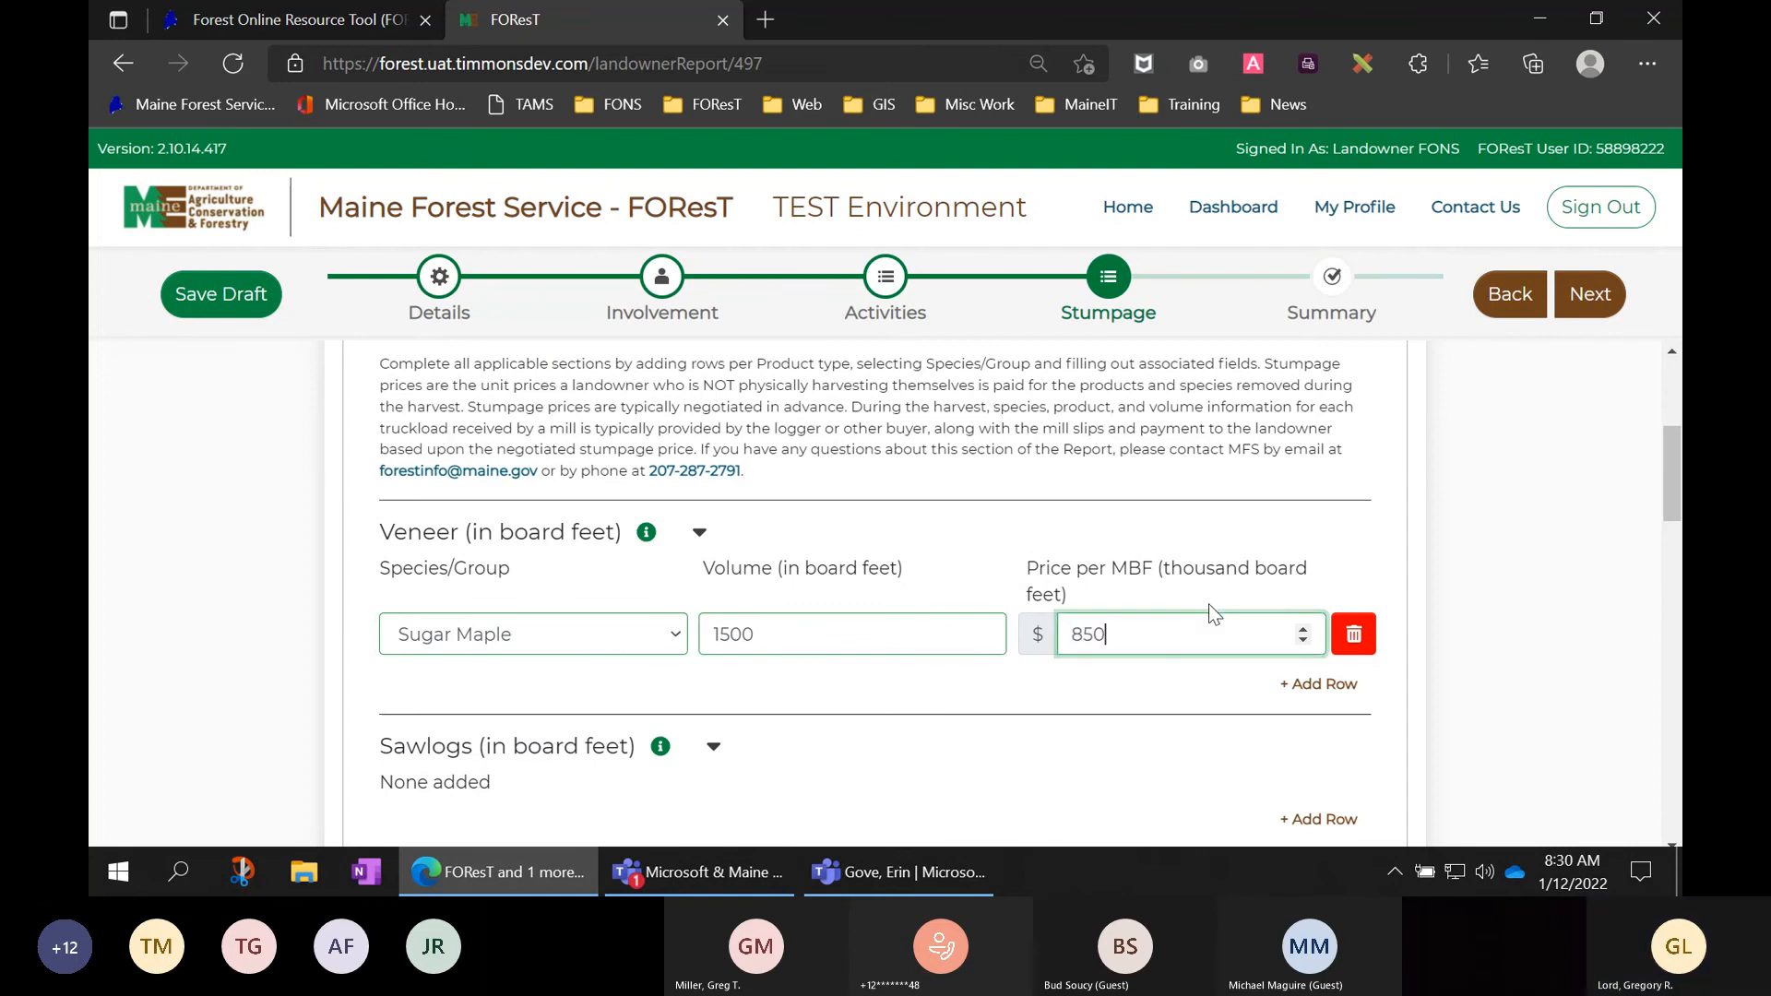
click(1458, 569)
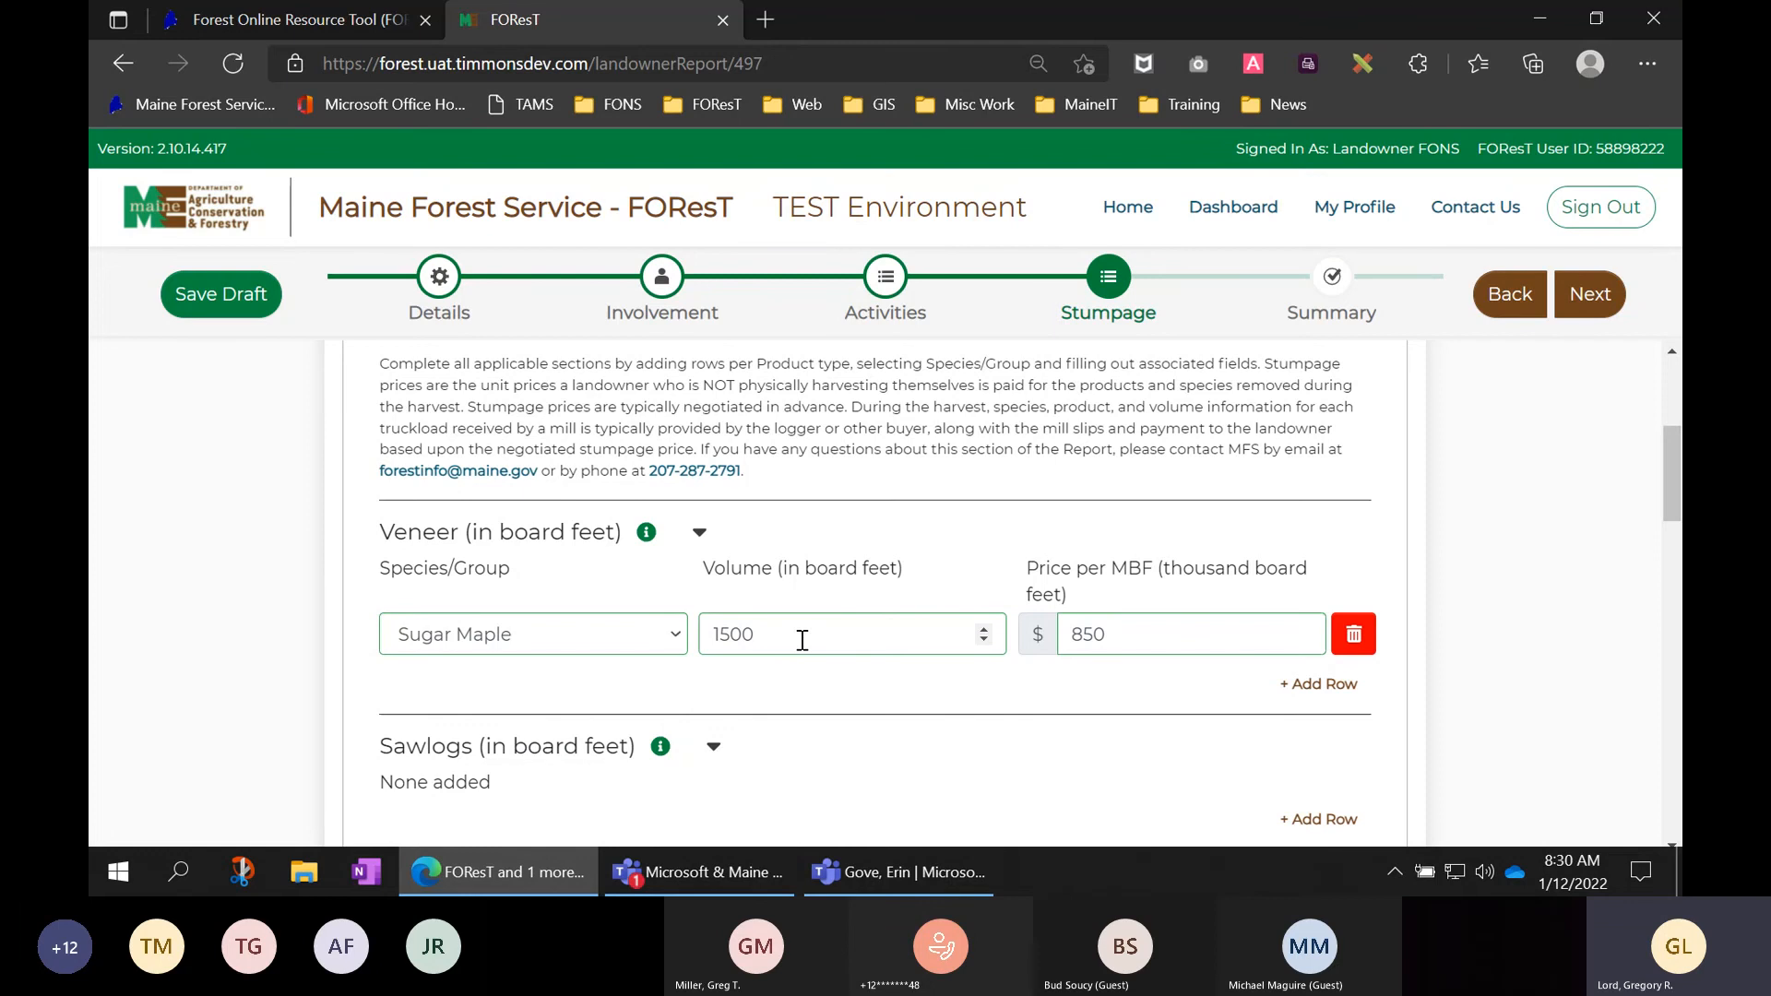
click(1325, 686)
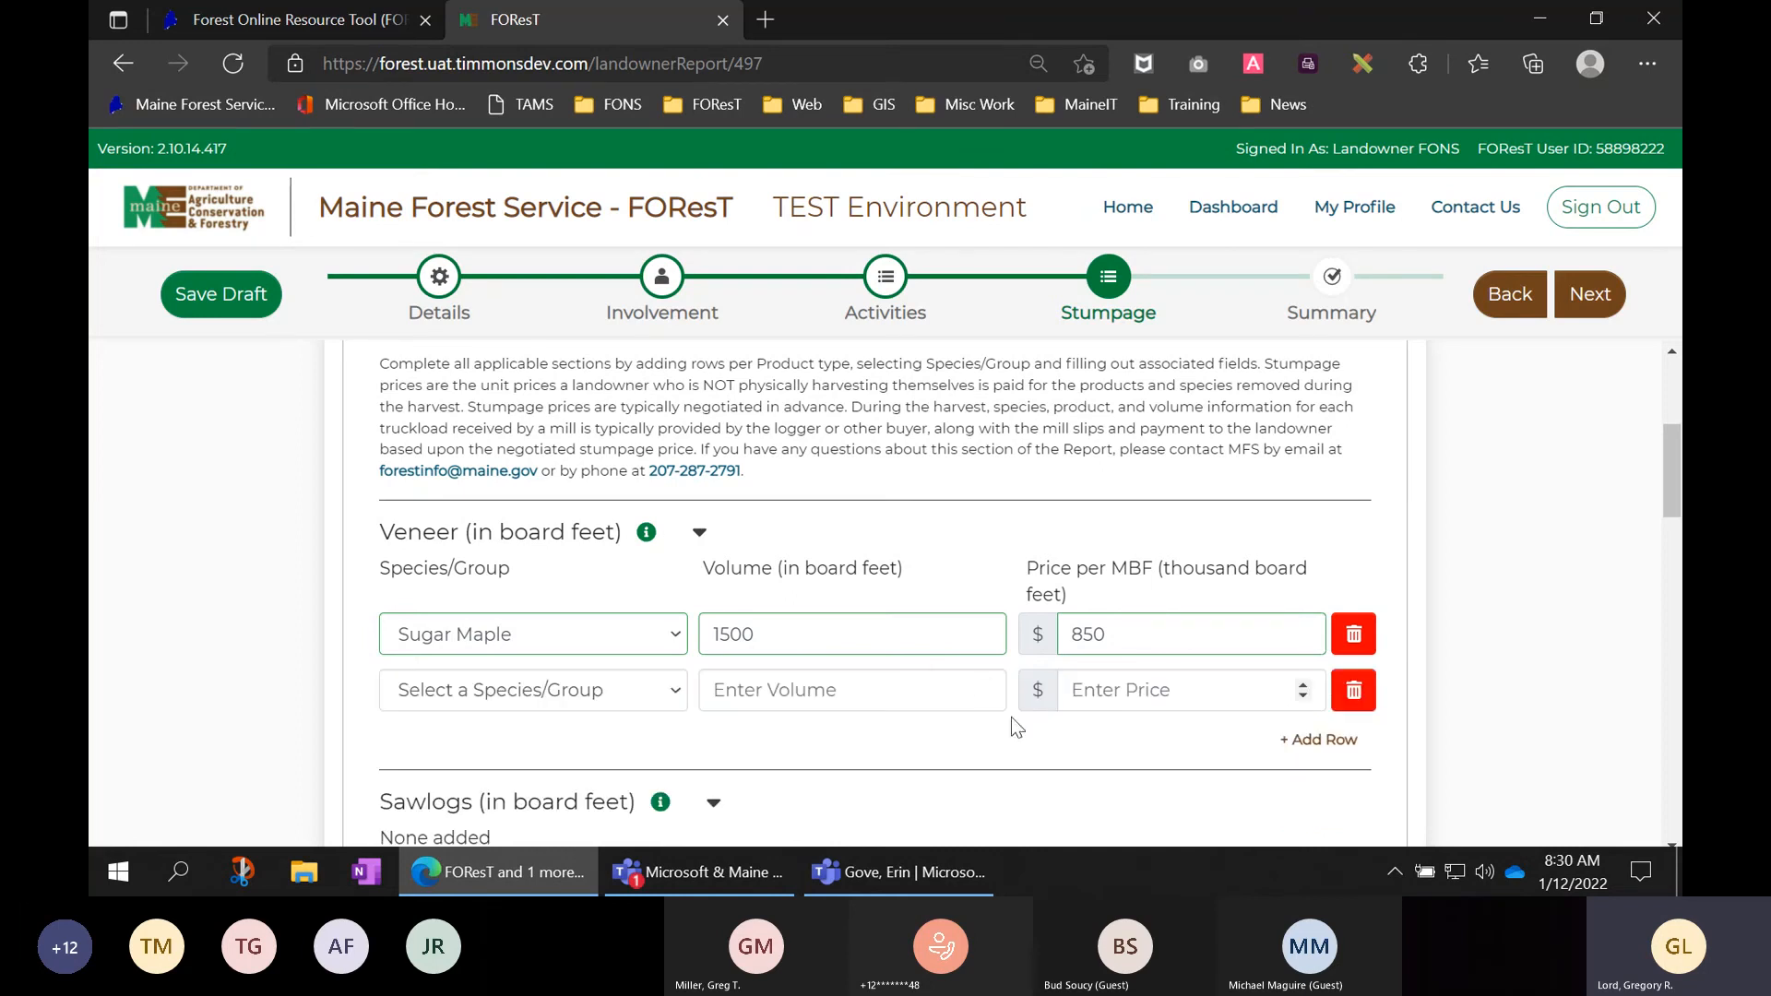
click(671, 698)
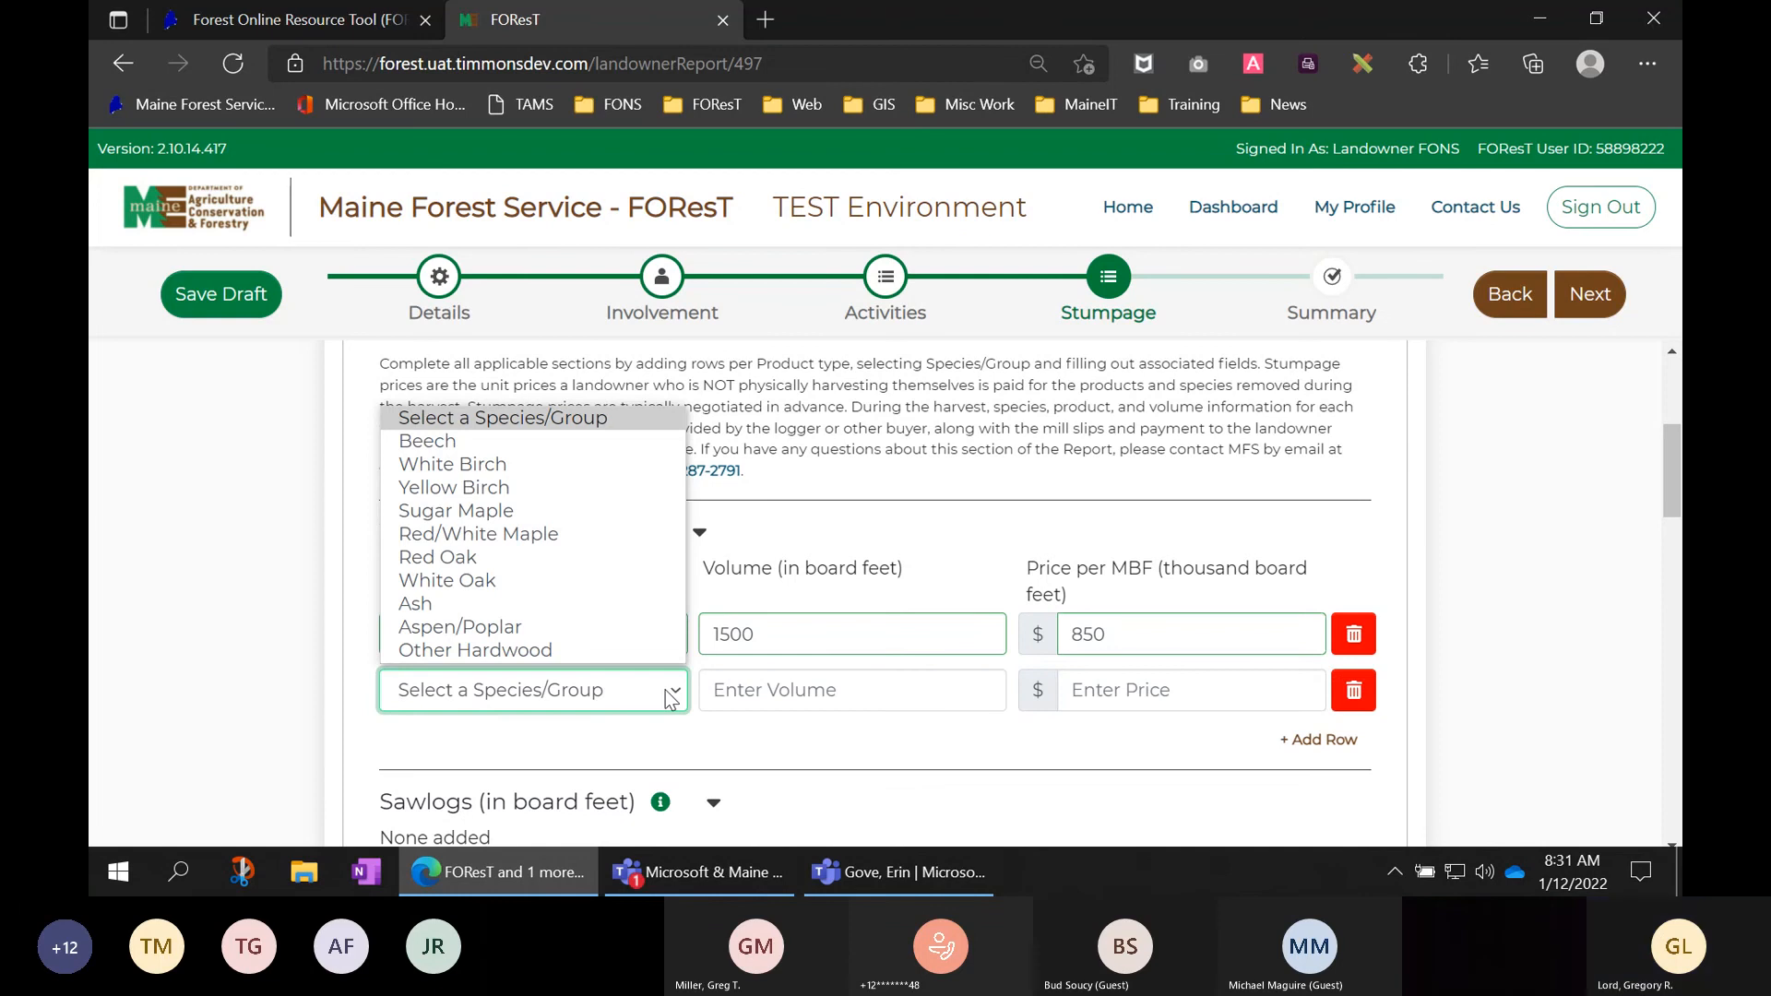
click(581, 510)
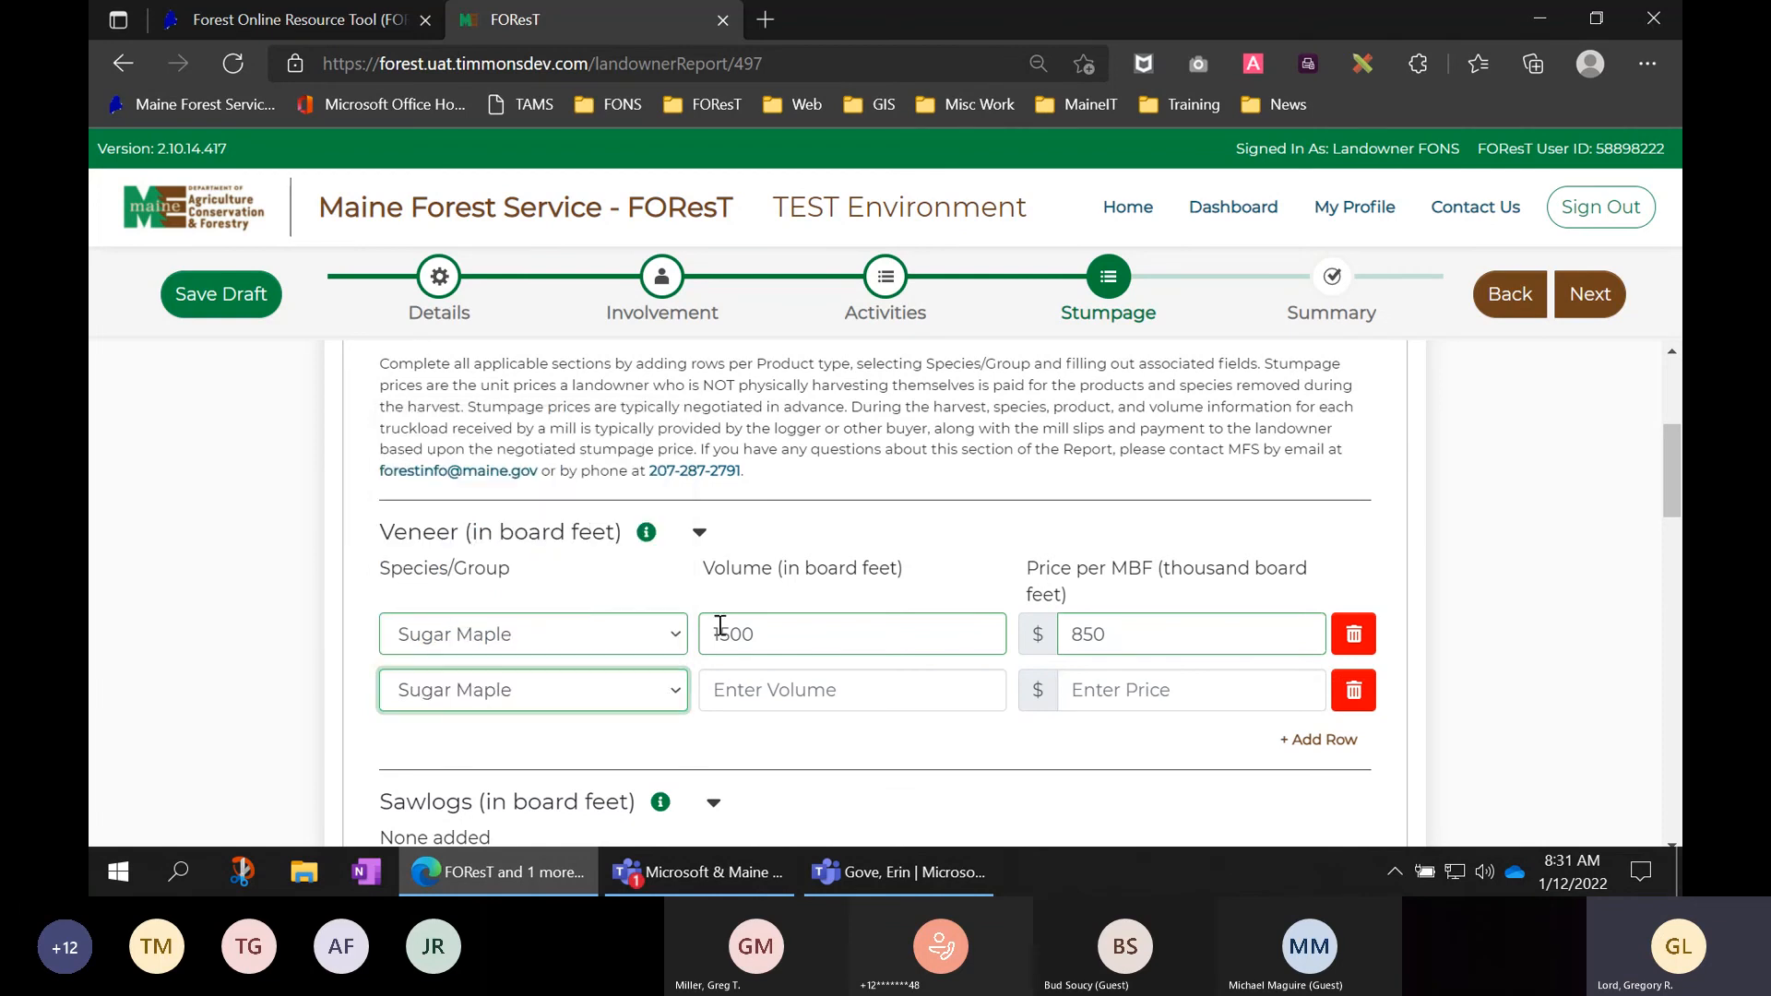
click(779, 690)
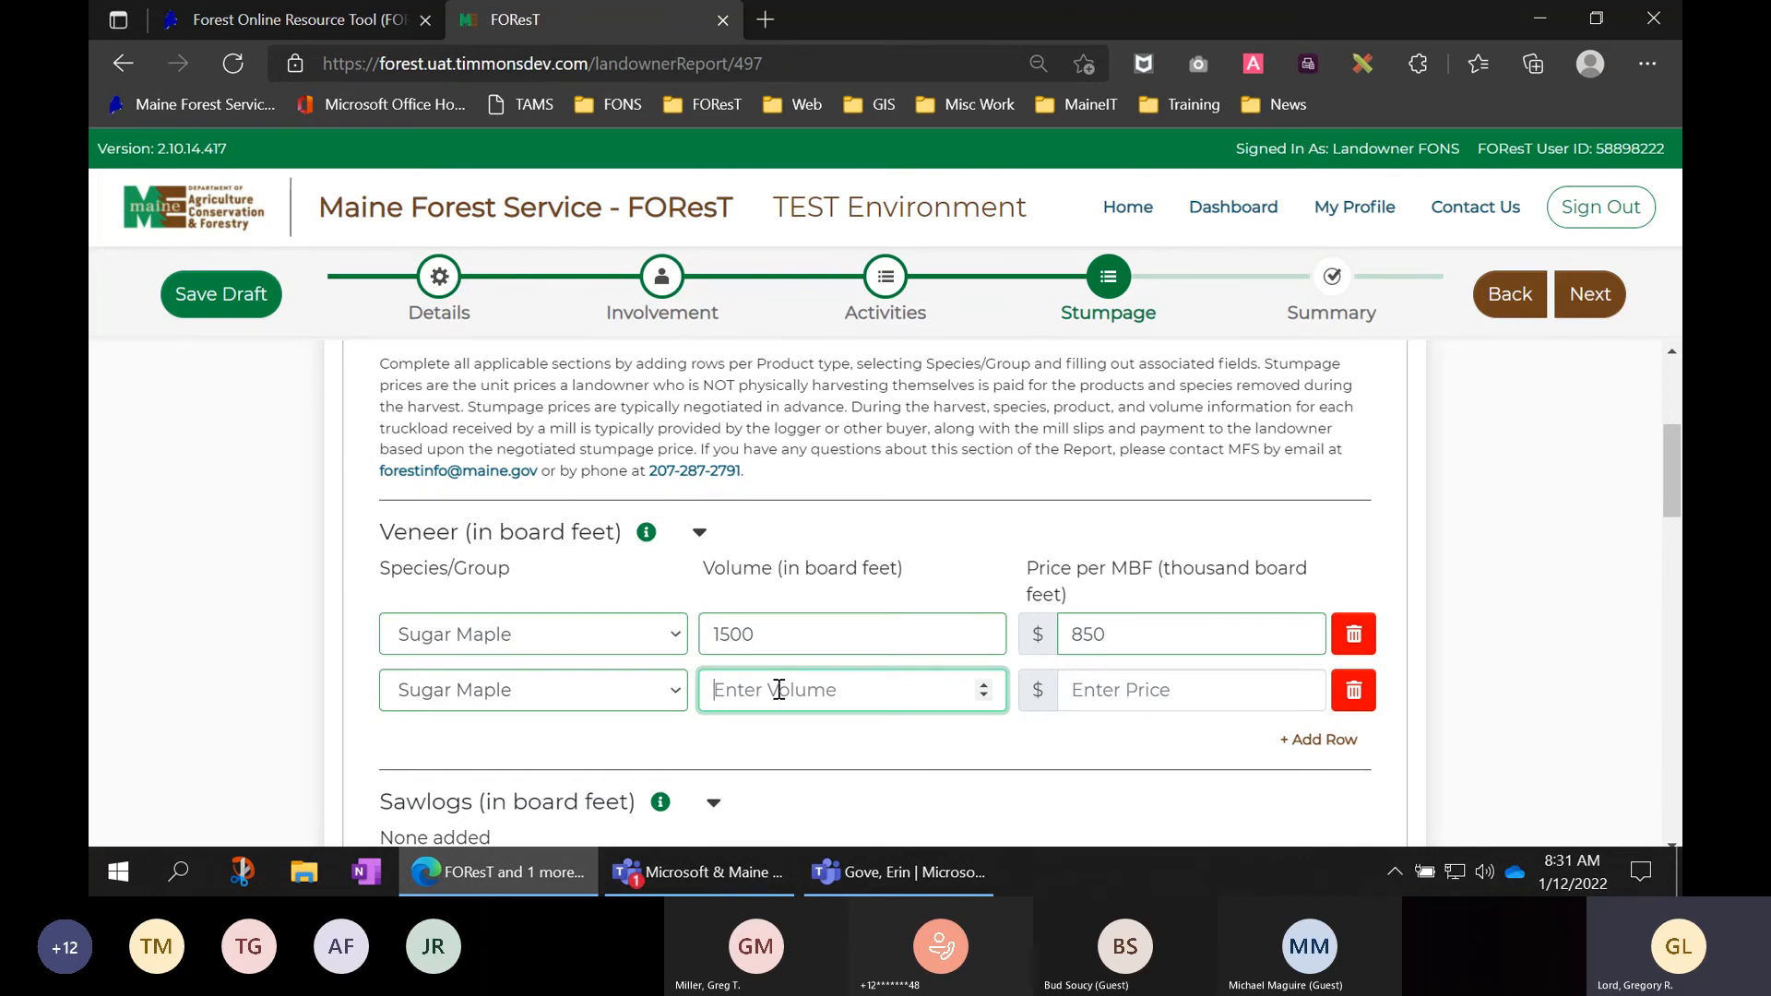
click(1353, 693)
scroll(1383, 704, down, 1)
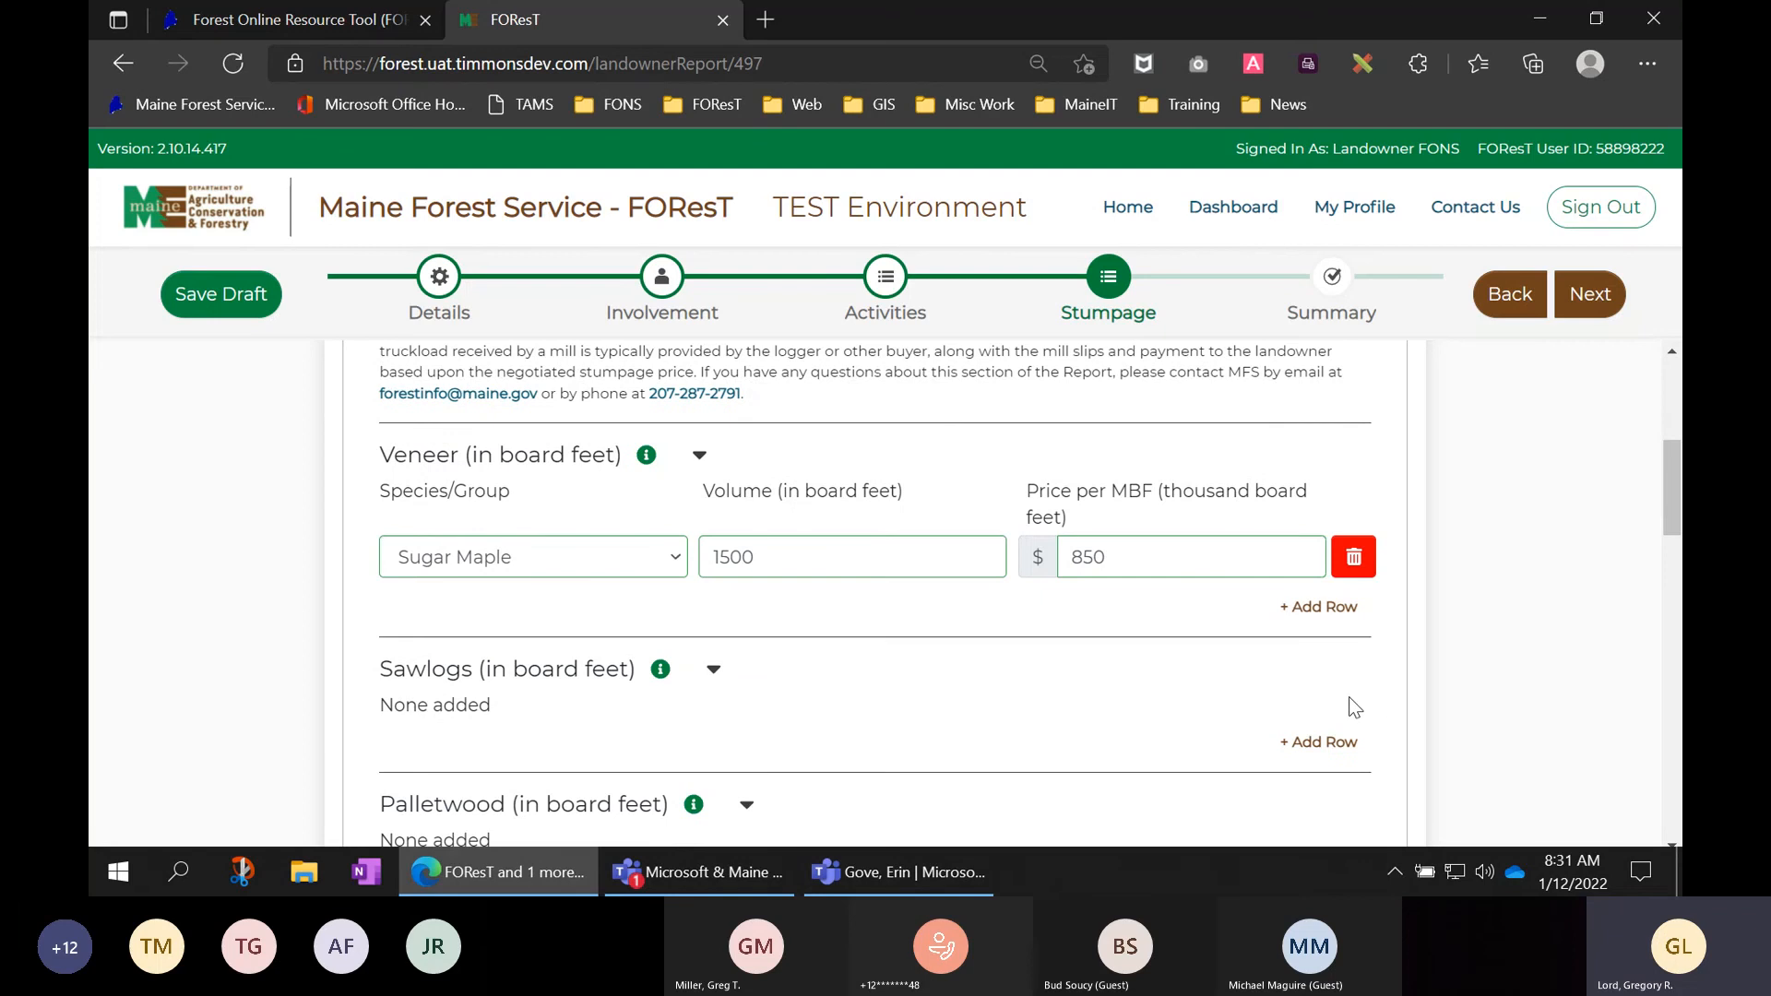
scroll(970, 693, down, 1)
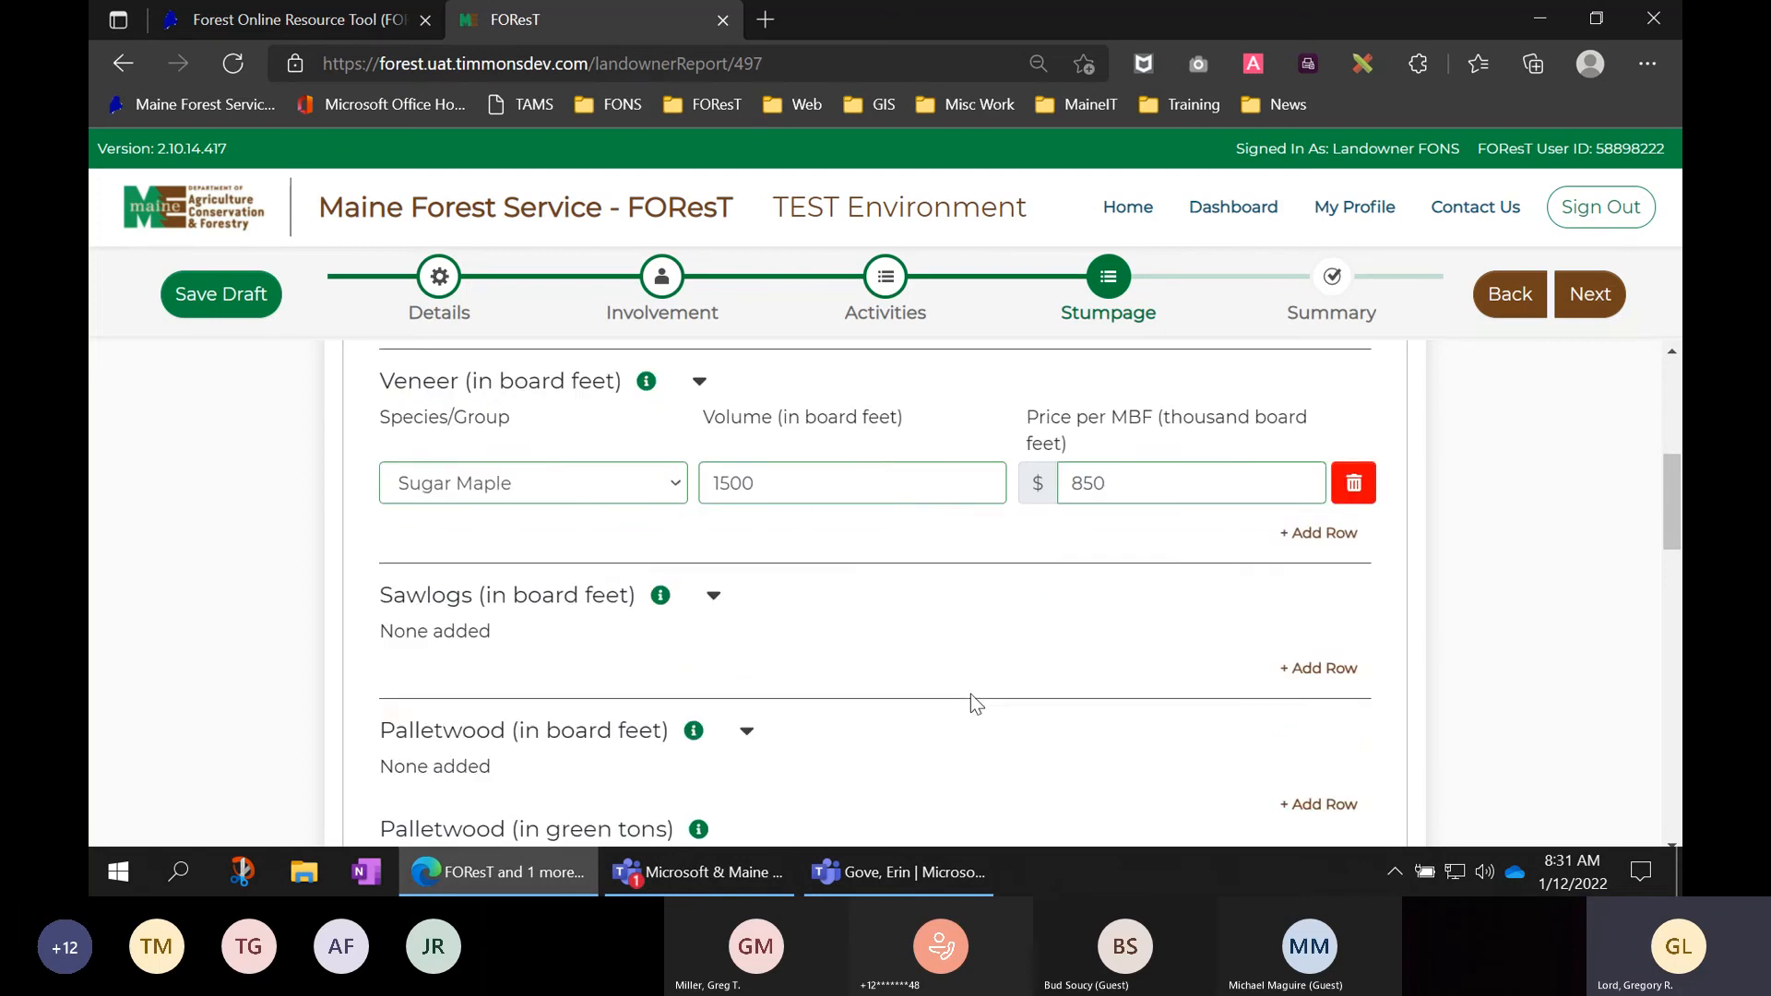
- Add a White Pine sawlog row of 8000 board feet at $150 per MBF
click(1302, 667)
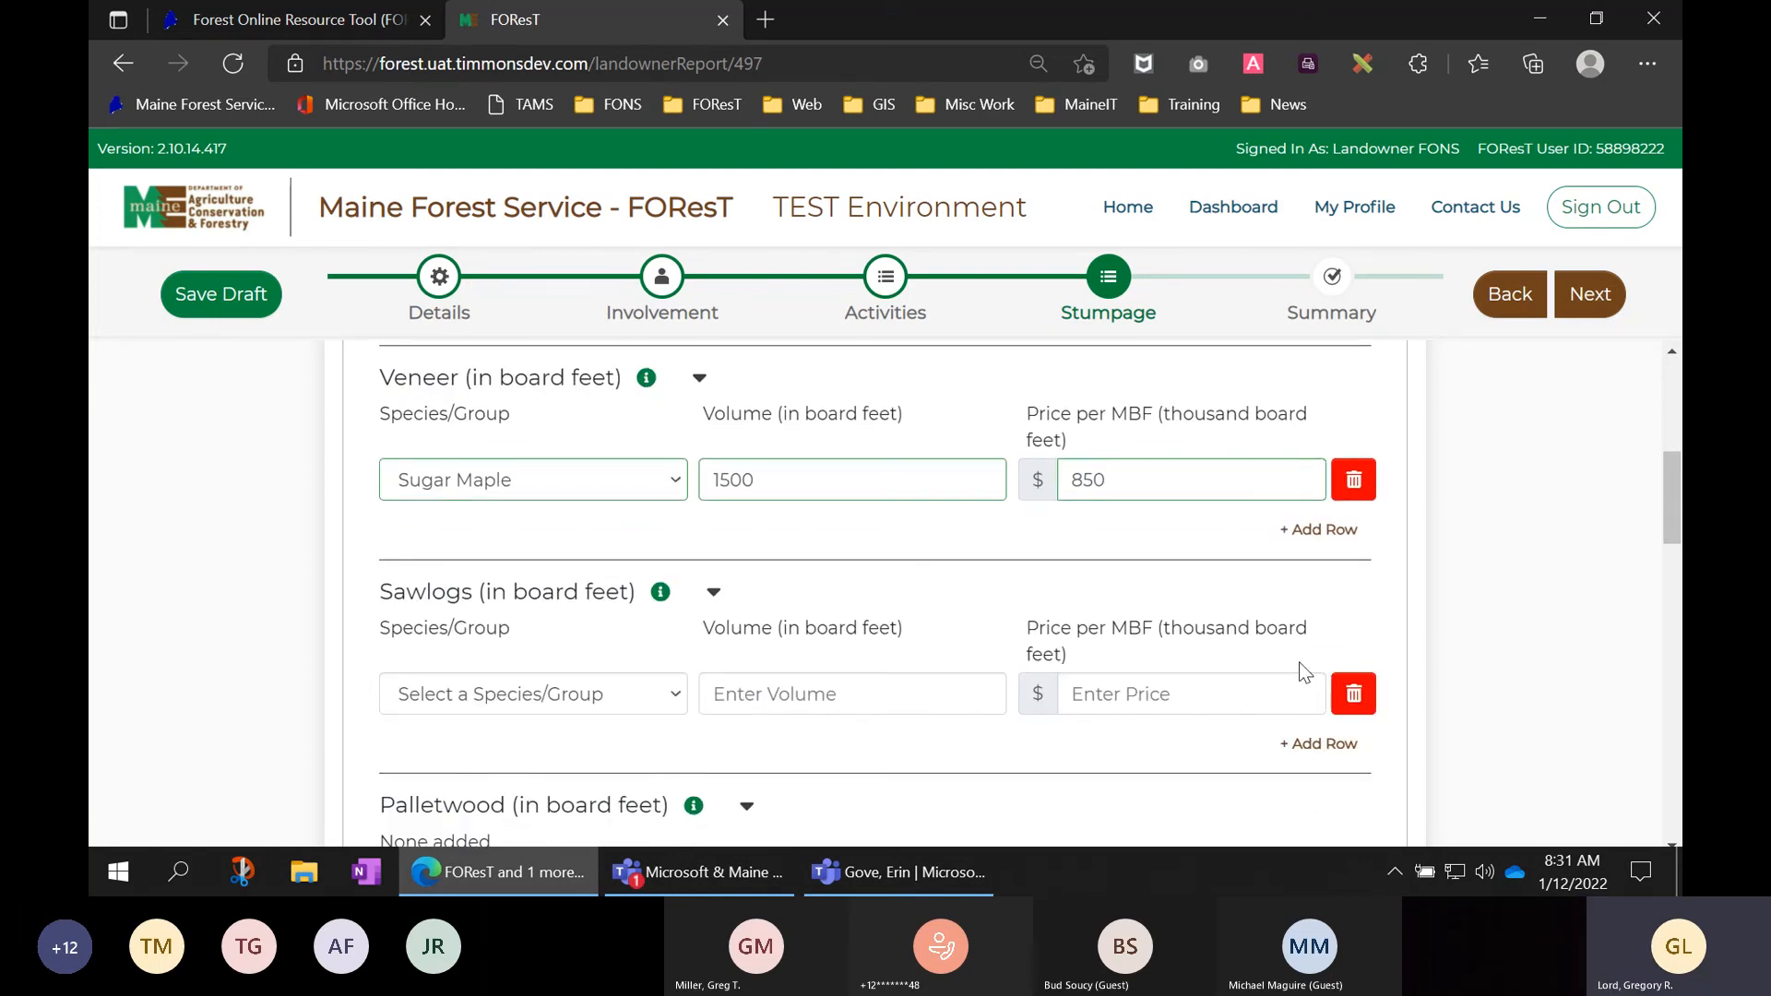
click(598, 699)
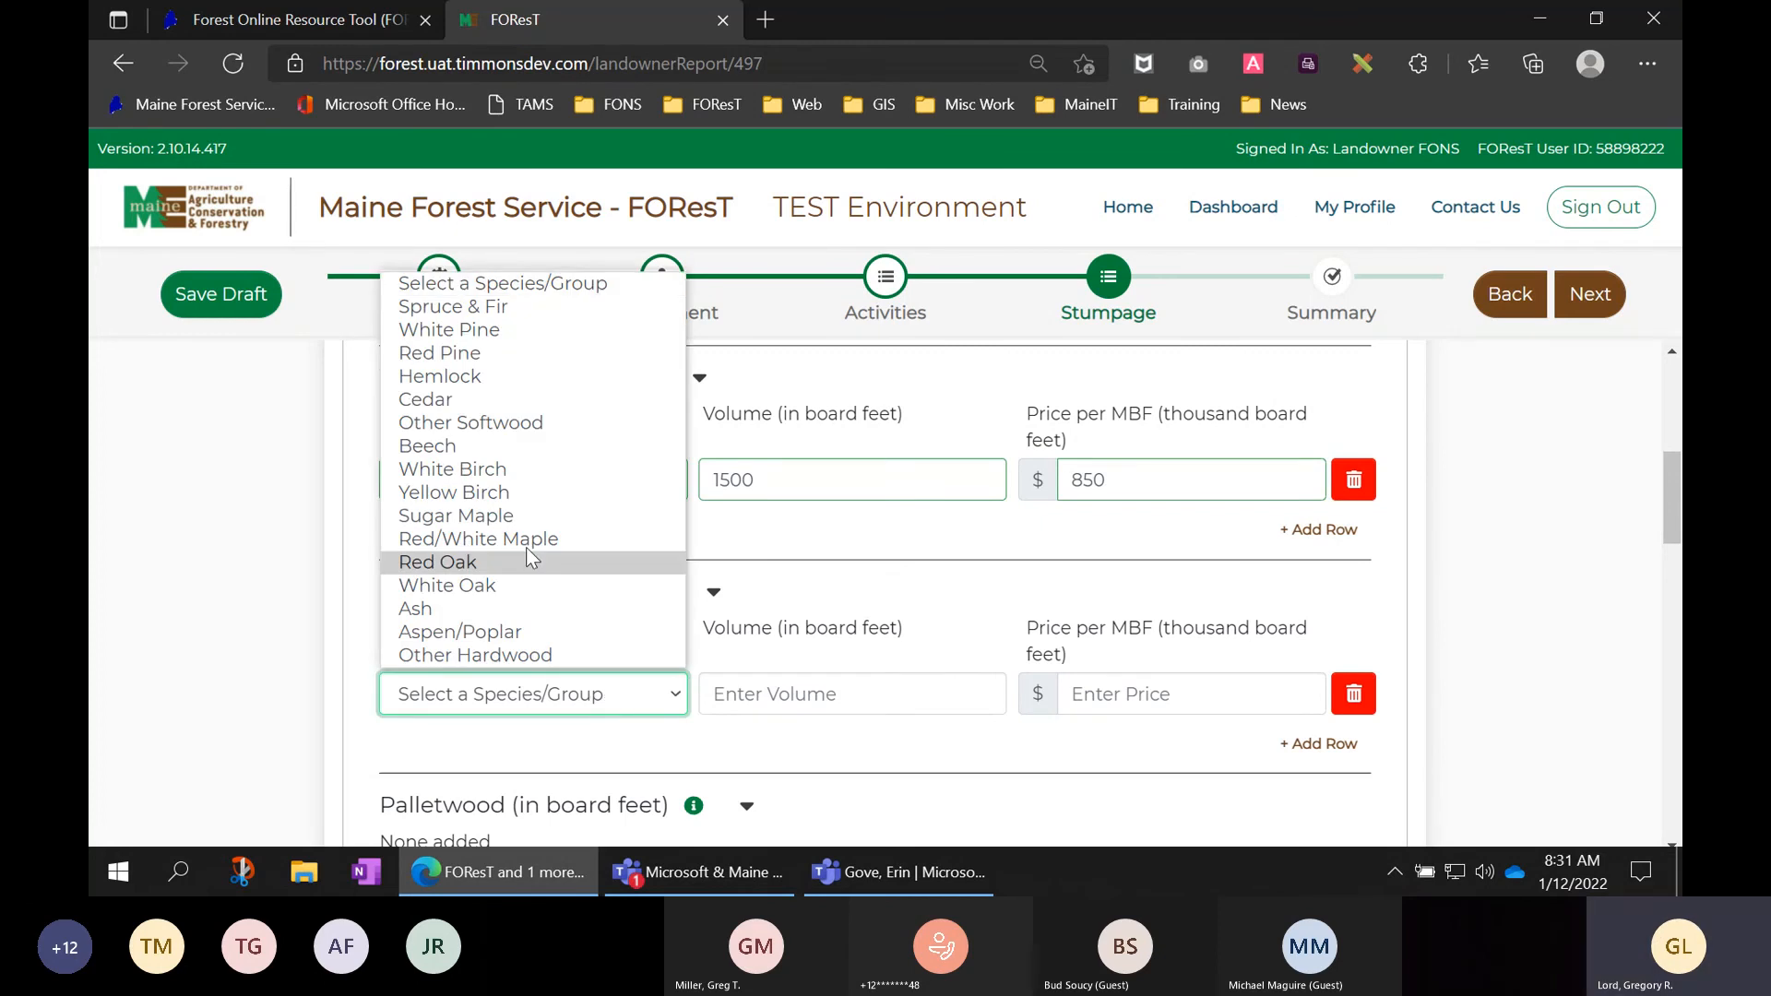
click(449, 330)
click(816, 696)
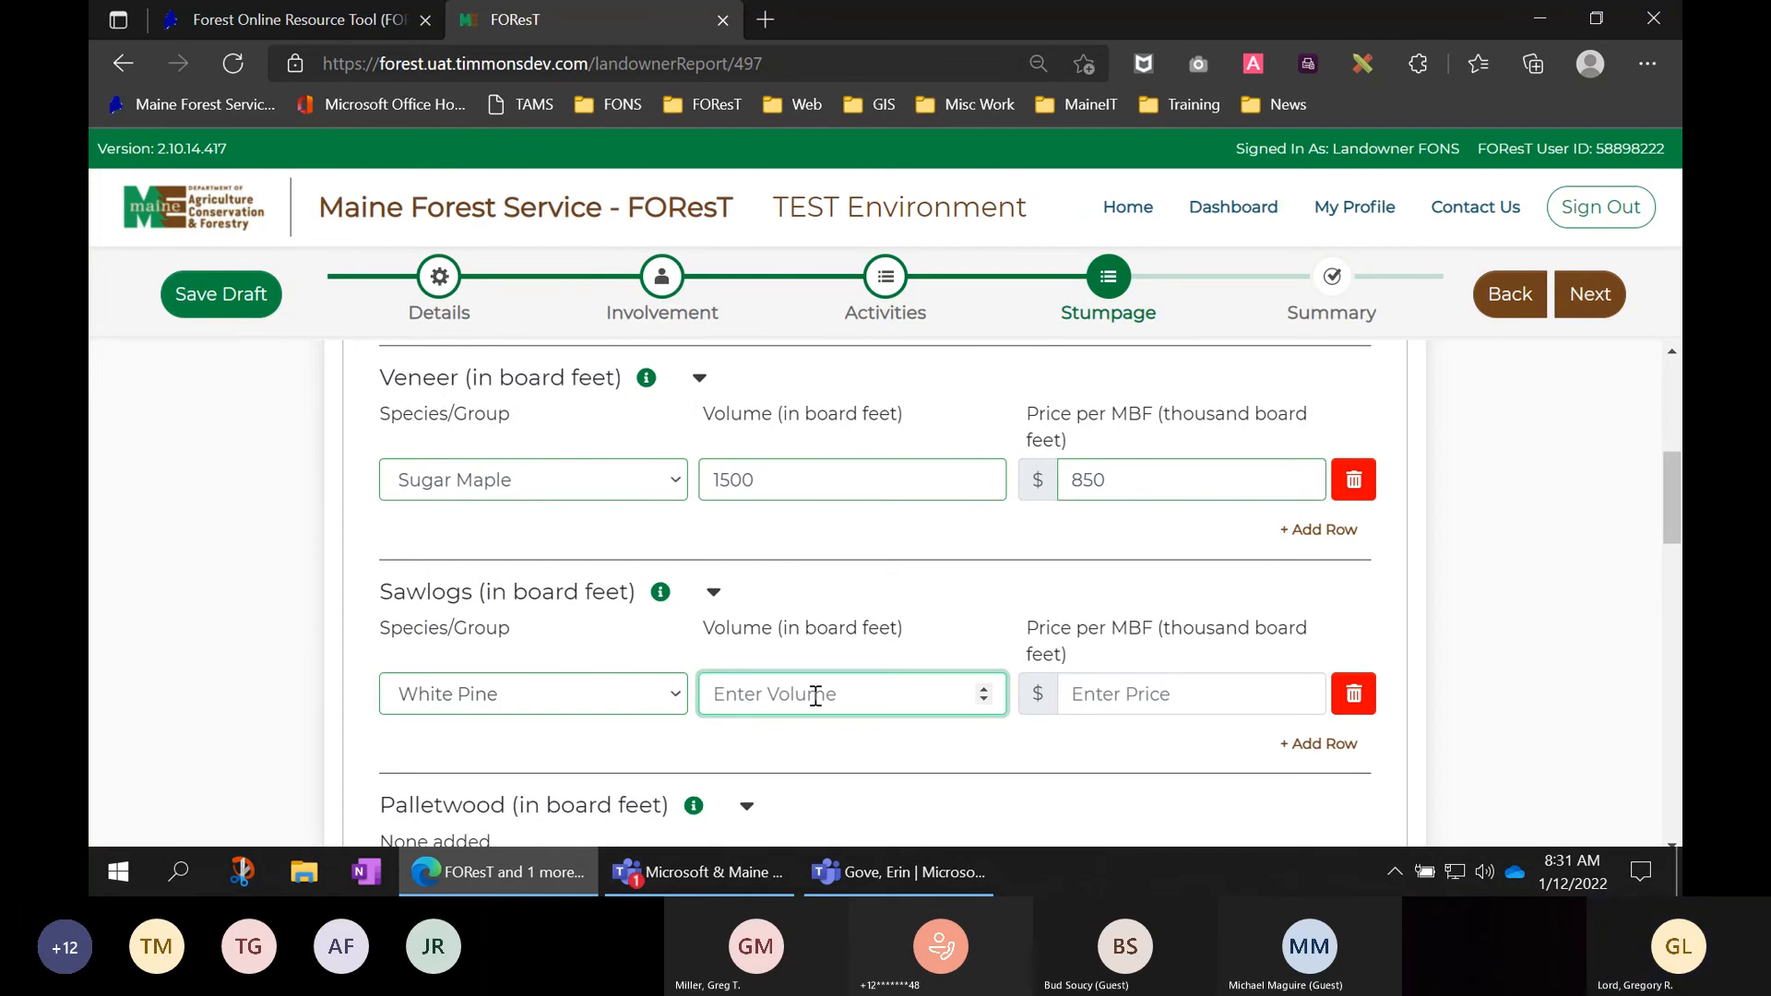
text(8000)
click(1189, 701)
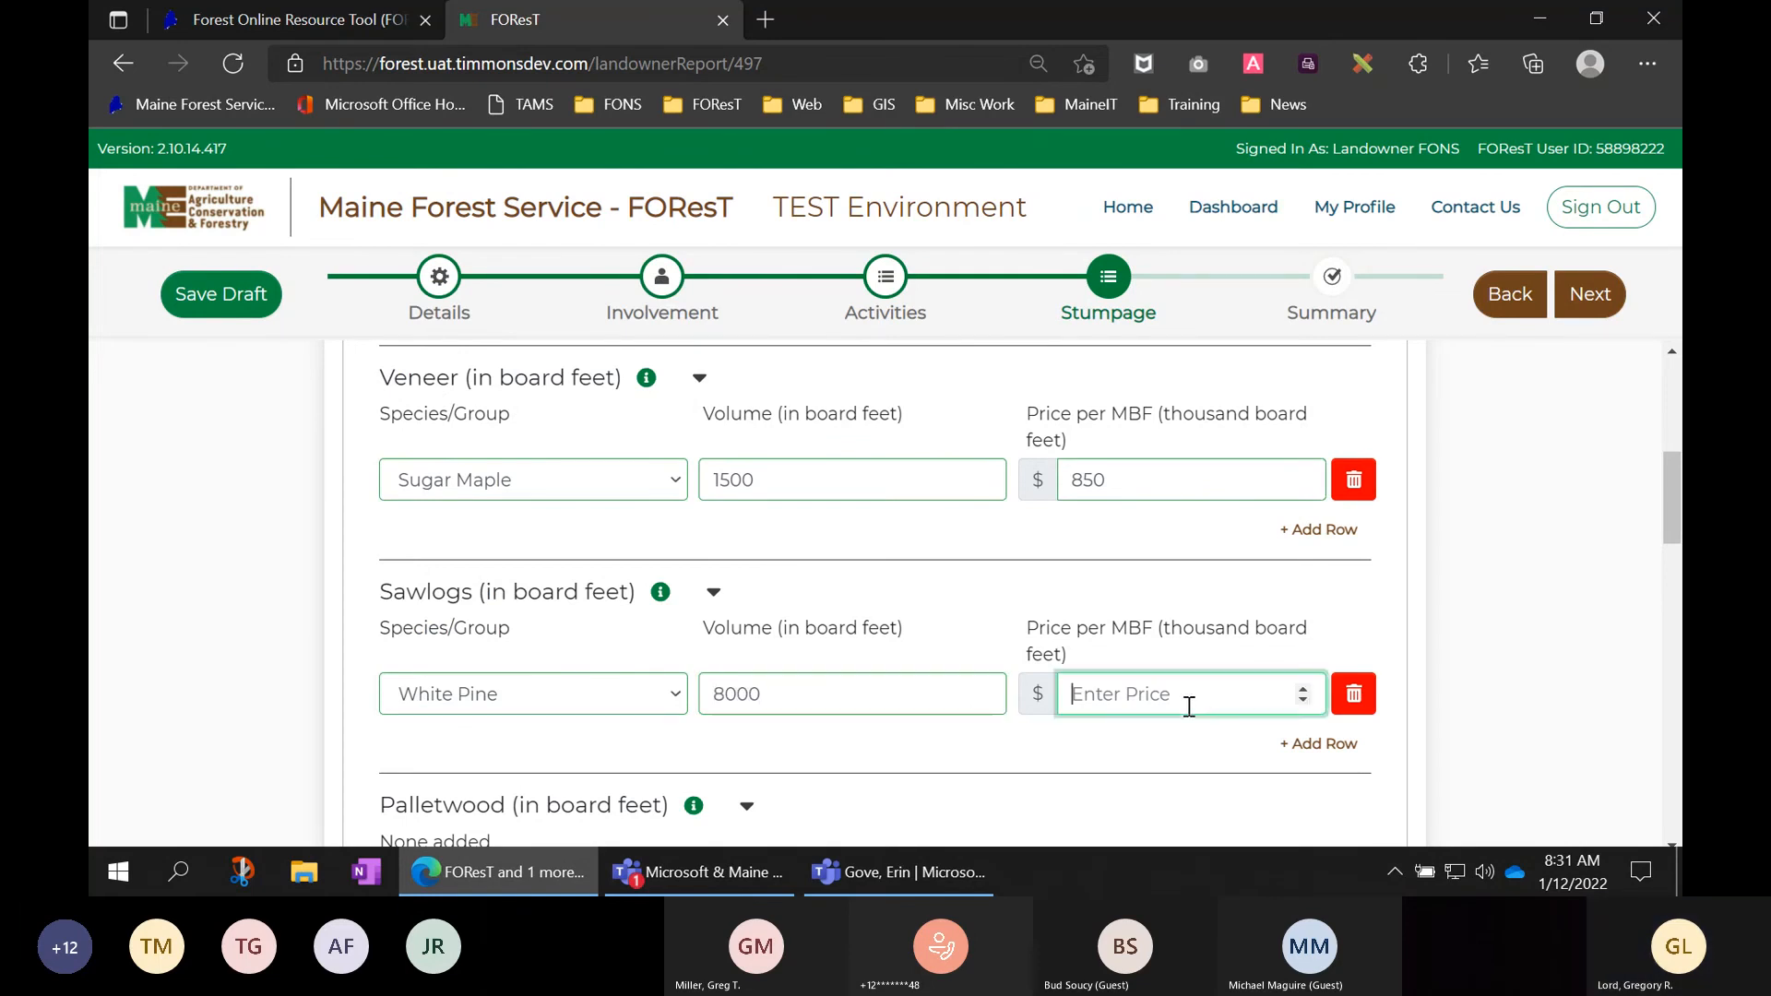
text(150)
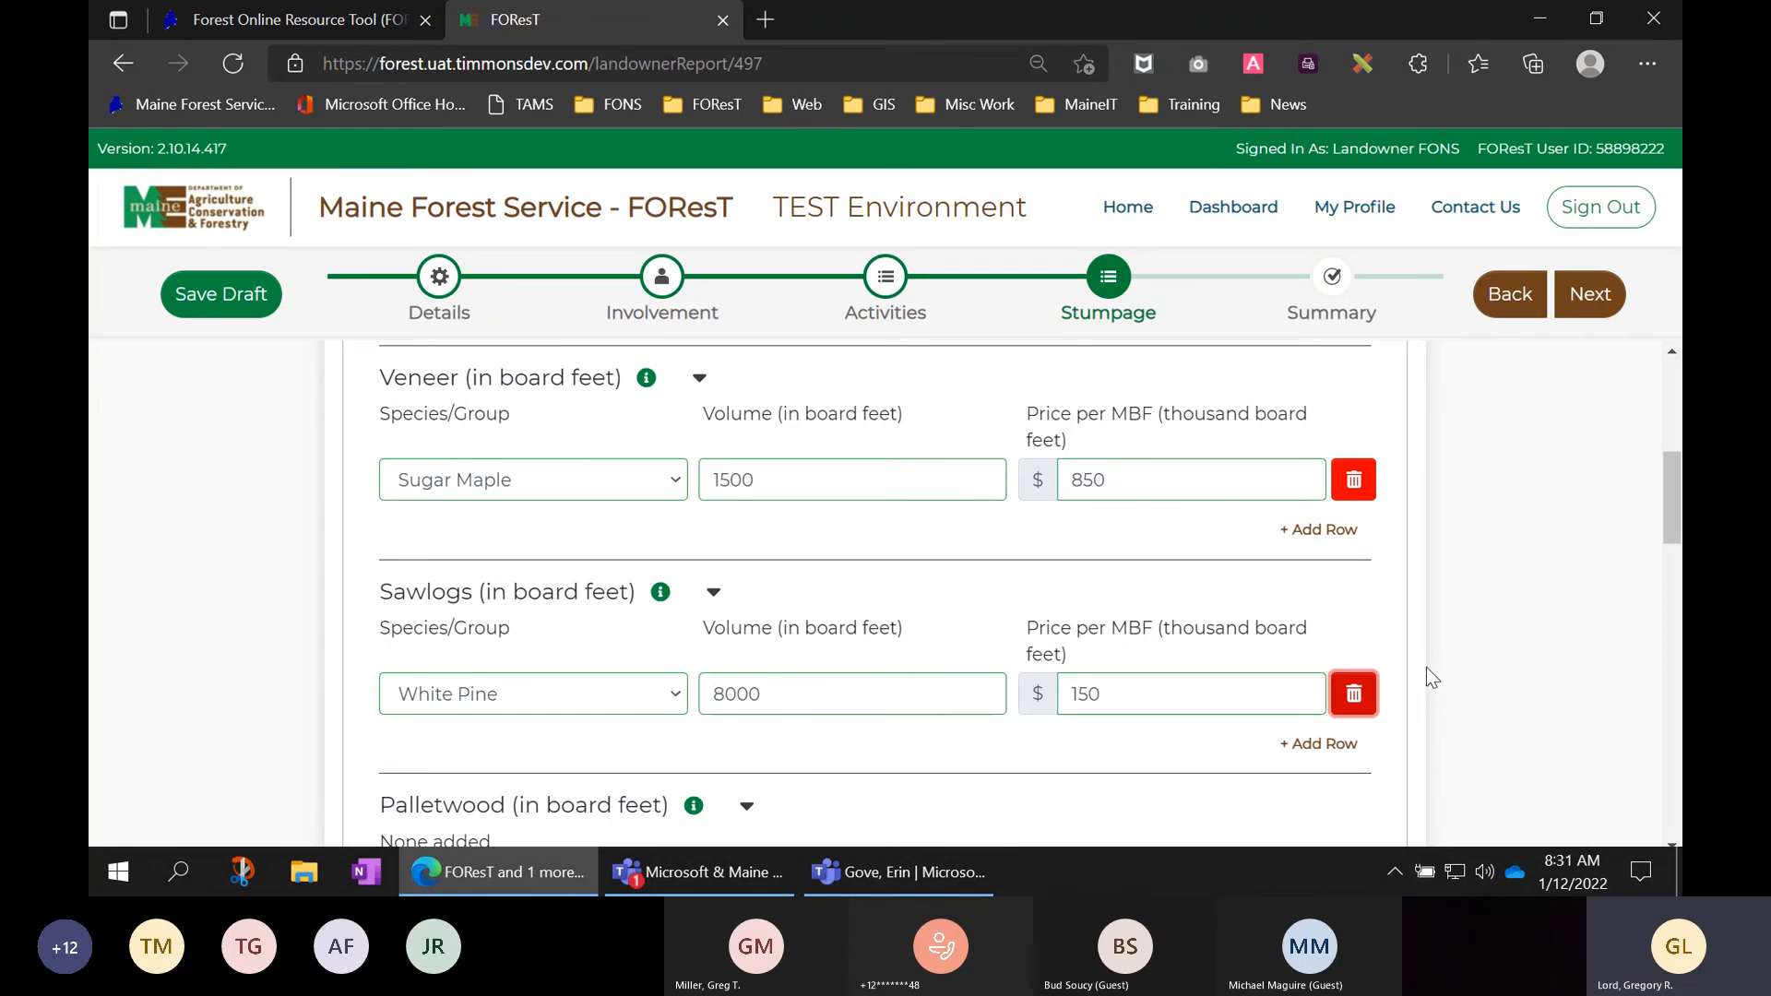
- Add a Red/White Maple sawlog row of 15000 board feet at $100 per MBF
click(1298, 745)
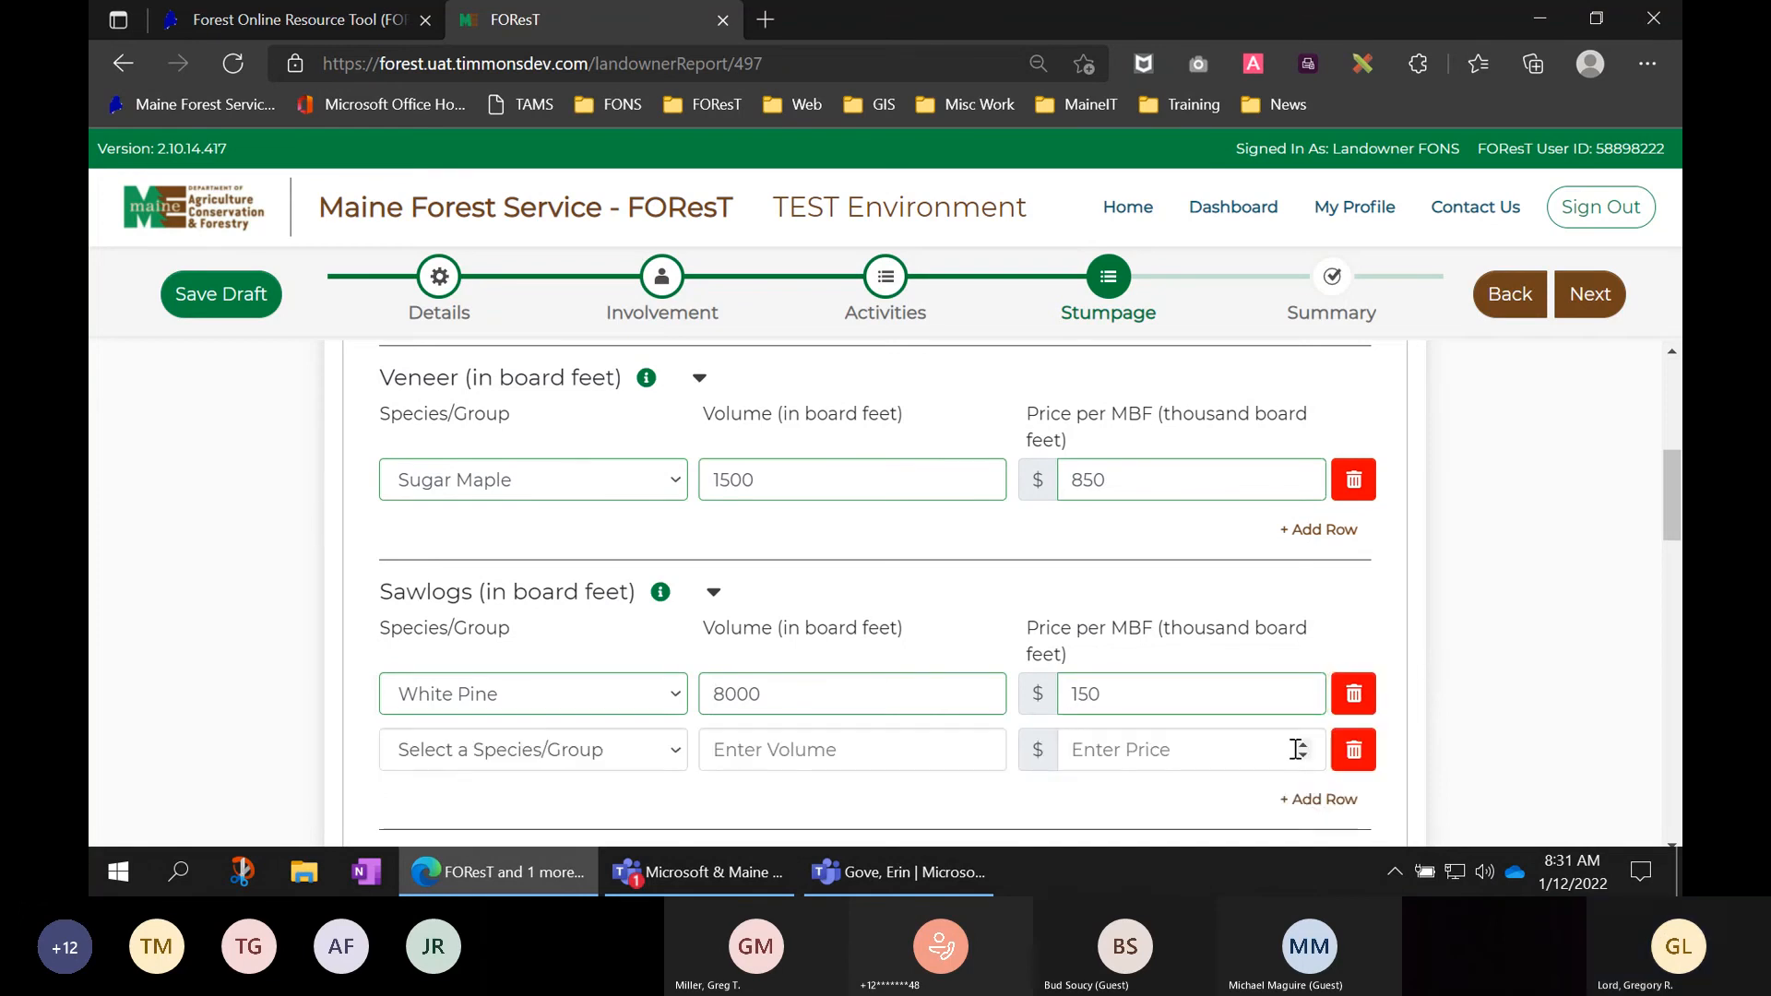
click(657, 747)
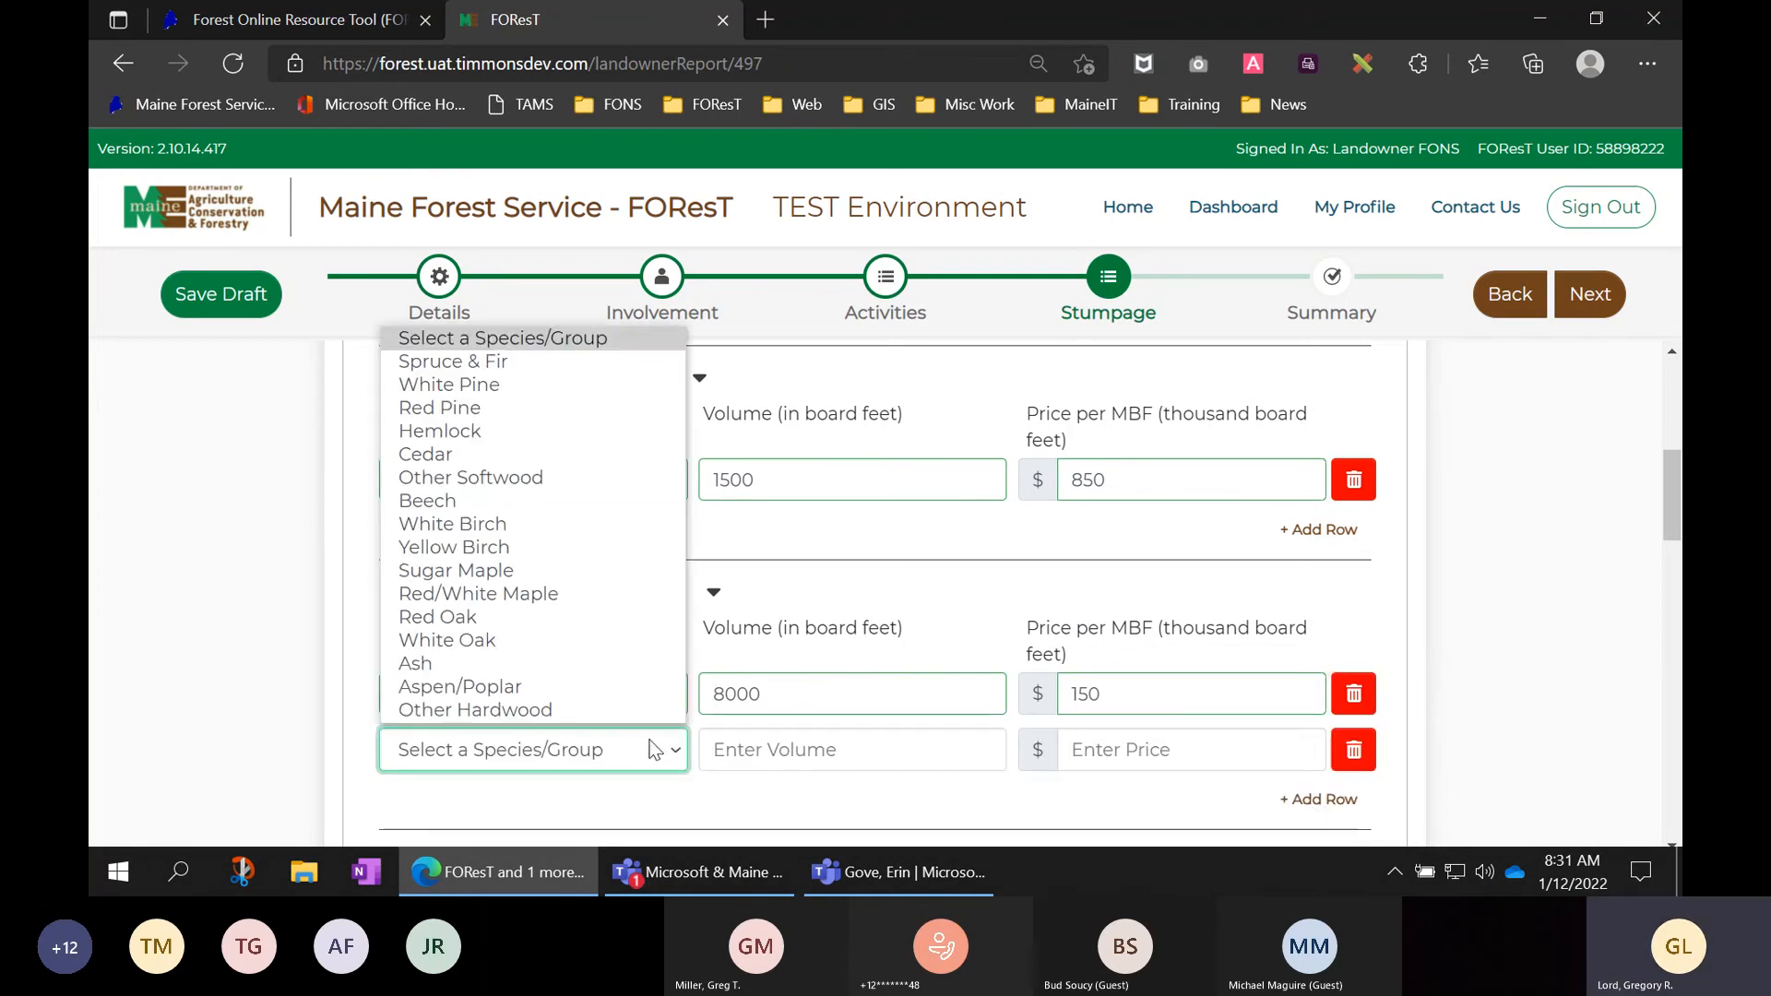
click(530, 593)
click(818, 747)
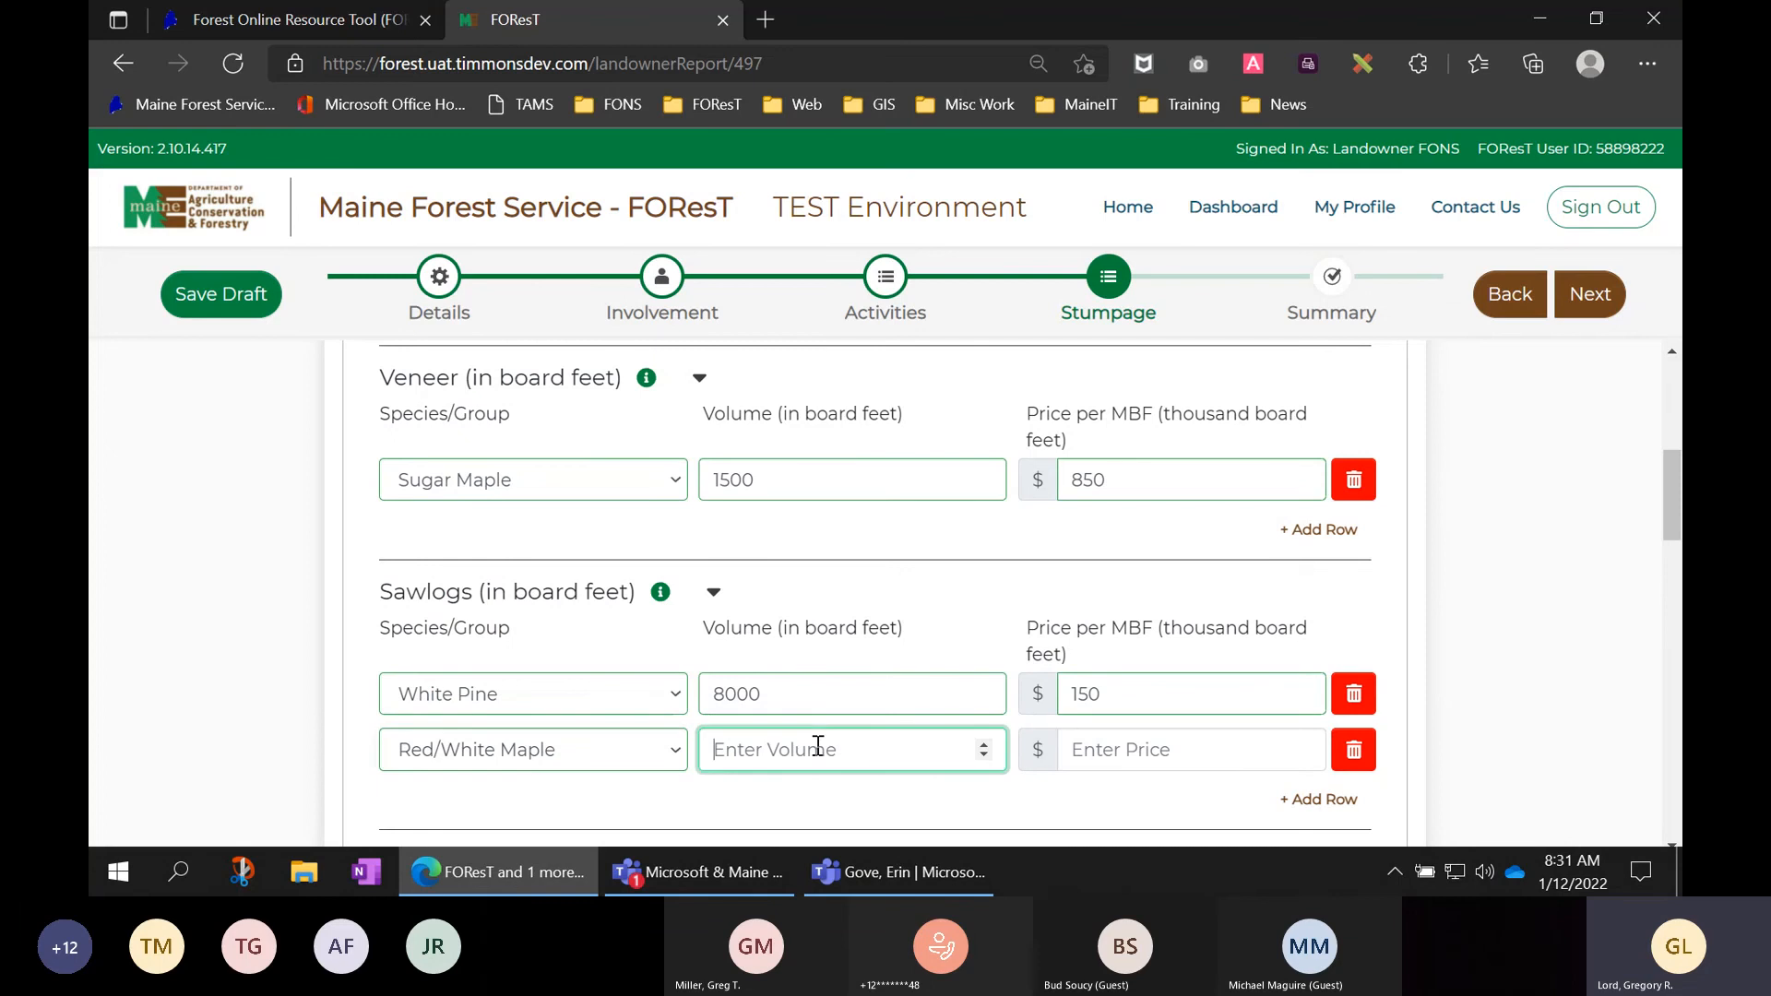
text(15000)
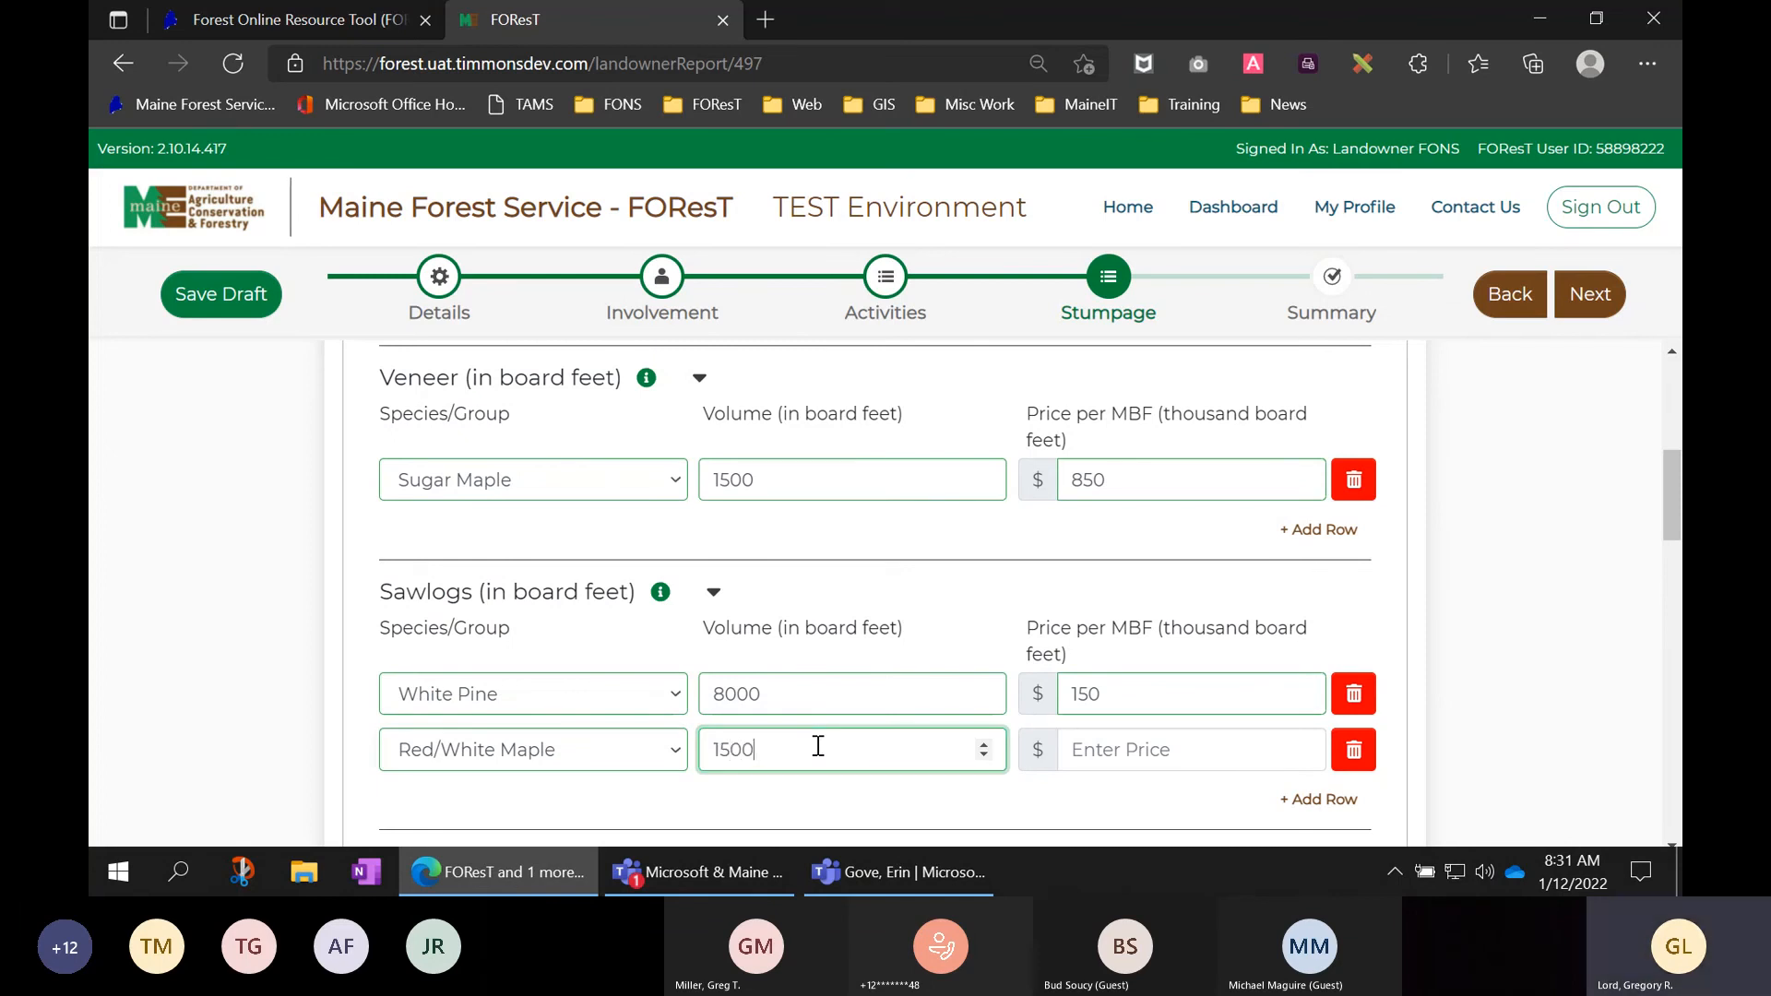
click(1085, 758)
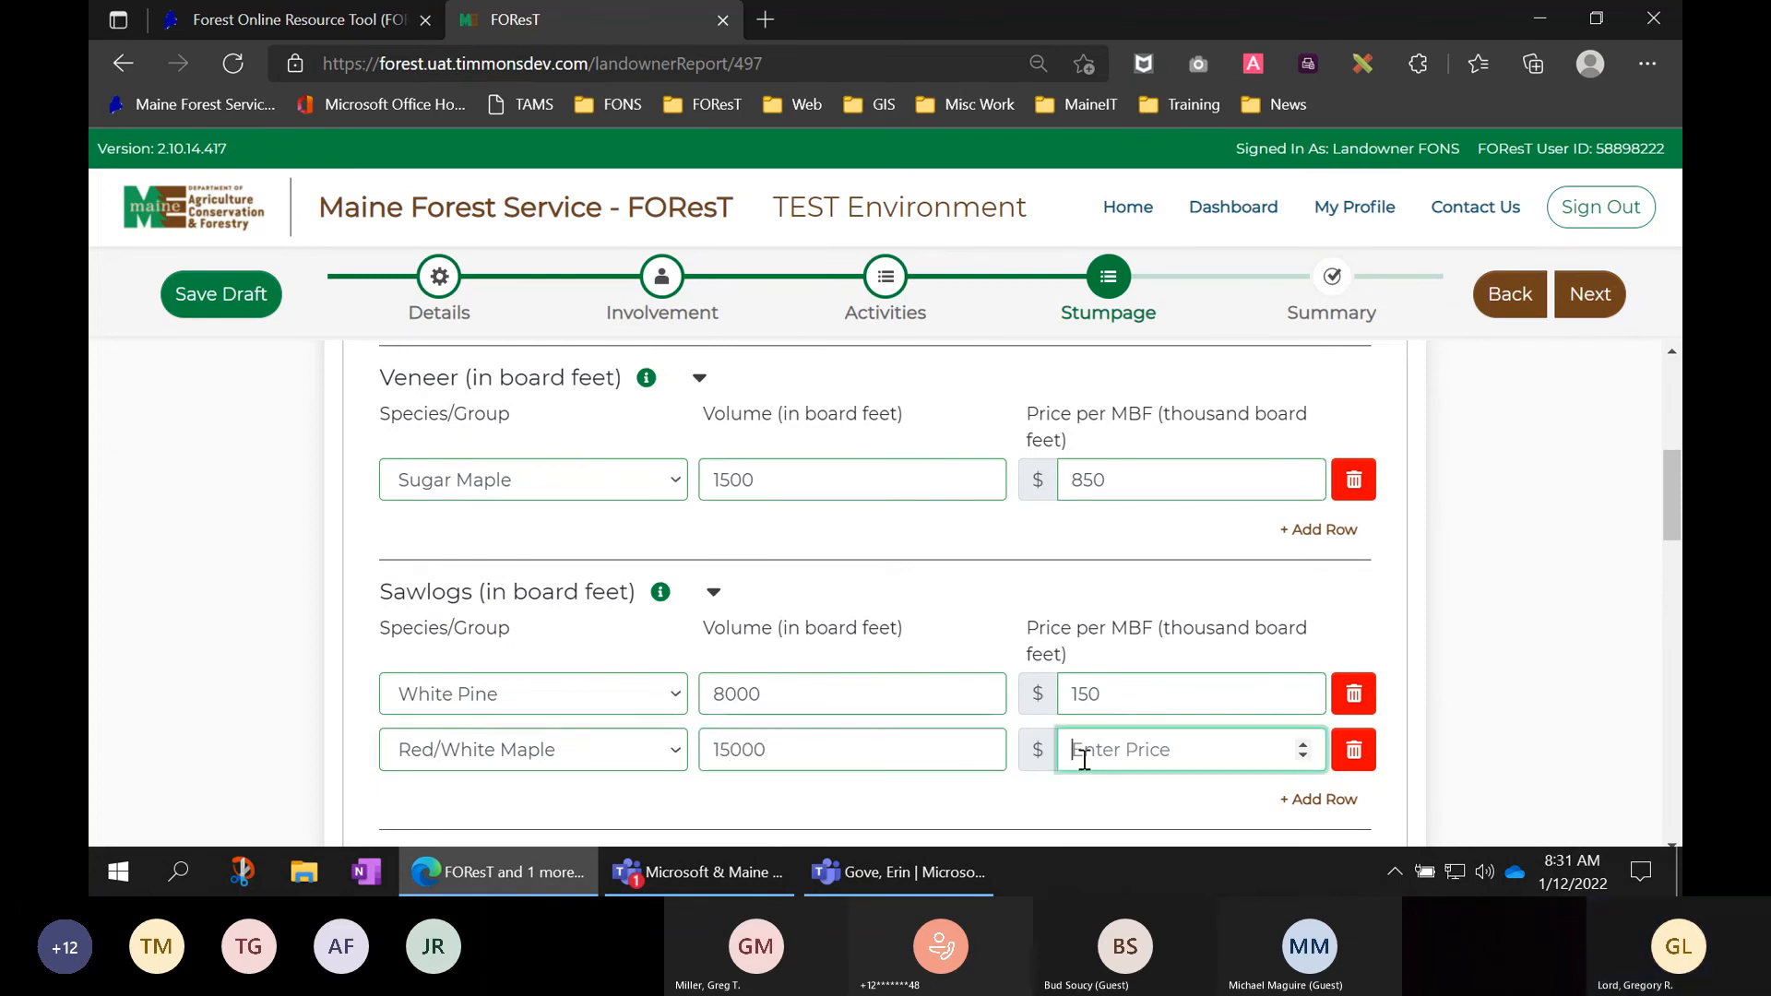
text(100)
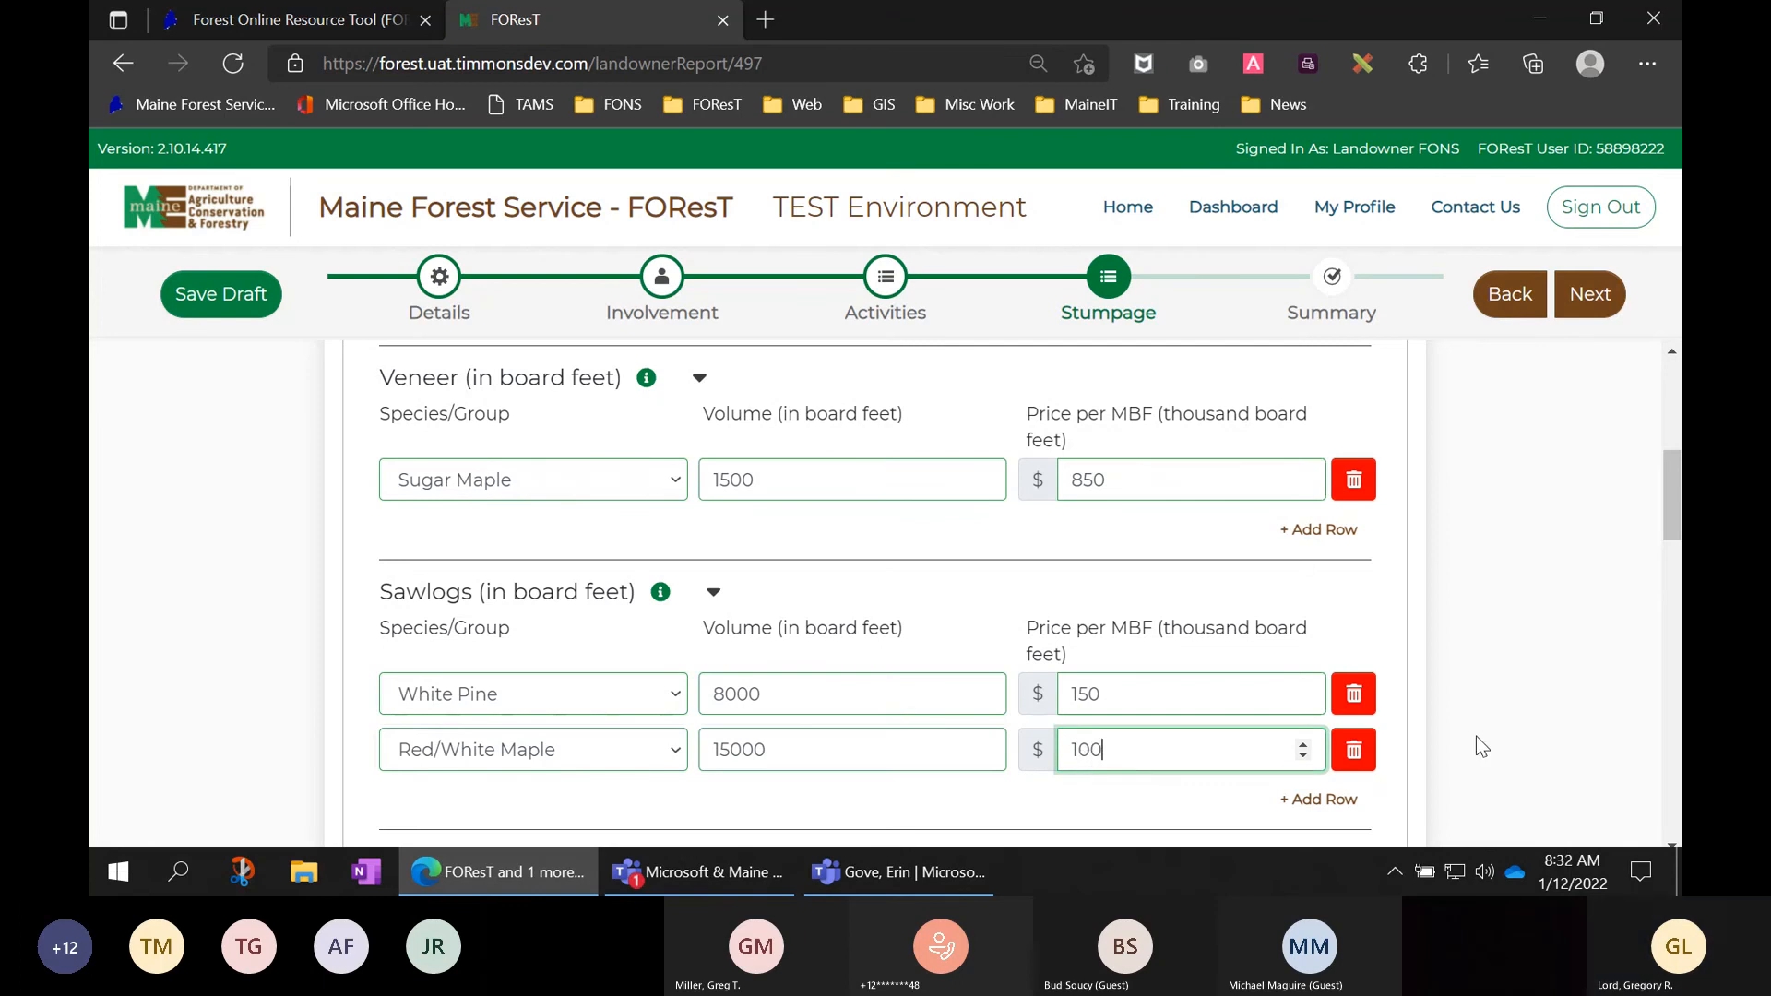
key(Tab)
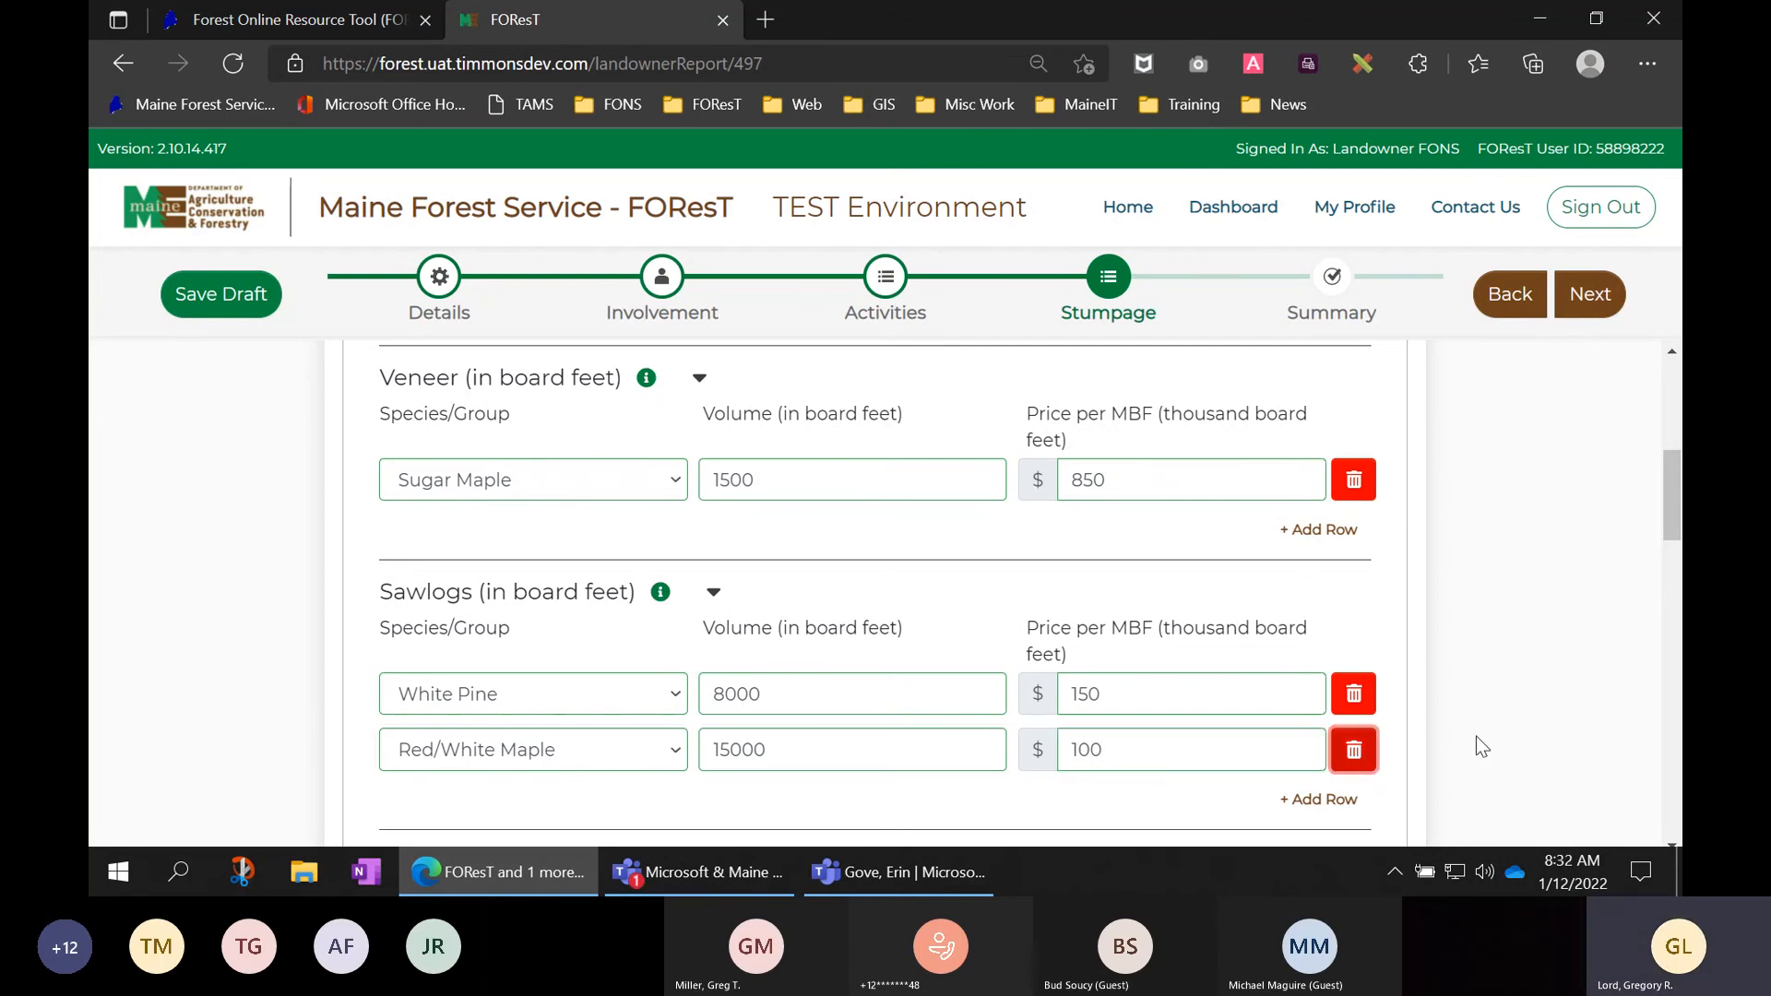
scroll(1503, 738, down, 1)
scroll(1502, 731, down, 1)
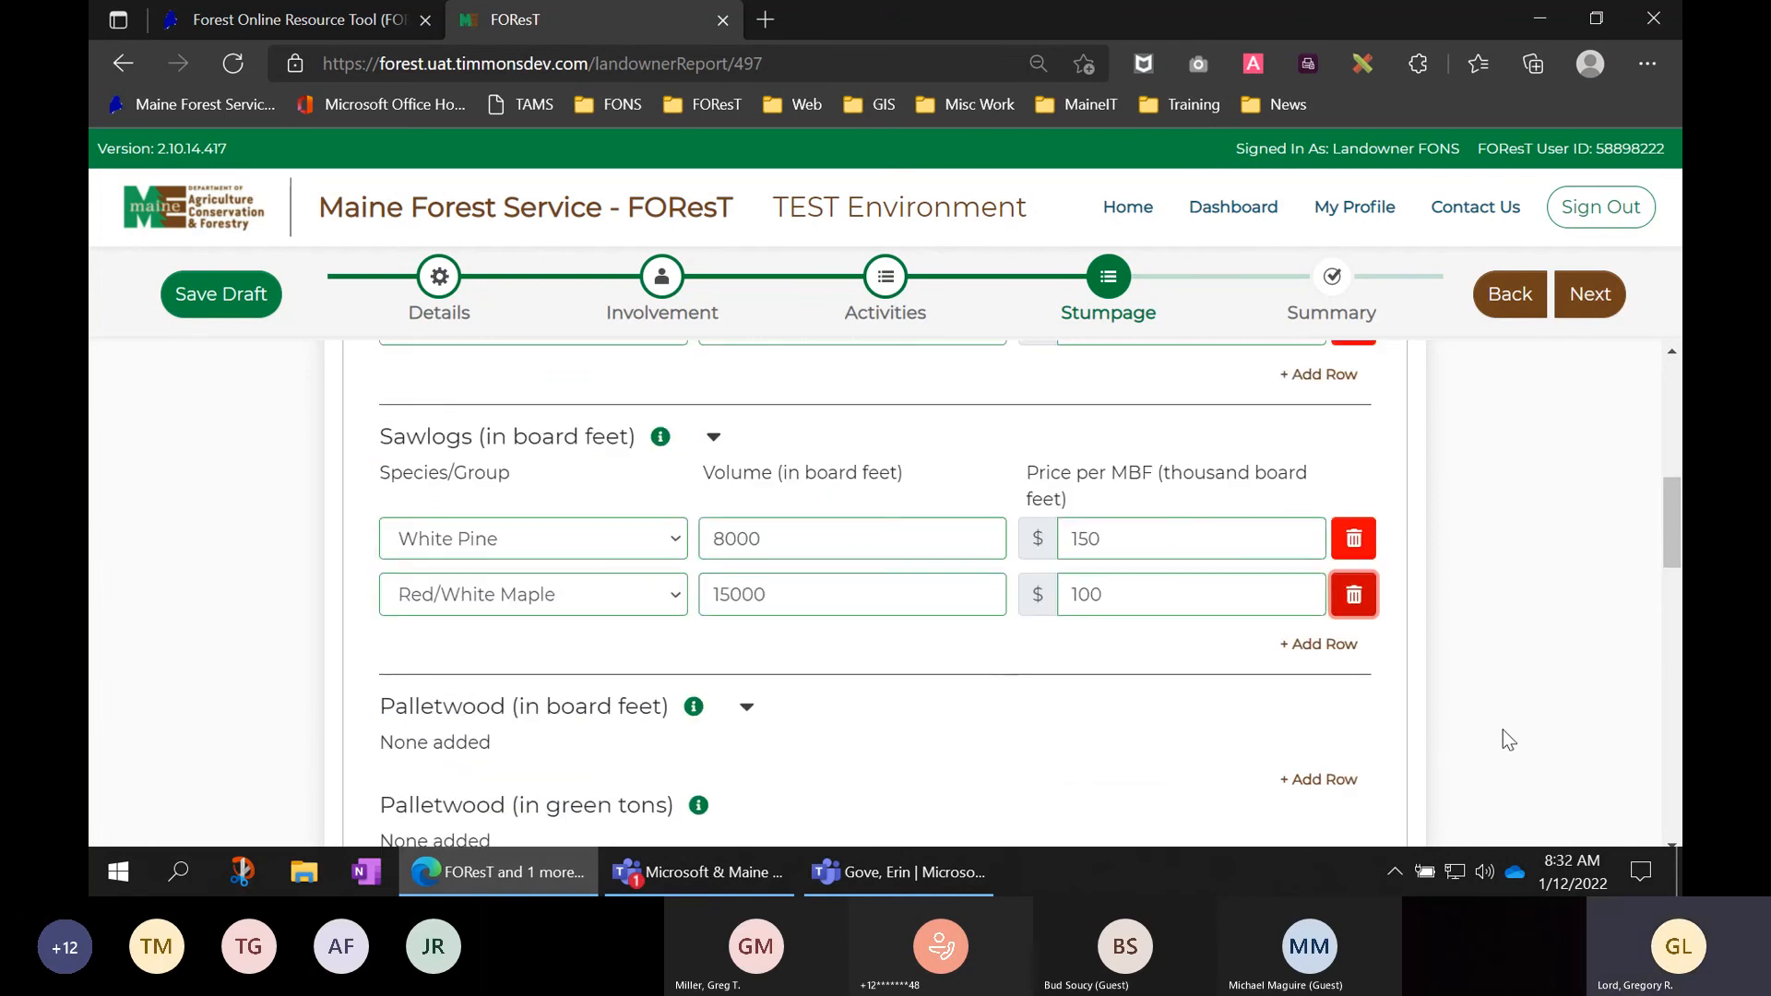
scroll(1499, 724, down, 1)
scroll(1500, 721, down, 2)
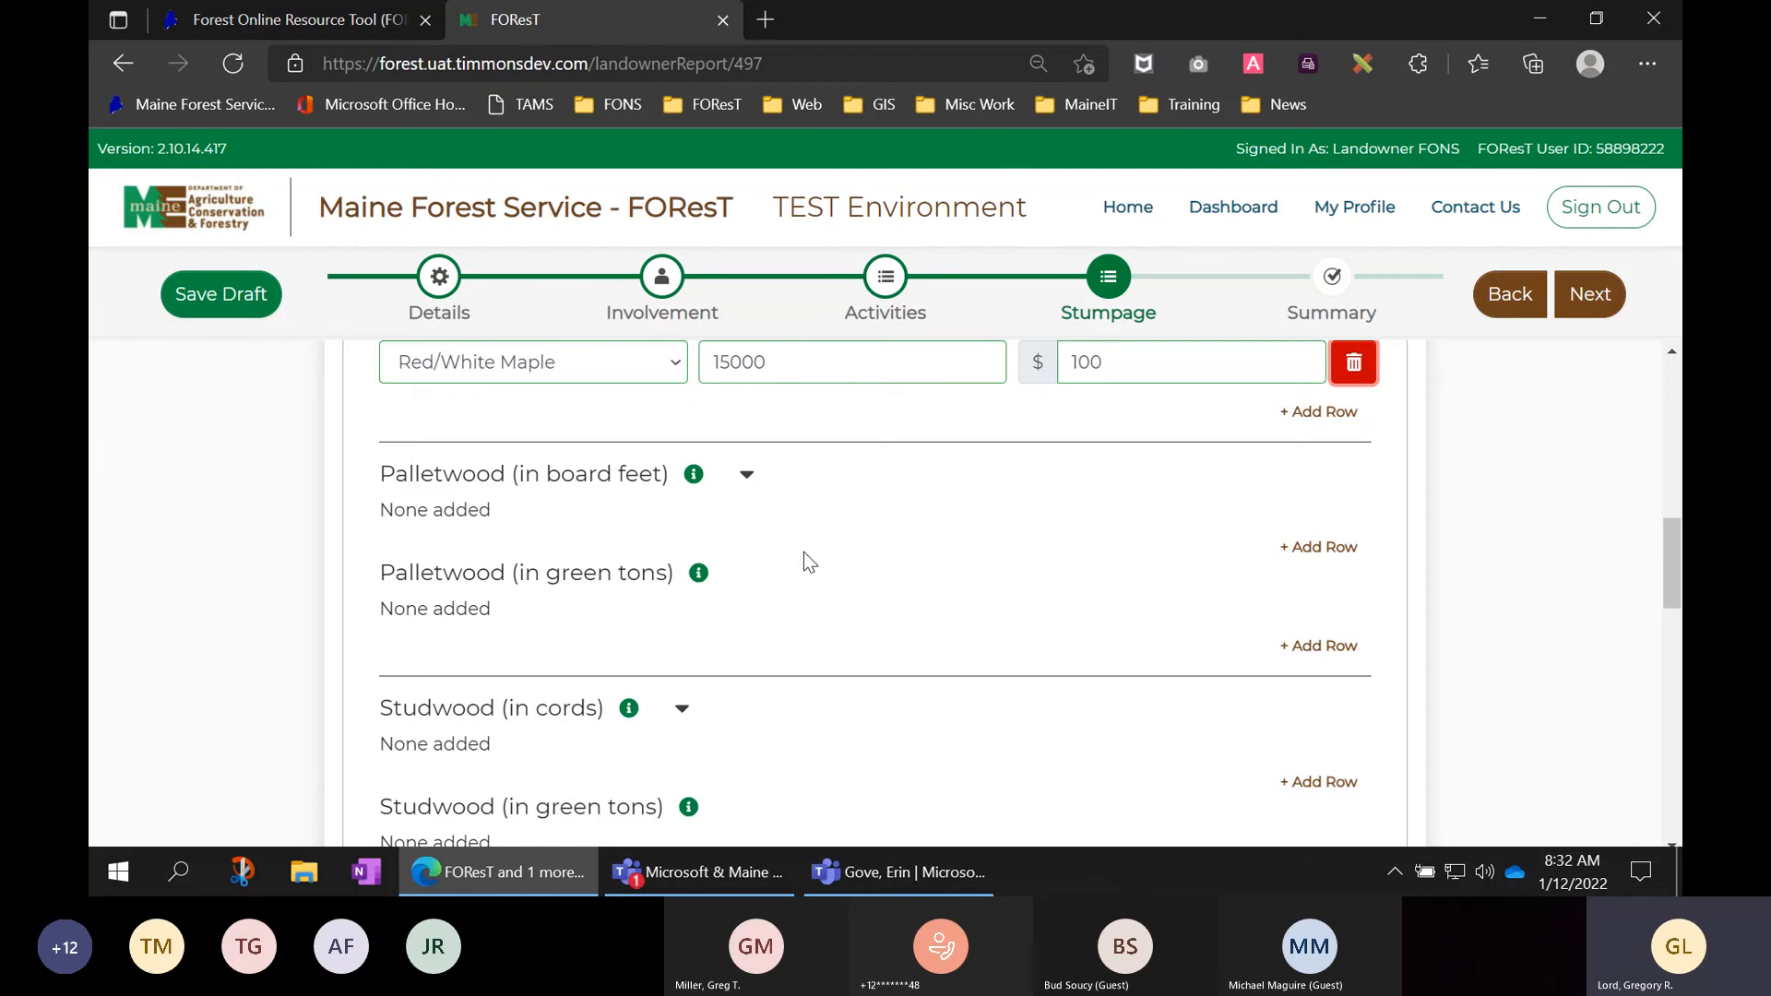
scroll(829, 539, down, 3)
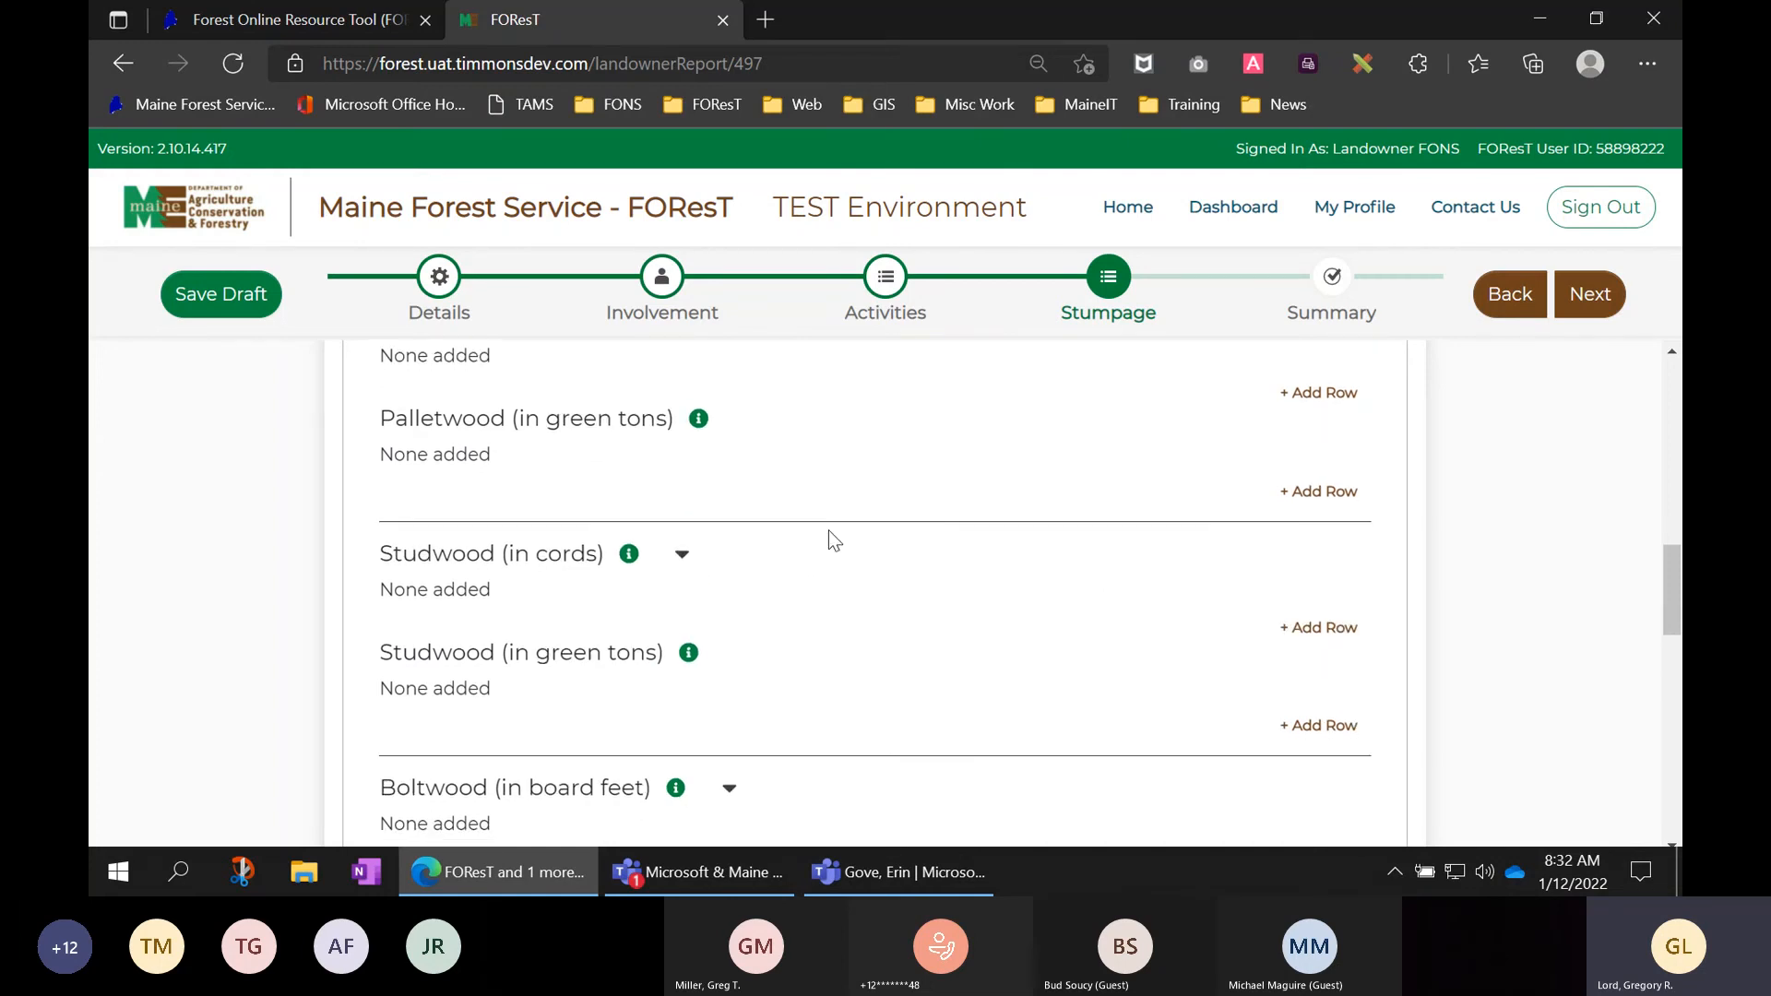
scroll(829, 539, down, 5)
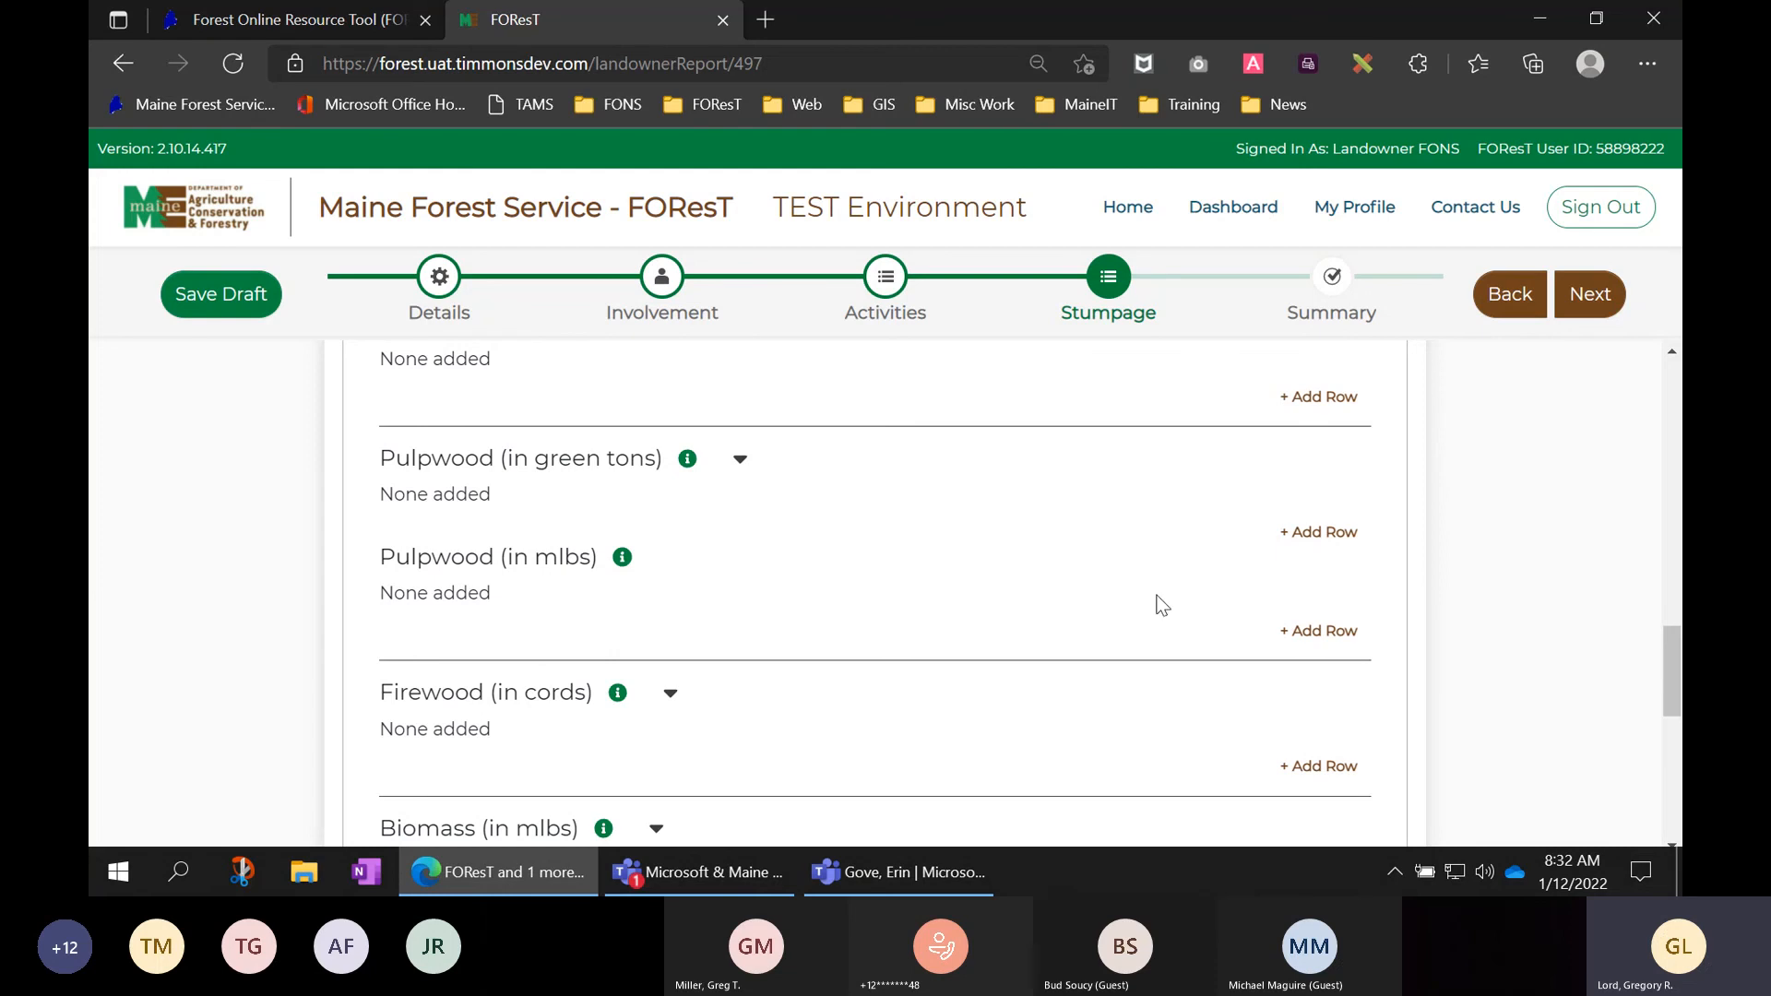
- Add an Other Softwood pulpwood row of 750 green tons at $1.50 per green ton
click(1339, 535)
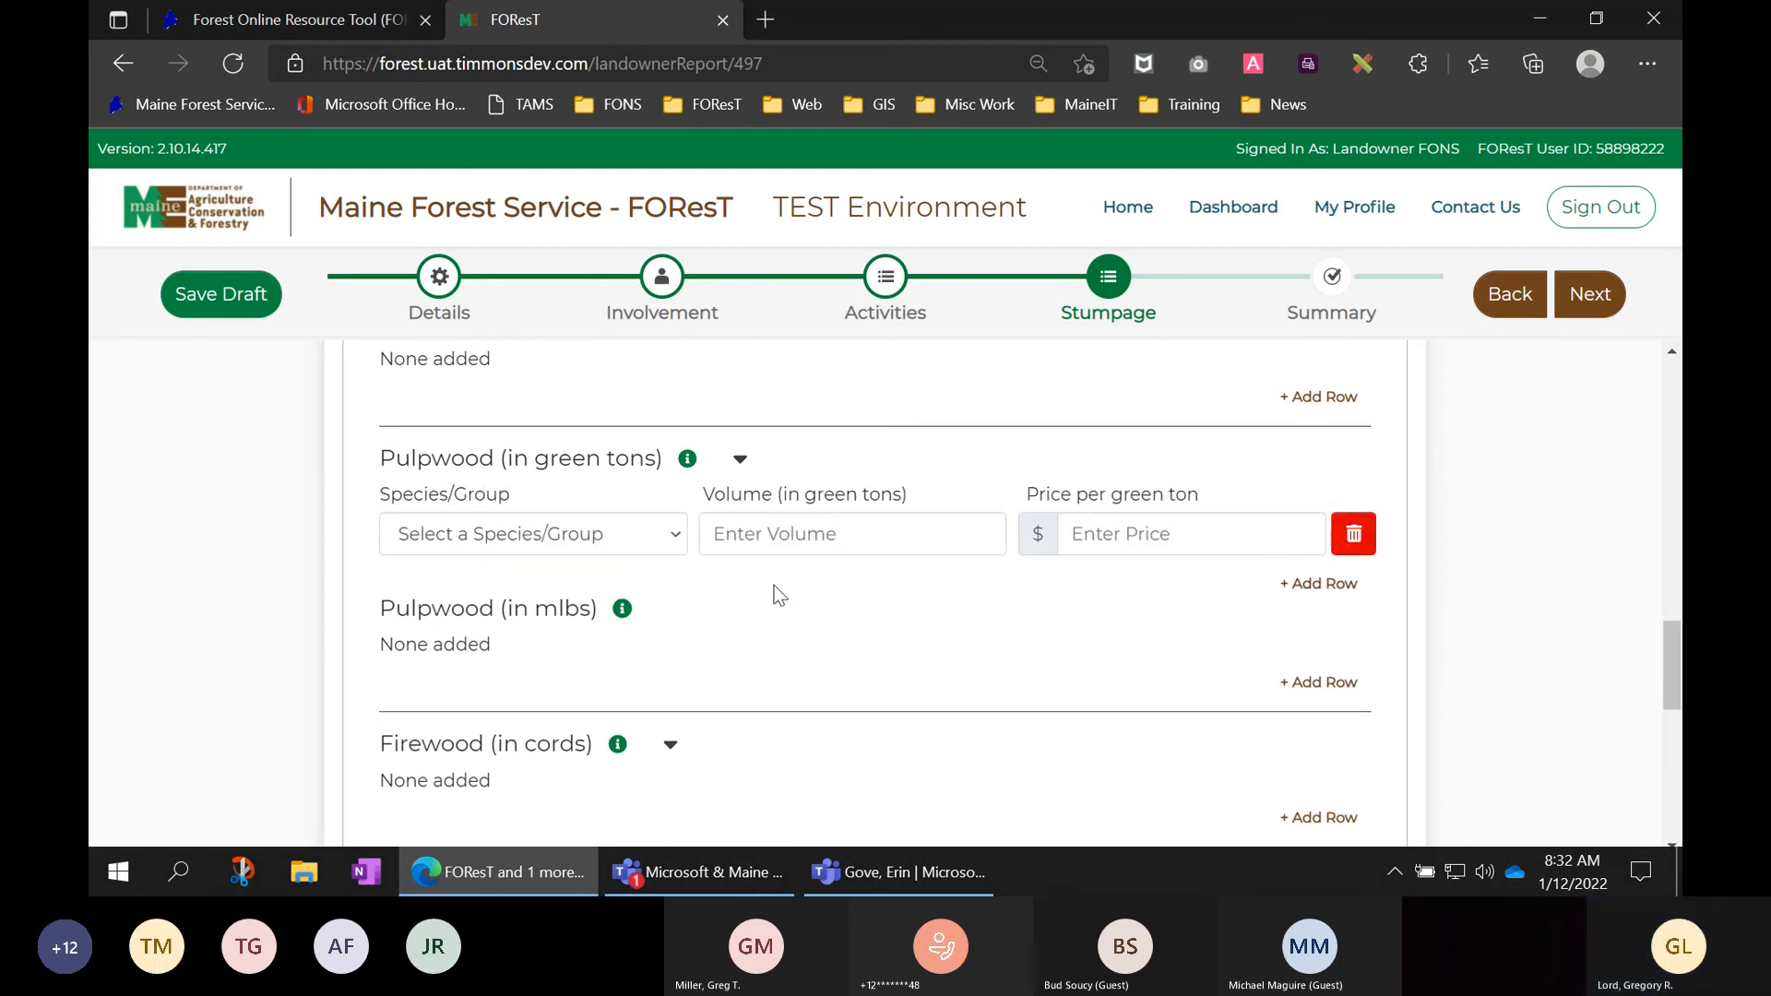
click(640, 538)
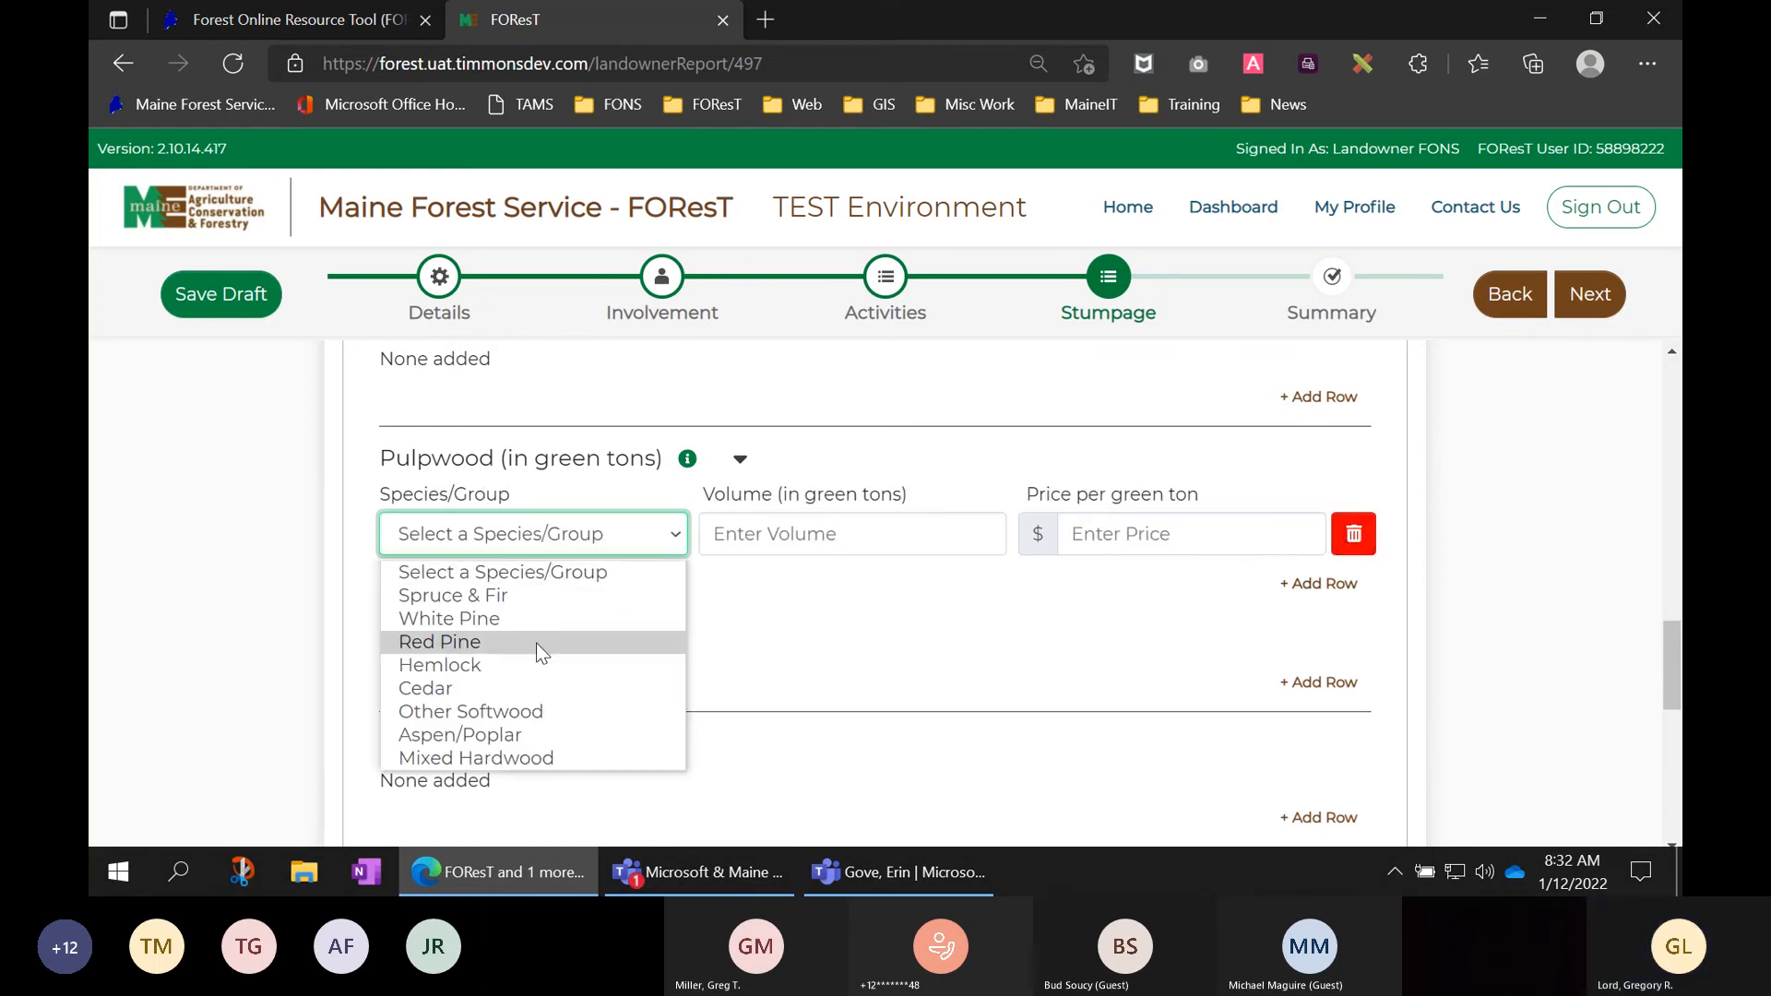
click(516, 711)
click(781, 554)
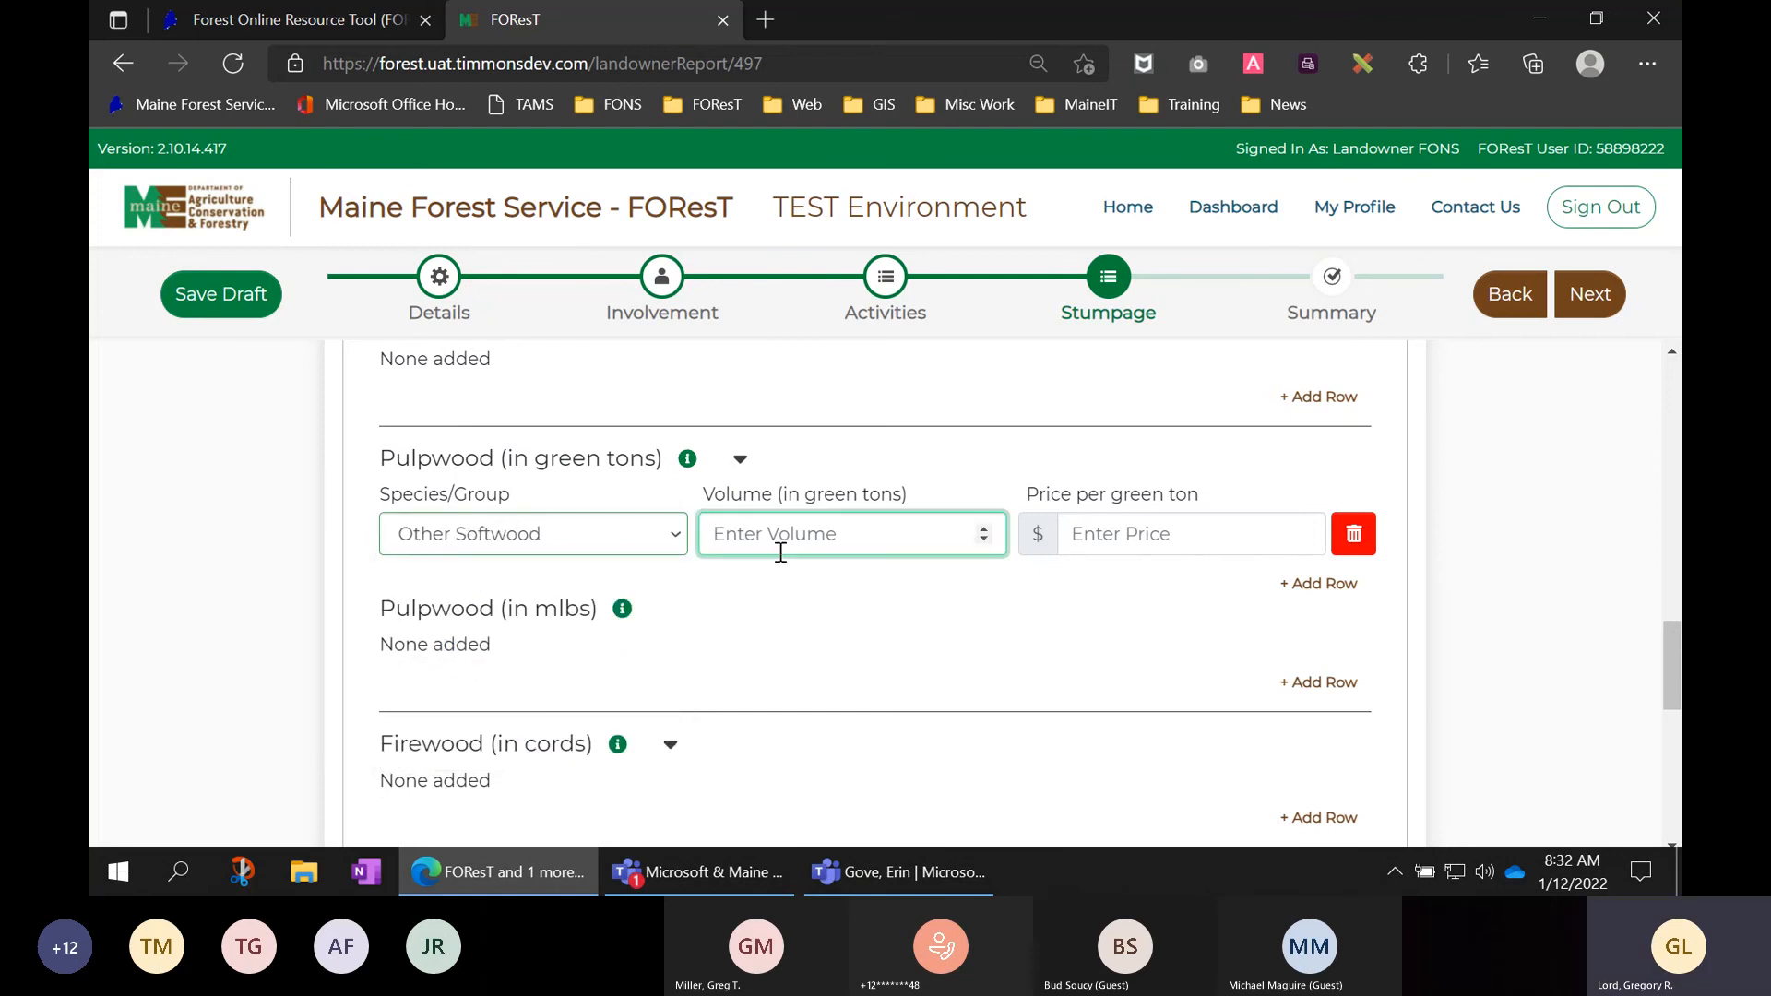
text(750)
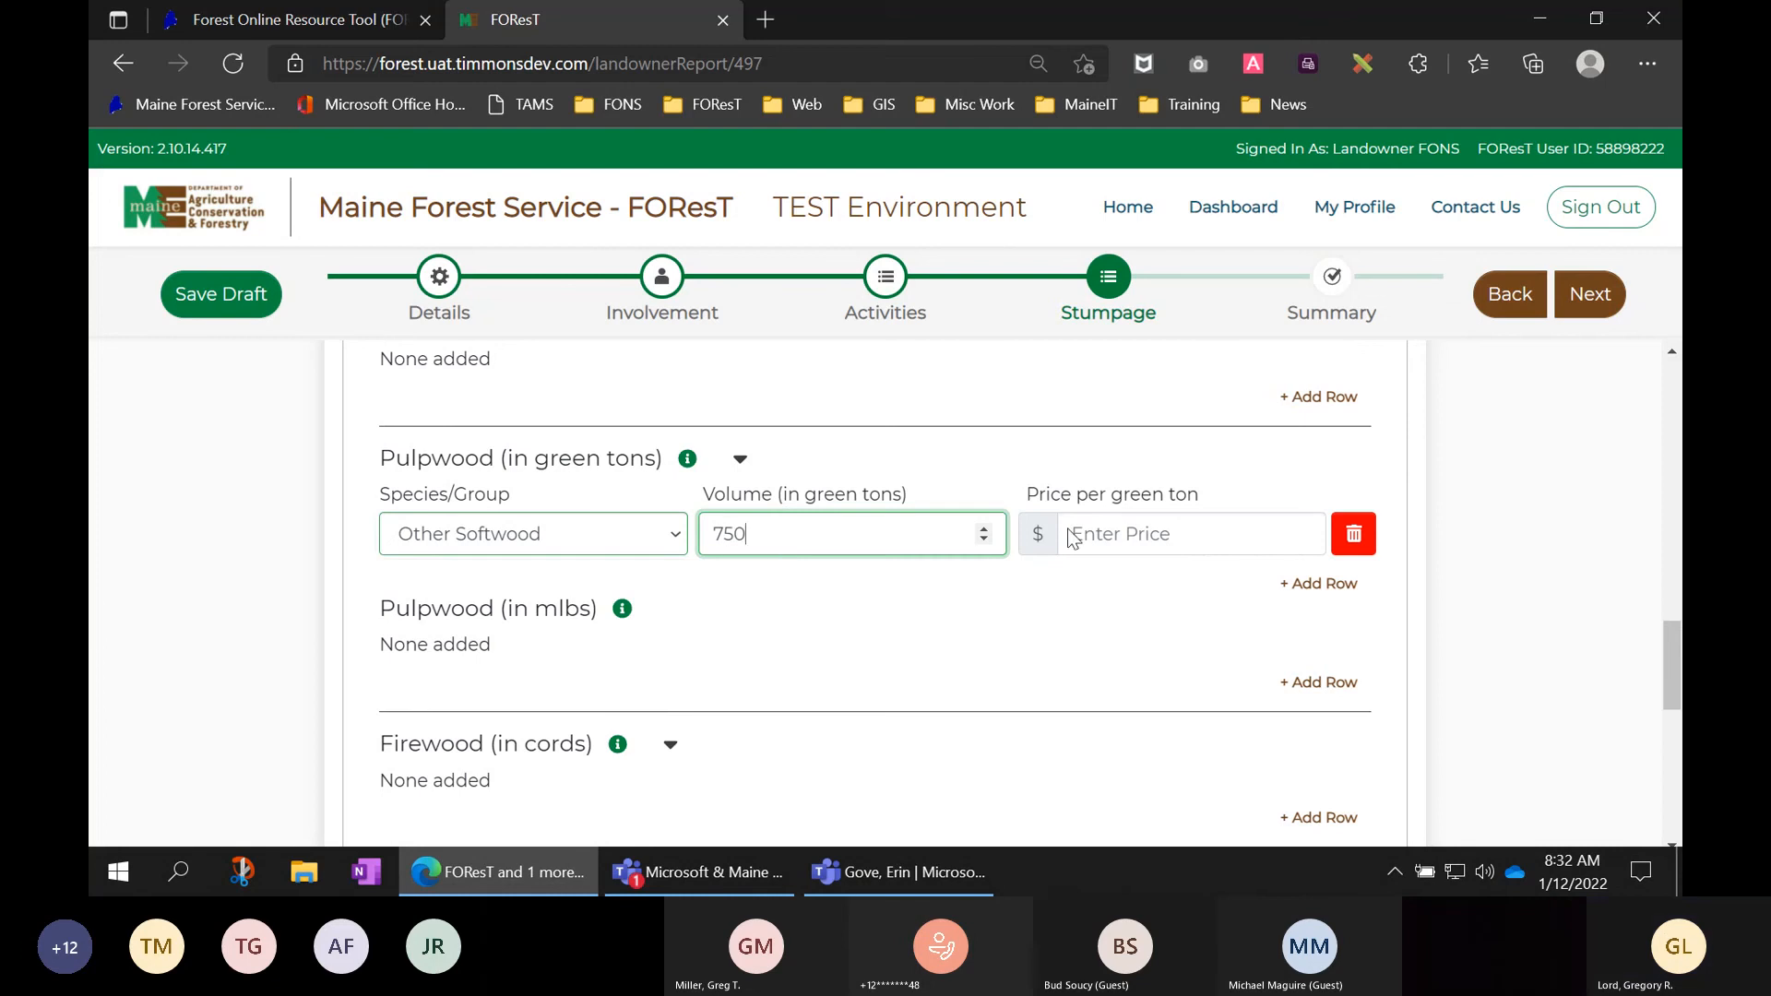
click(1208, 522)
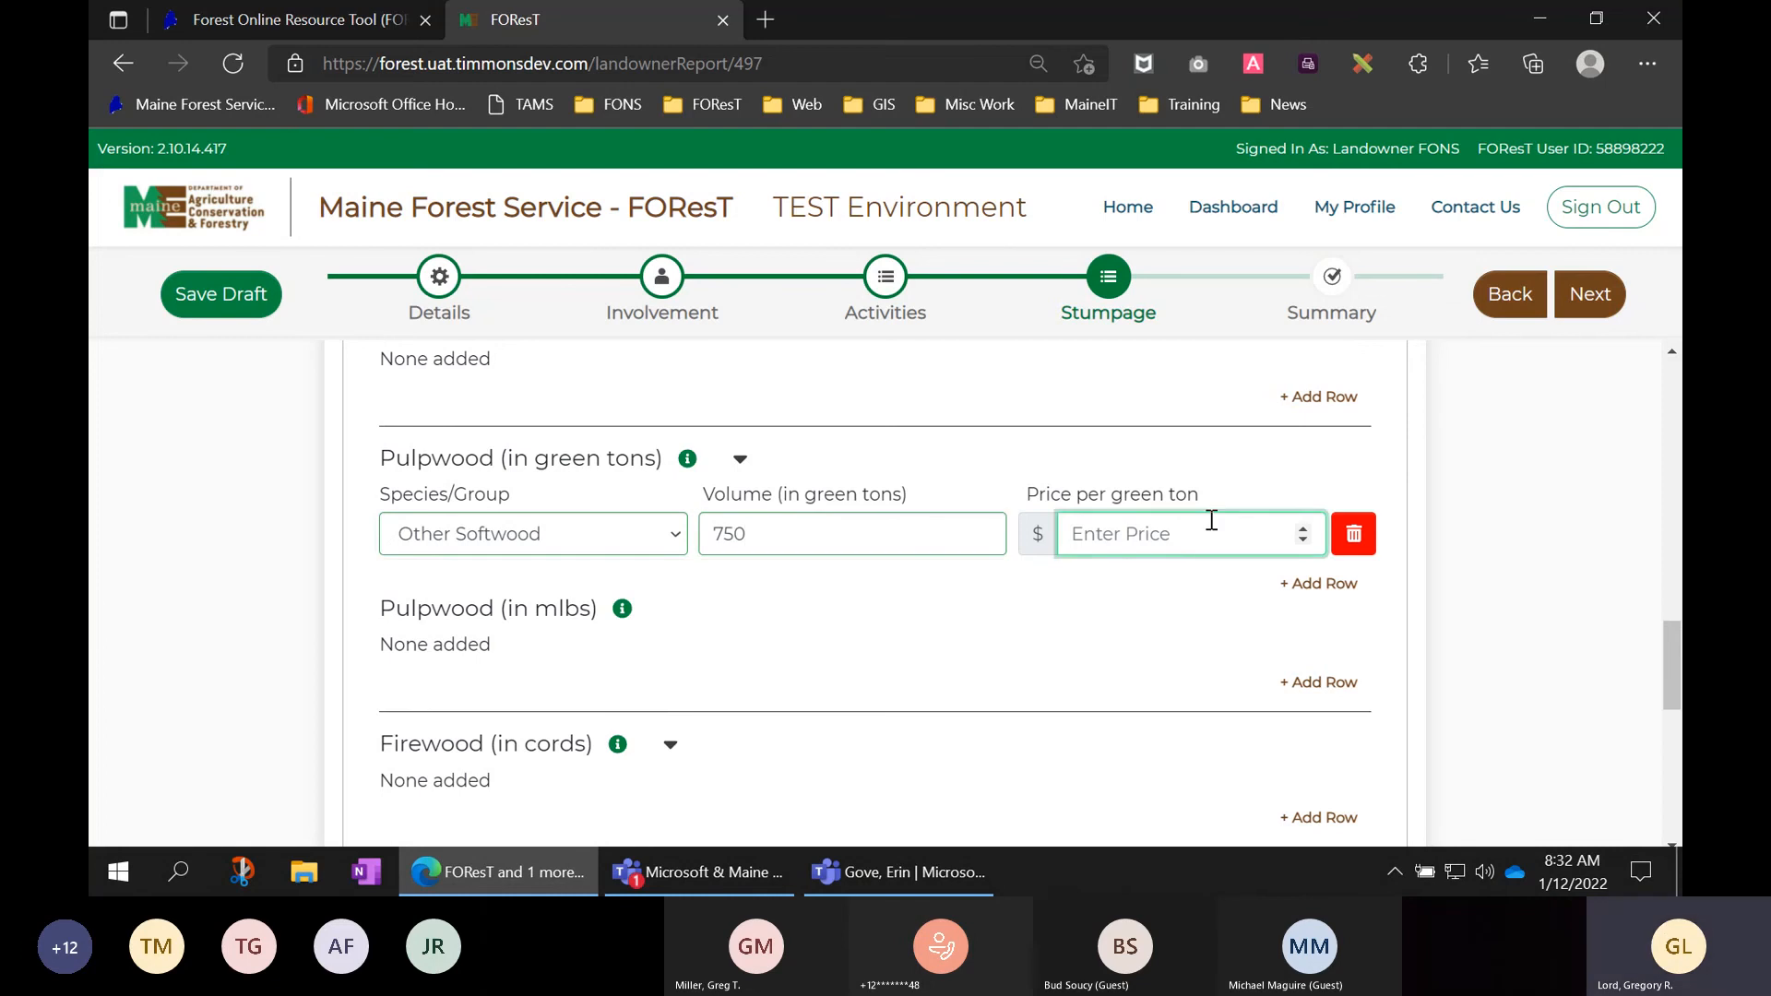
text(1.50)
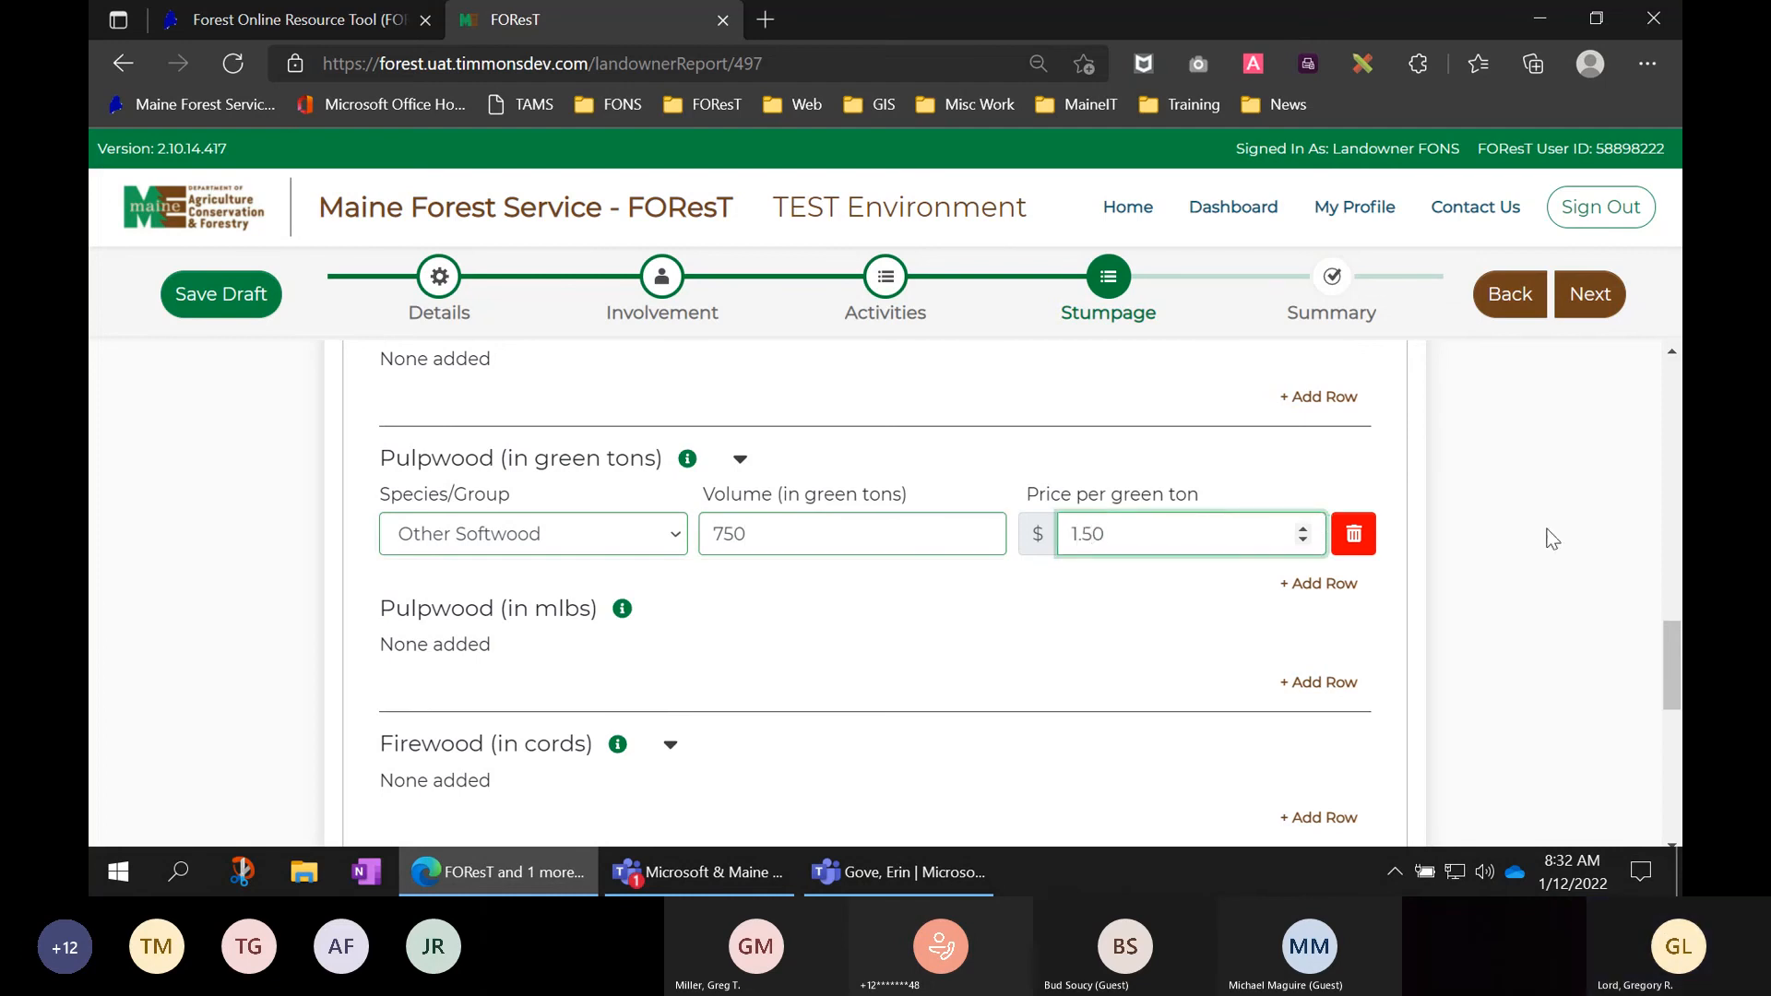
- Add a second pulpwood row: Spruce & Fir, 75 green tons at $1.00 per green ton
click(1325, 592)
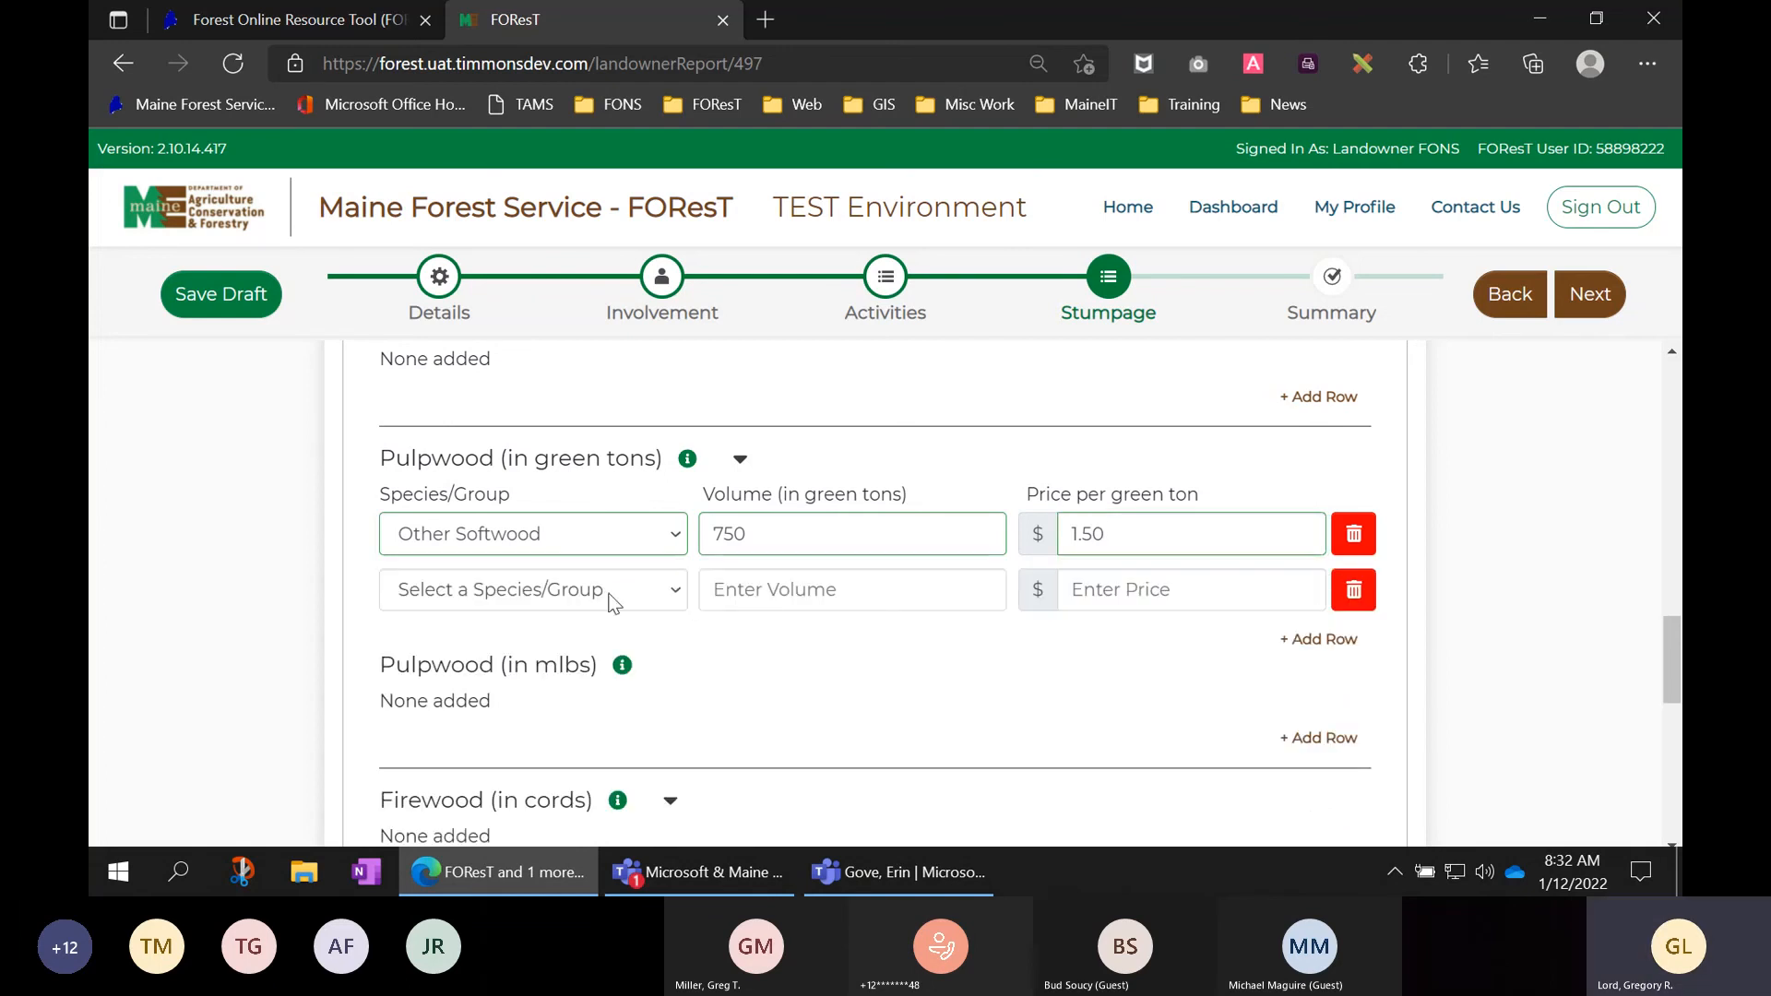
click(606, 590)
click(522, 644)
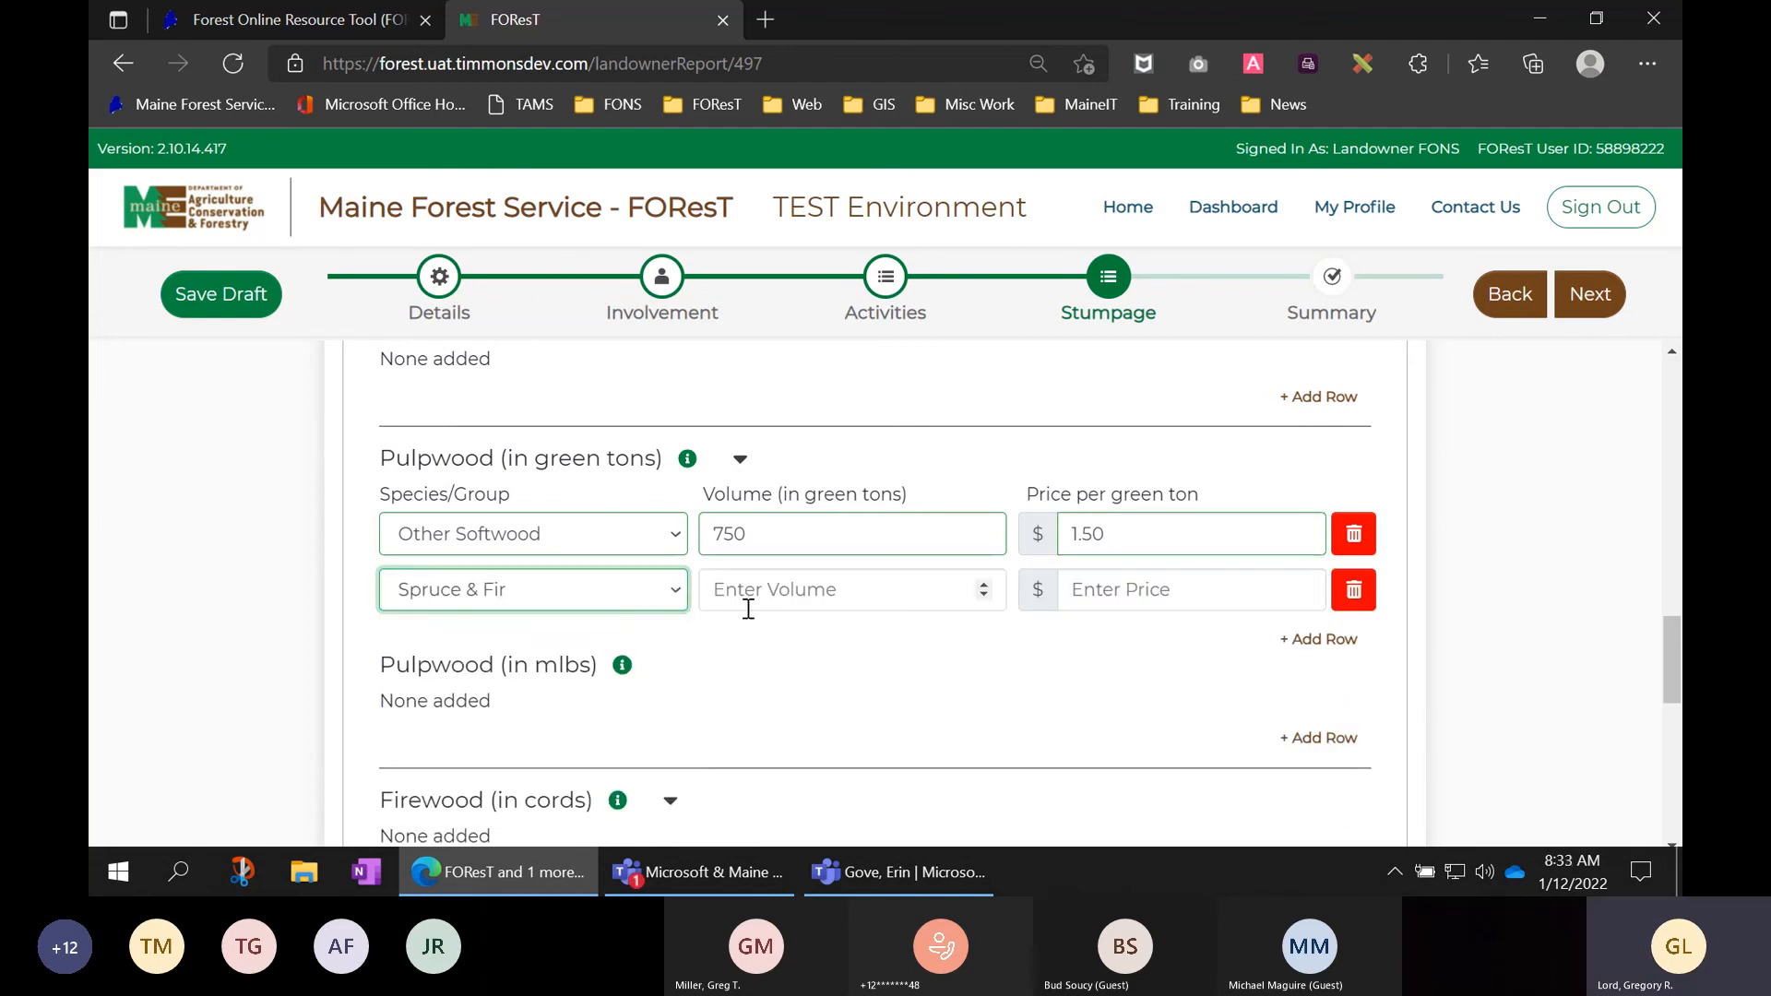
click(748, 608)
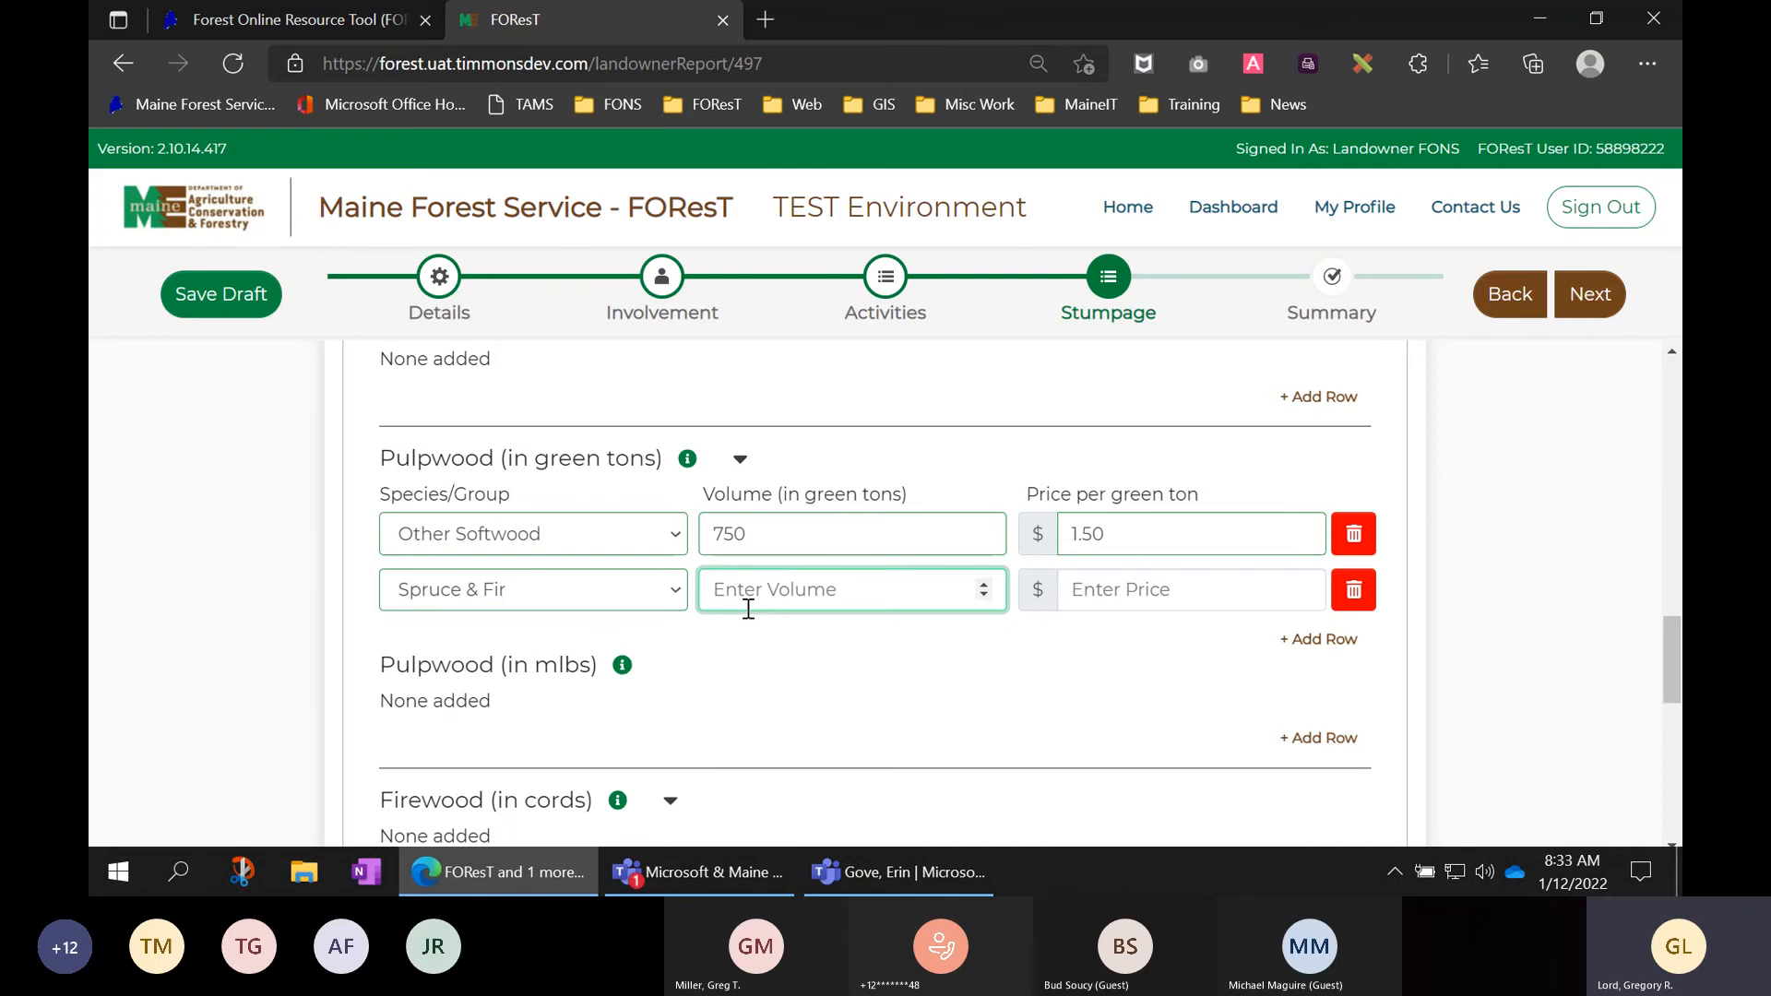
text(7)
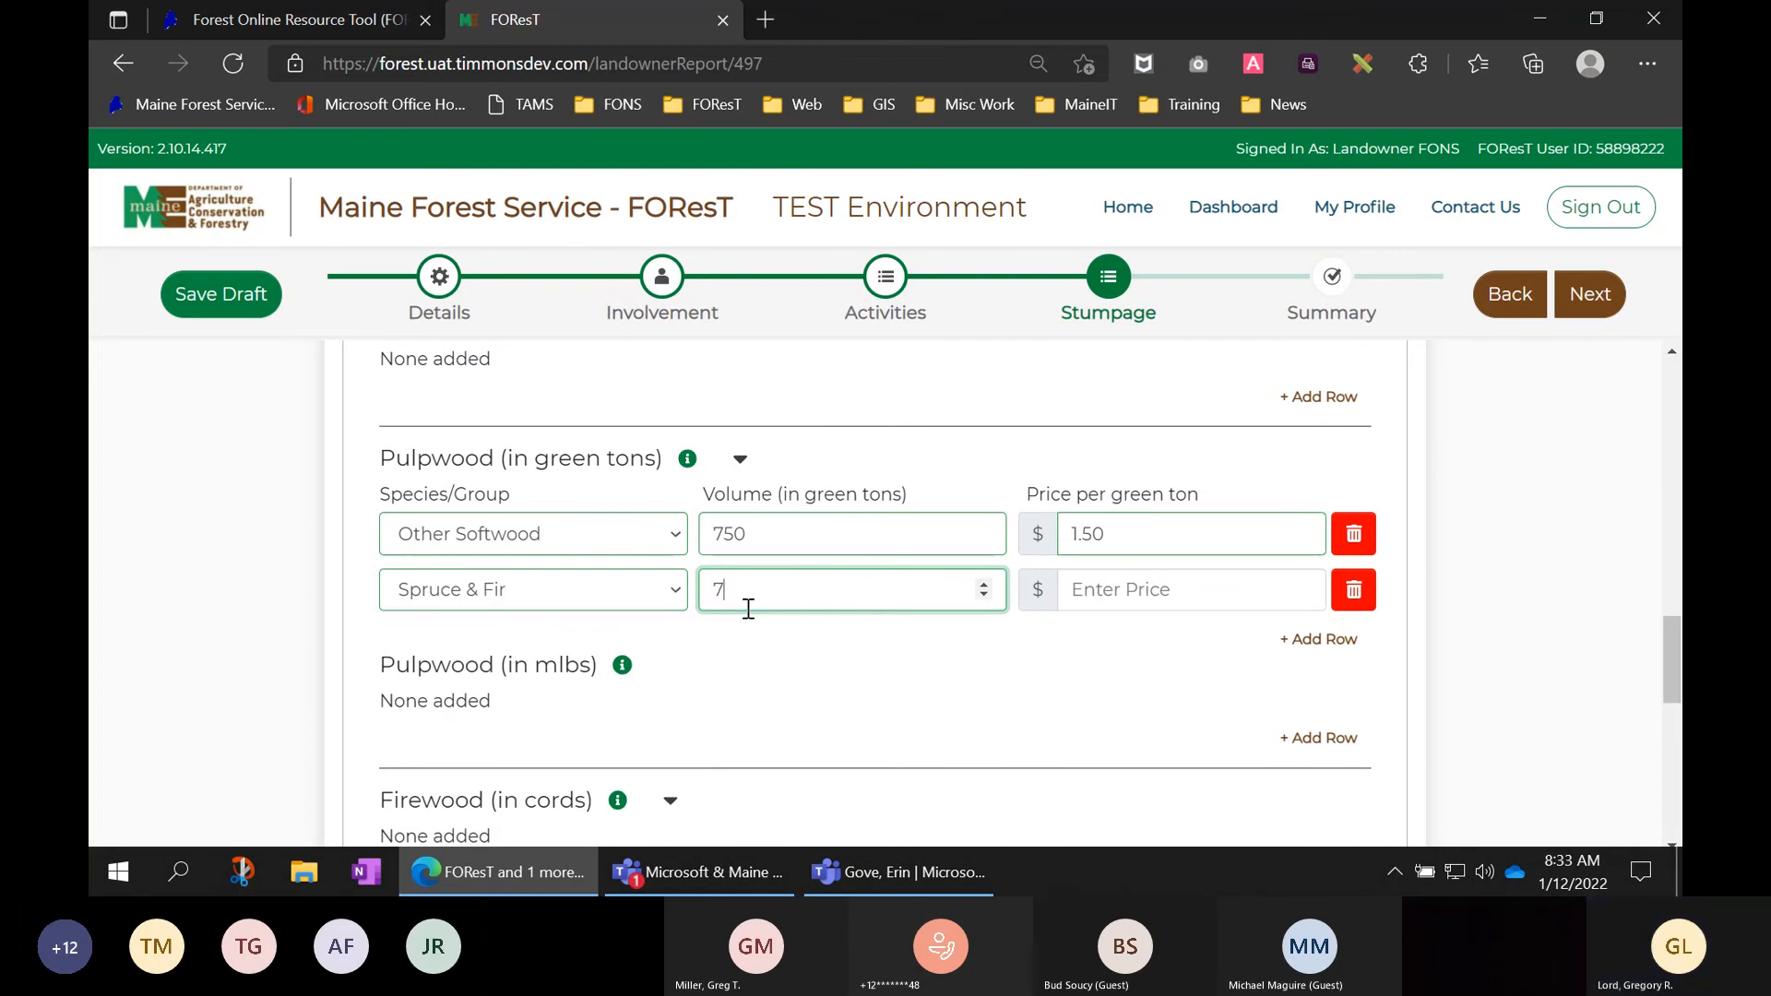
text(5)
click(1092, 587)
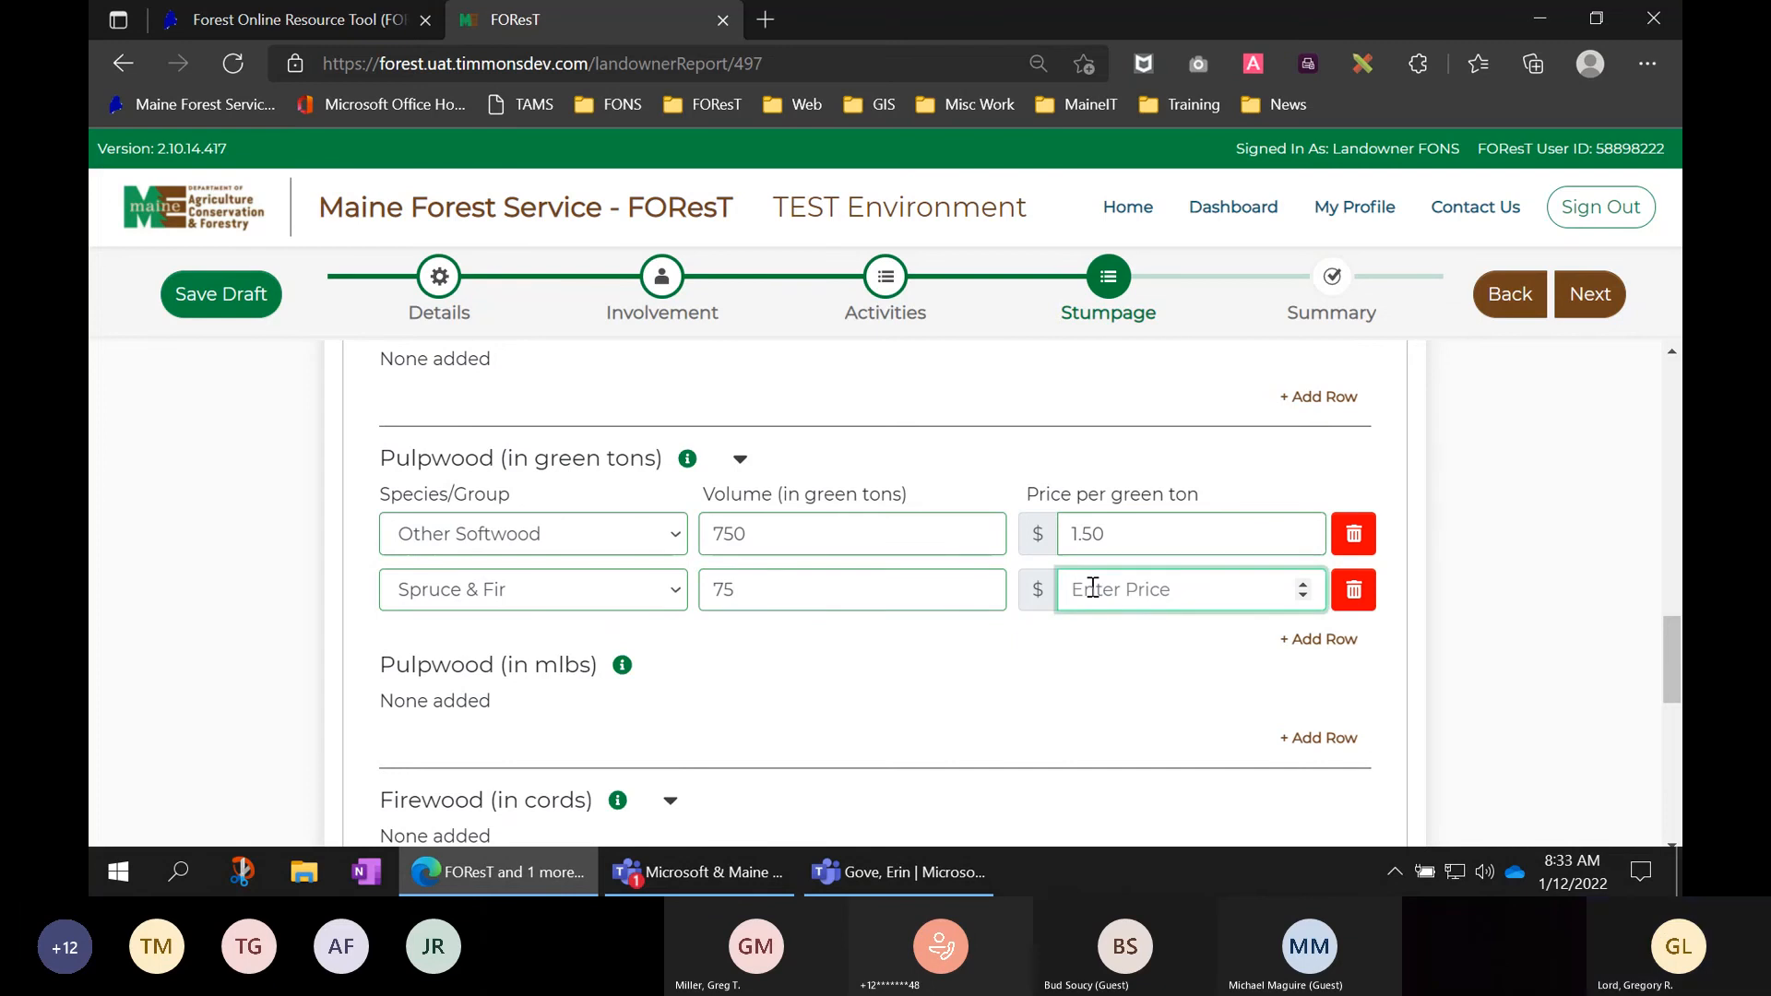
text(.)
key(BackSpace)
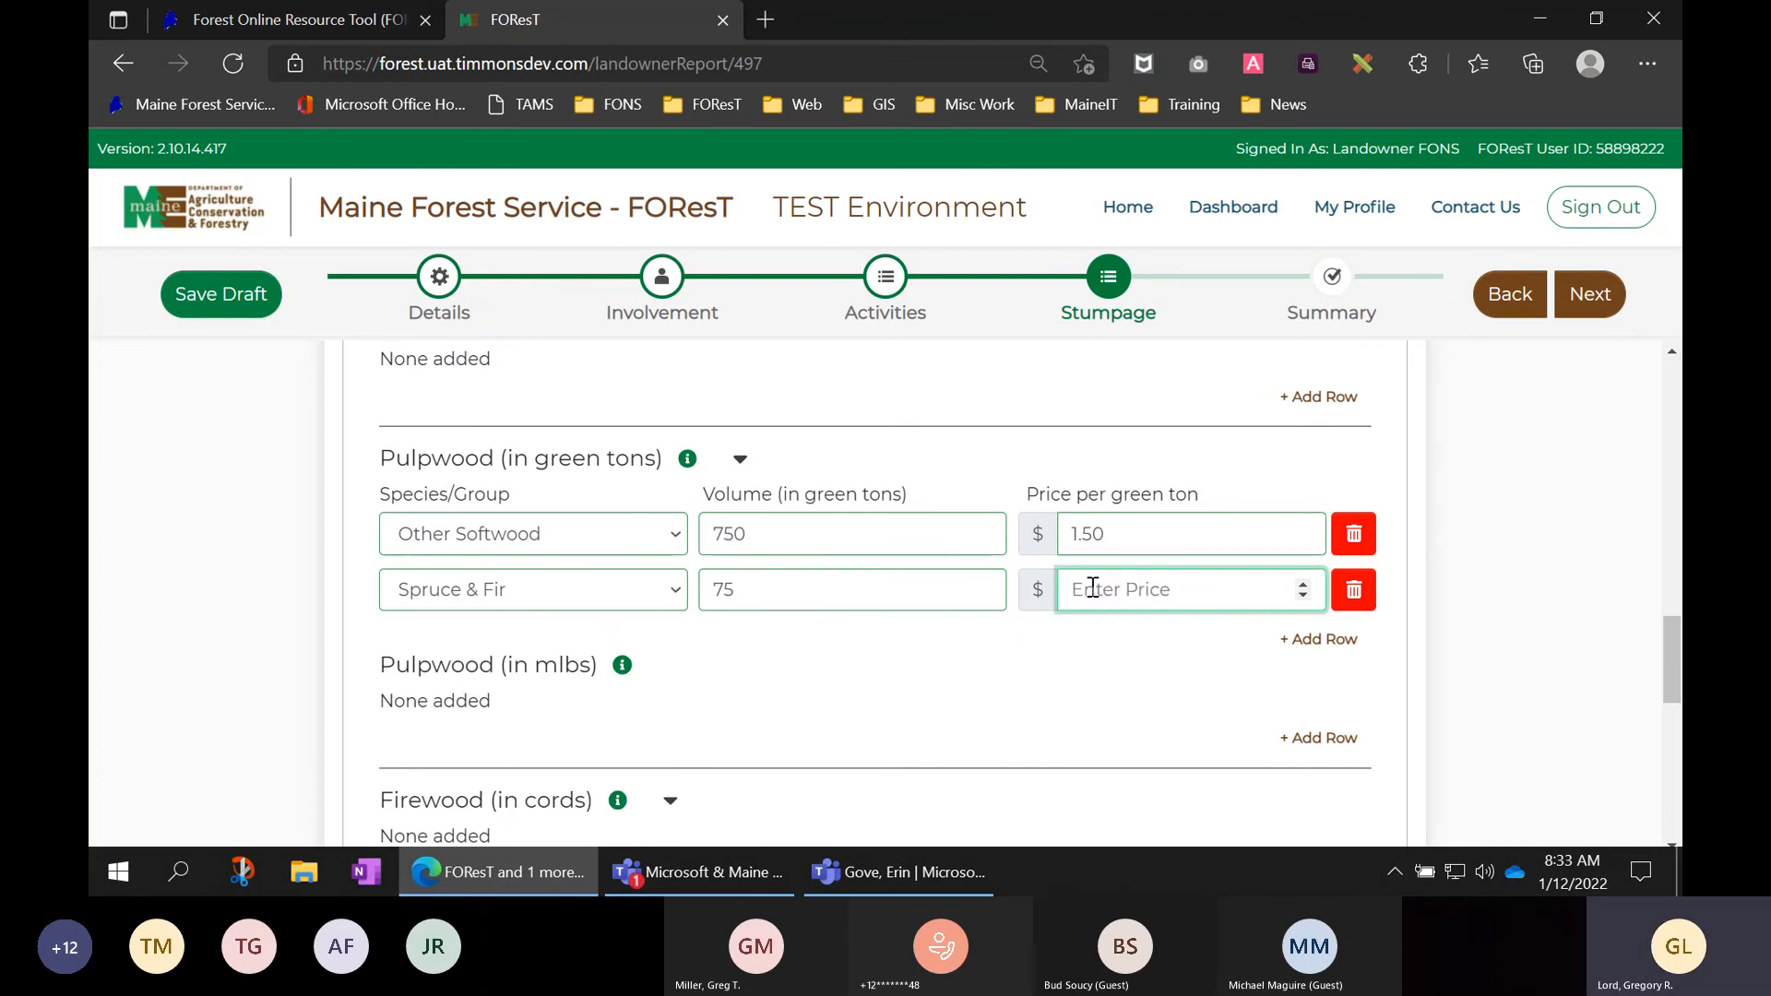
text(1)
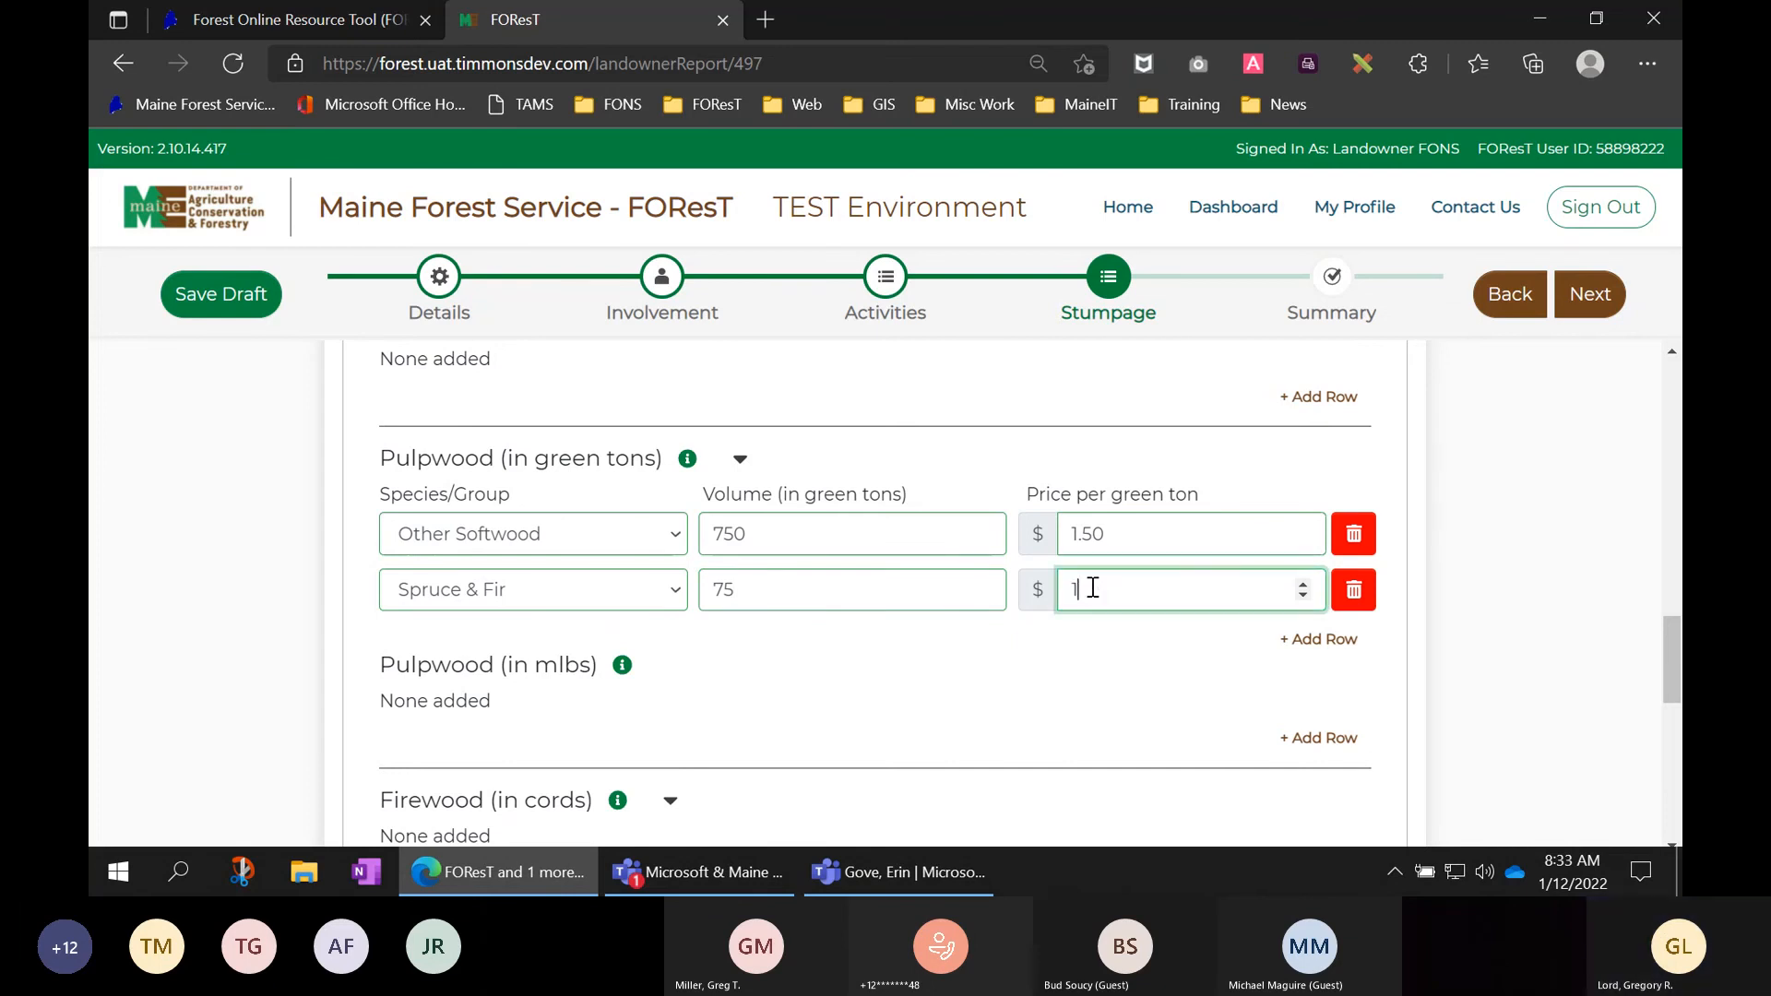
text(.00)
key(Tab)
scroll(1407, 633, down, 3)
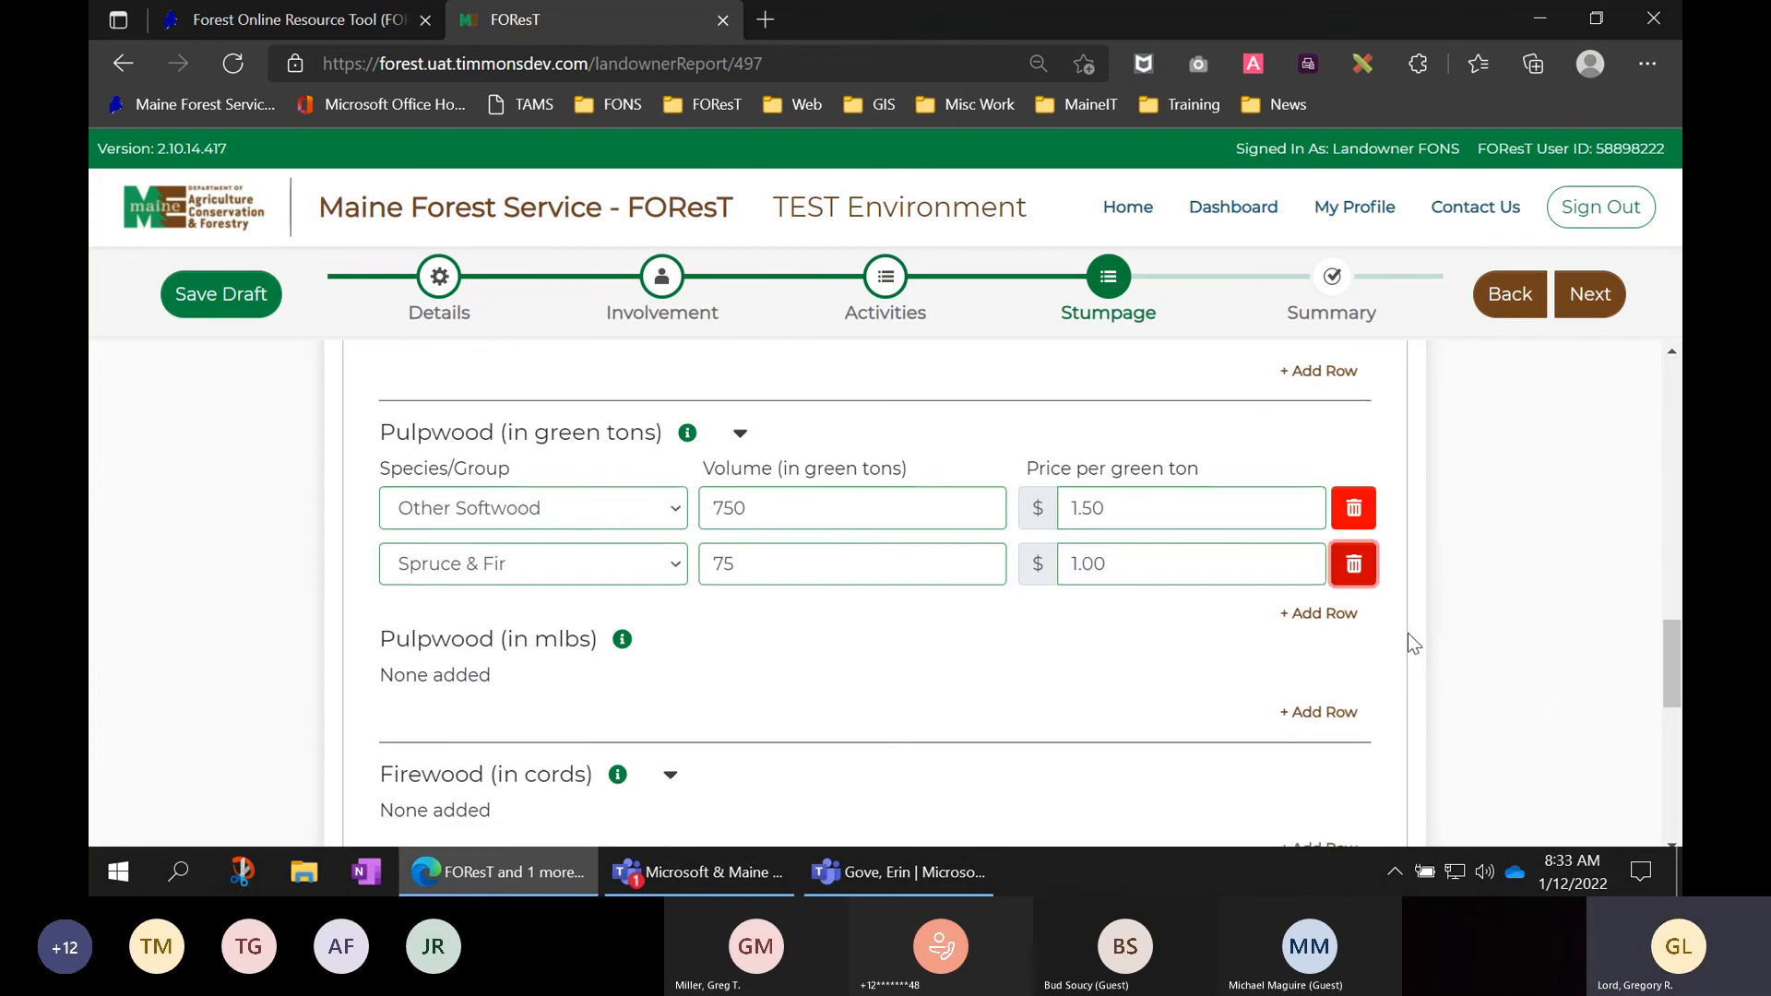
scroll(1397, 572, down, 2)
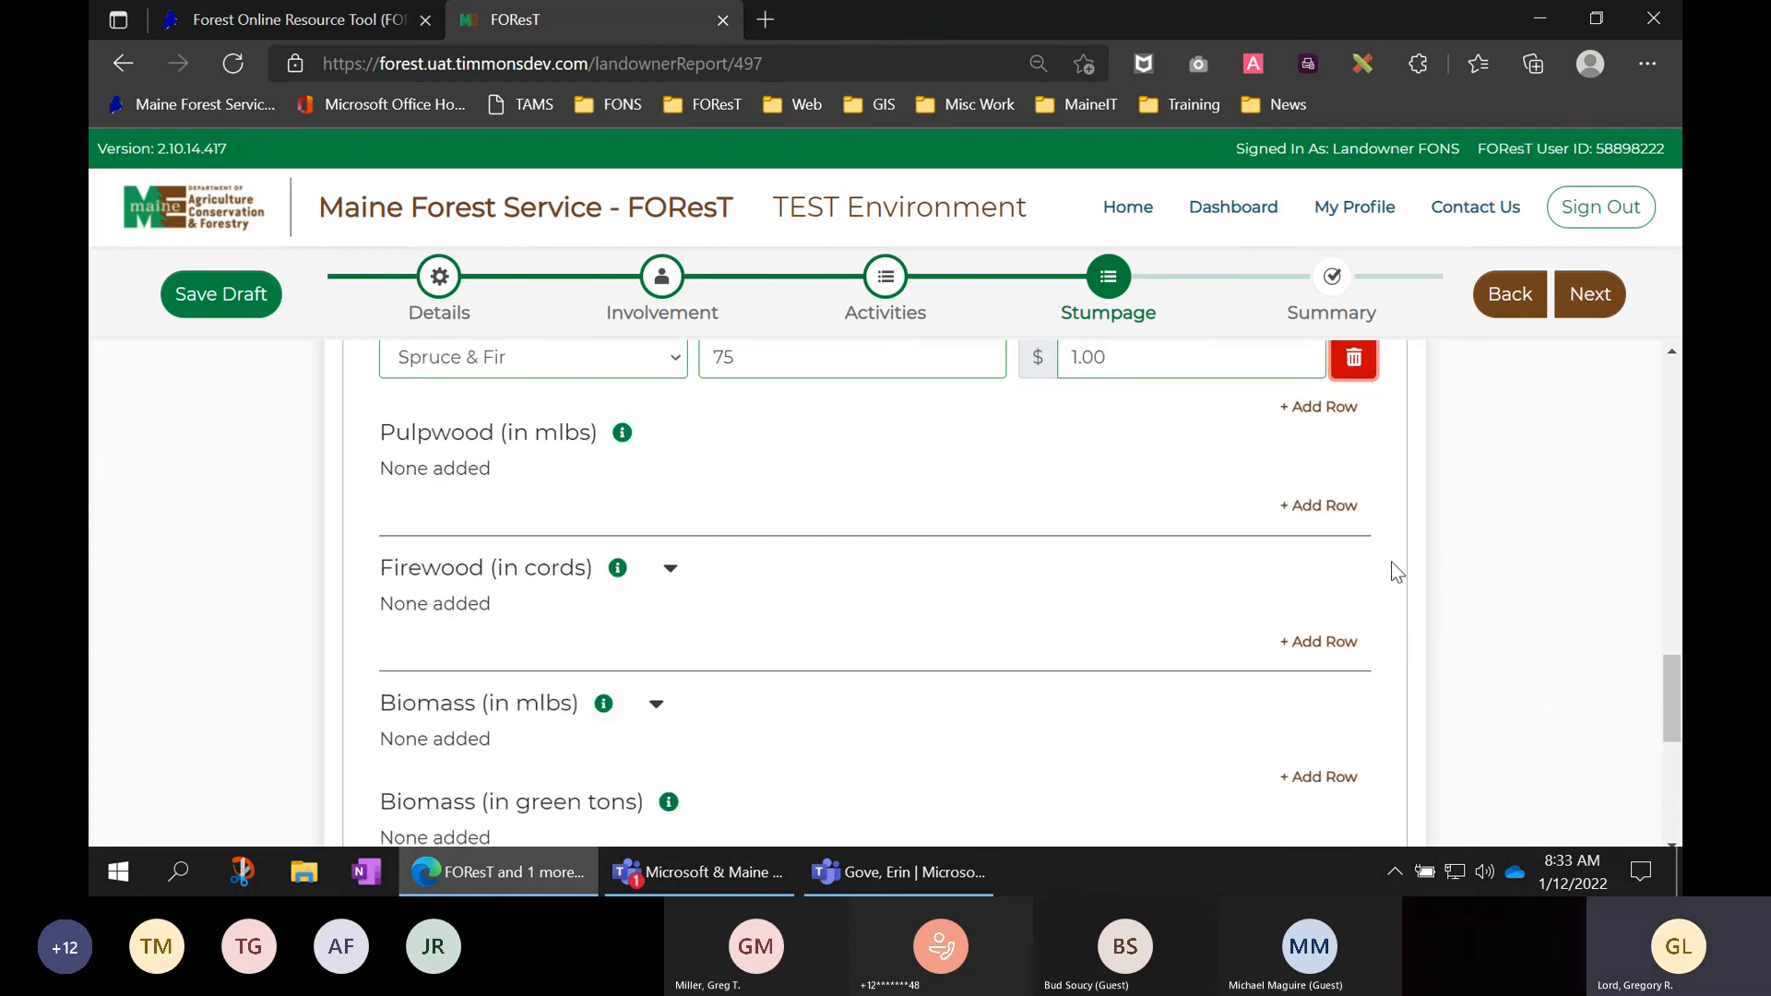
- Add a Firewood row for Hardwood: 5 cords at $30 per cord
click(1317, 641)
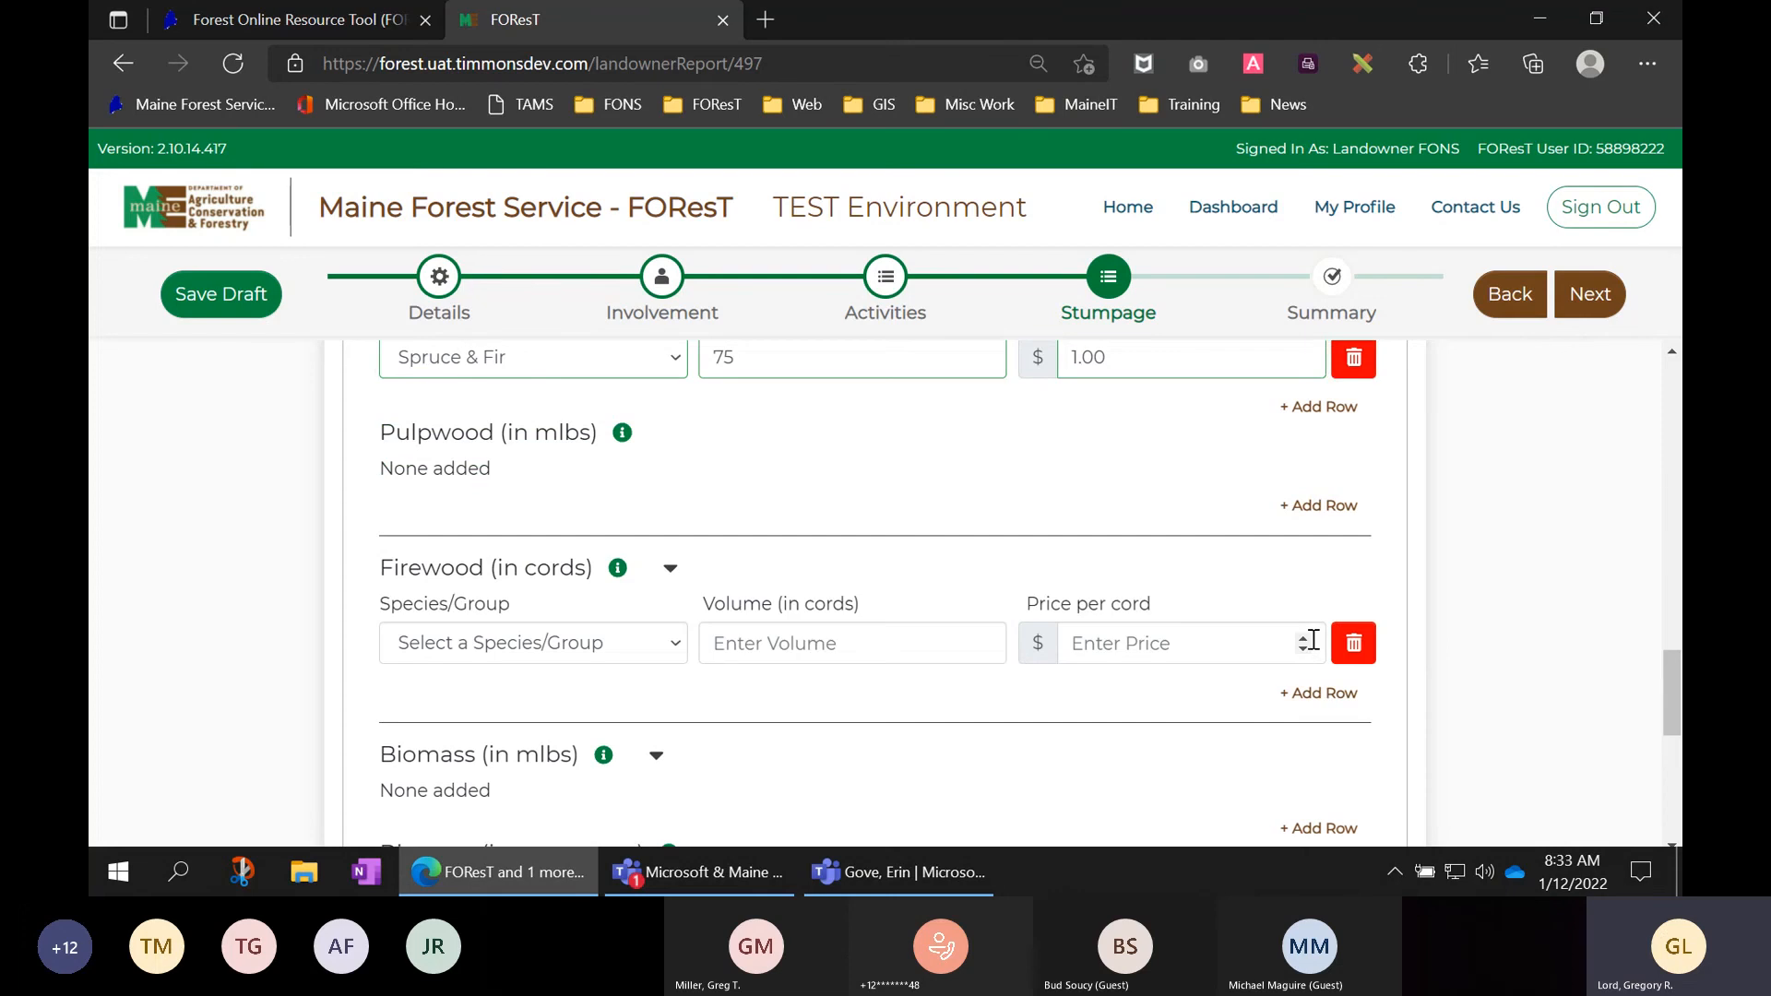
click(558, 646)
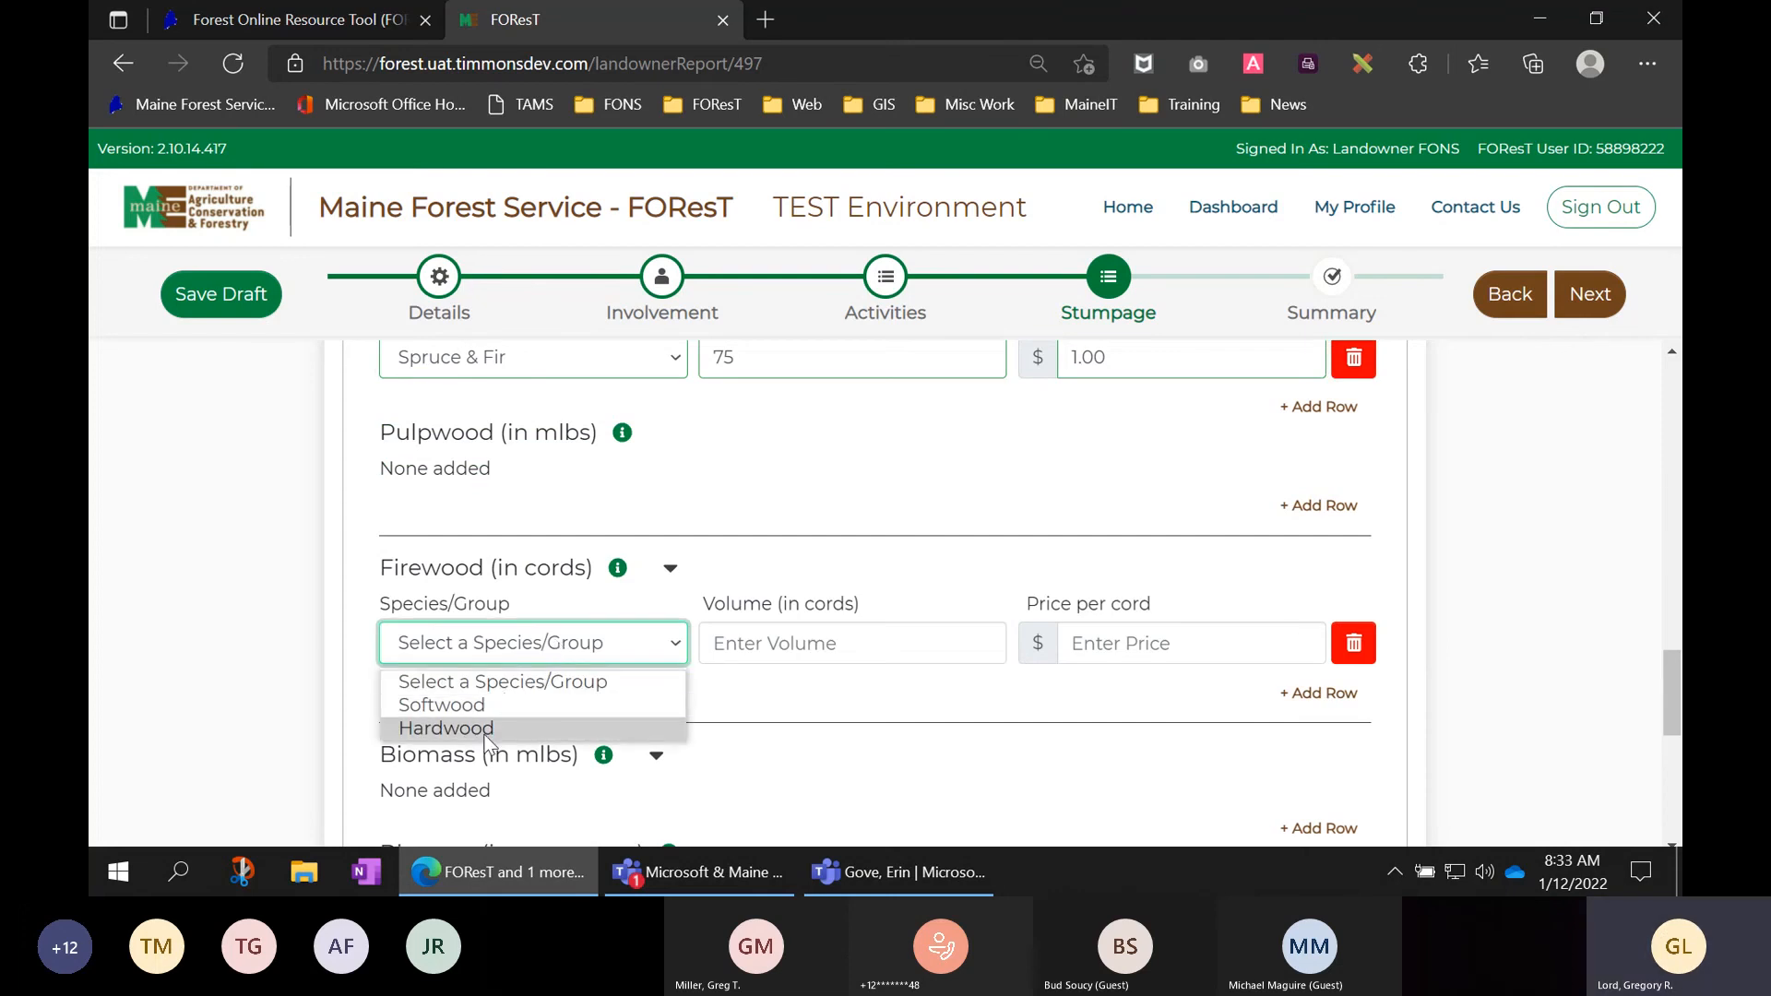
click(446, 728)
click(872, 643)
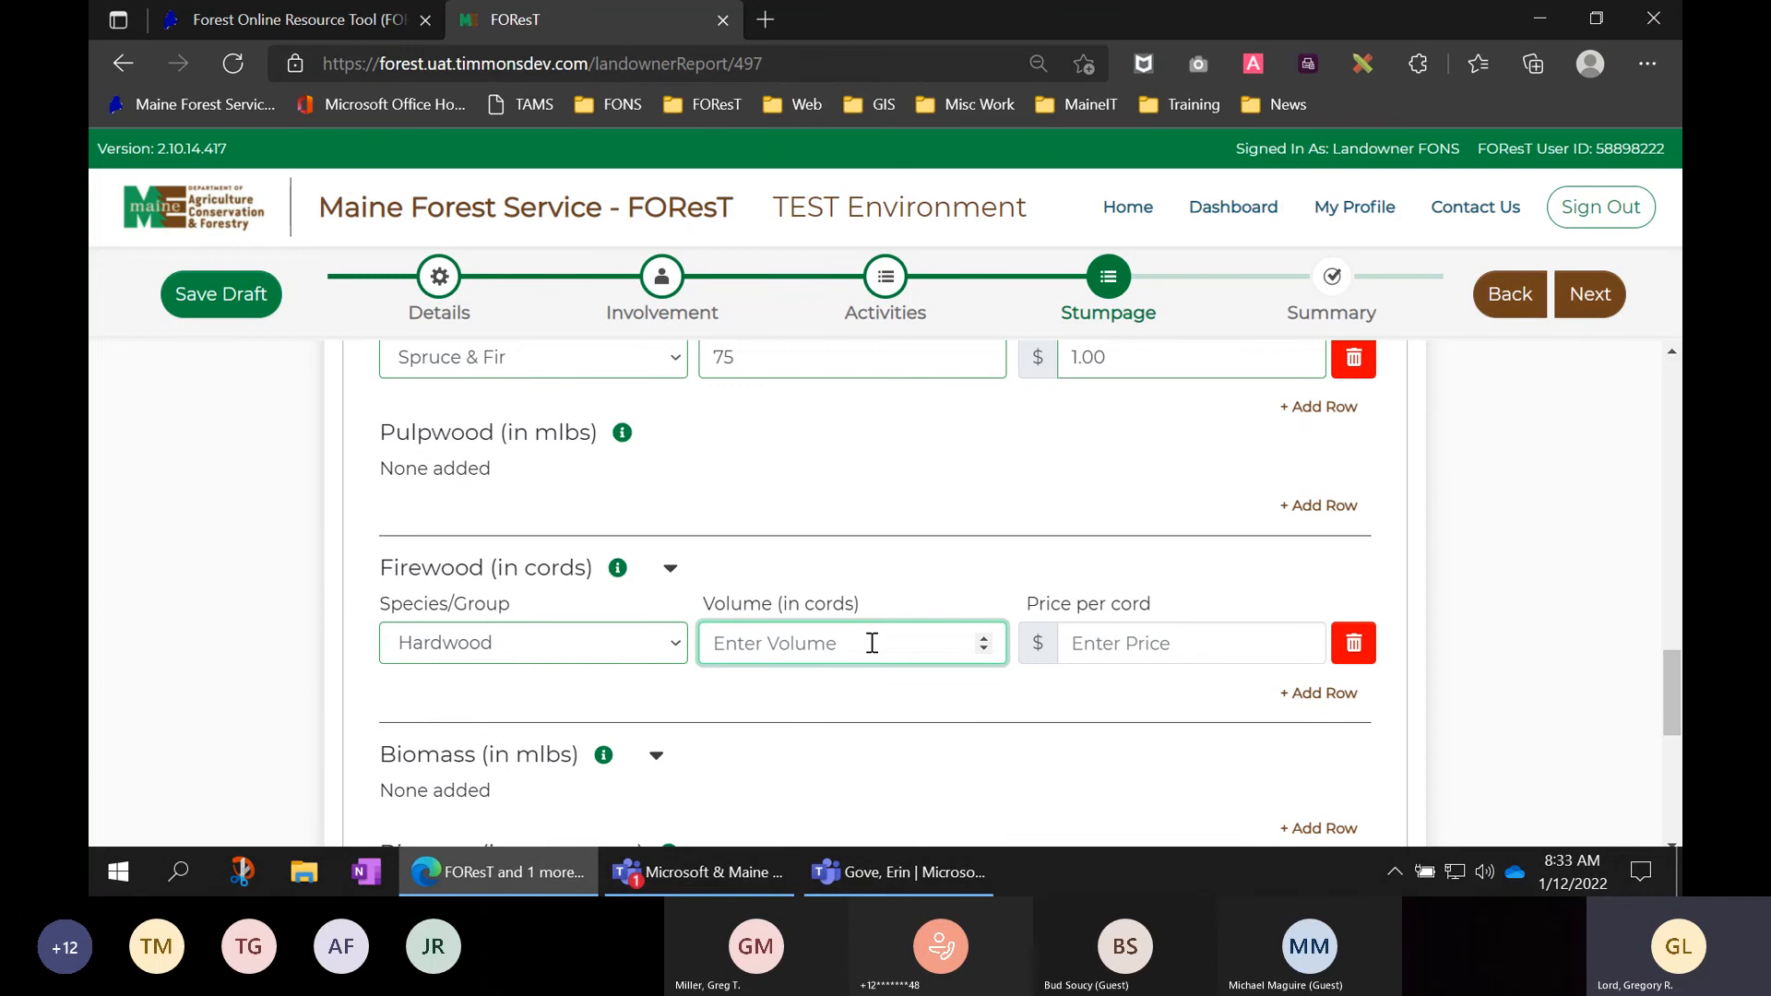
text(5)
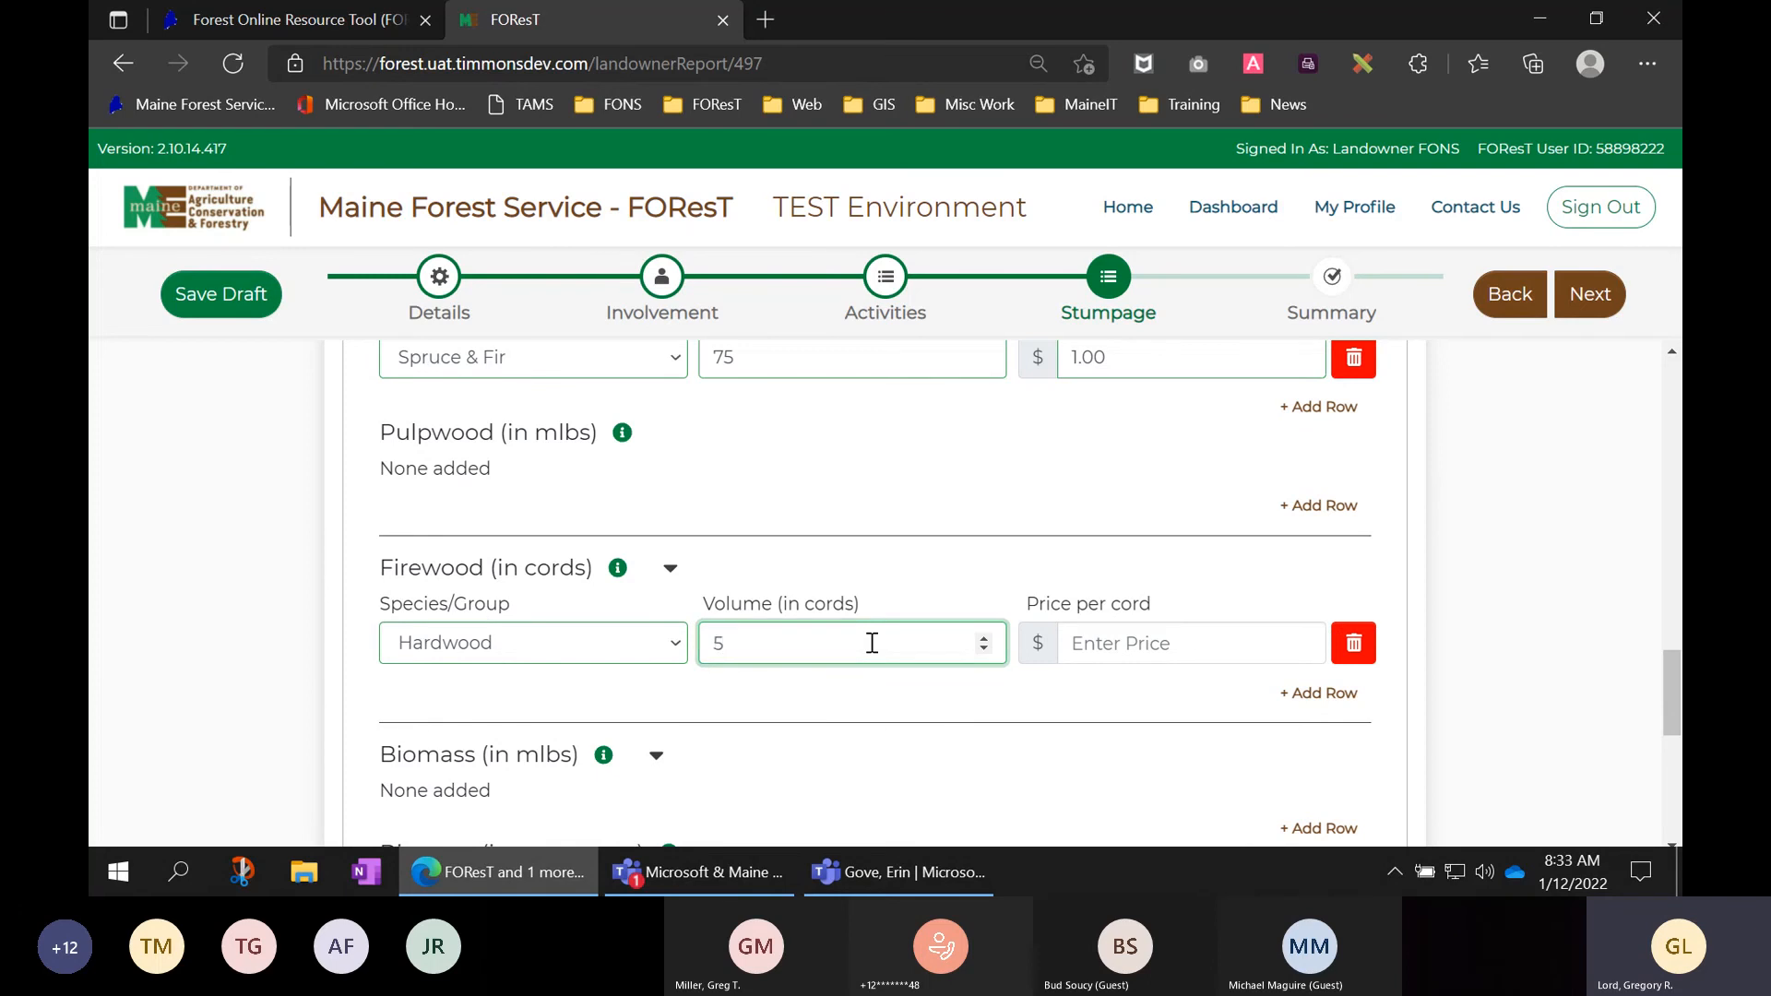
click(1095, 640)
text(30)
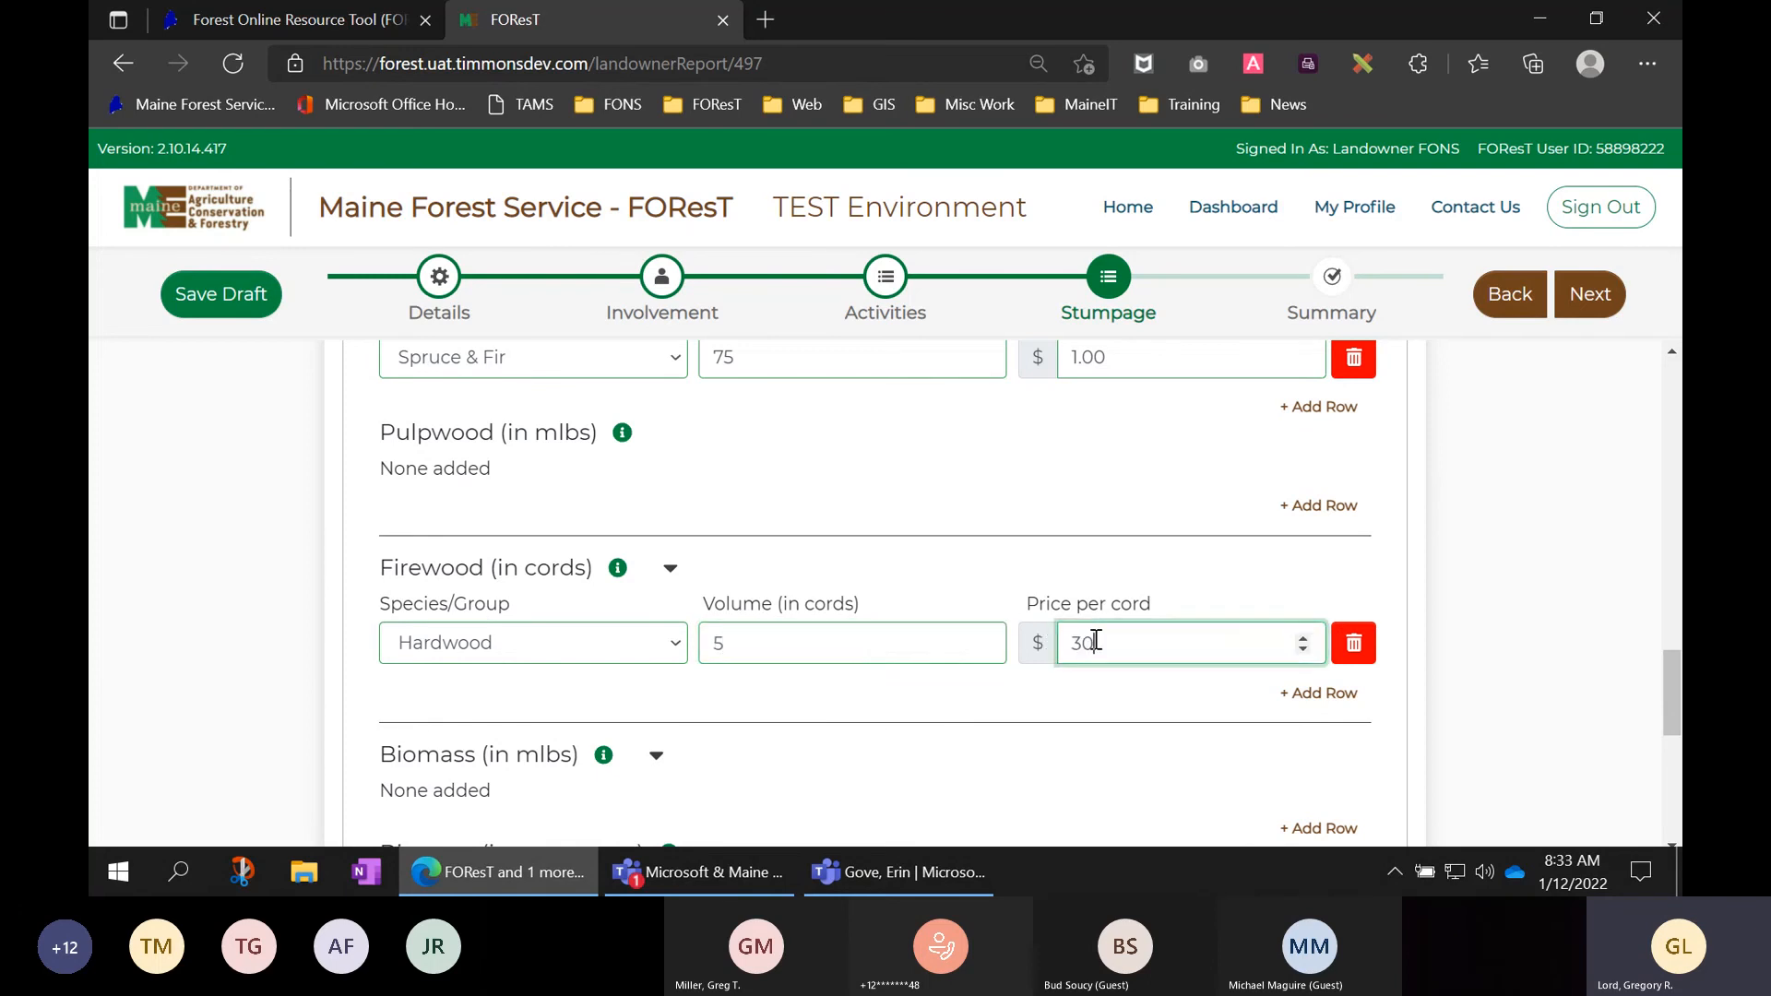
click(1160, 693)
scroll(1153, 701, down, 2)
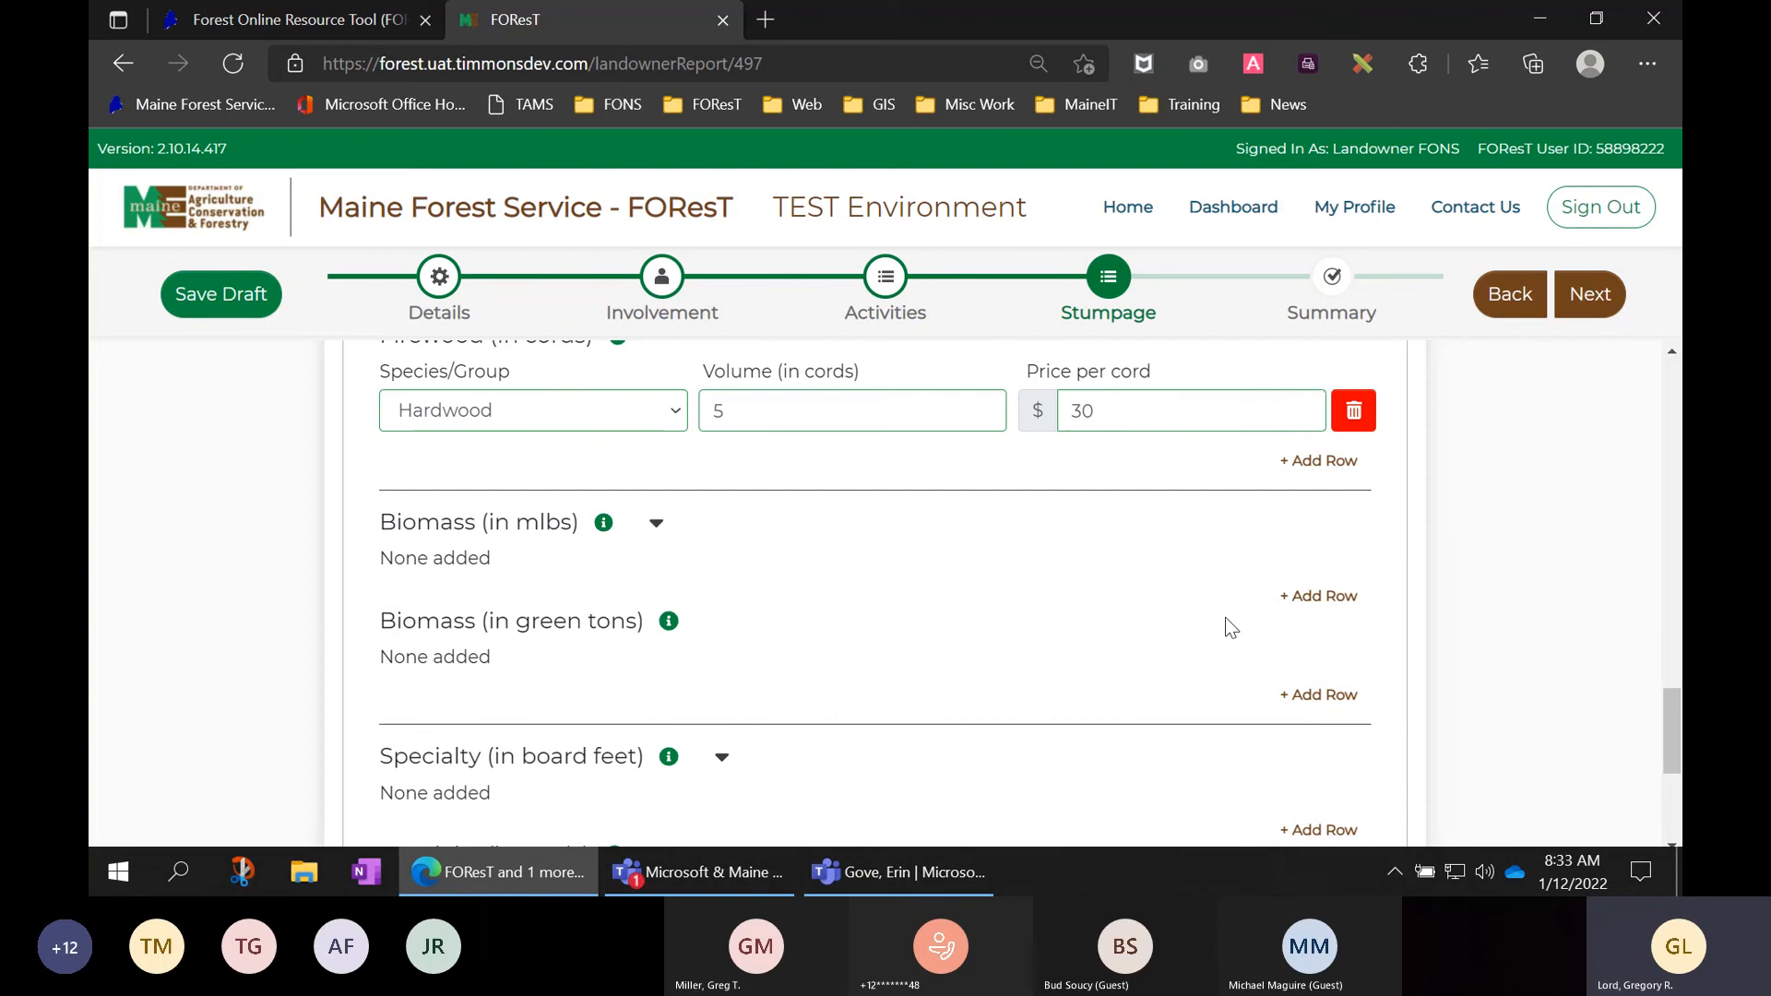
- Add a Biomass row set to Hardwood, reselecting the species, with 5 green tons volume
click(1345, 698)
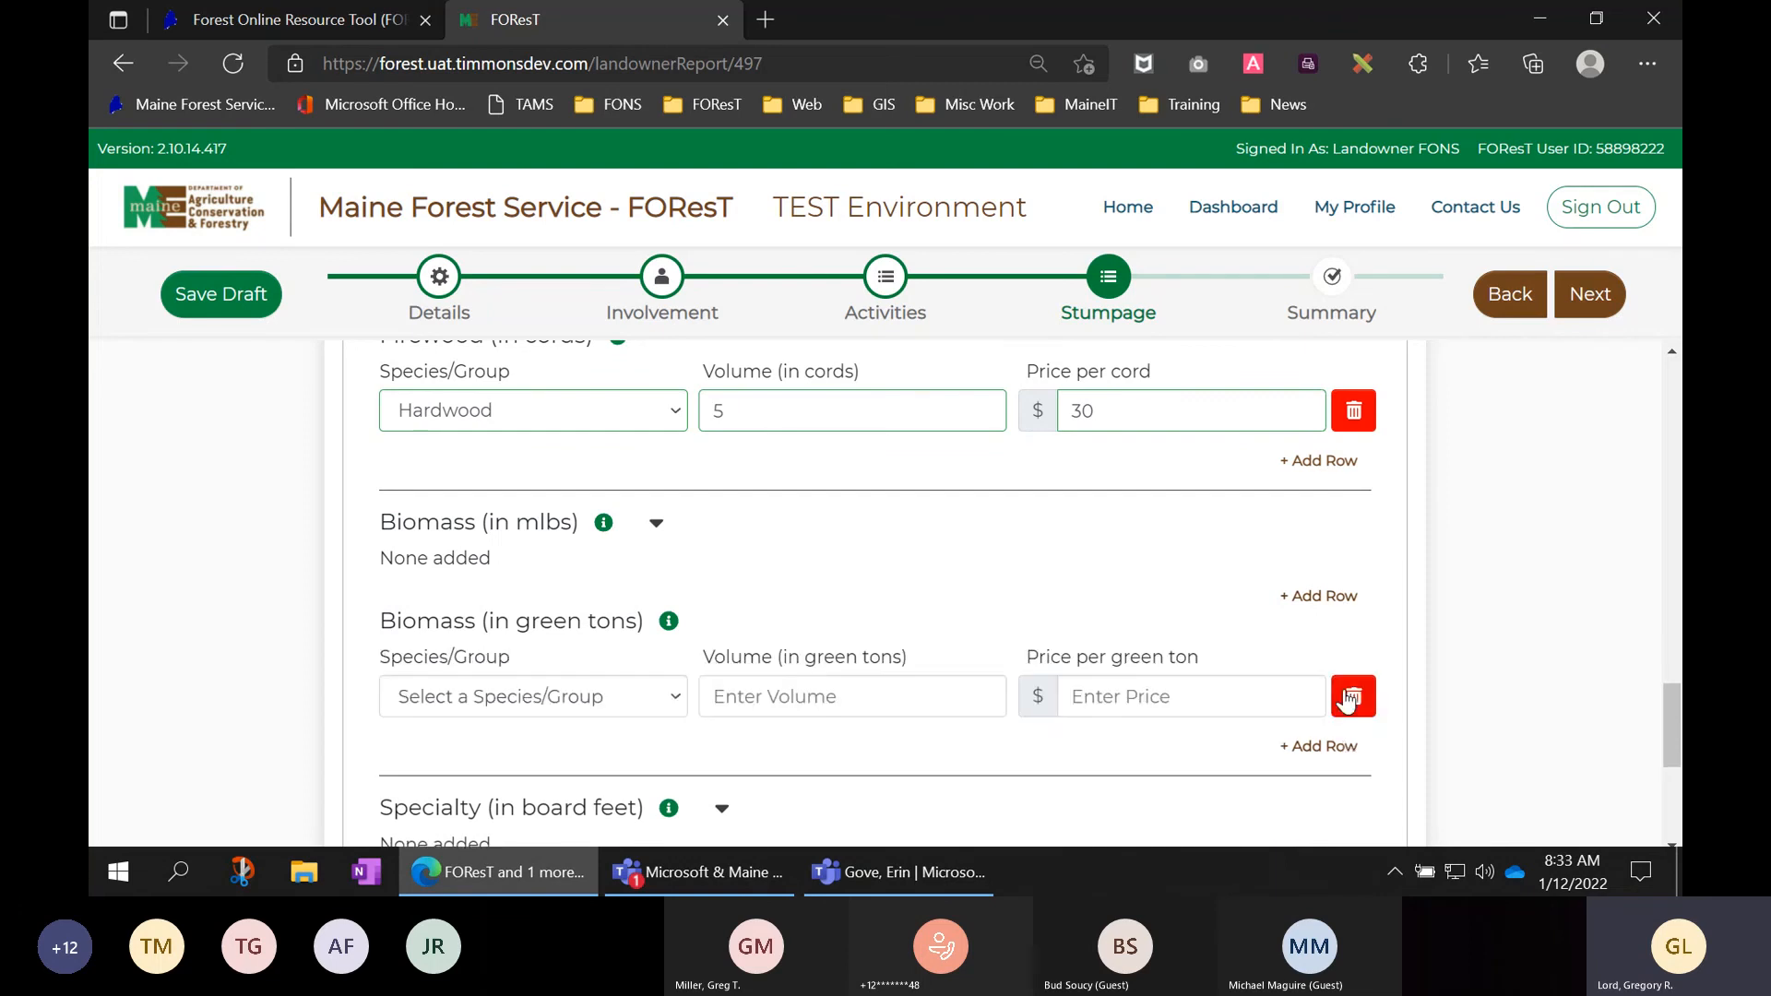
click(654, 703)
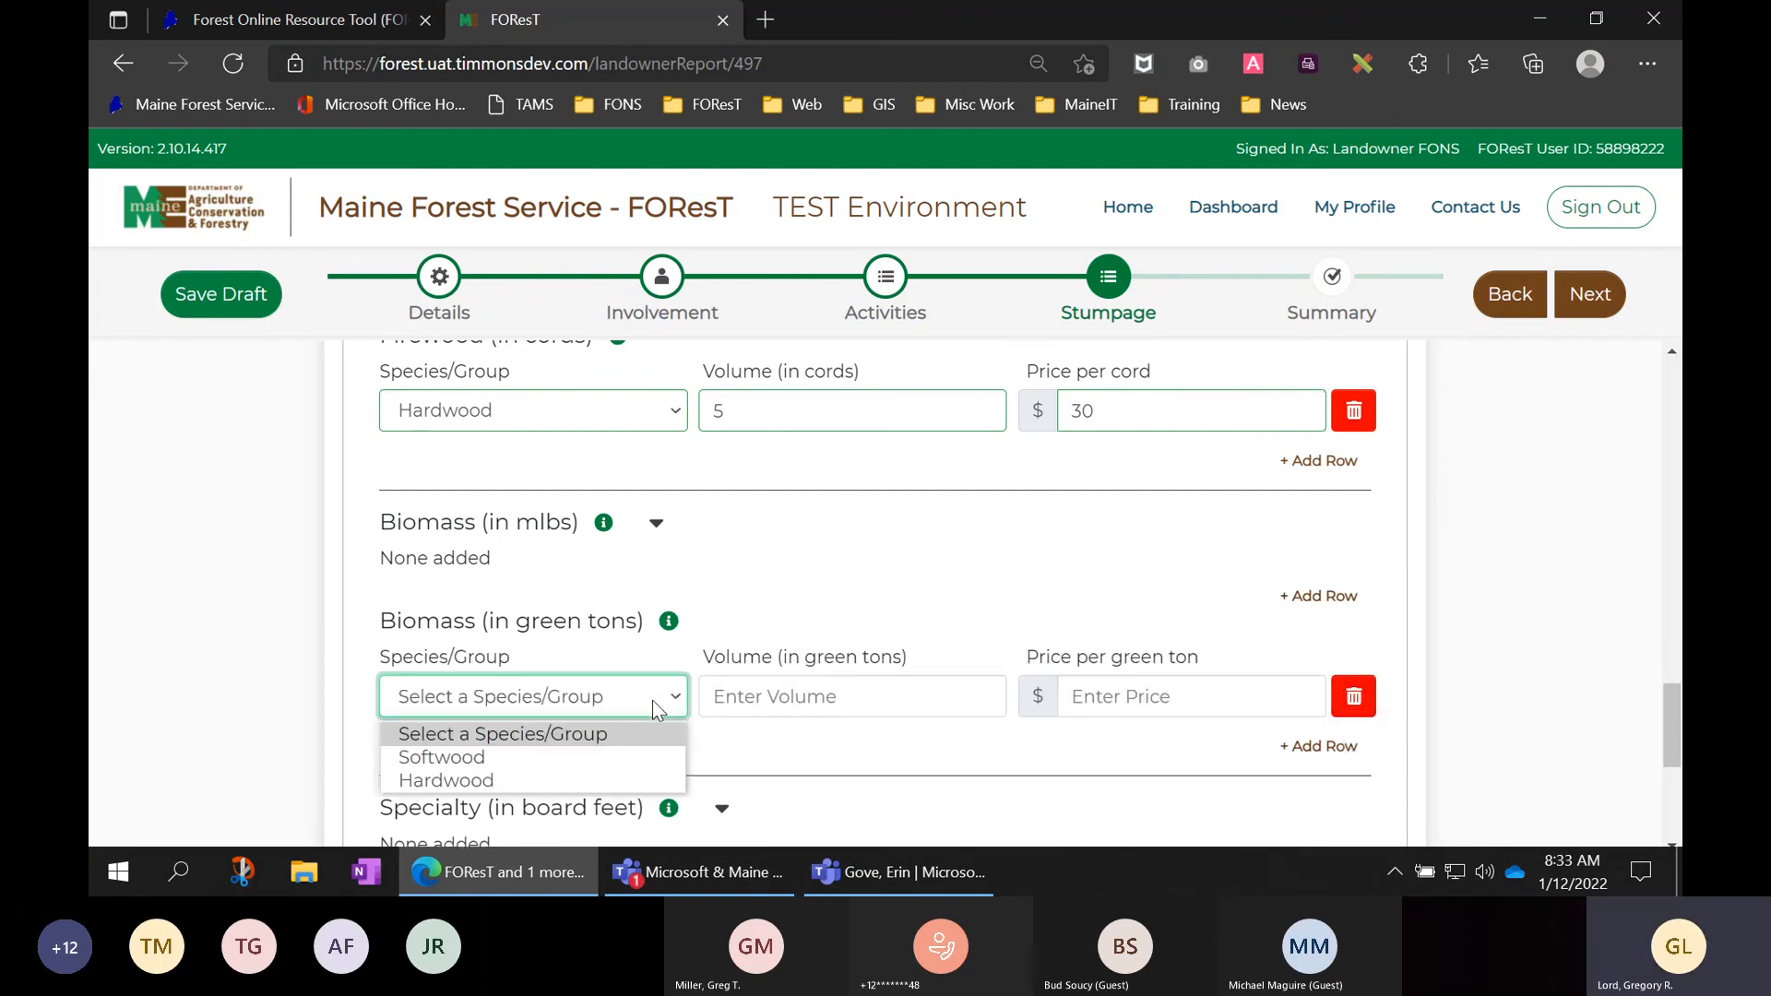
click(456, 783)
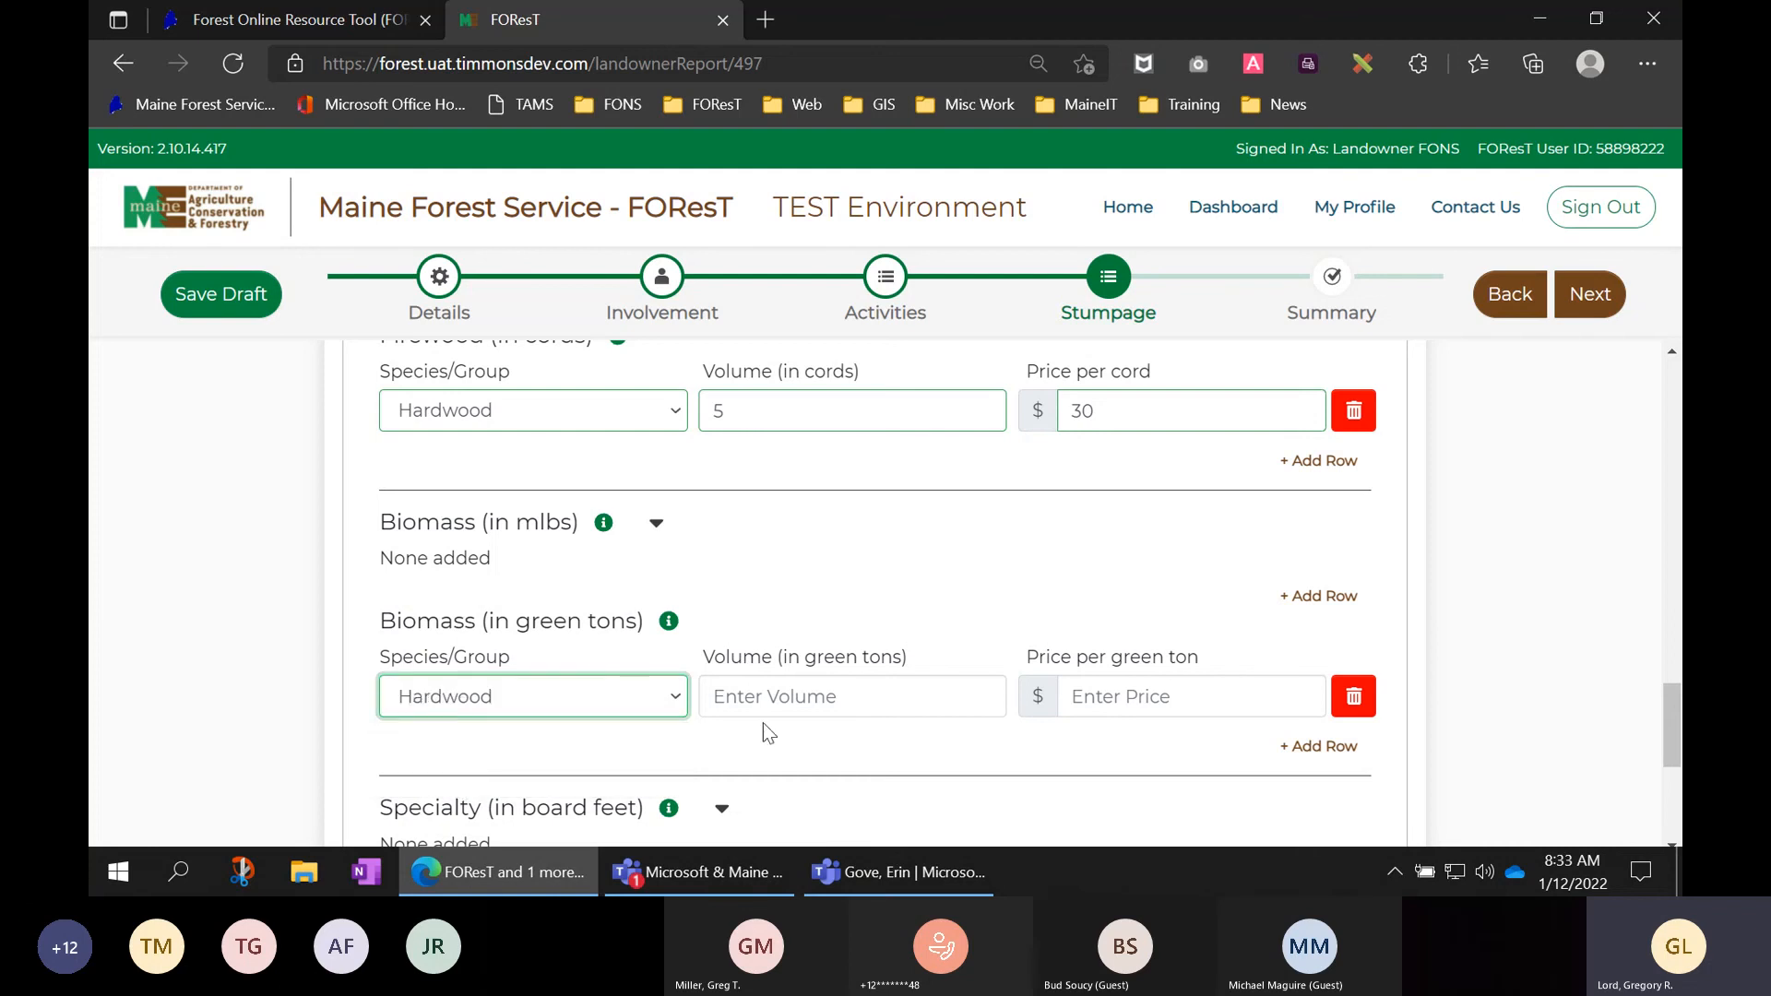
click(778, 697)
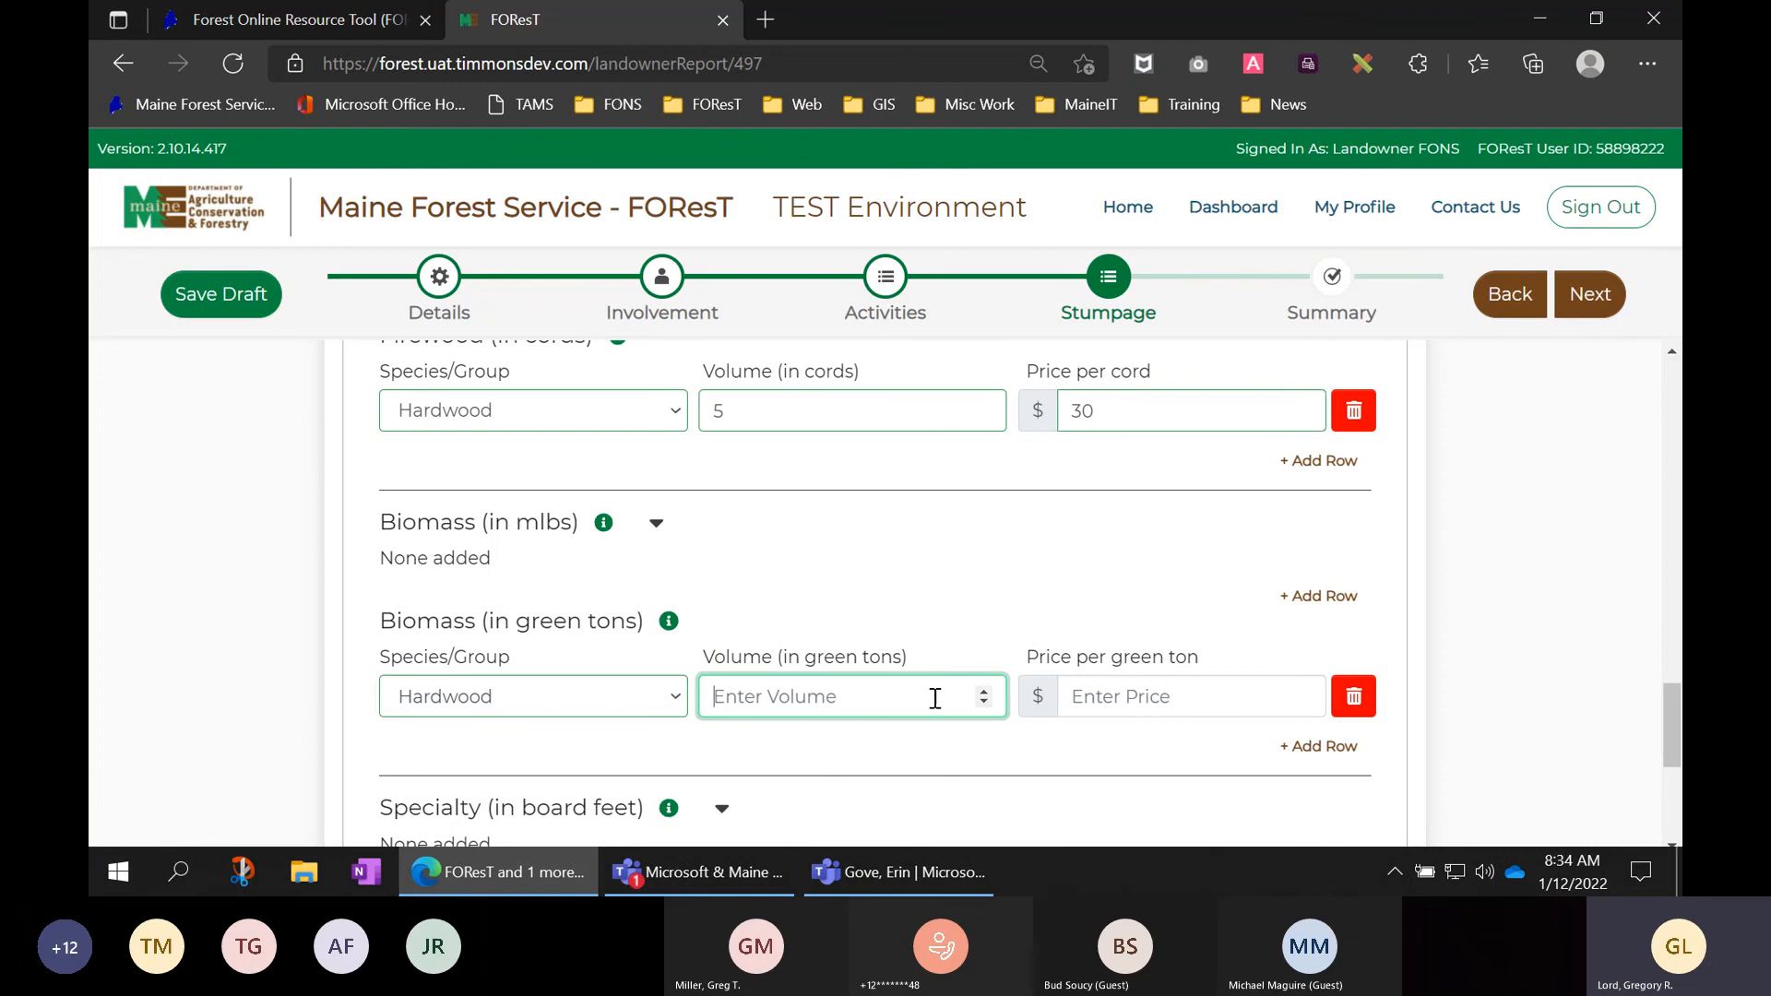
click(612, 694)
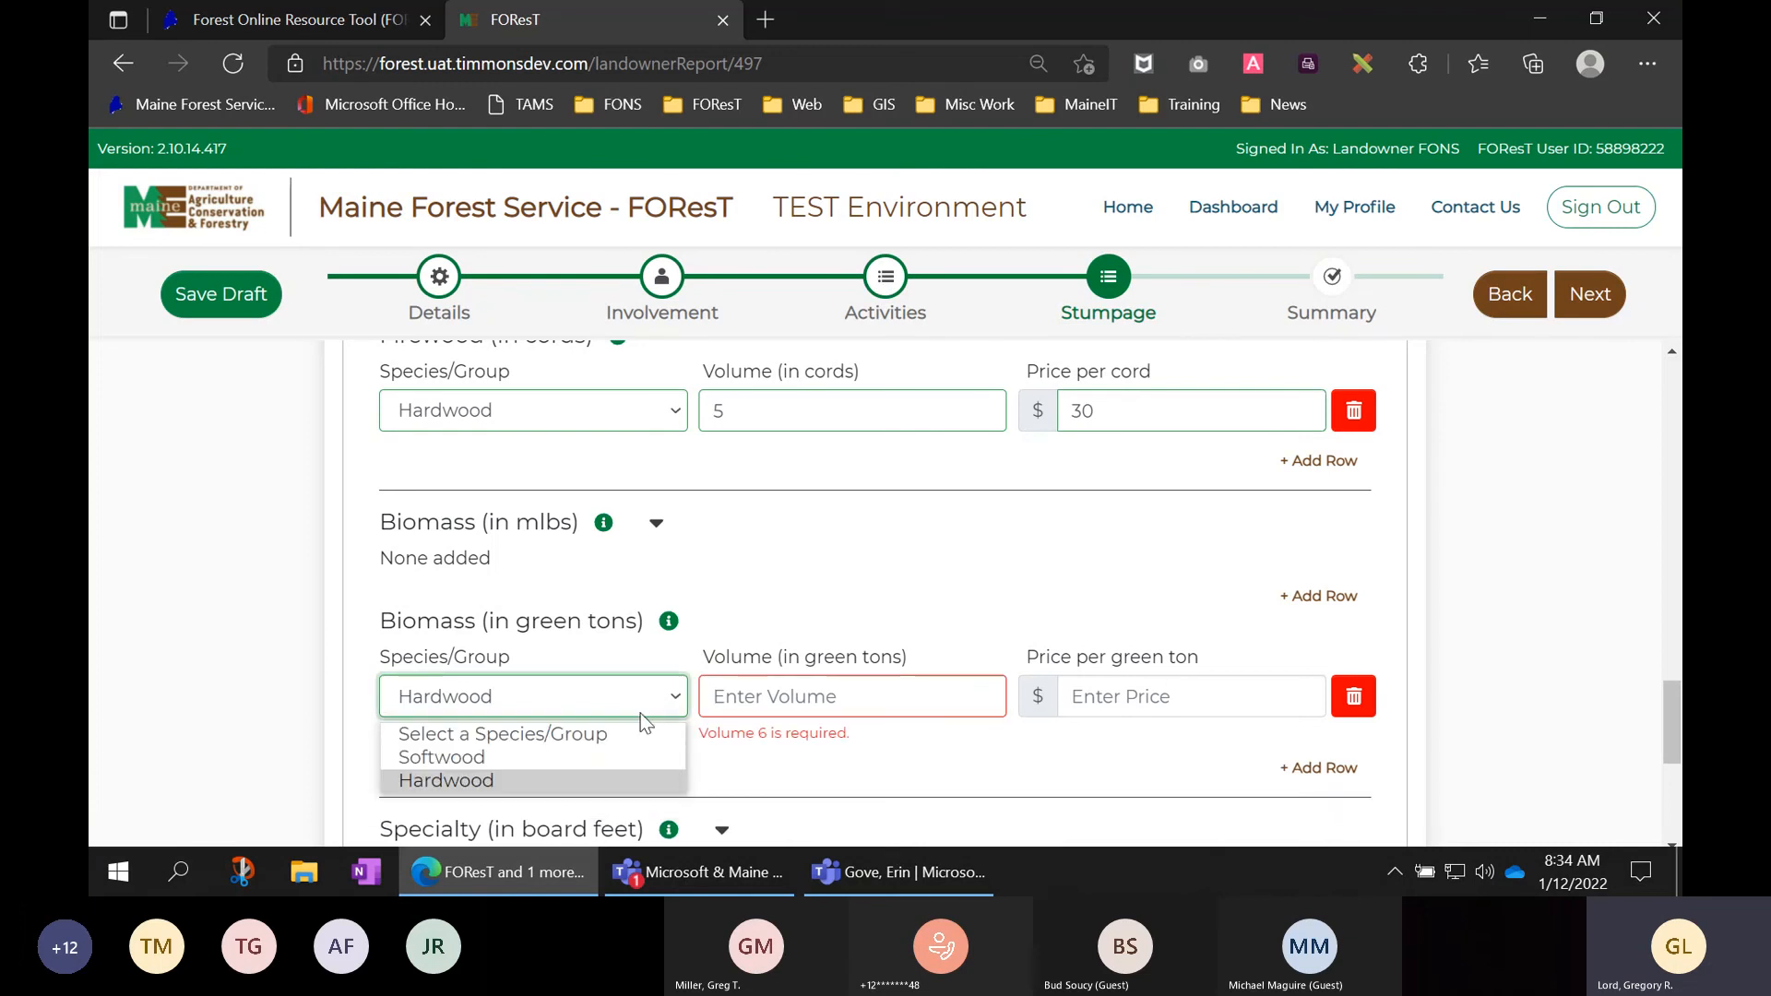
click(602, 781)
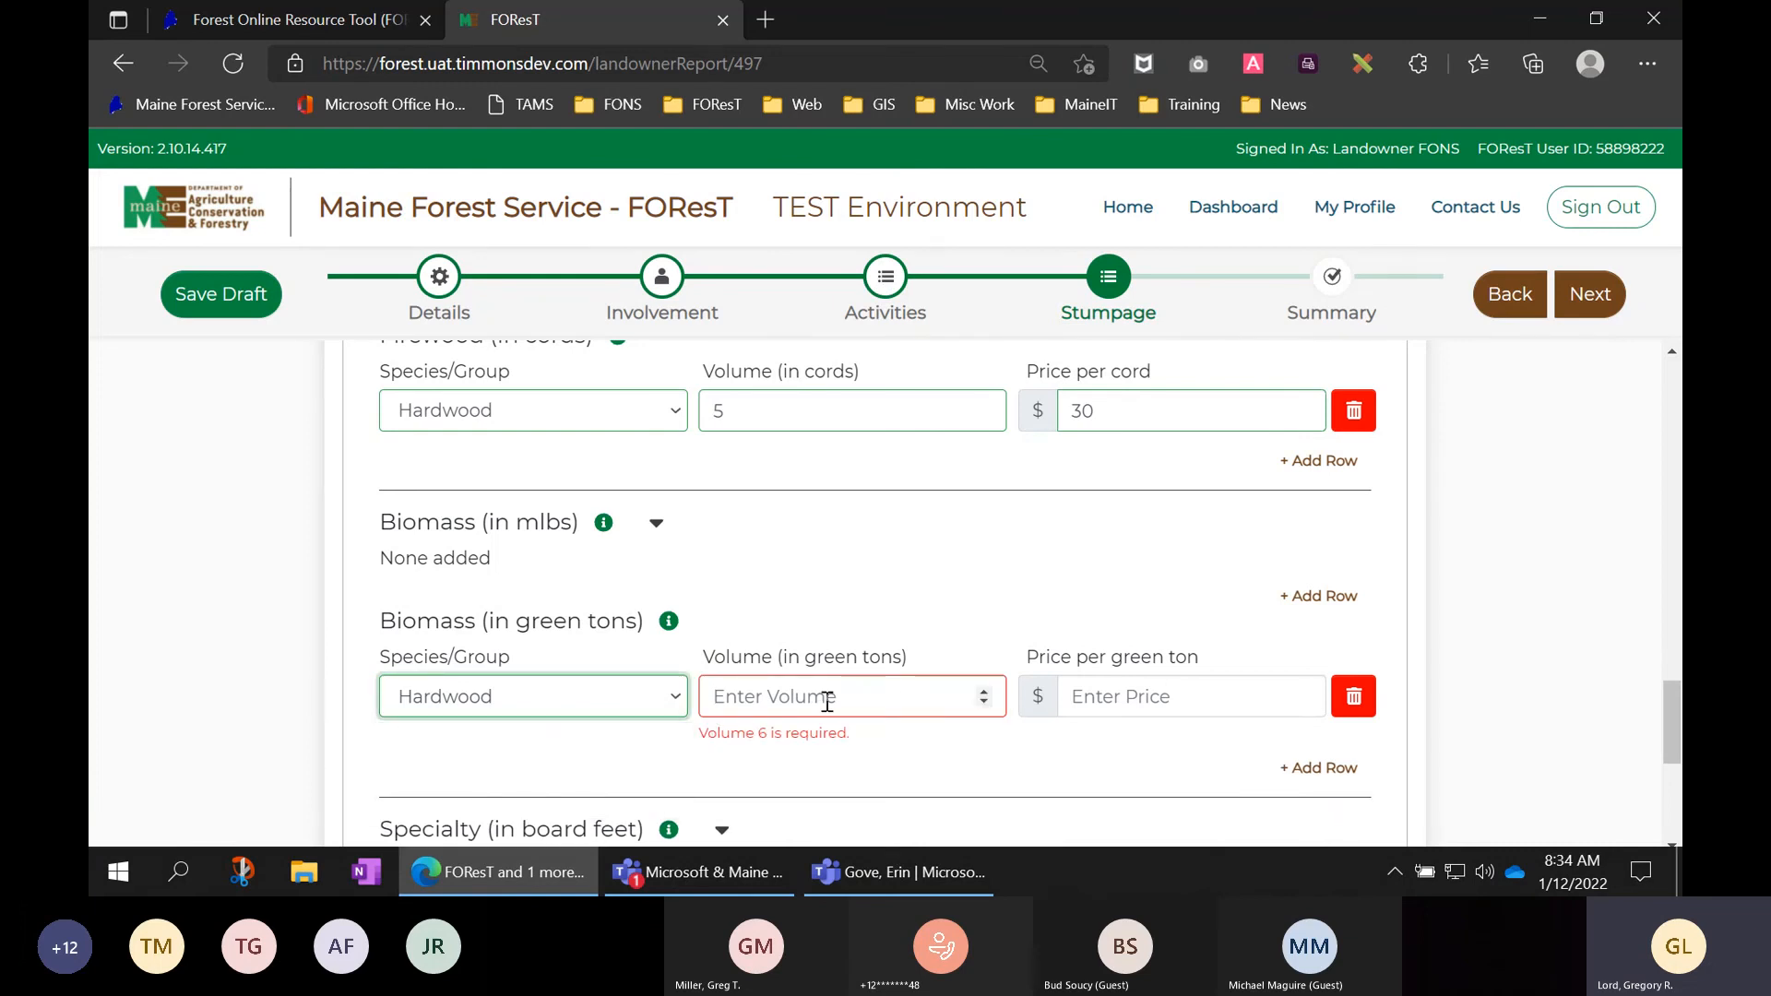
click(827, 701)
text(5)
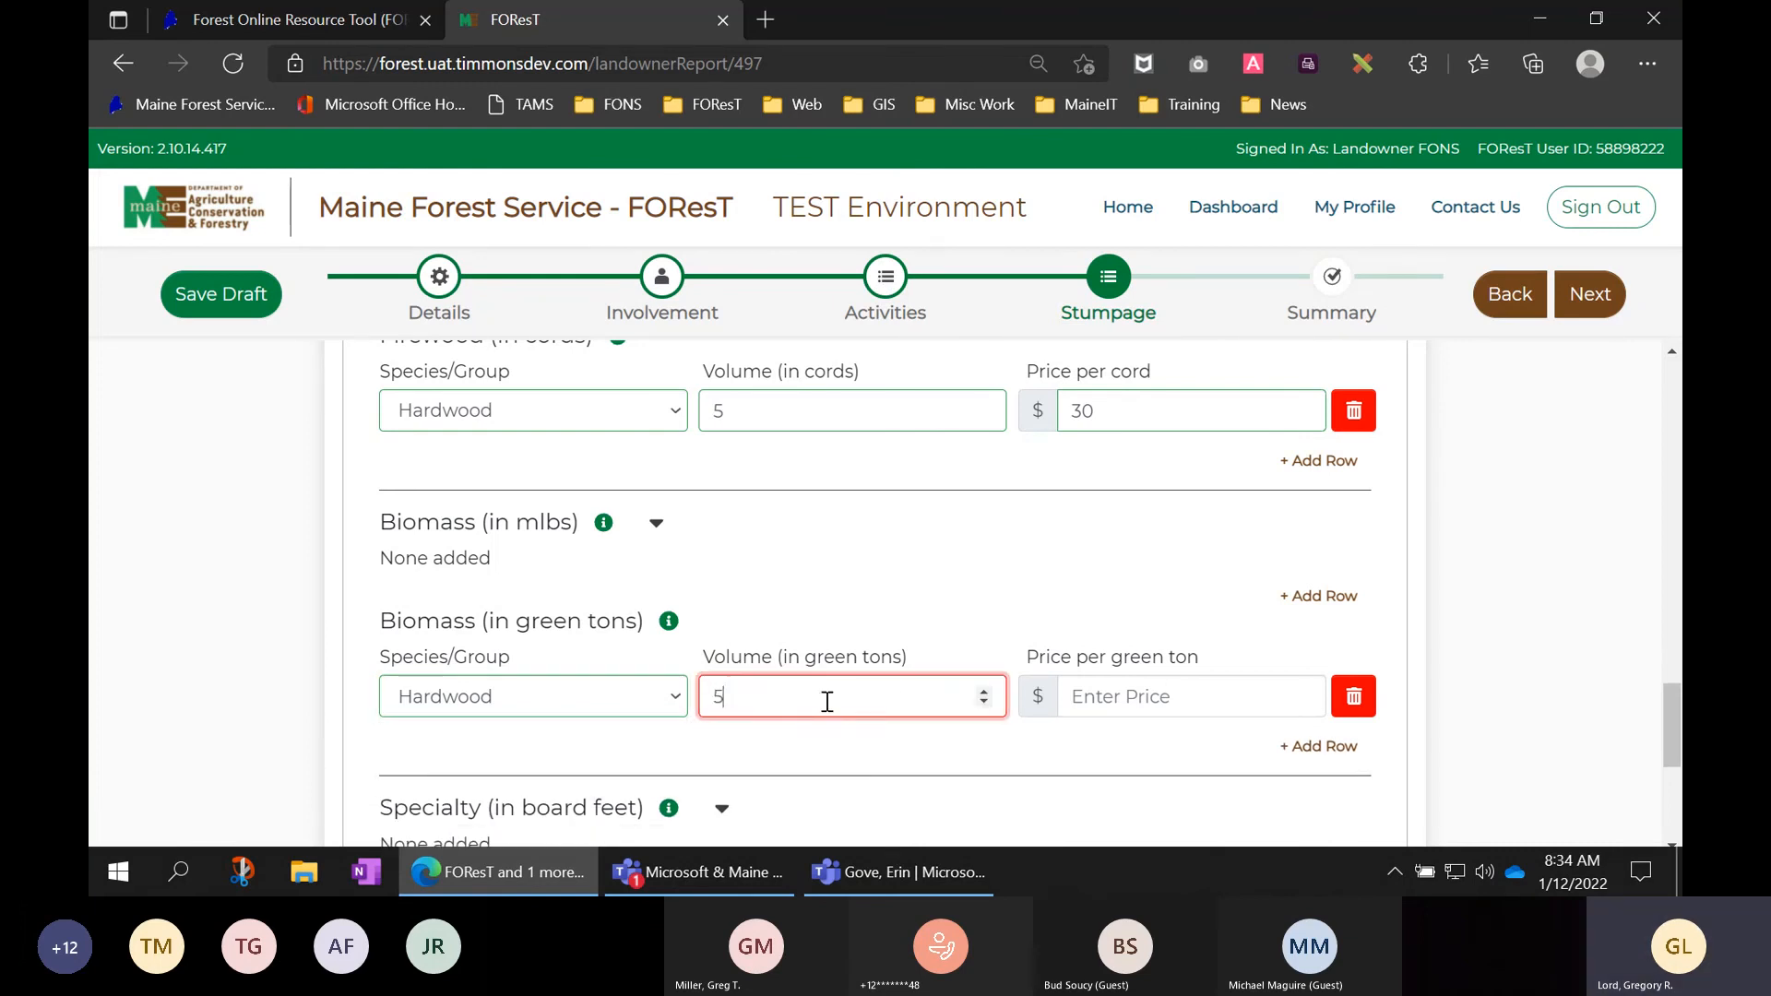
click(1152, 708)
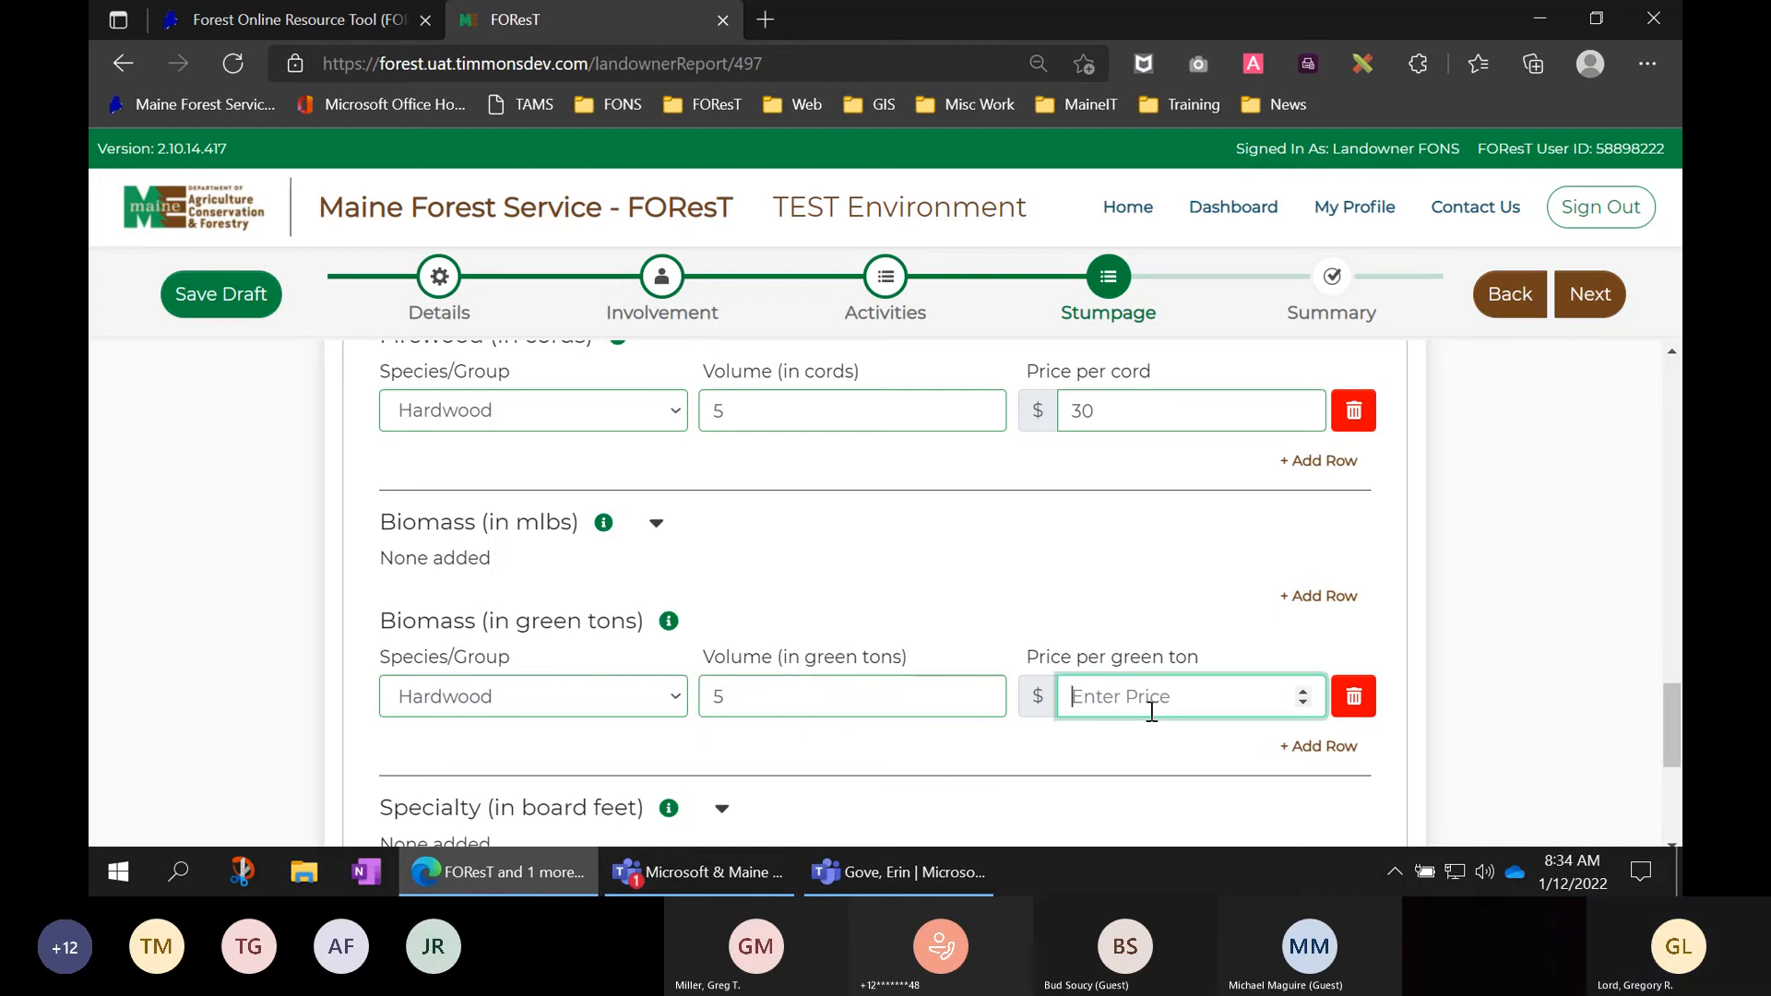
- Enter the Hardwood biomass price, fixing .50 to 0.50 per green ton after the format error
text(.5)
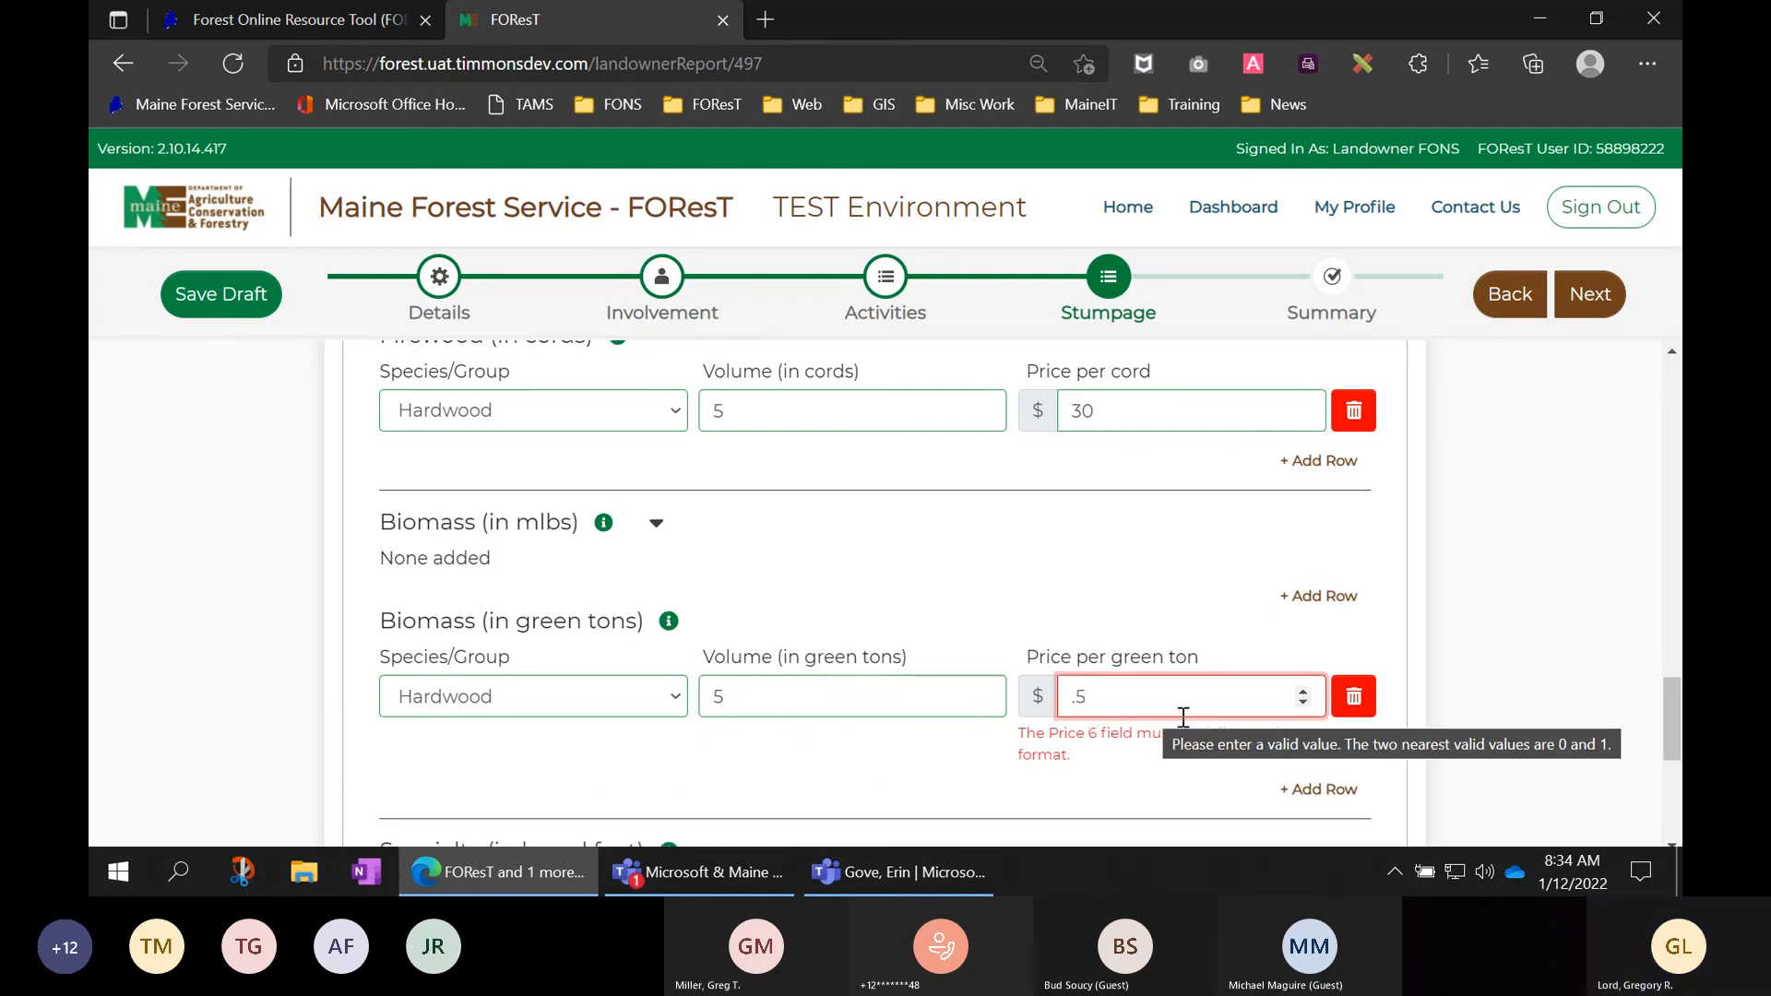
text(0)
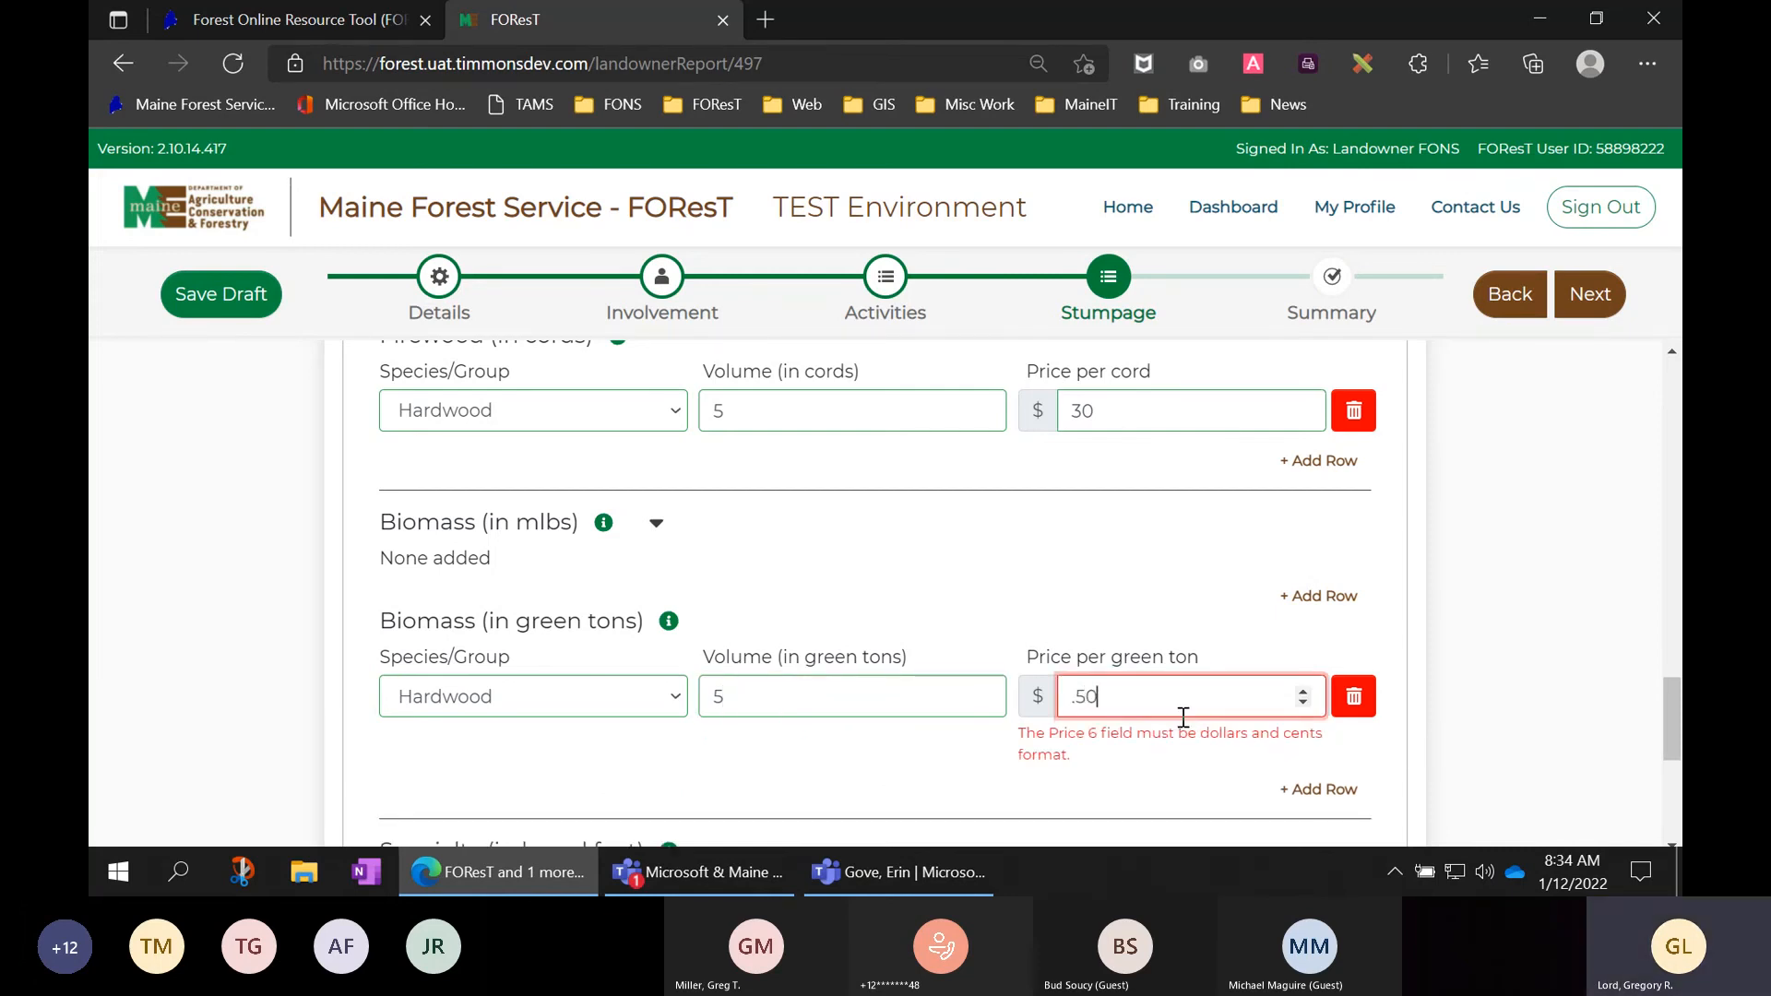
click(1513, 716)
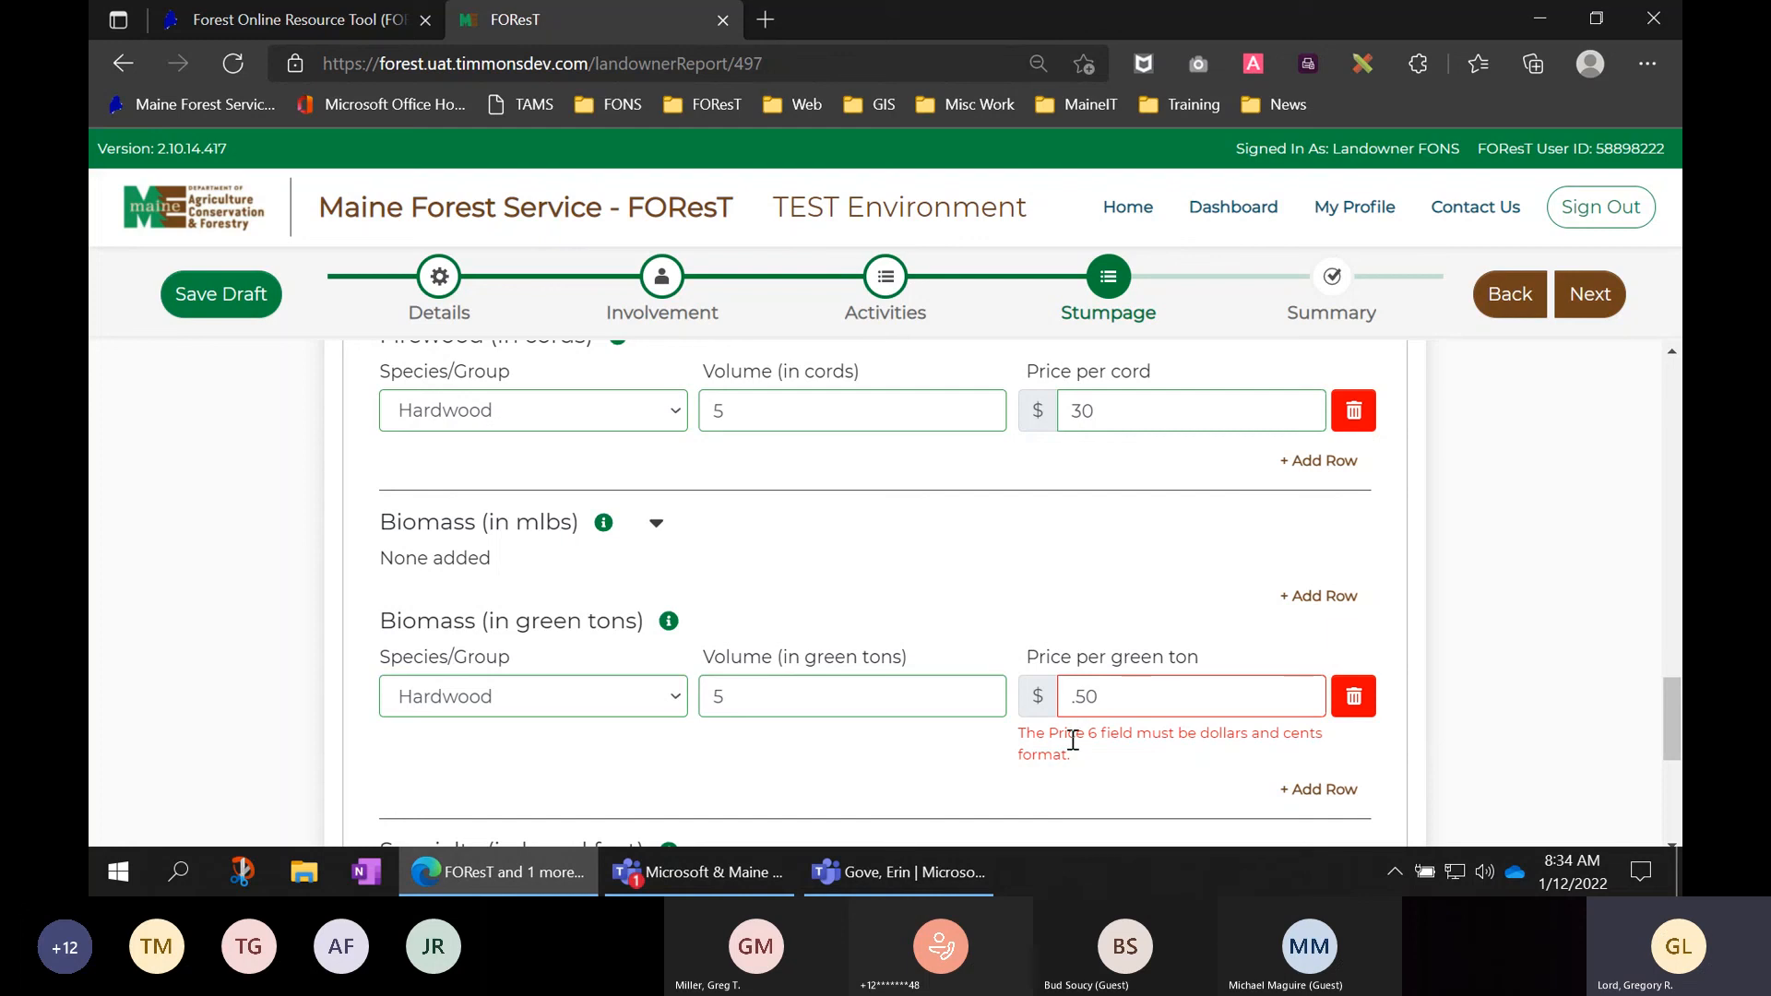
drag(1068, 755, 1020, 736)
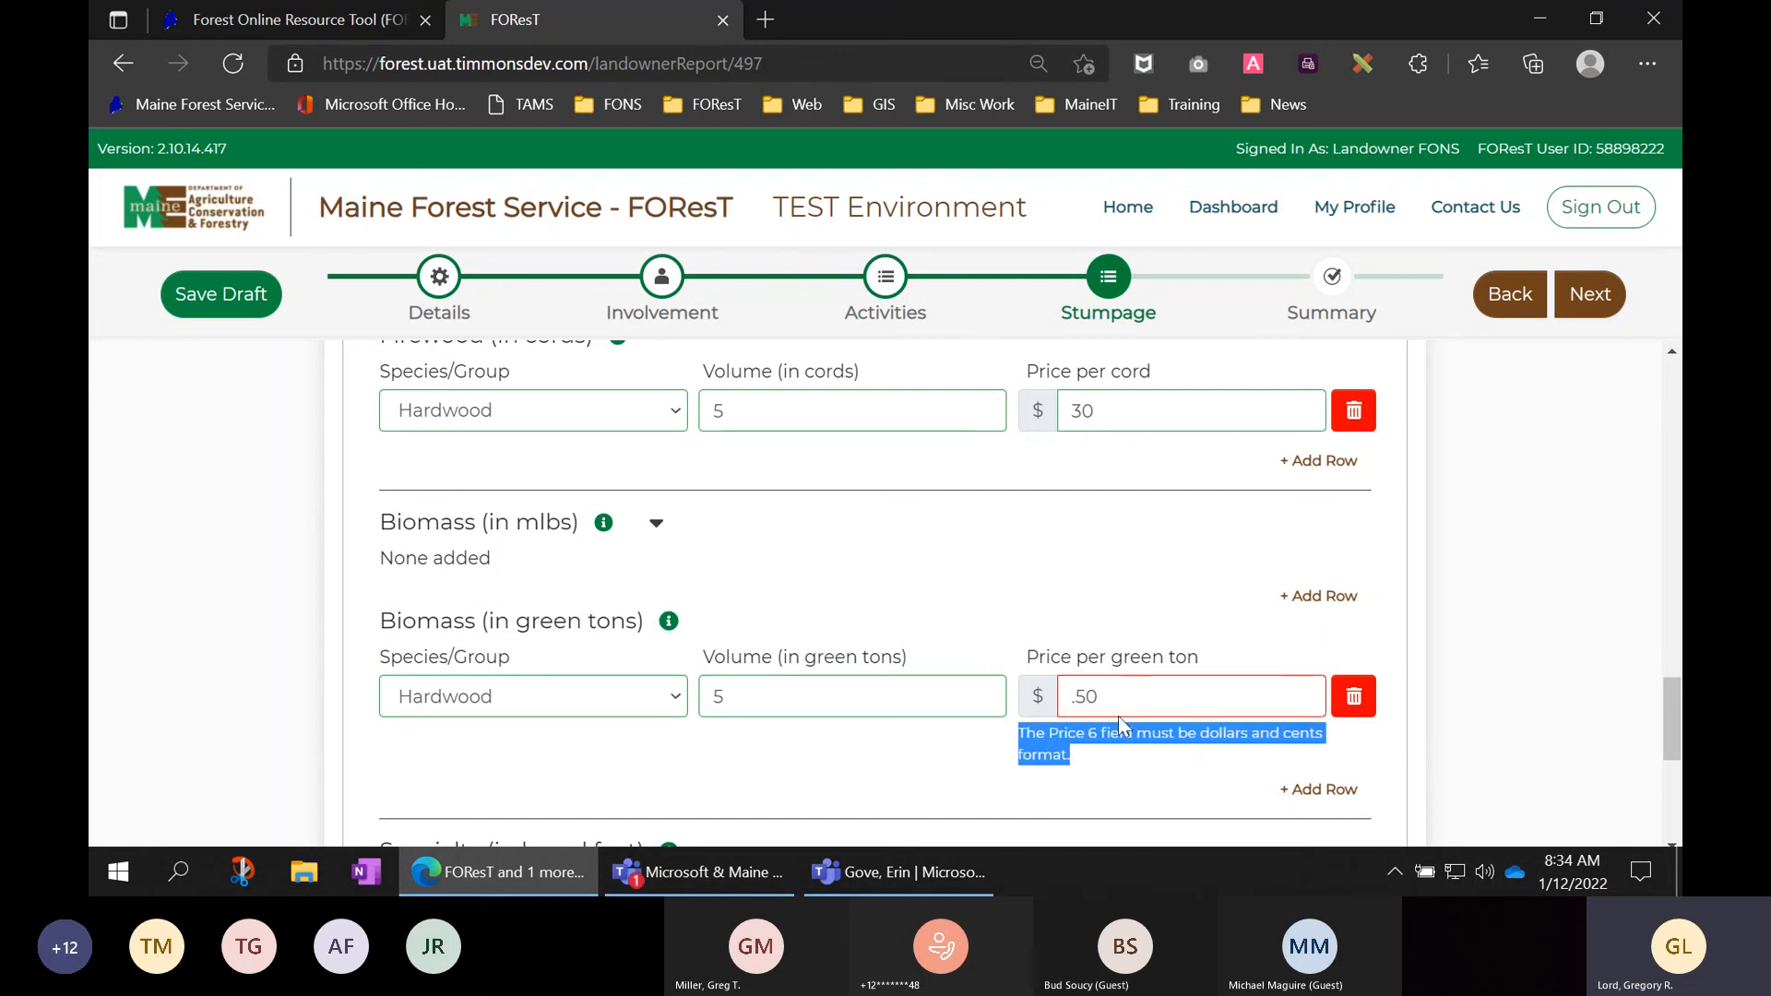
click(1144, 703)
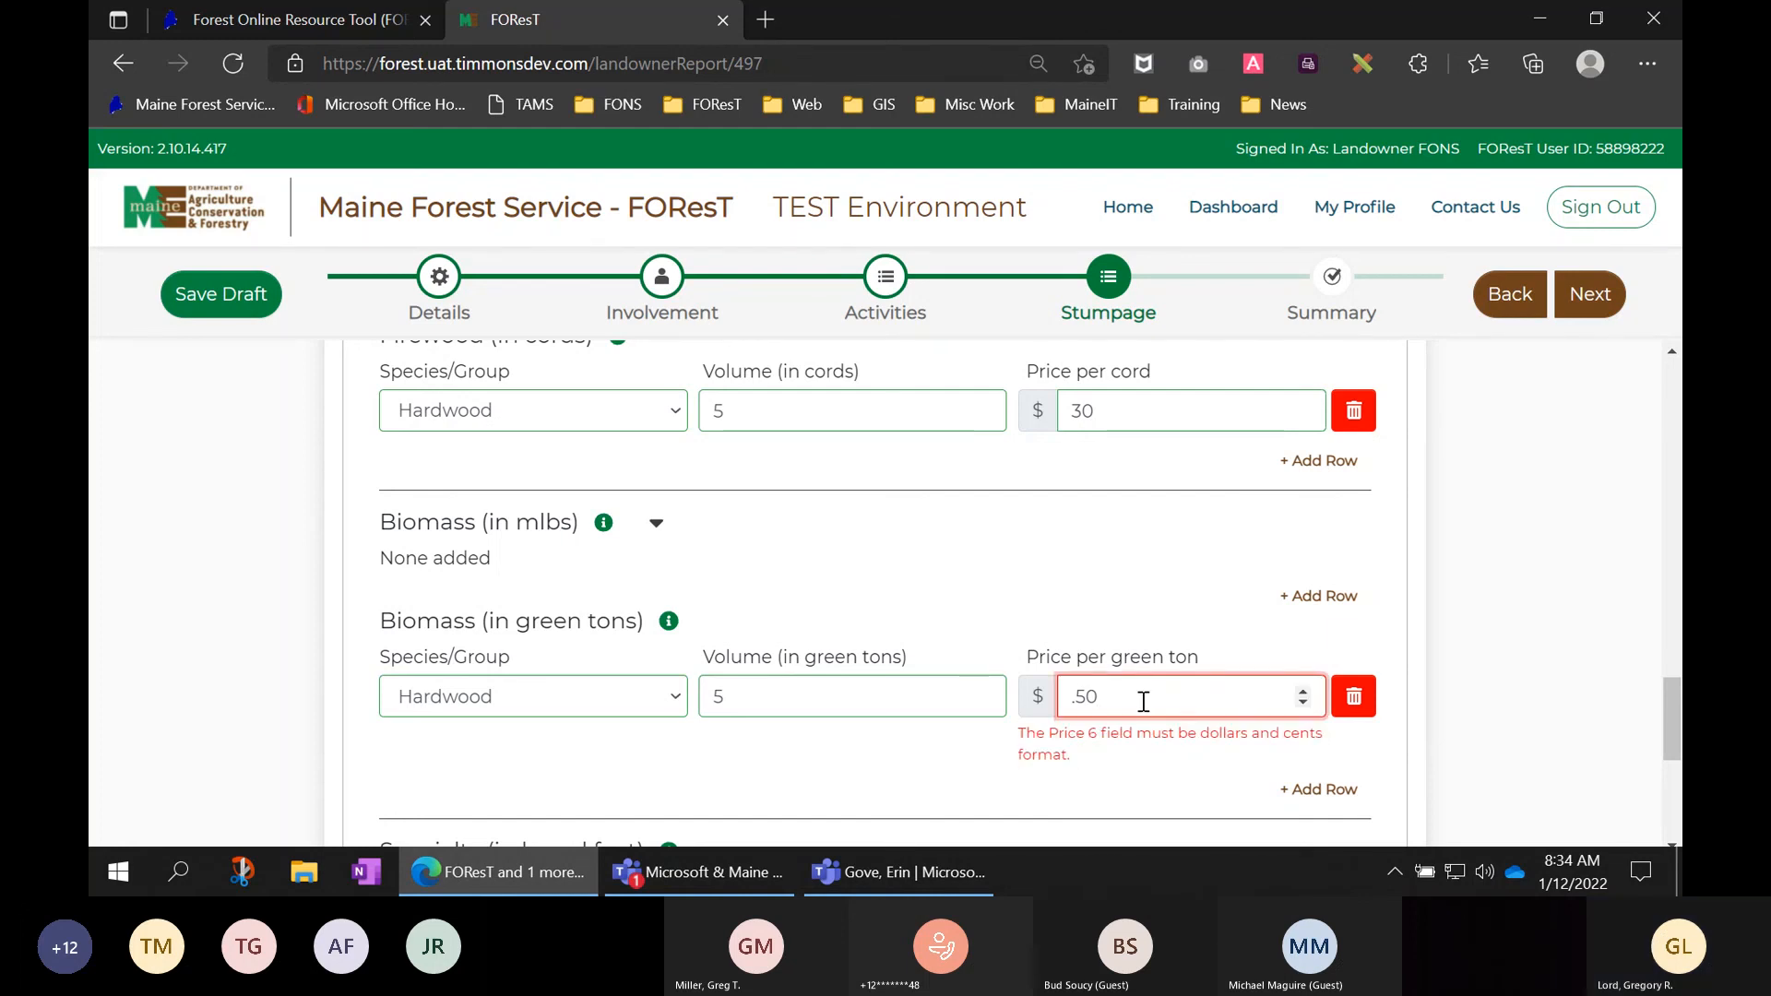
key(Left)
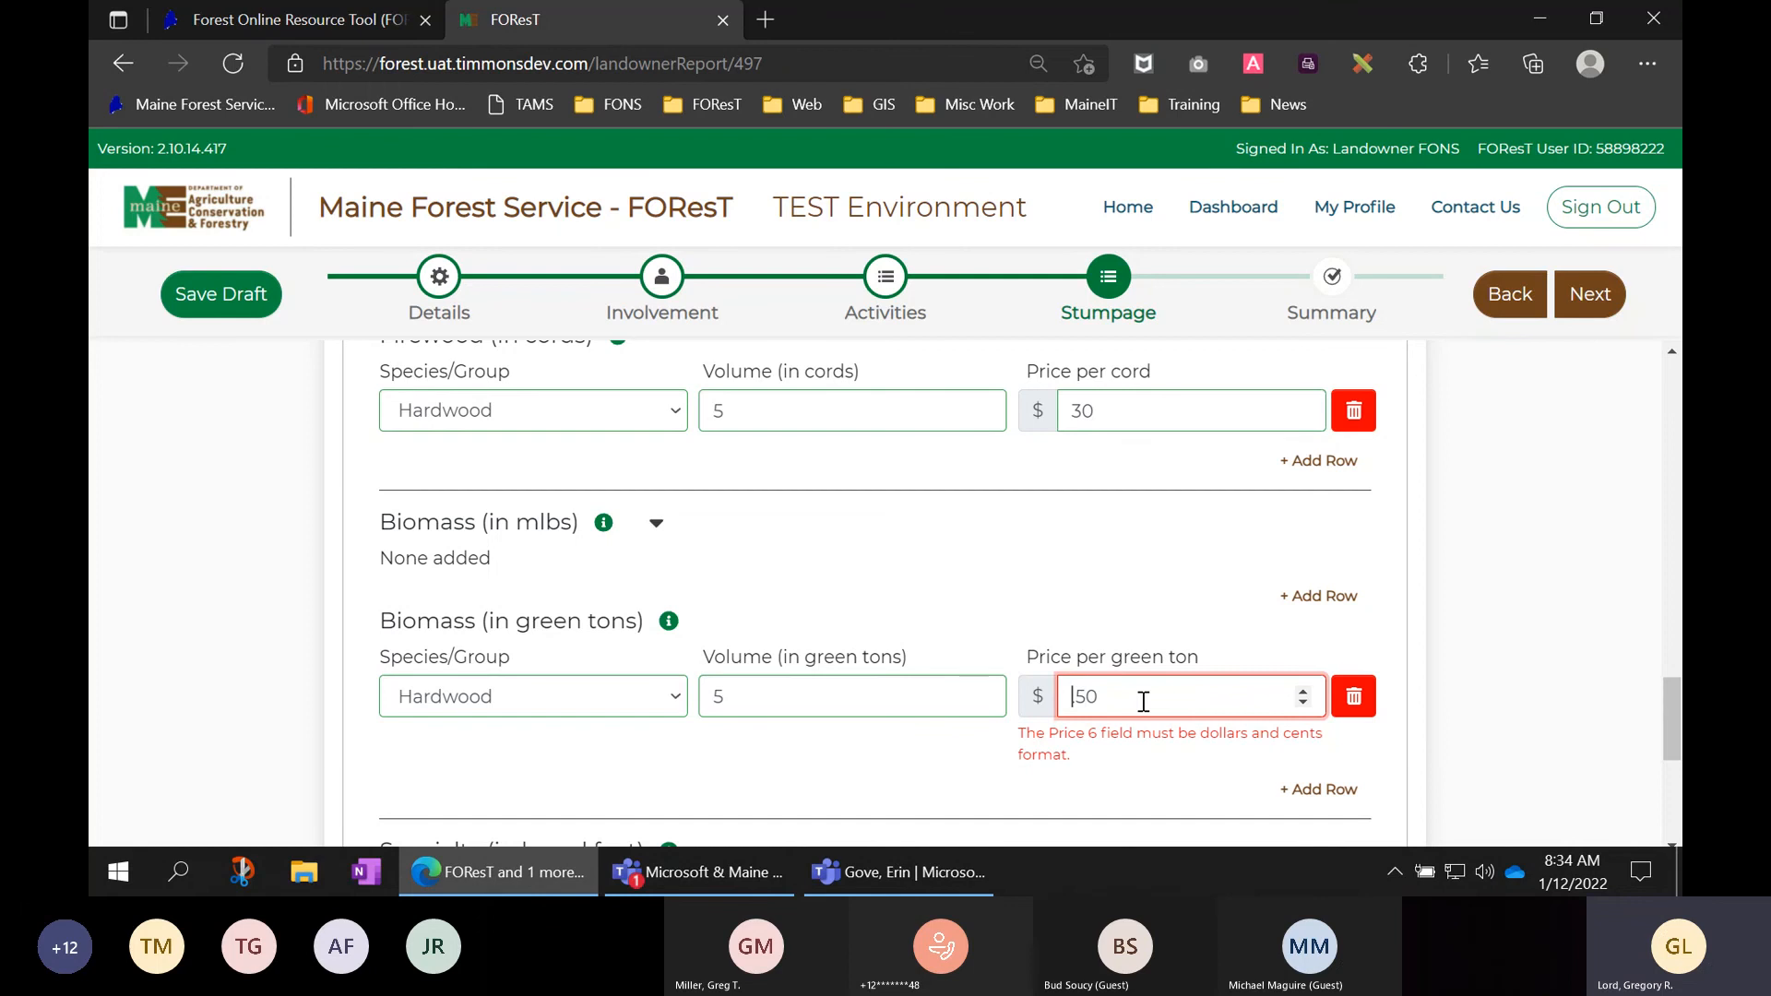
text(0)
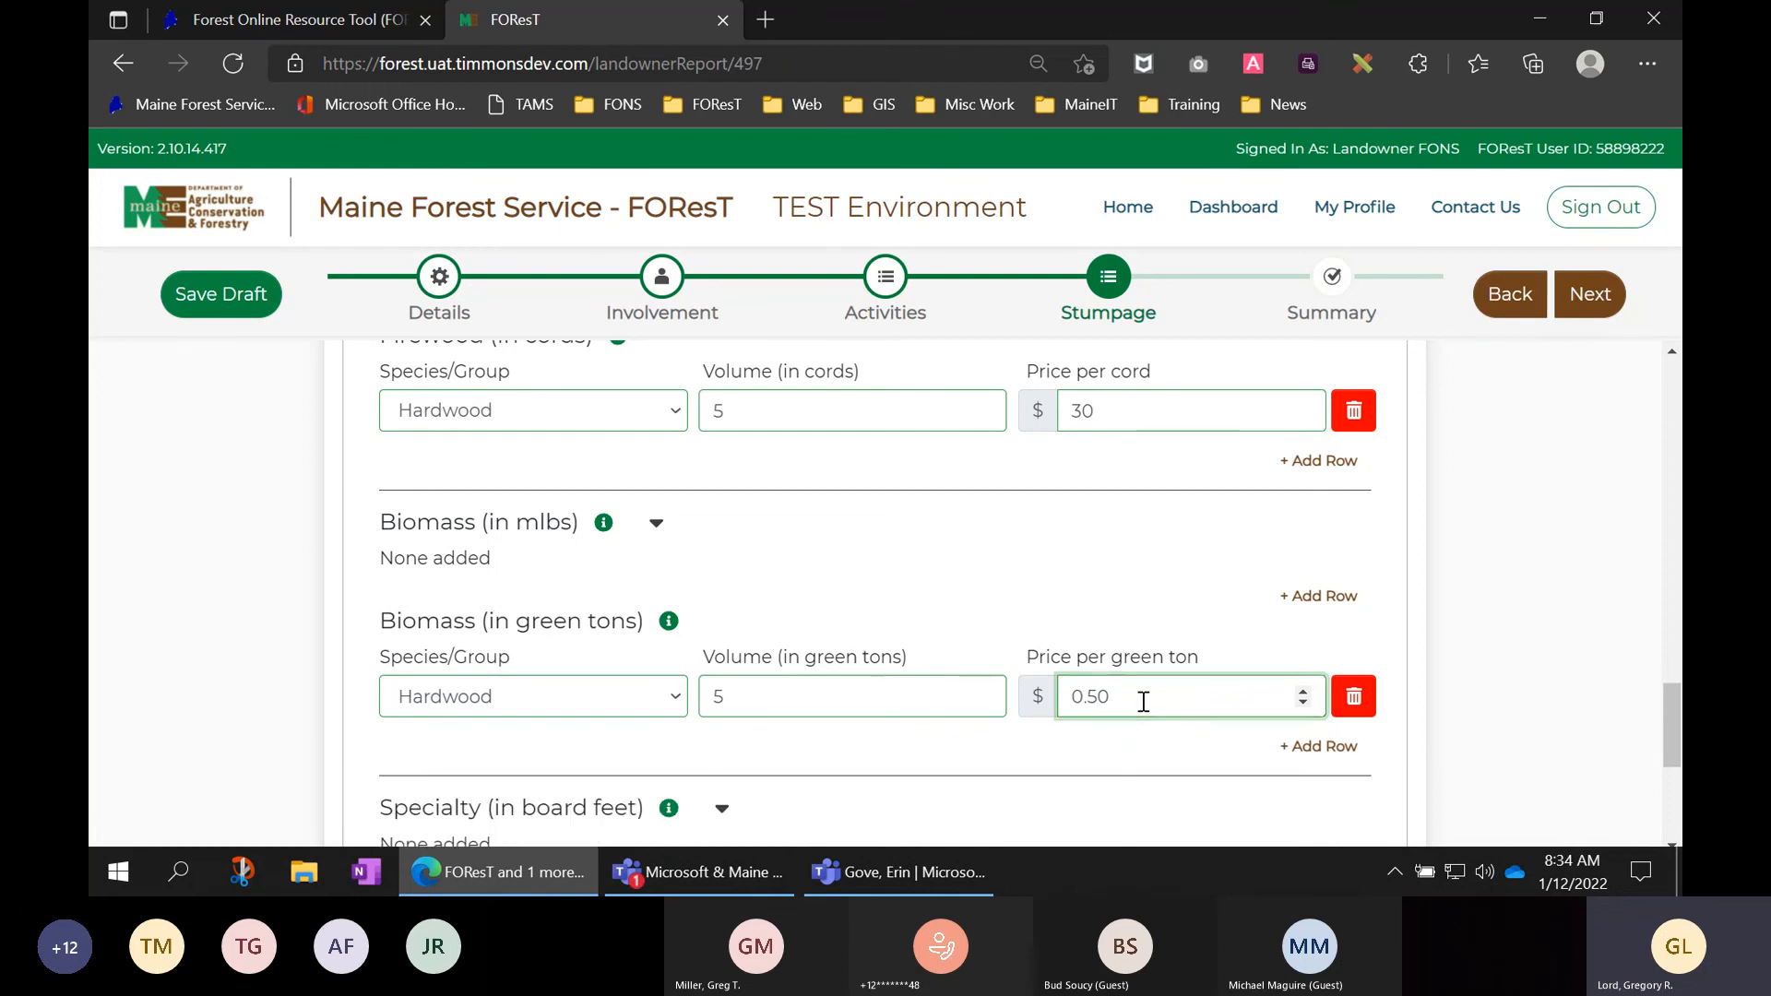
click(1461, 741)
scroll(1461, 740, down, 2)
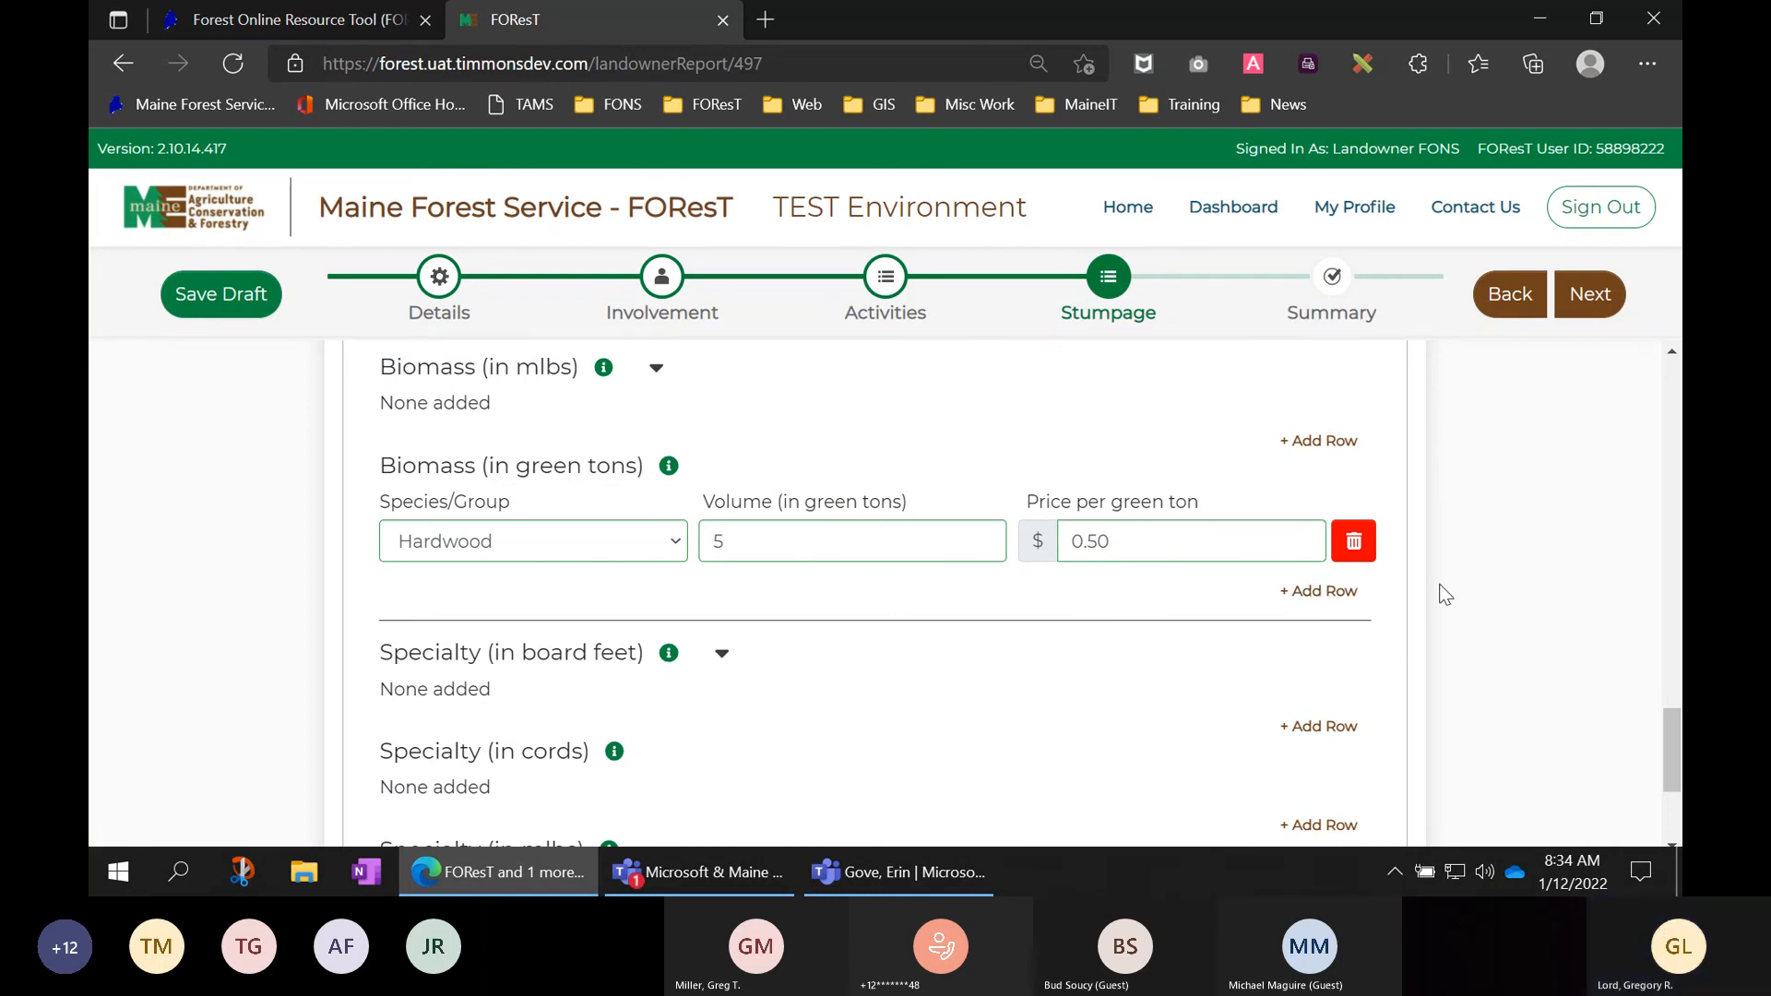
scroll(1444, 596, down, 2)
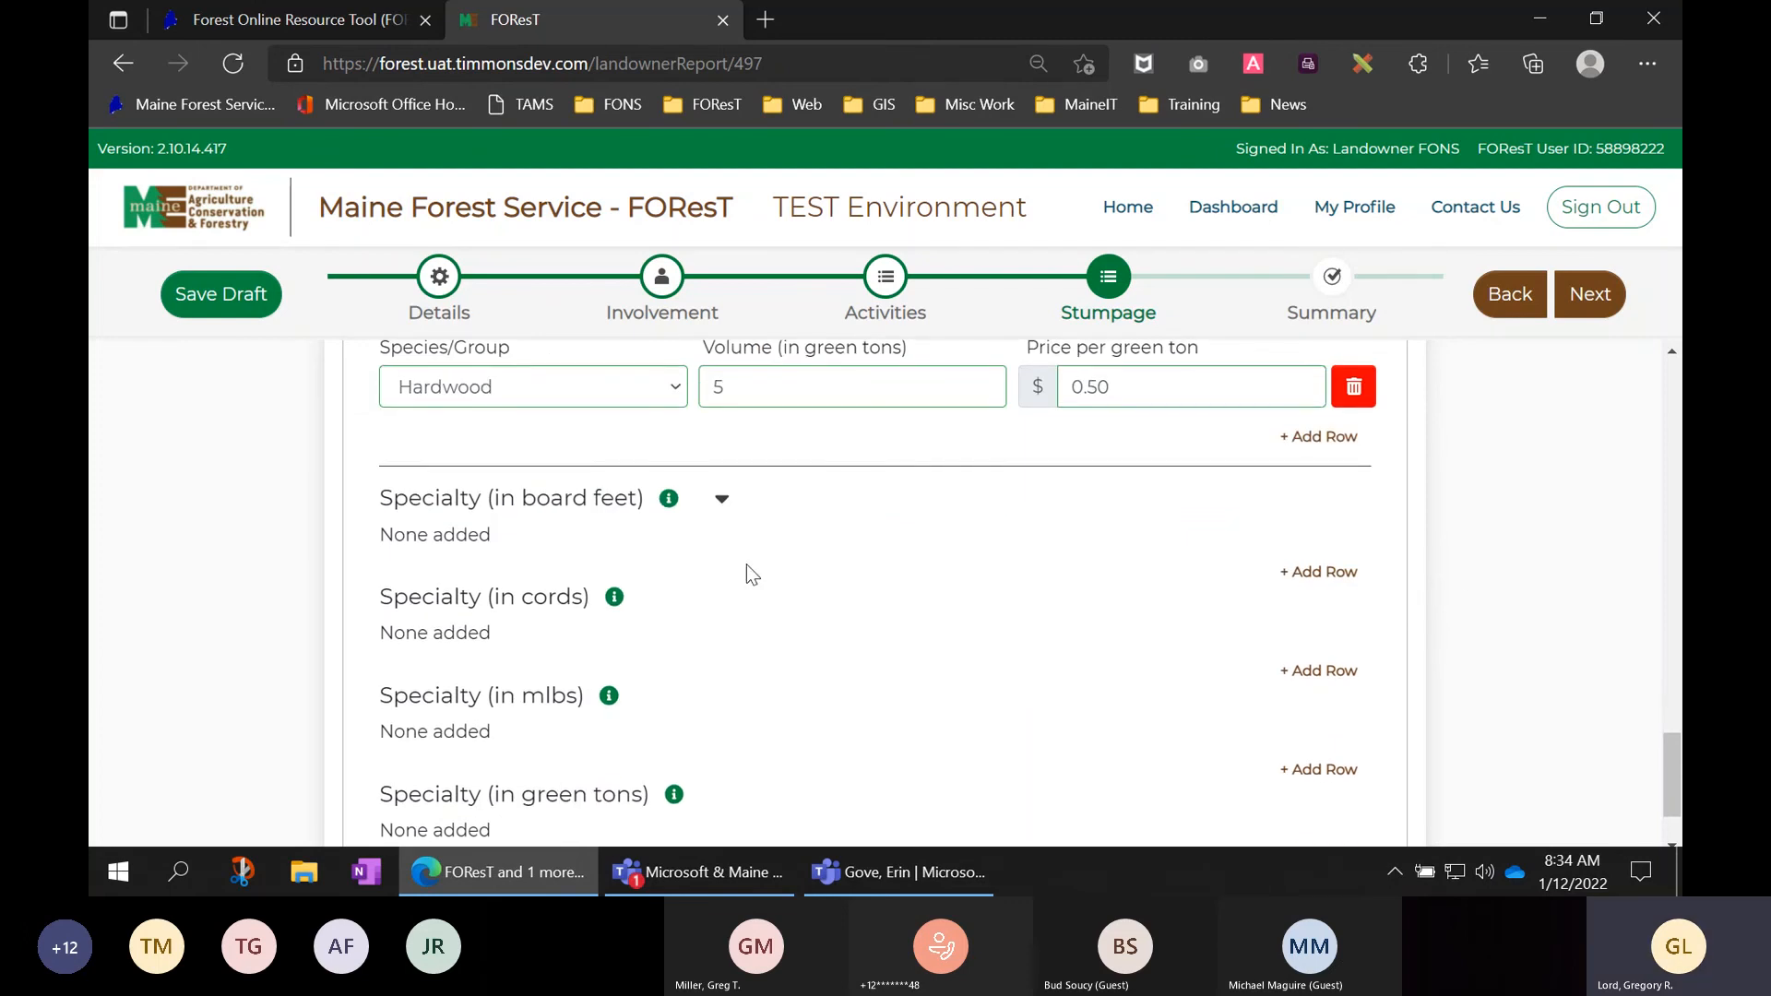
click(1342, 577)
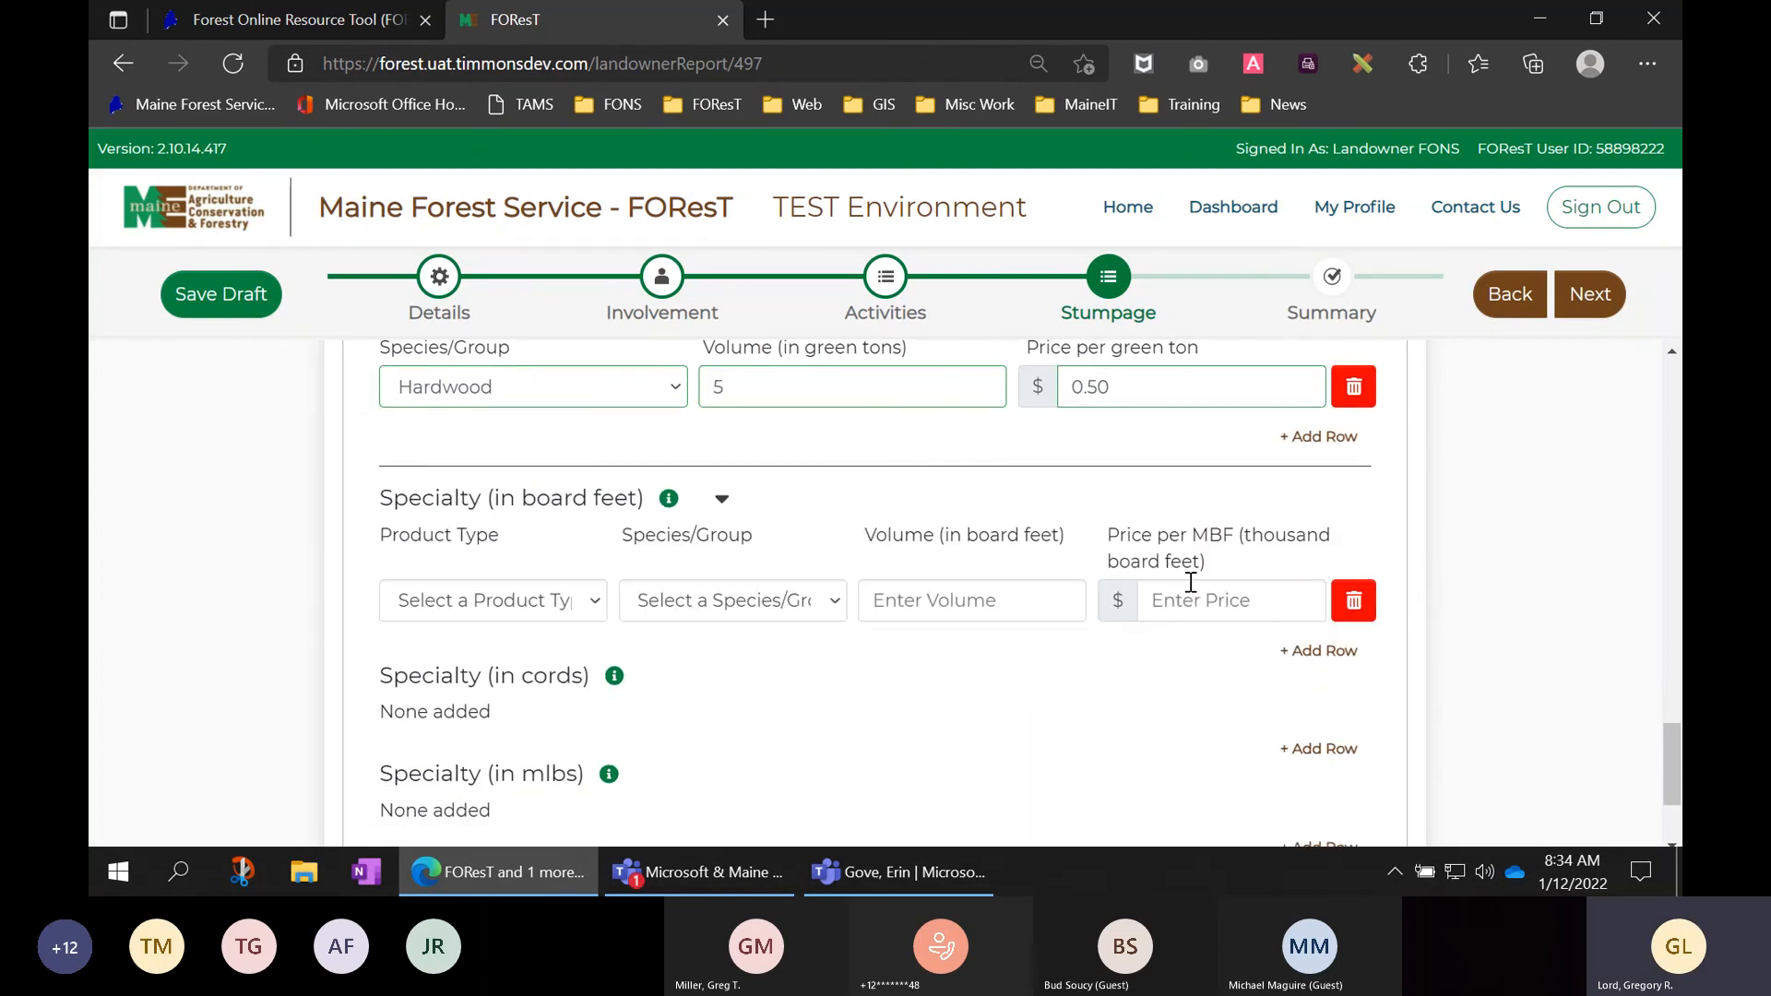
click(426, 602)
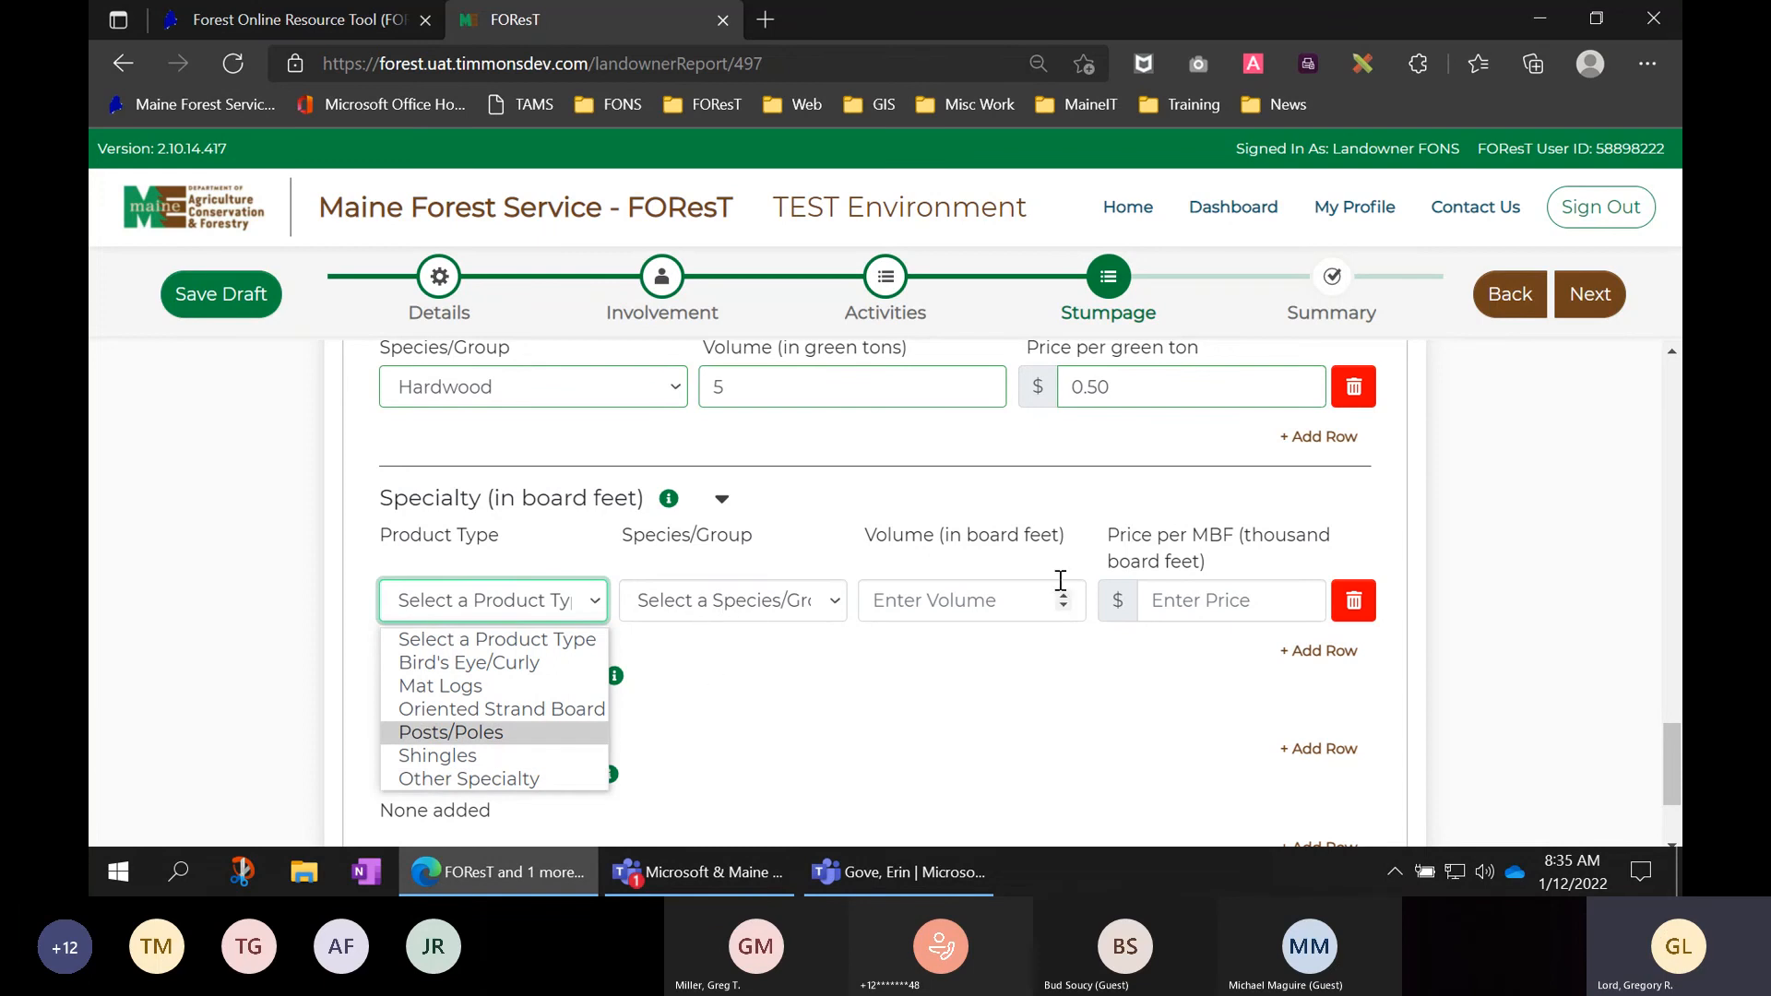
scroll(1511, 650, down, 2)
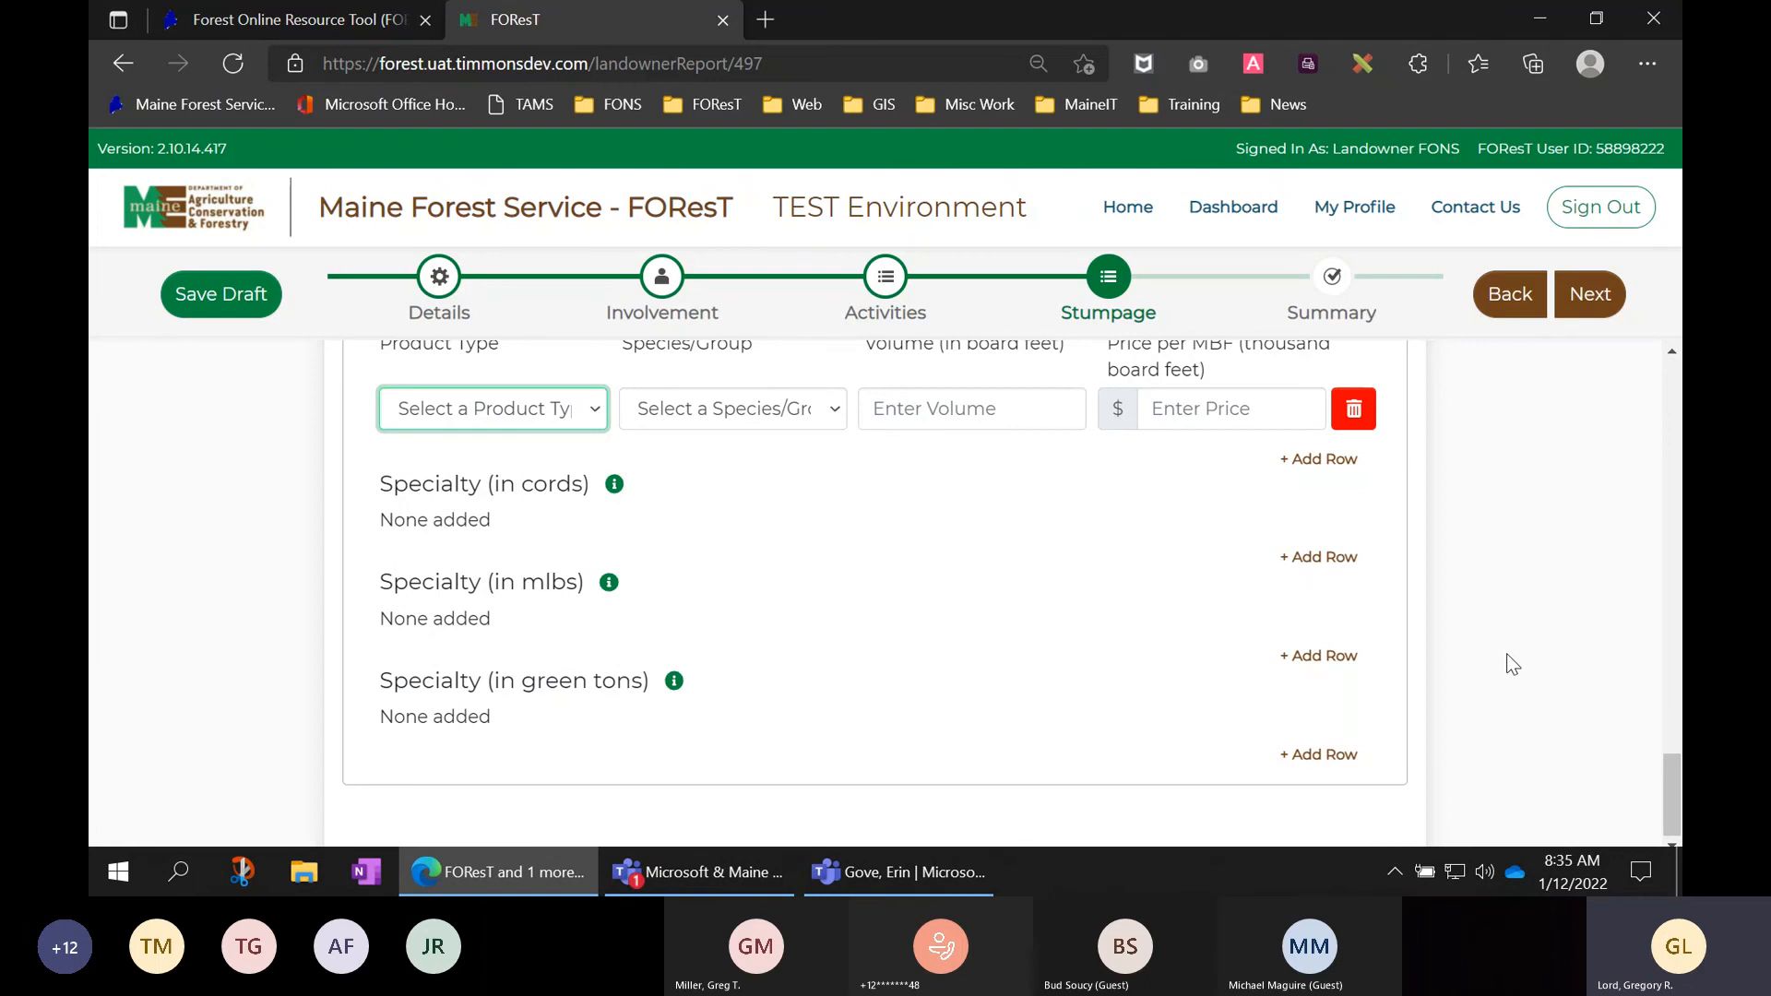
click(1507, 653)
scroll(1506, 654, up, 1)
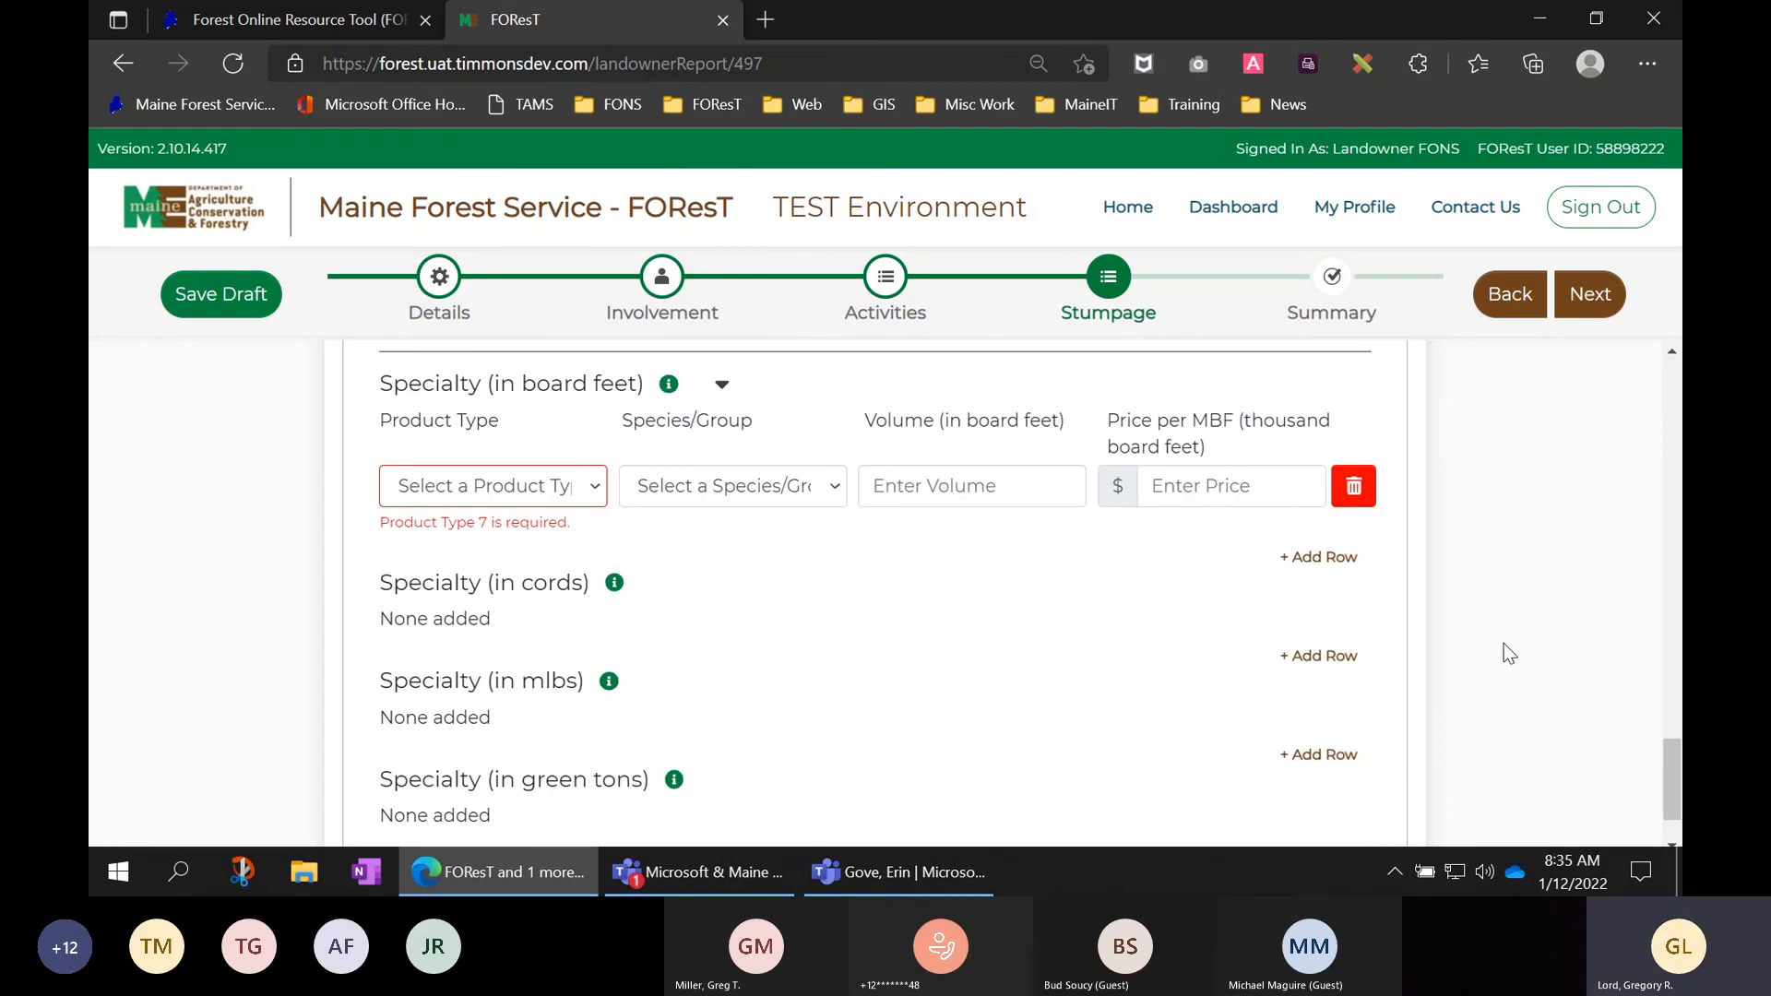
click(1355, 487)
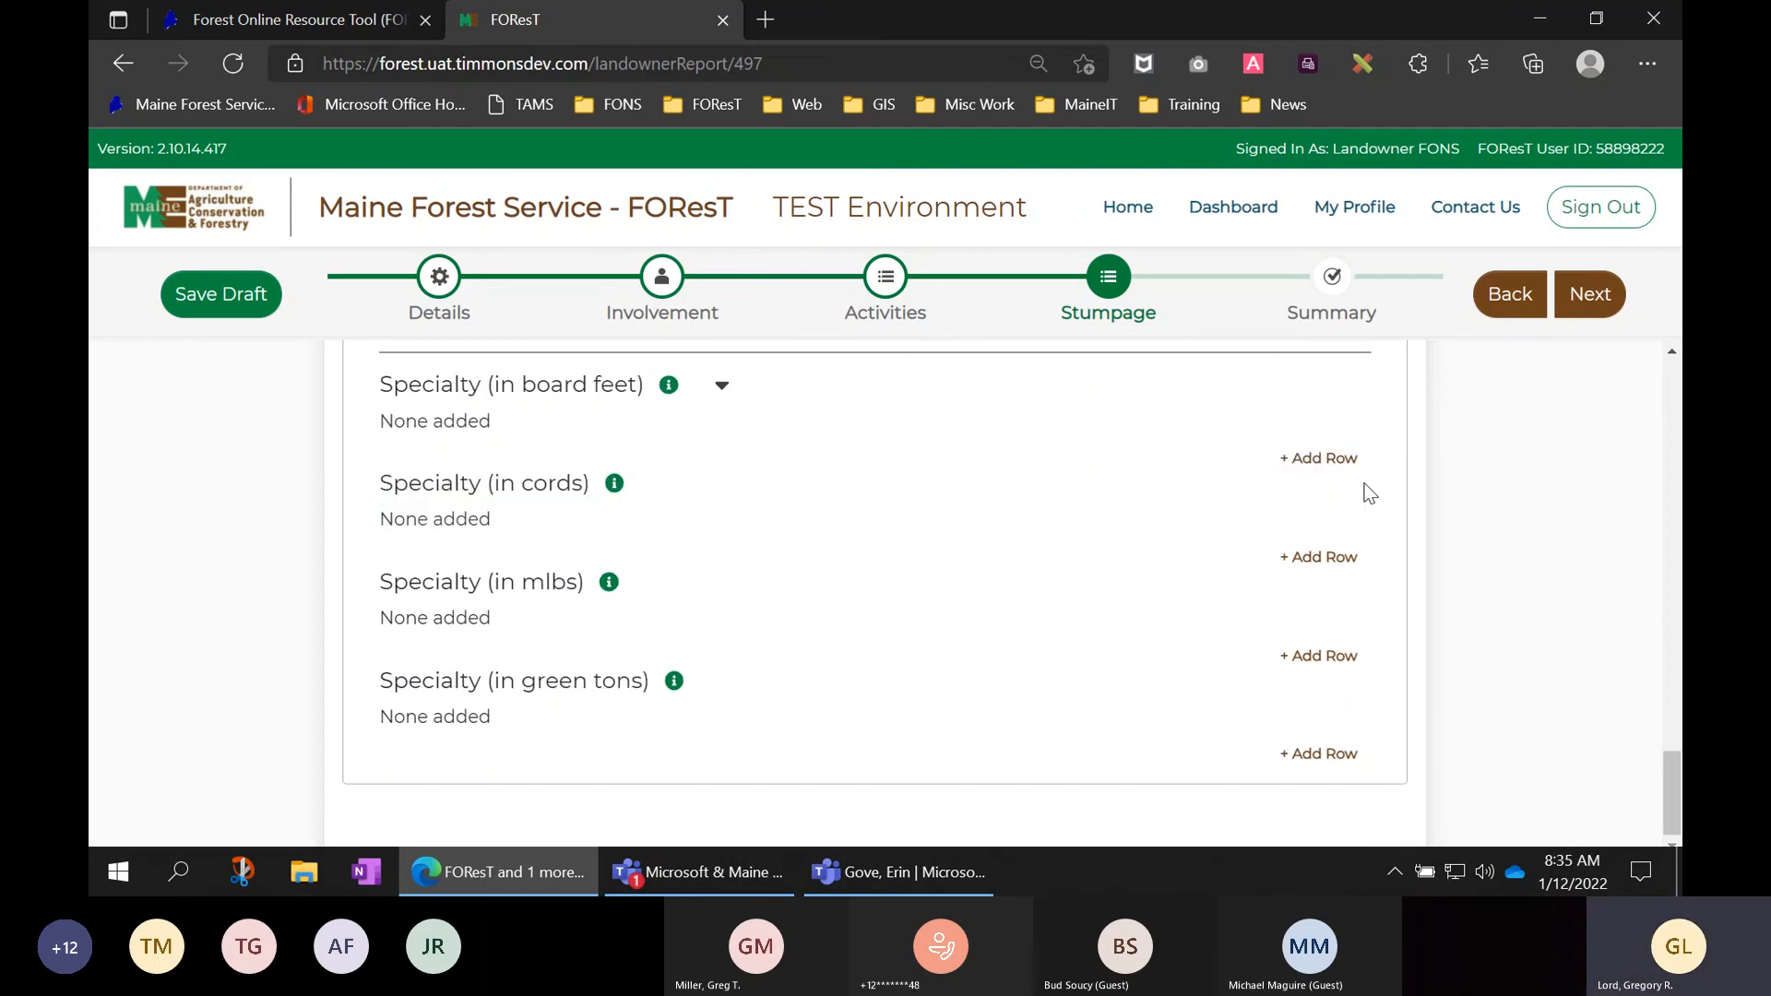
scroll(1452, 505, up, 1)
scroll(1452, 507, up, 5)
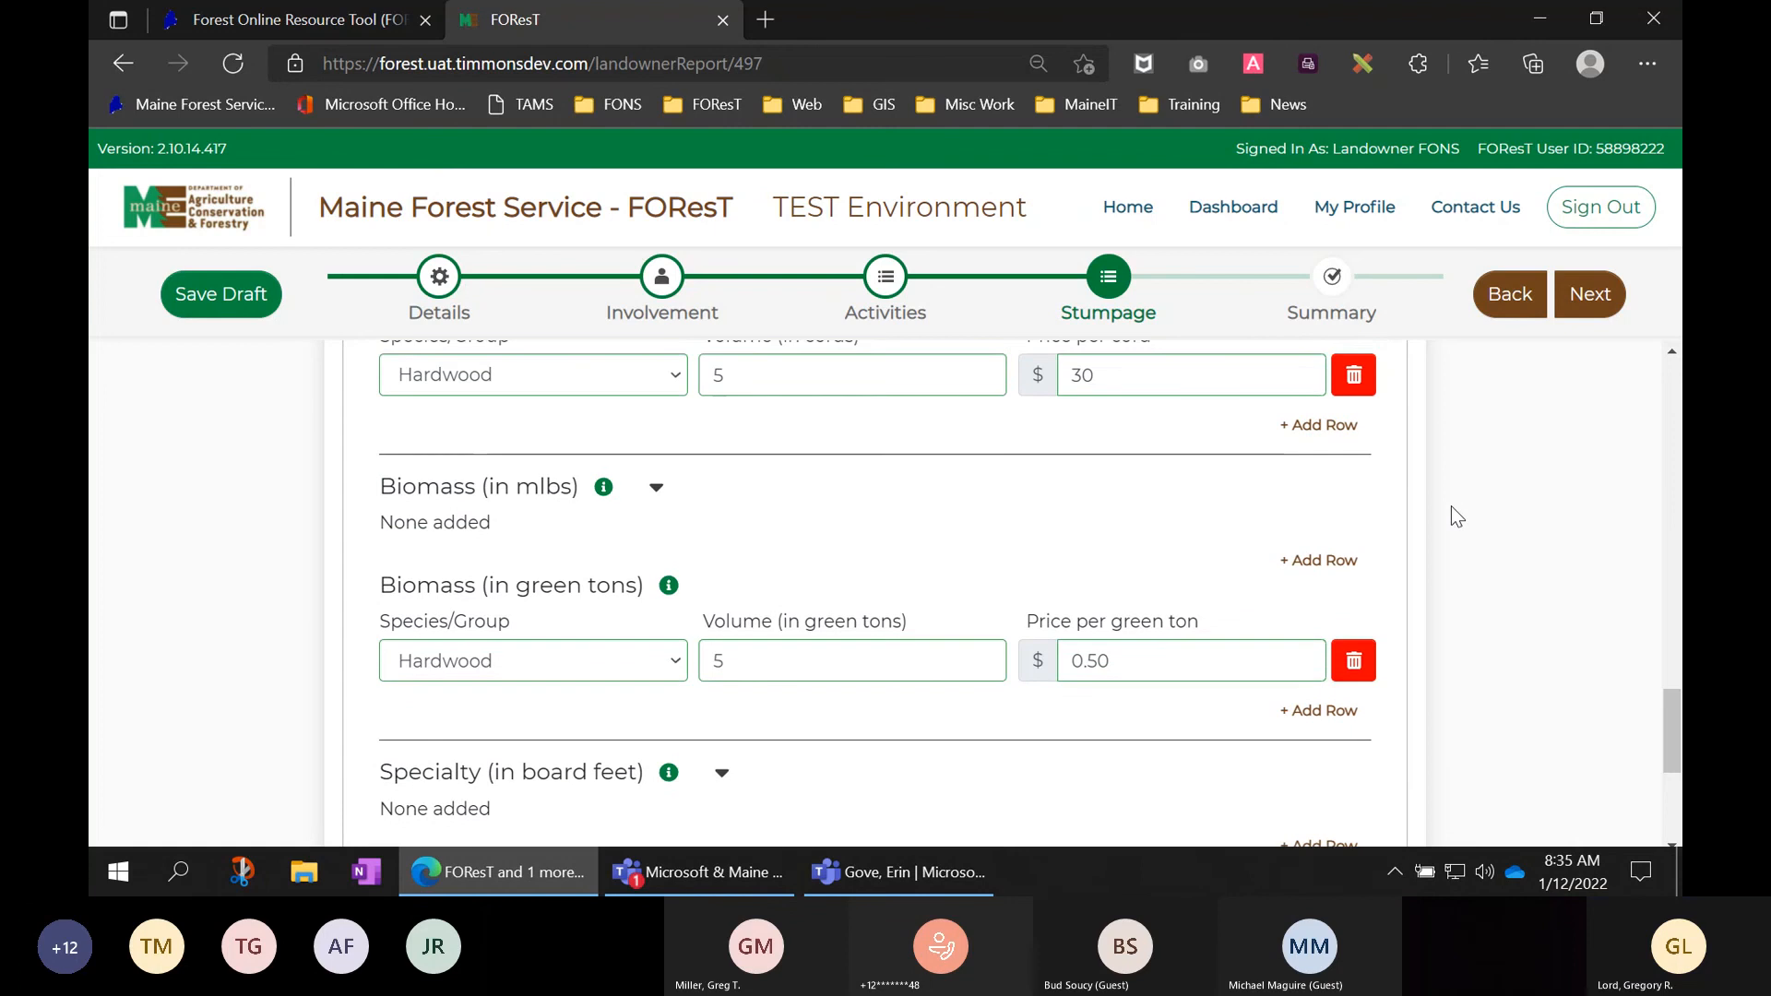
scroll(1452, 507, up, 8)
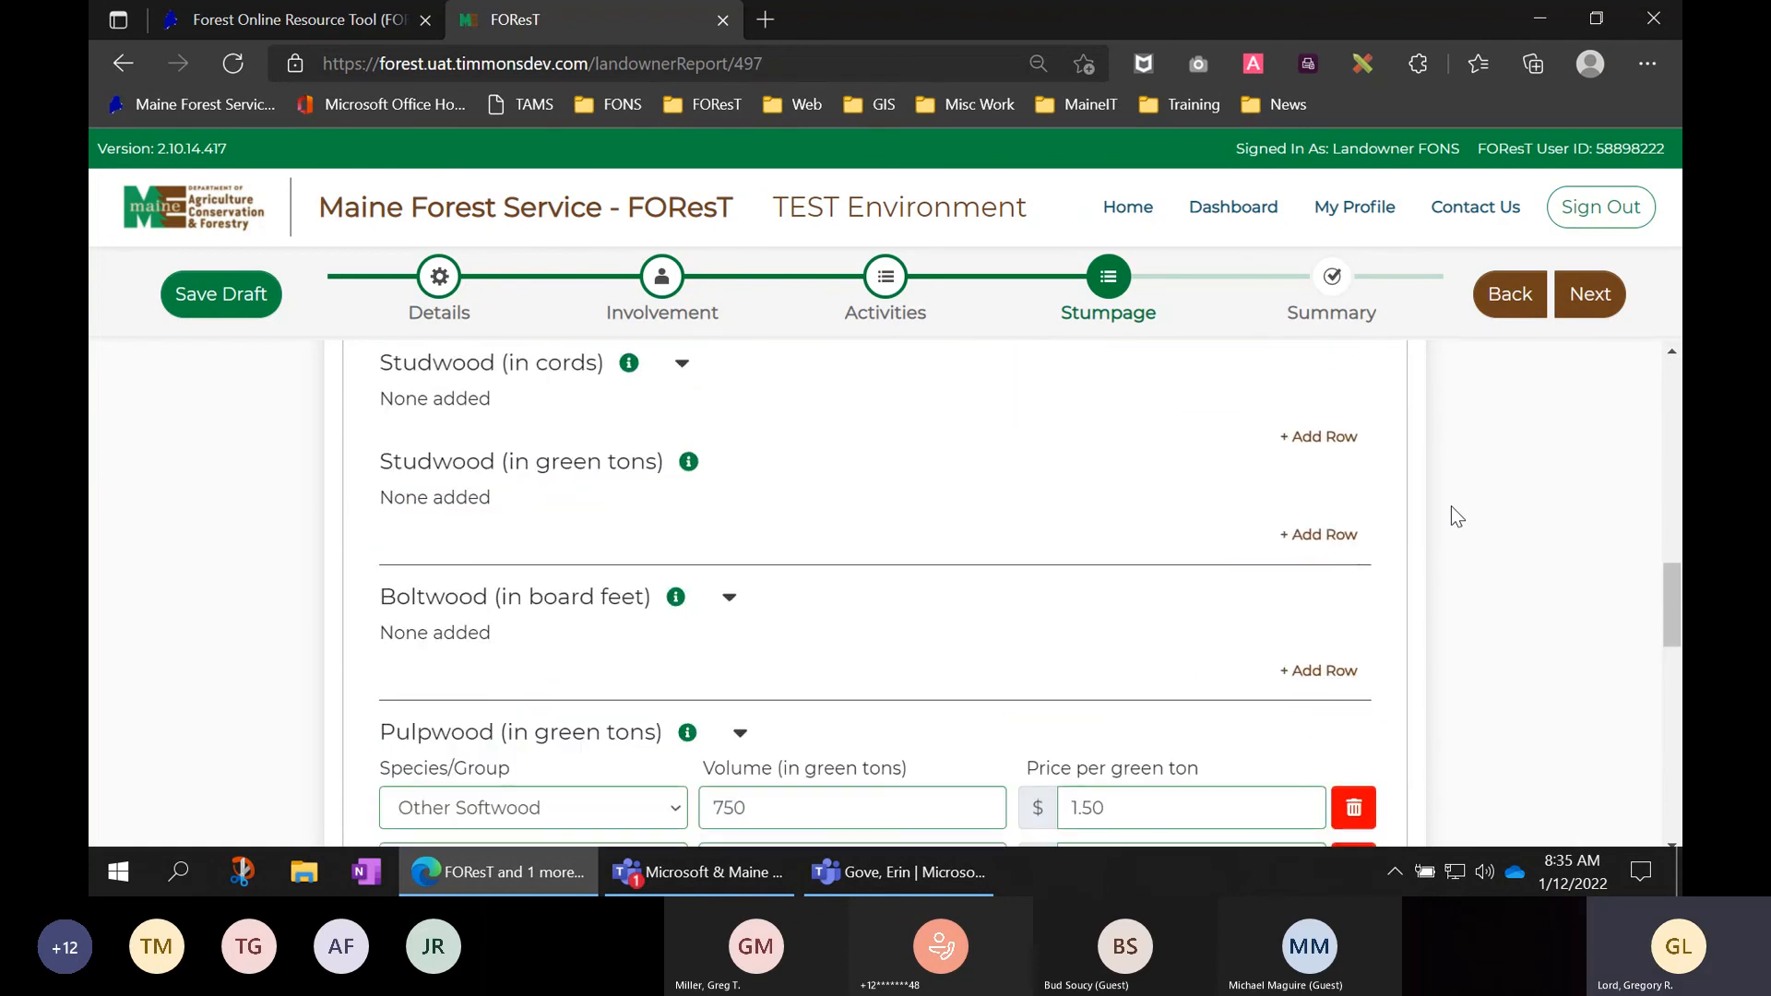
scroll(1452, 507, up, 10)
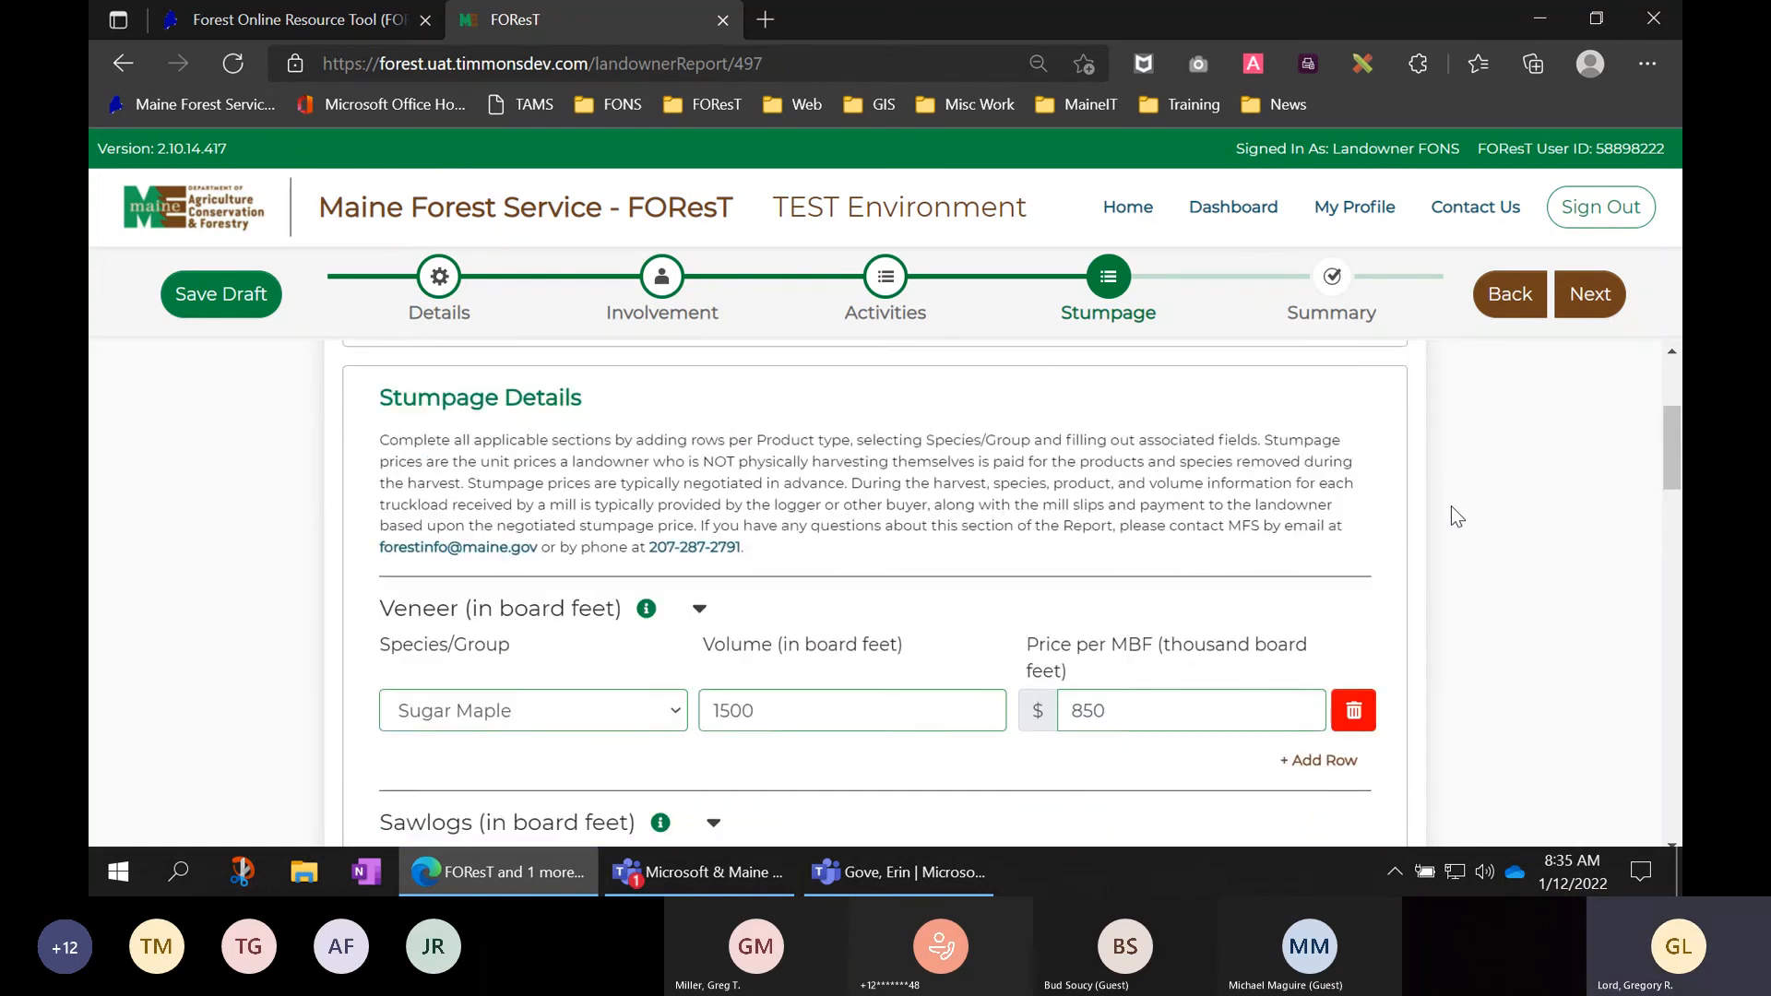
scroll(1452, 506, up, 1)
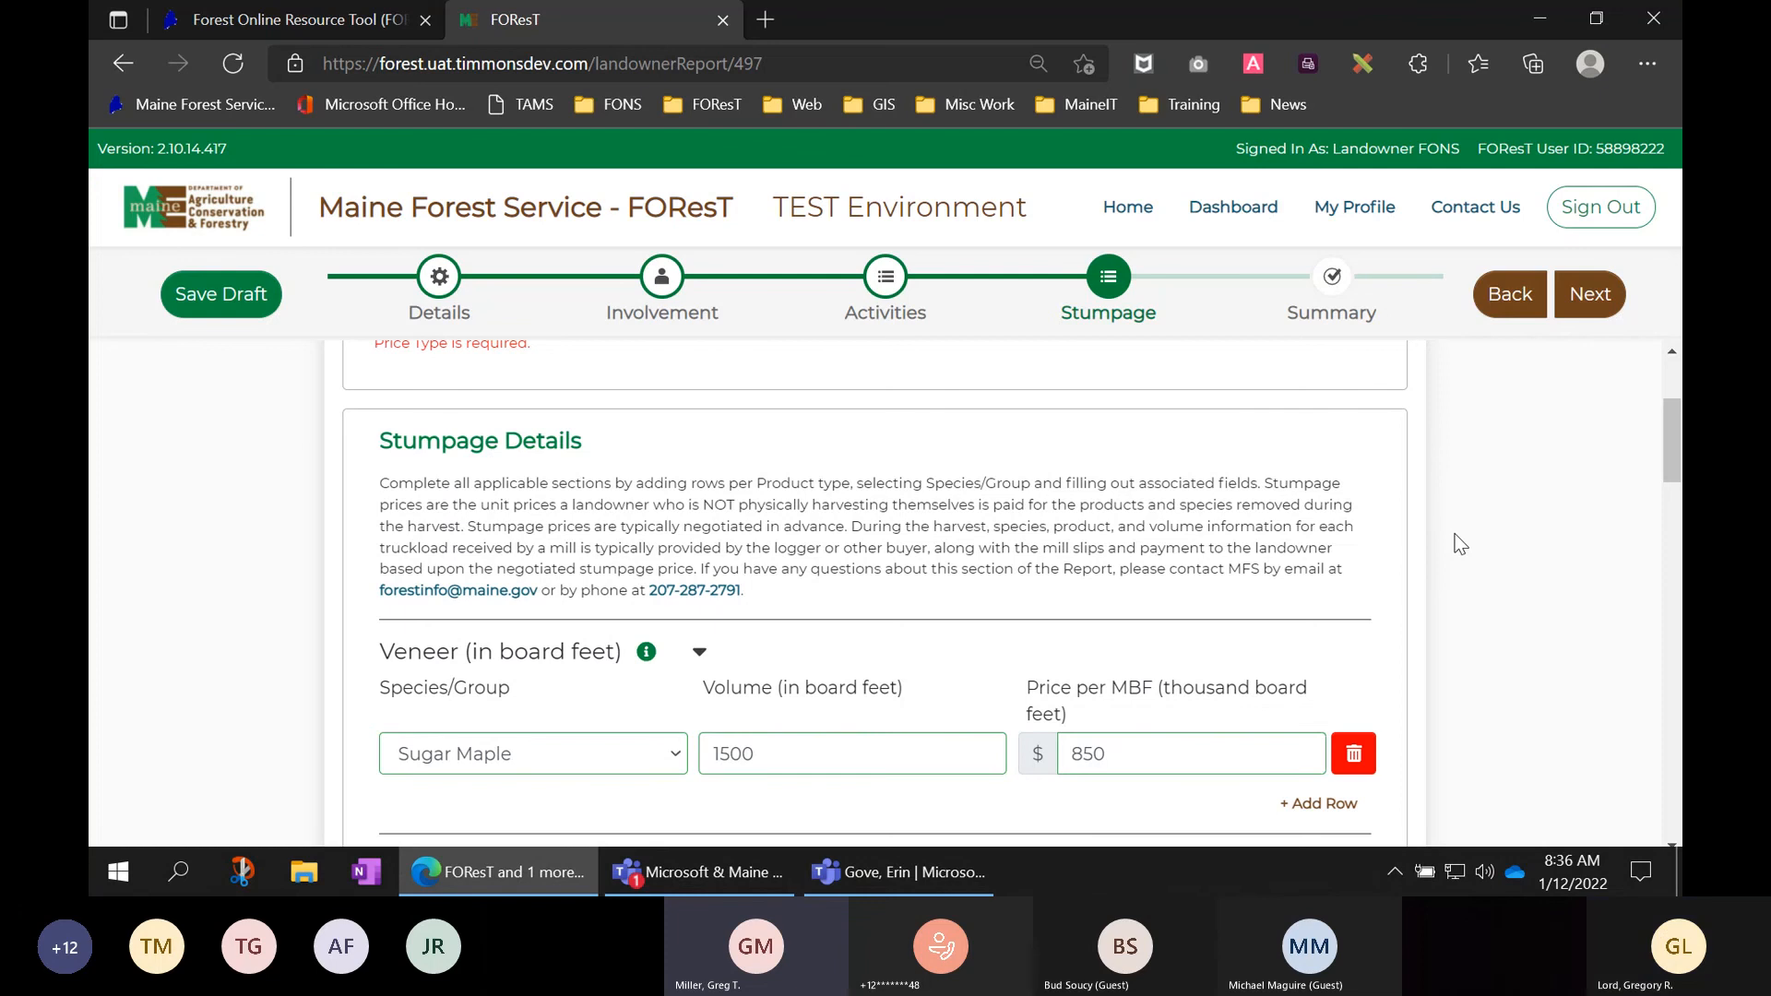
scroll(1441, 581, up, 1)
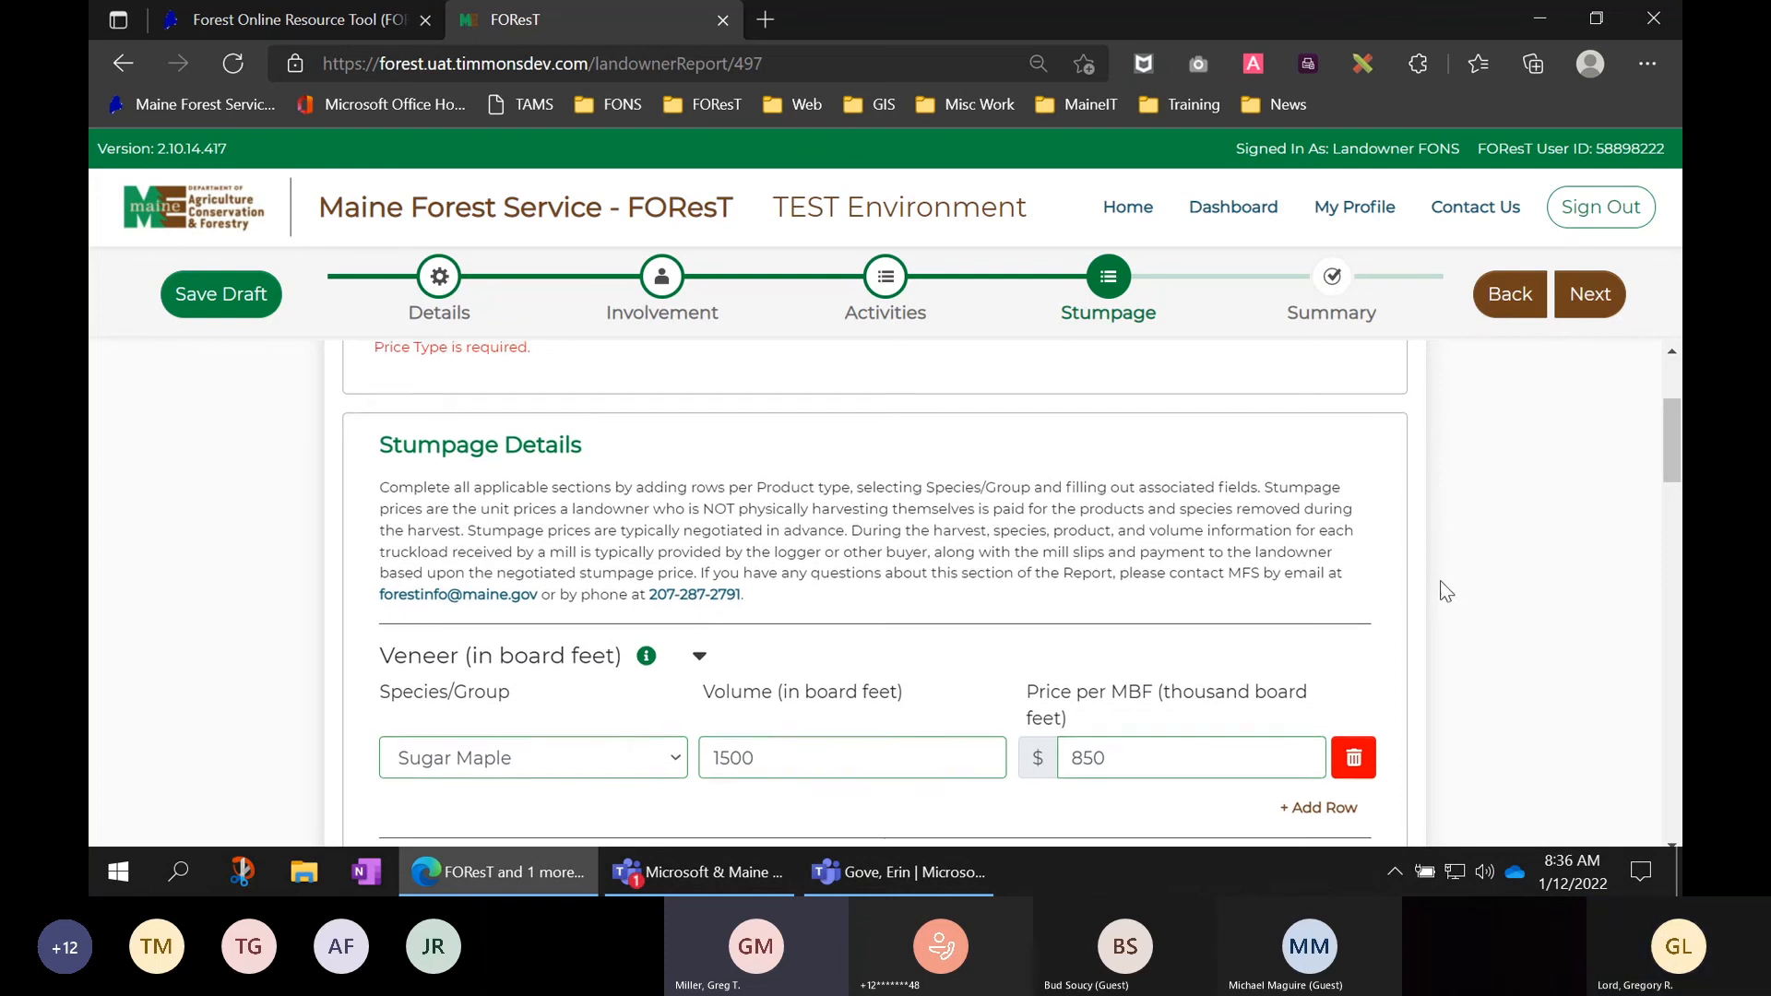
scroll(1445, 591, up, 2)
scroll(1445, 592, down, 6)
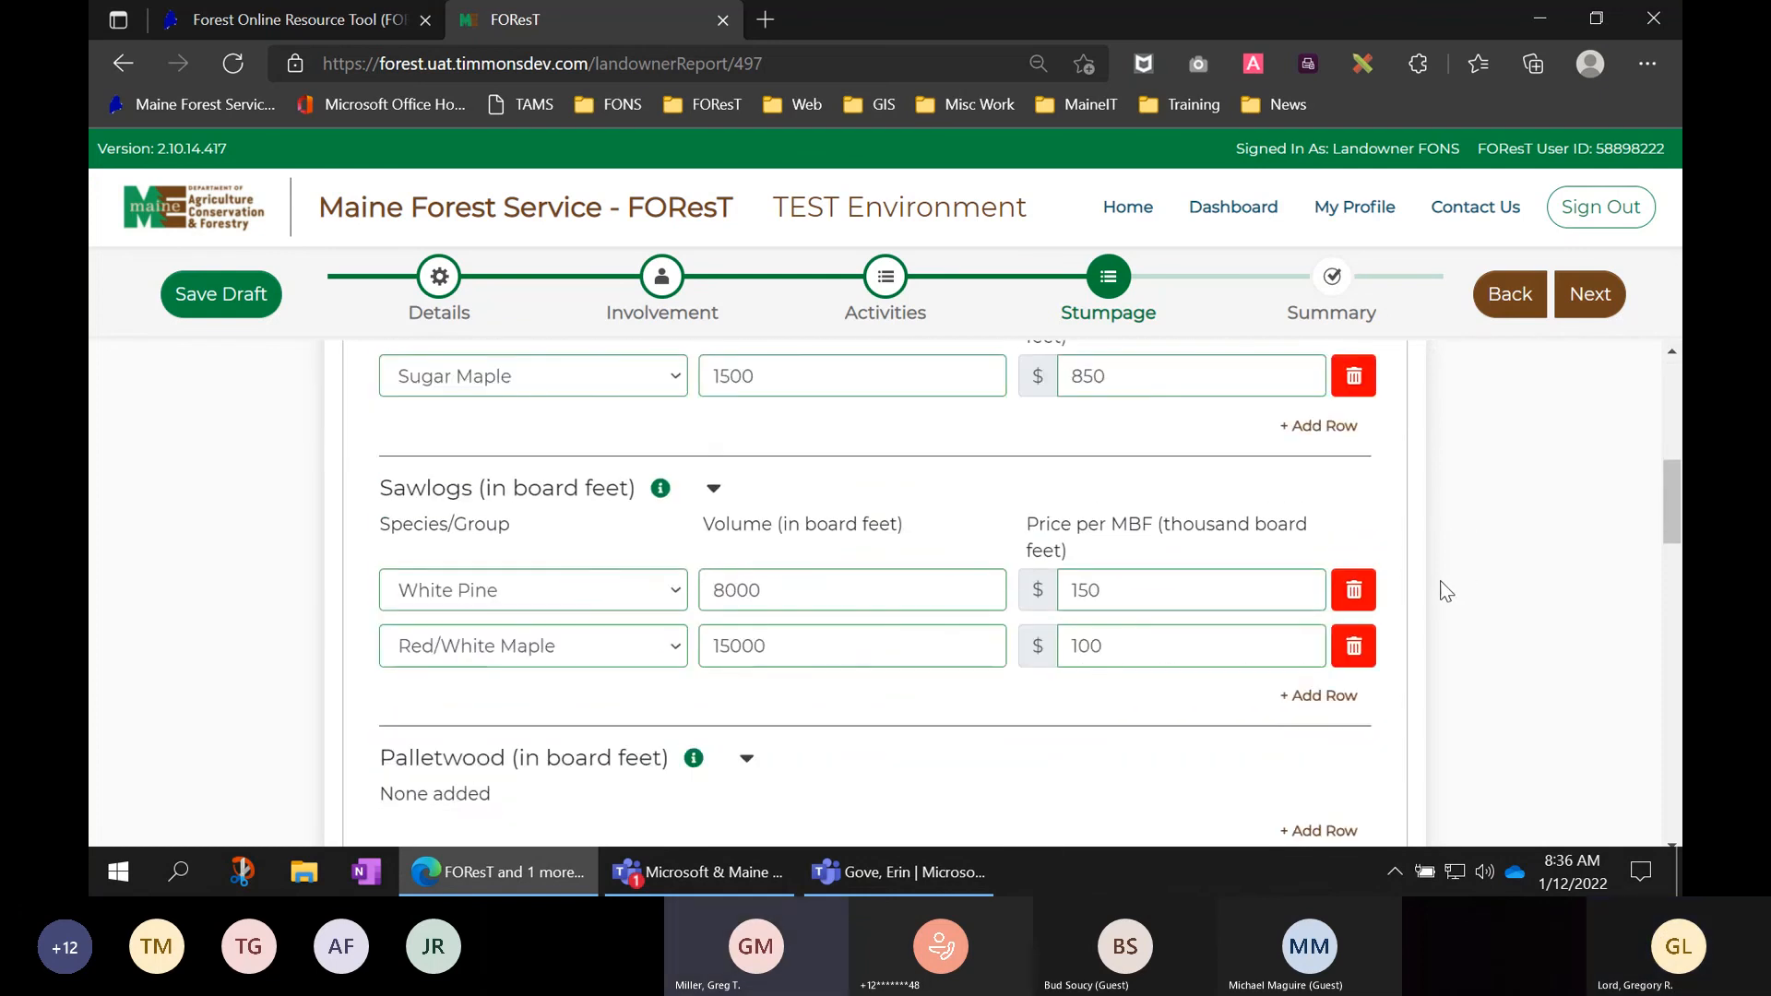
scroll(1446, 592, down, 8)
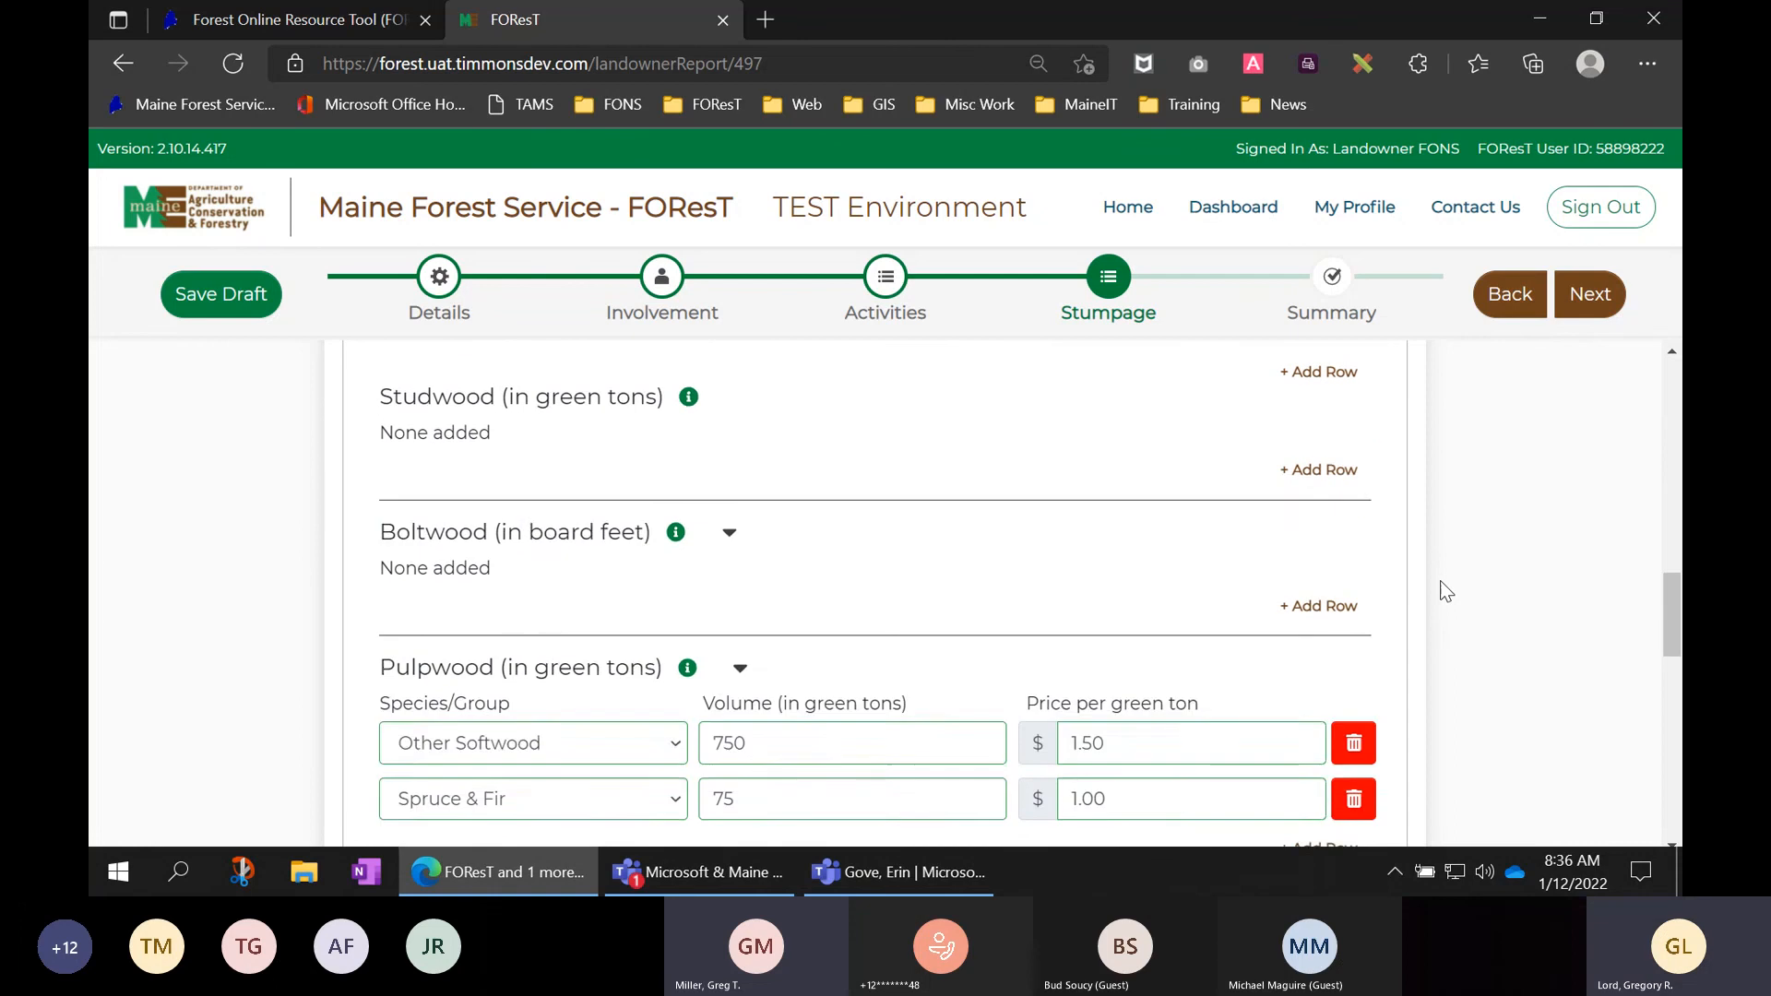
scroll(1445, 591, down, 5)
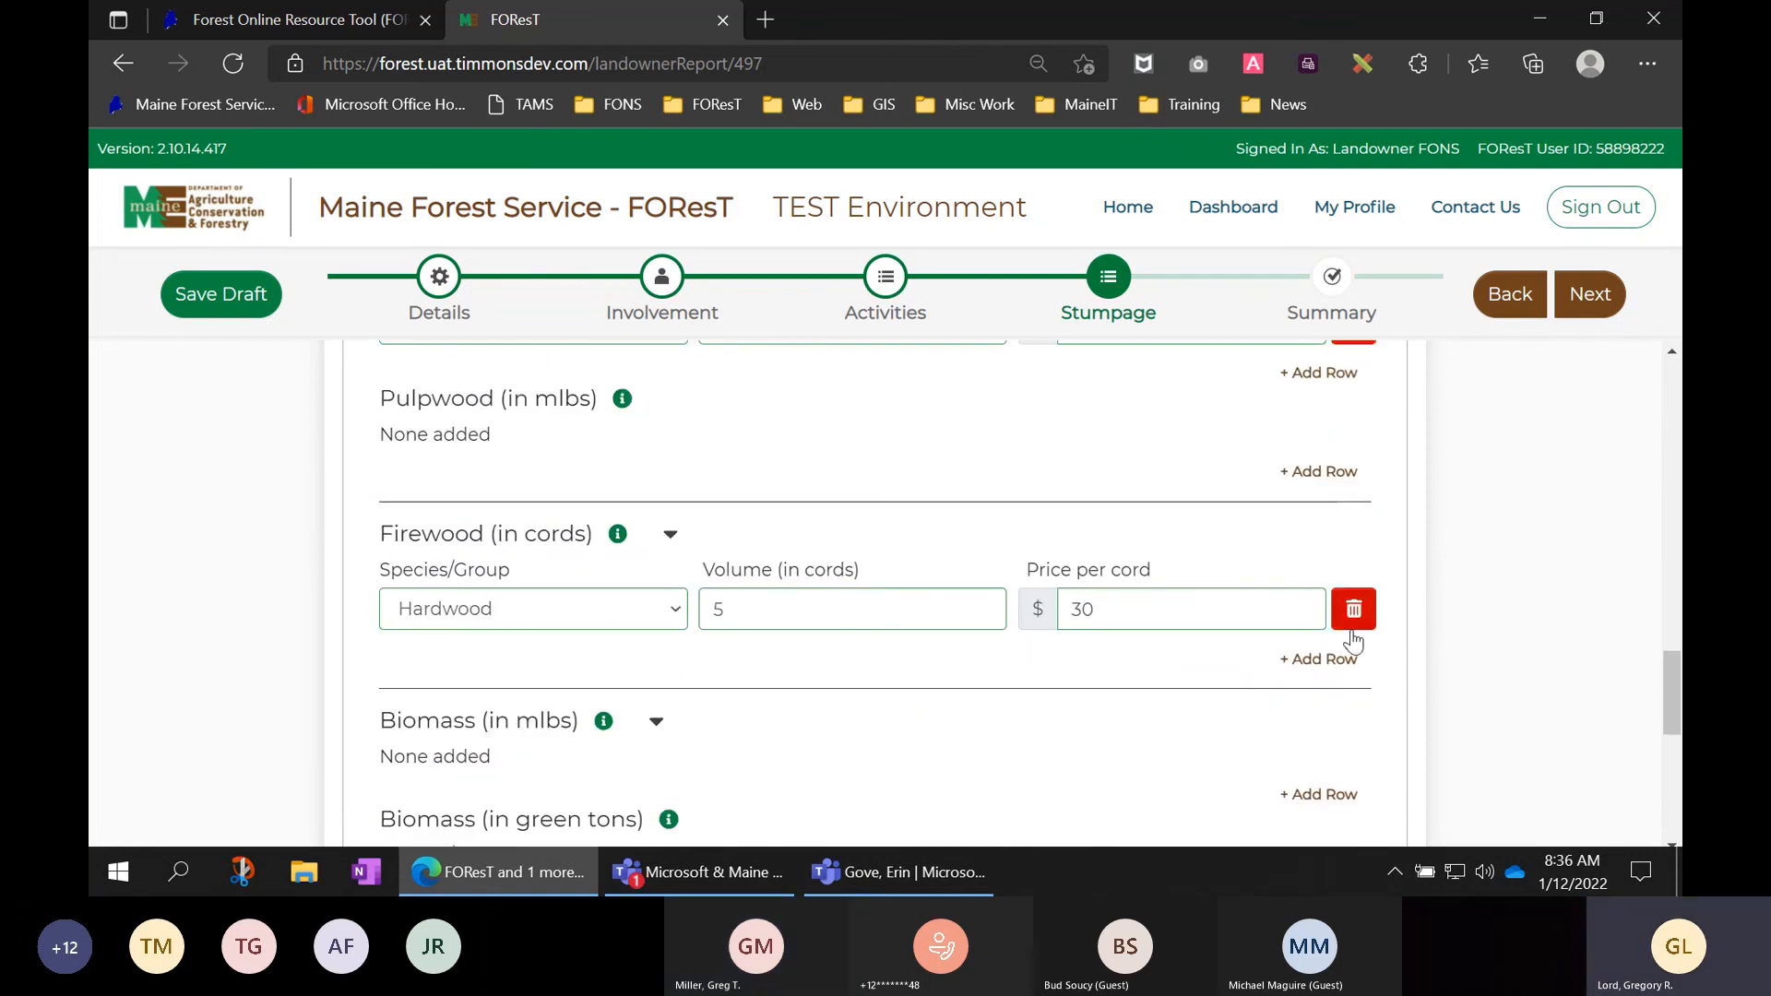
scroll(1354, 637, down, 2)
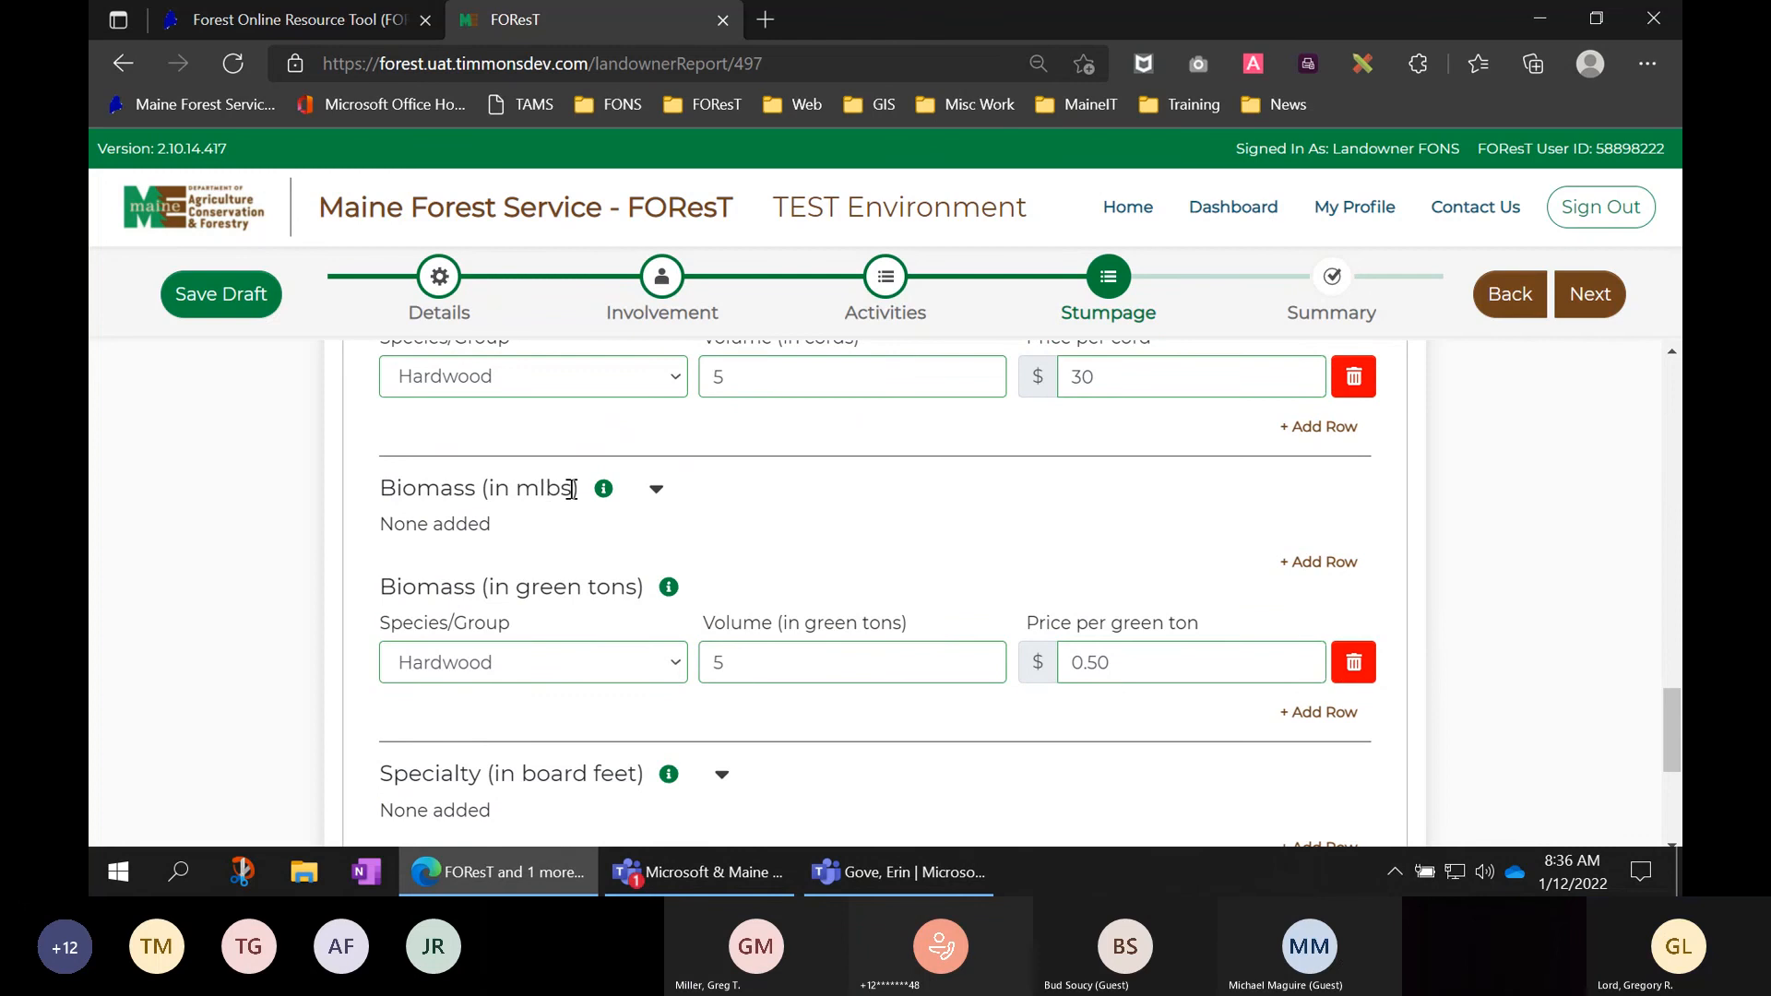
drag(573, 488, 488, 489)
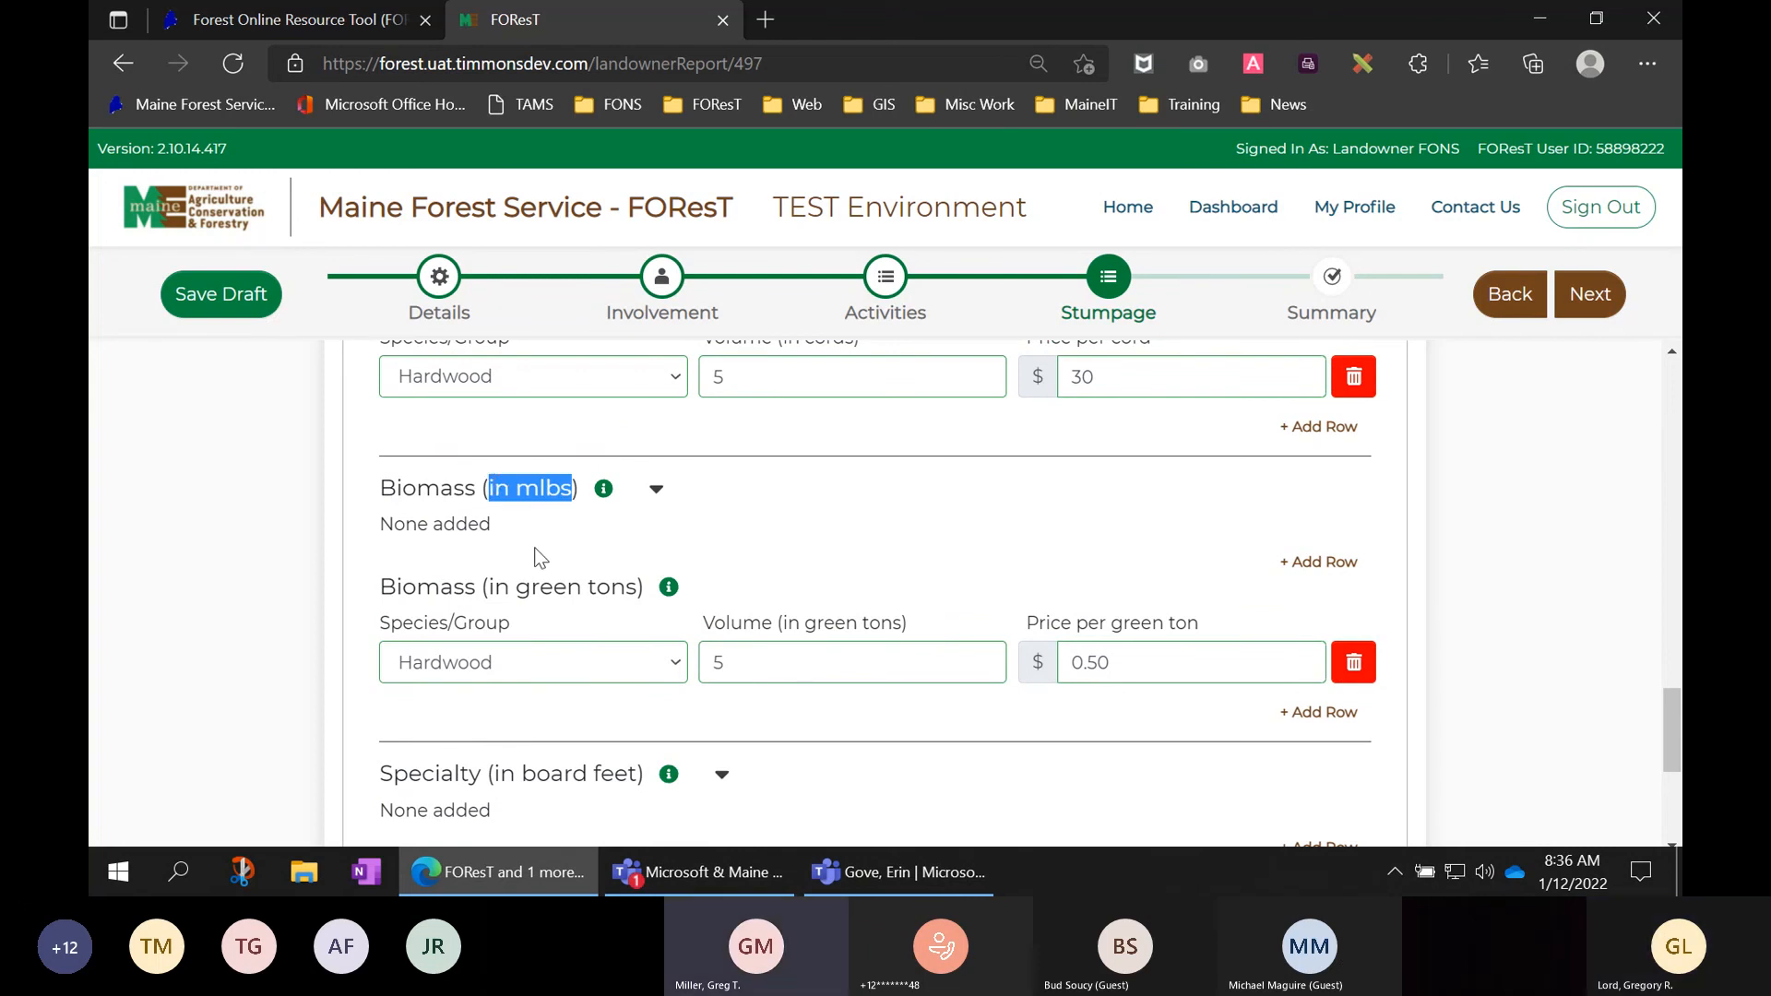
click(1462, 549)
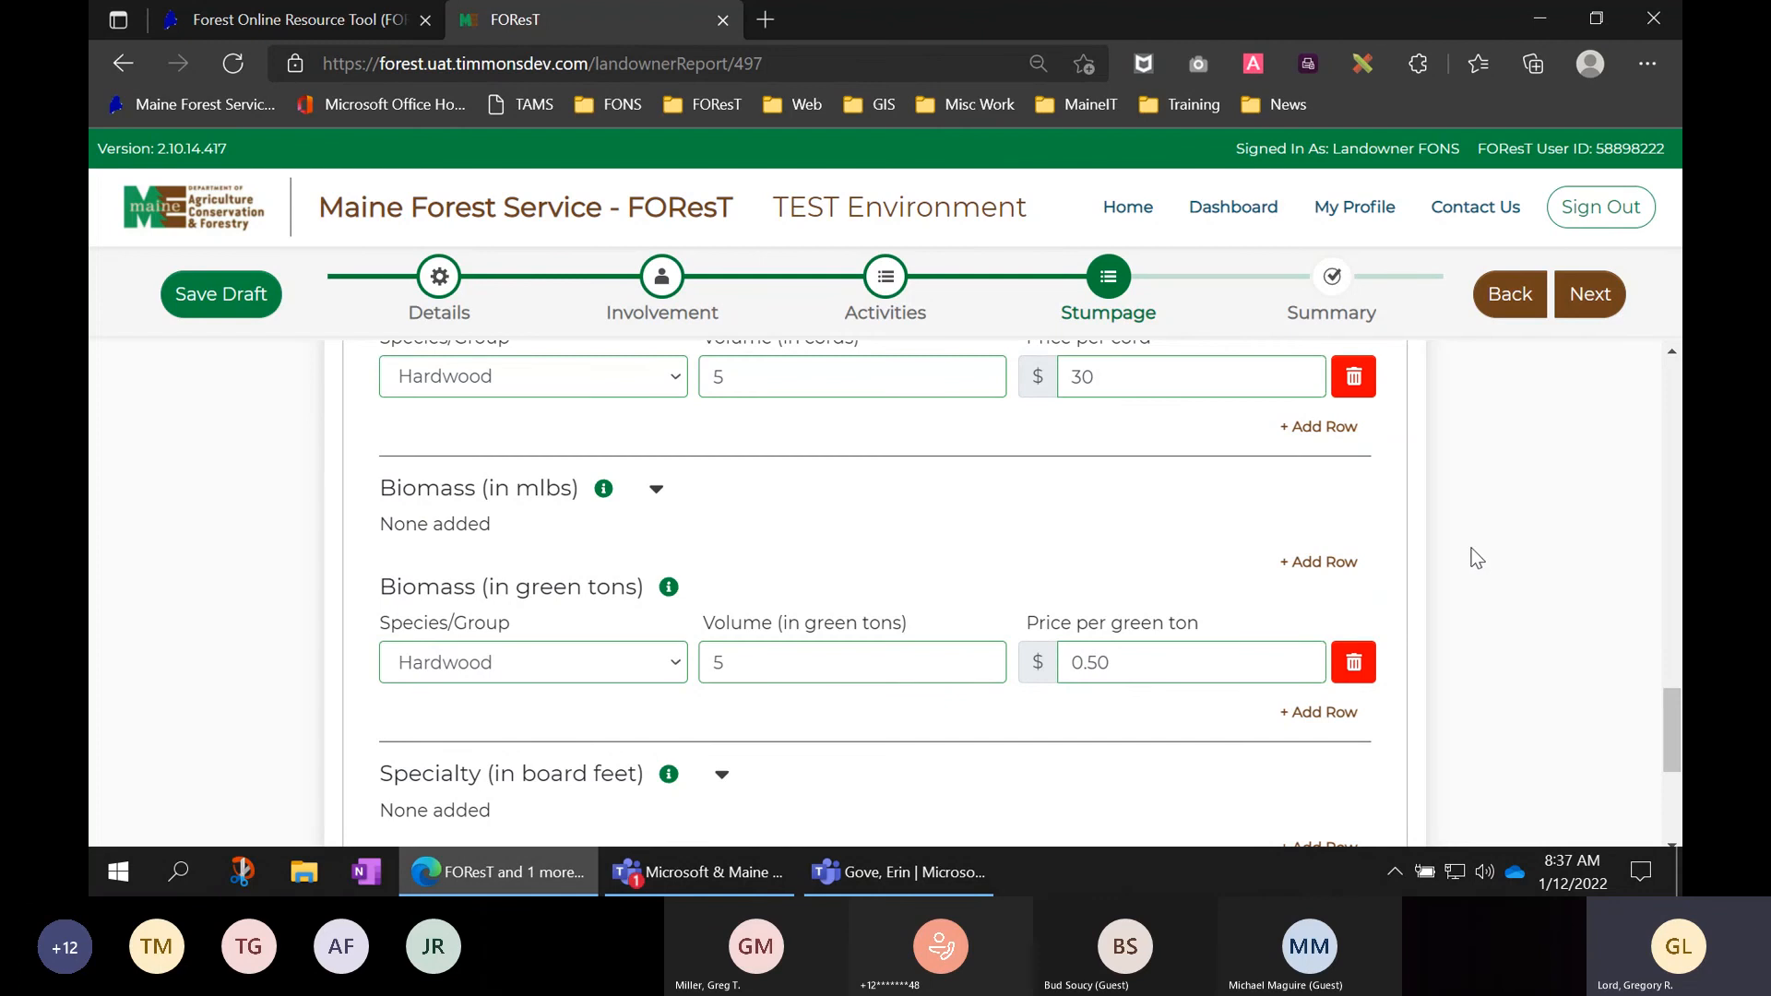
scroll(1467, 558, up, 3)
scroll(1473, 558, up, 5)
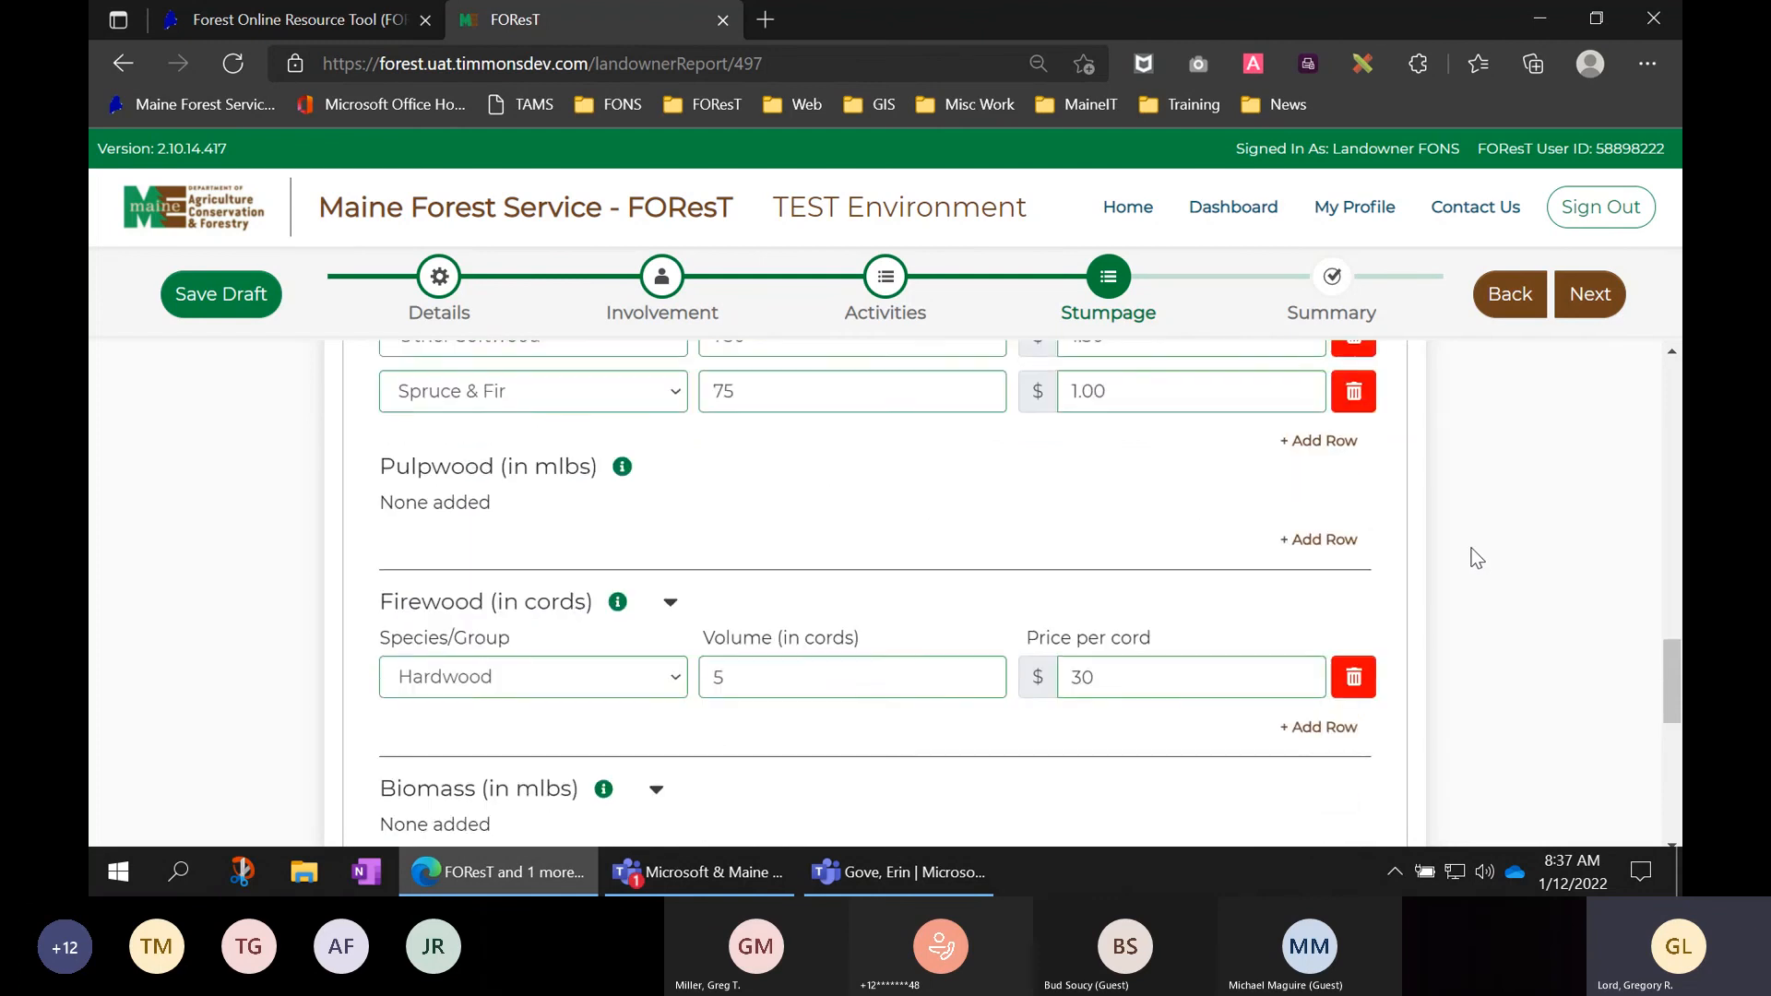
scroll(1477, 558, up, 6)
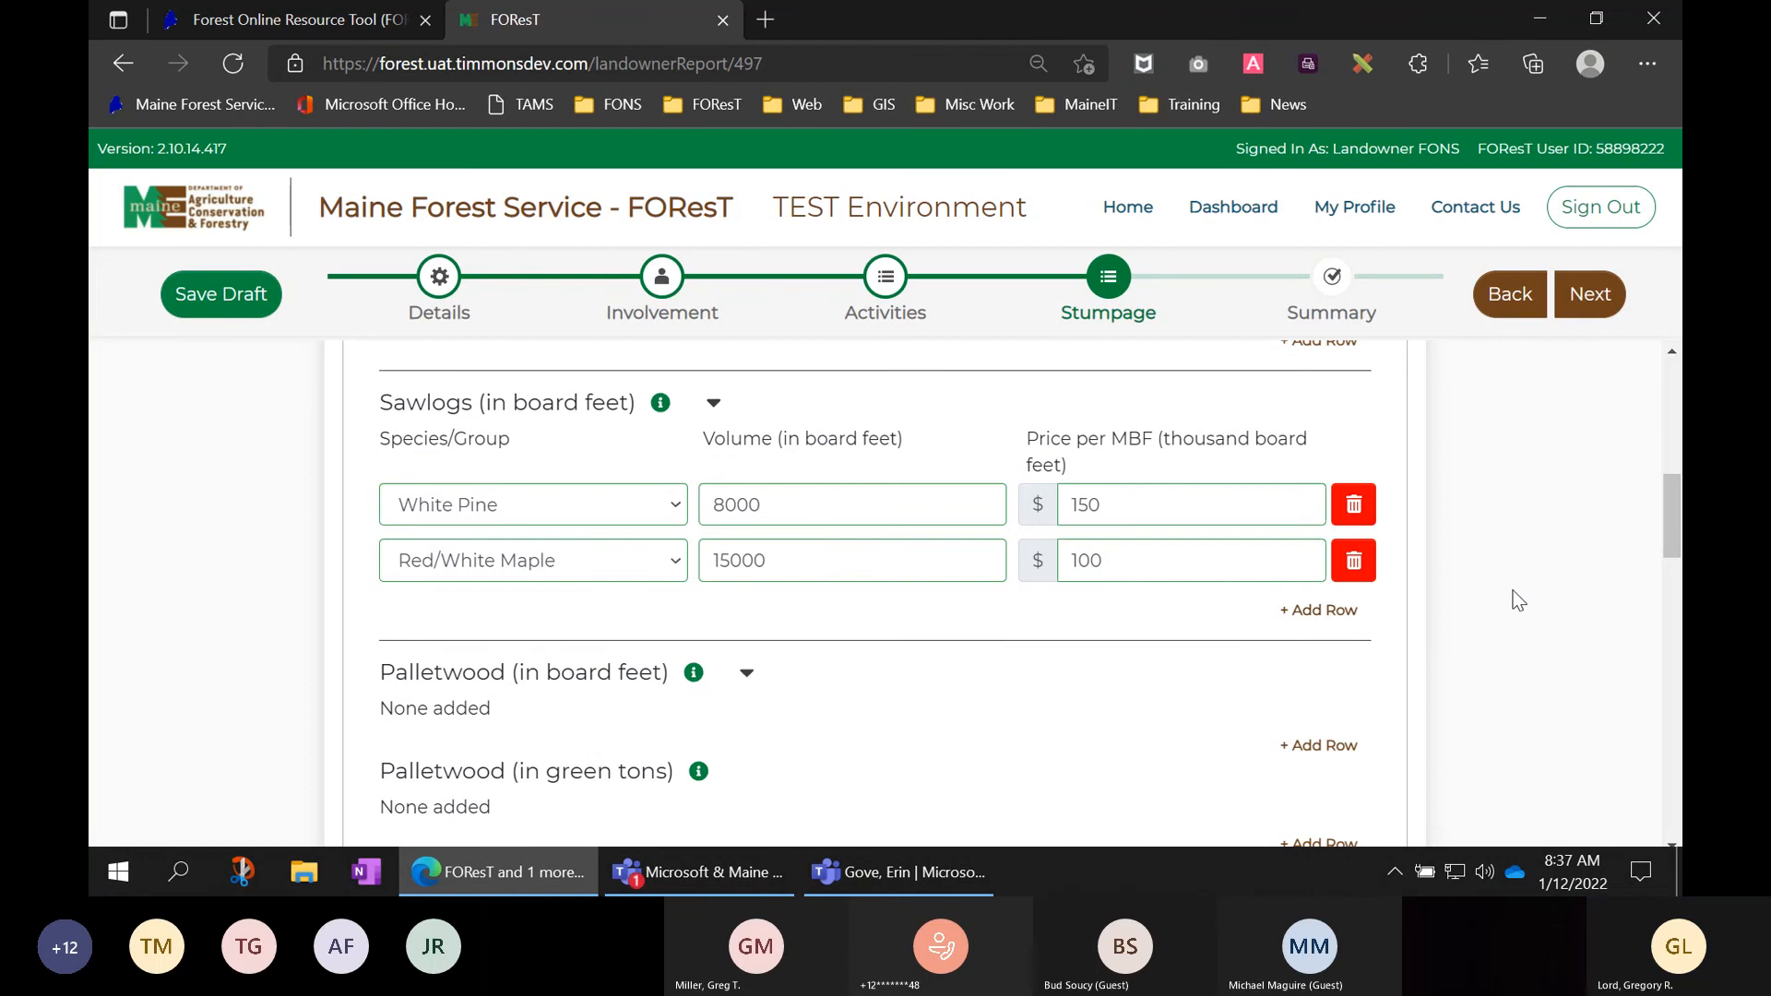
scroll(1519, 601, up, 1)
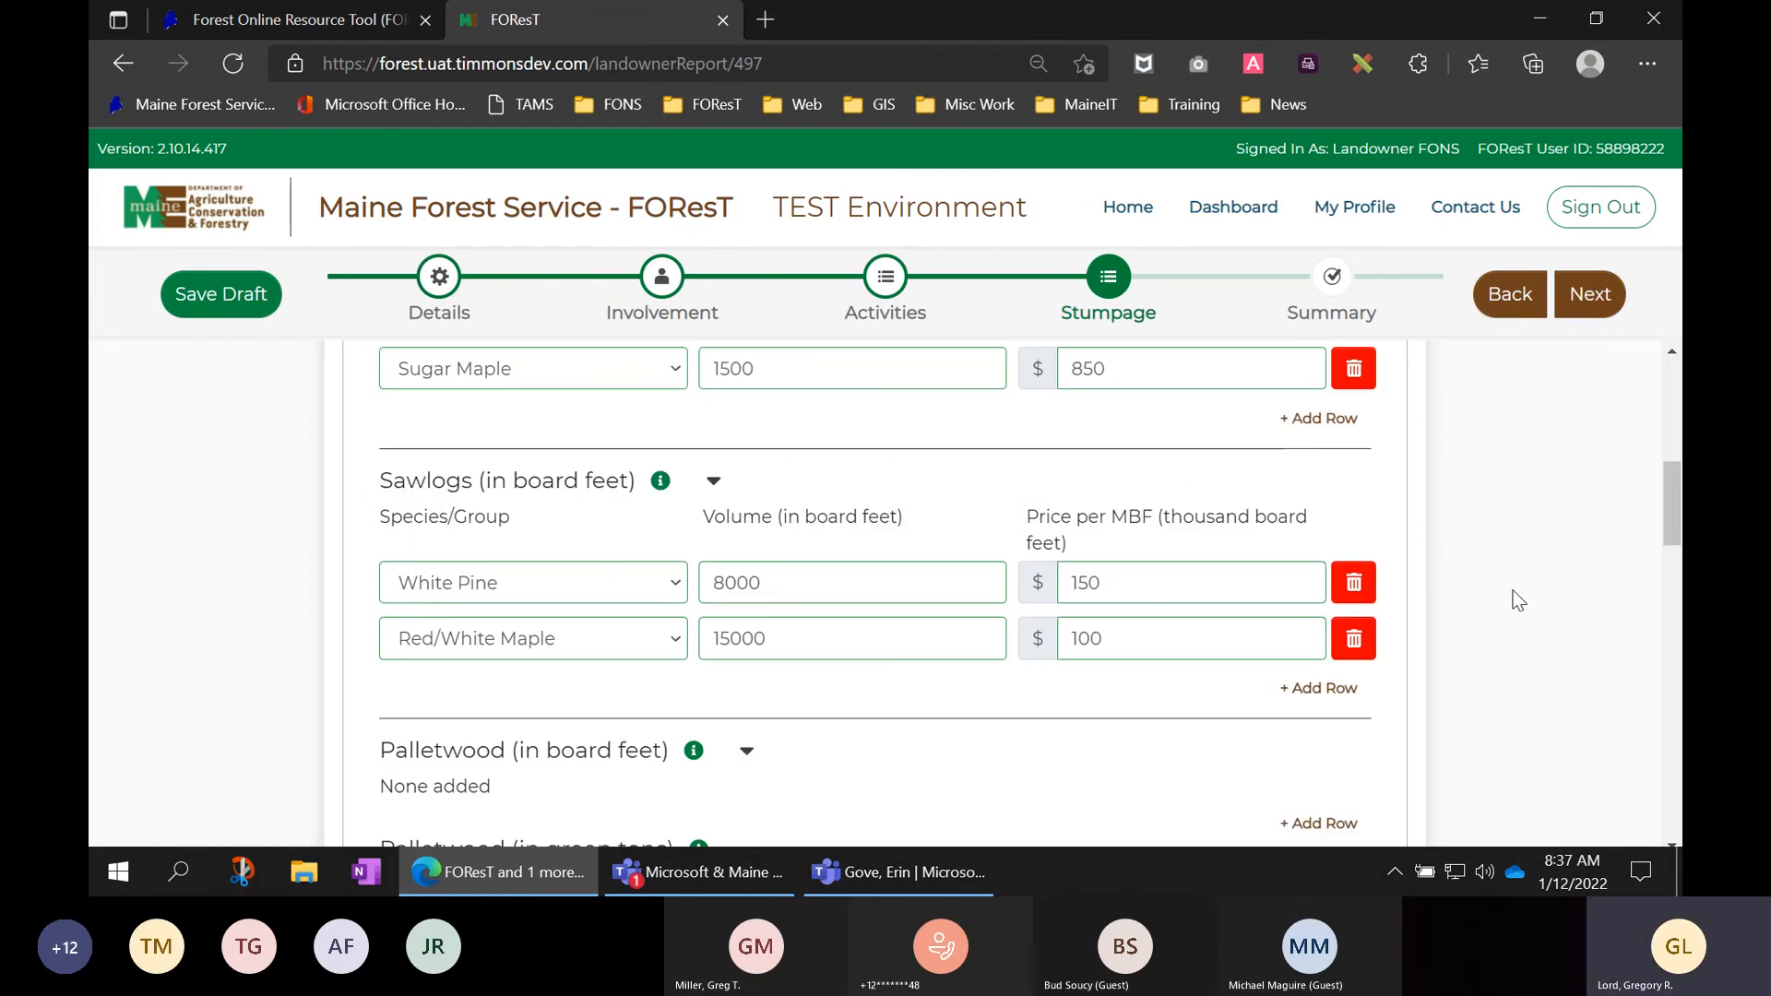
scroll(1519, 601, down, 3)
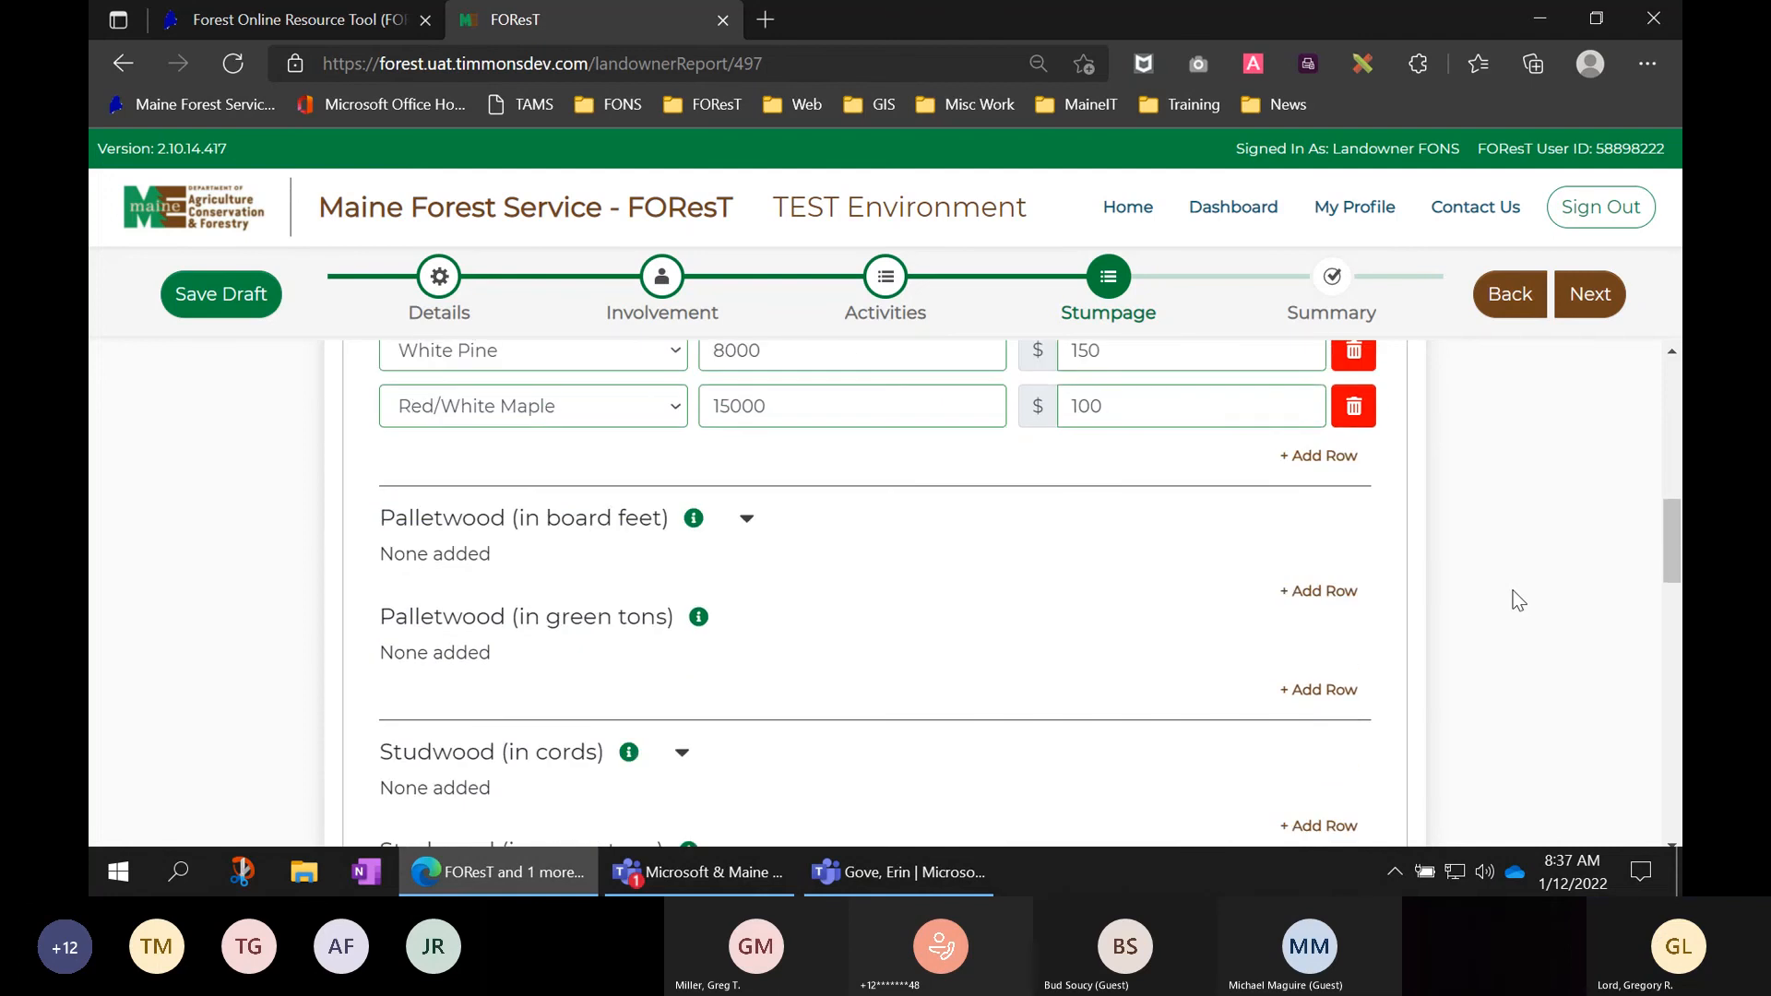
scroll(1518, 601, up, 3)
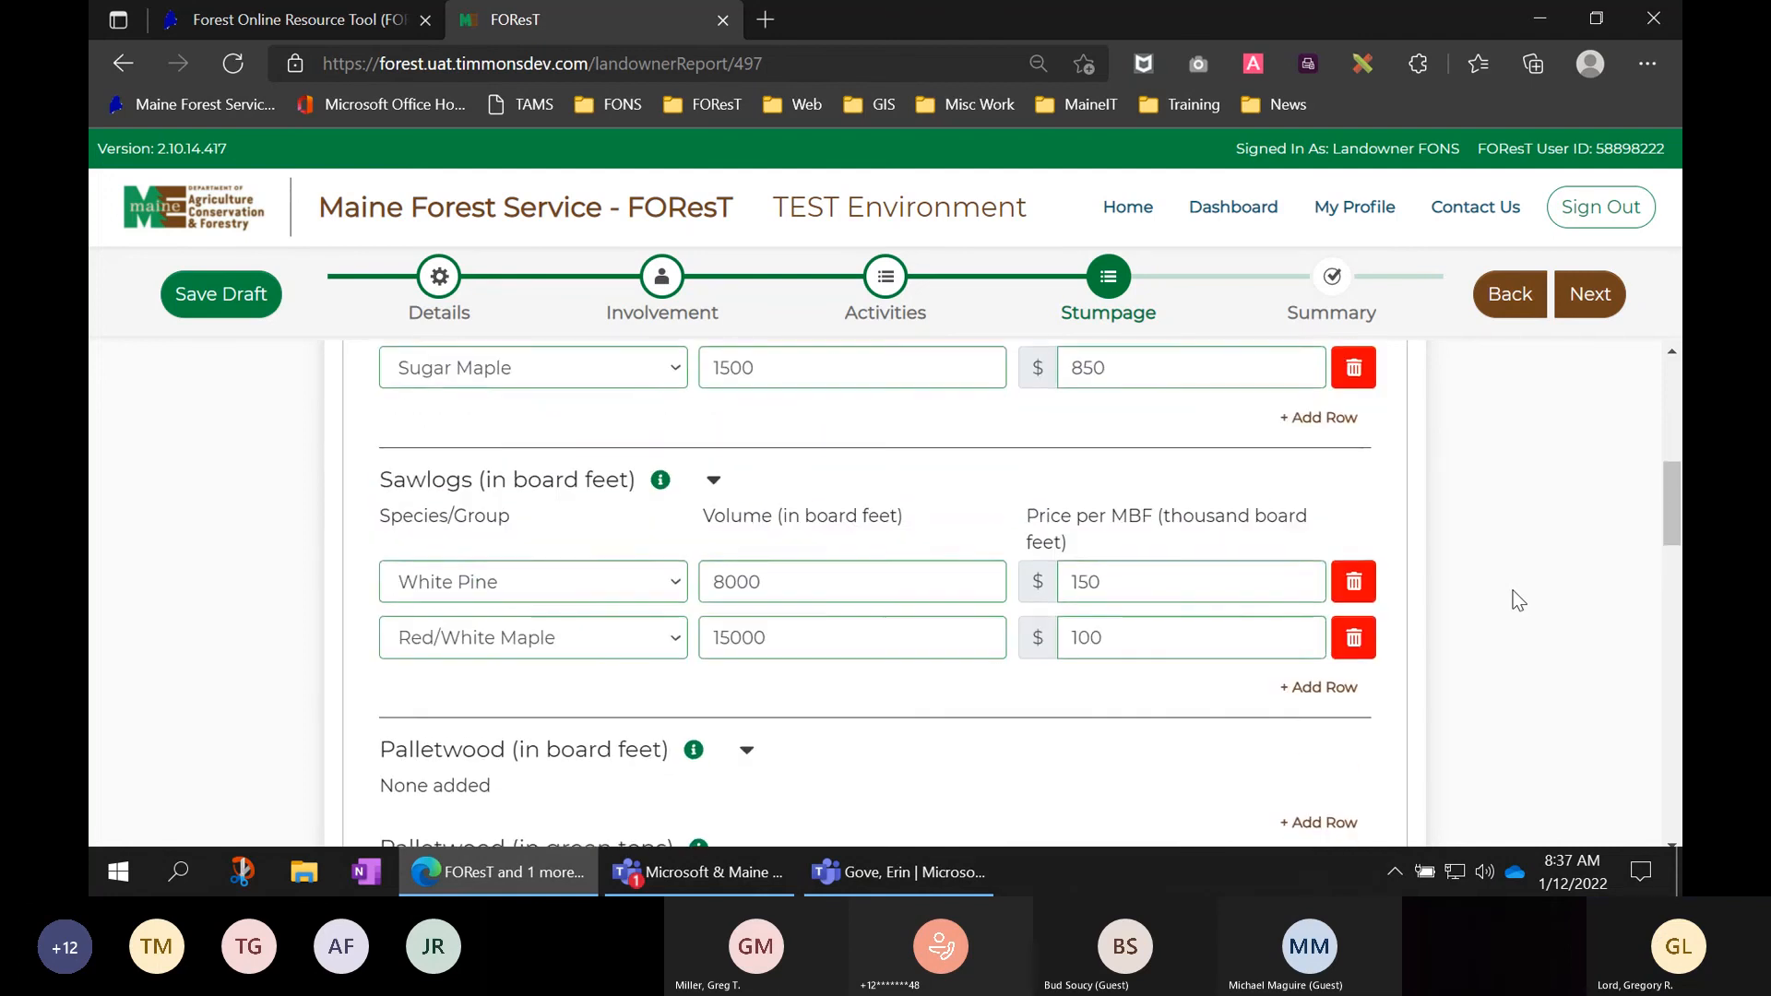
scroll(1518, 601, up, 1)
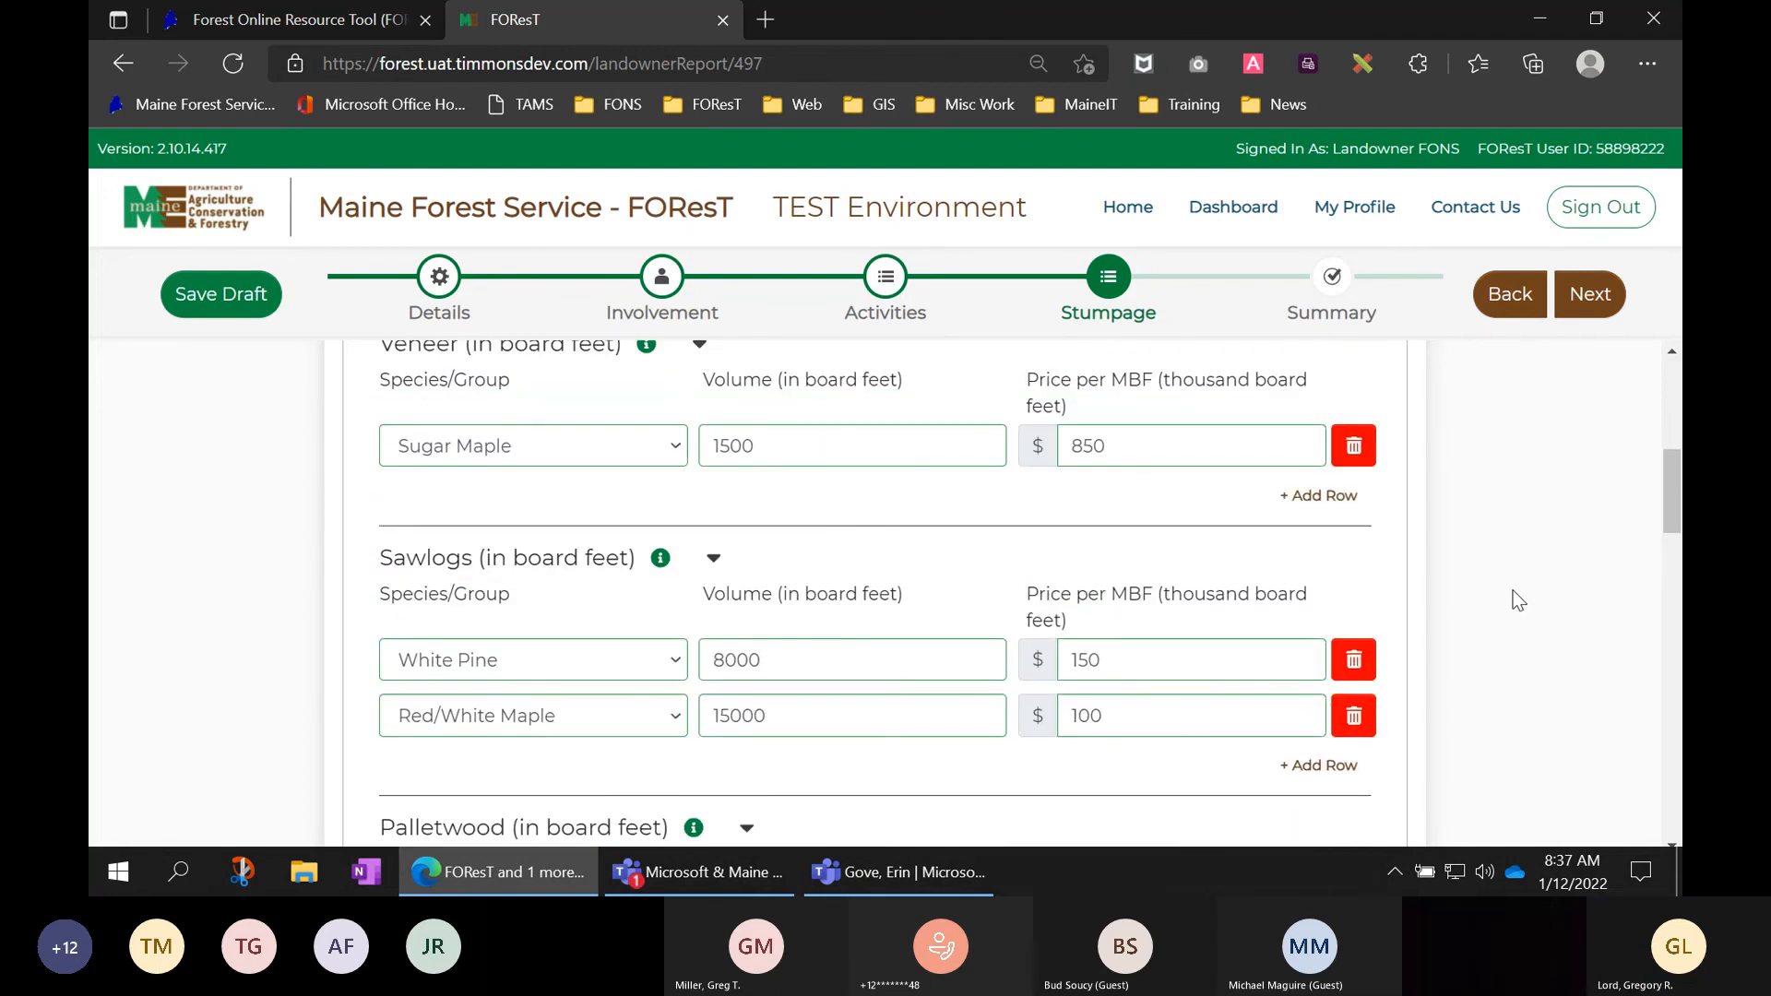
scroll(1519, 600, up, 1)
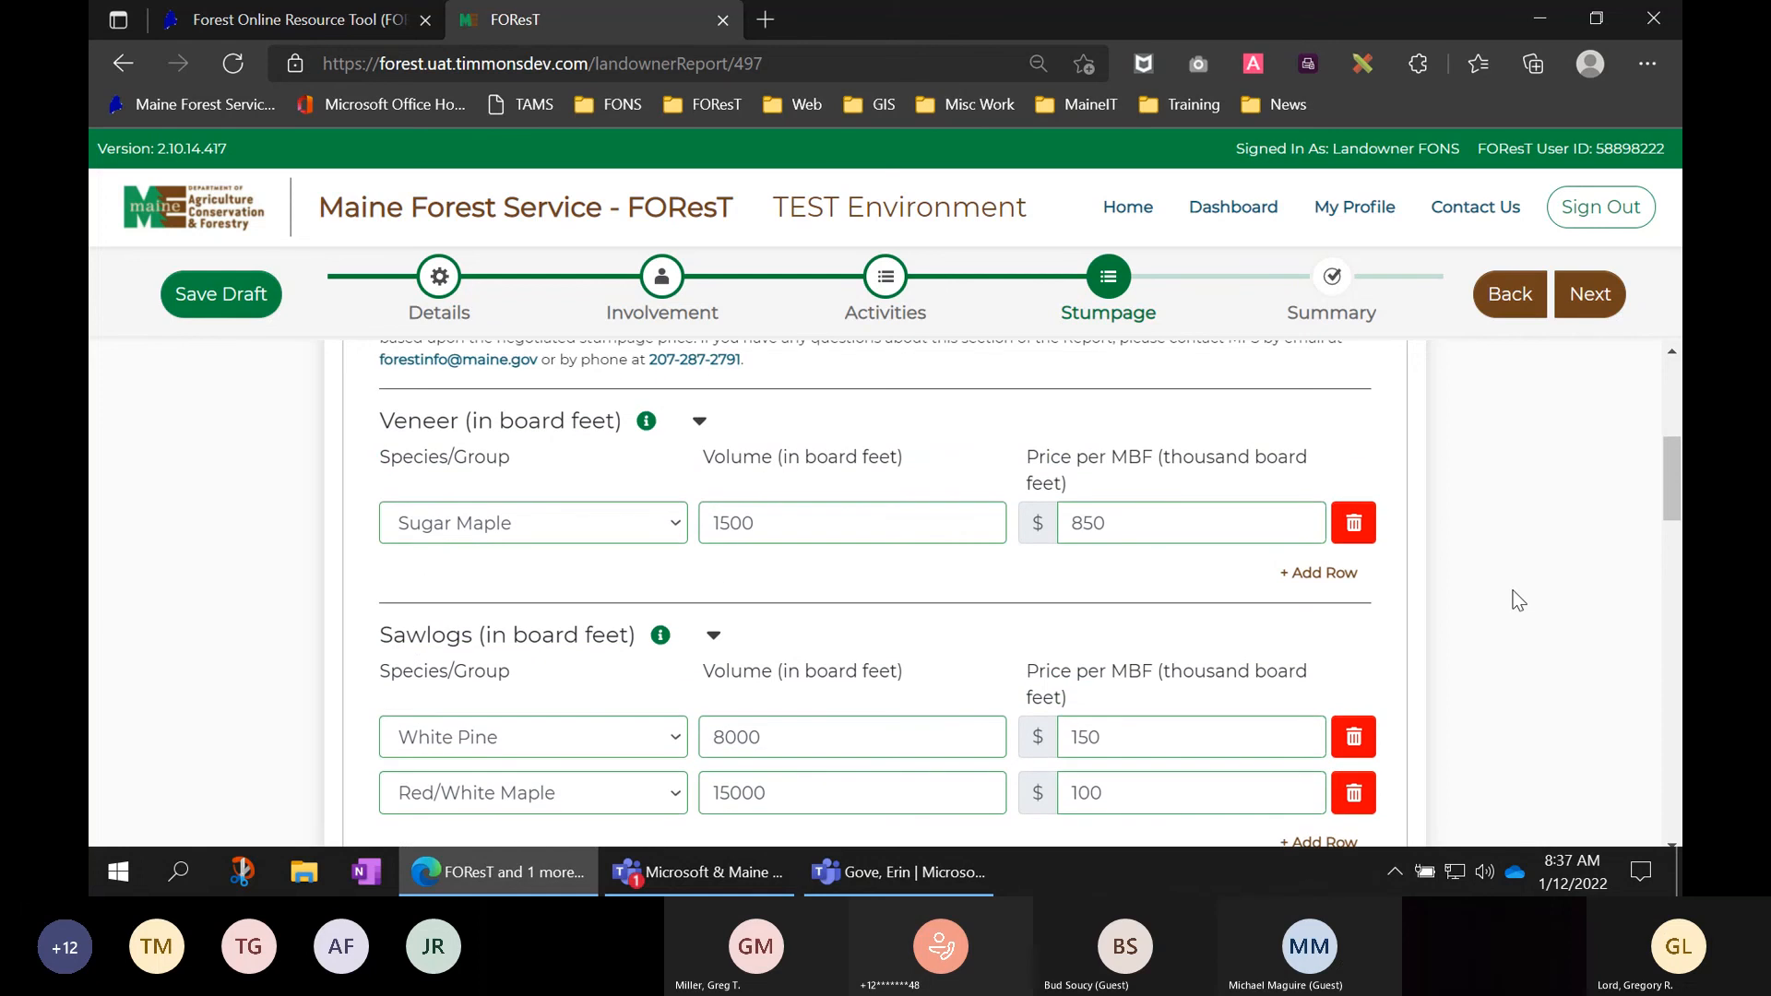
scroll(1519, 601, up, 3)
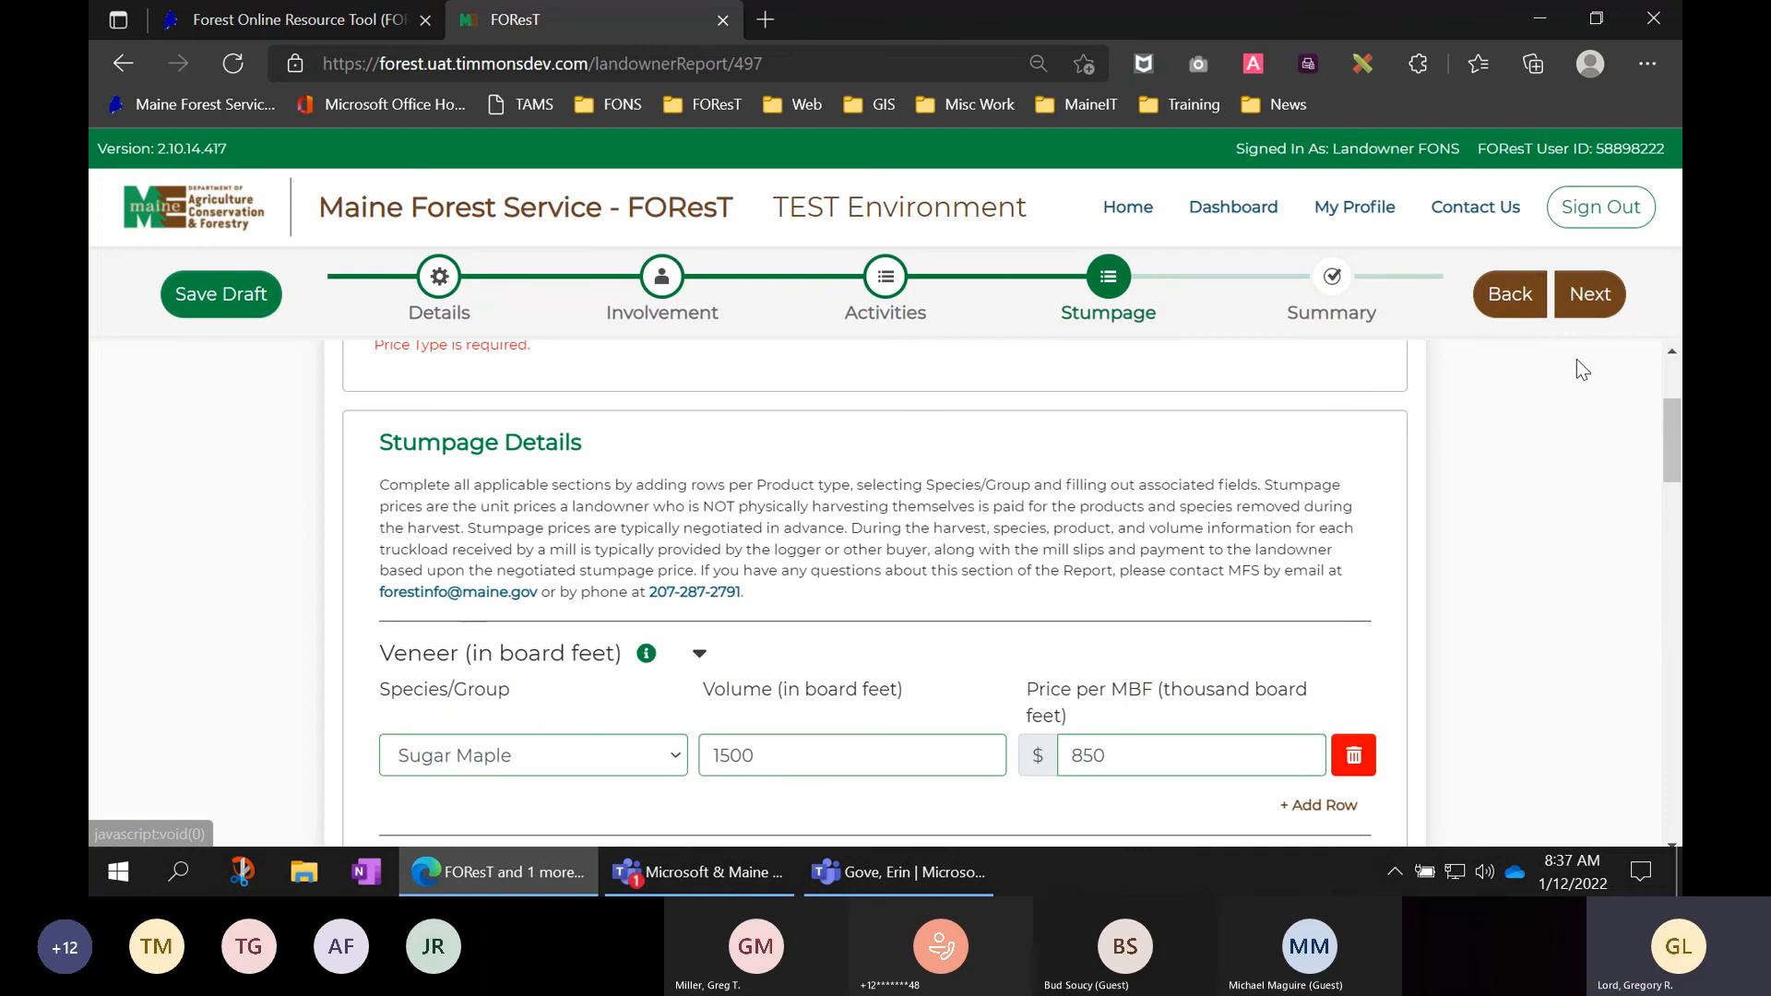
- Choose Imputed as the stumpage Price Type after the required-field error, then continue
click(1590, 294)
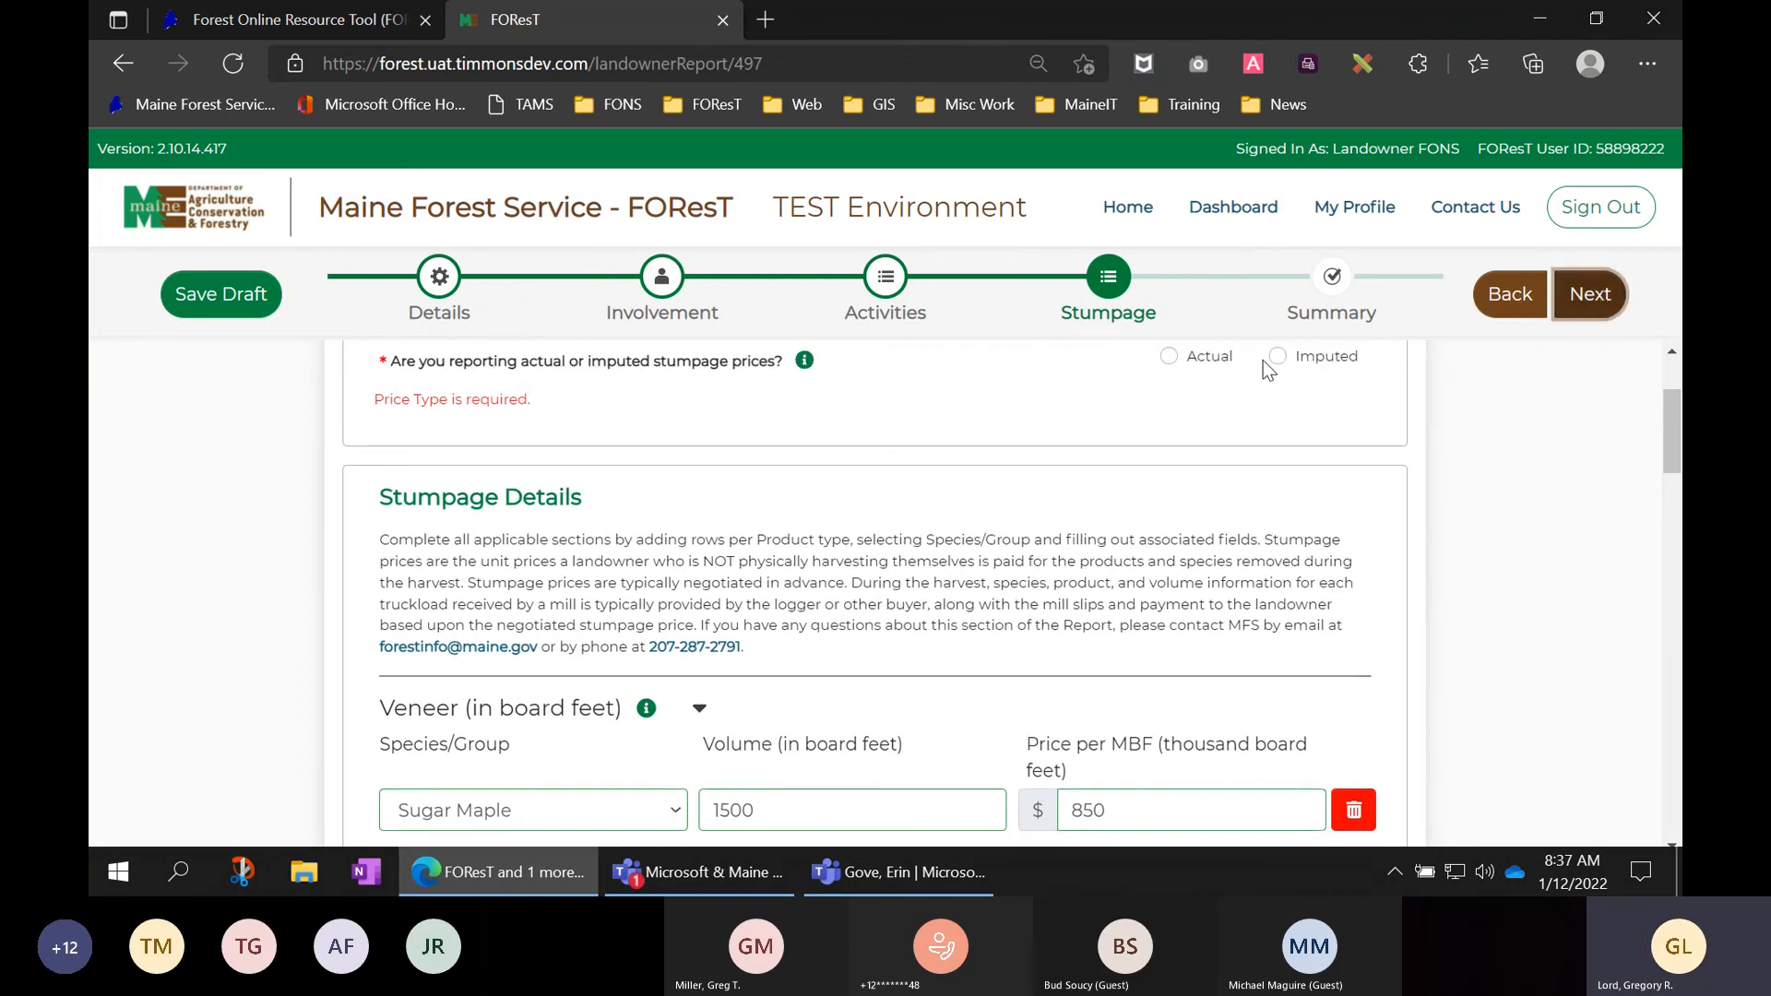
drag(545, 404, 373, 411)
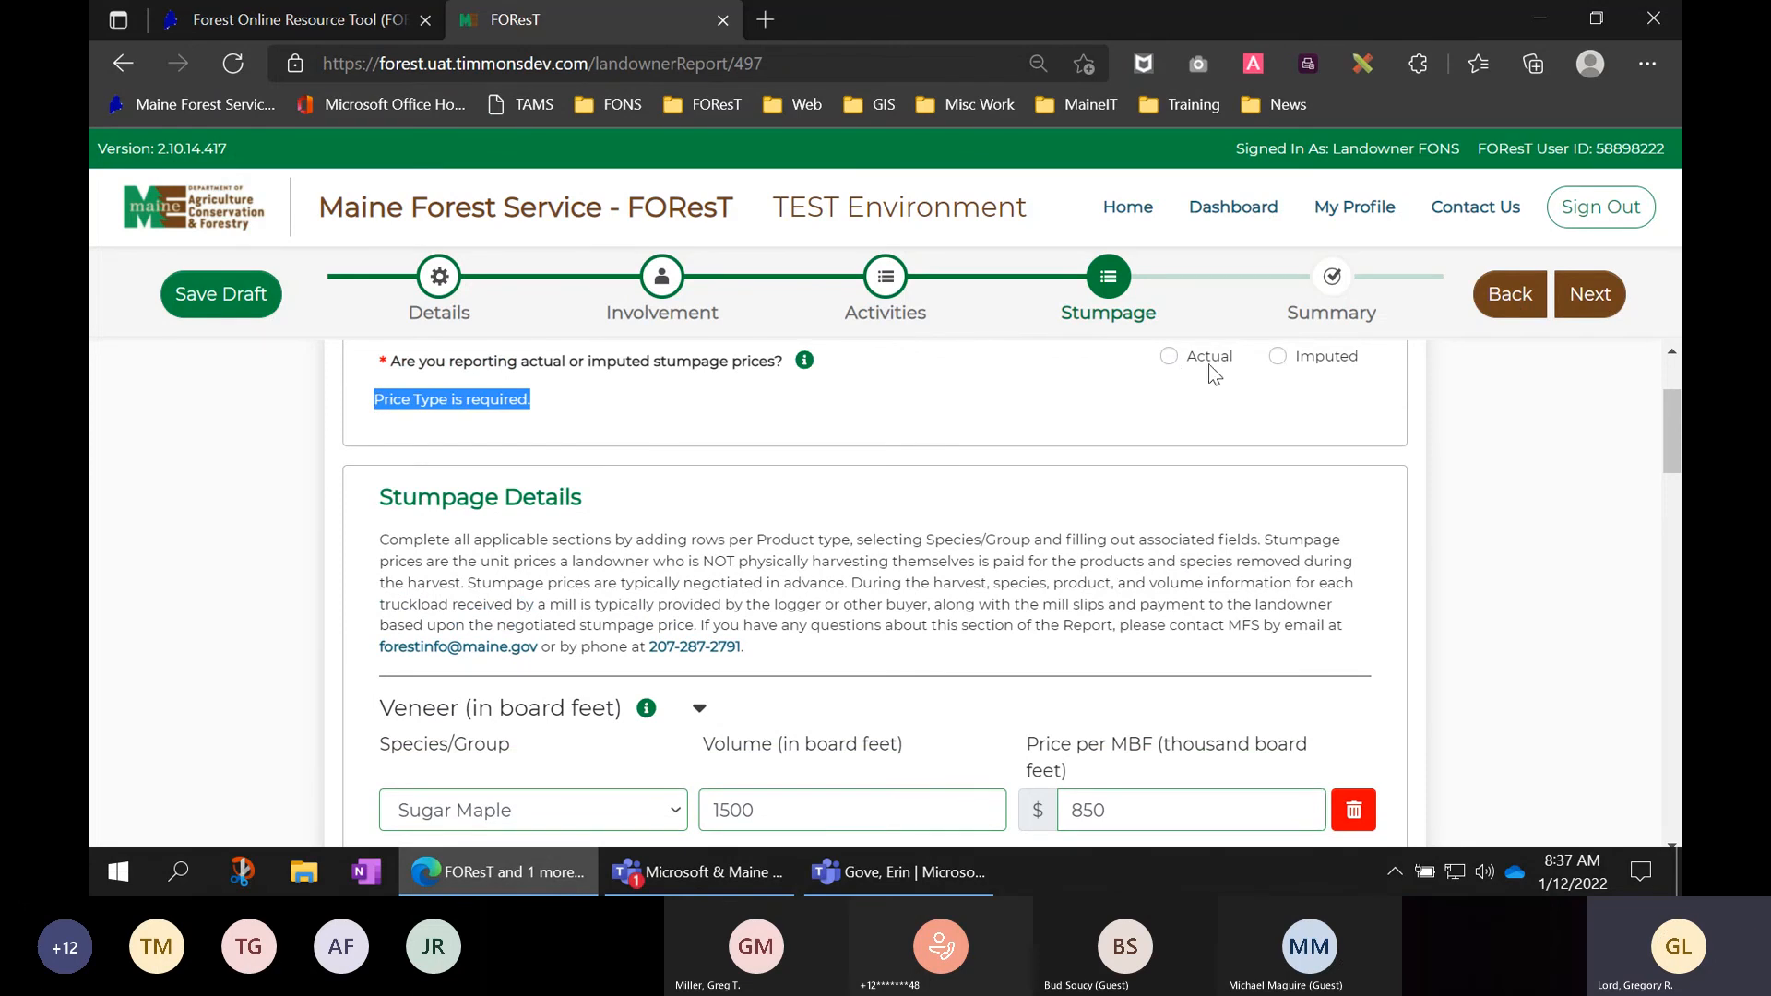
click(1279, 355)
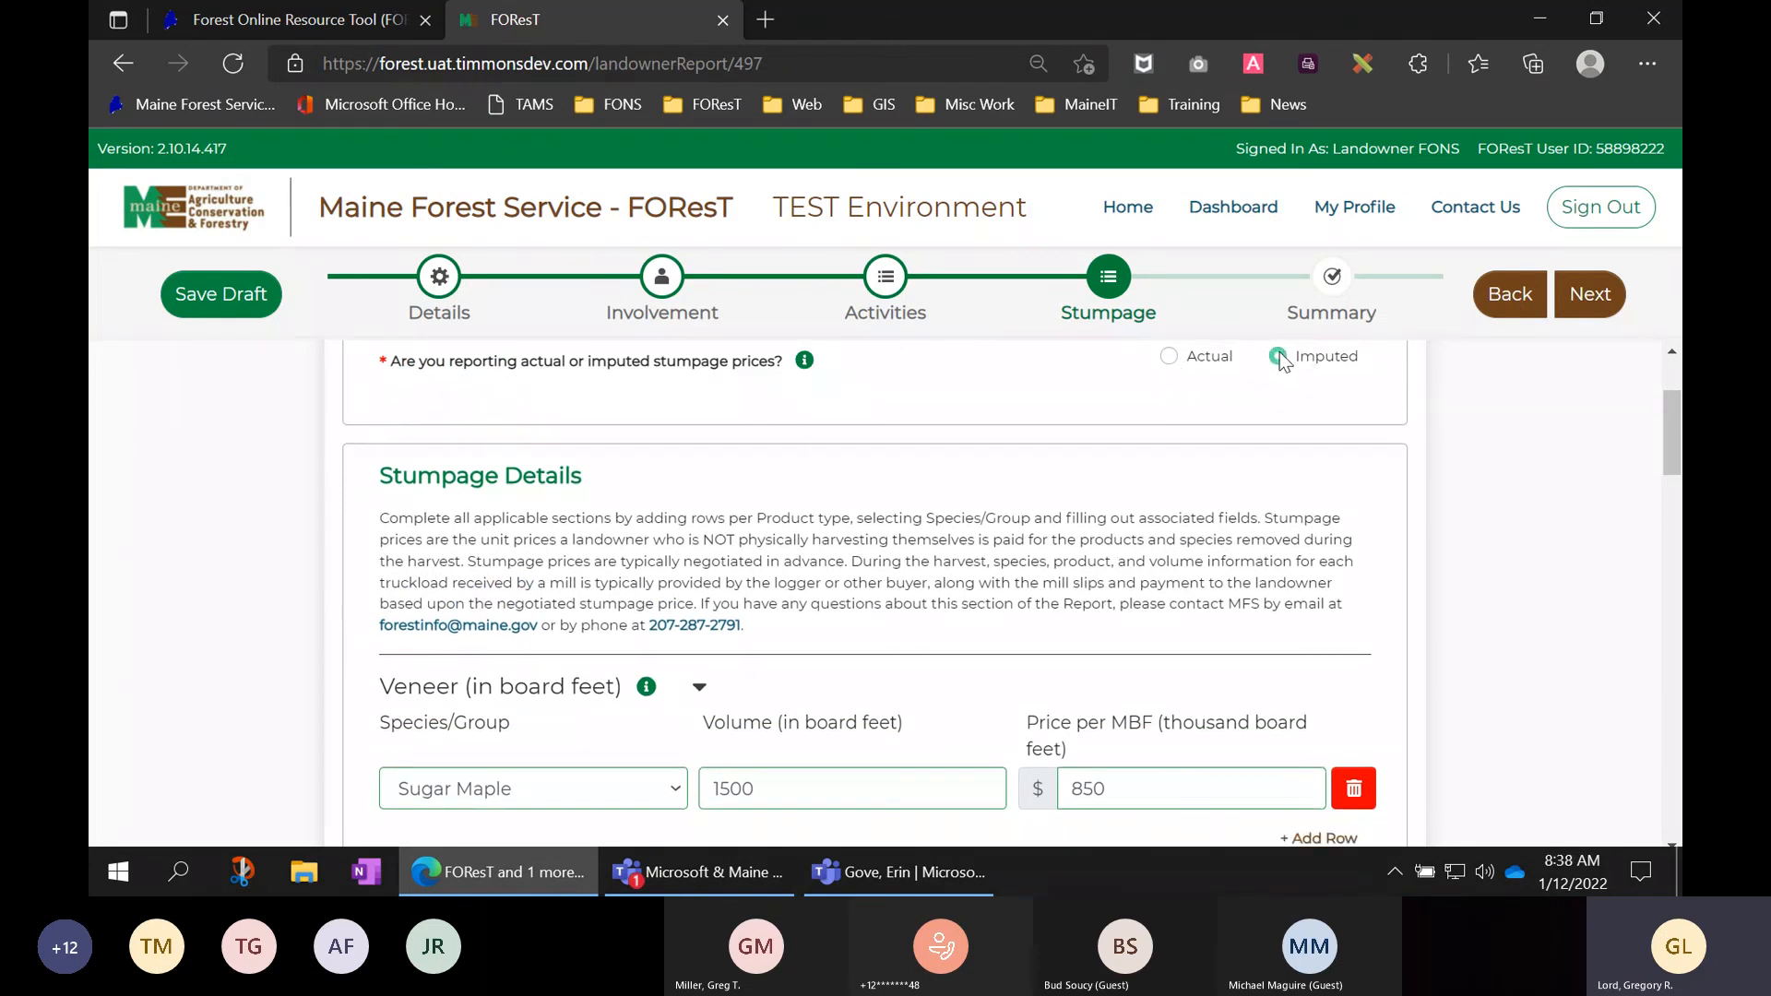
click(1598, 300)
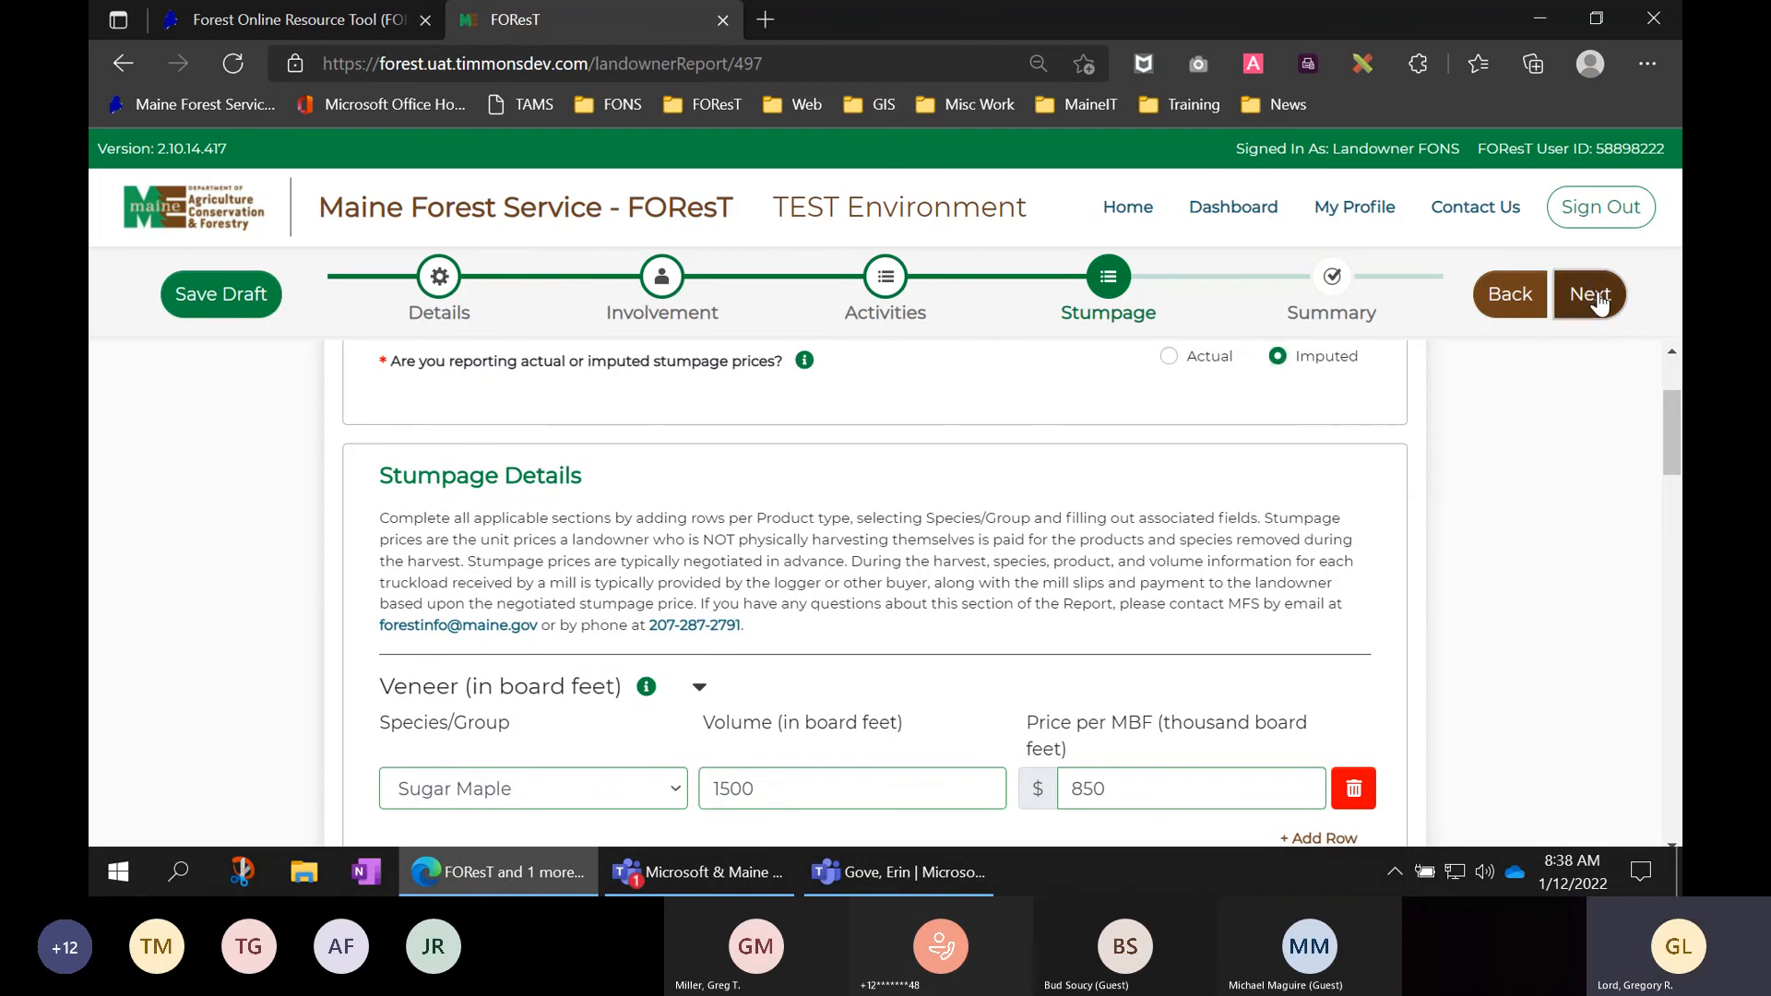
- Sign back in with the saved account e-mail and password, then advance to the Summary step
click(908, 474)
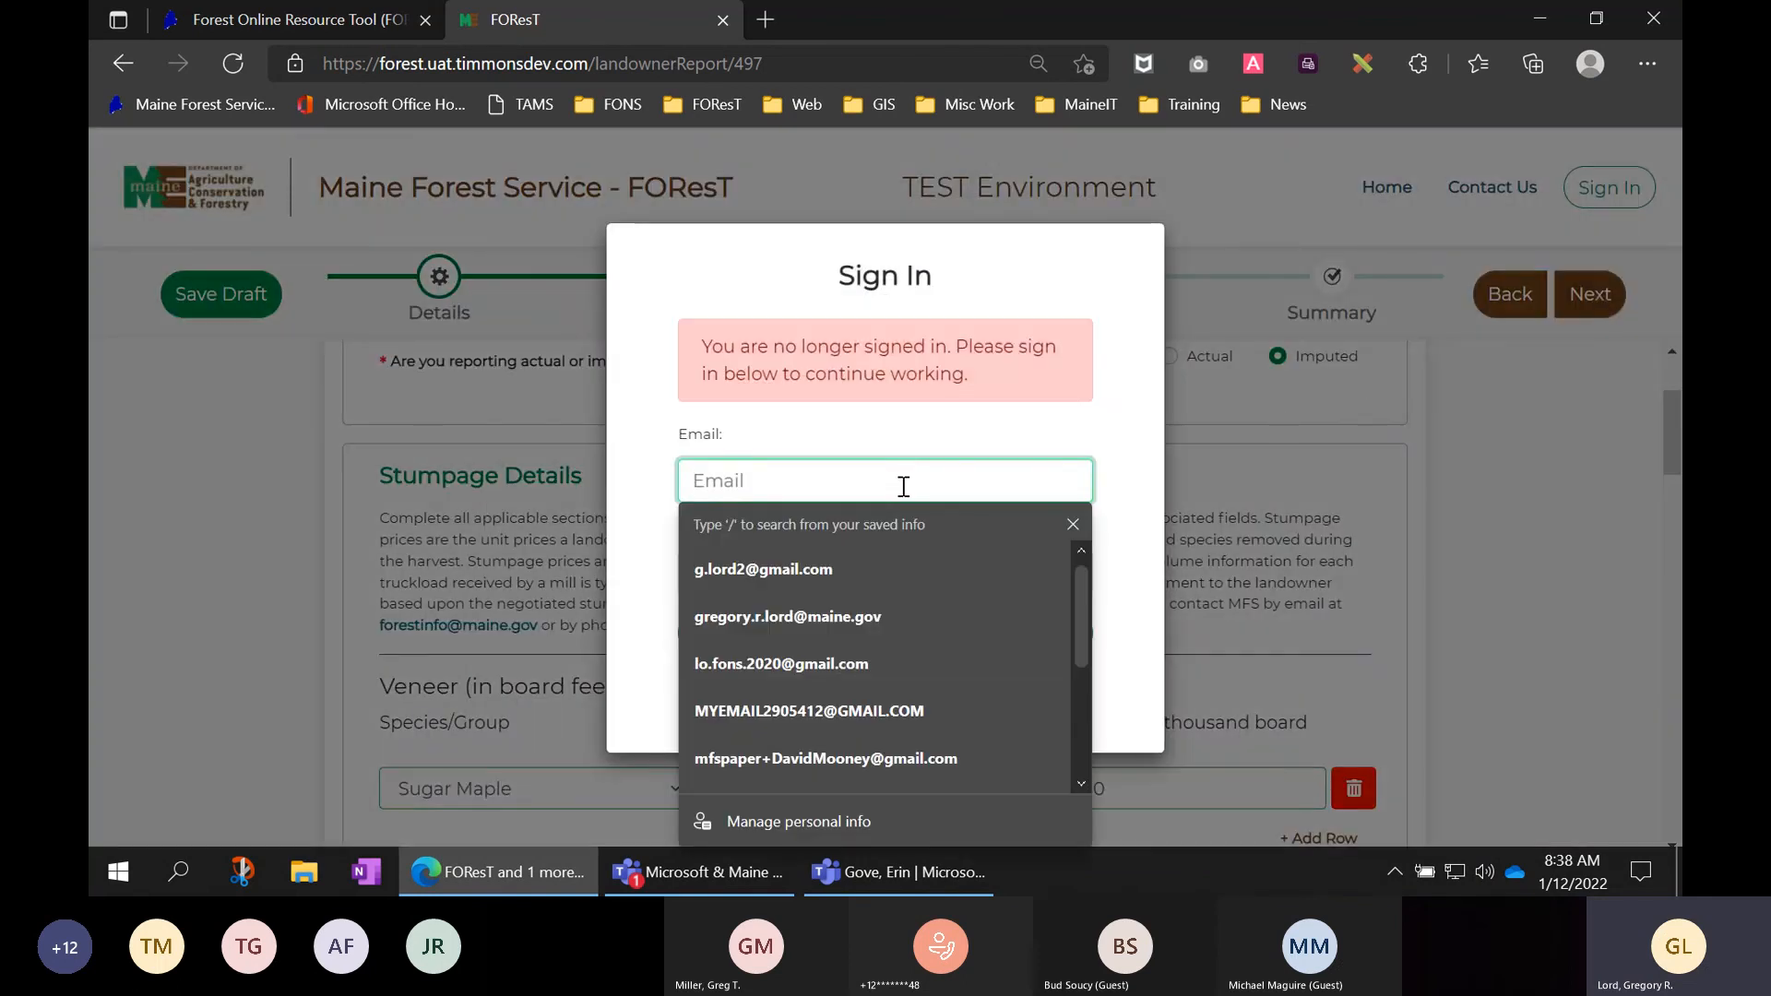
click(850, 661)
click(822, 562)
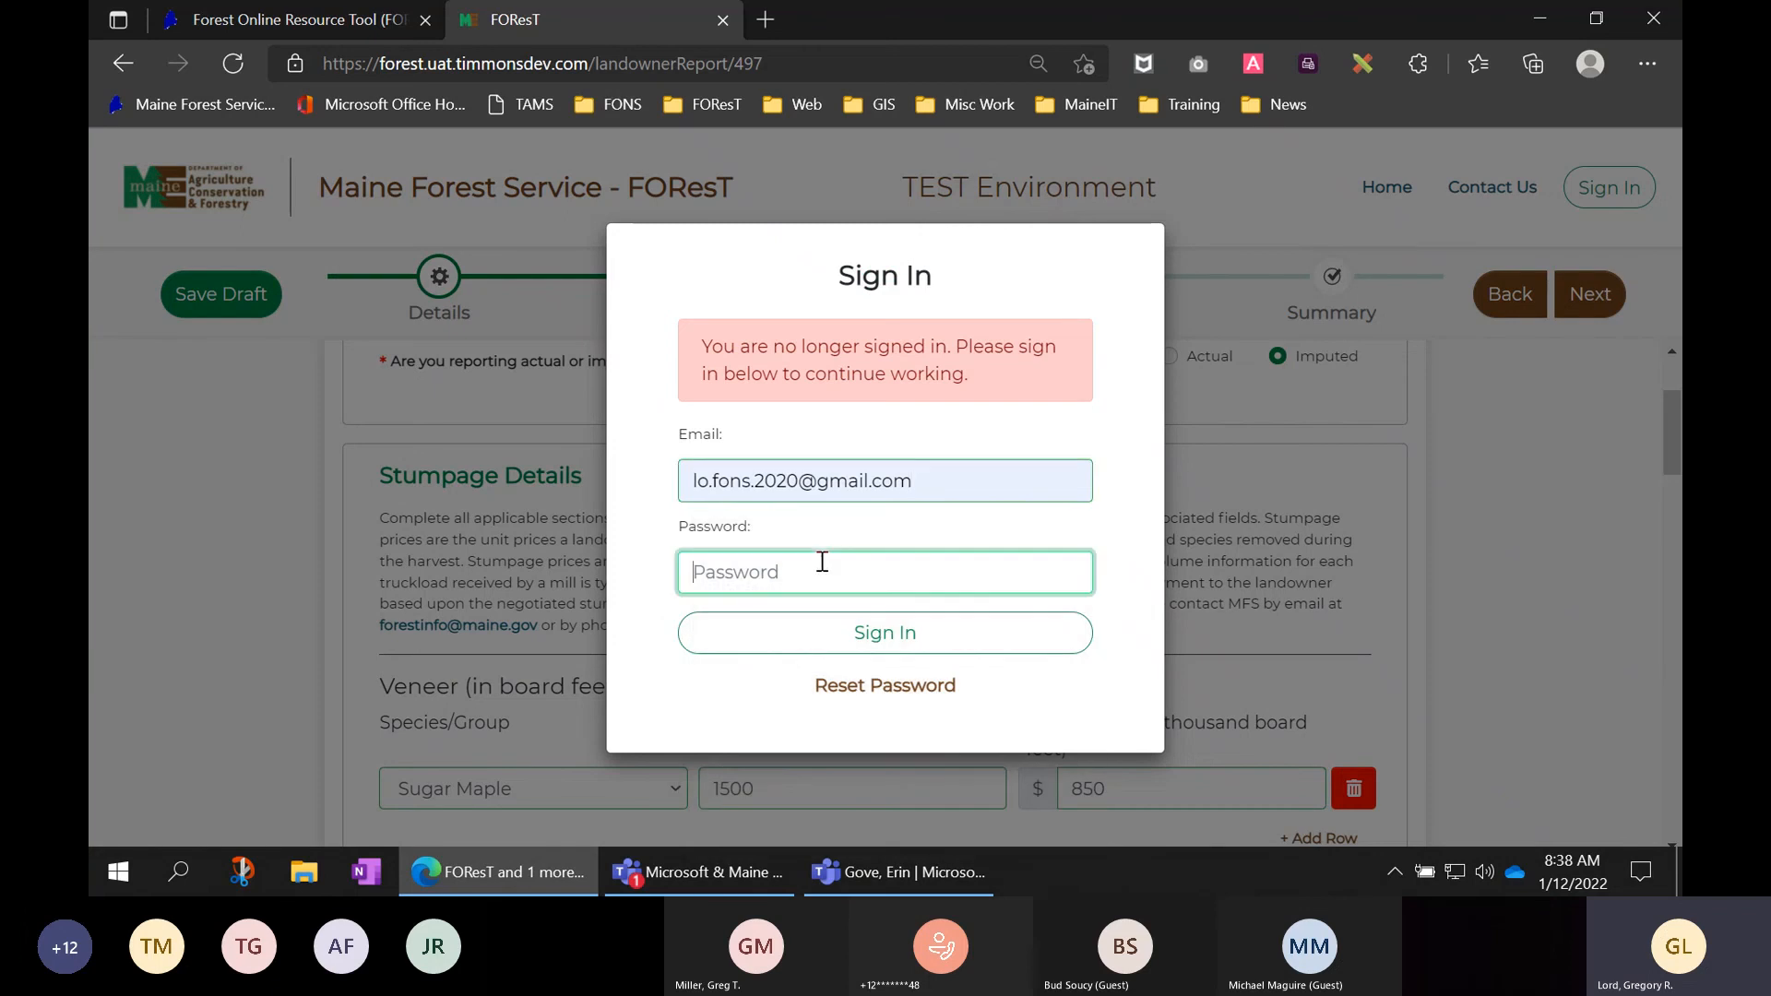
text(***)
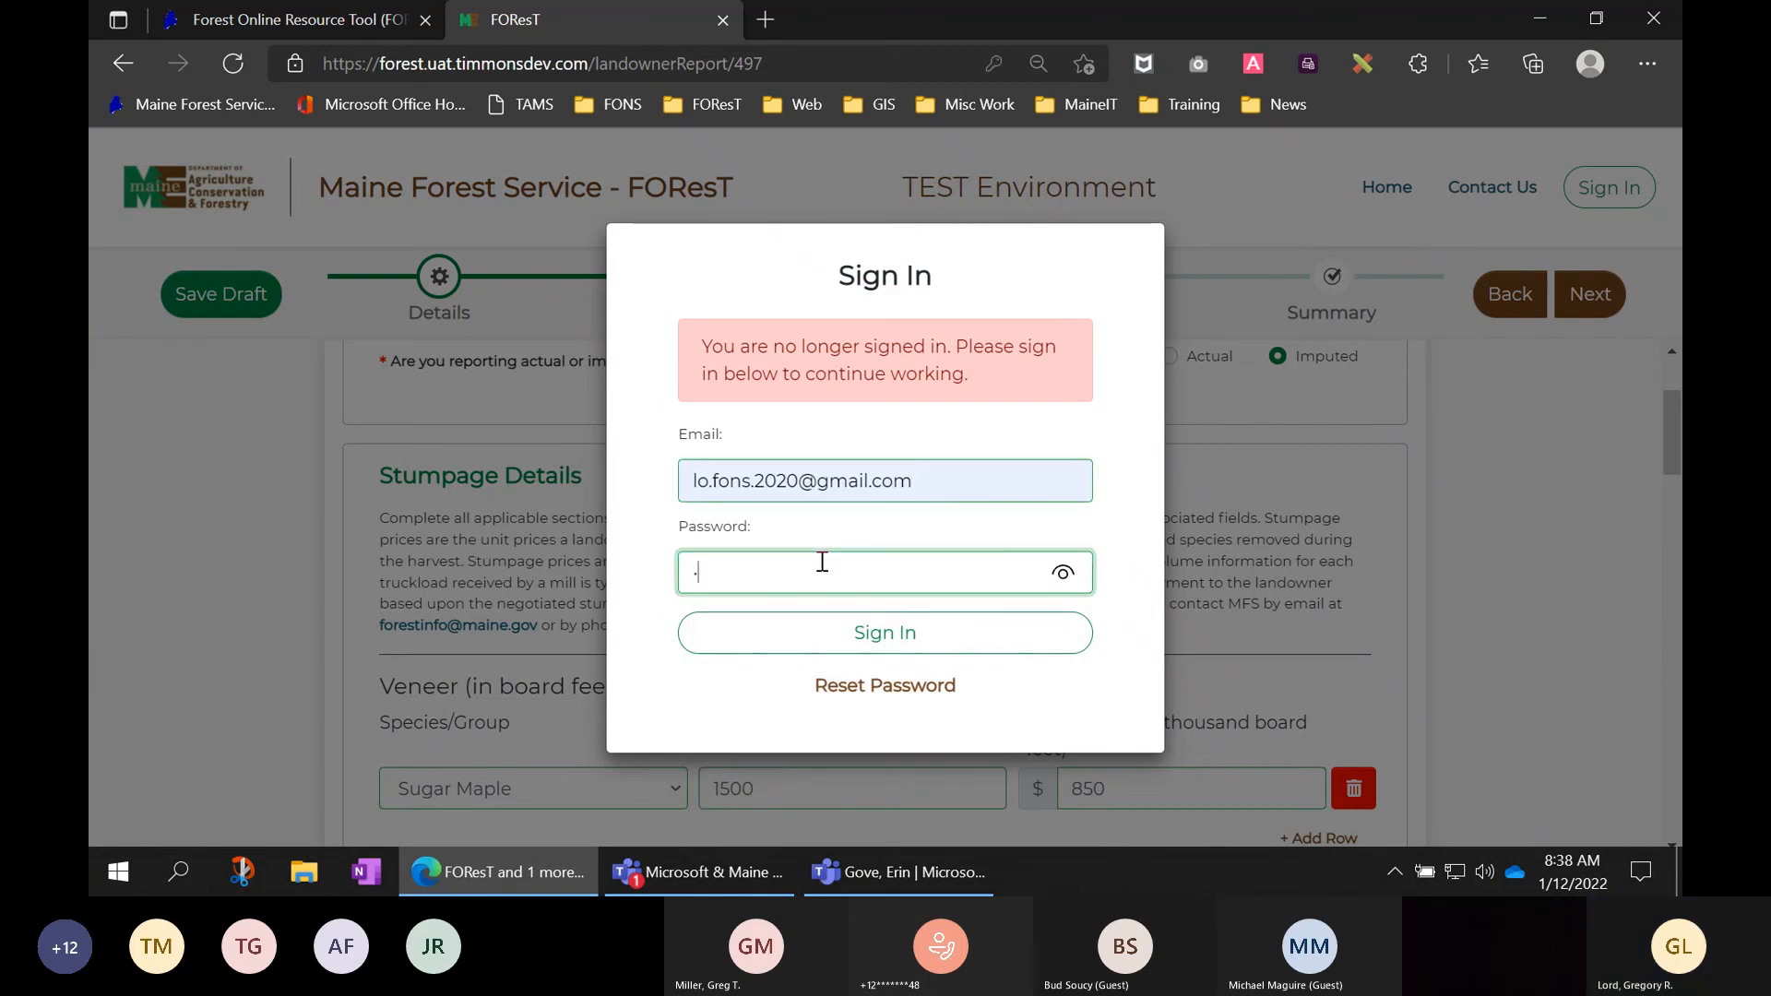
text(**)
text(***)
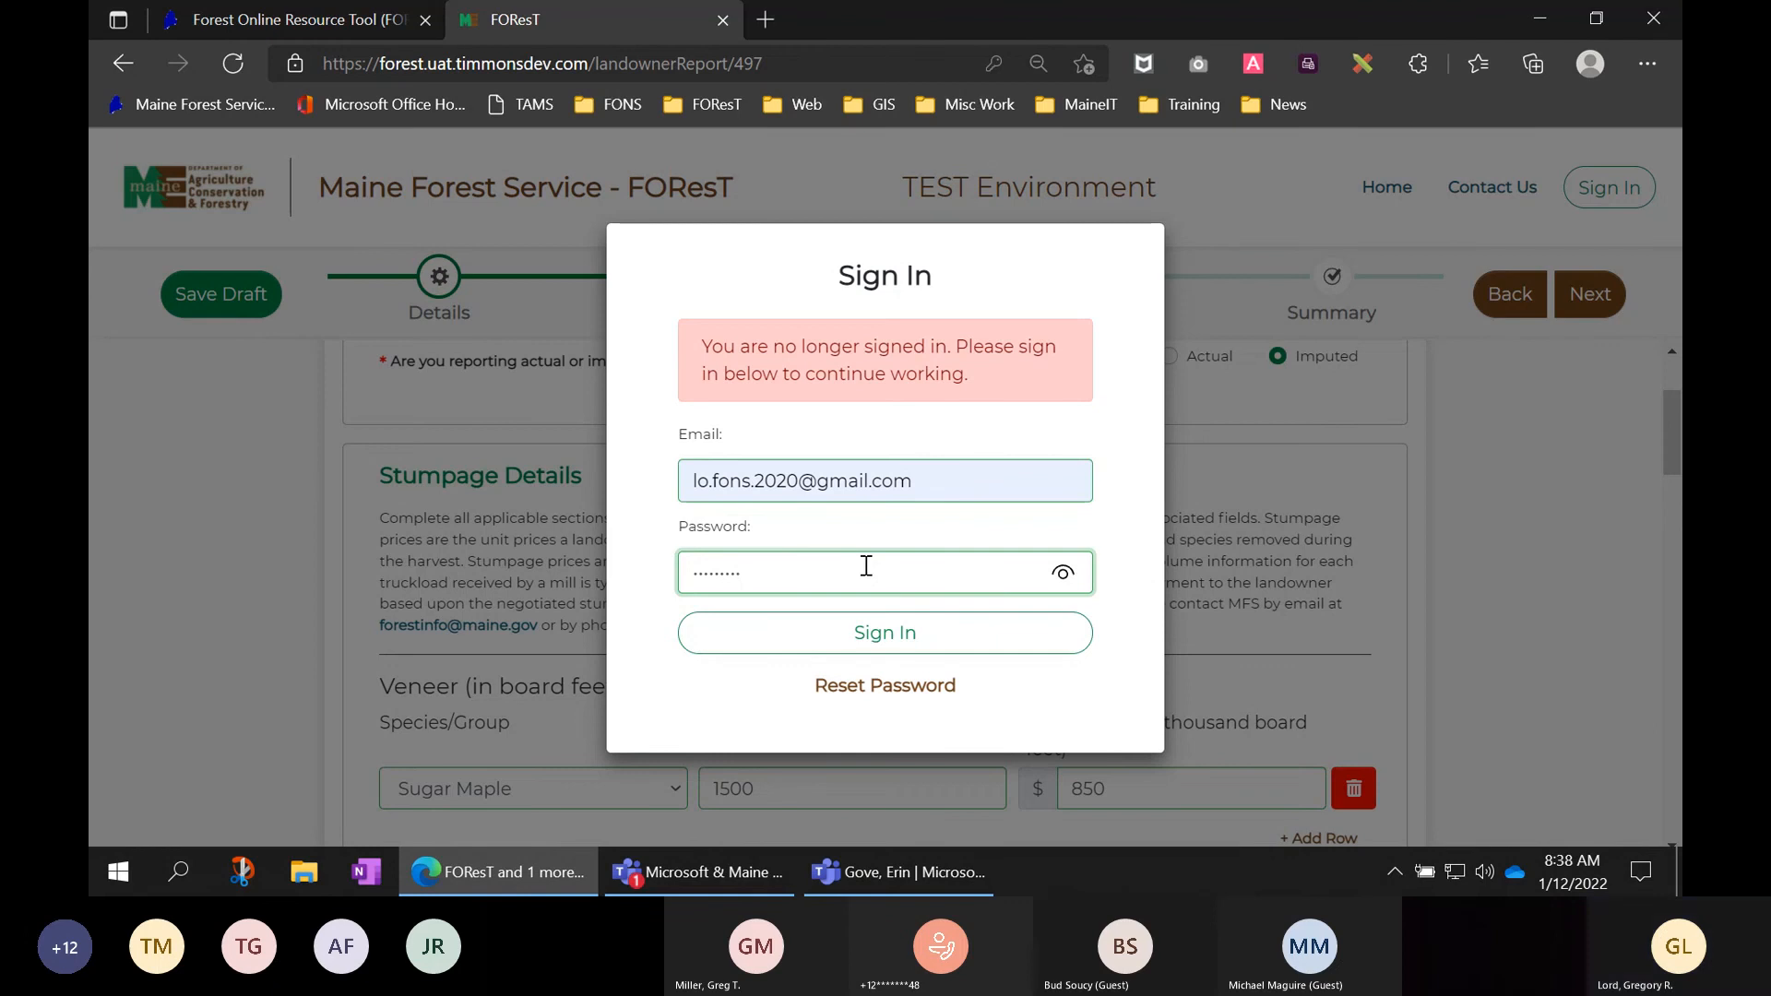
click(874, 635)
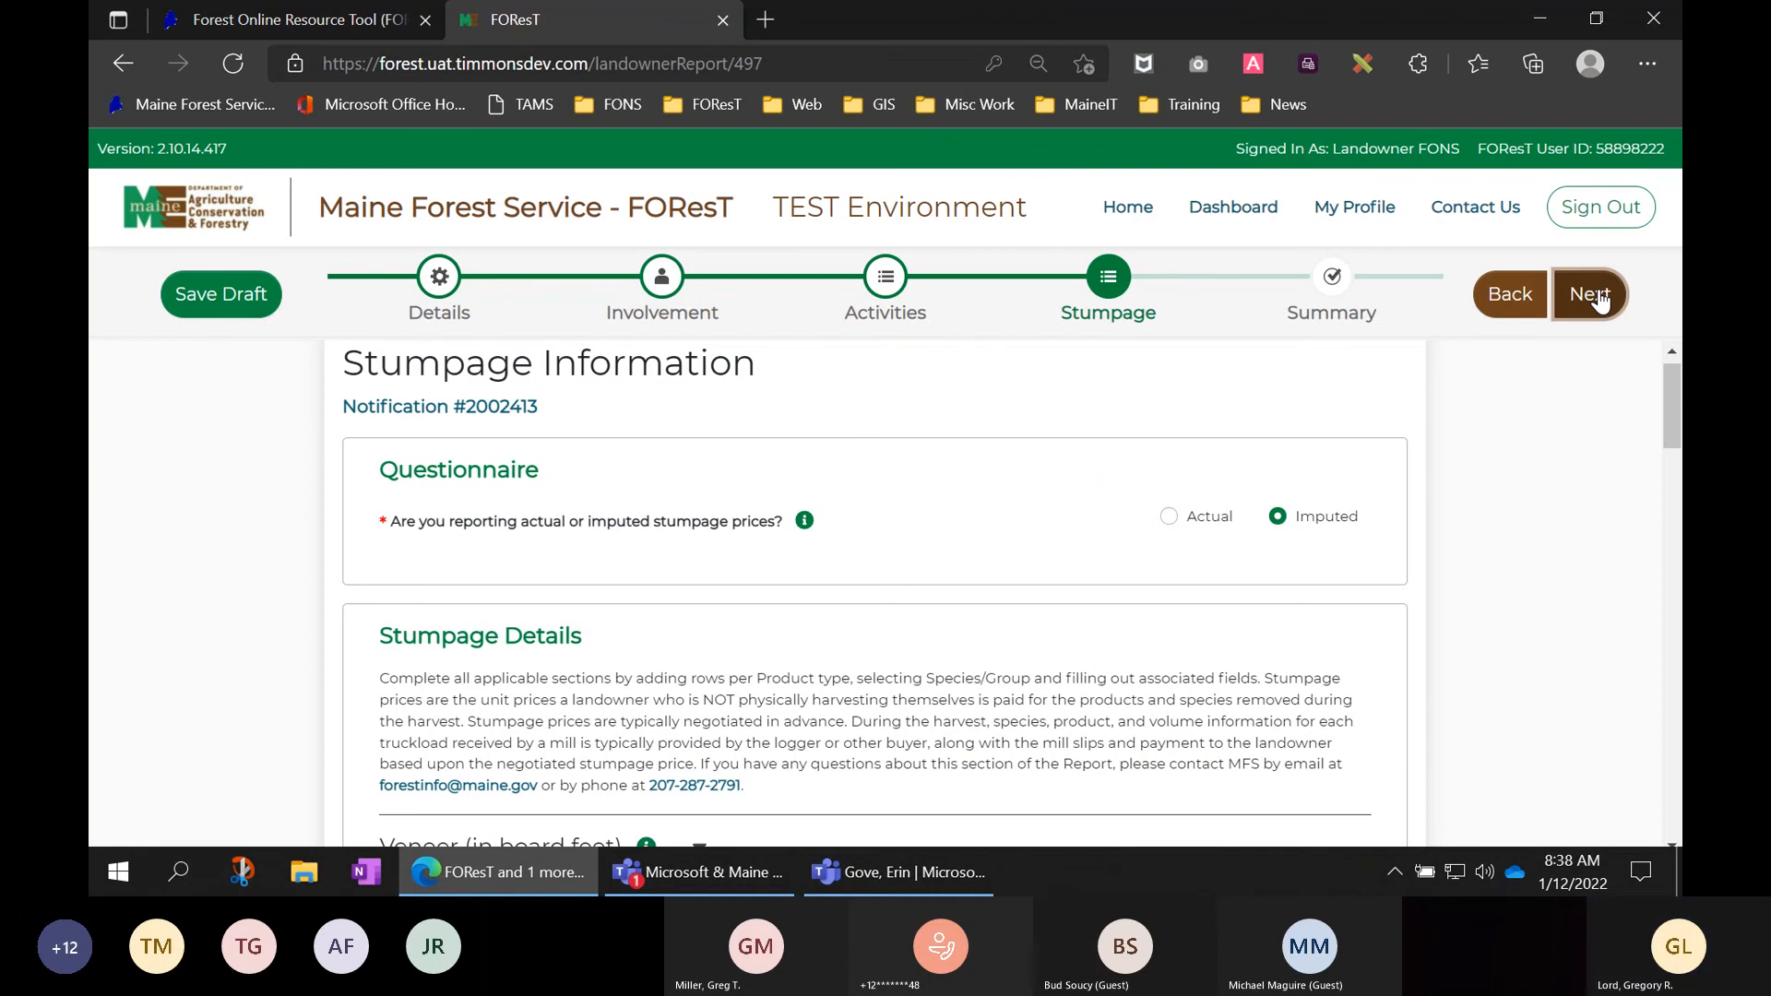
click(1593, 295)
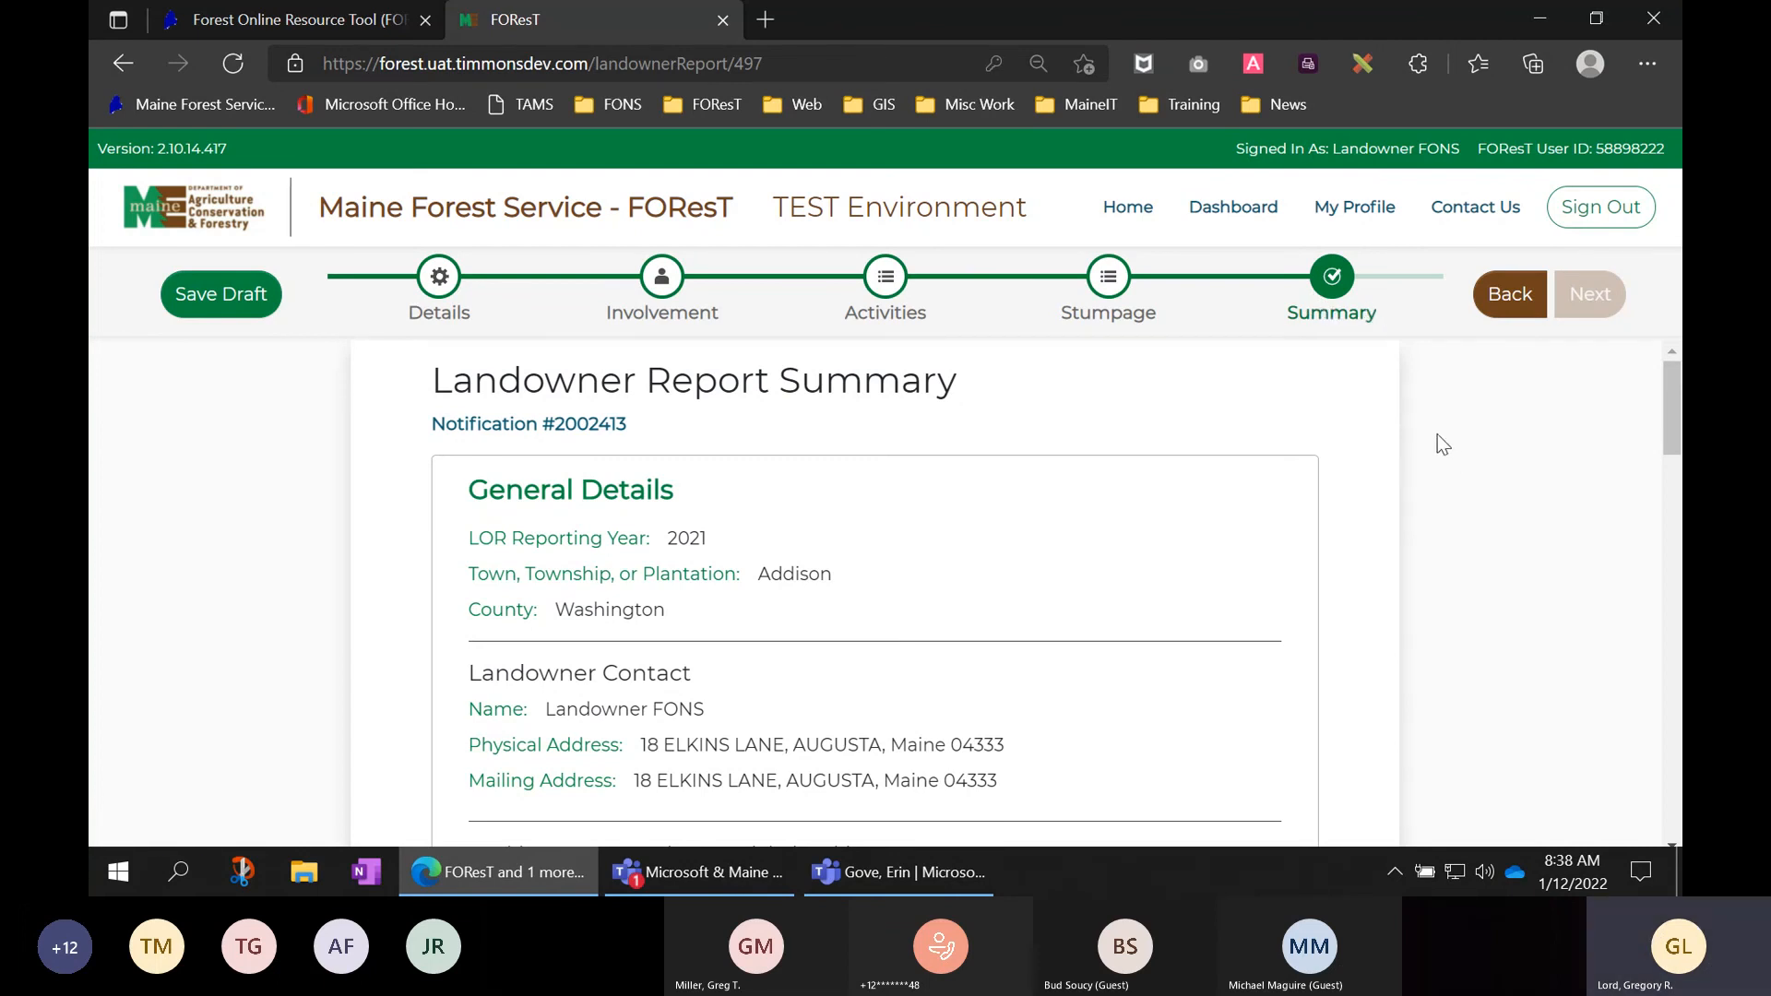
scroll(1383, 482, down, 1)
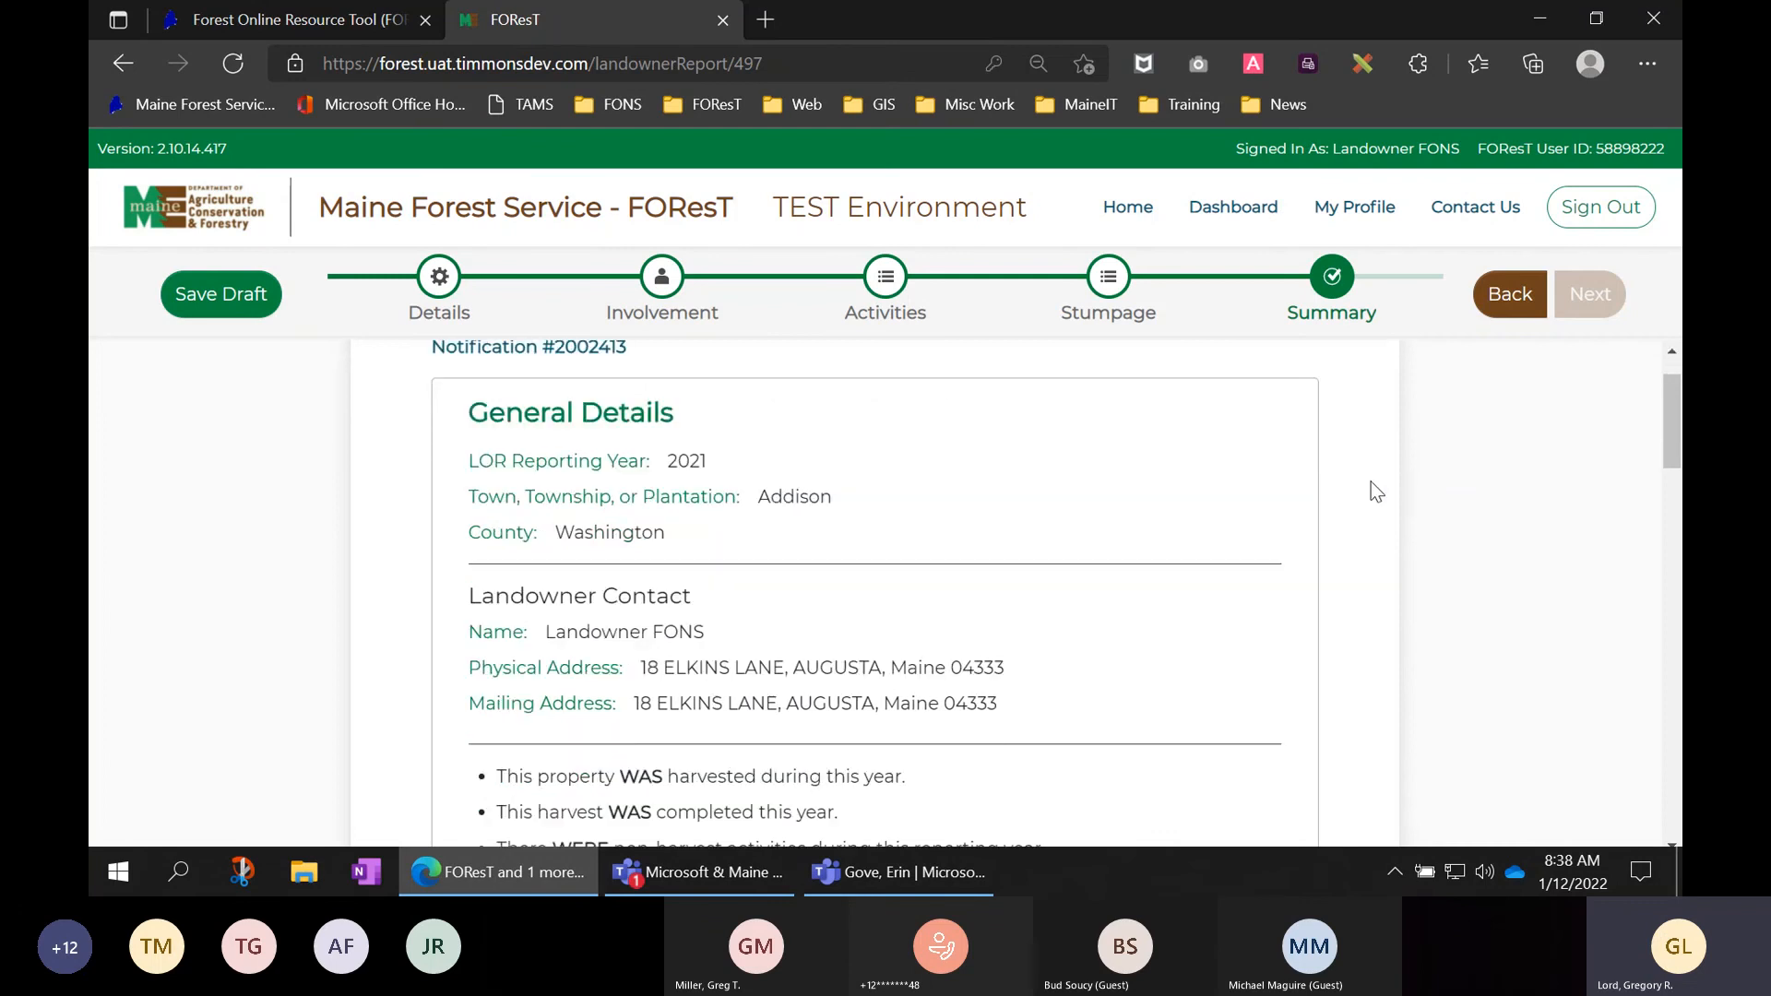
scroll(1051, 466, down, 1)
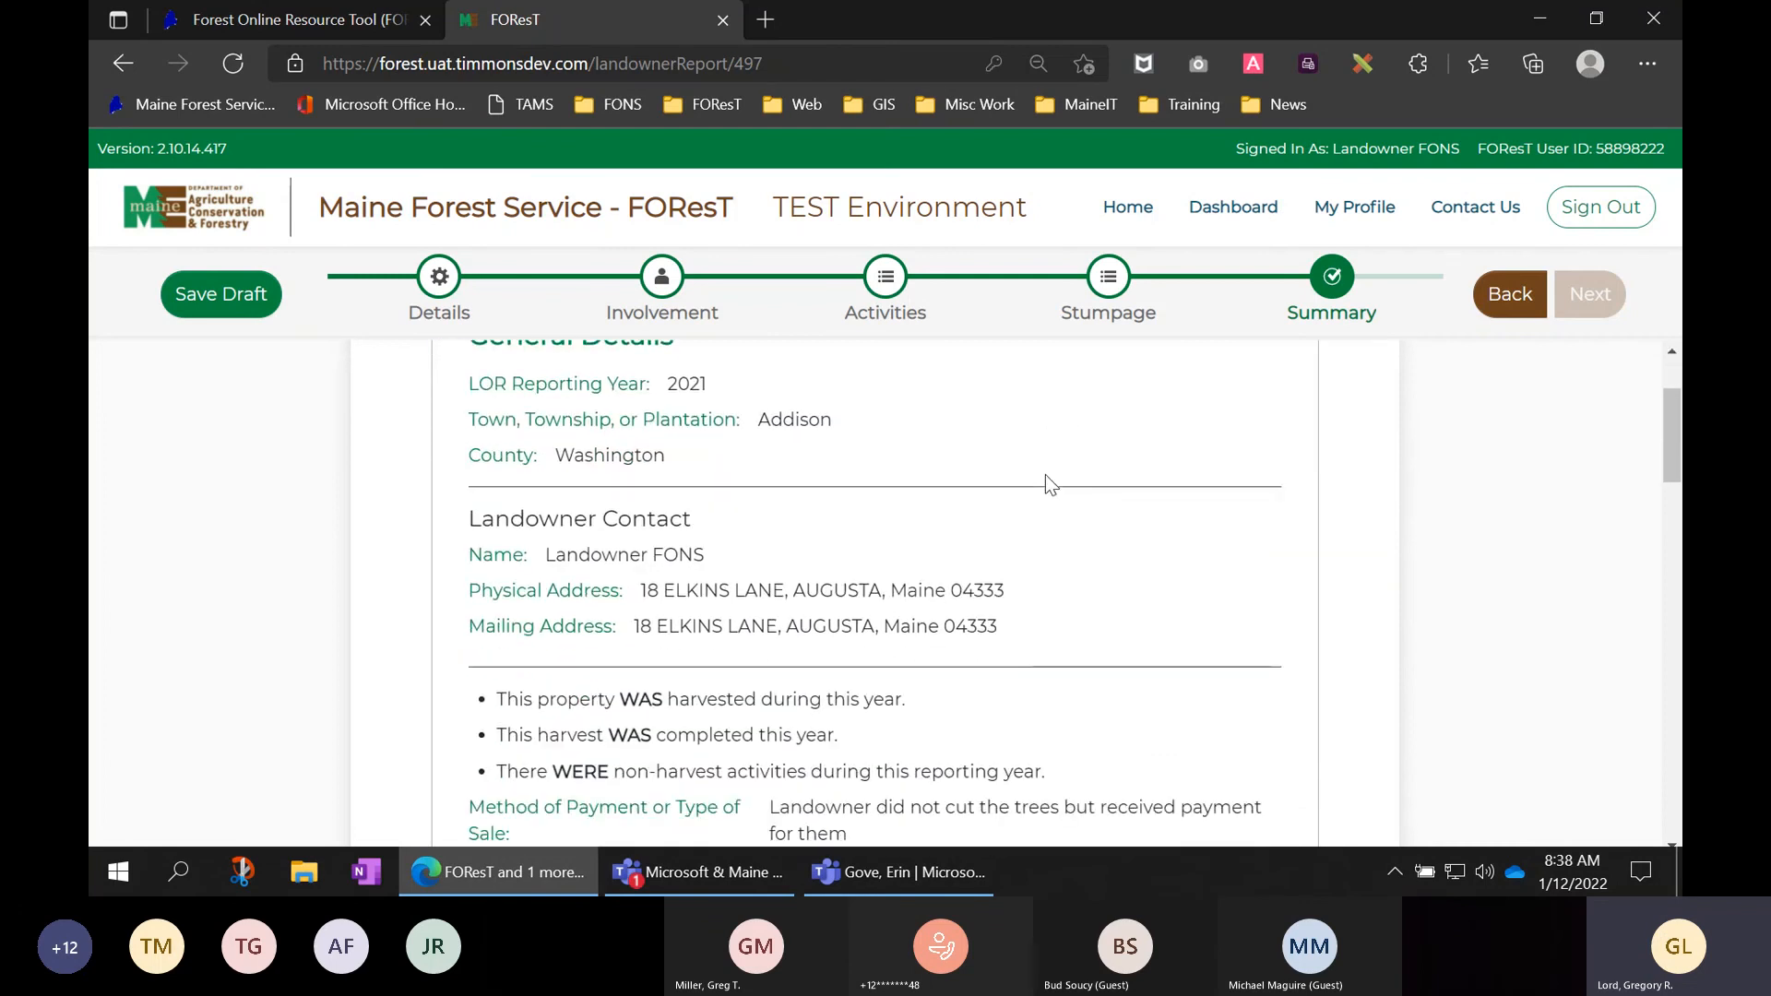
scroll(1044, 474, down, 1)
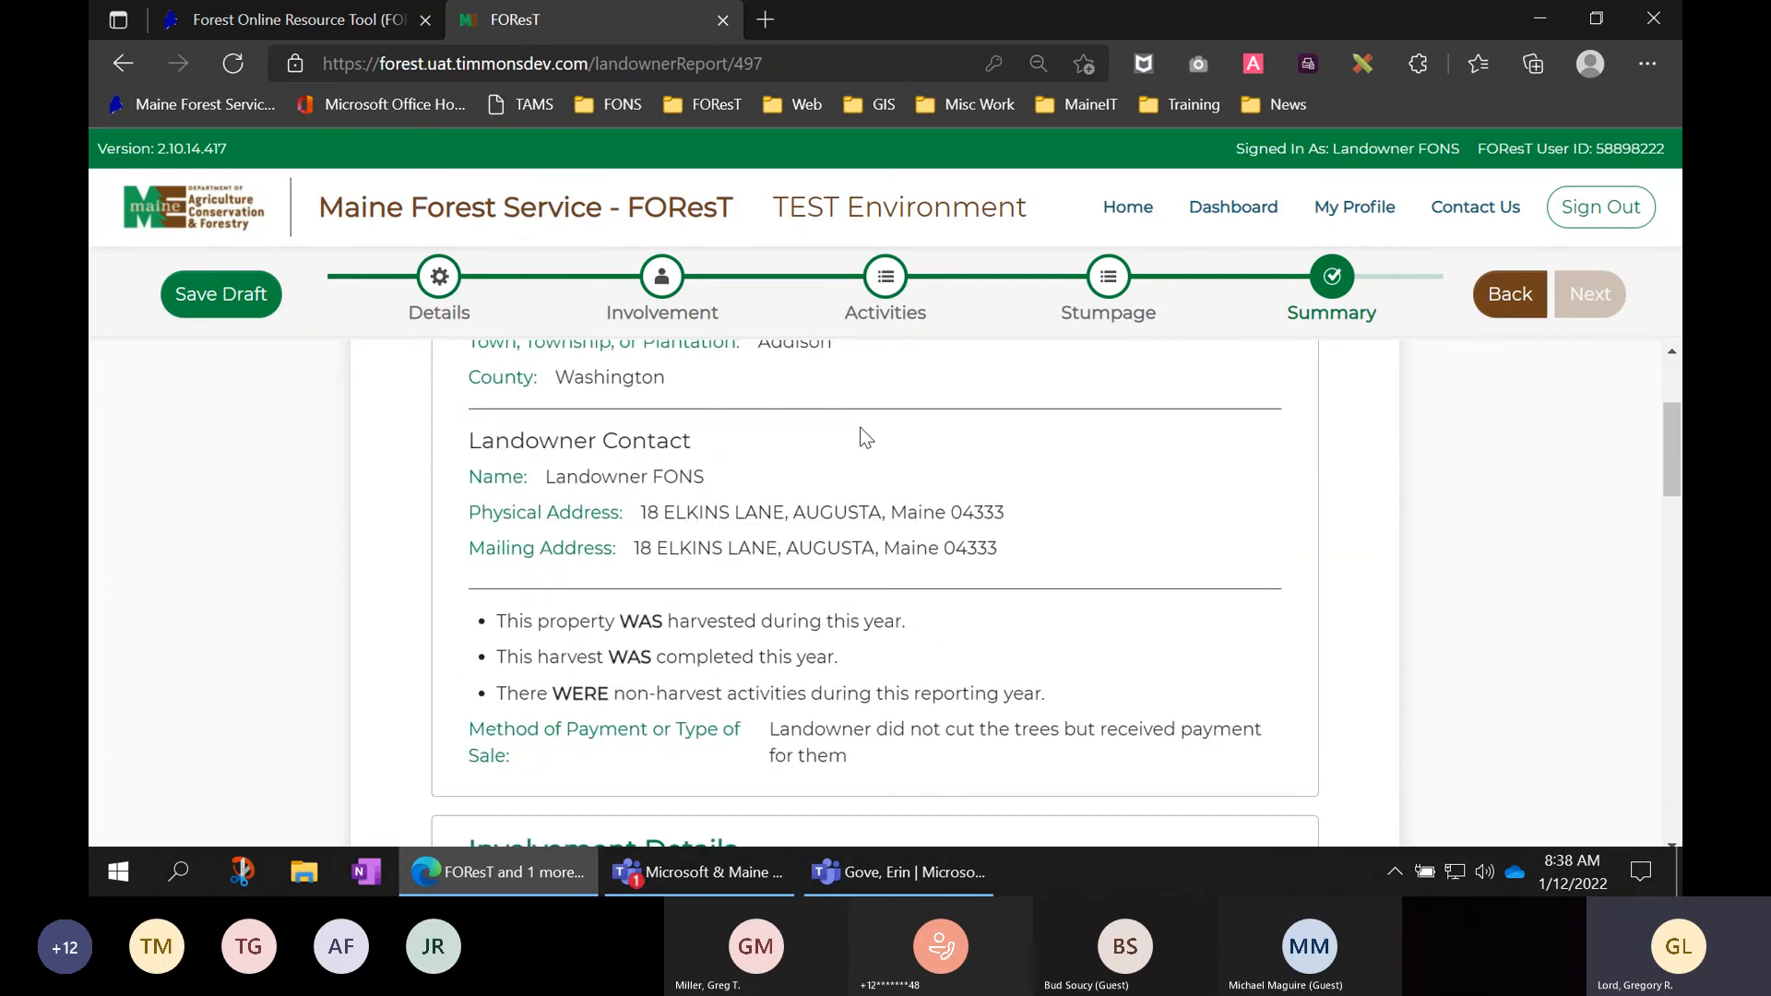
scroll(1037, 541, down, 2)
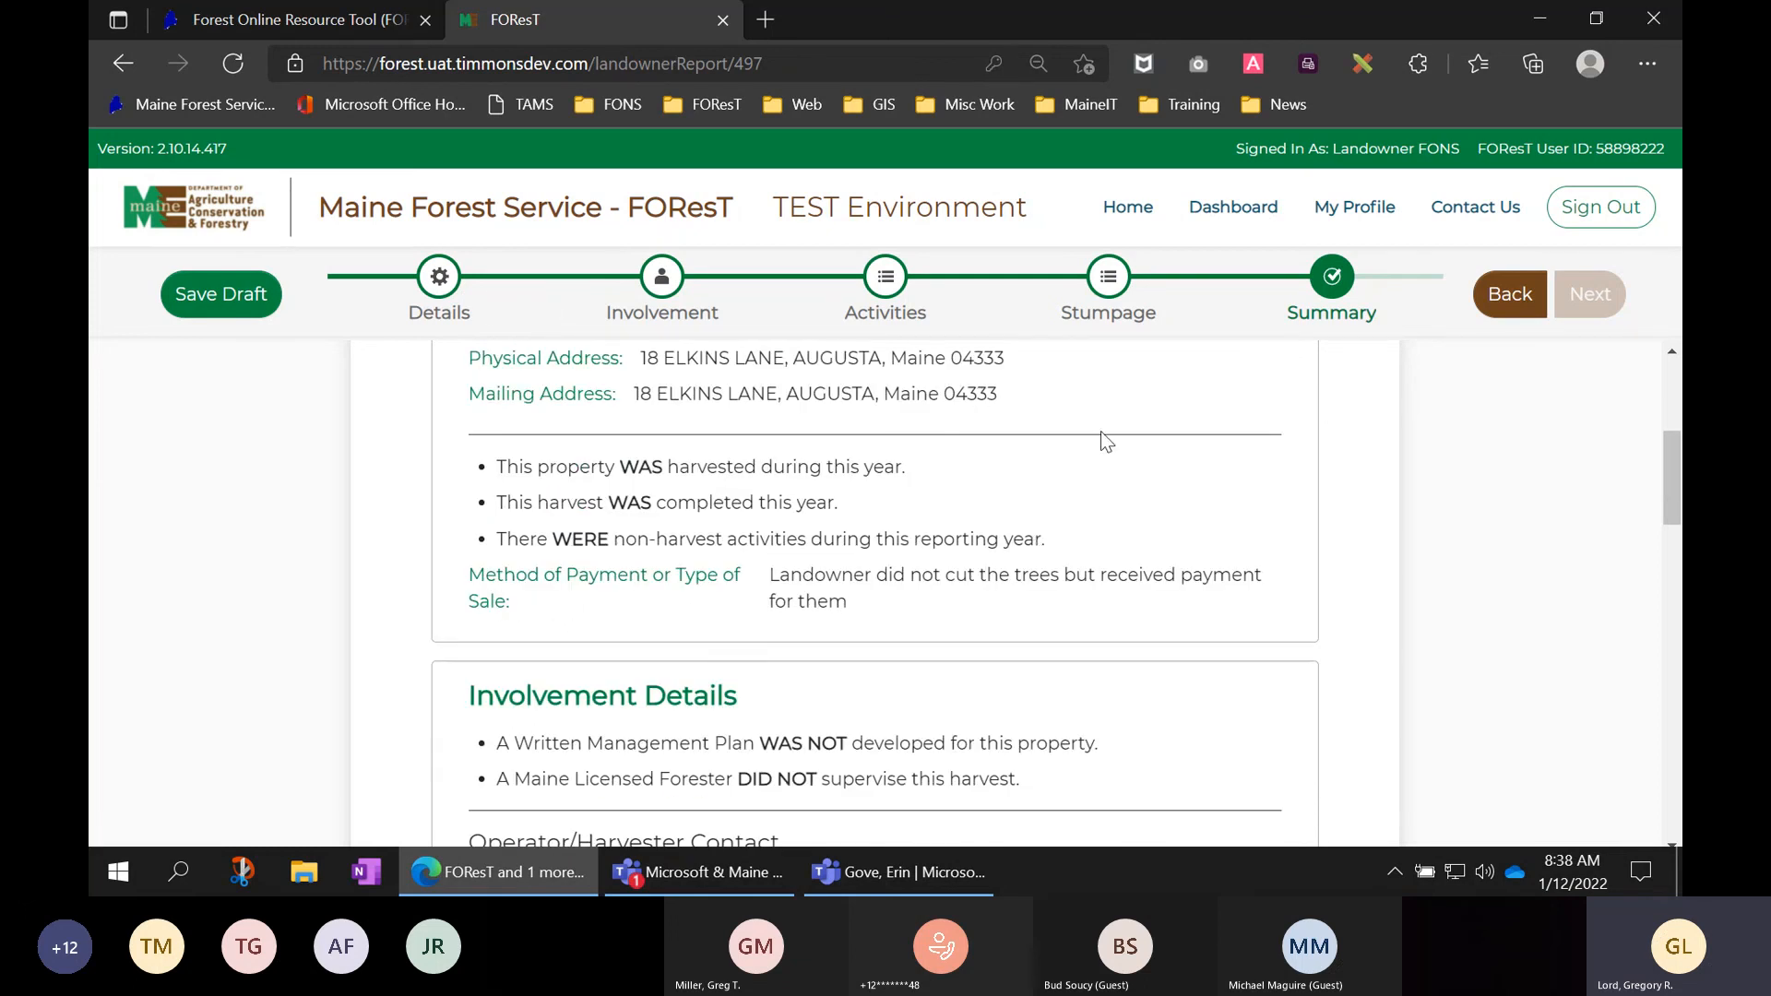
scroll(1100, 433, up, 2)
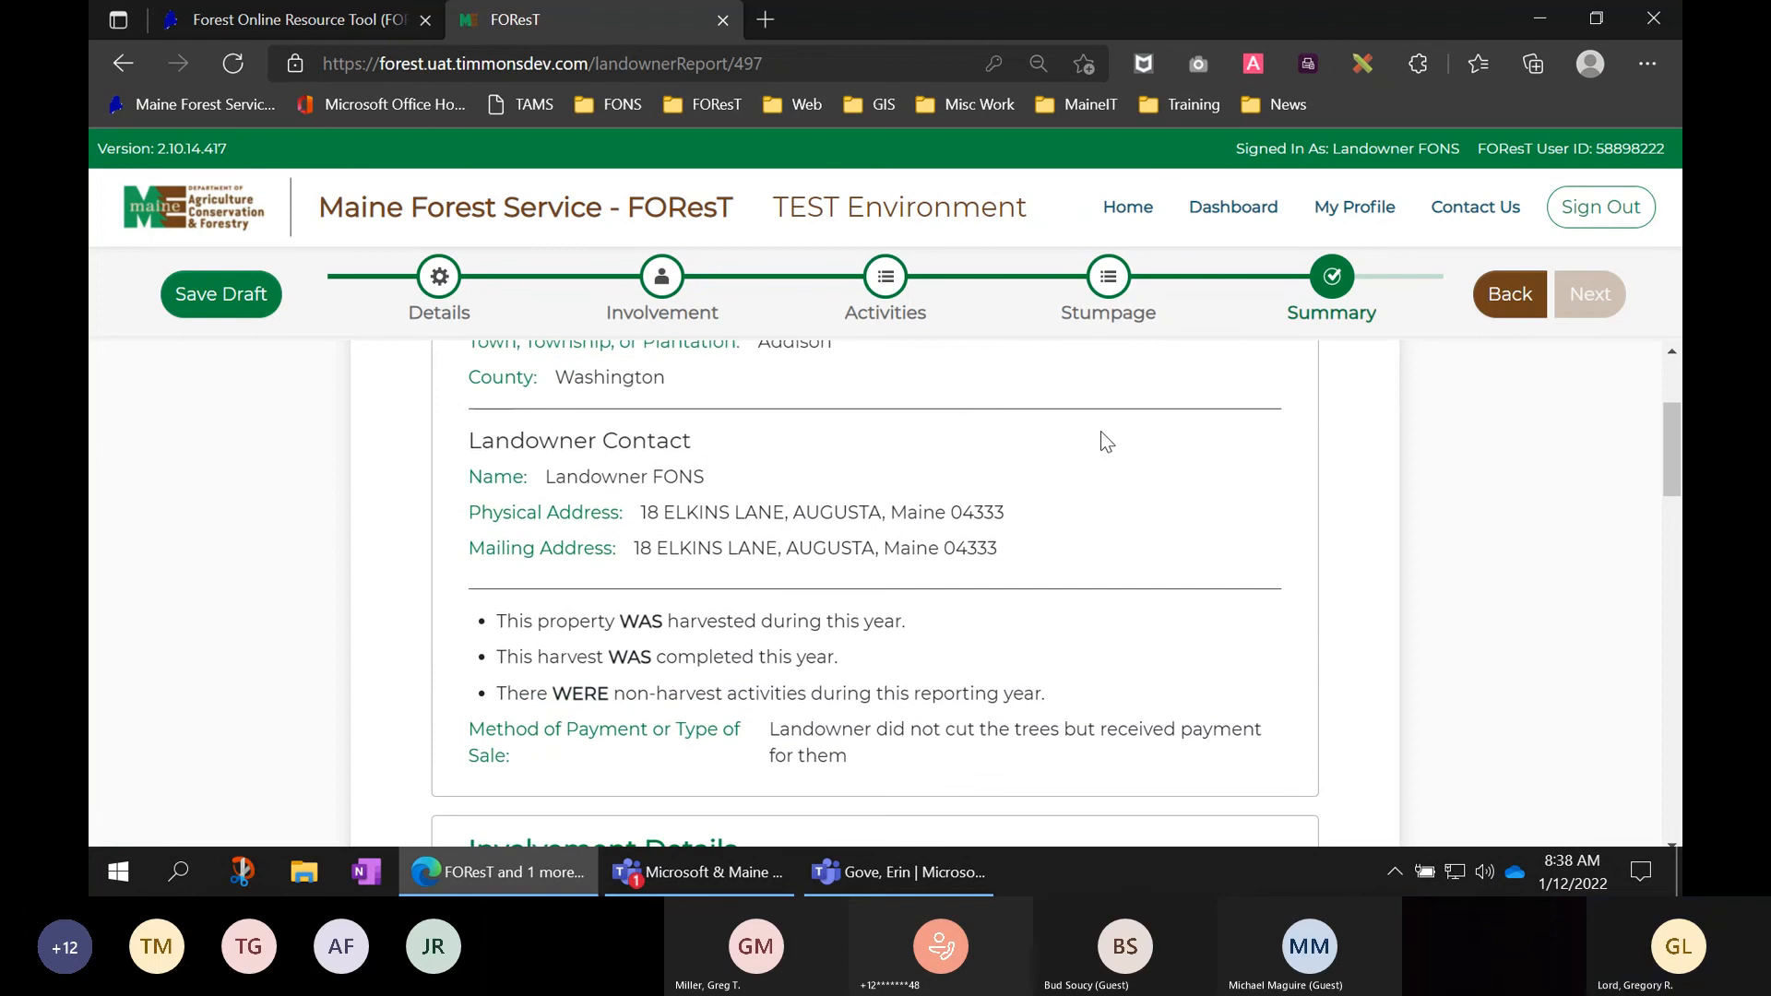
scroll(1099, 430, up, 1)
scroll(1099, 430, down, 1)
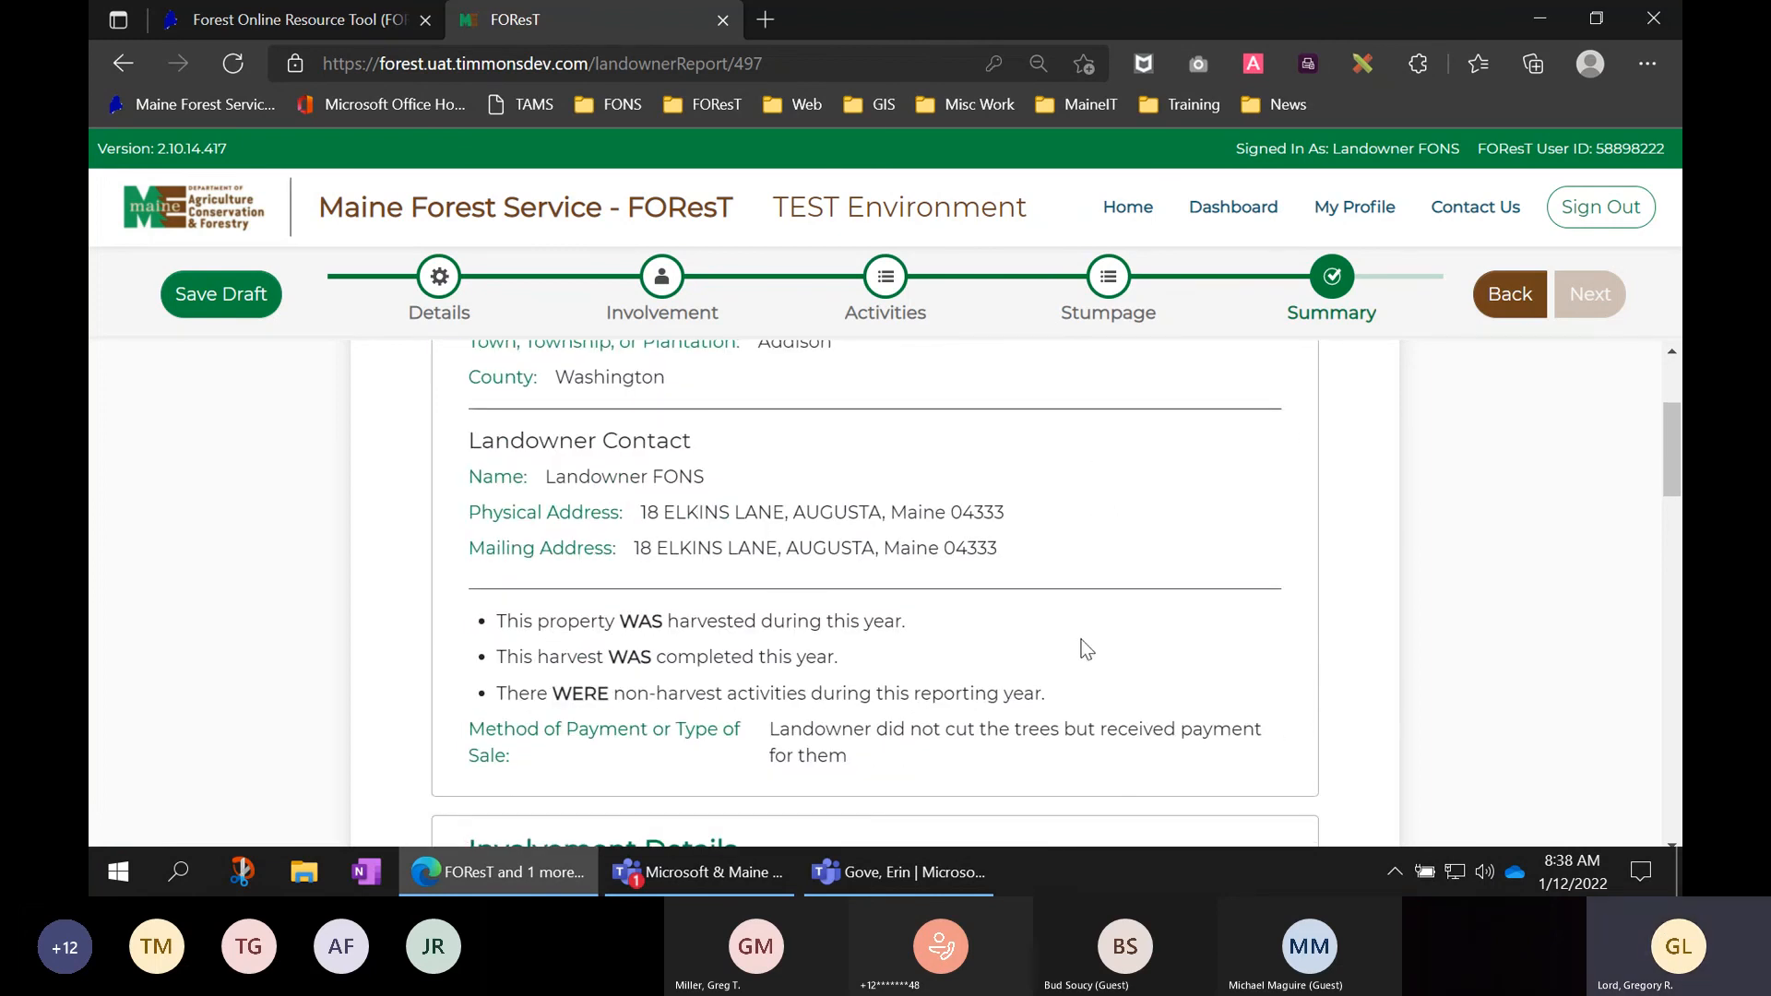
scroll(1081, 639, down, 1)
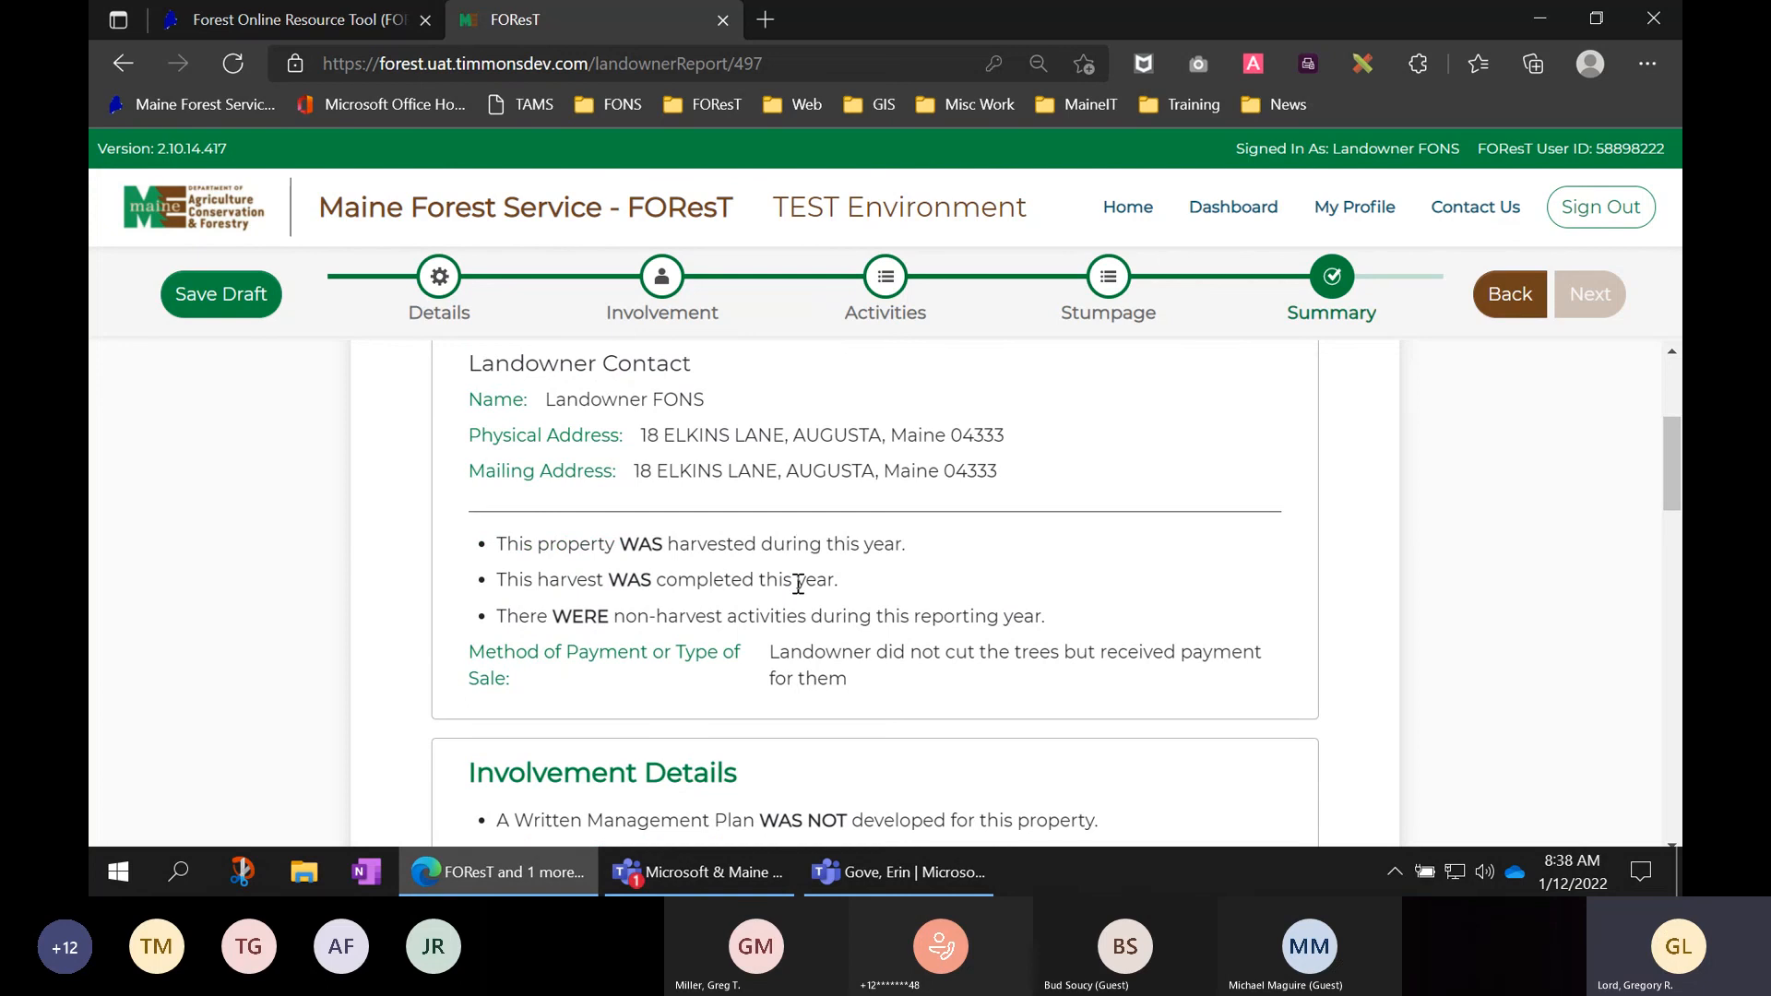
scroll(1142, 609, down, 1)
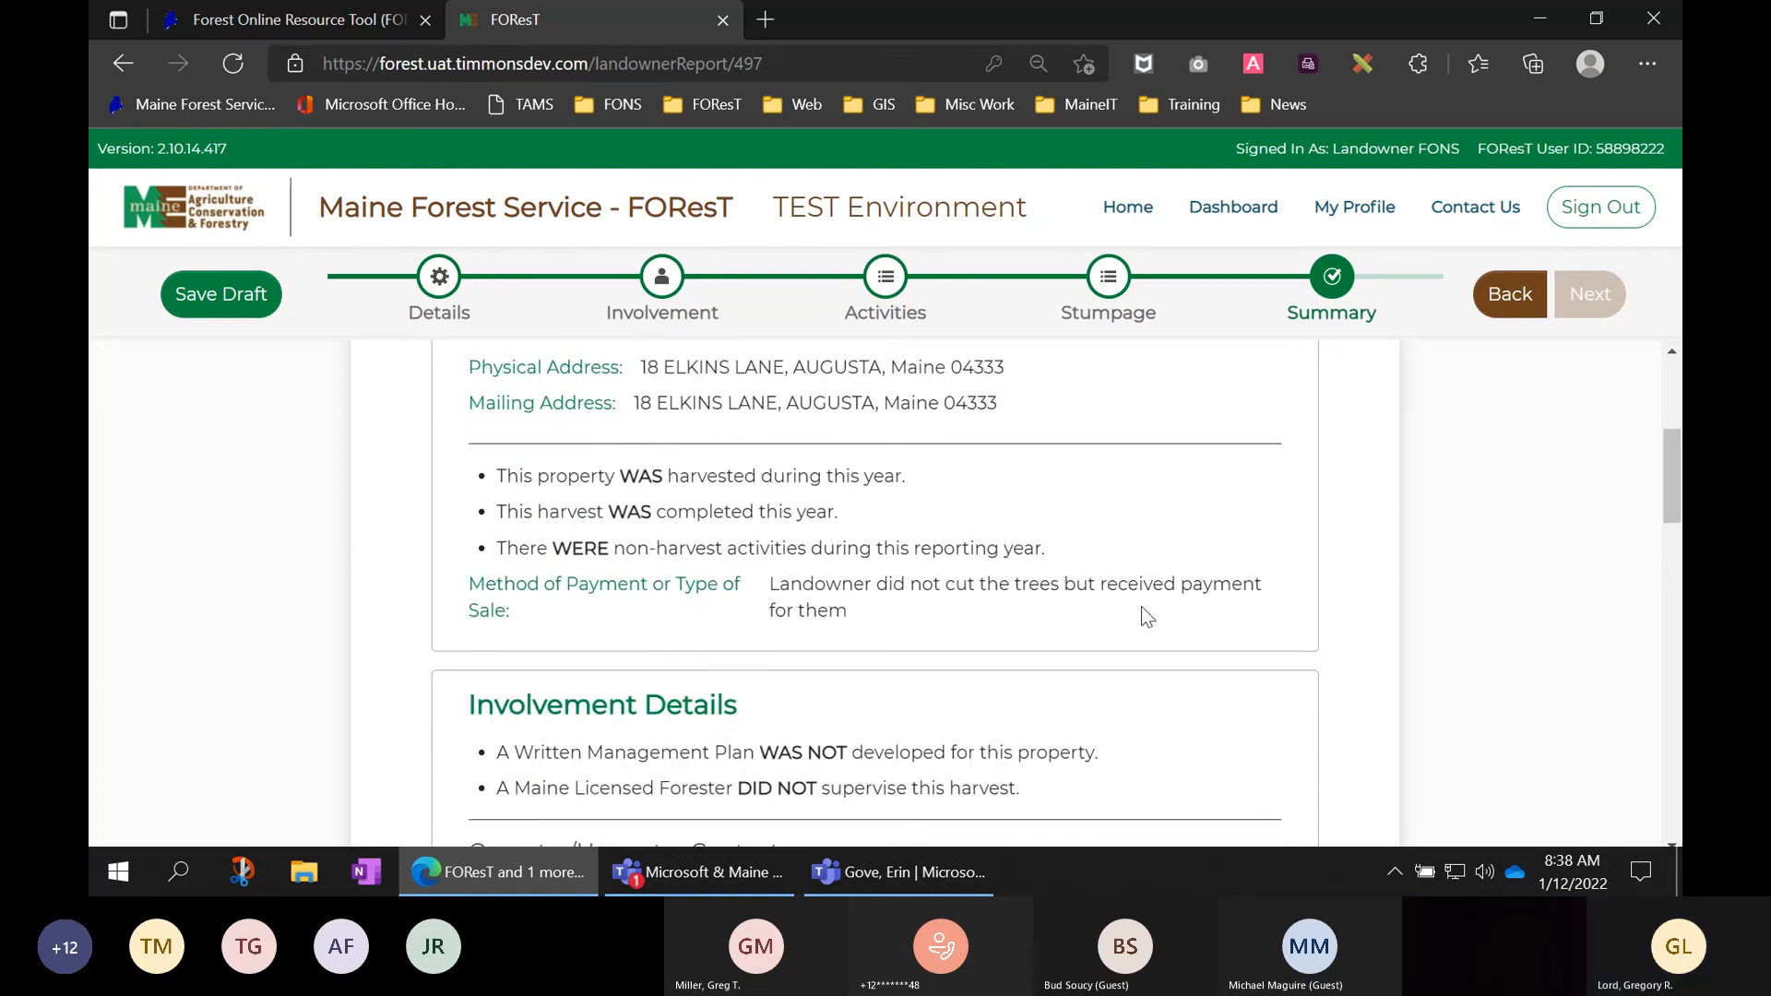
scroll(1142, 606, down, 2)
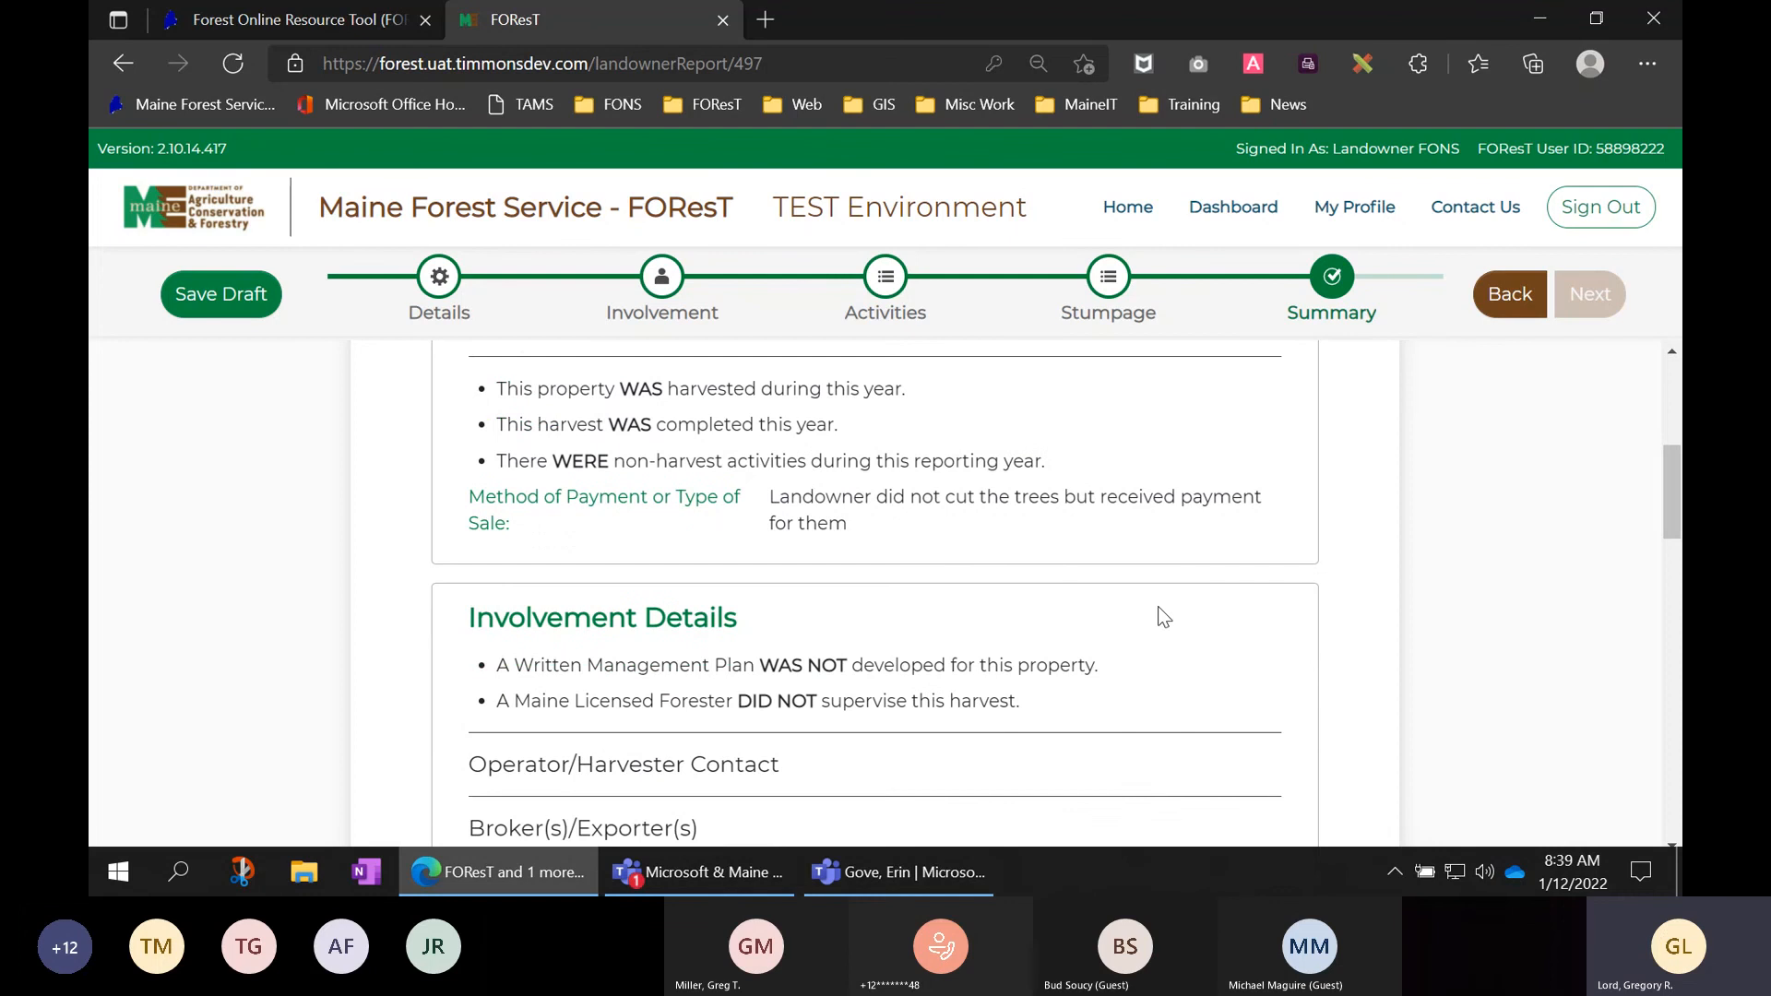
scroll(788, 568, down, 1)
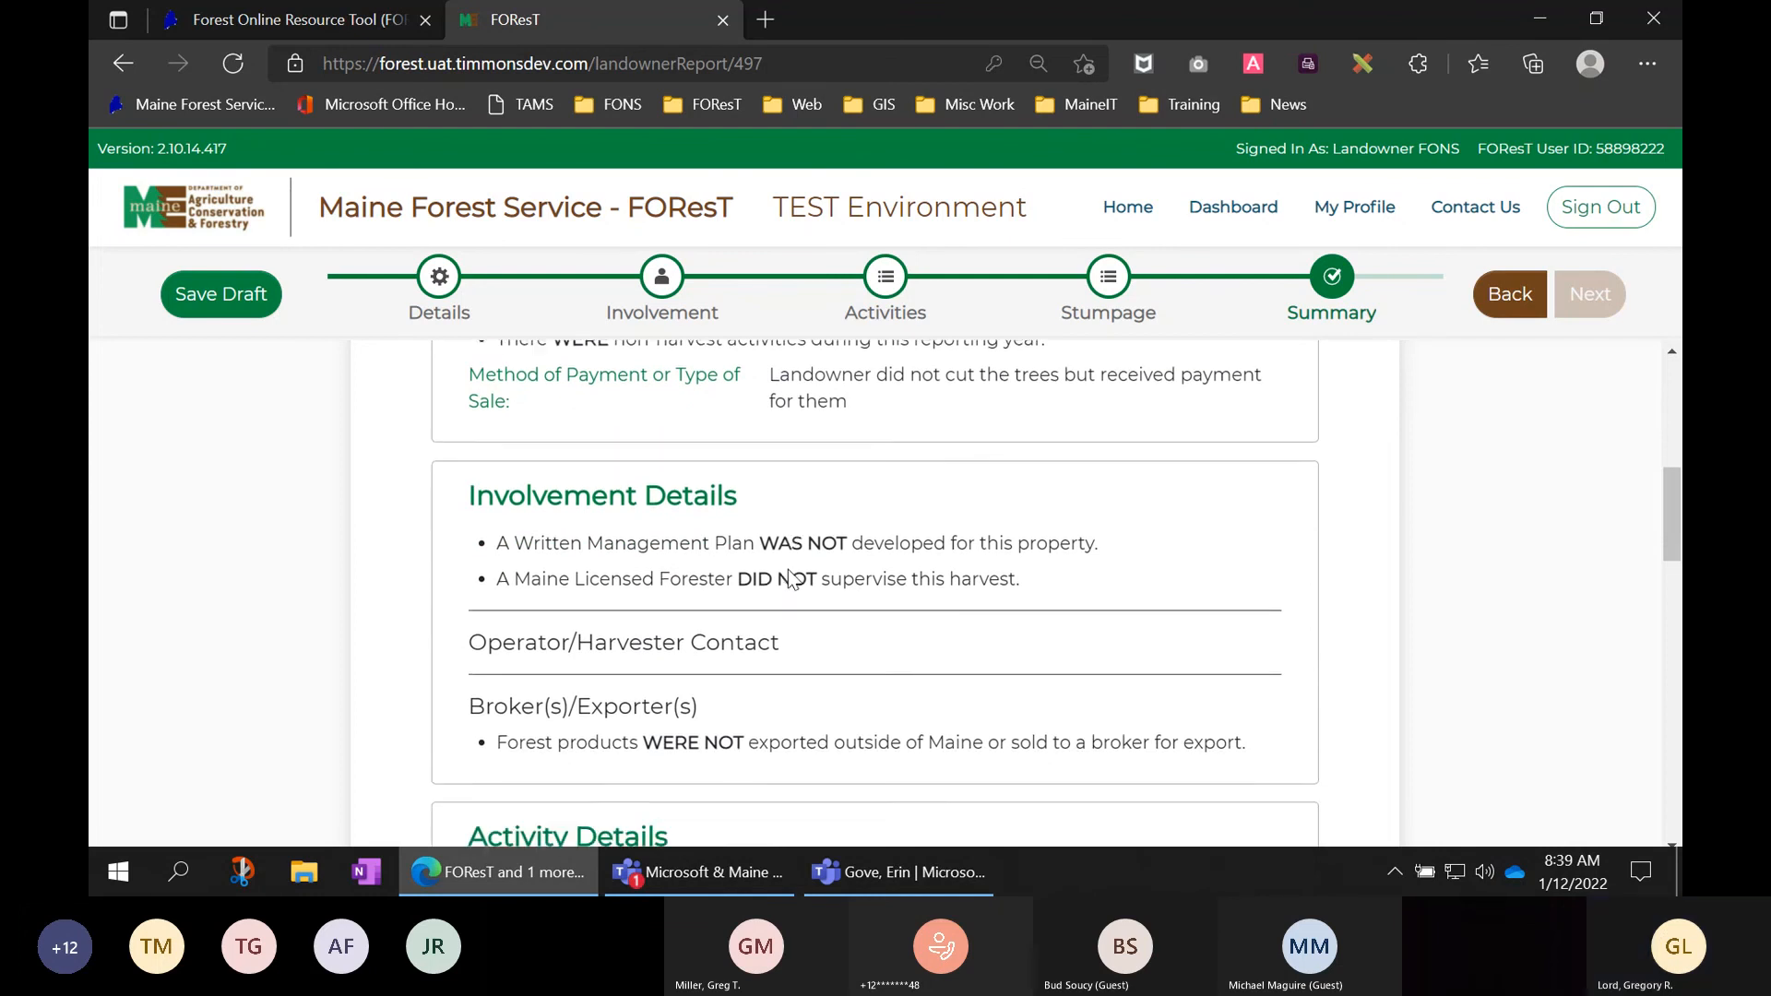
scroll(790, 581, up, 1)
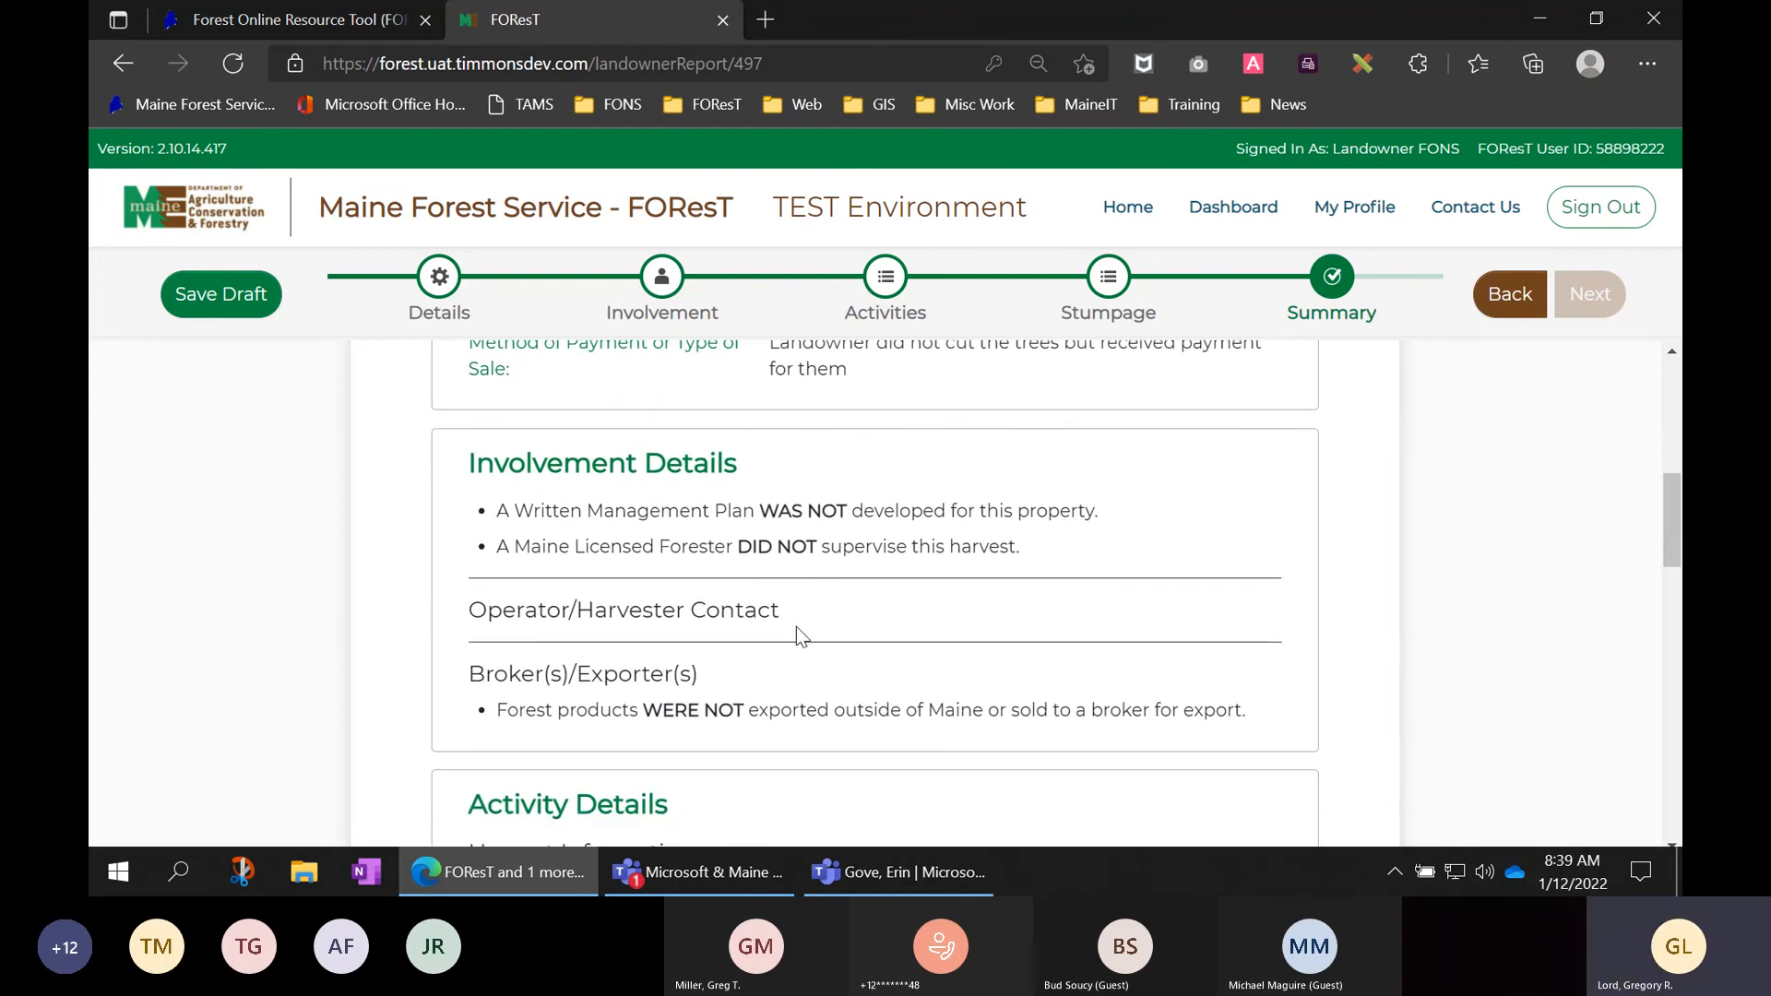
scroll(1105, 663, down, 3)
scroll(1192, 645, down, 2)
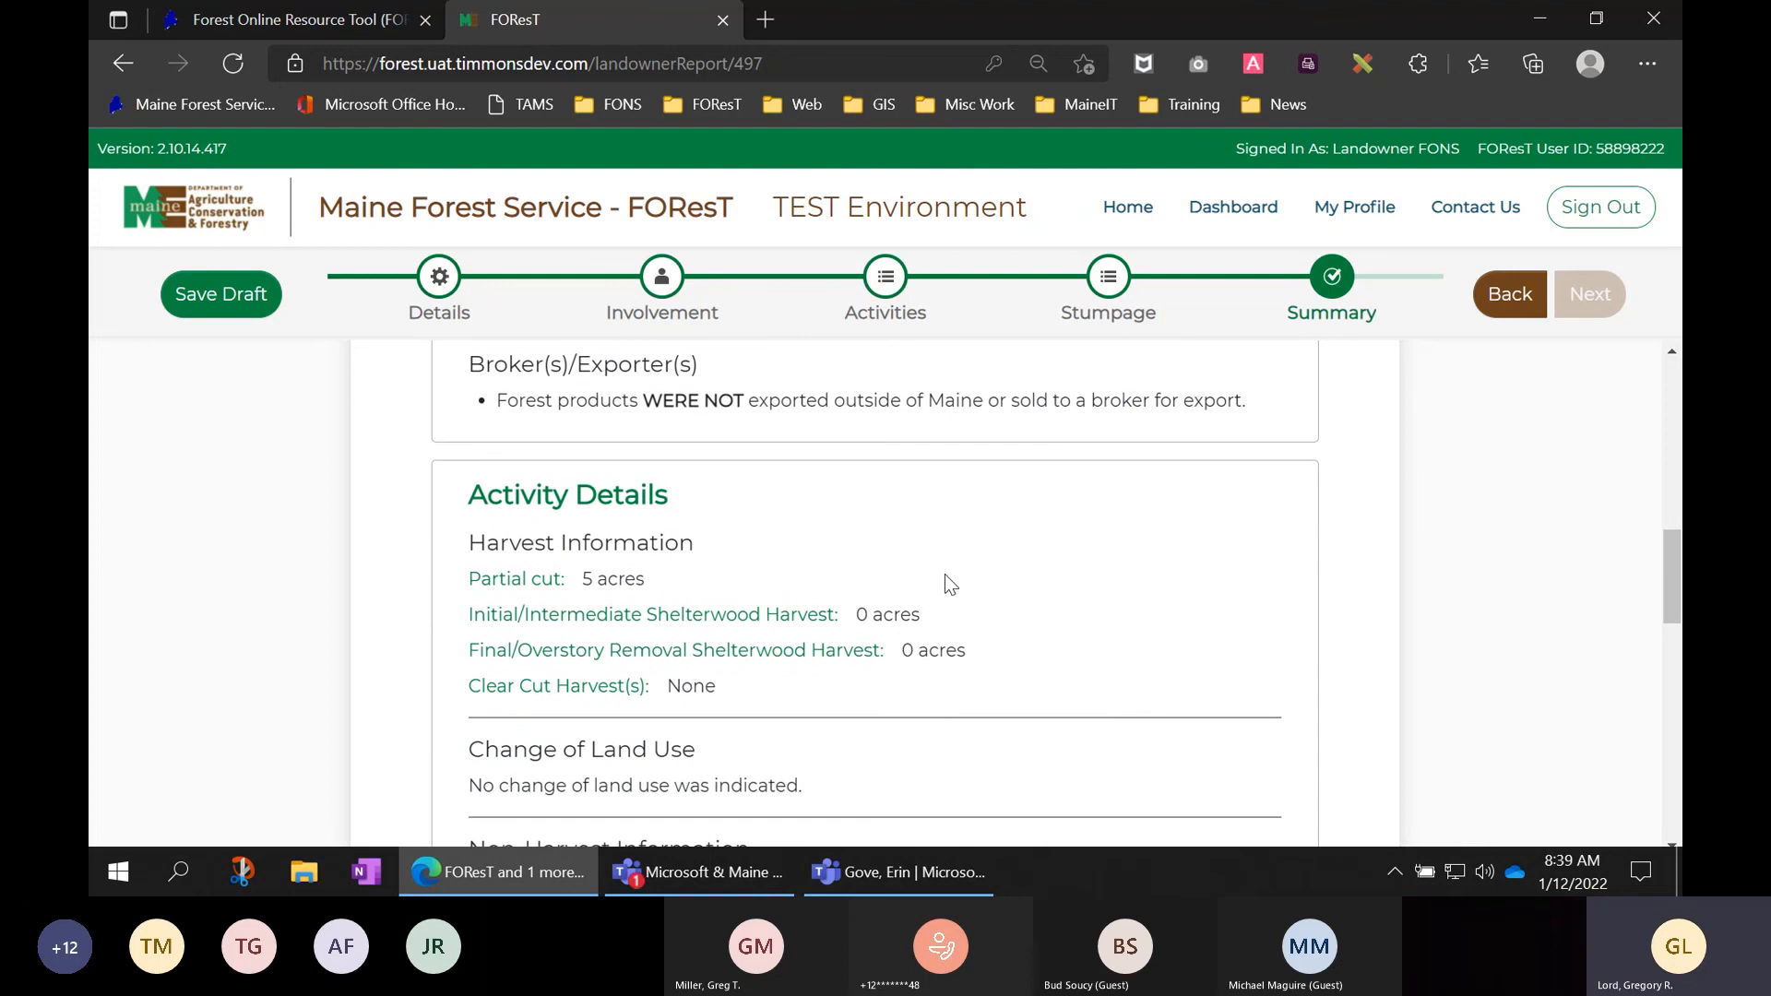
scroll(946, 579, down, 3)
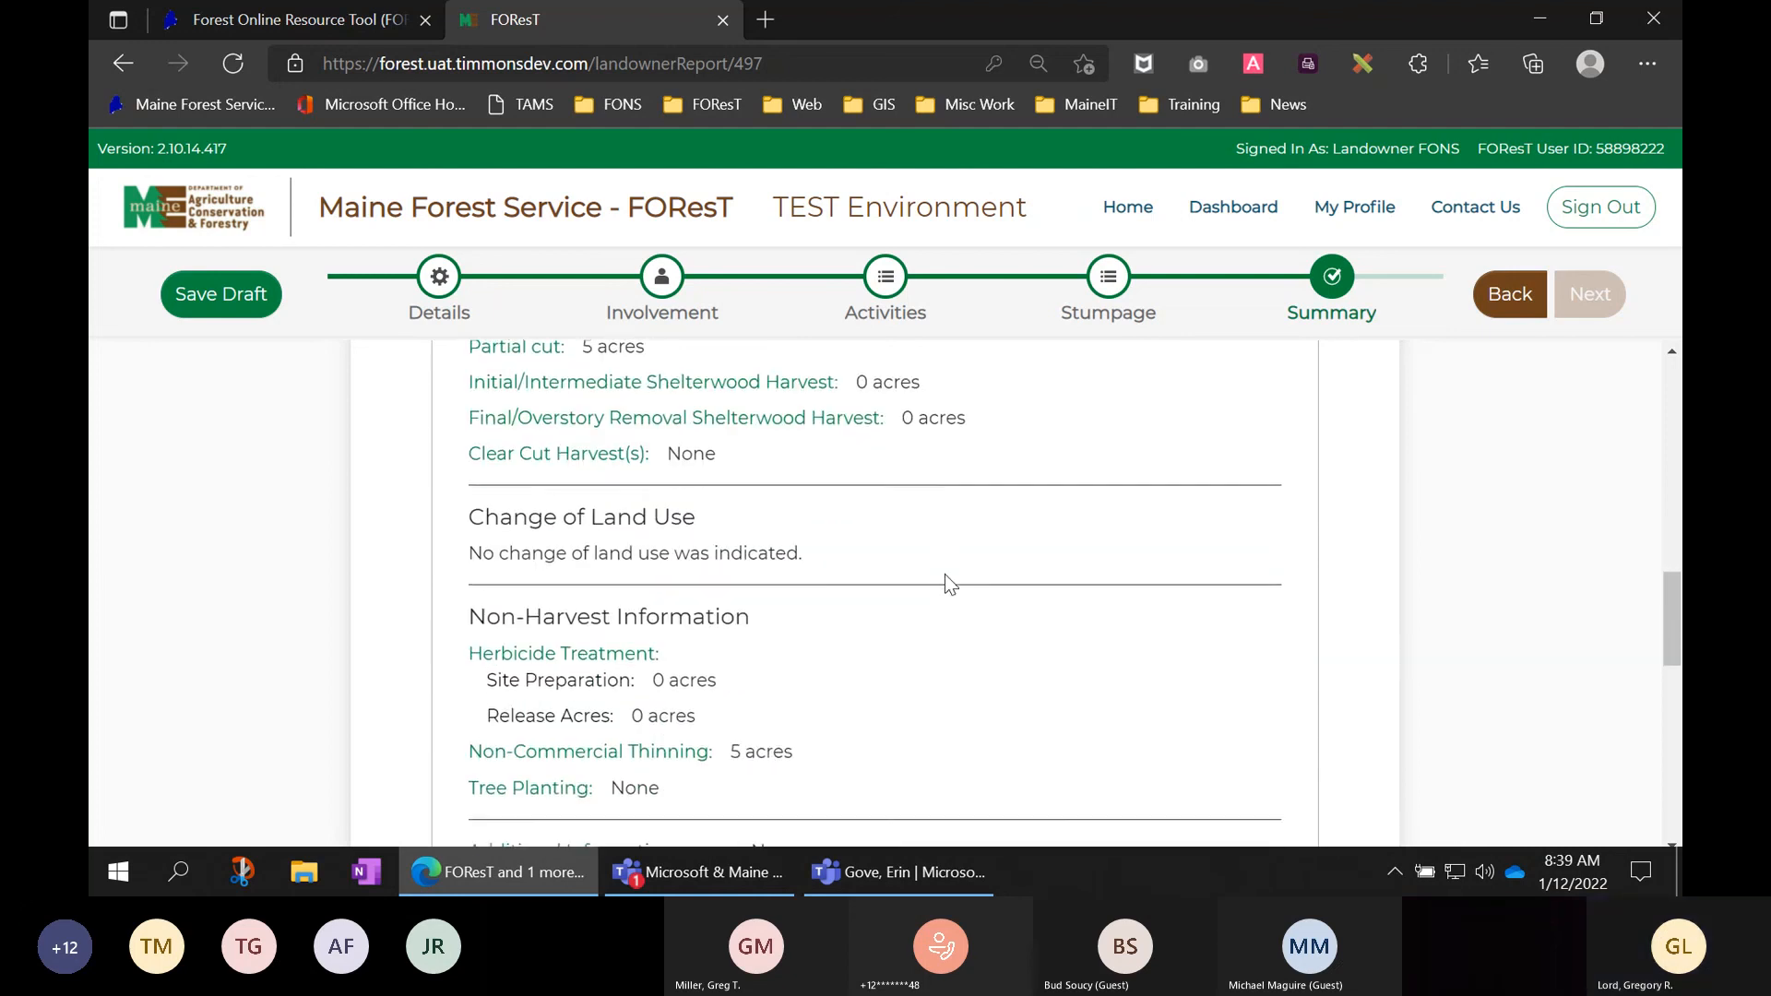
scroll(945, 583, down, 1)
scroll(944, 583, down, 3)
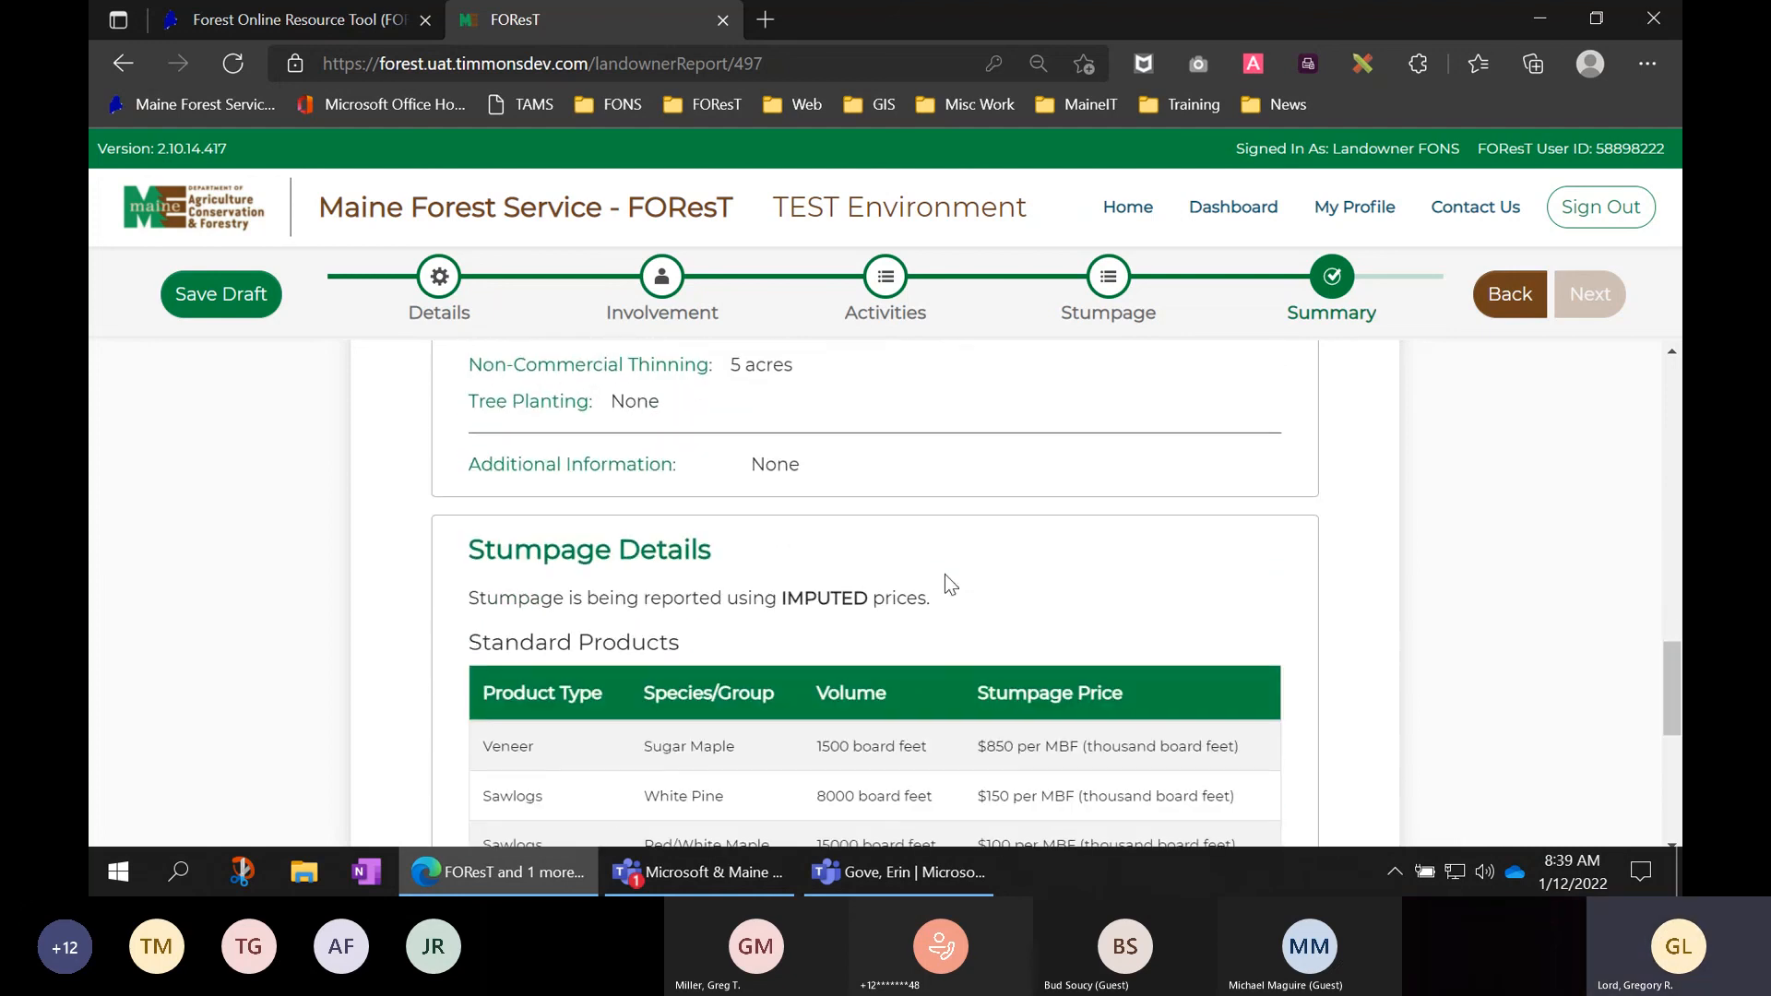
scroll(1243, 533, down, 1)
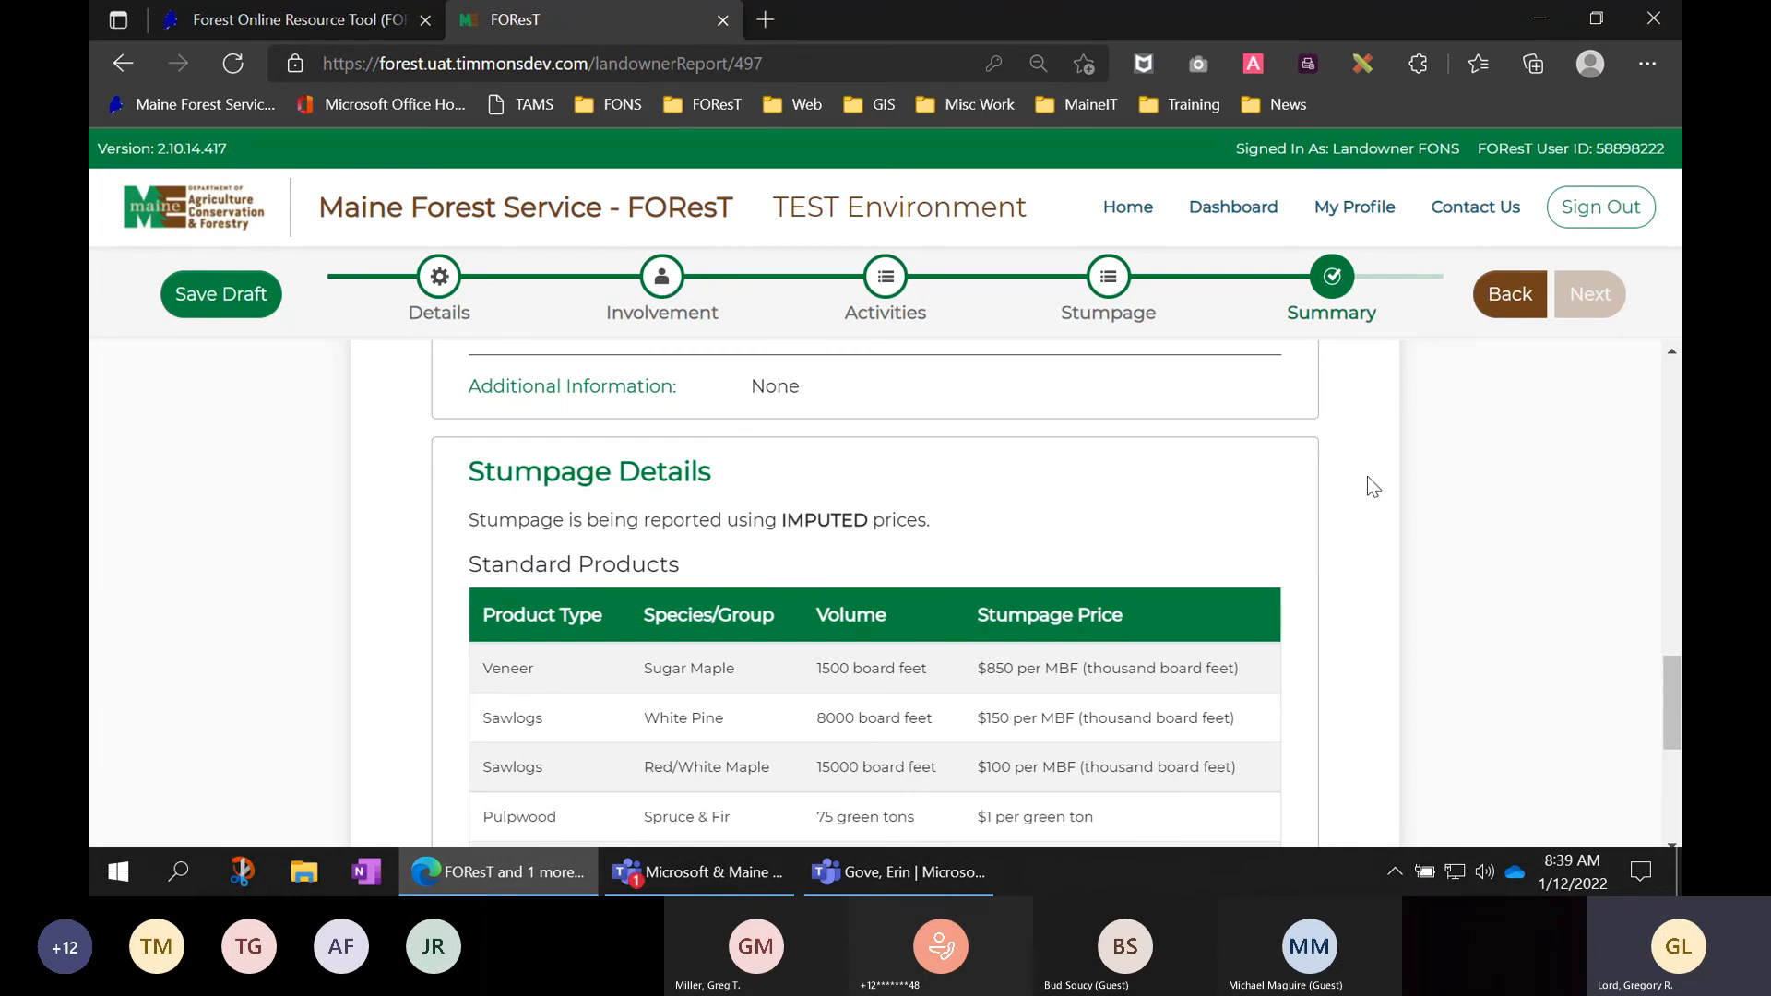
scroll(1367, 476, down, 4)
scroll(1367, 476, down, 1)
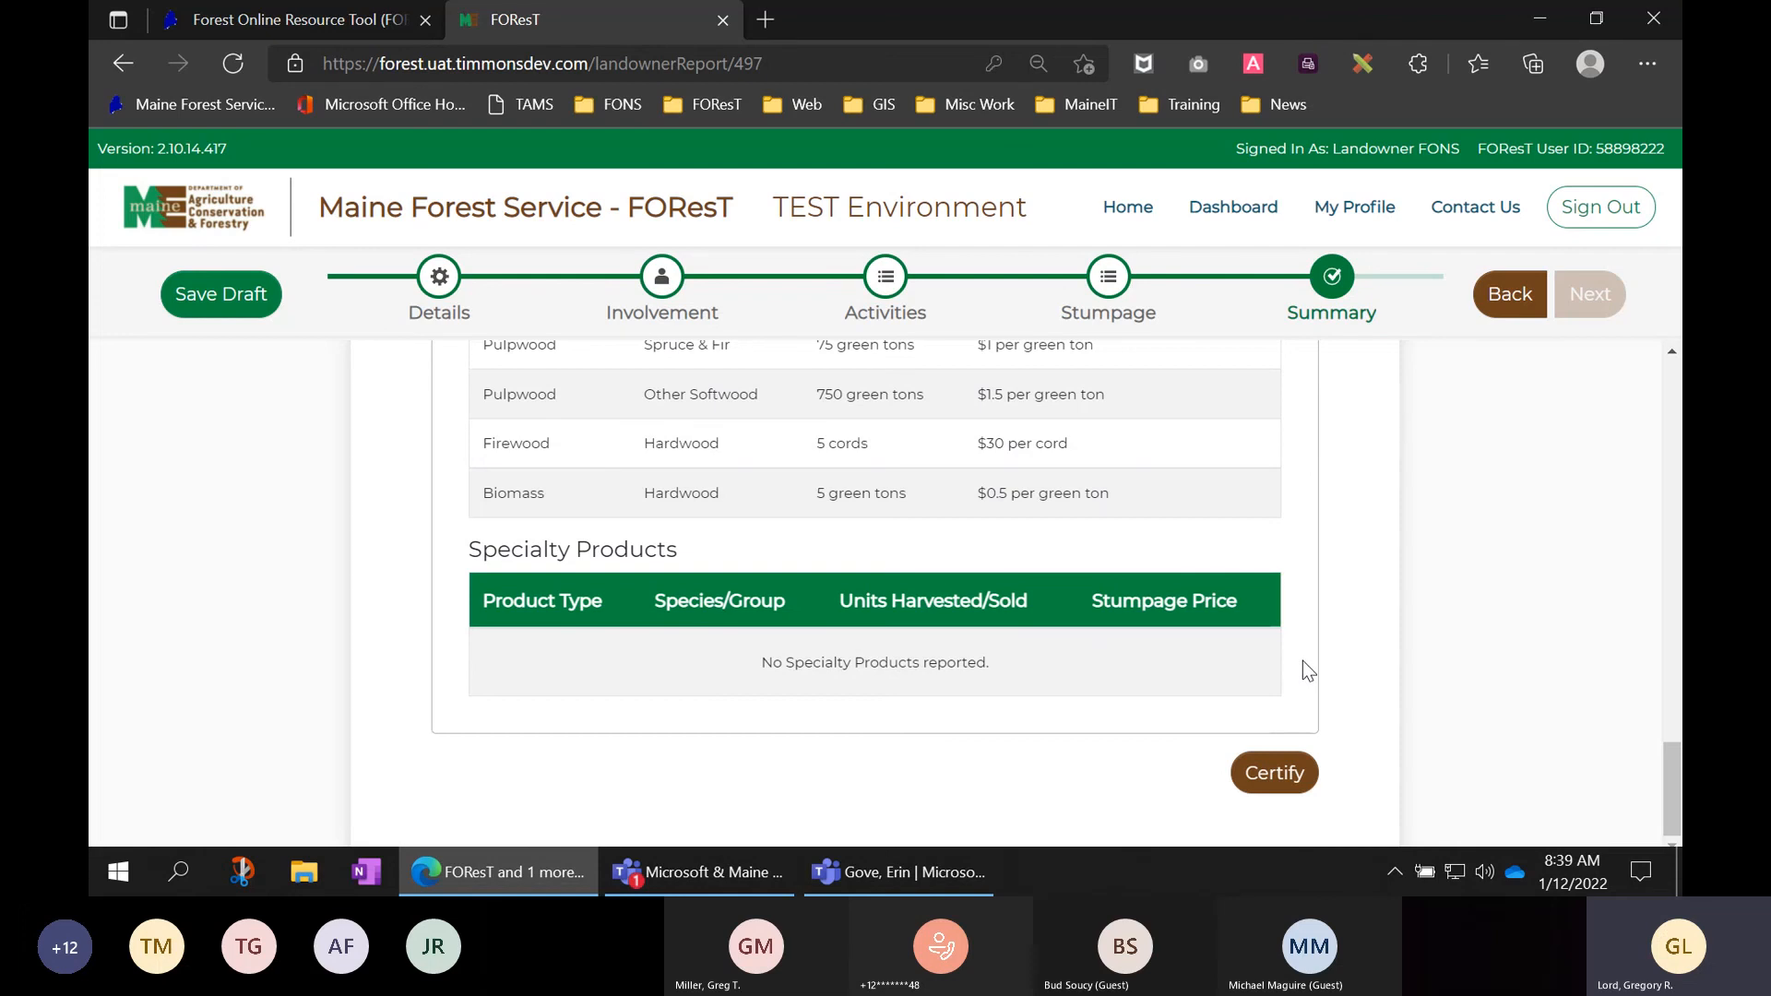
scroll(1303, 660, up, 3)
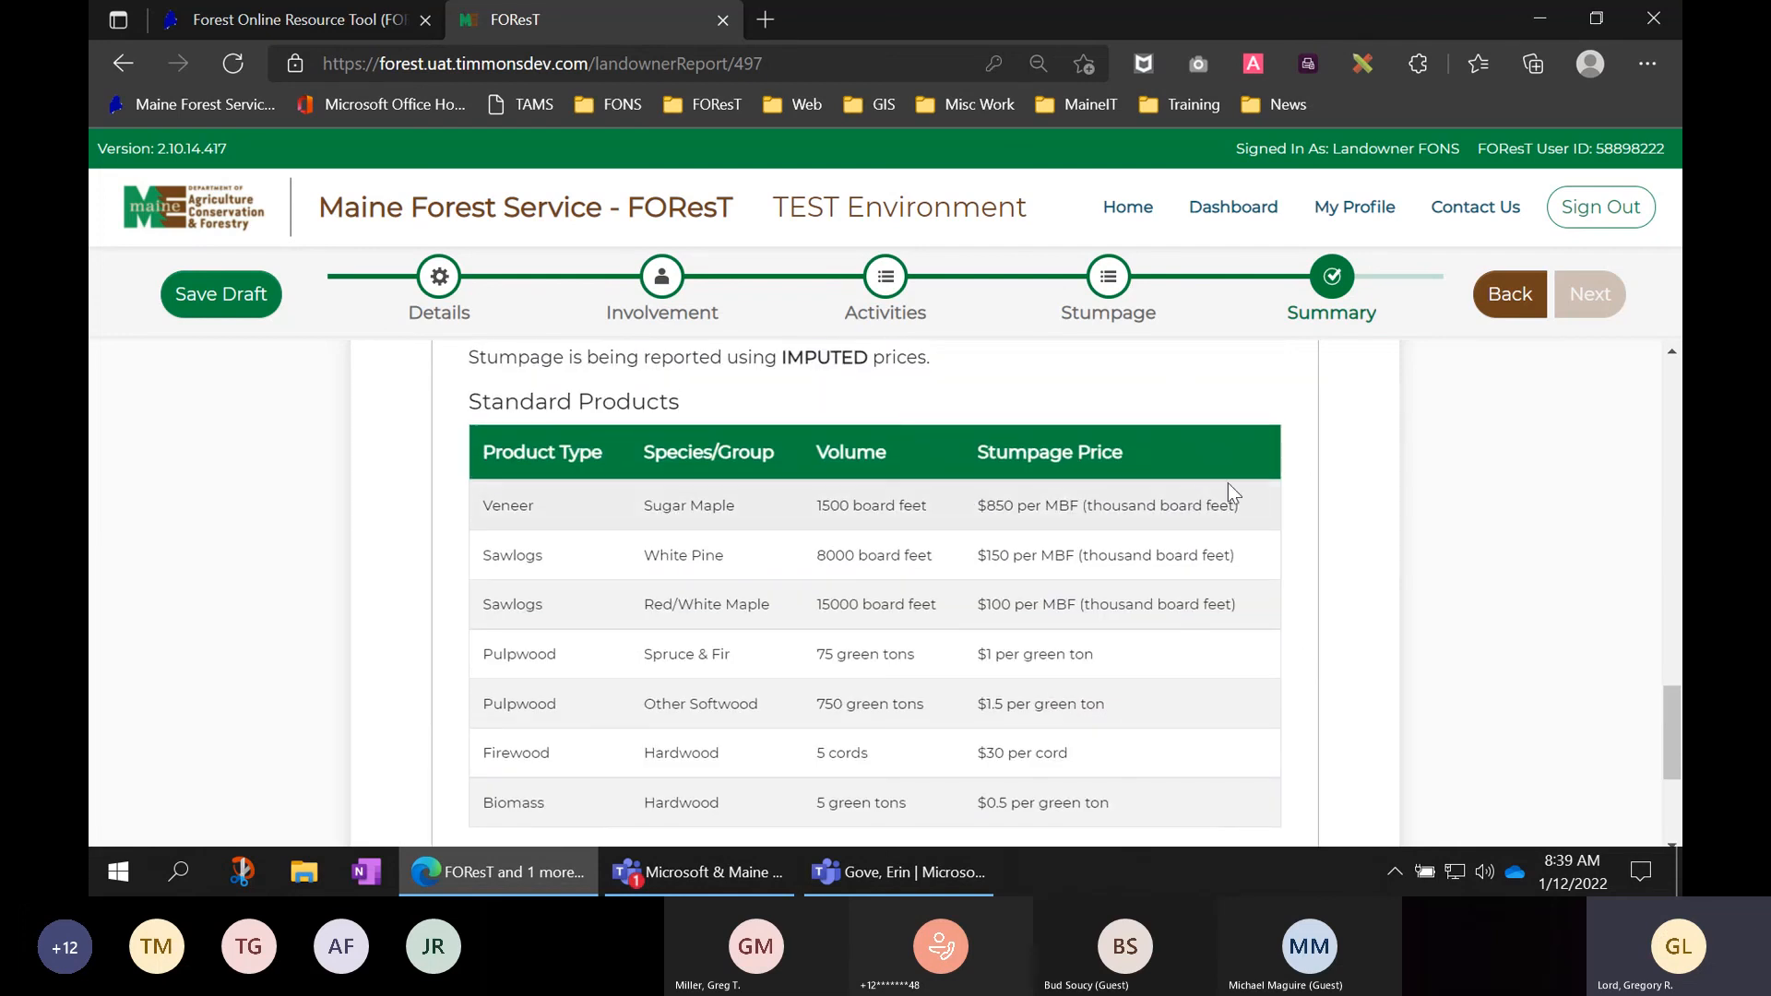
scroll(1260, 473, down, 3)
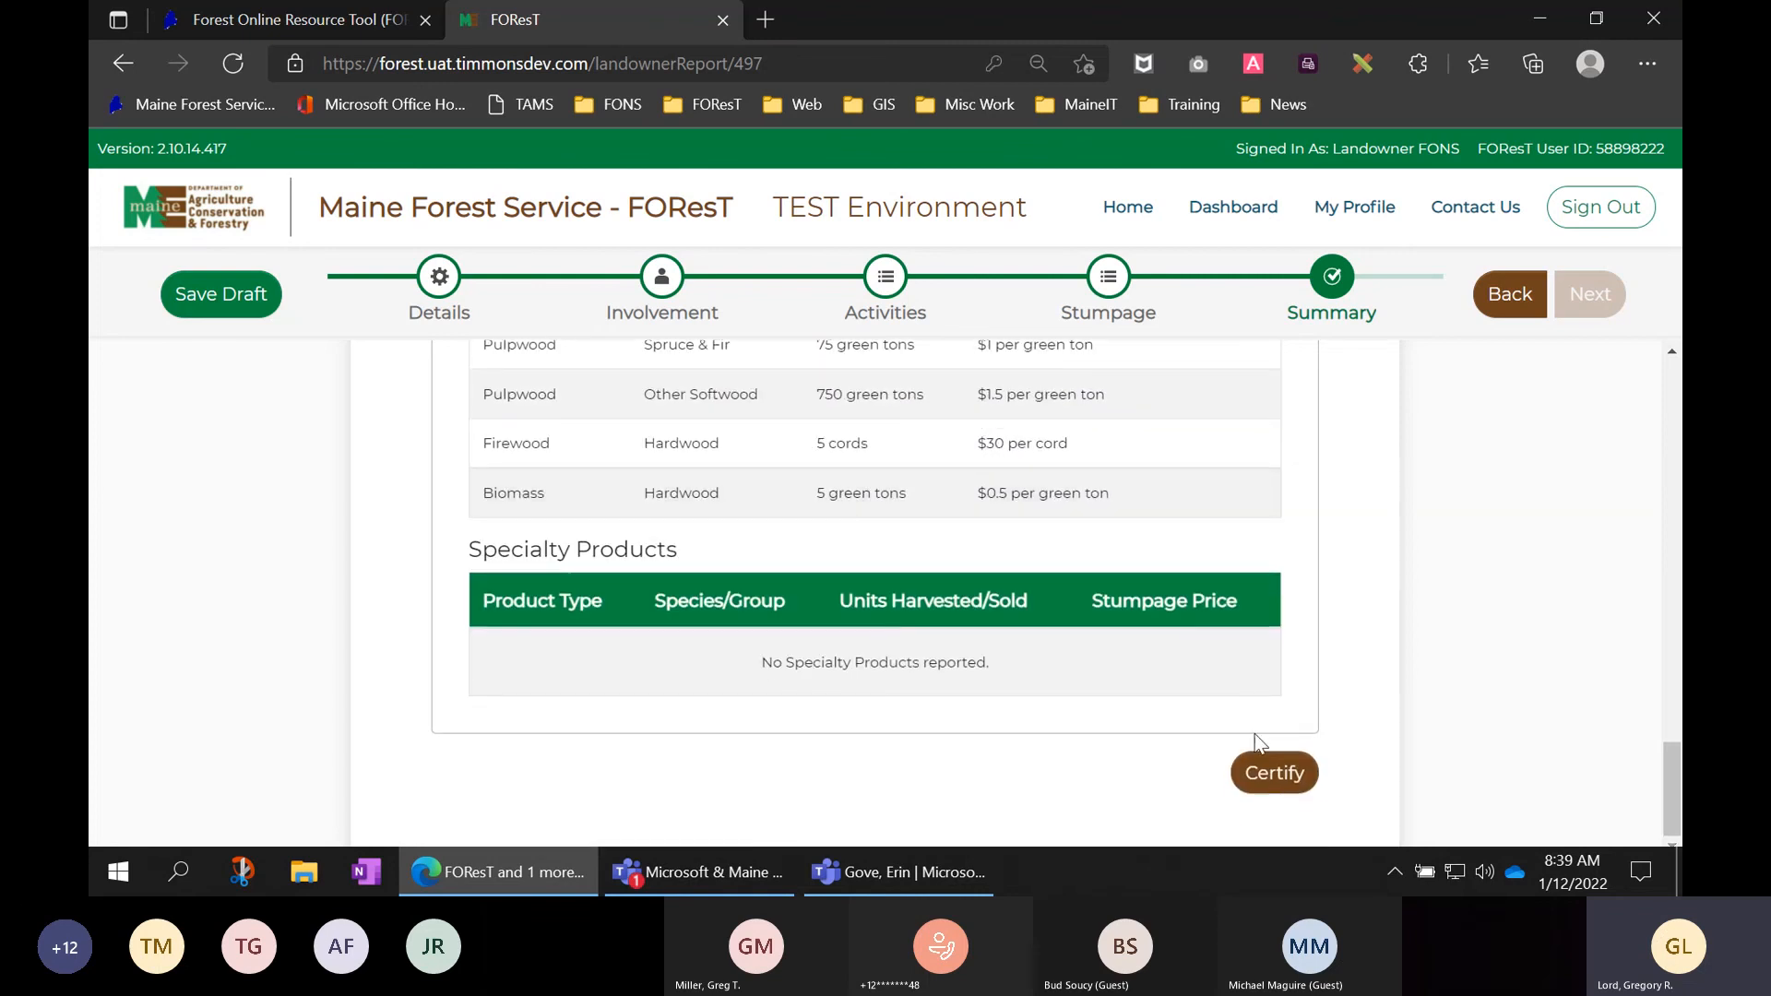
- Certify the 2021 report, agreeing to accuracy, no-changes and confidentiality statements, and submit it
click(1277, 777)
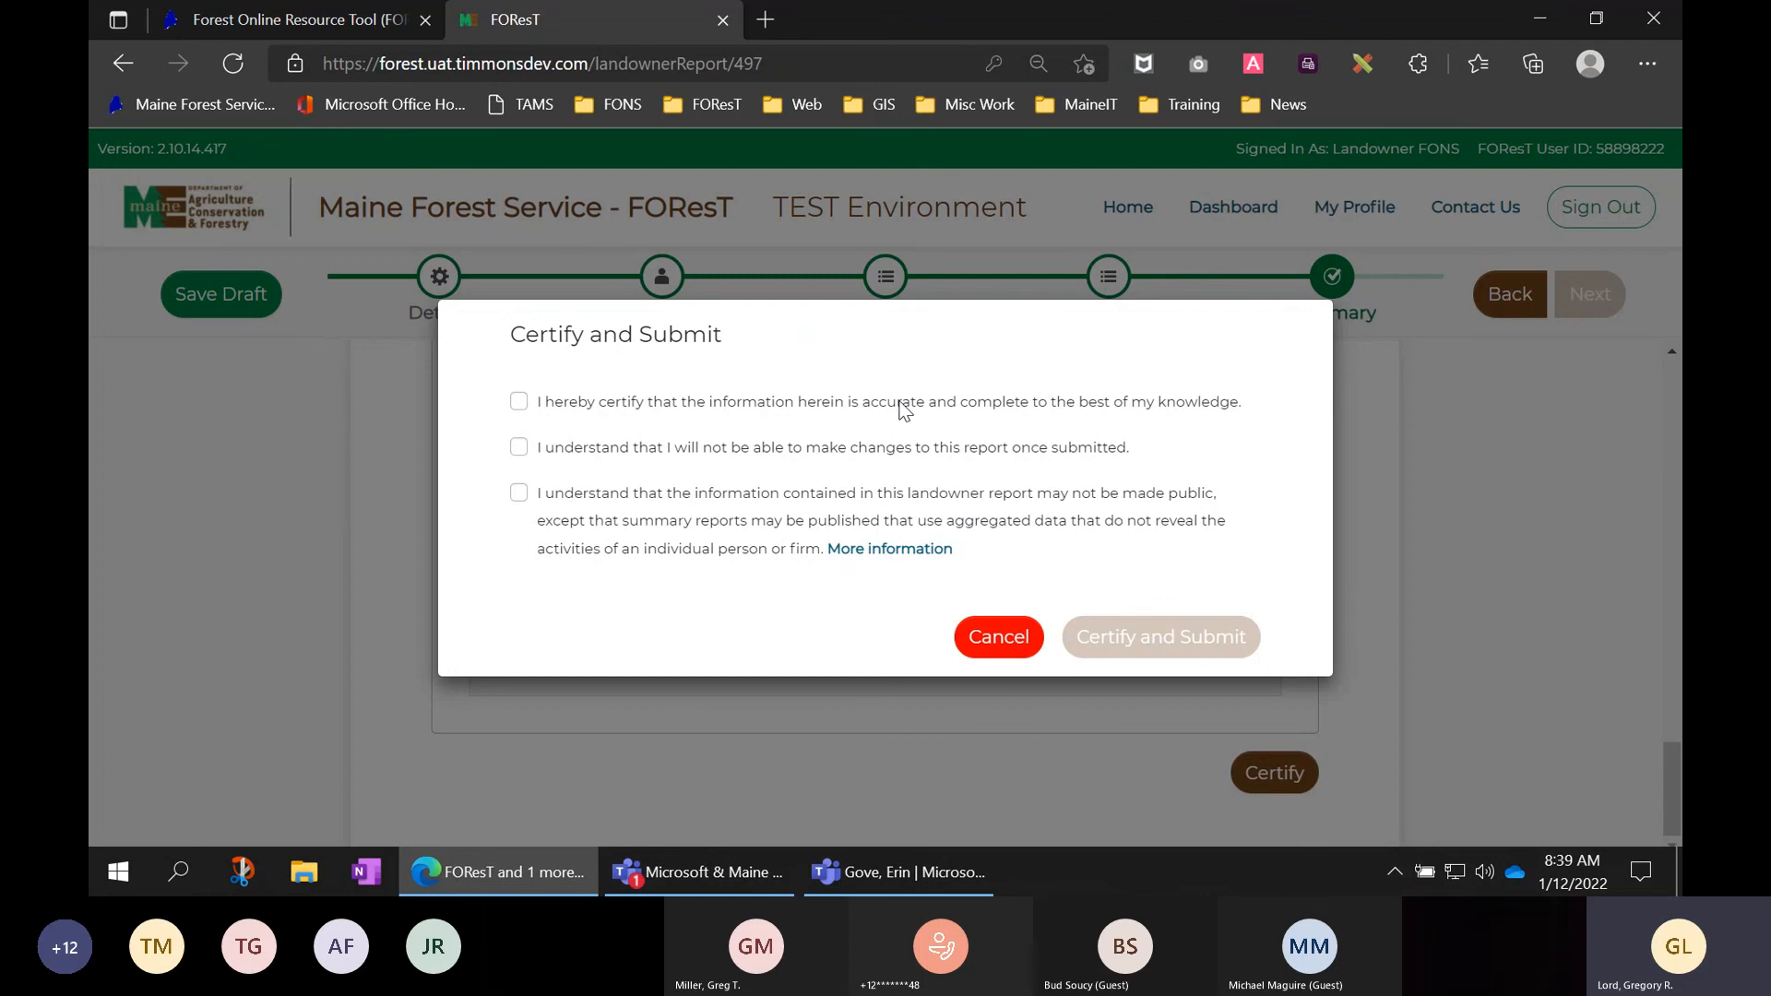
click(648, 408)
click(661, 452)
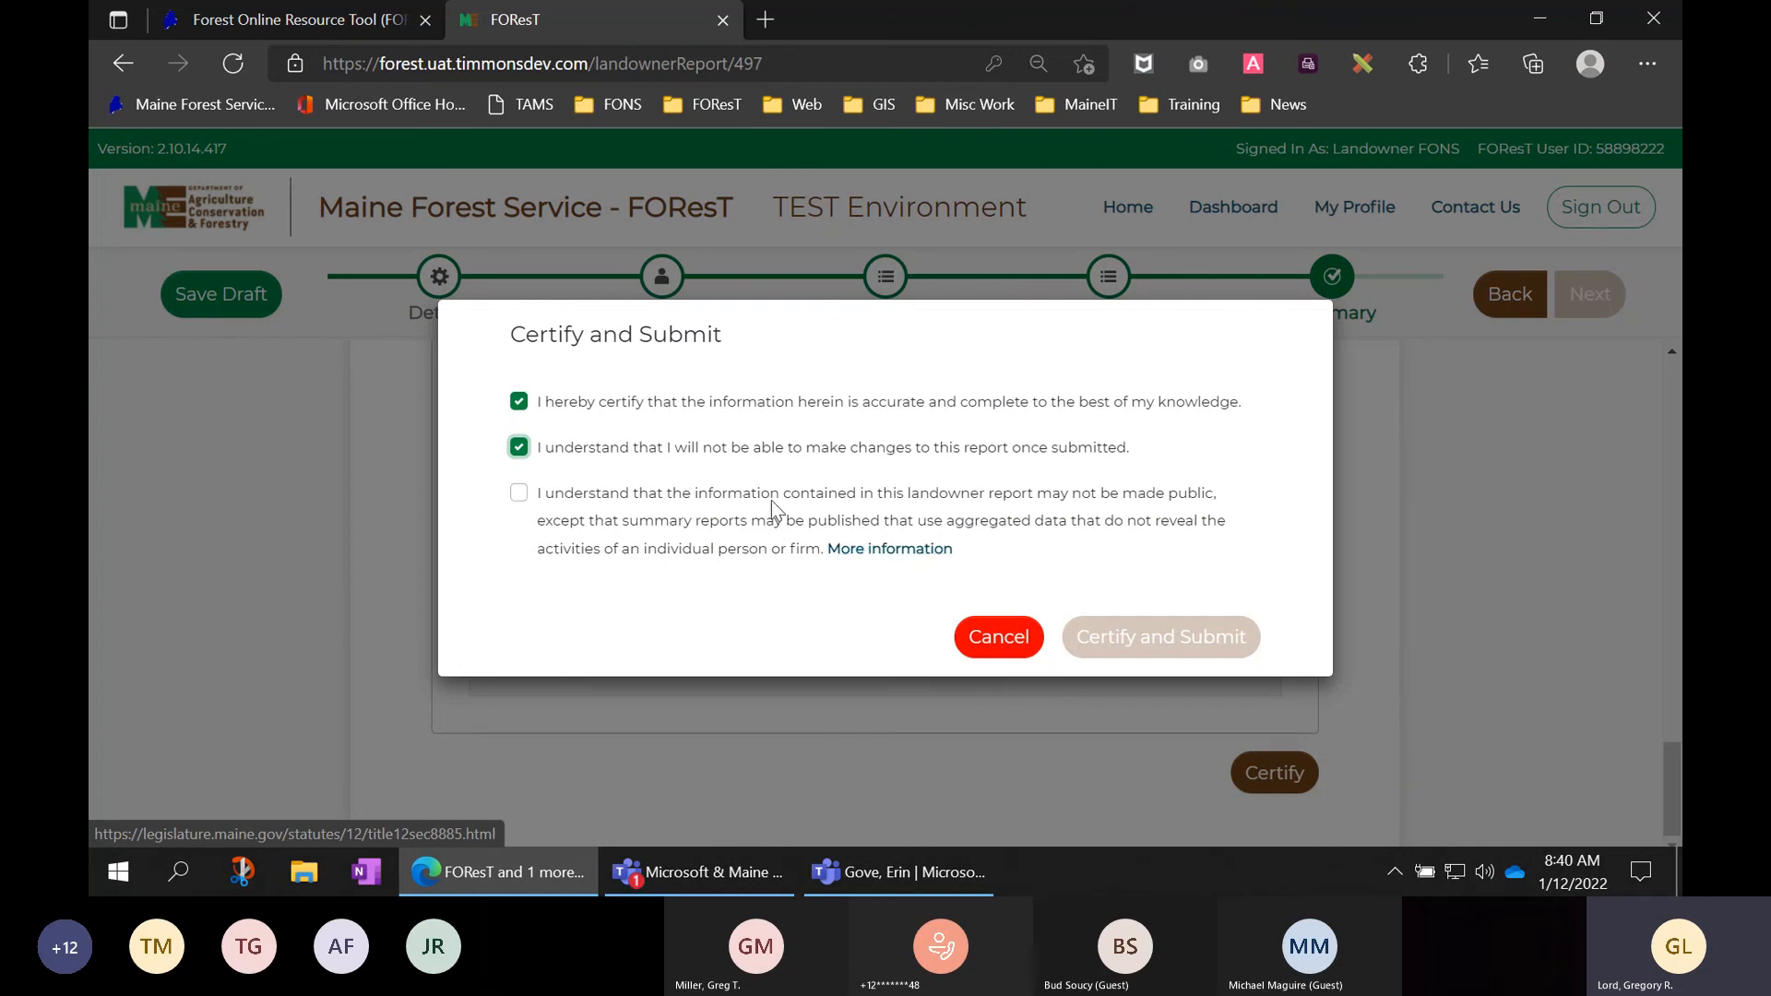
click(519, 494)
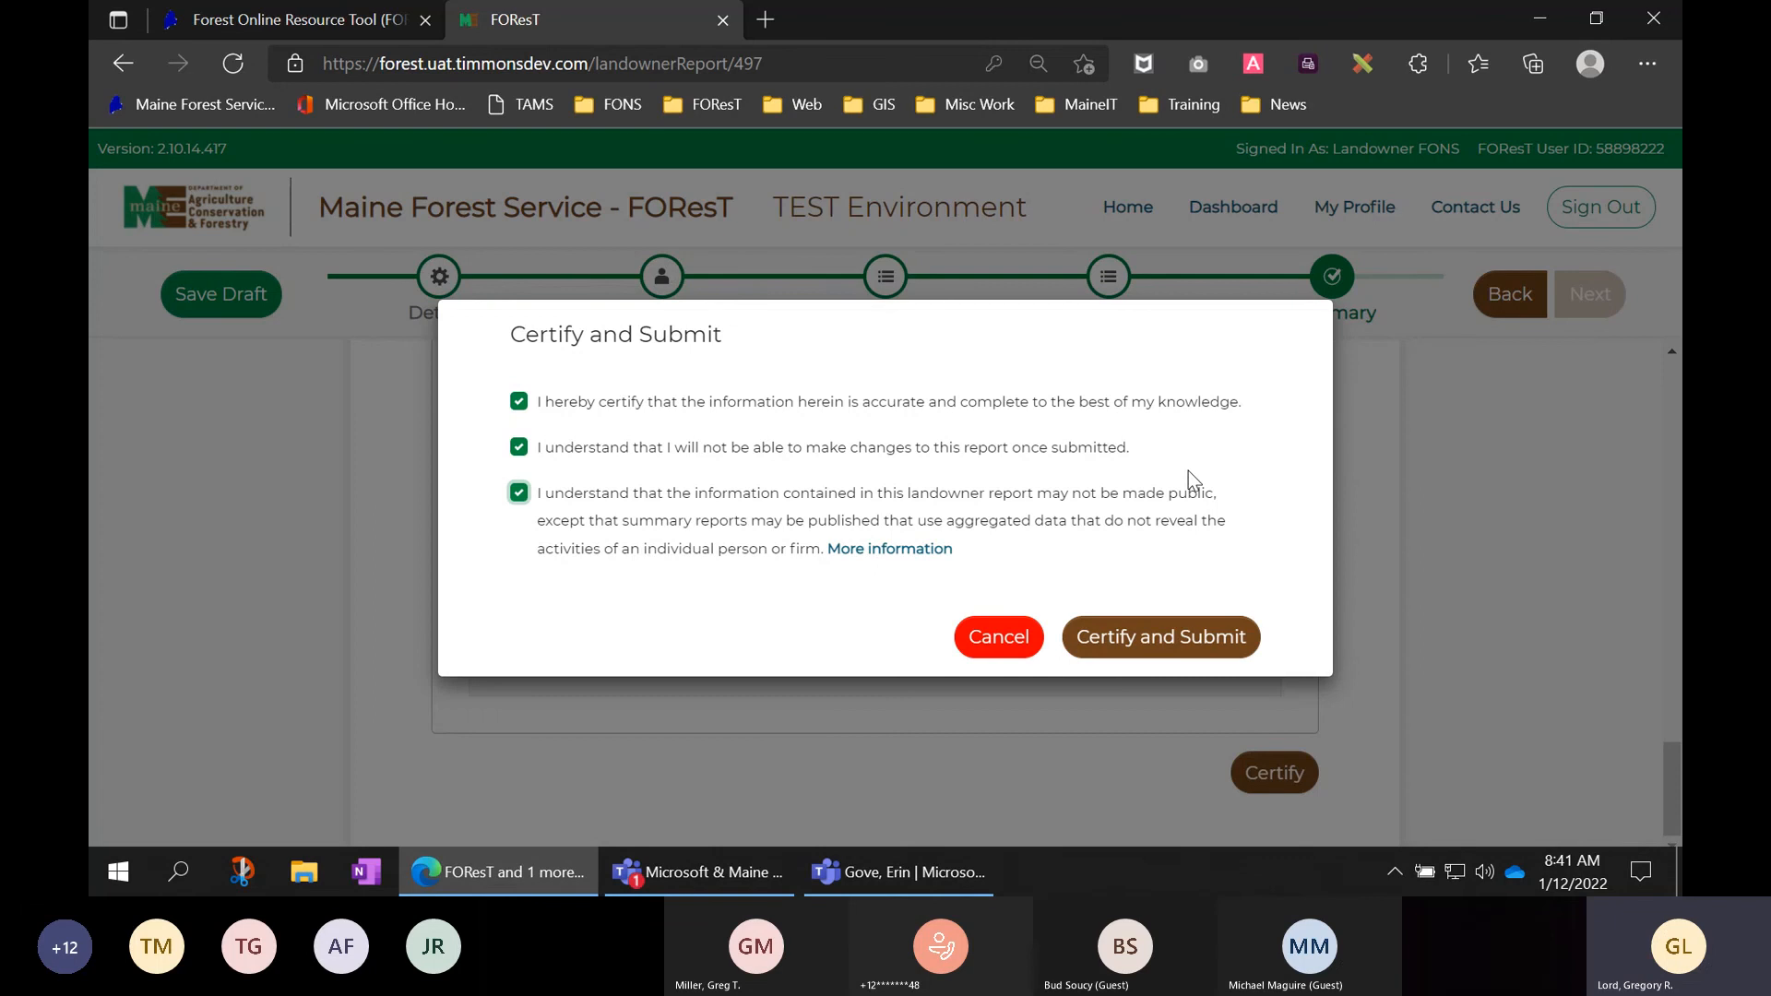
click(1164, 646)
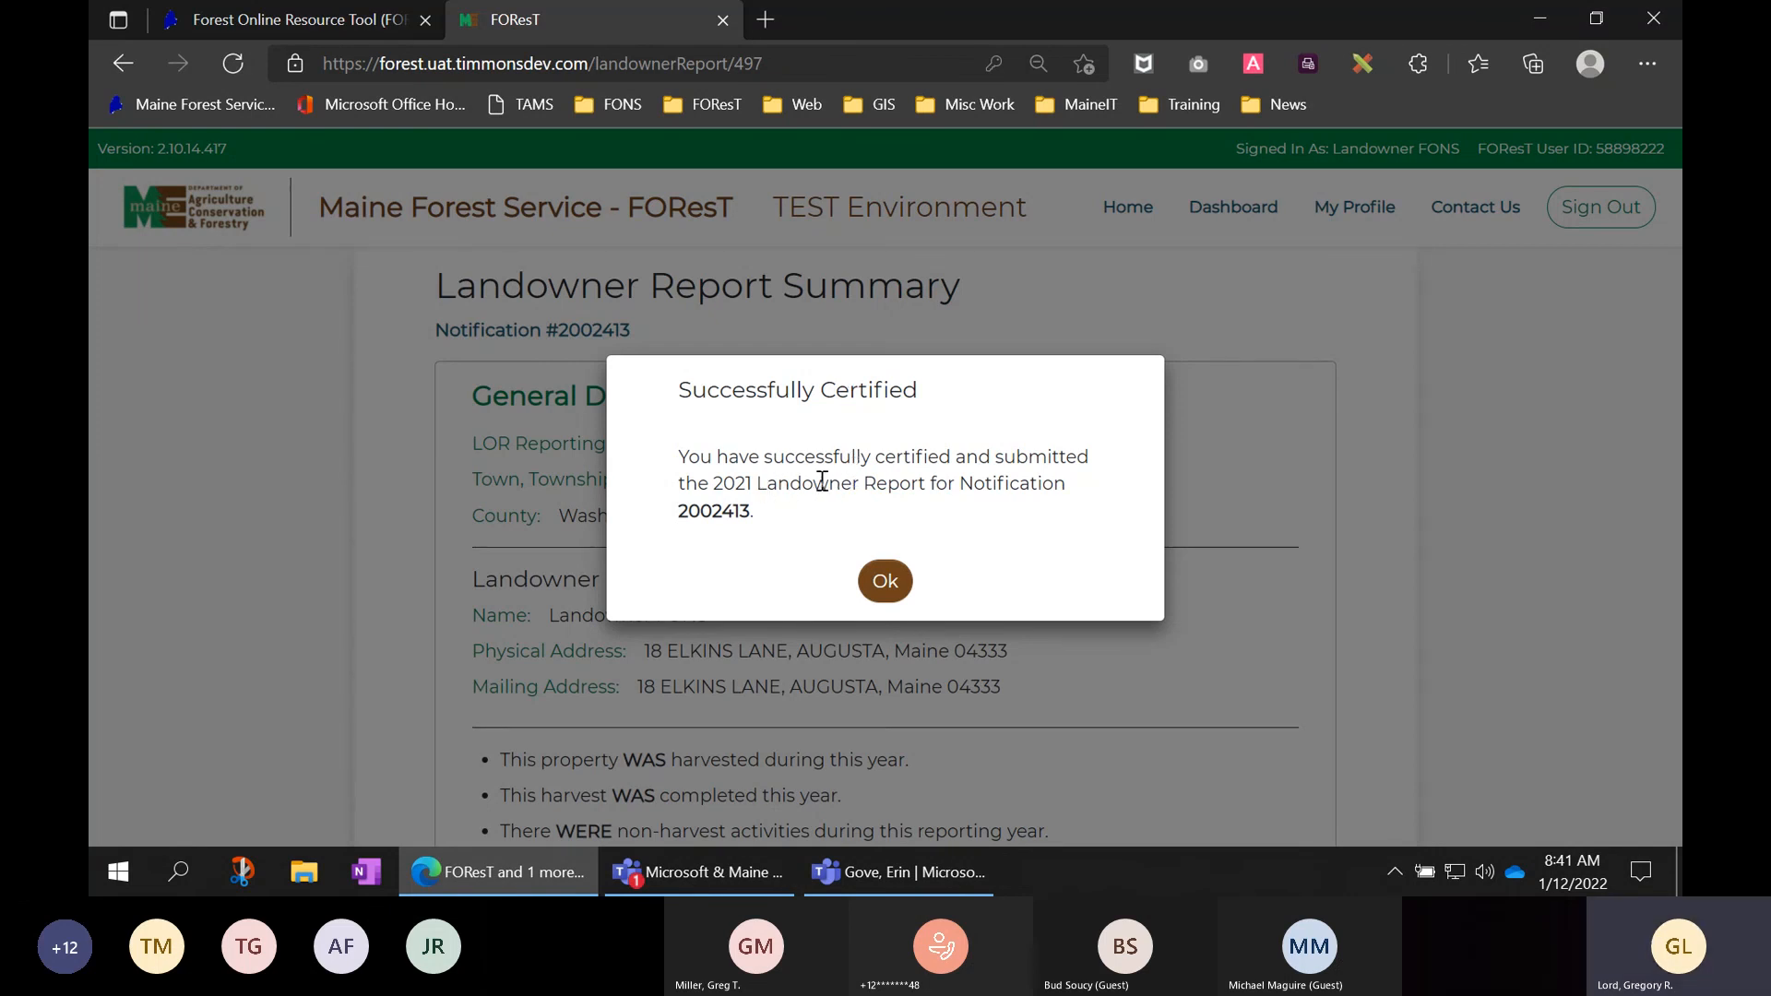
- Close the success message for notification 2002413 to return to its Summary page
drag(751, 515, 680, 513)
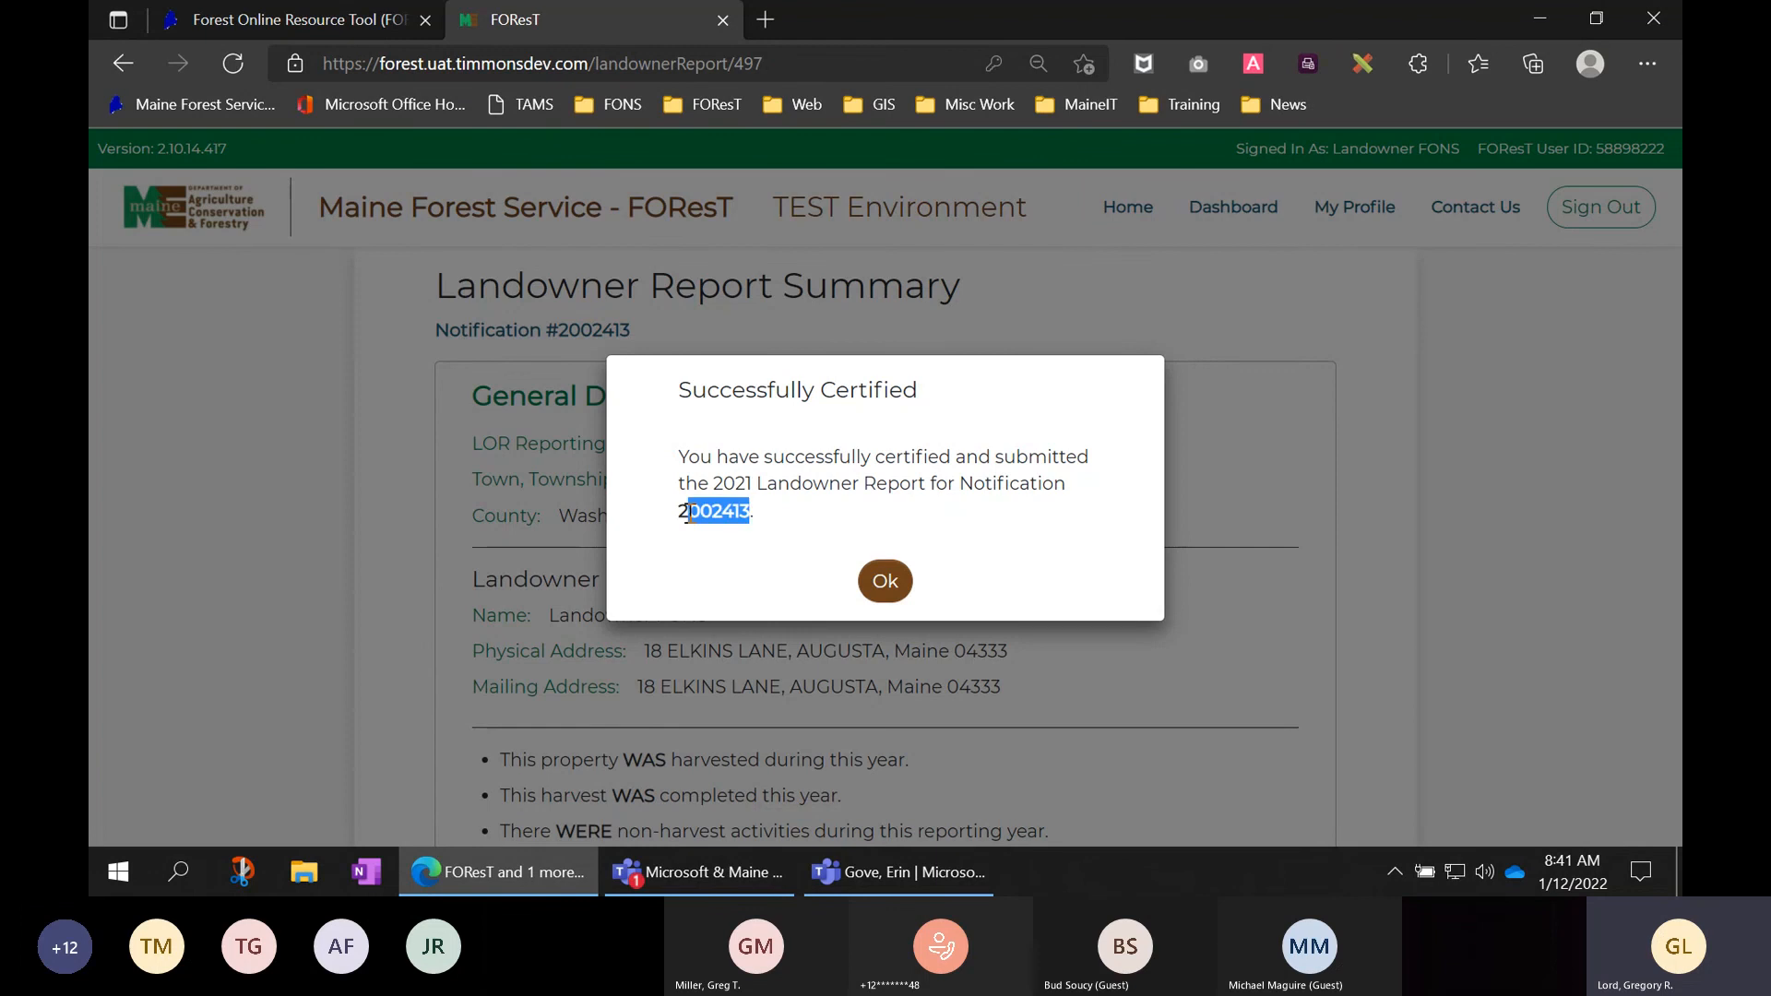
click(885, 583)
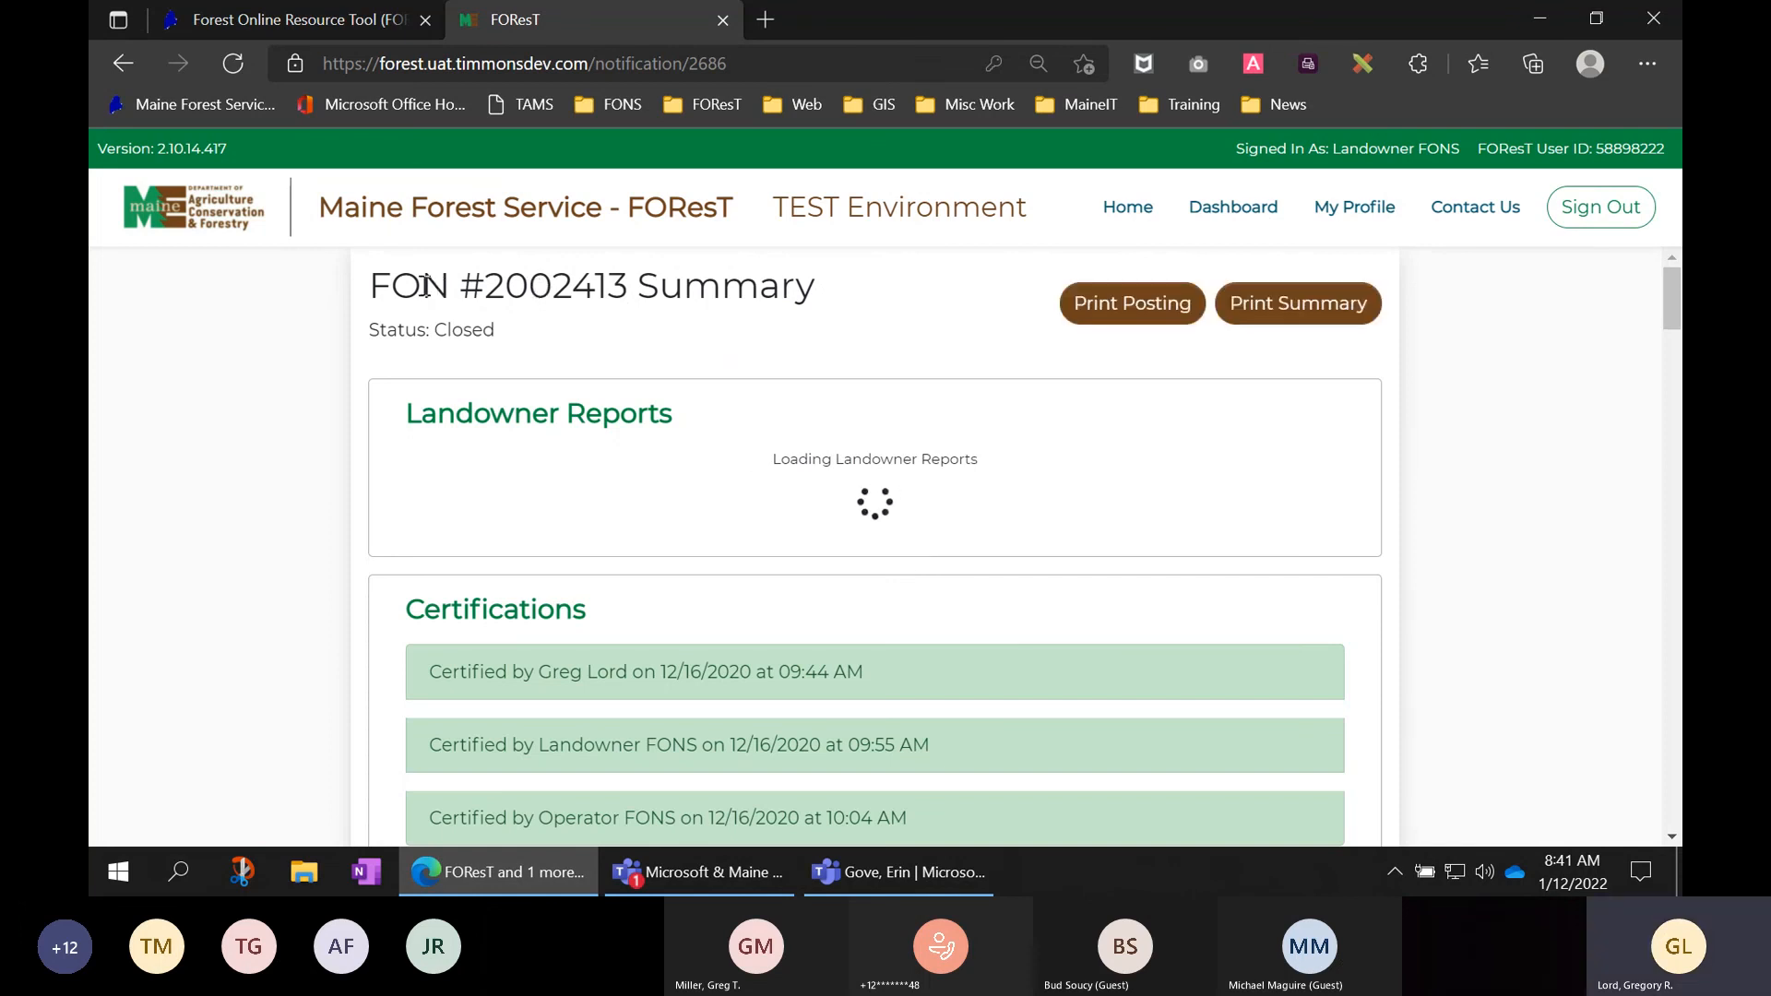
- Highlight the FON #2002413 title and Closed status, then open the completed 2021 report
drag(370, 281, 821, 307)
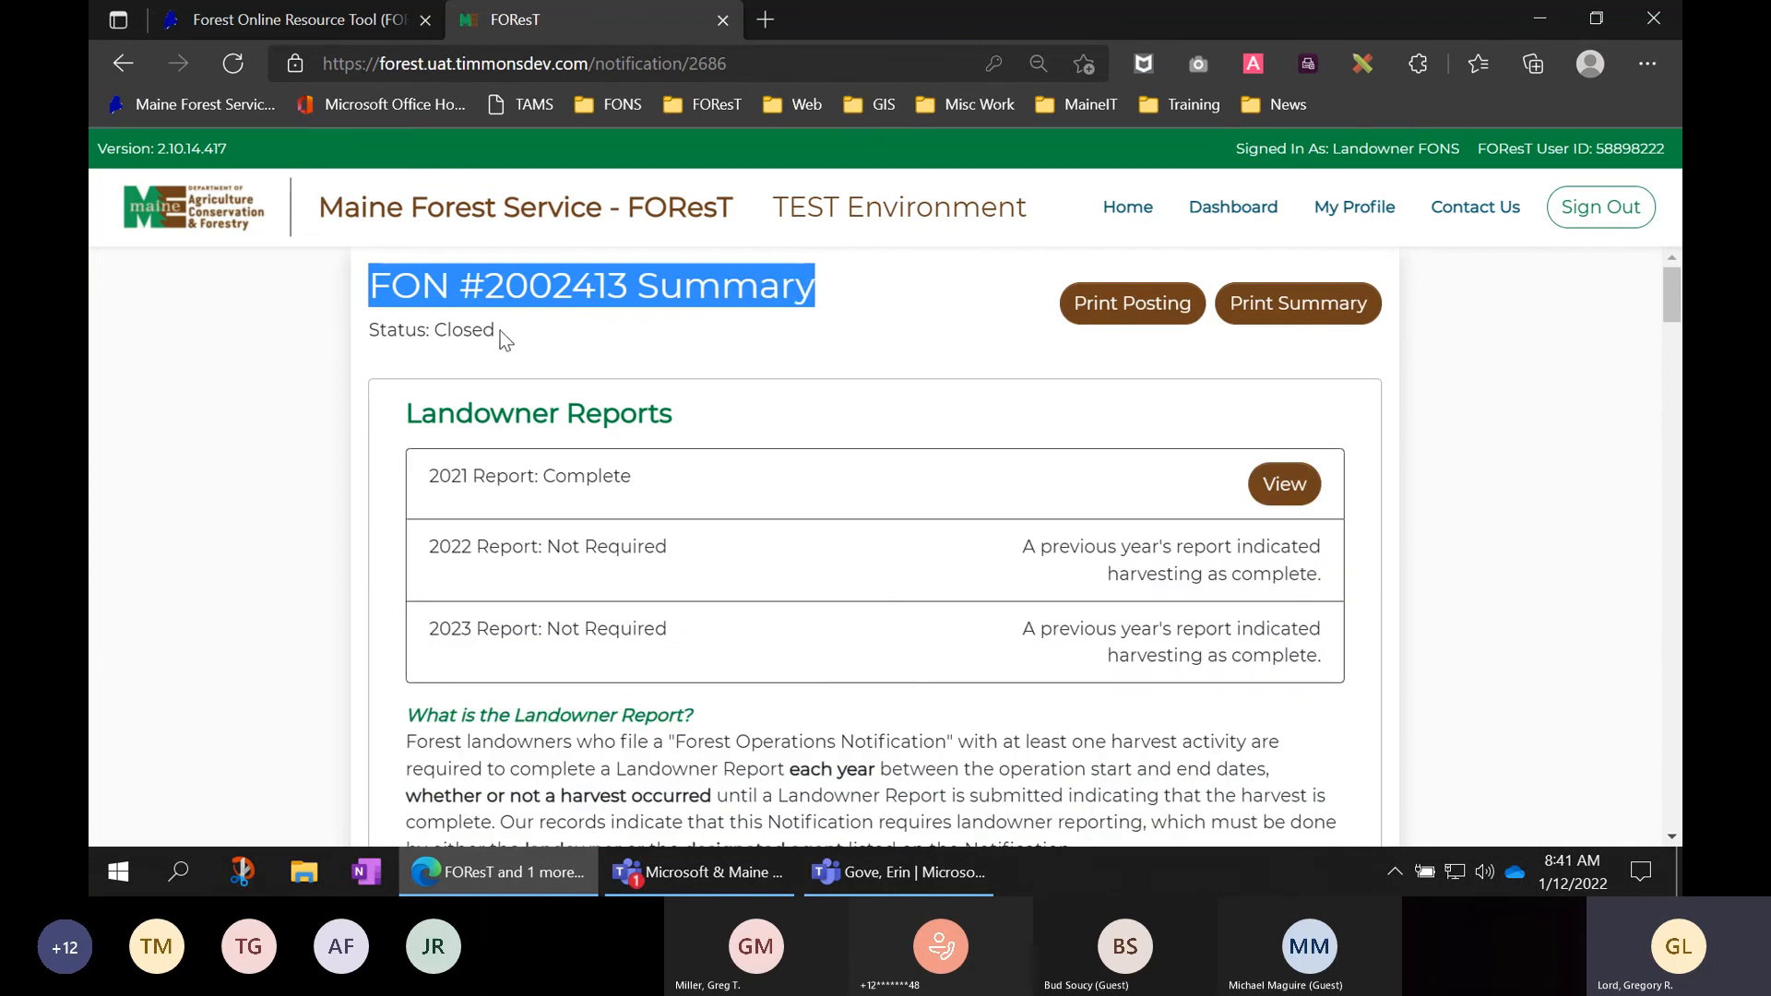
drag(500, 330, 376, 334)
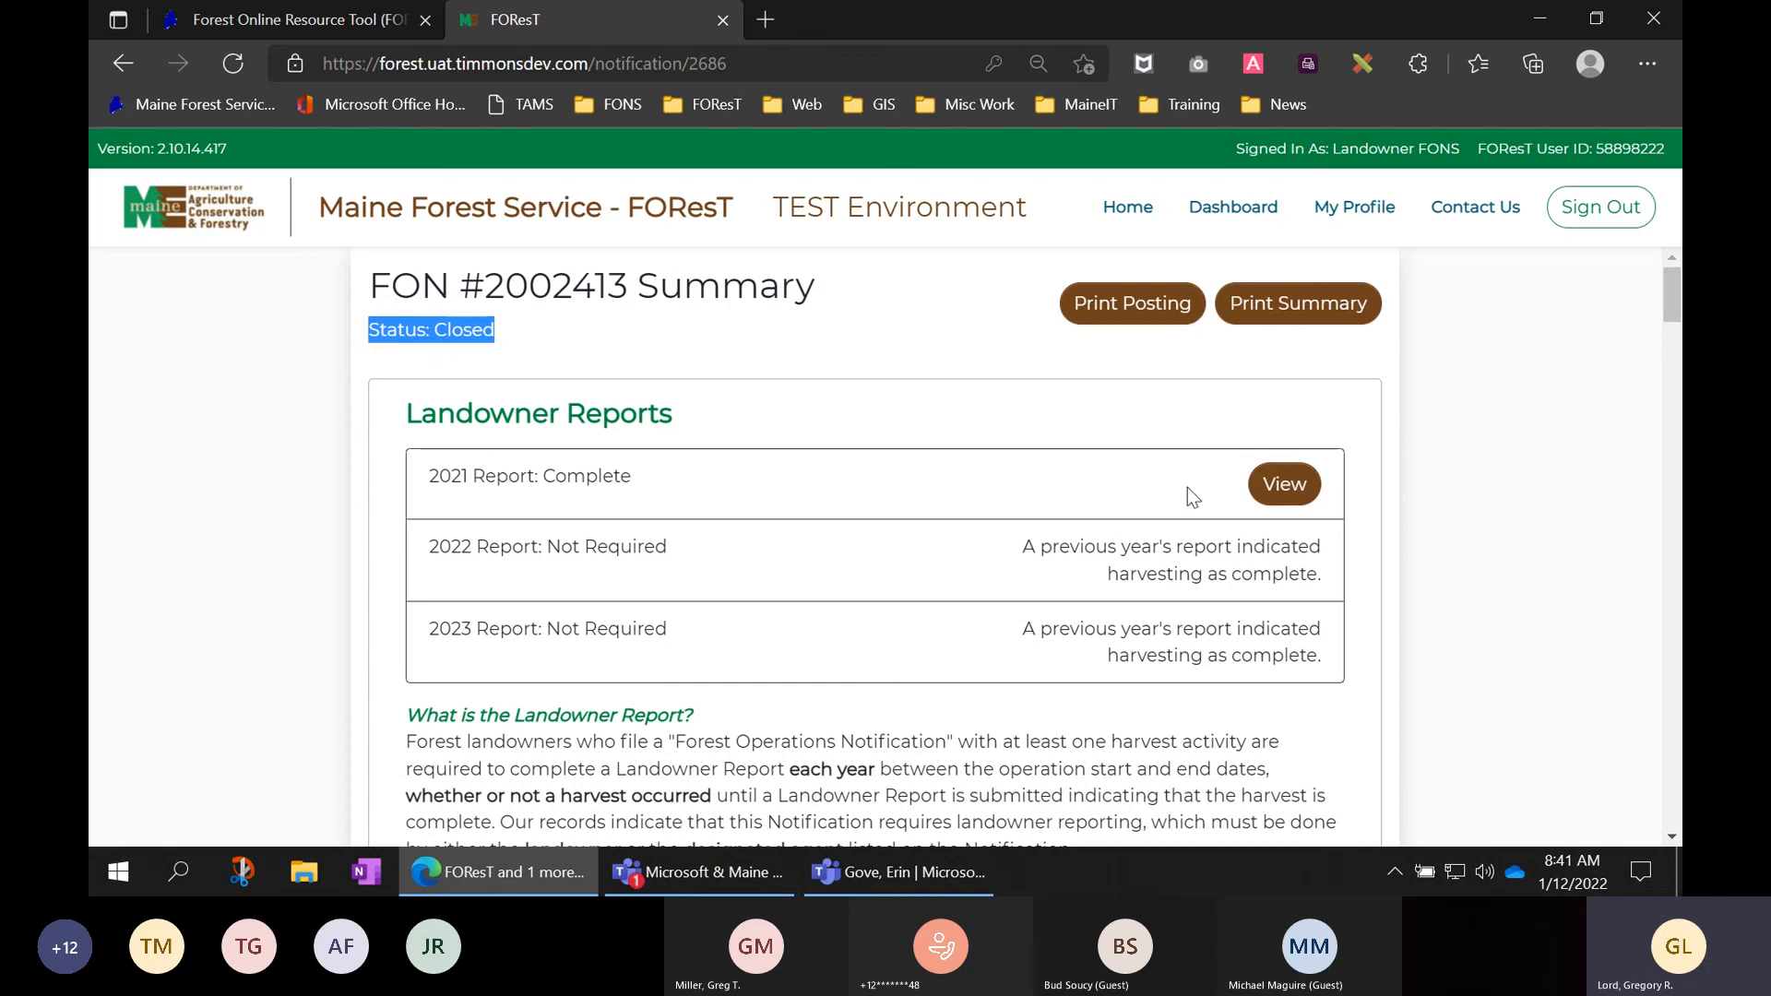
click(1284, 485)
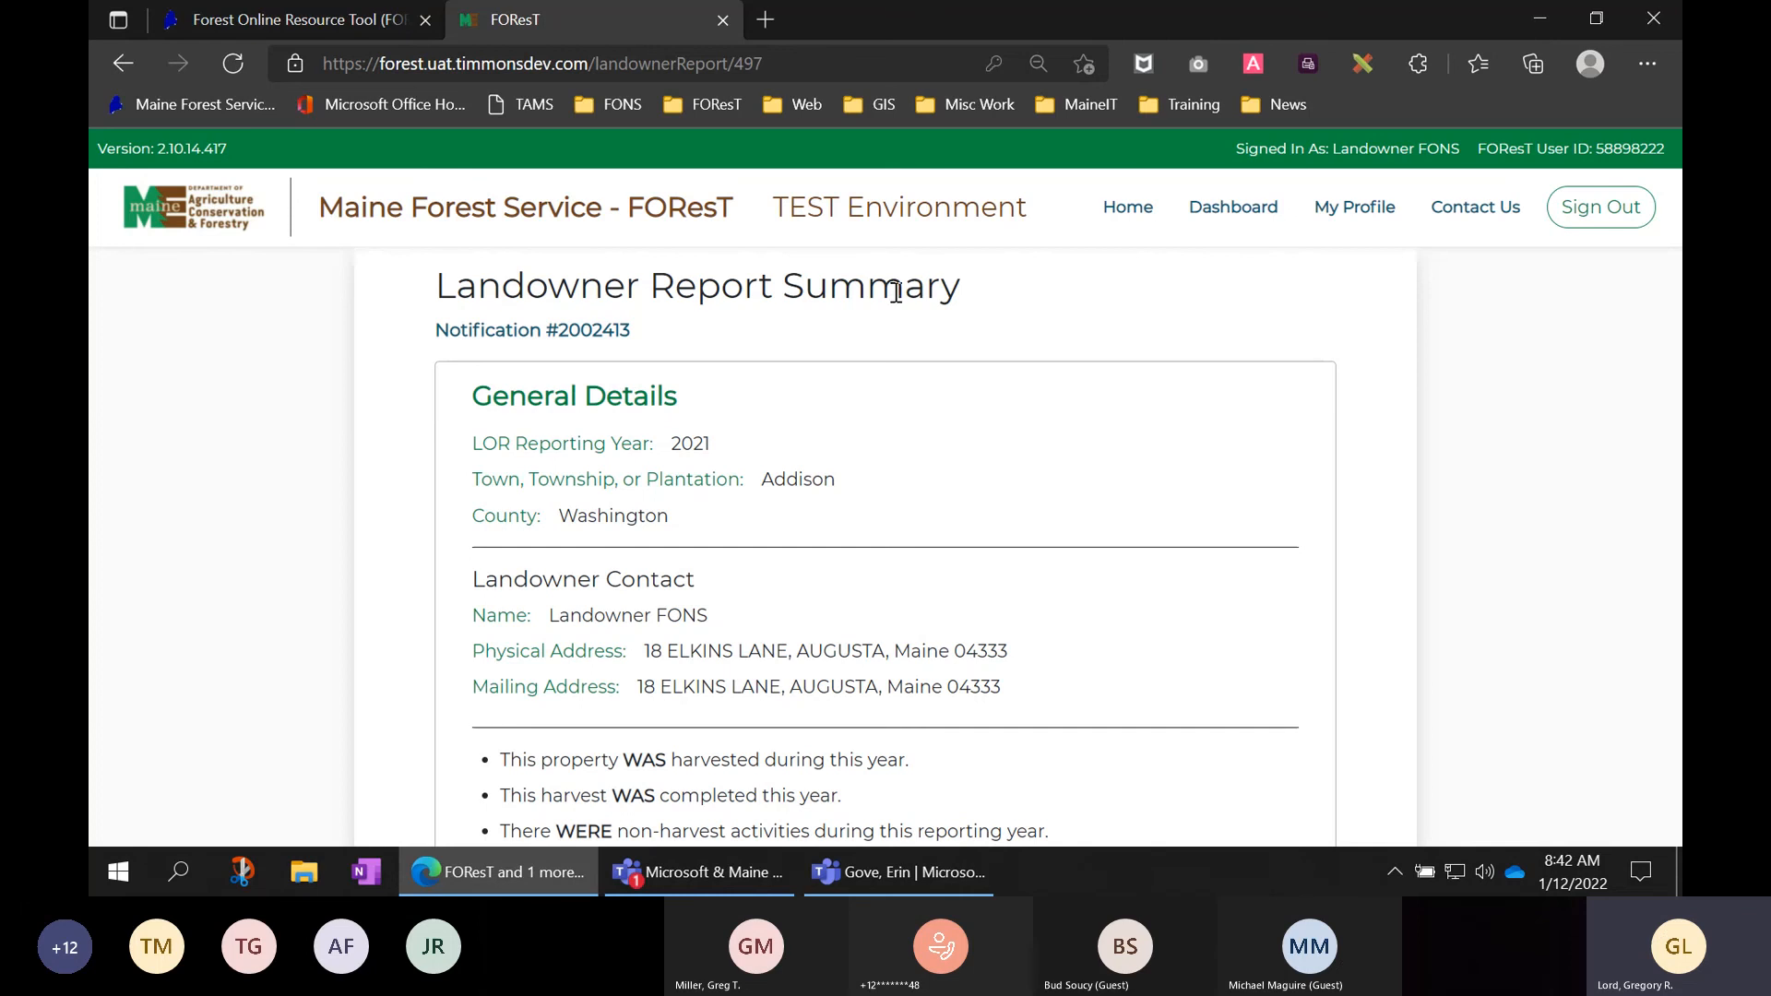
- Go back from the 2021 report to the FON #2002413 summary page
click(134, 64)
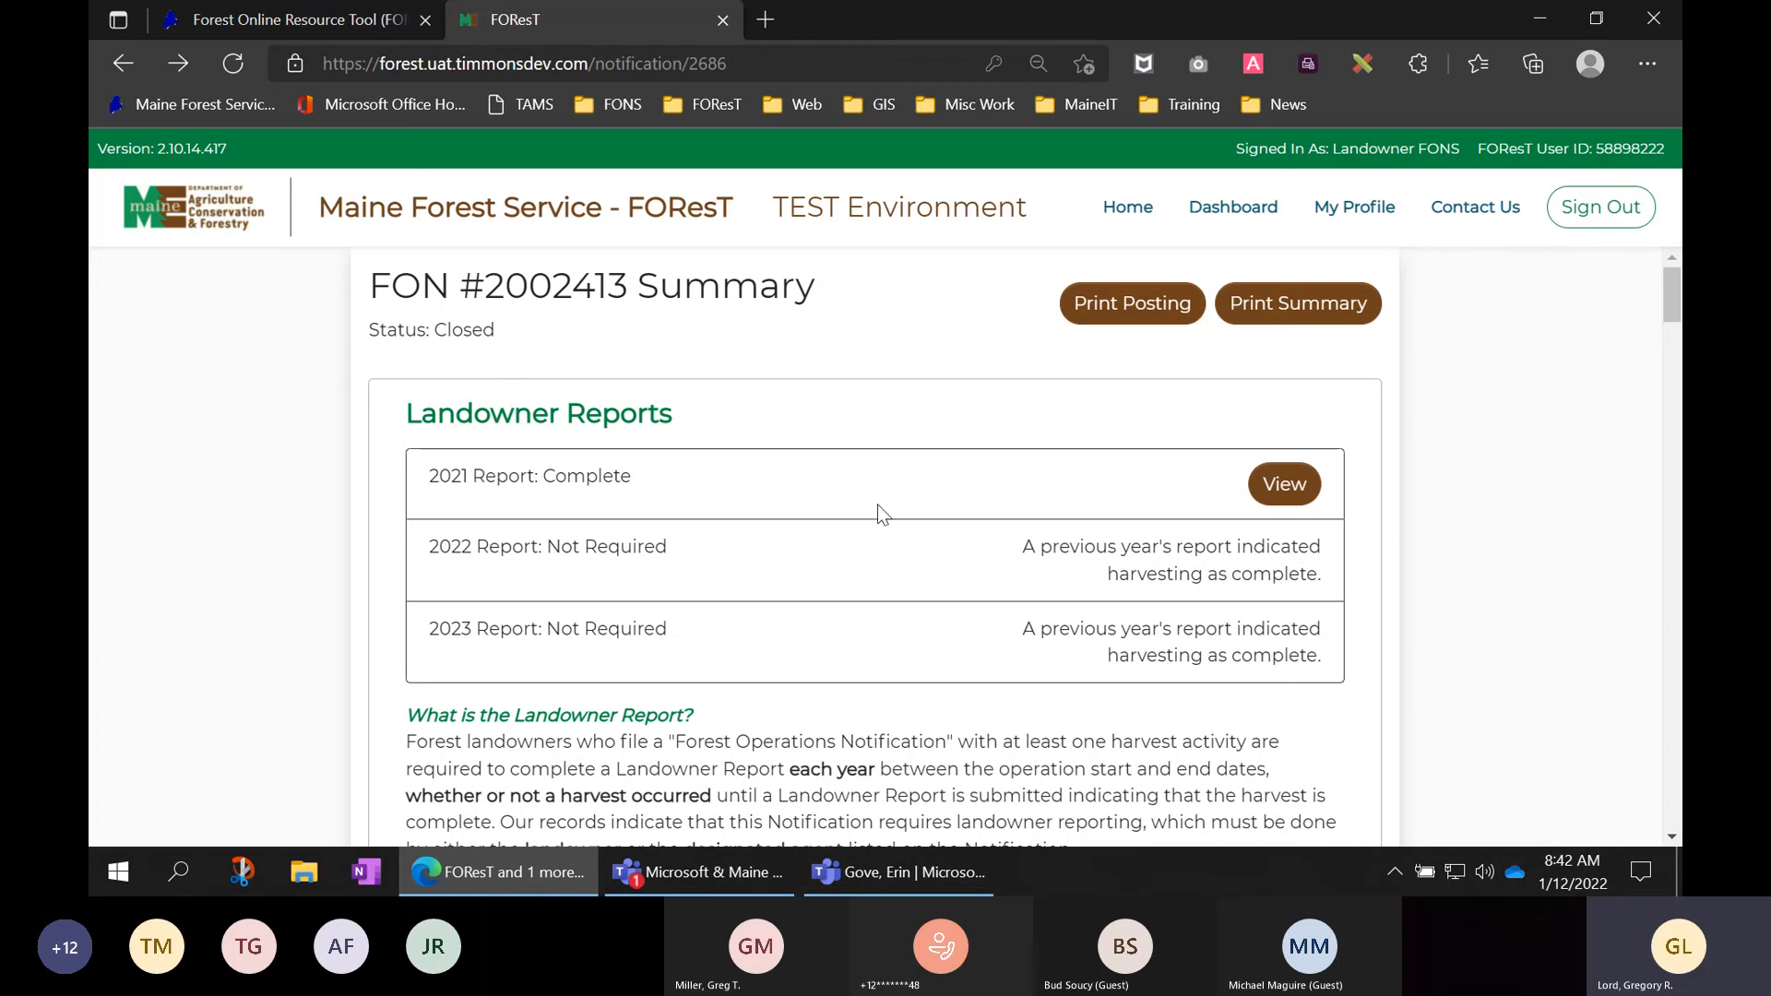
- Open the 2021 report, return to the FON summary, then open the 2021 report again
click(1295, 490)
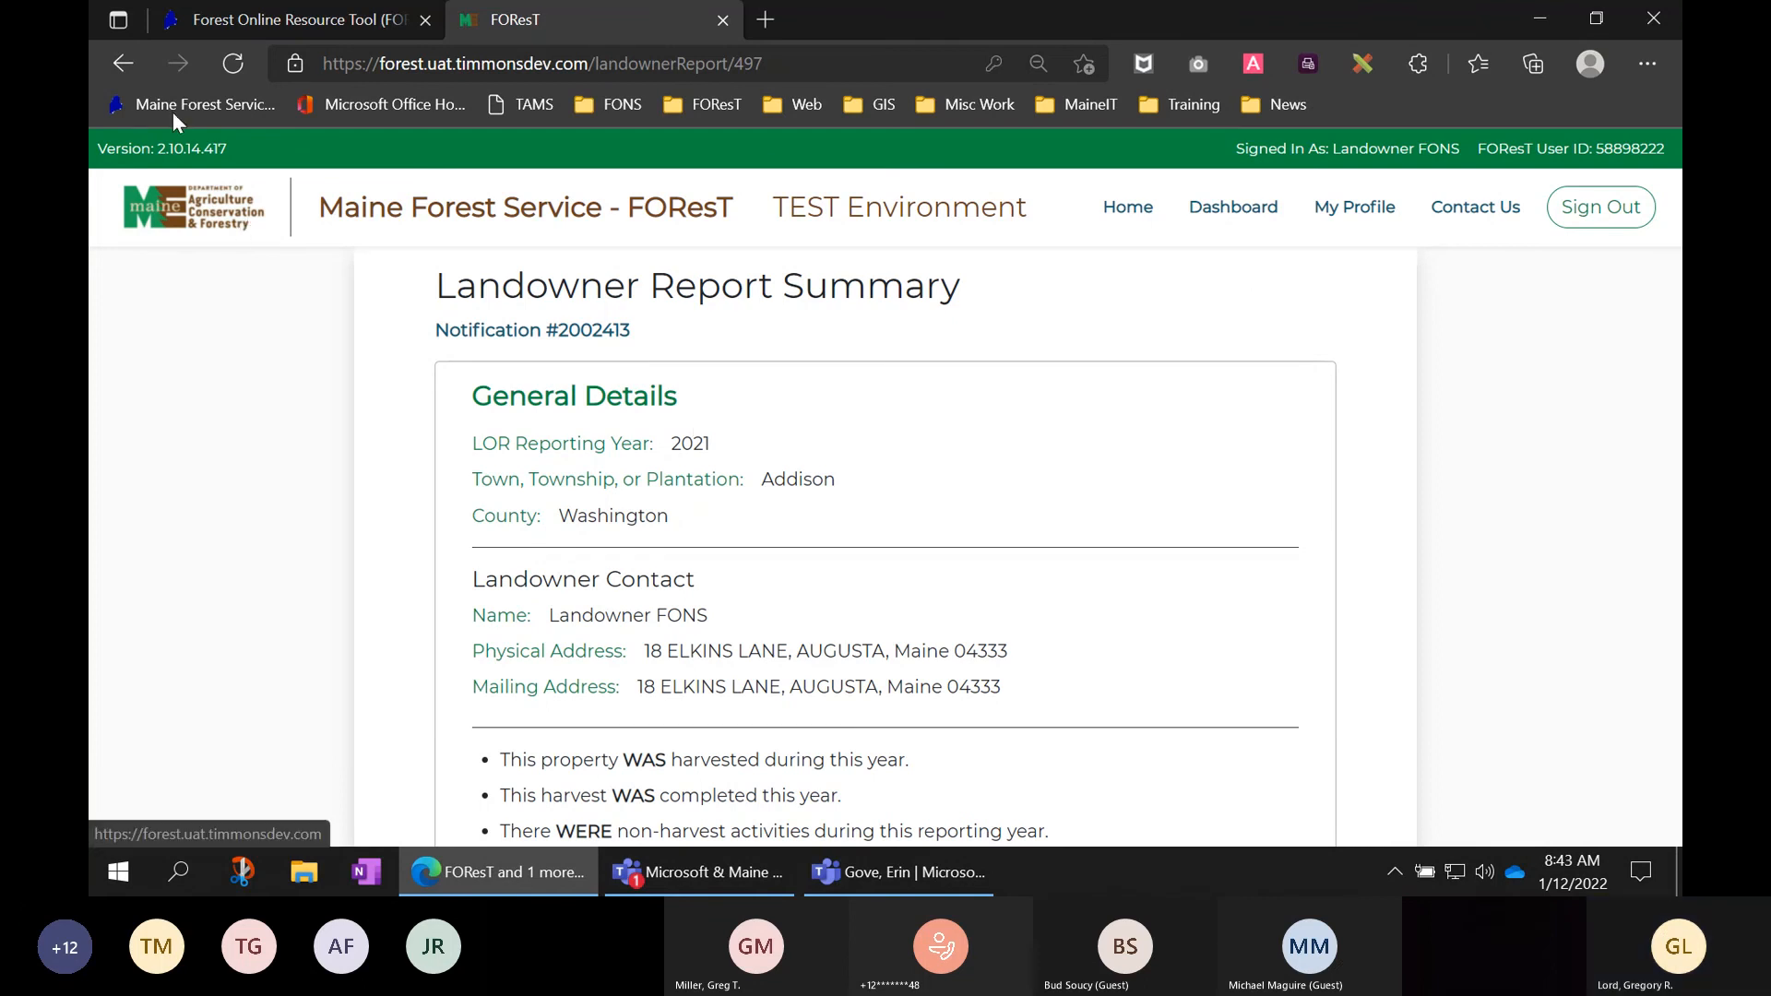
click(124, 63)
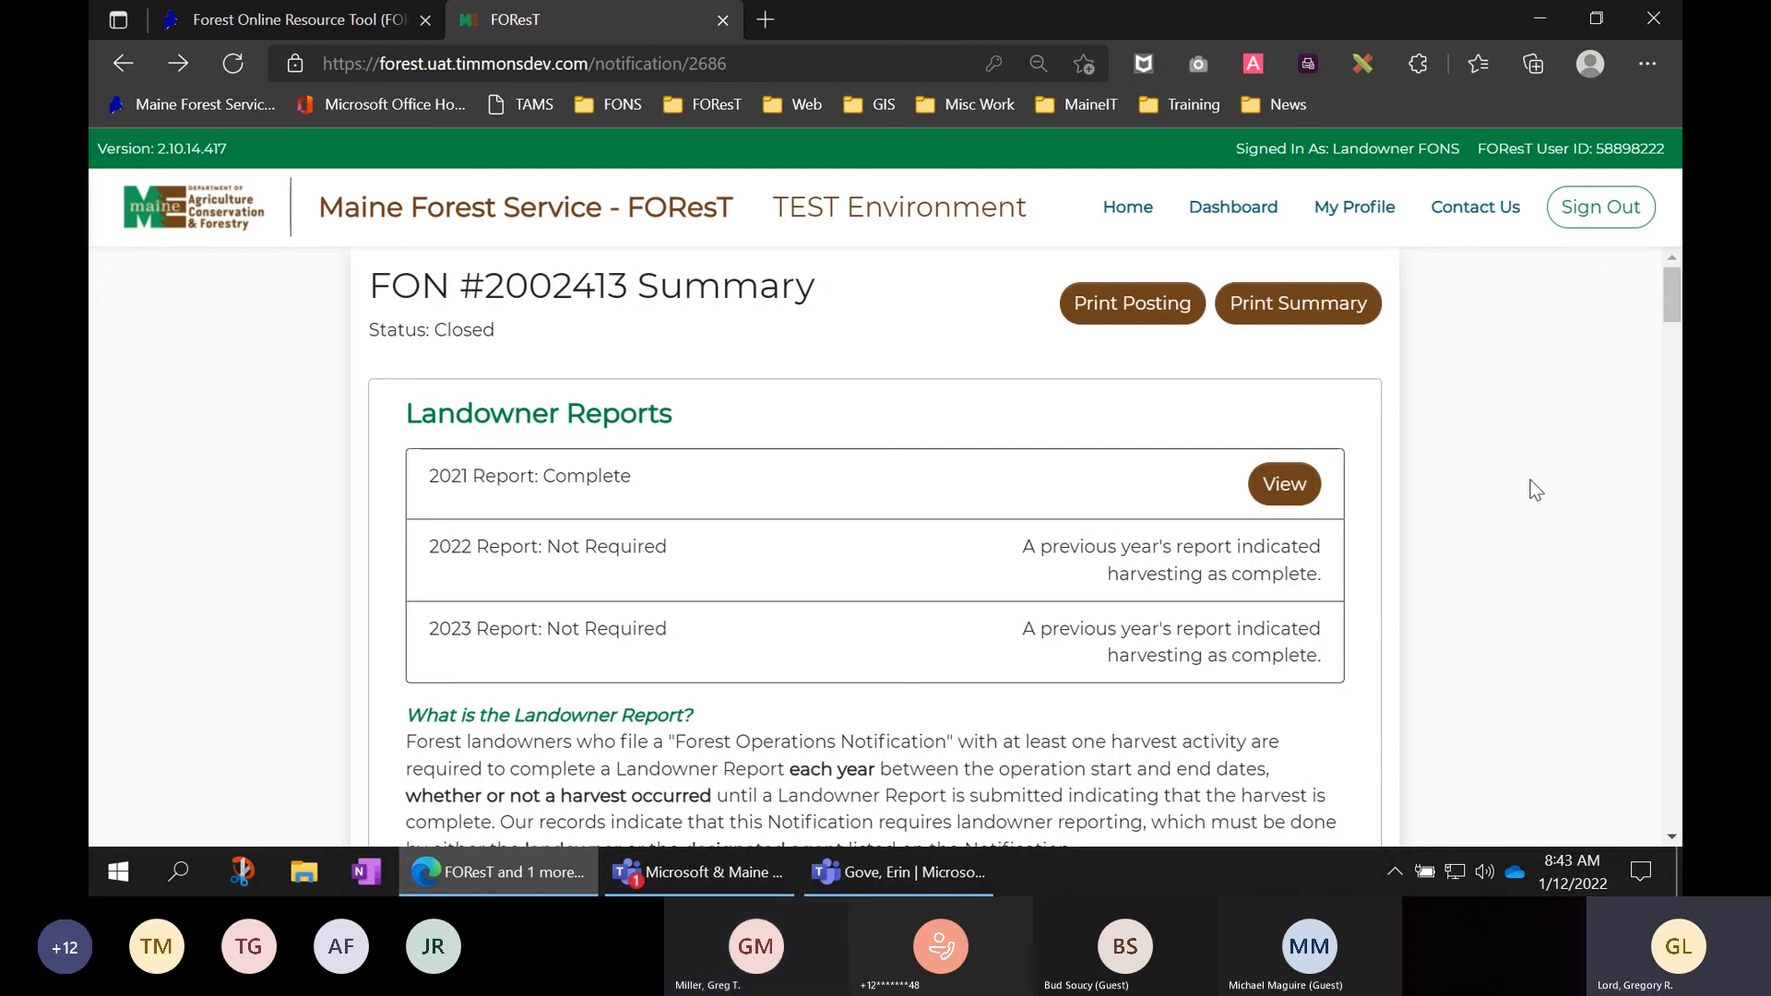
click(1291, 485)
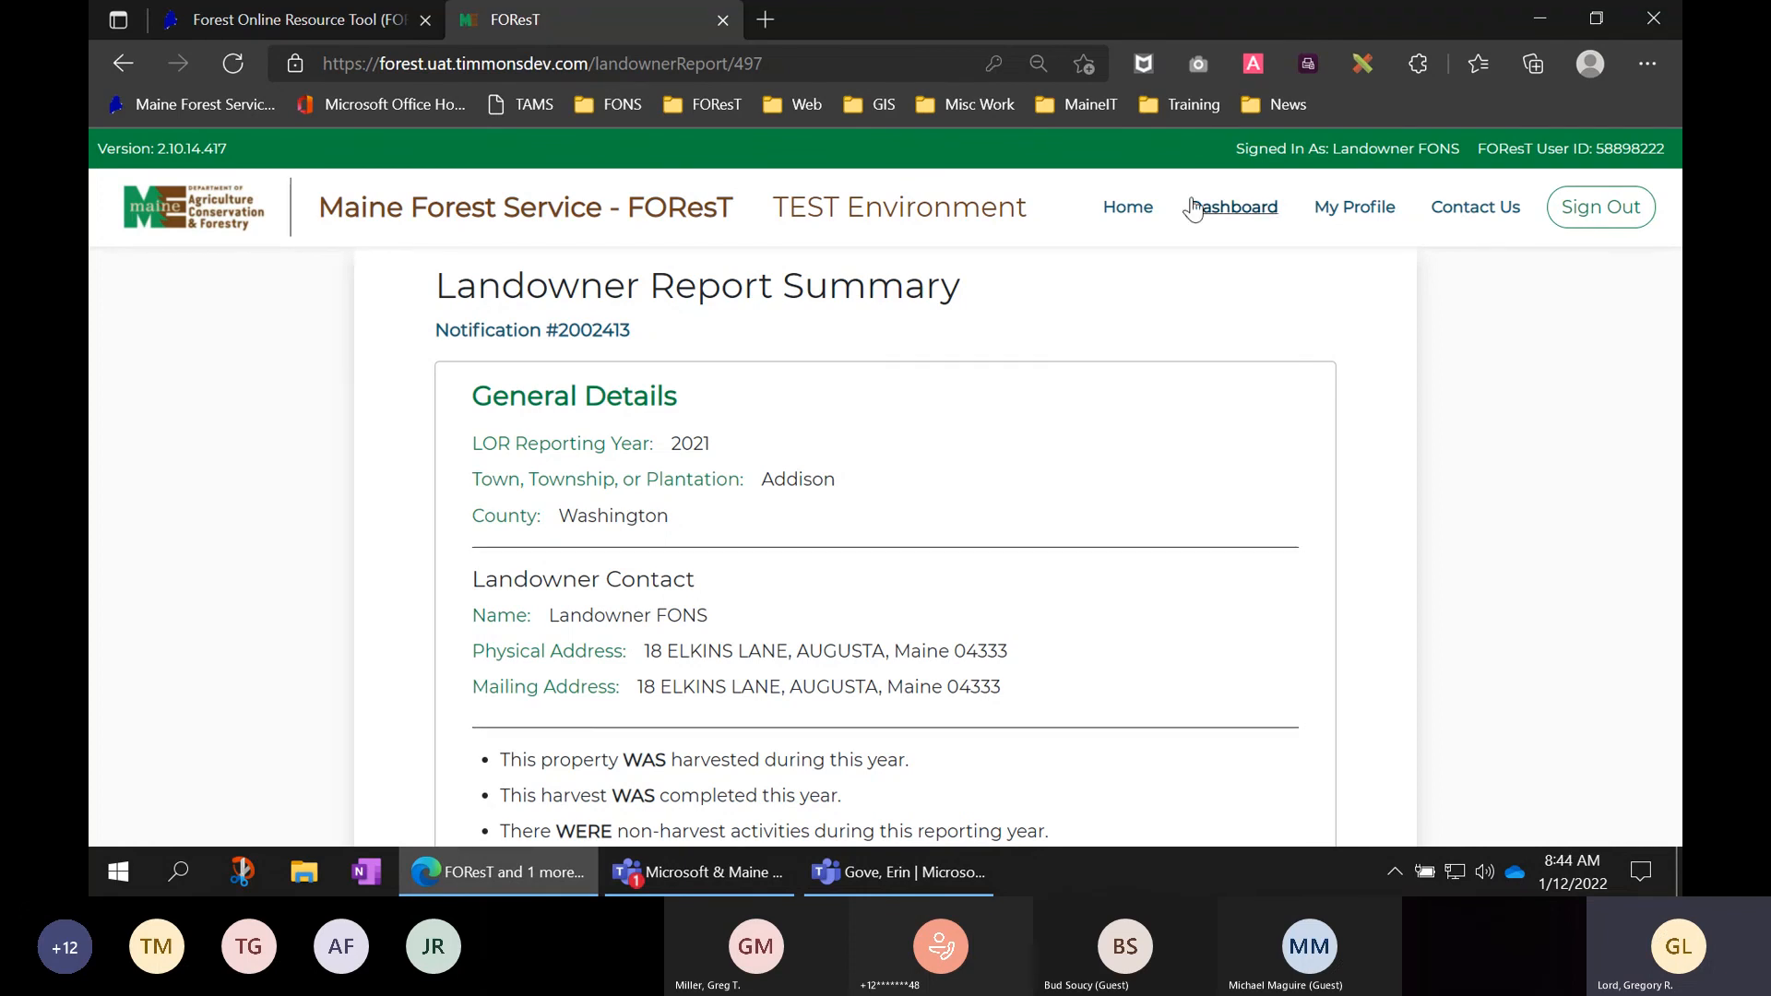
- Capture the whole Notification #2002413 report page with GoFullPage, then return to the FOResT tab
click(1200, 64)
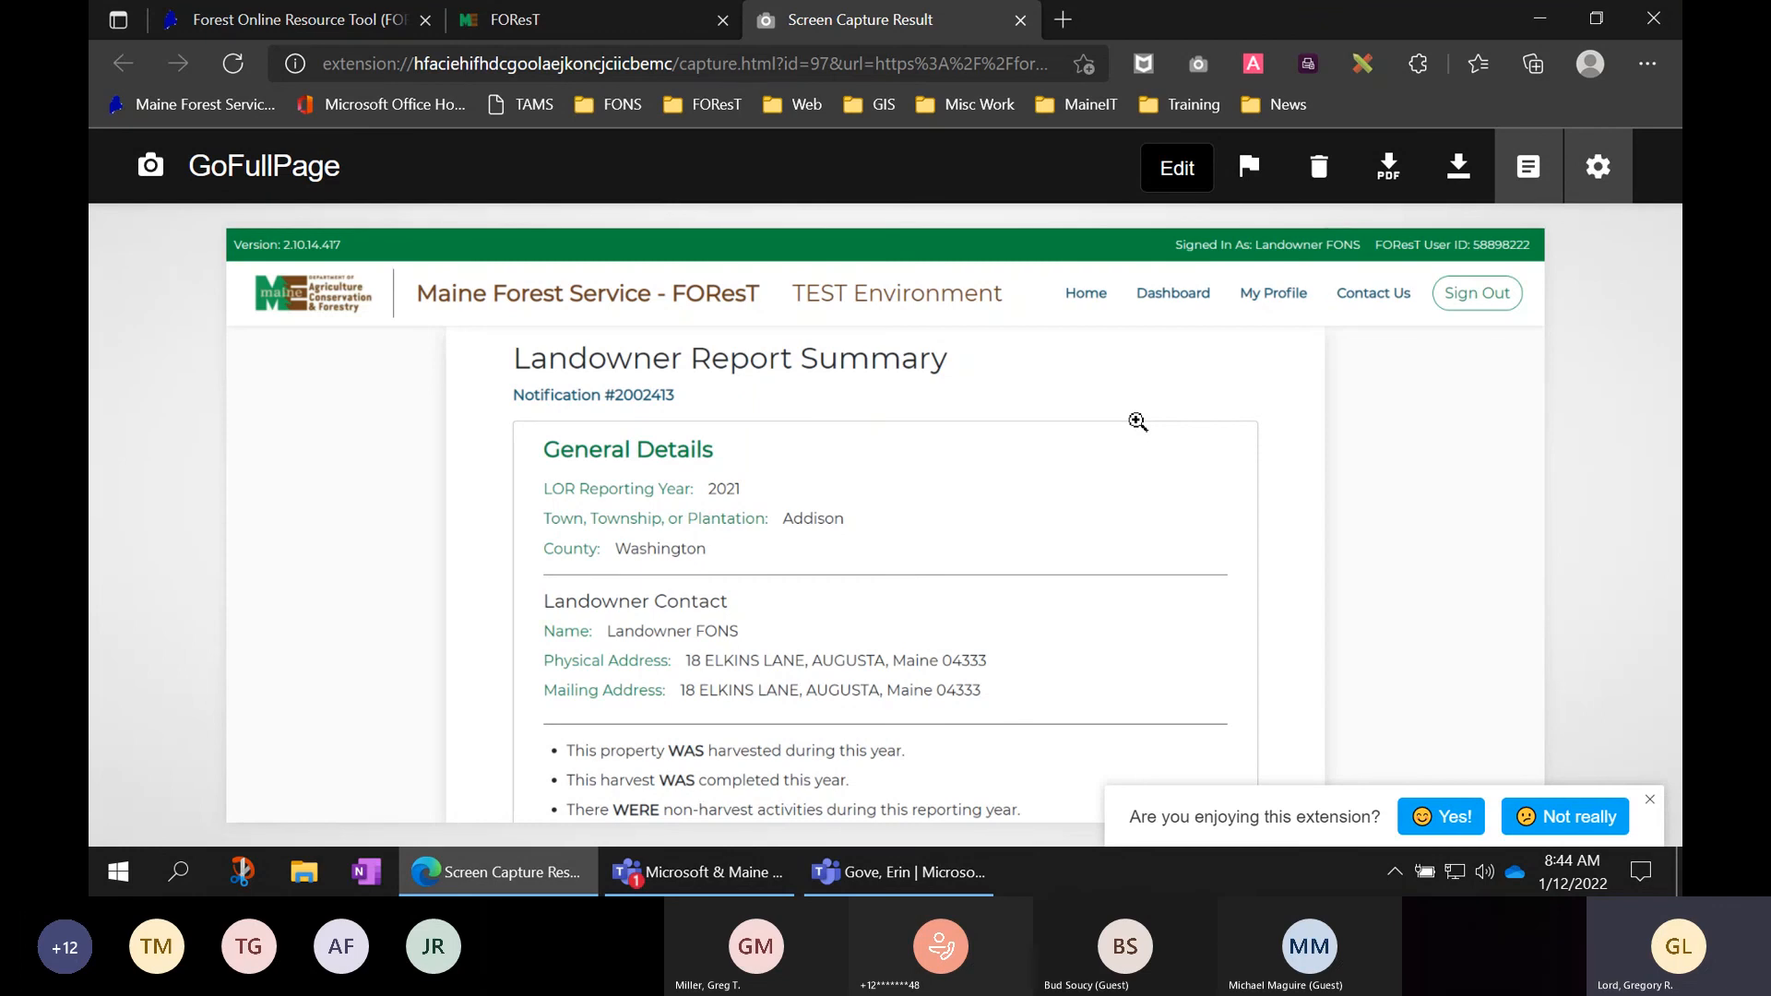
click(589, 17)
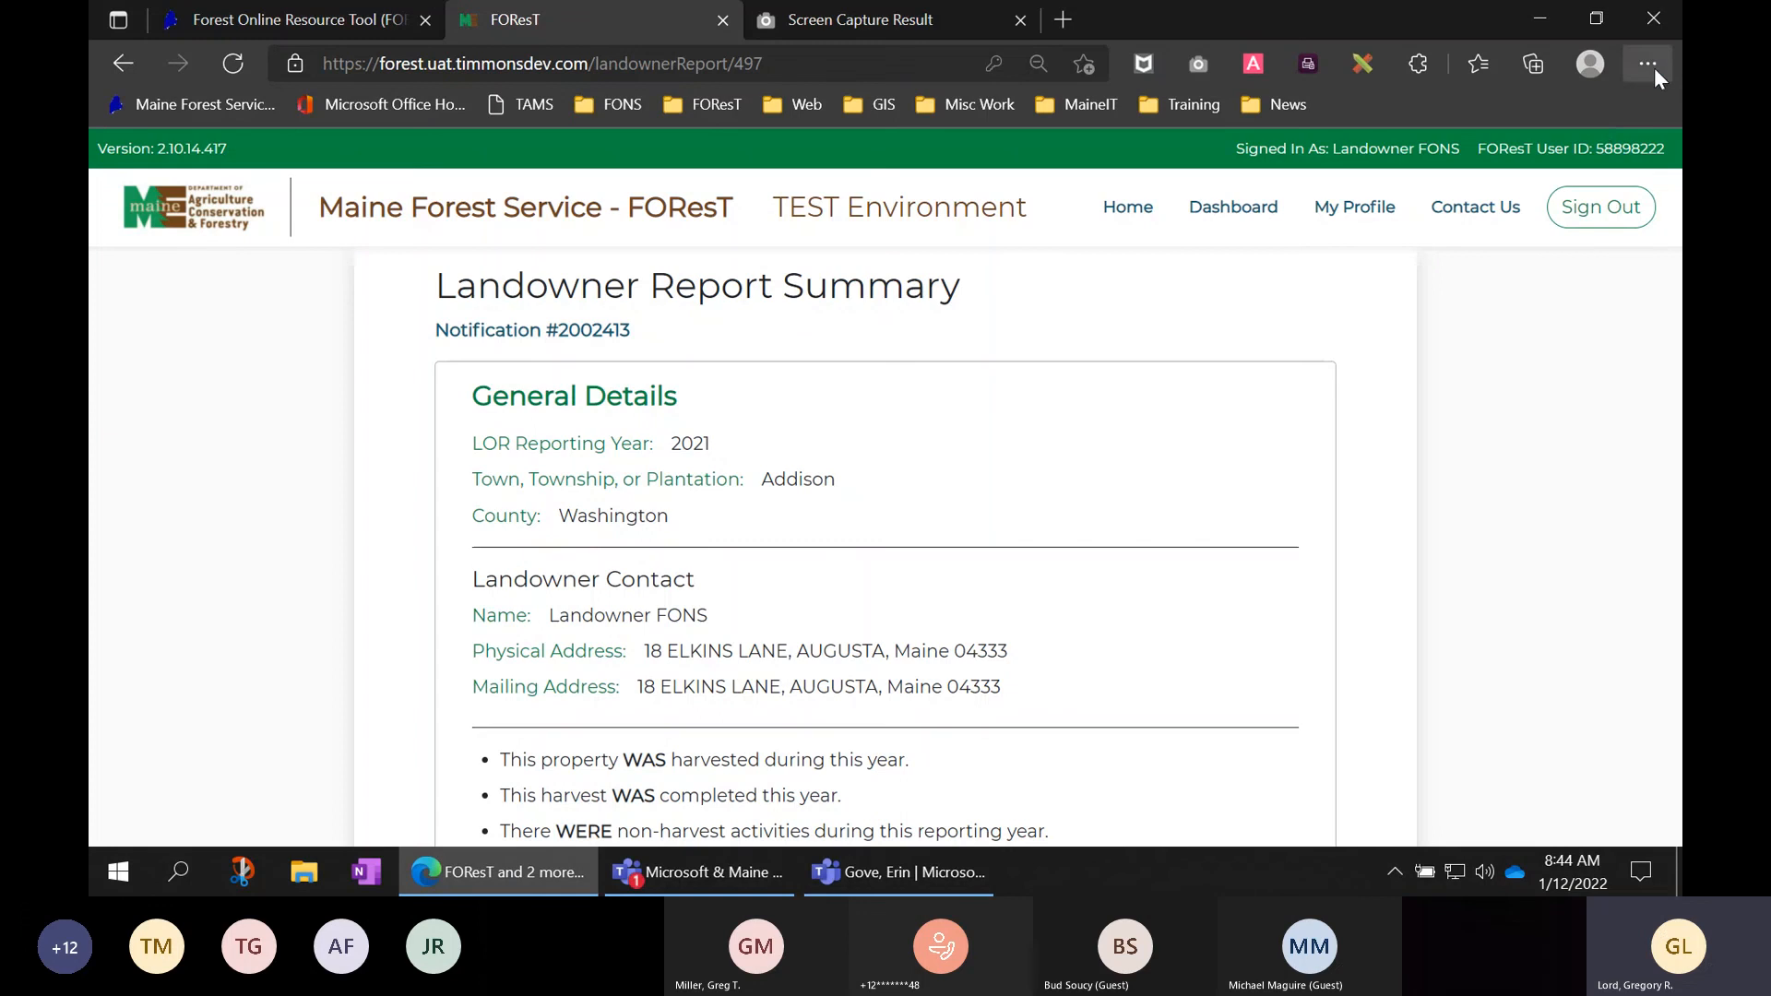
right_click(1501, 506)
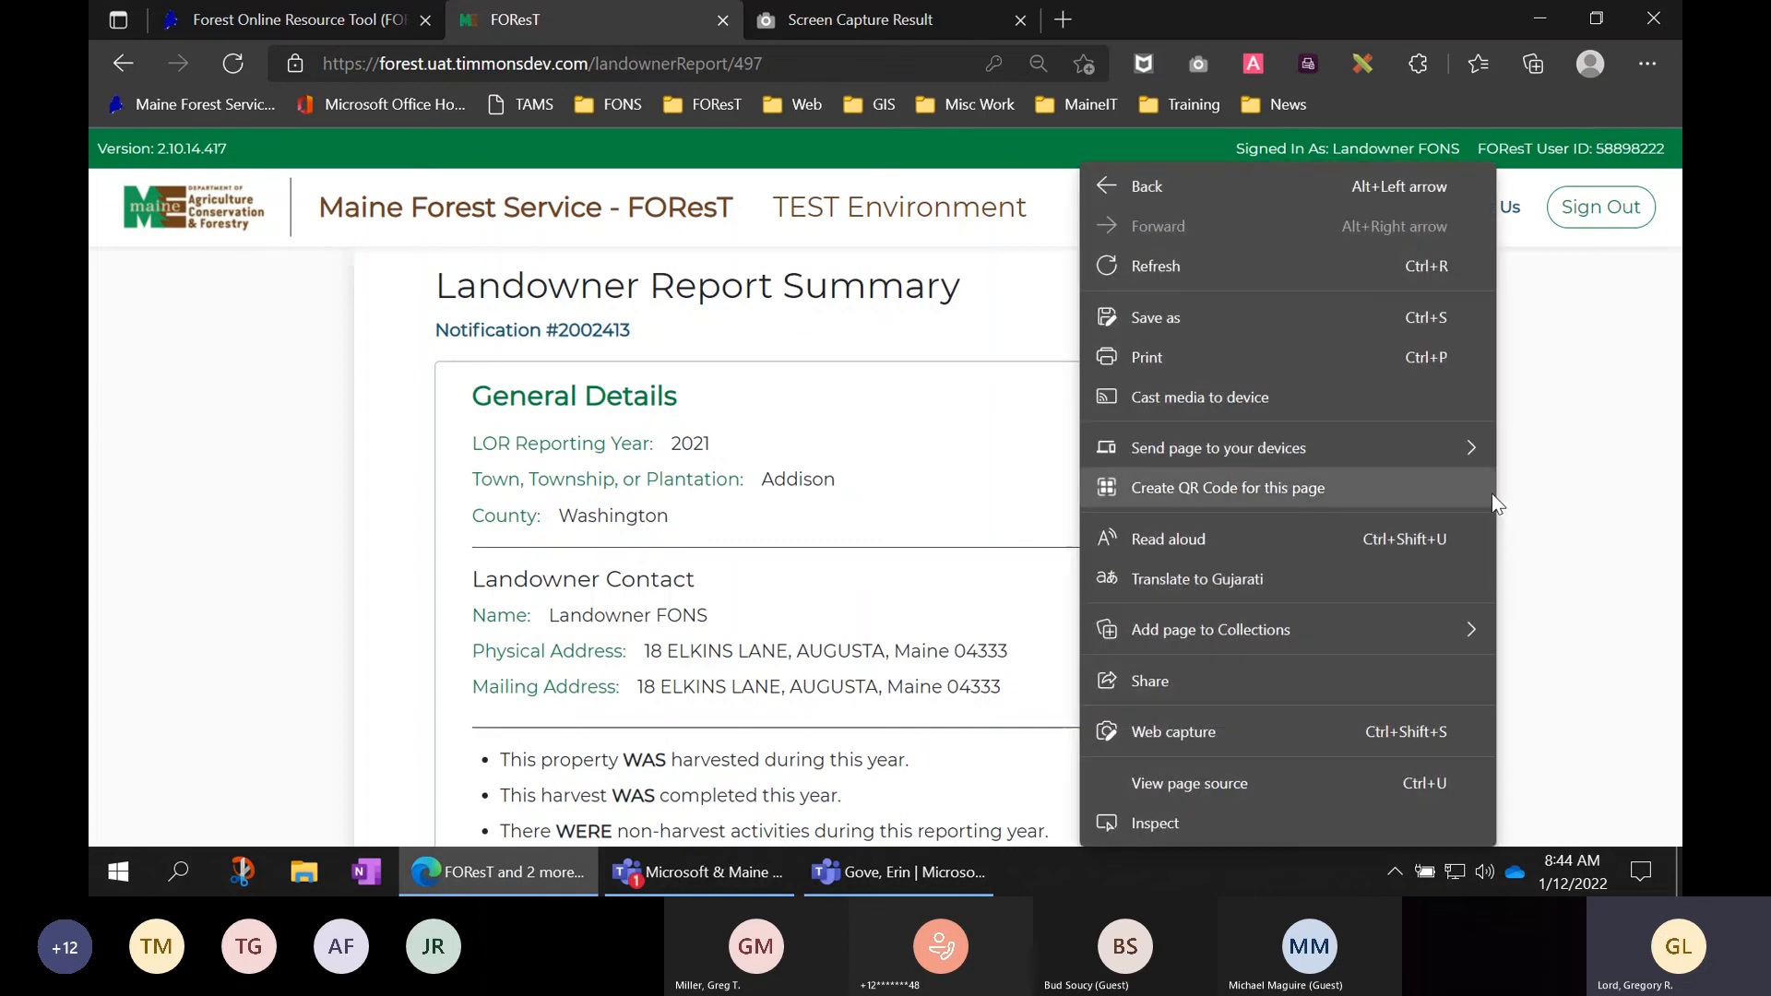
click(1170, 359)
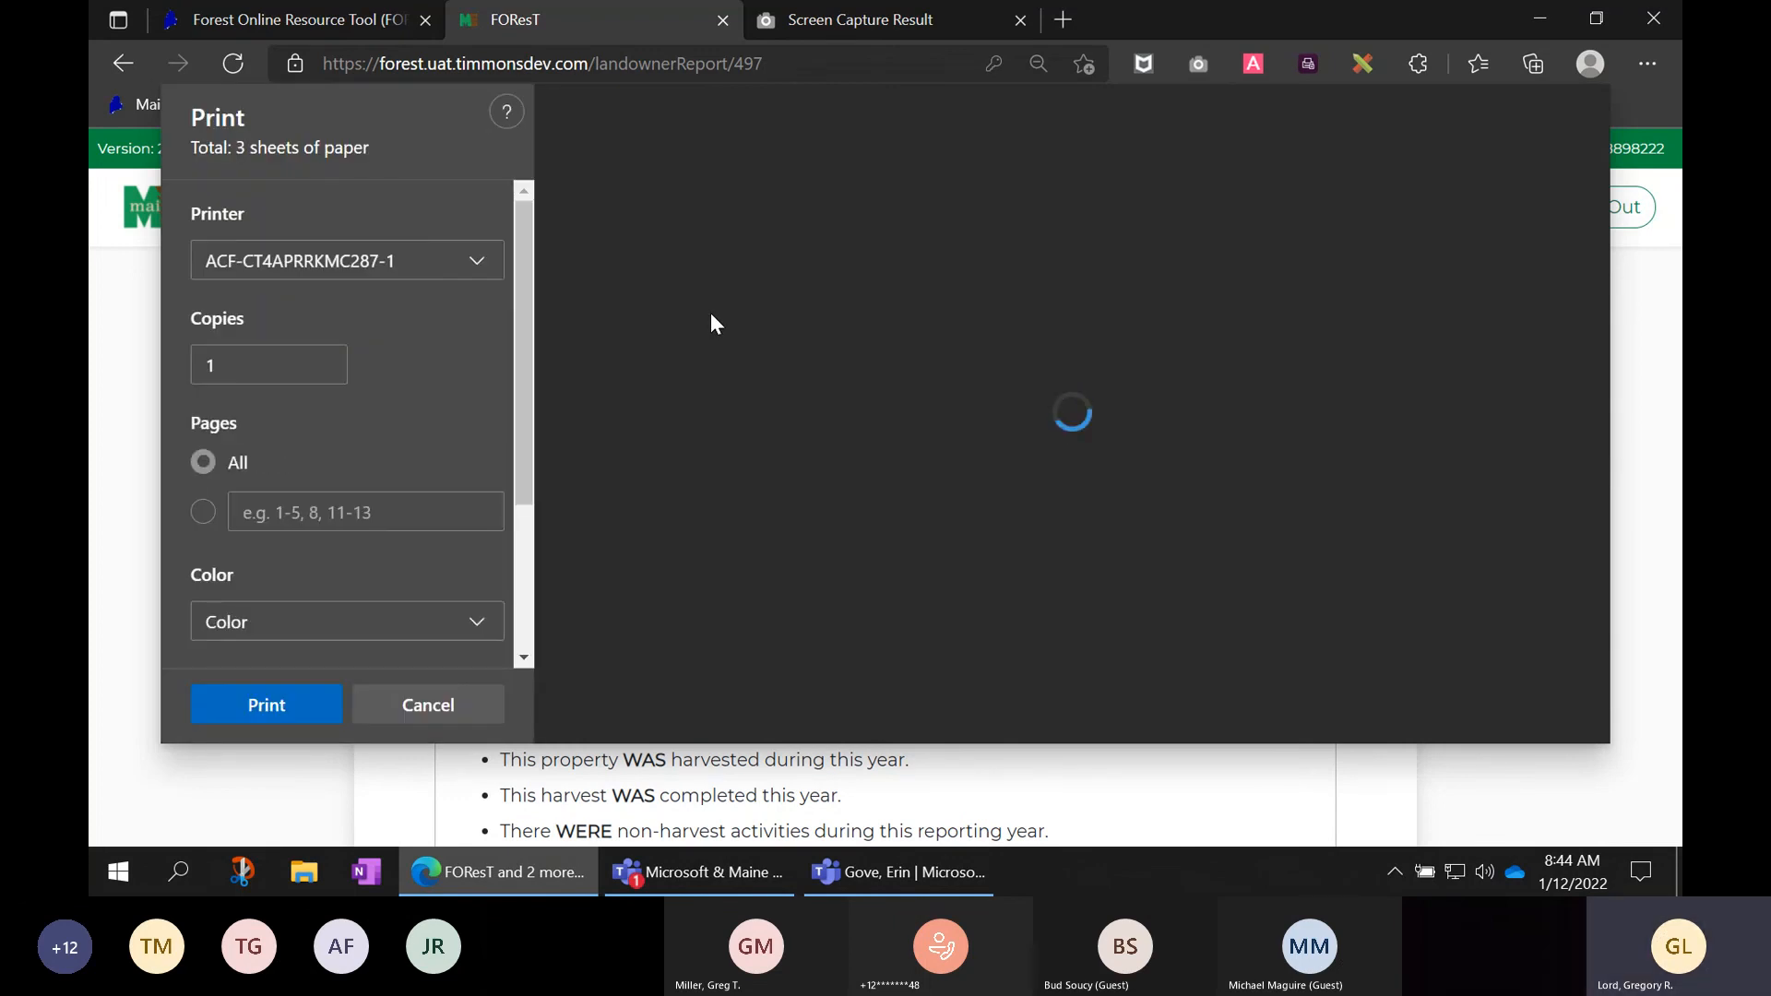
scroll(1020, 408, down, 5)
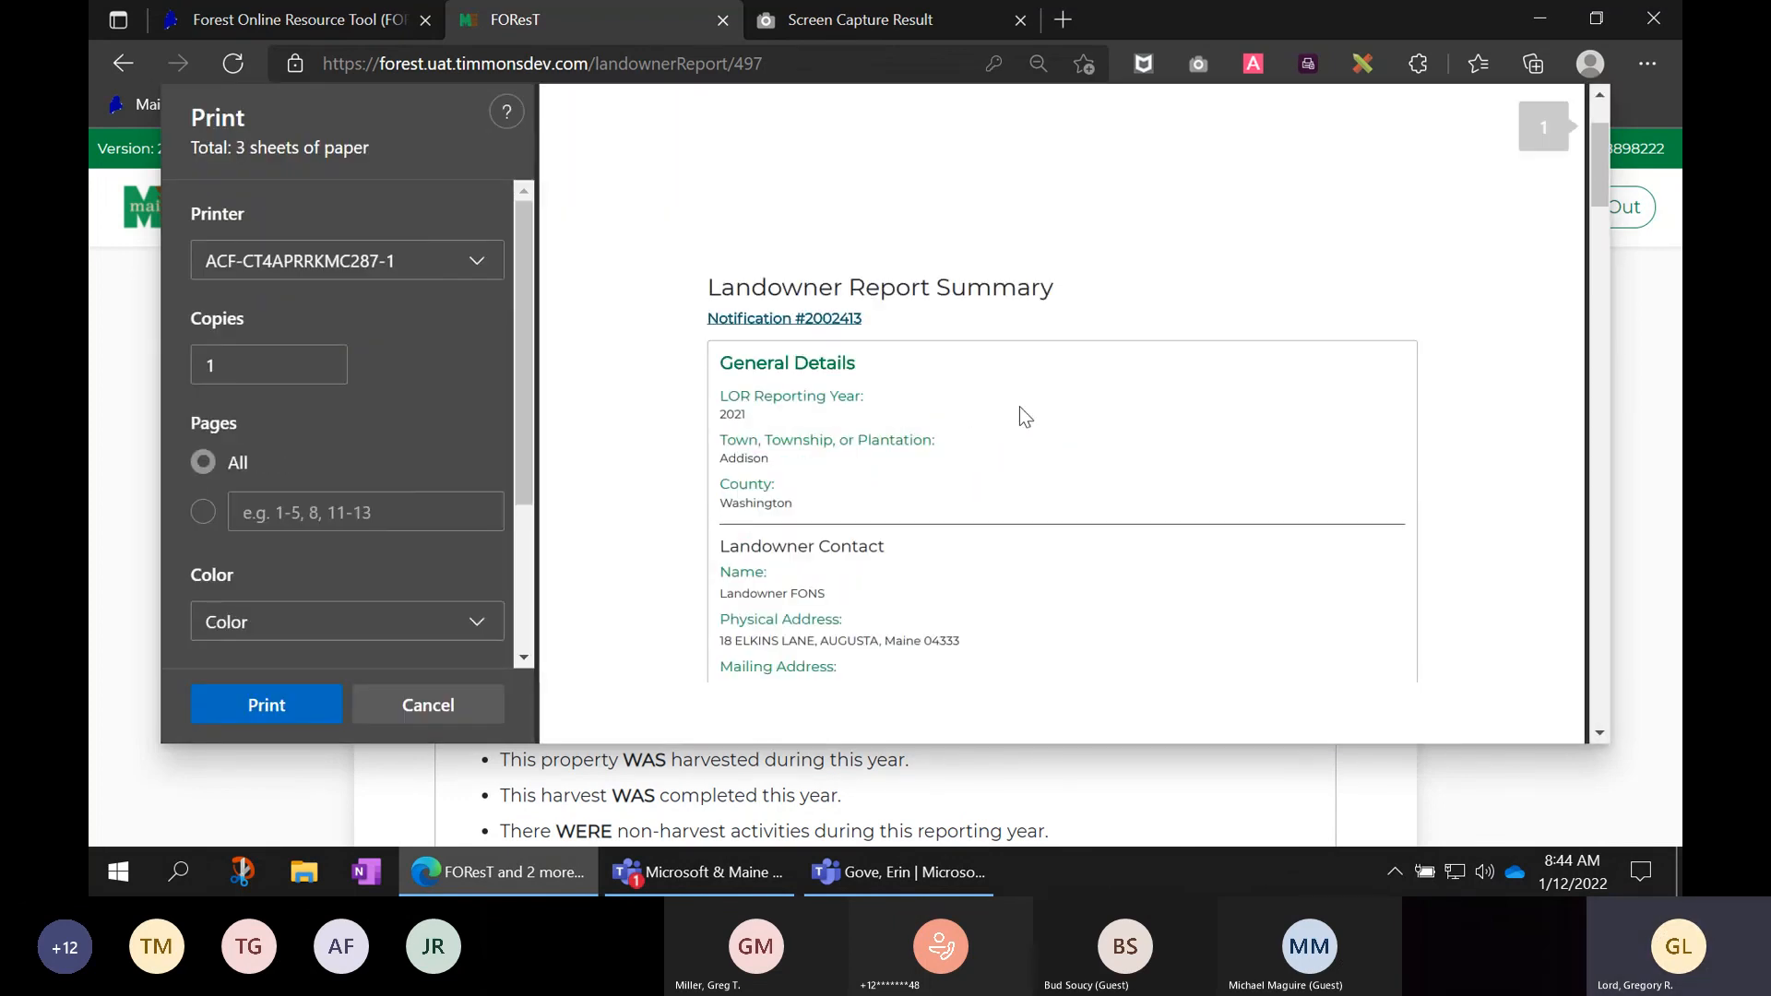
scroll(1020, 408, down, 6)
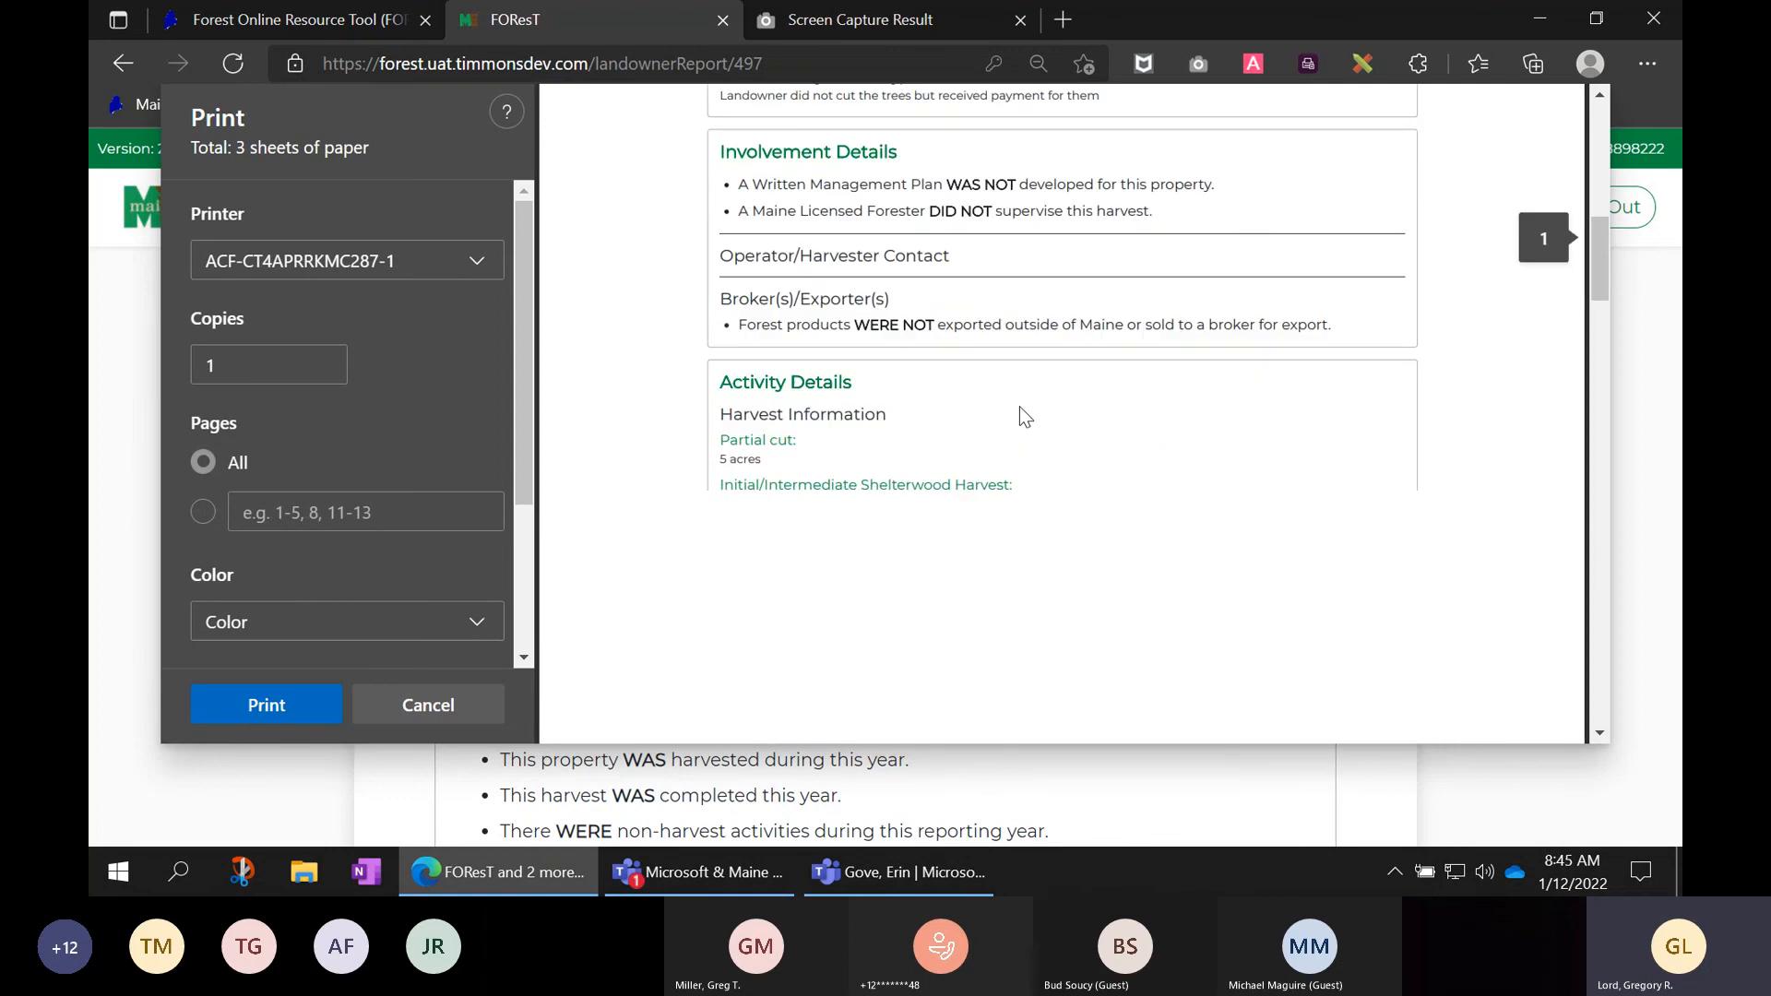
scroll(1021, 408, down, 1)
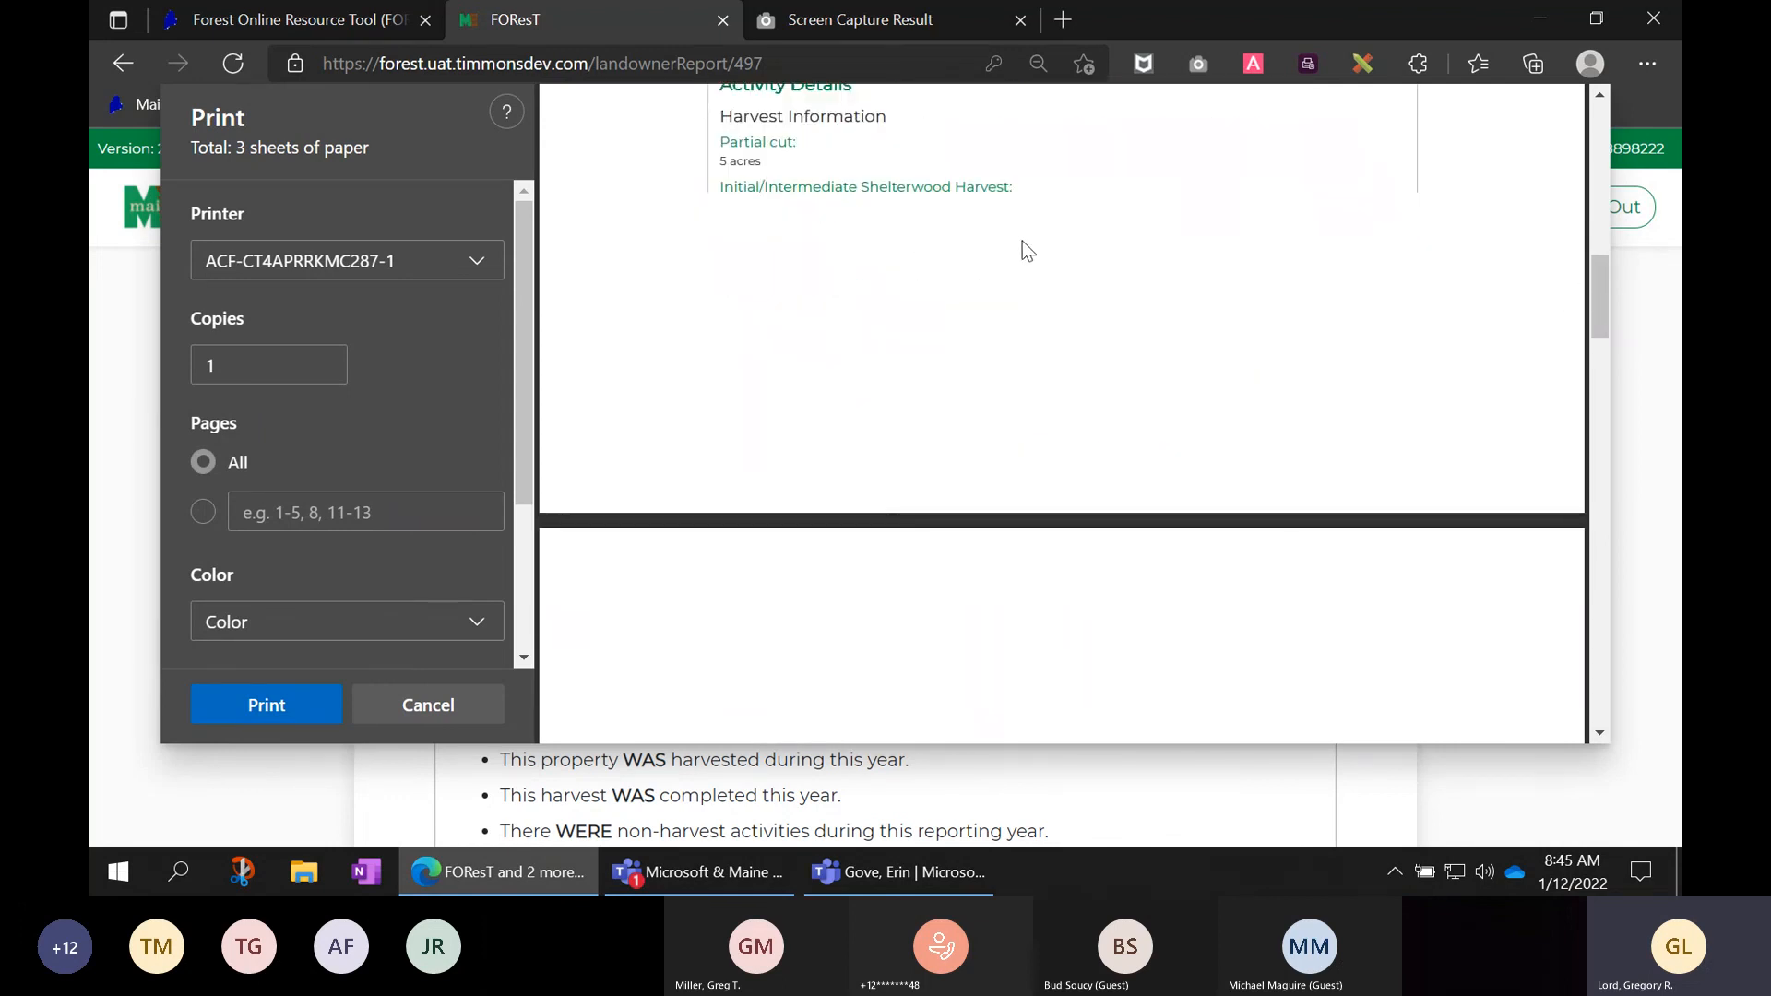
scroll(1063, 219, down, 4)
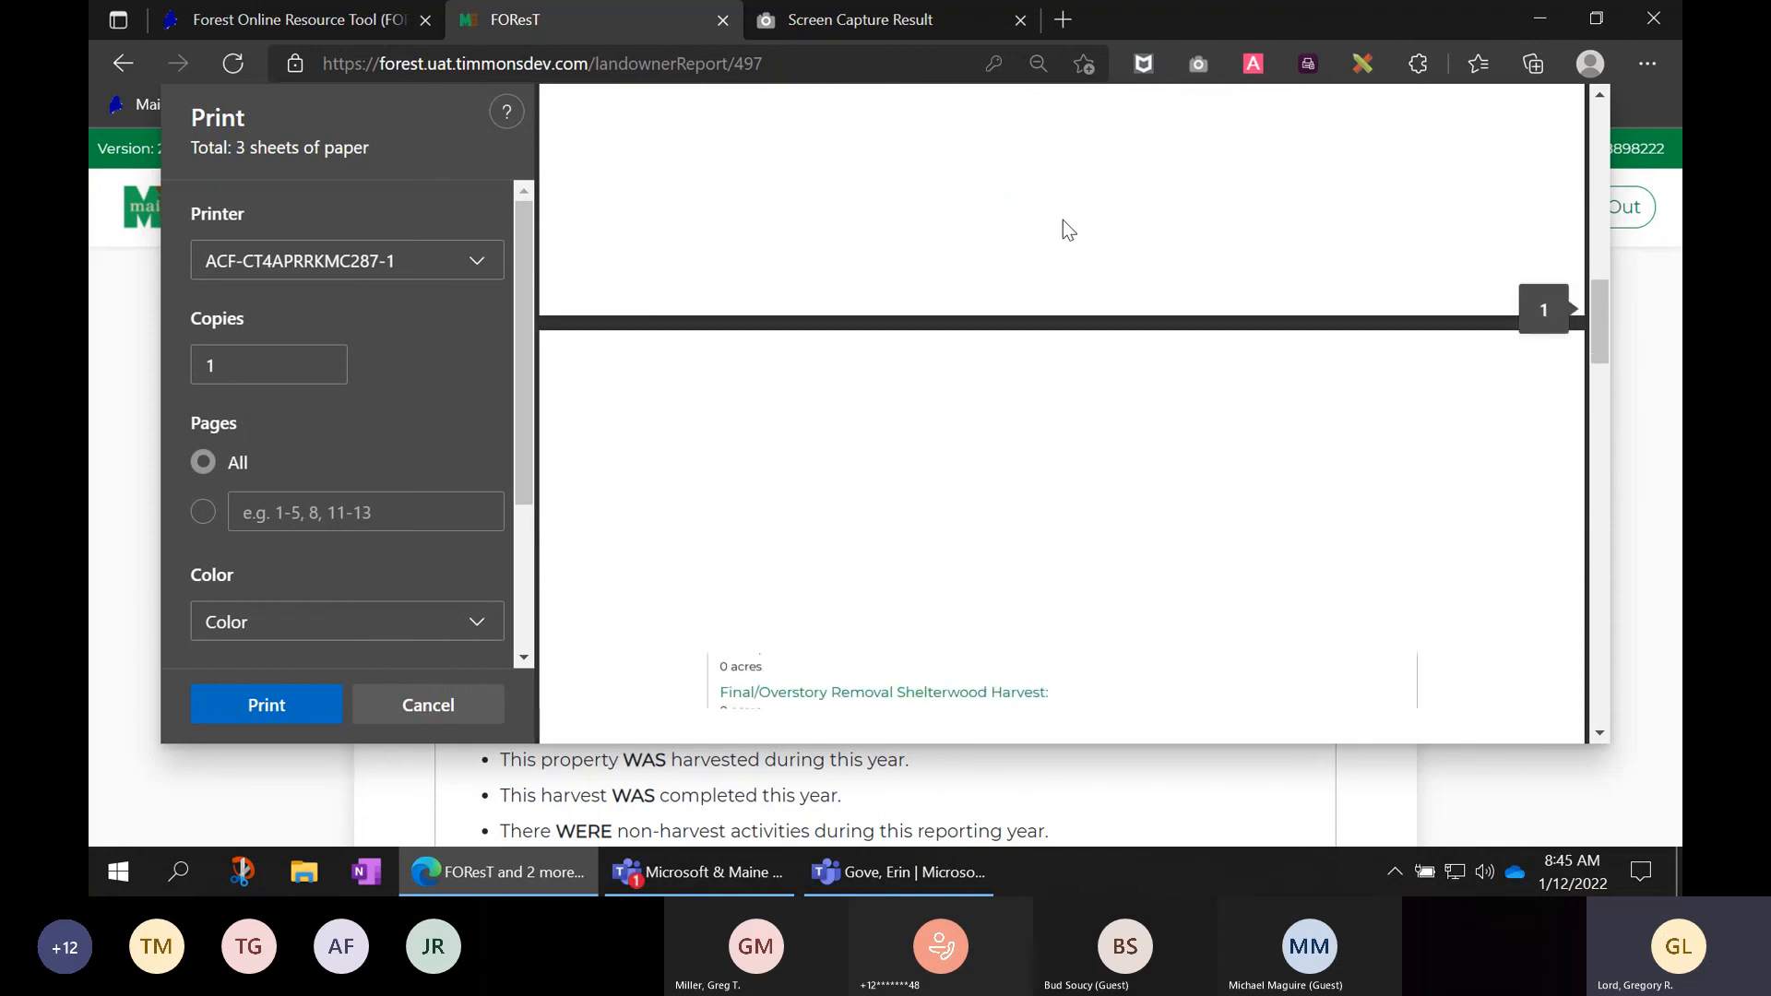
scroll(1071, 279, up, 4)
scroll(1072, 279, down, 2)
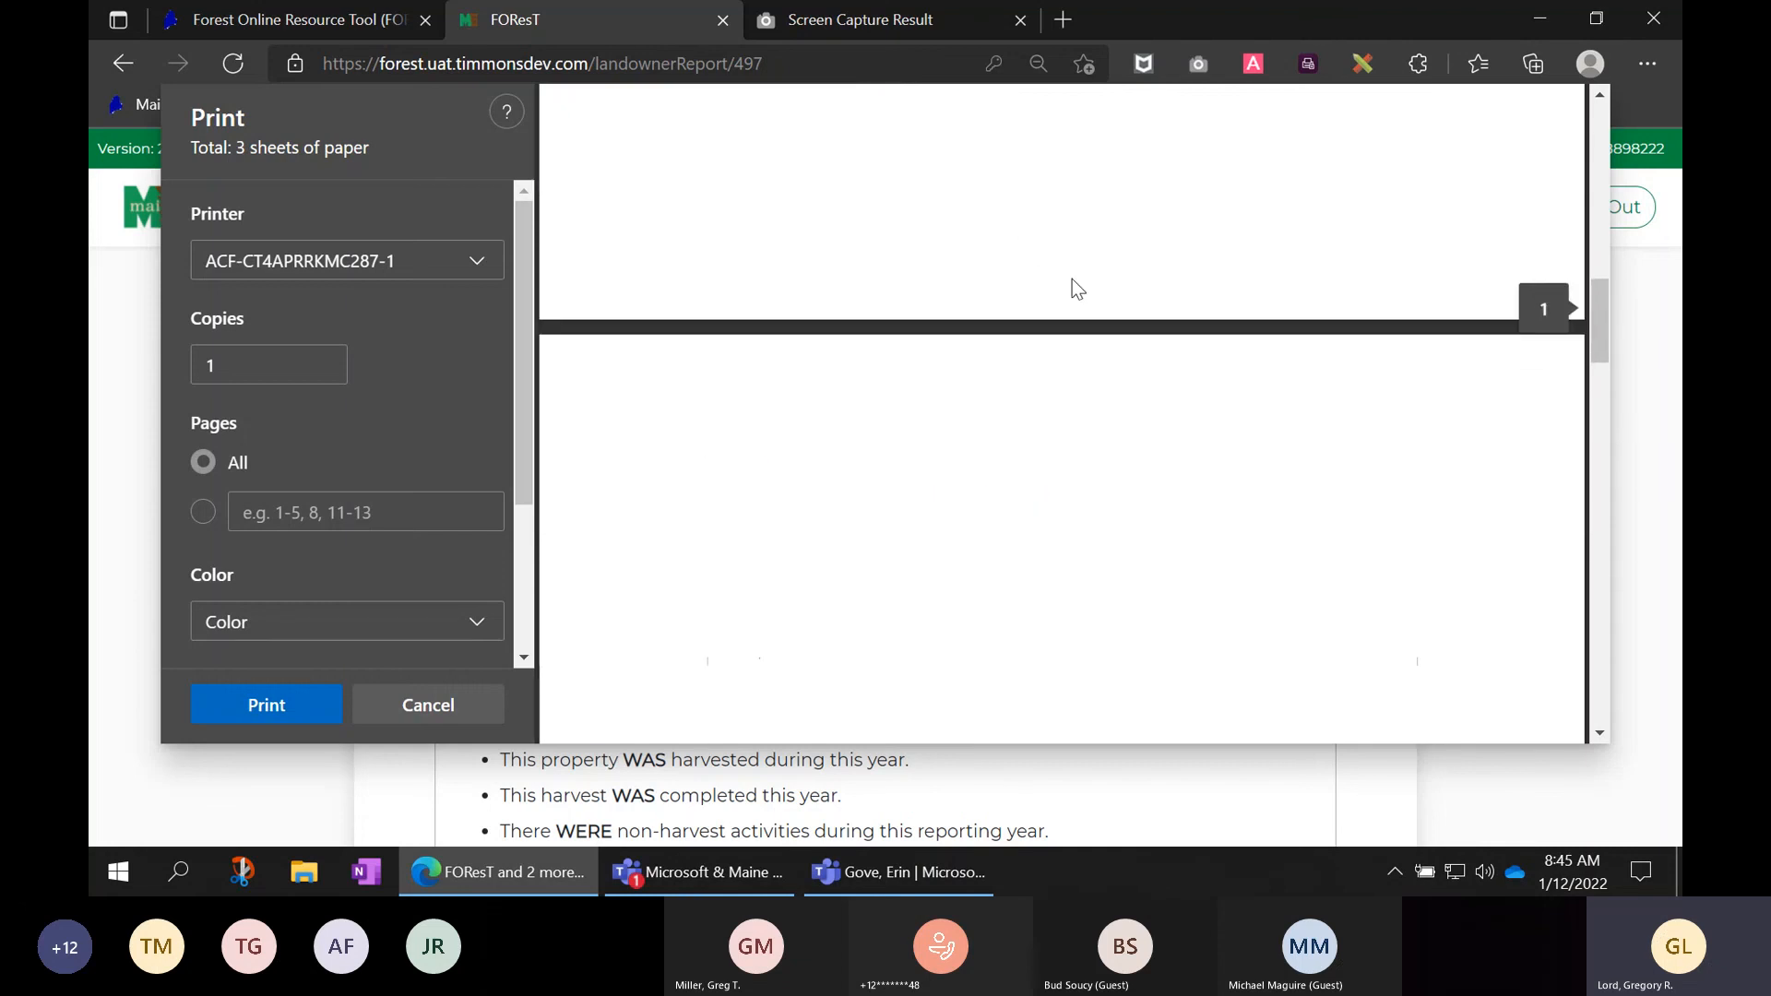
scroll(1071, 278, down, 7)
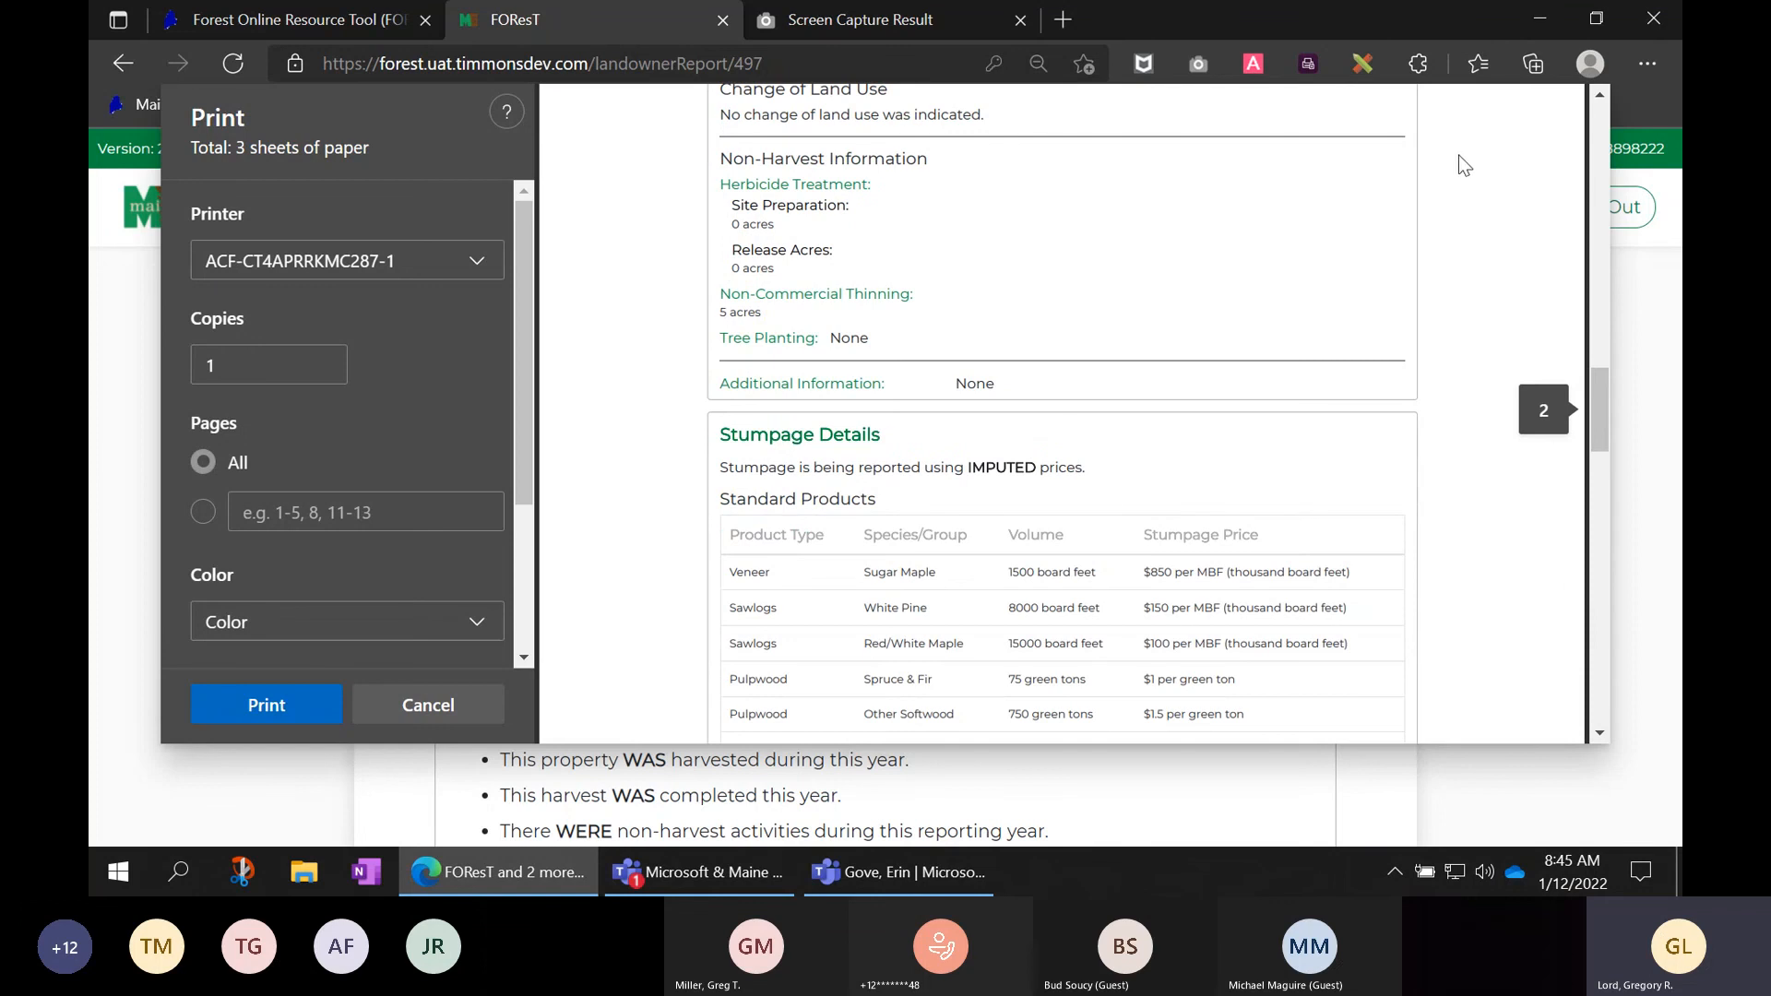
click(441, 713)
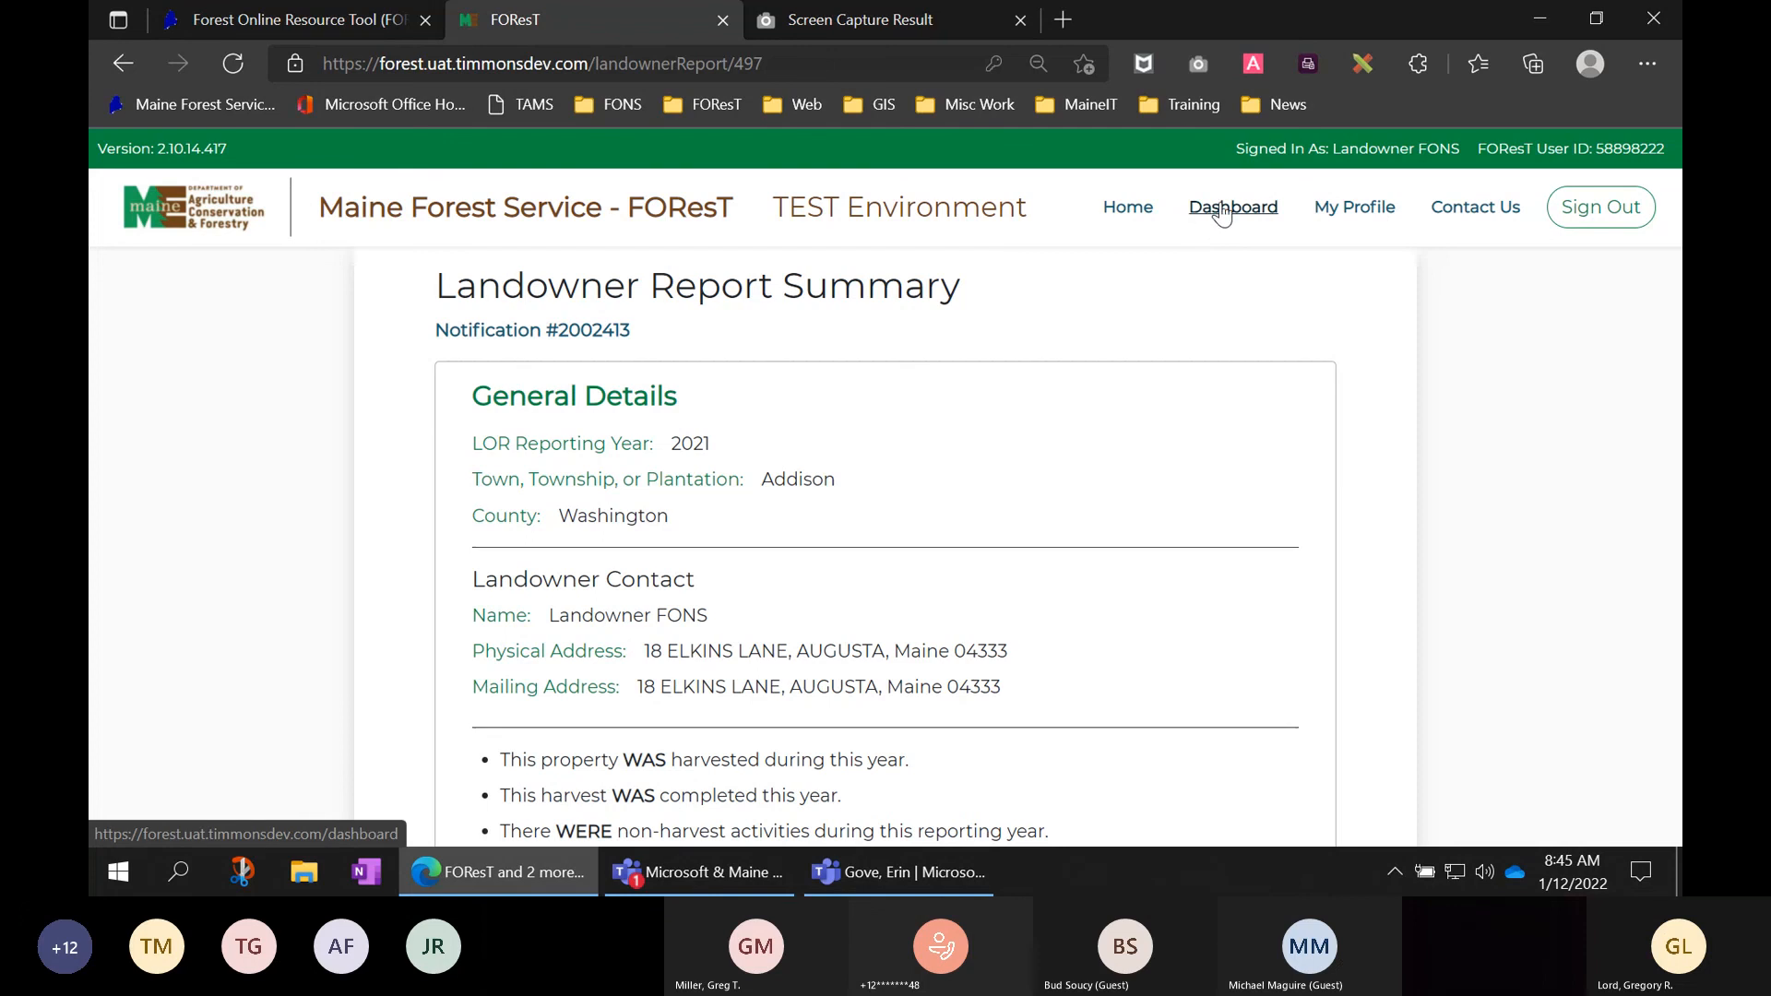
- Return from the FON #2002413 summary to the notifications dashboard
click(118, 65)
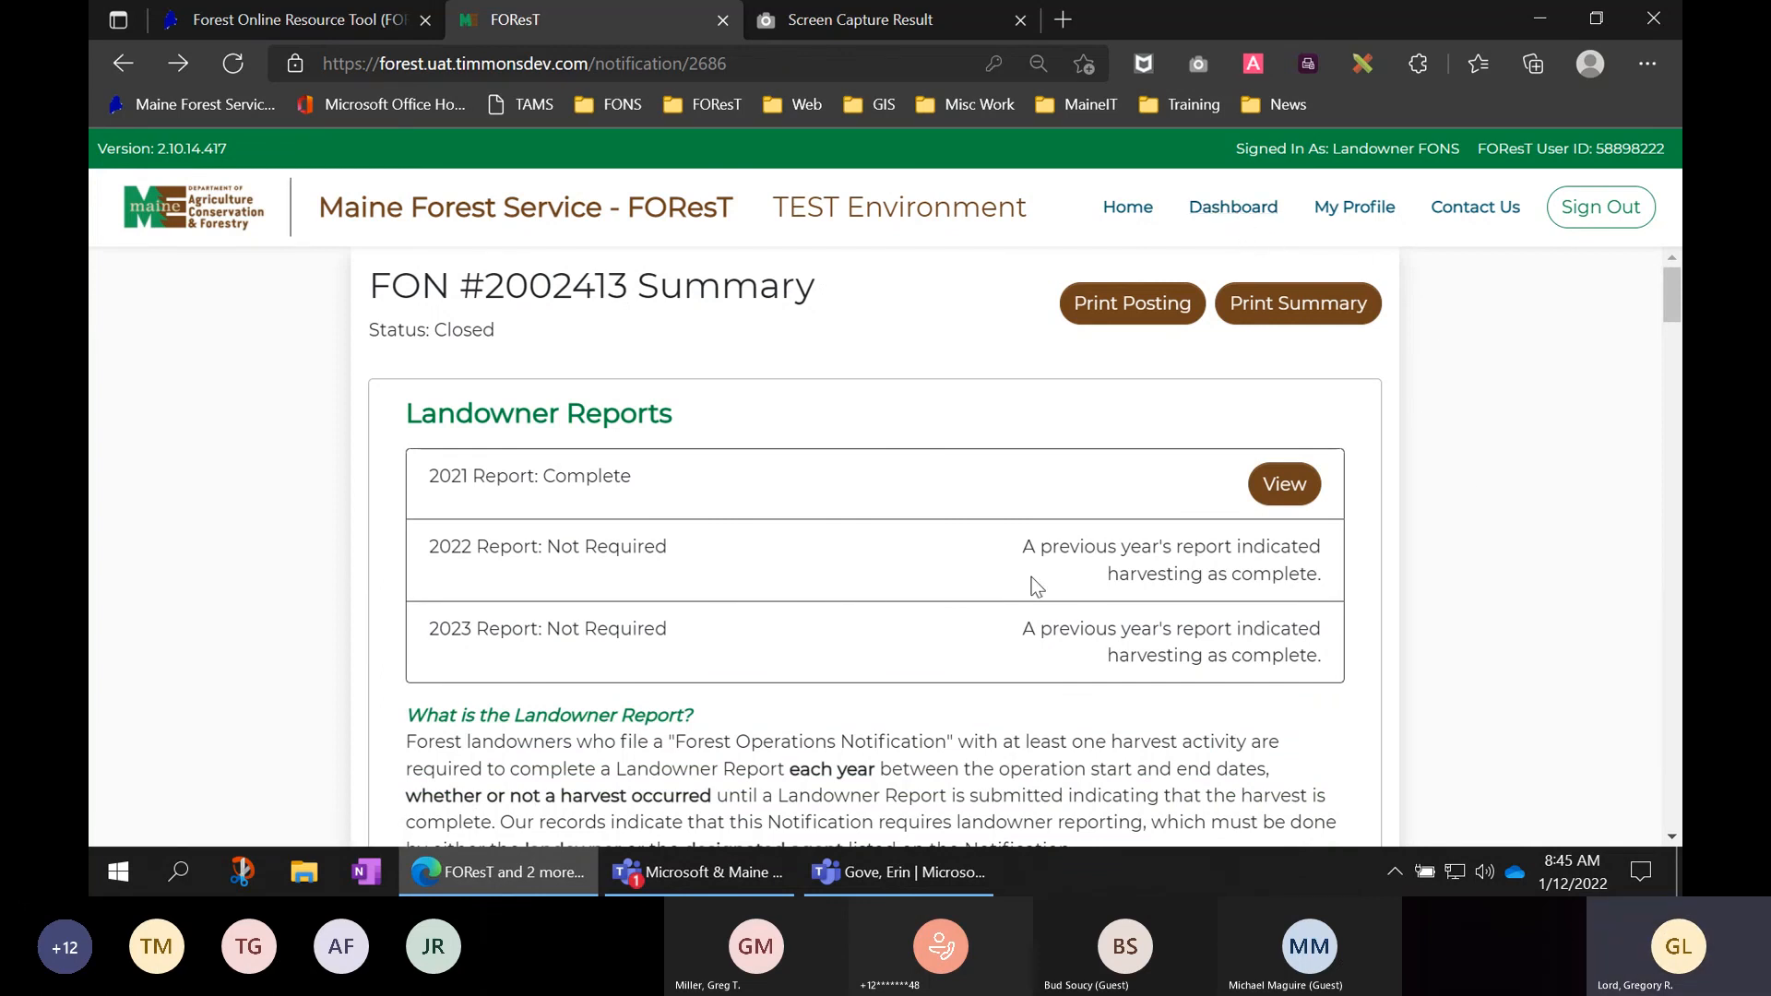
click(1245, 218)
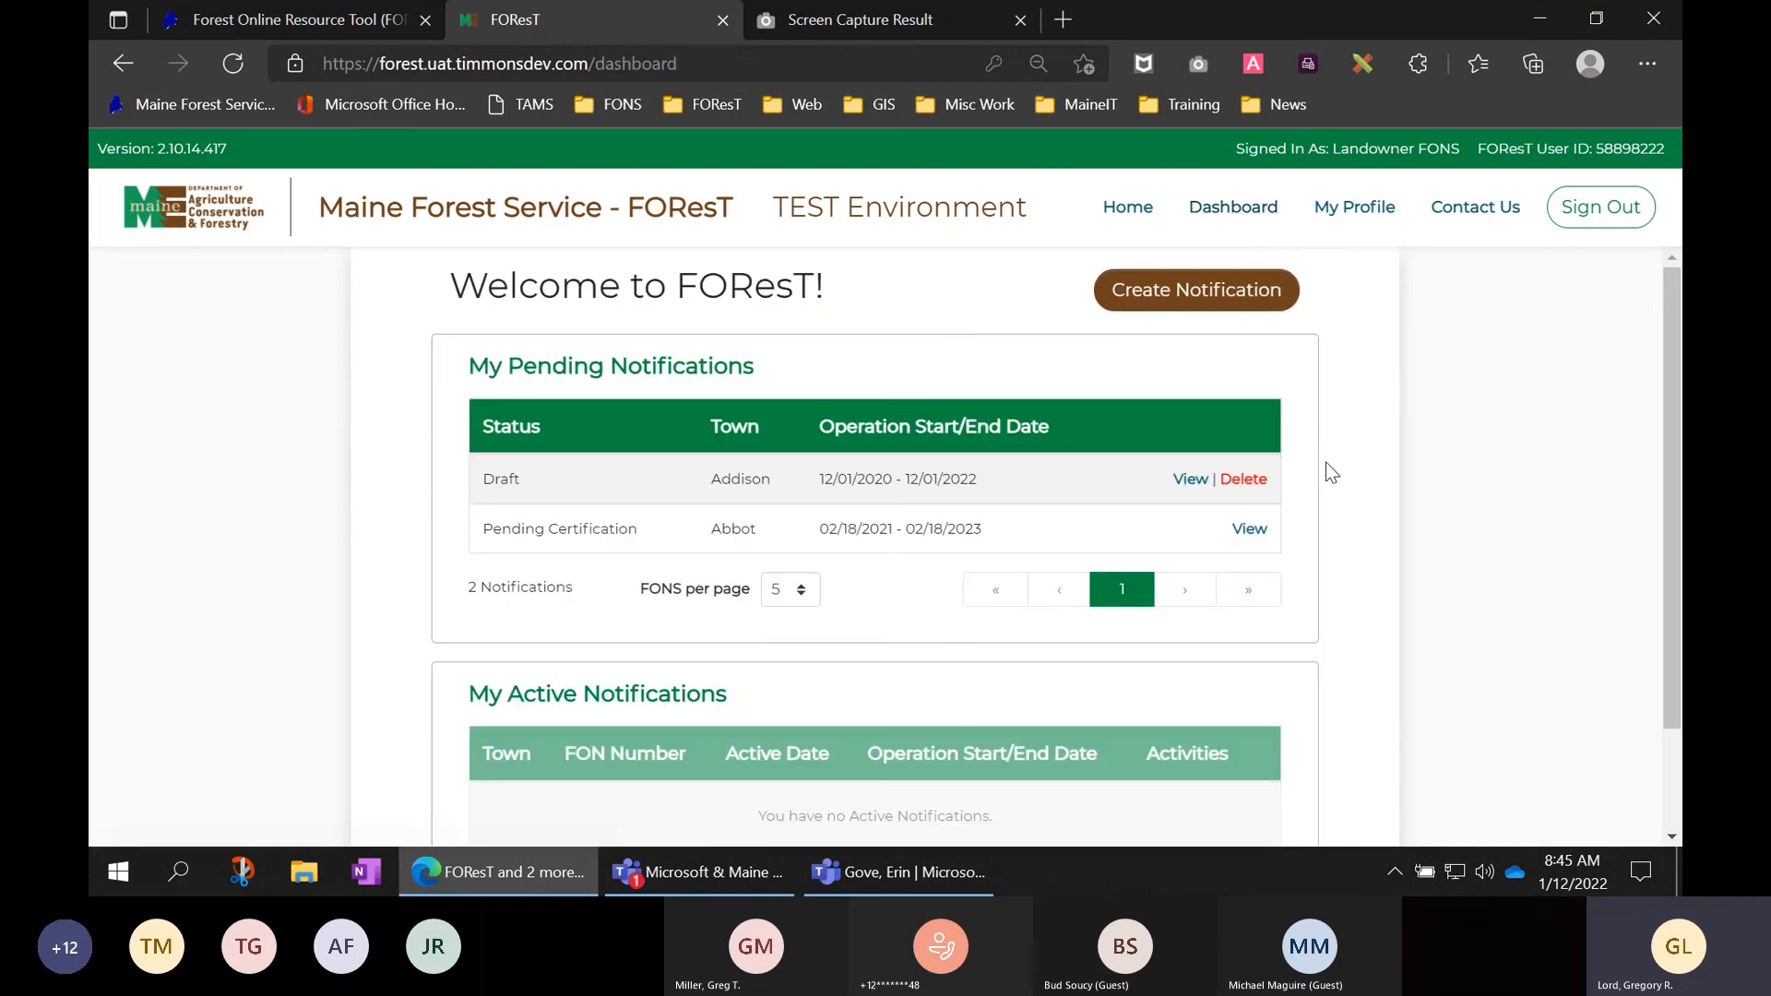
scroll(1328, 466, down, 2)
scroll(1326, 463, down, 3)
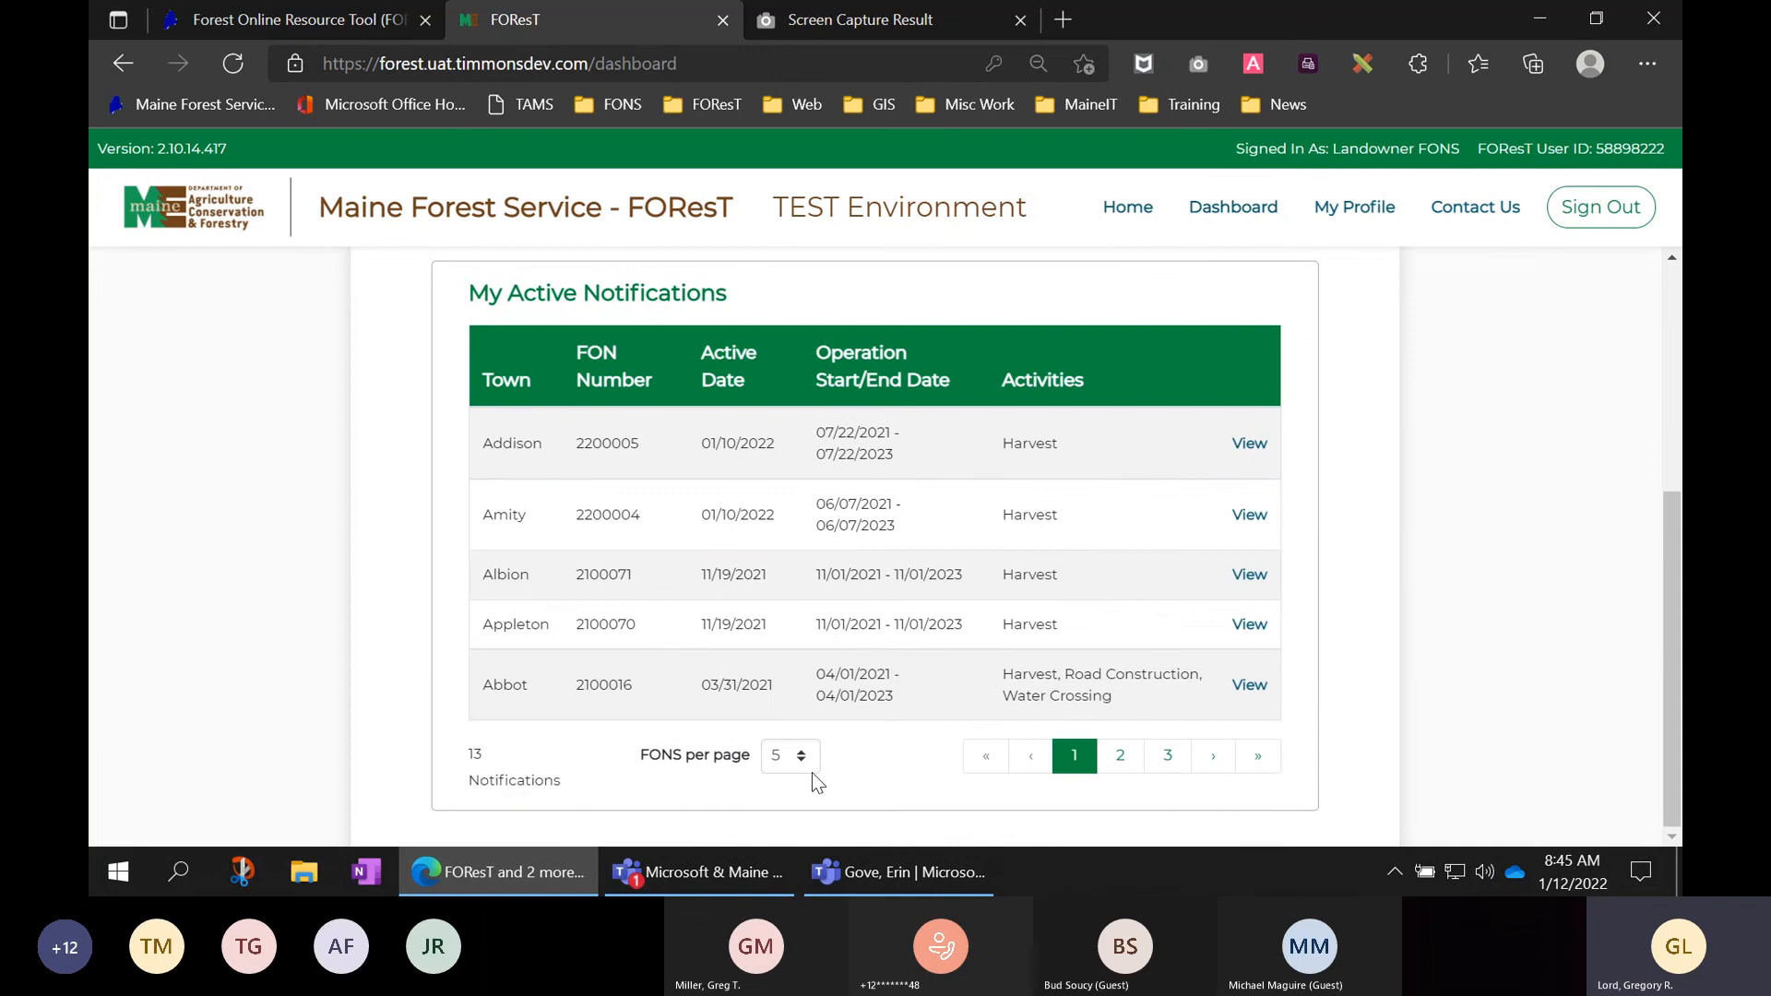
click(811, 758)
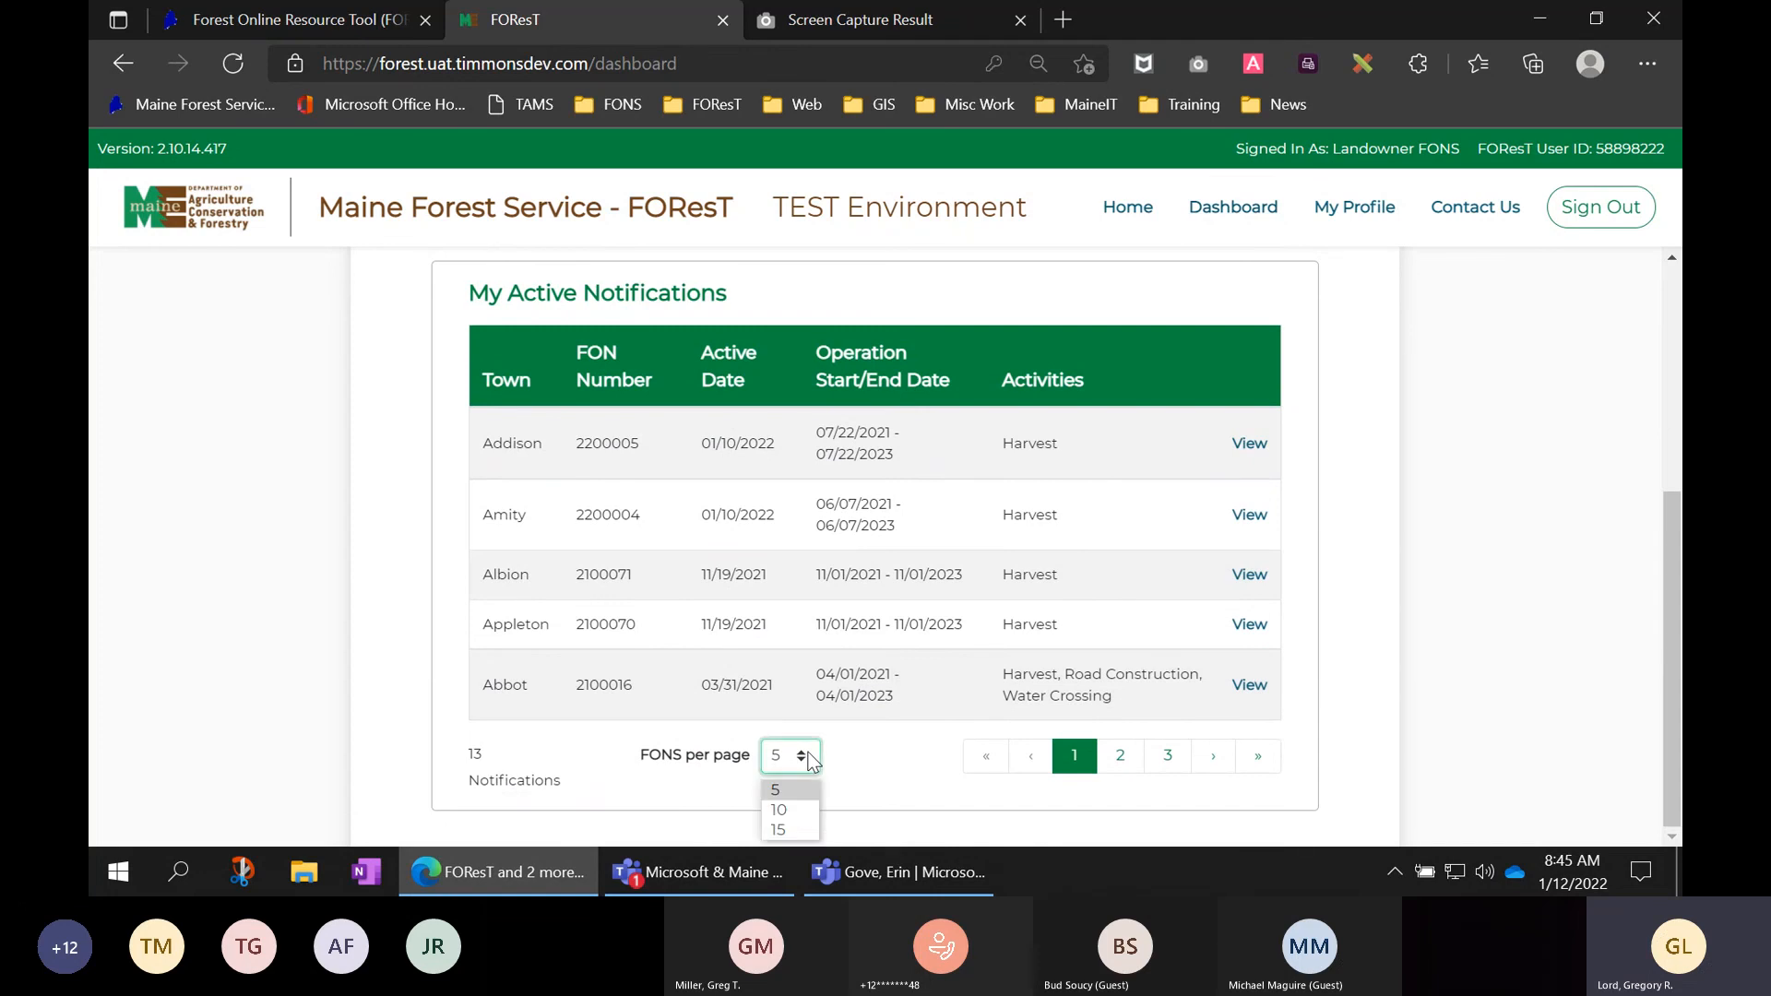
click(795, 833)
scroll(1111, 634, down, 1)
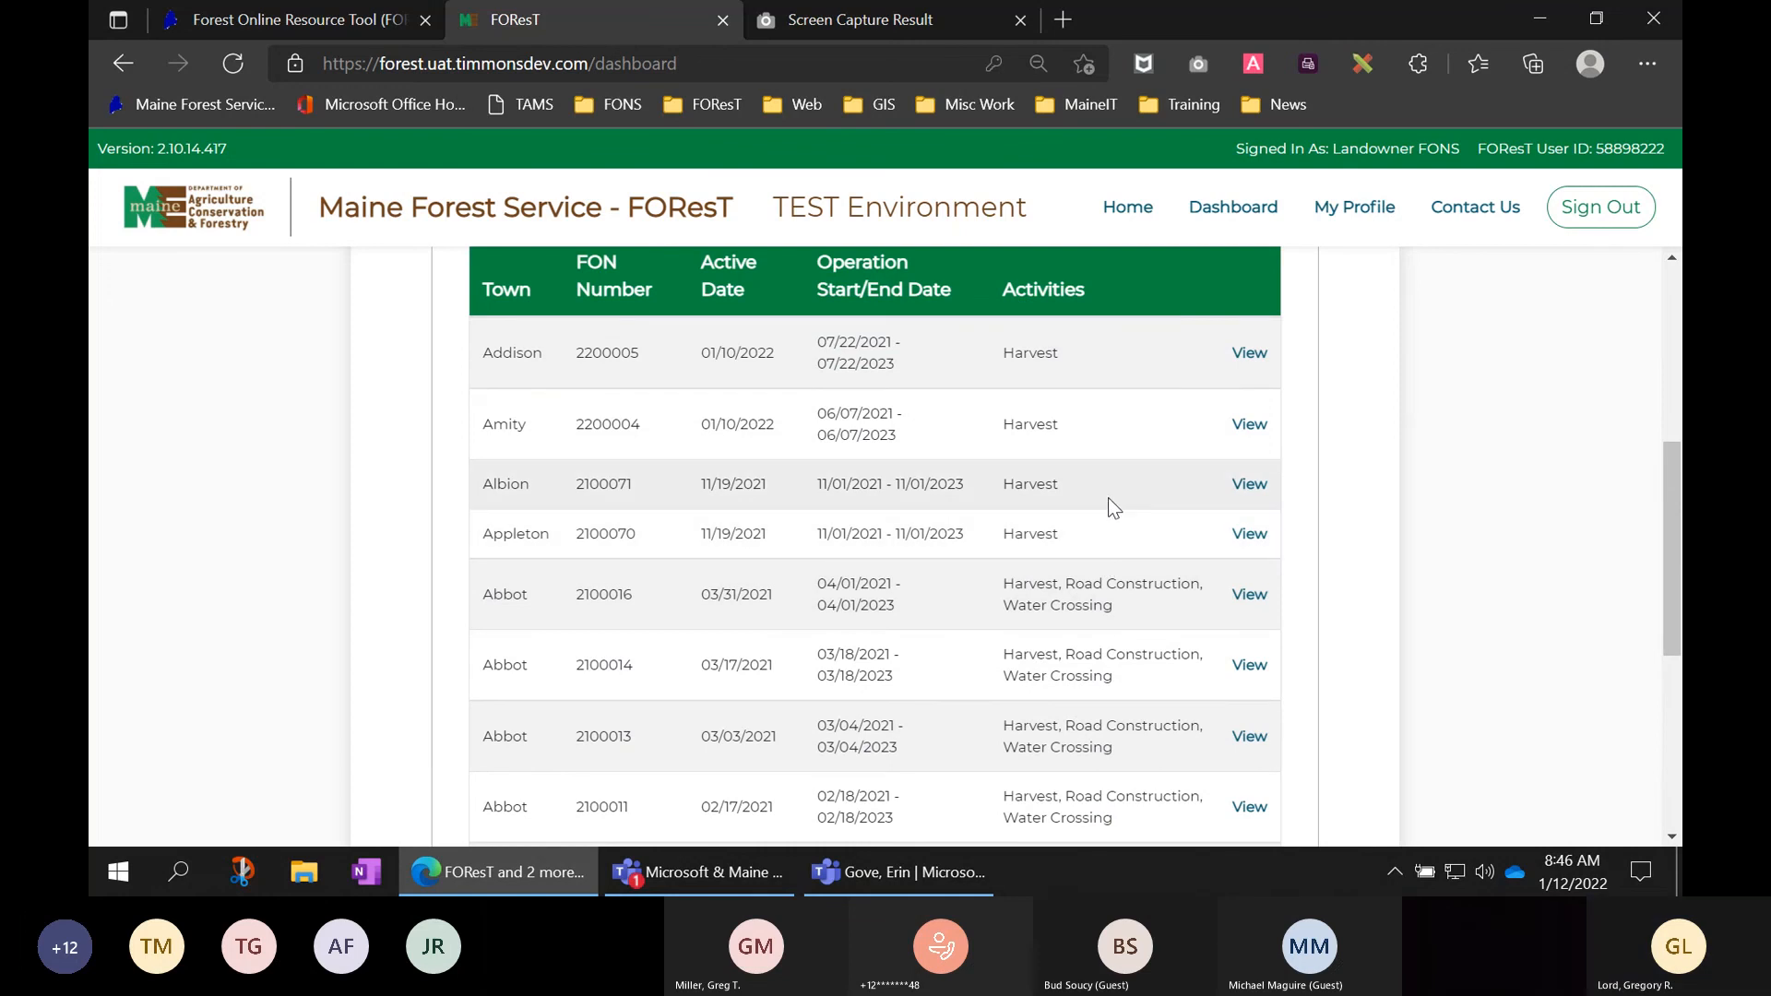
click(1260, 362)
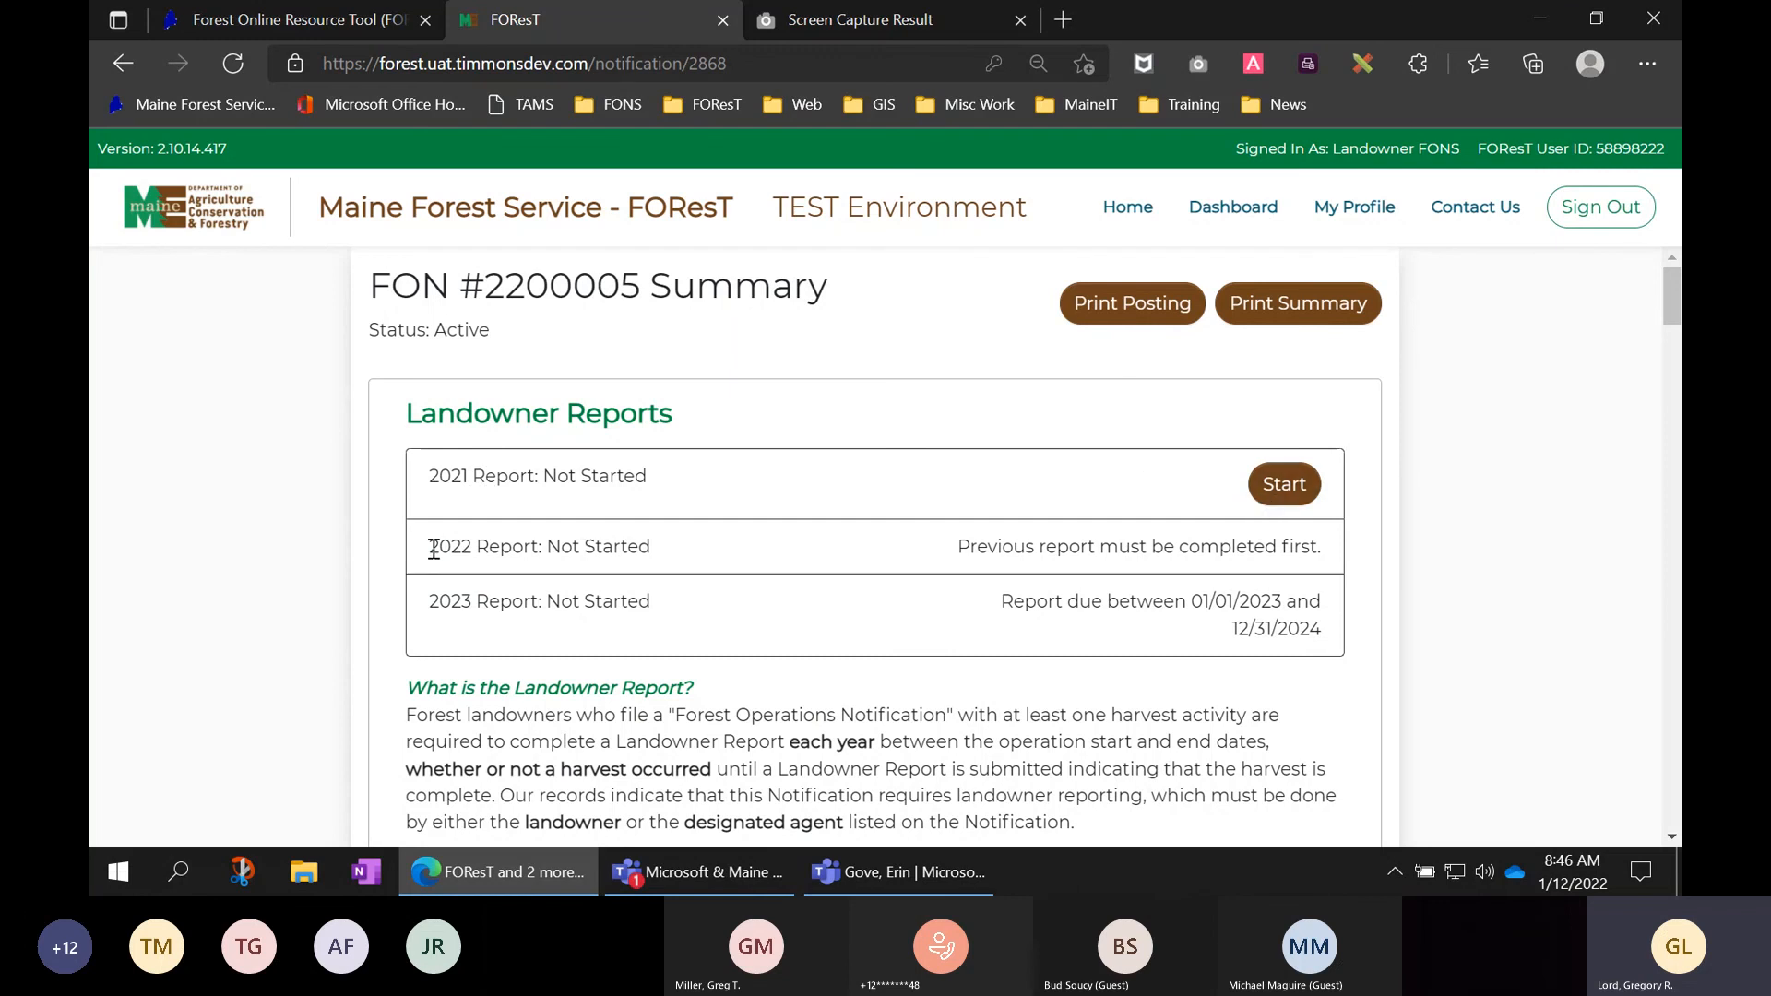
drag(430, 551, 651, 540)
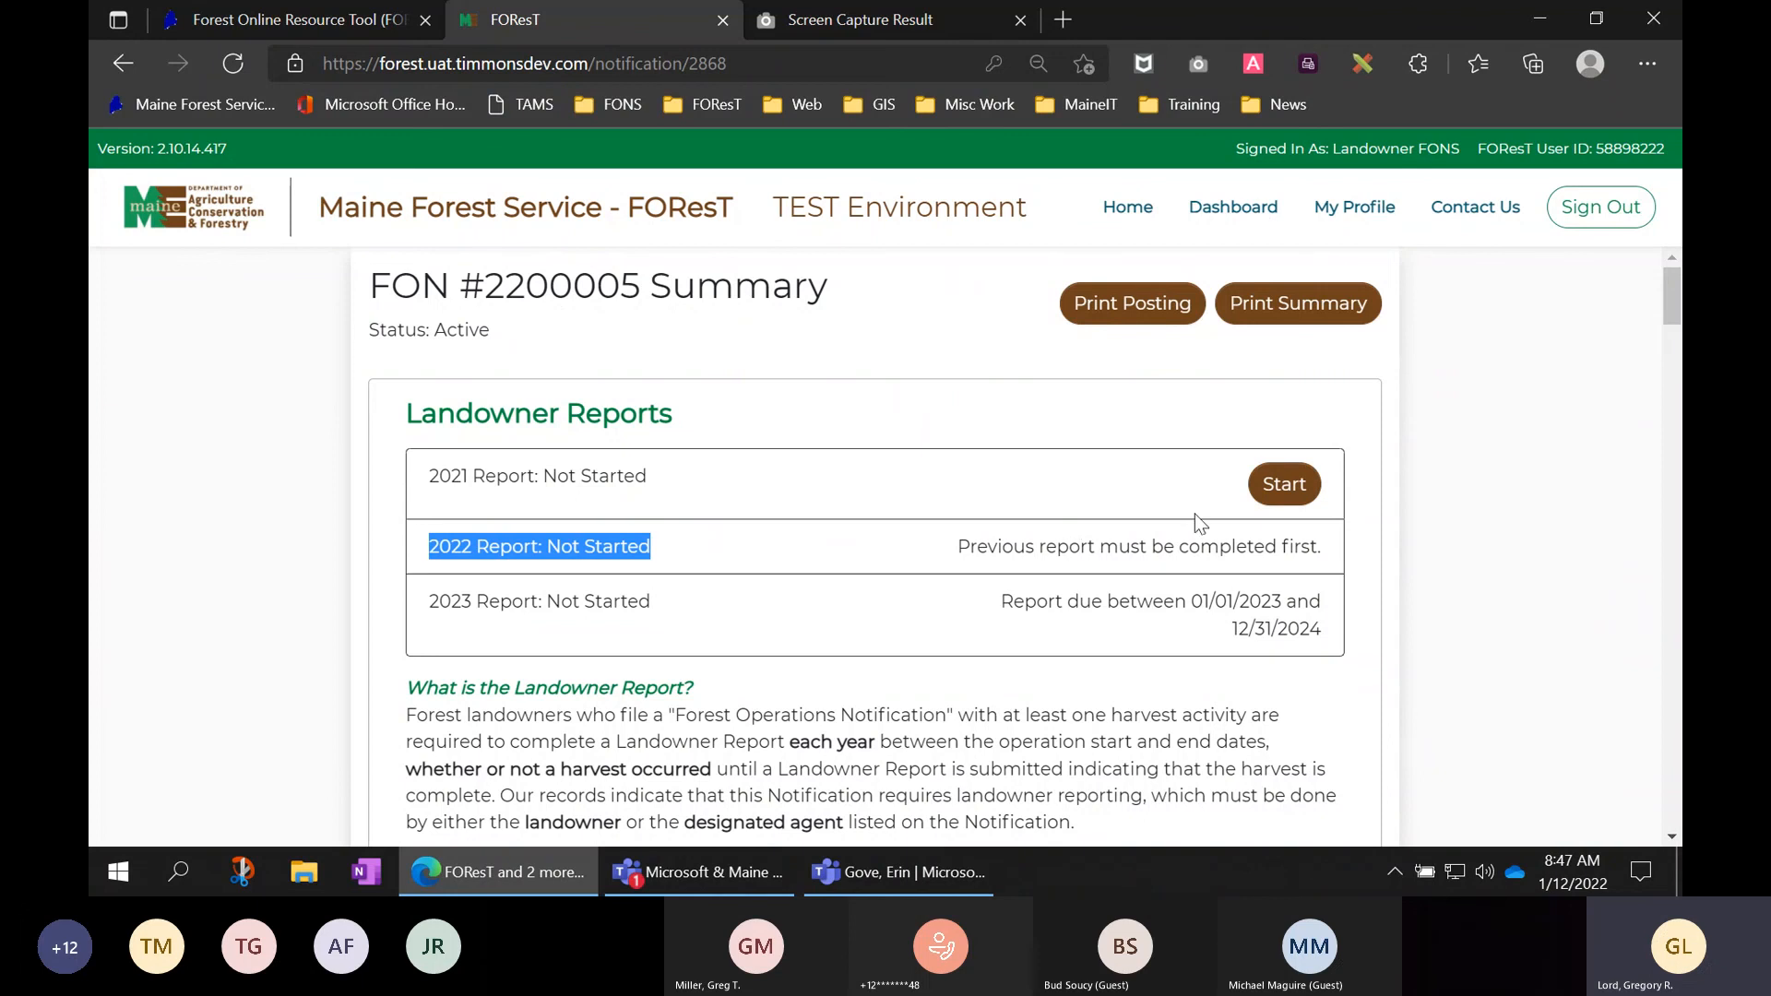
- Start the 2021 report, answer No to harvest and non-harvest activities, and continue to its summary
click(1289, 489)
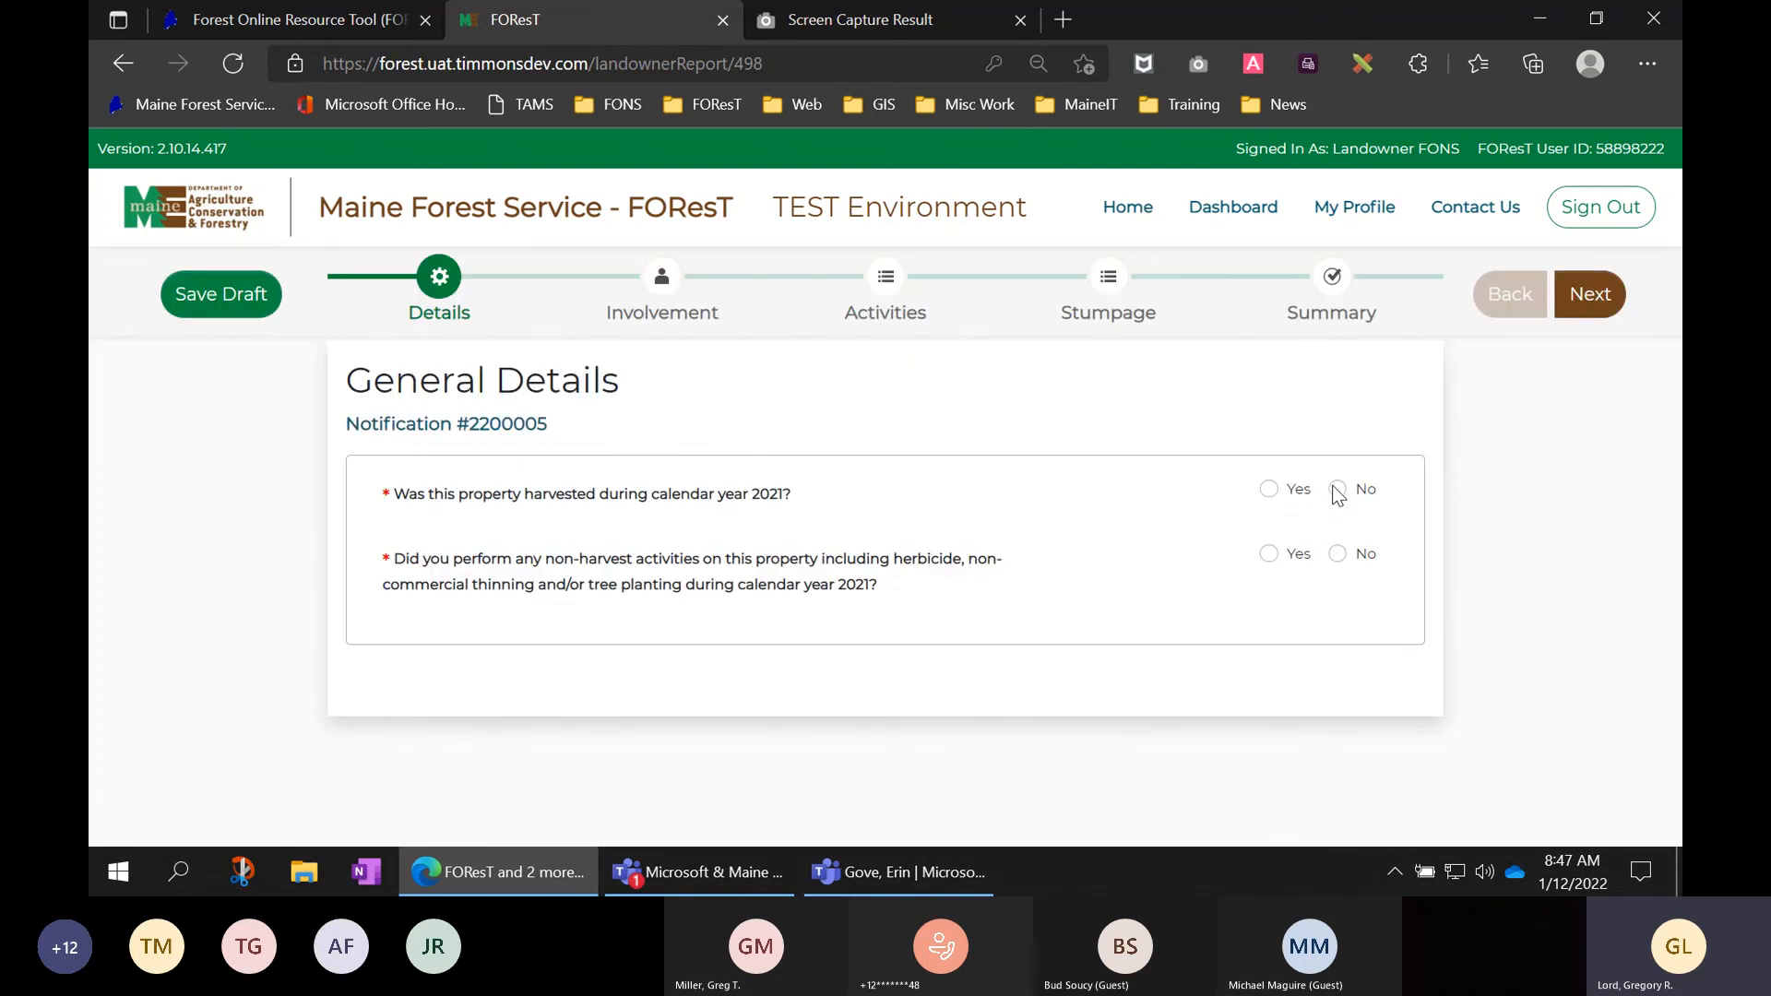
click(1338, 491)
click(1337, 555)
click(1596, 309)
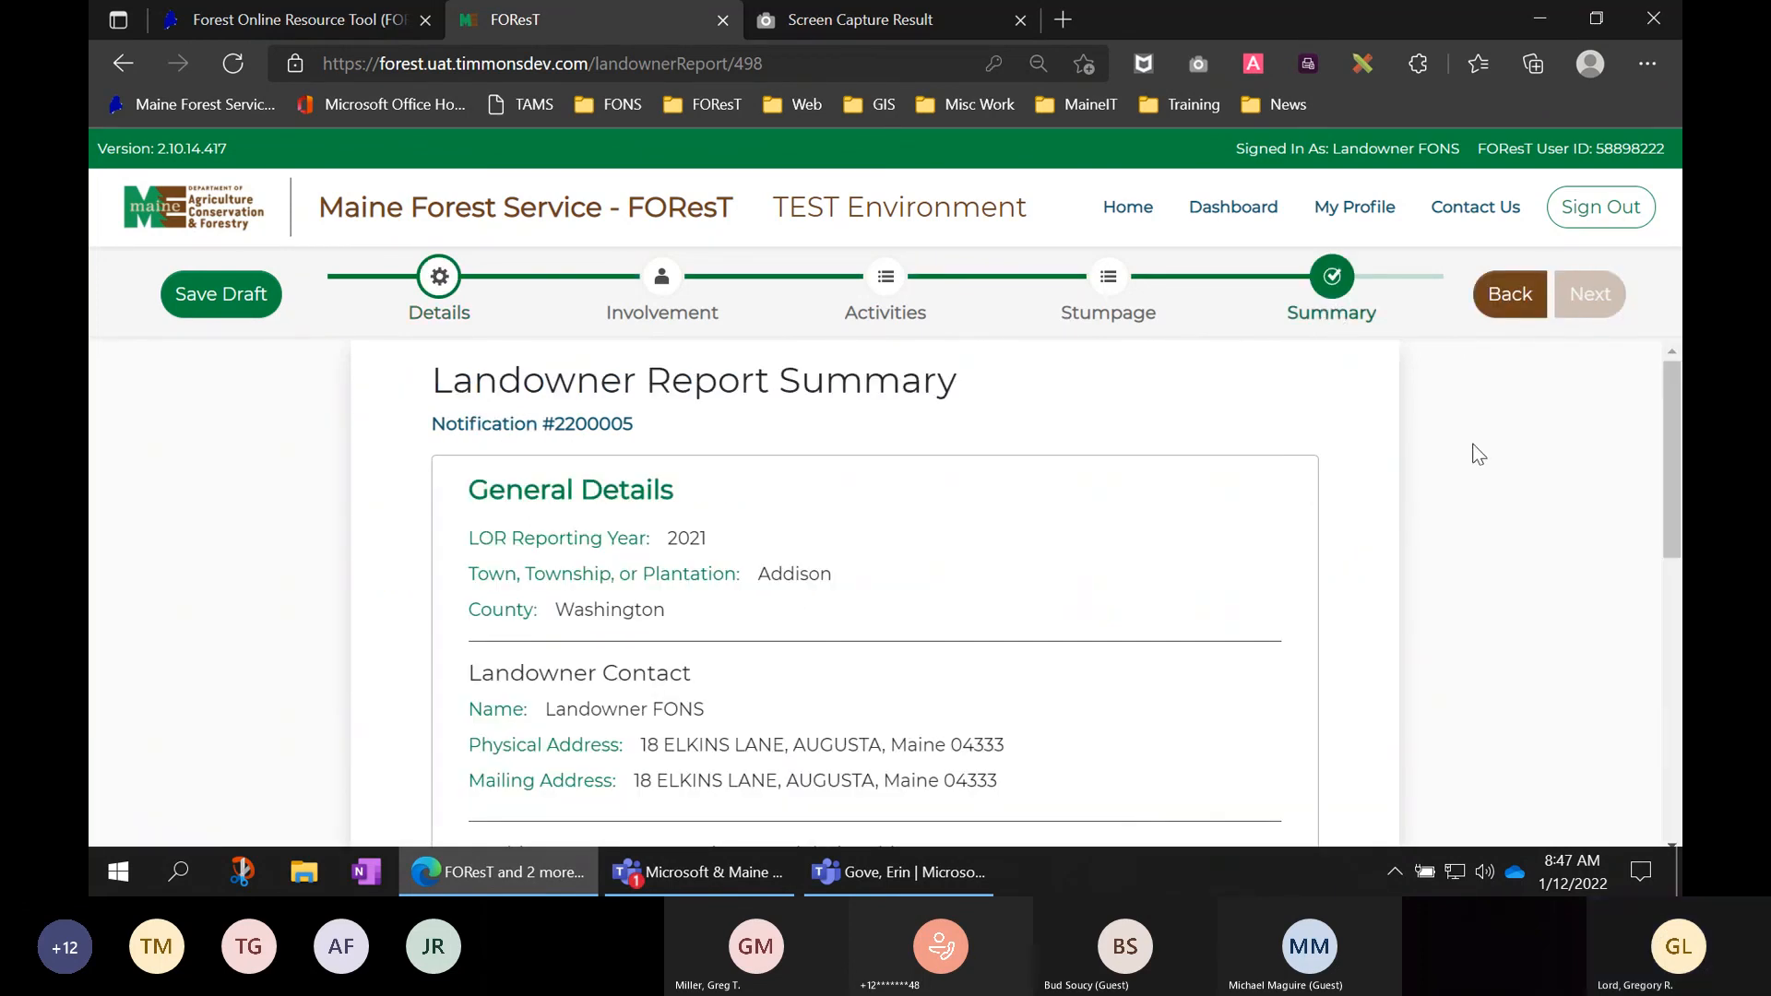
scroll(1427, 506, down, 4)
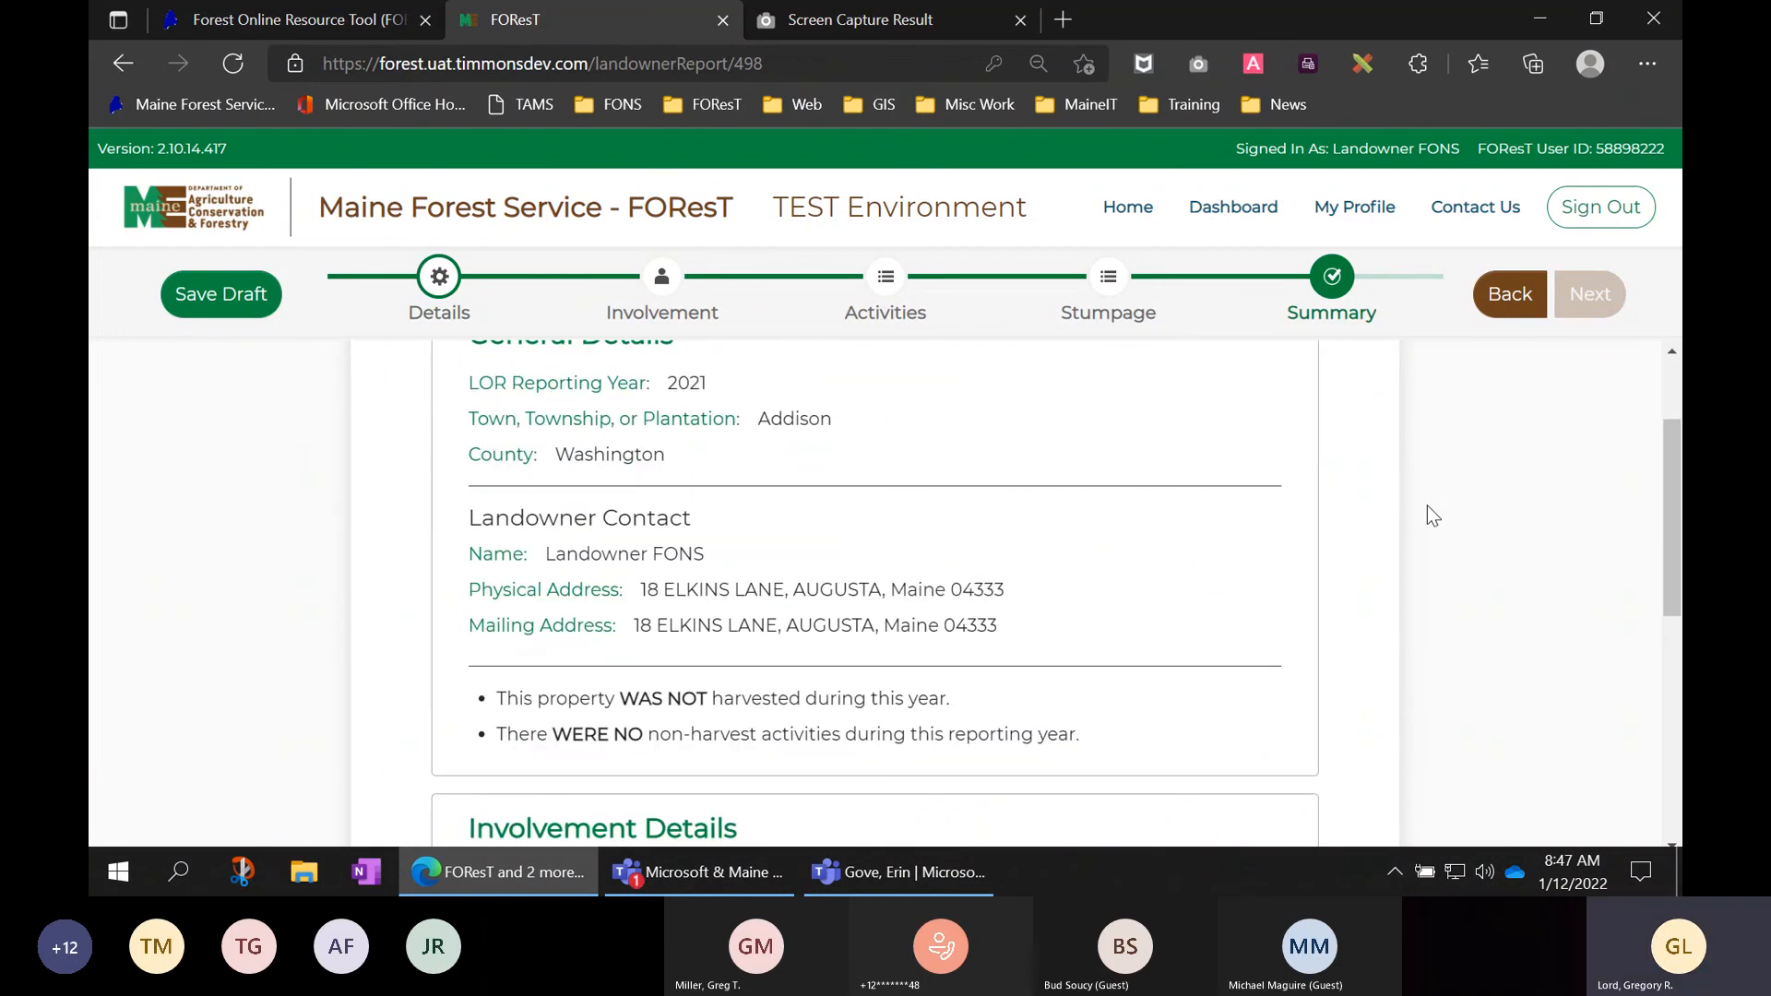
scroll(1433, 515, down, 4)
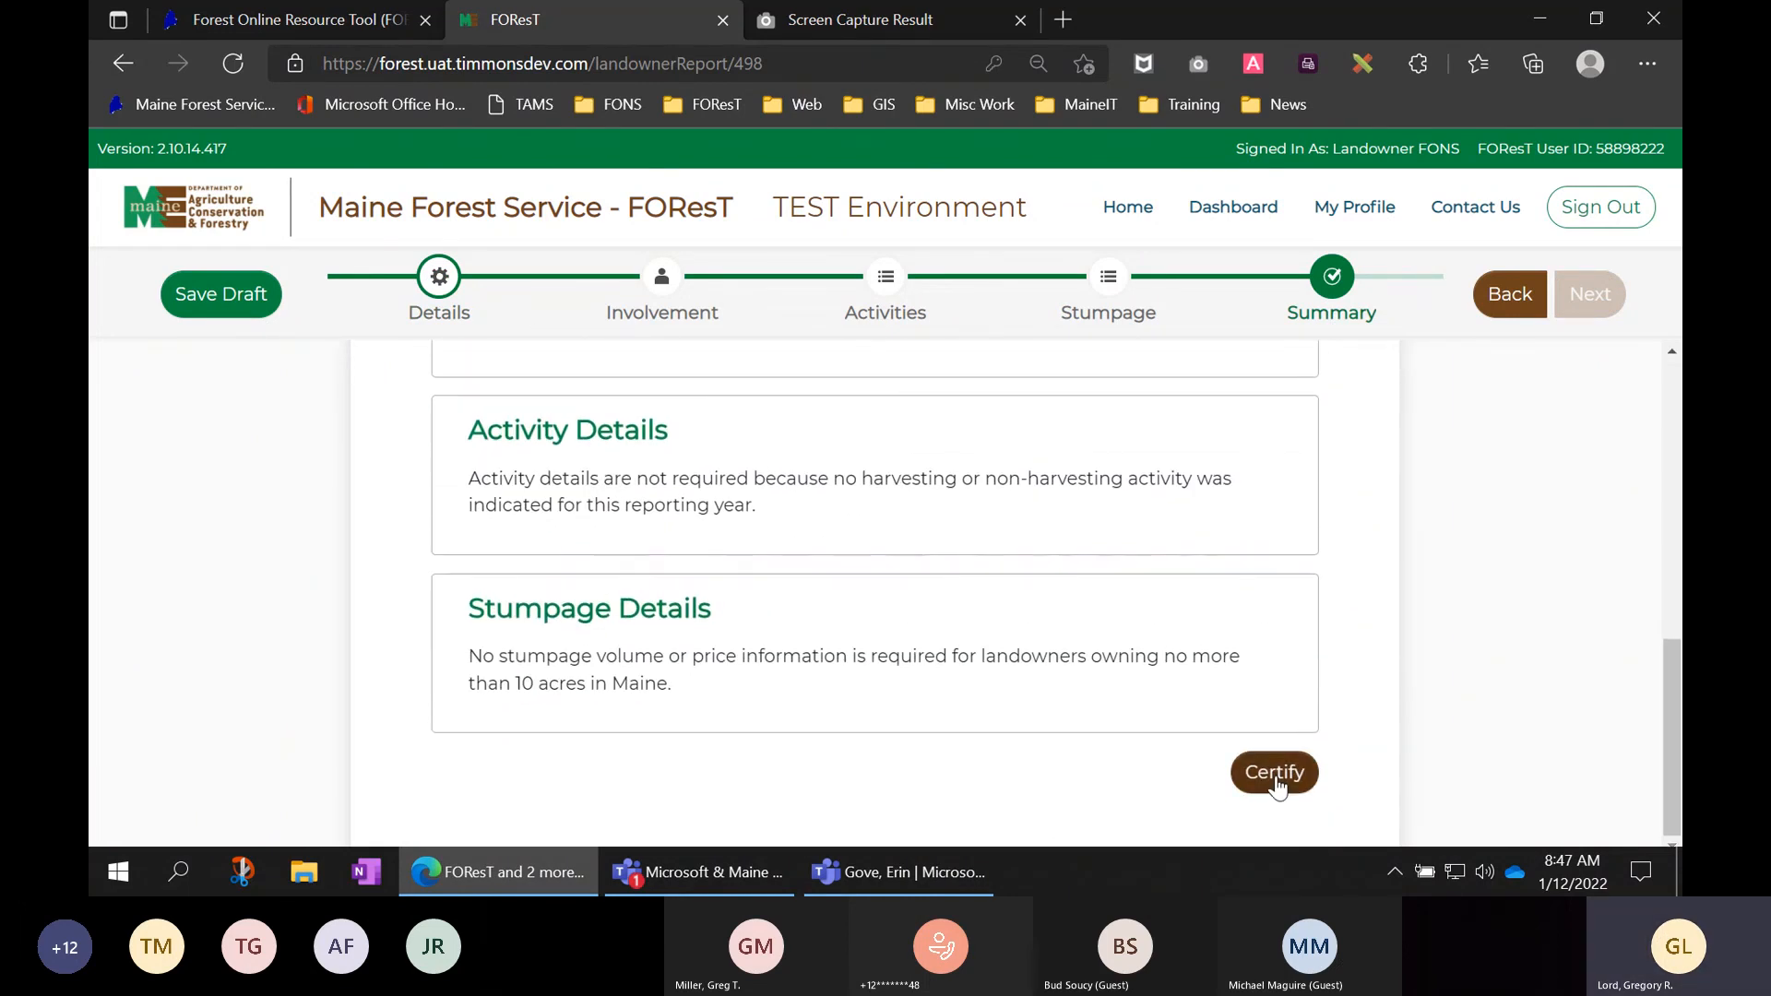
- Accept all three certification statements, certify and submit the 2021 report, and dismiss the success message
click(1284, 771)
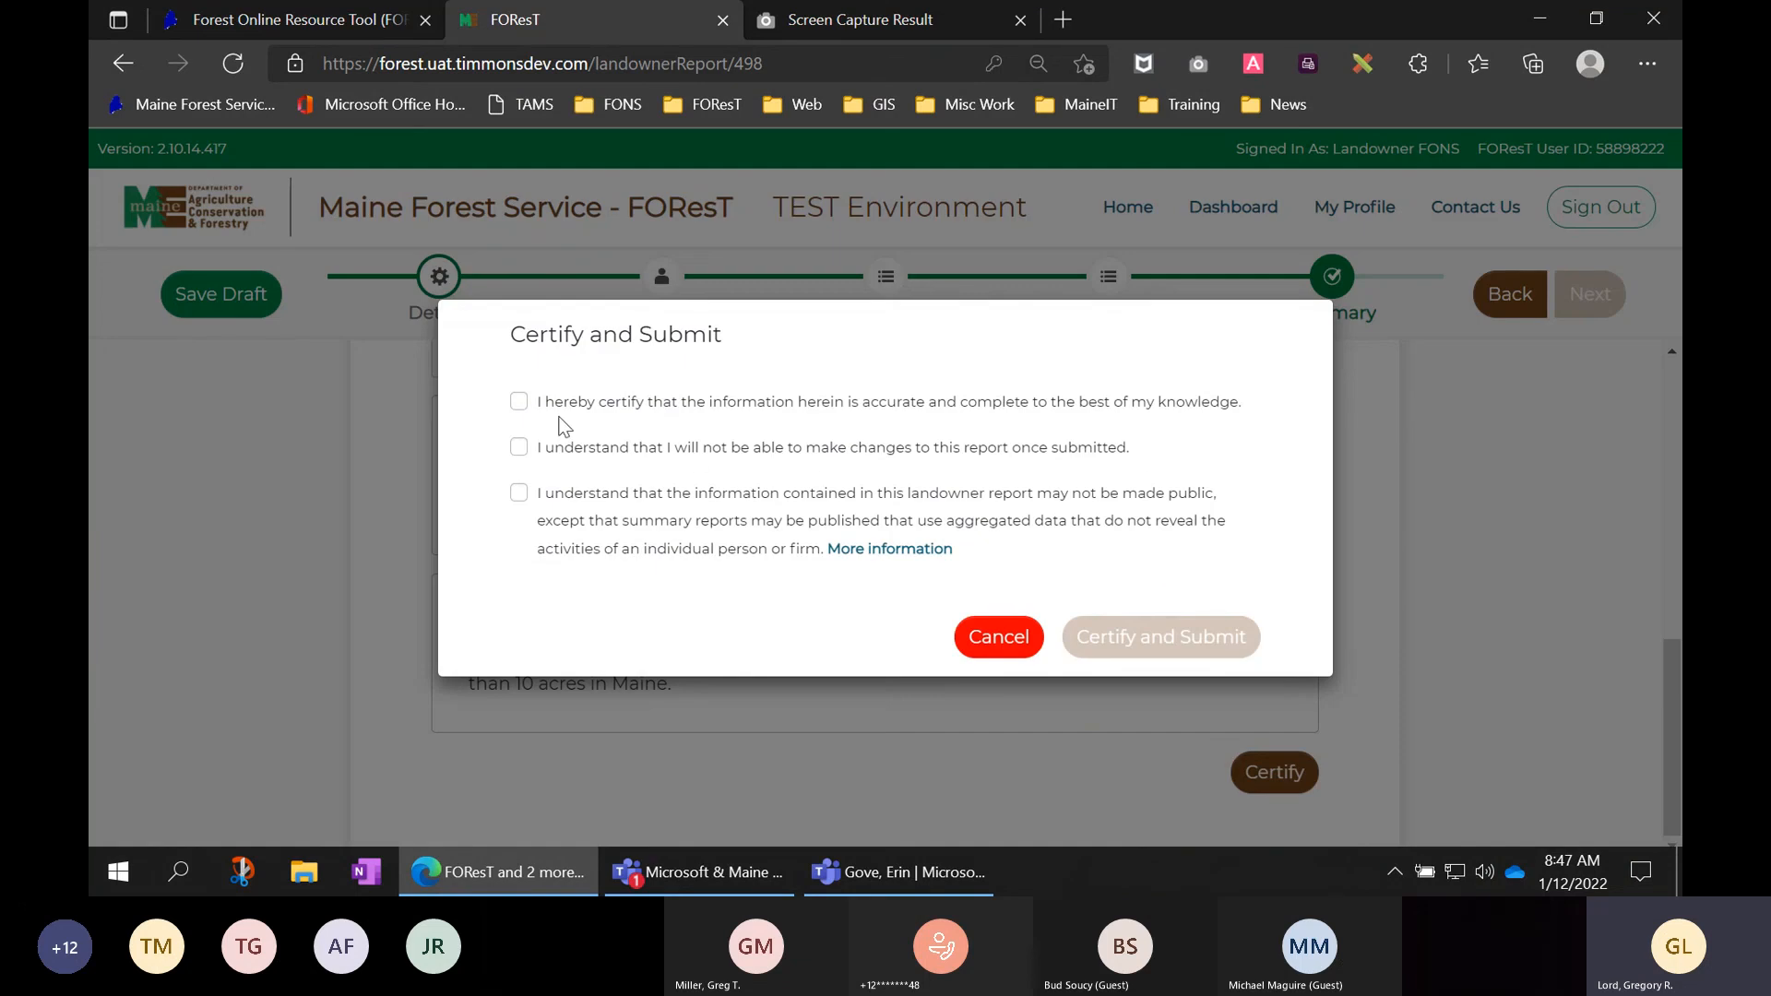
click(517, 402)
click(519, 448)
click(519, 494)
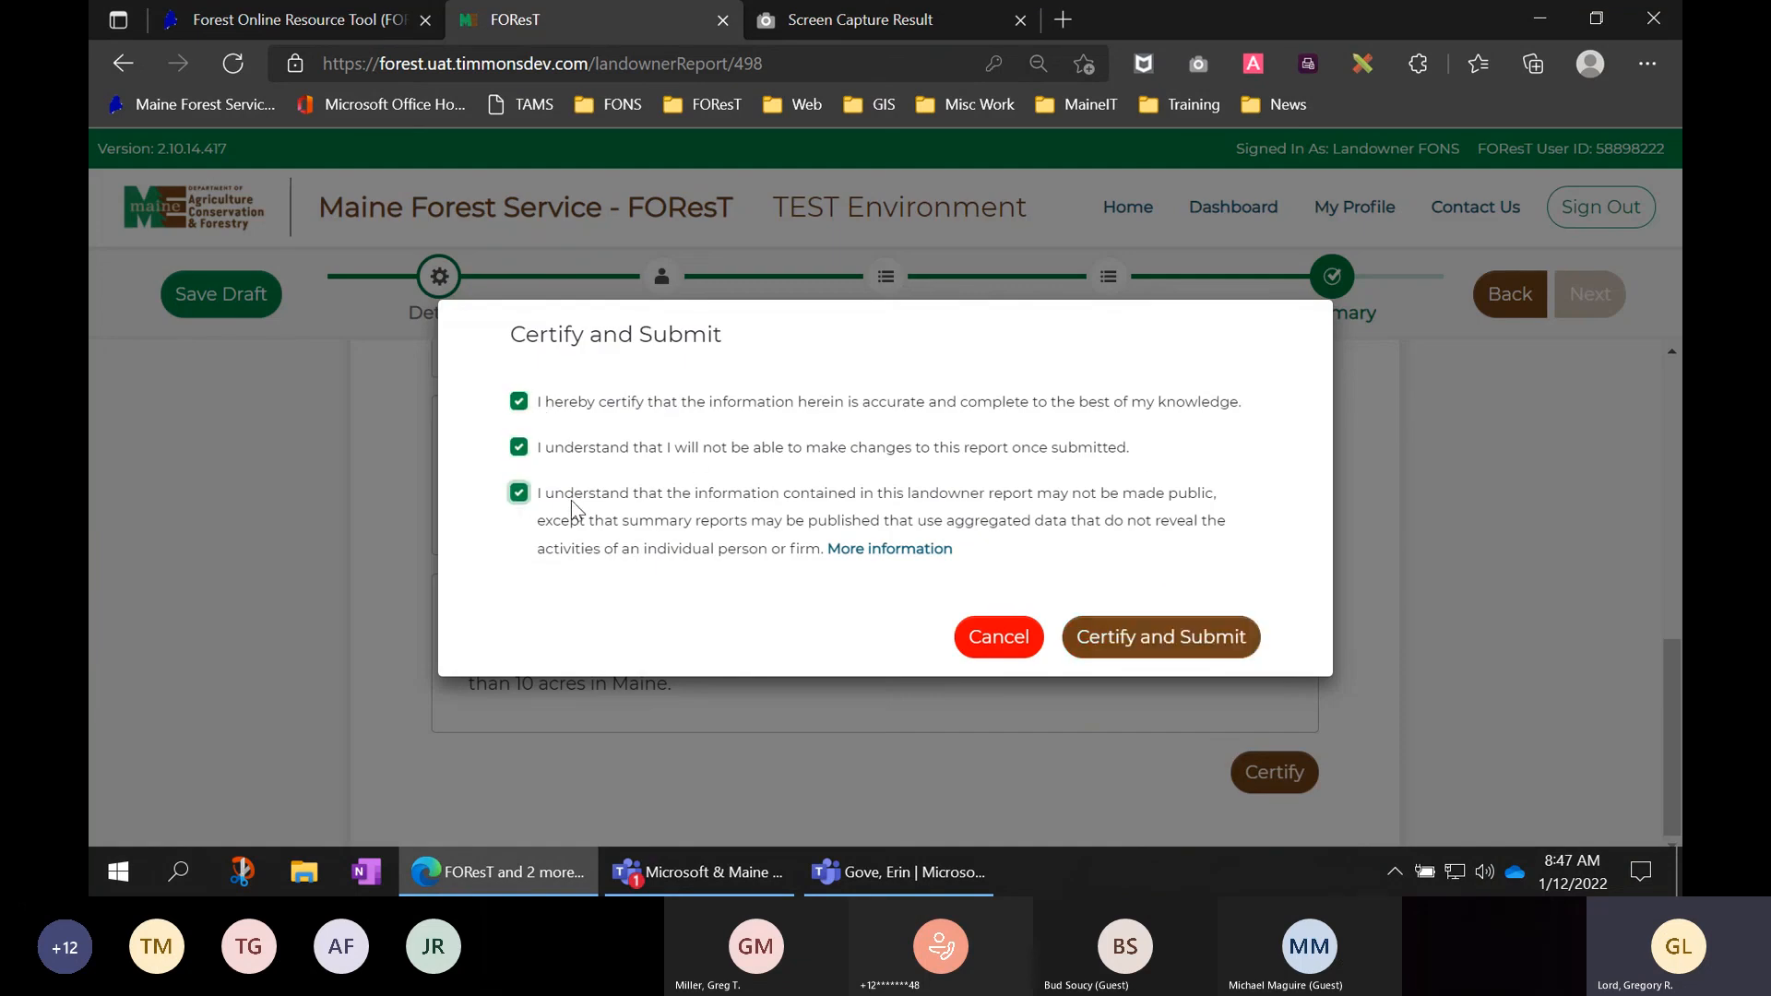
click(1129, 647)
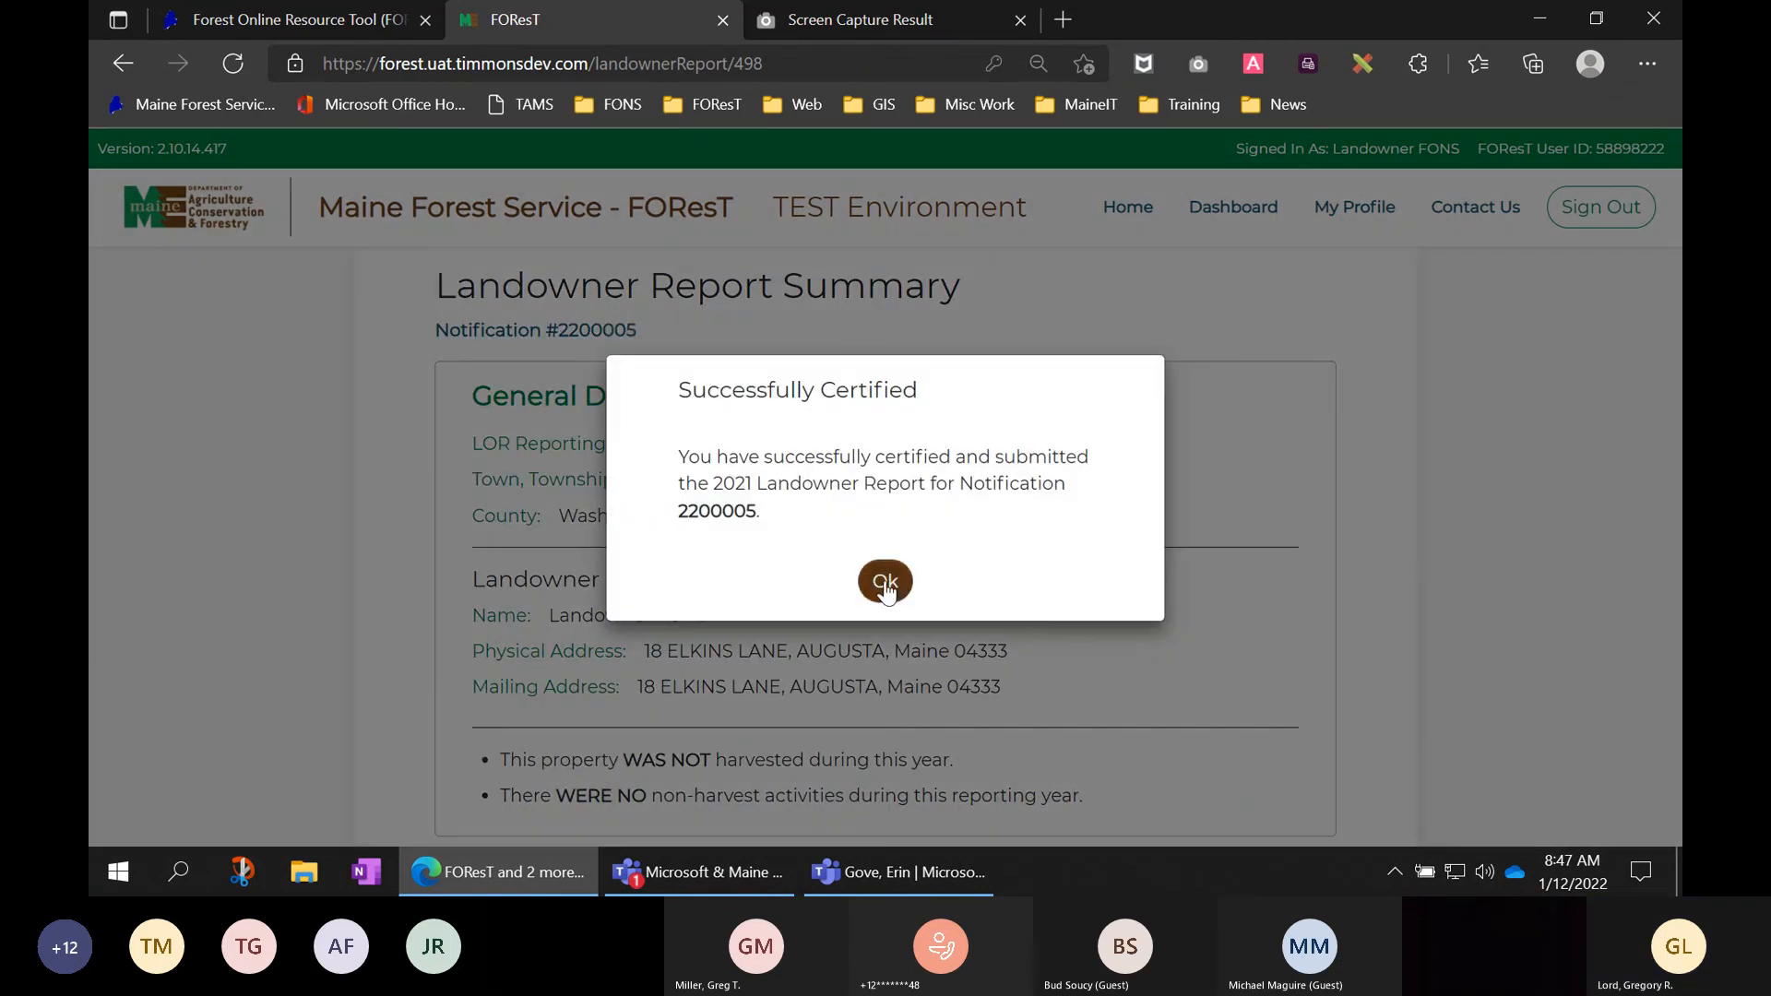
click(886, 583)
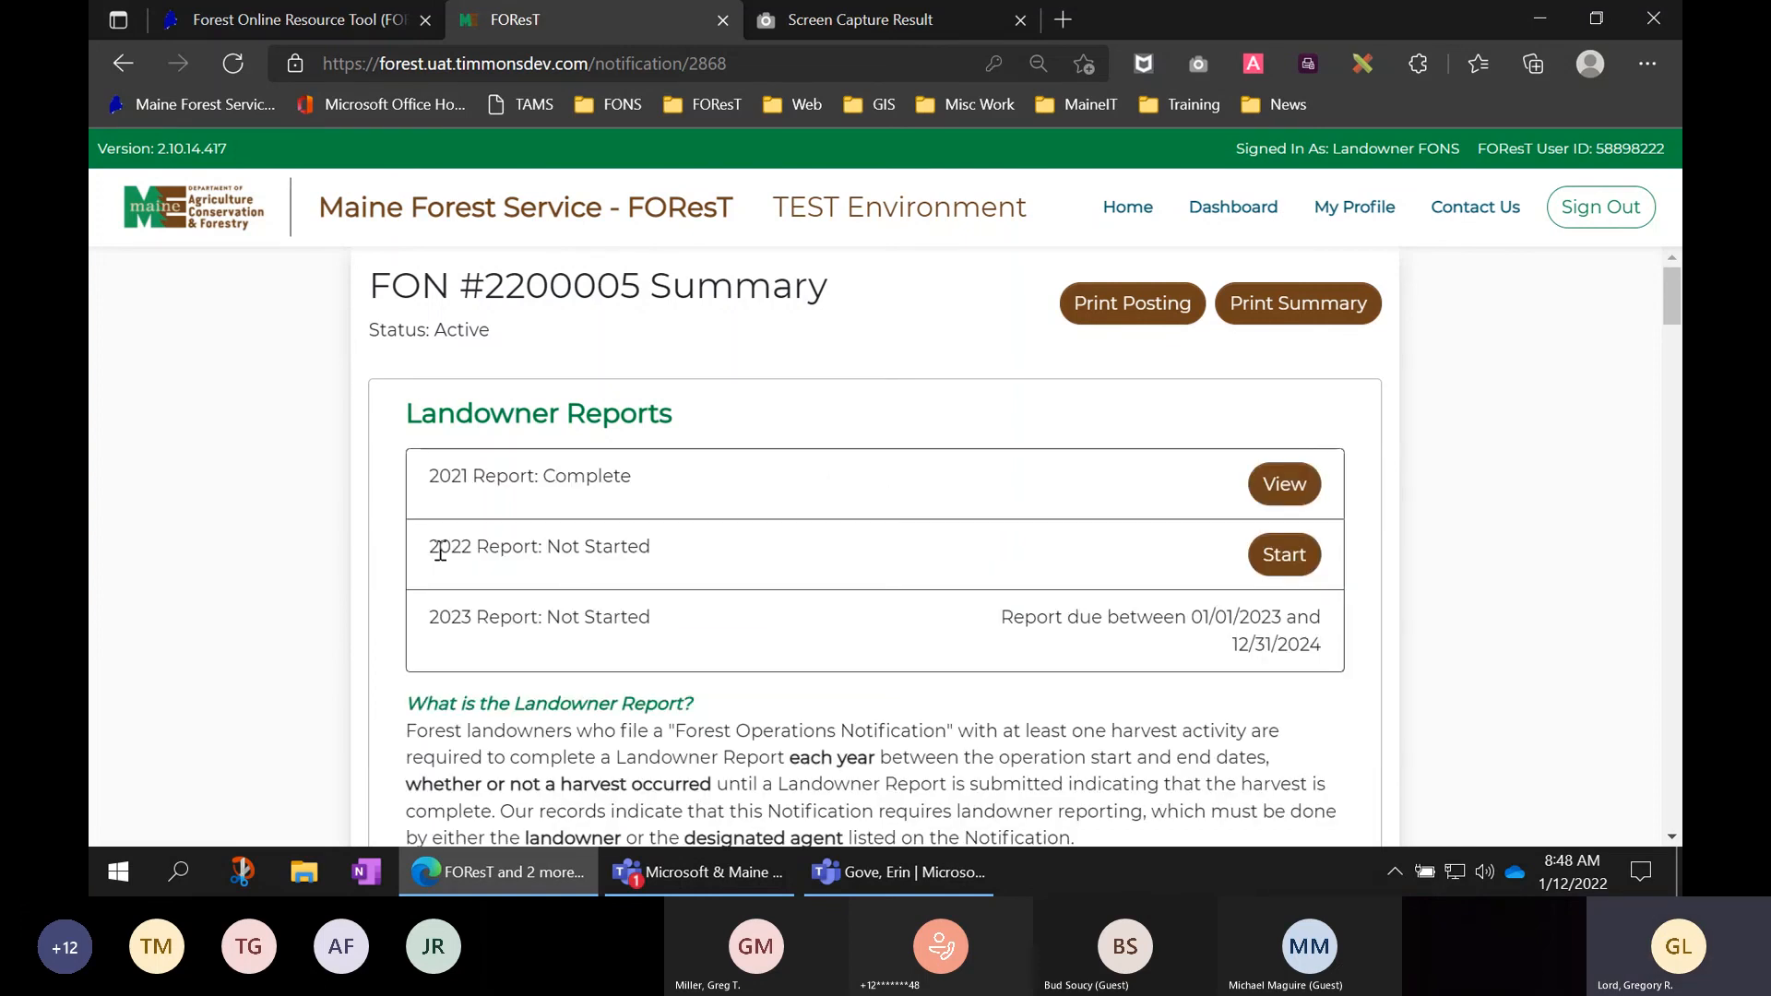
- Highlight the '2022 Report: Not Started' line on the FON #2200005 summary, then clear it
drag(440, 550, 656, 552)
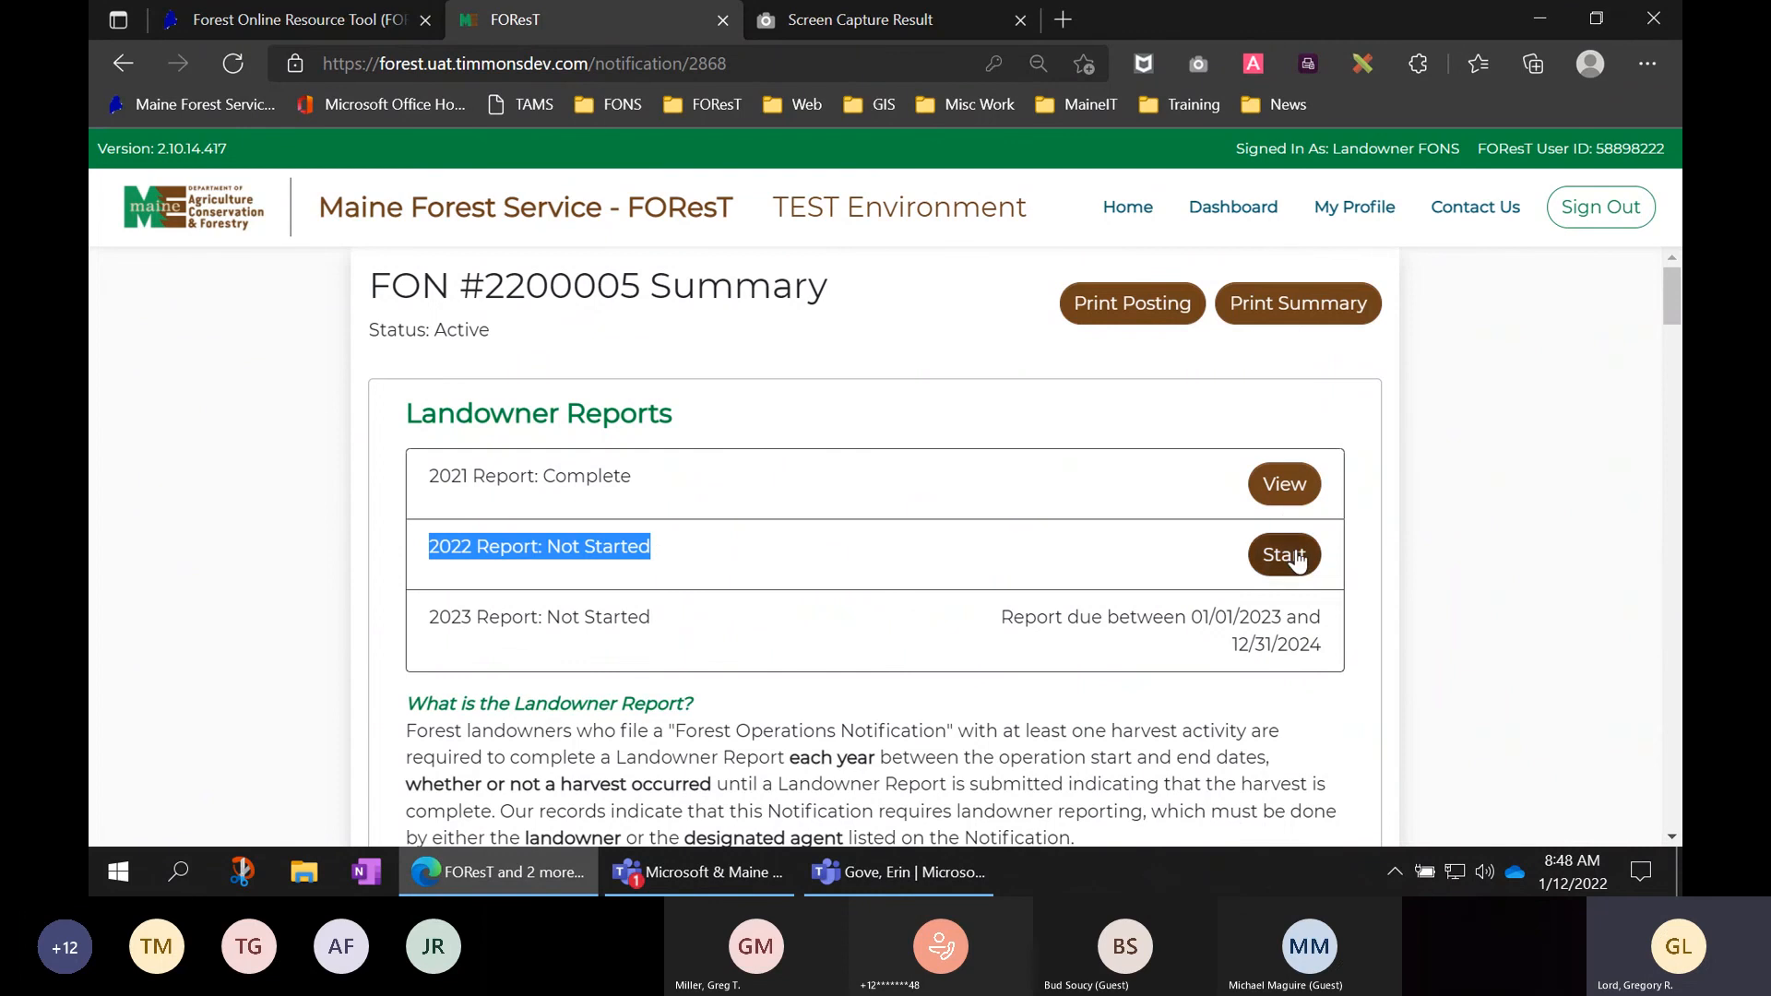
click(1201, 551)
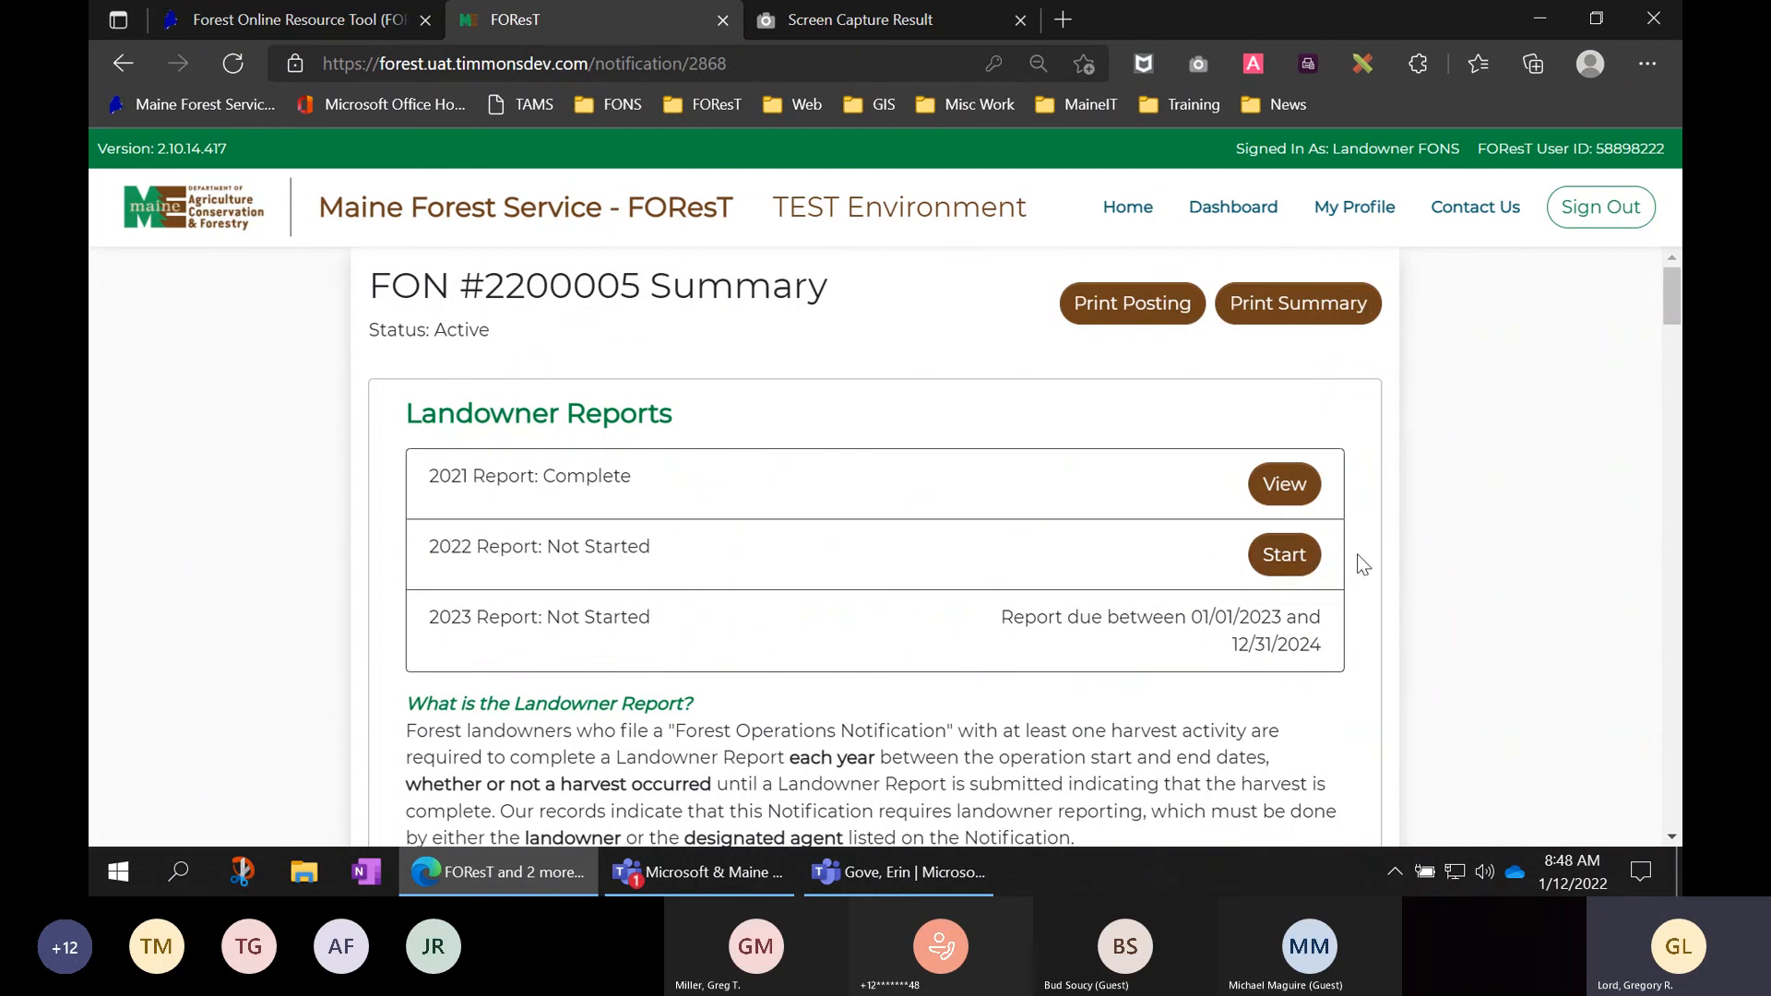
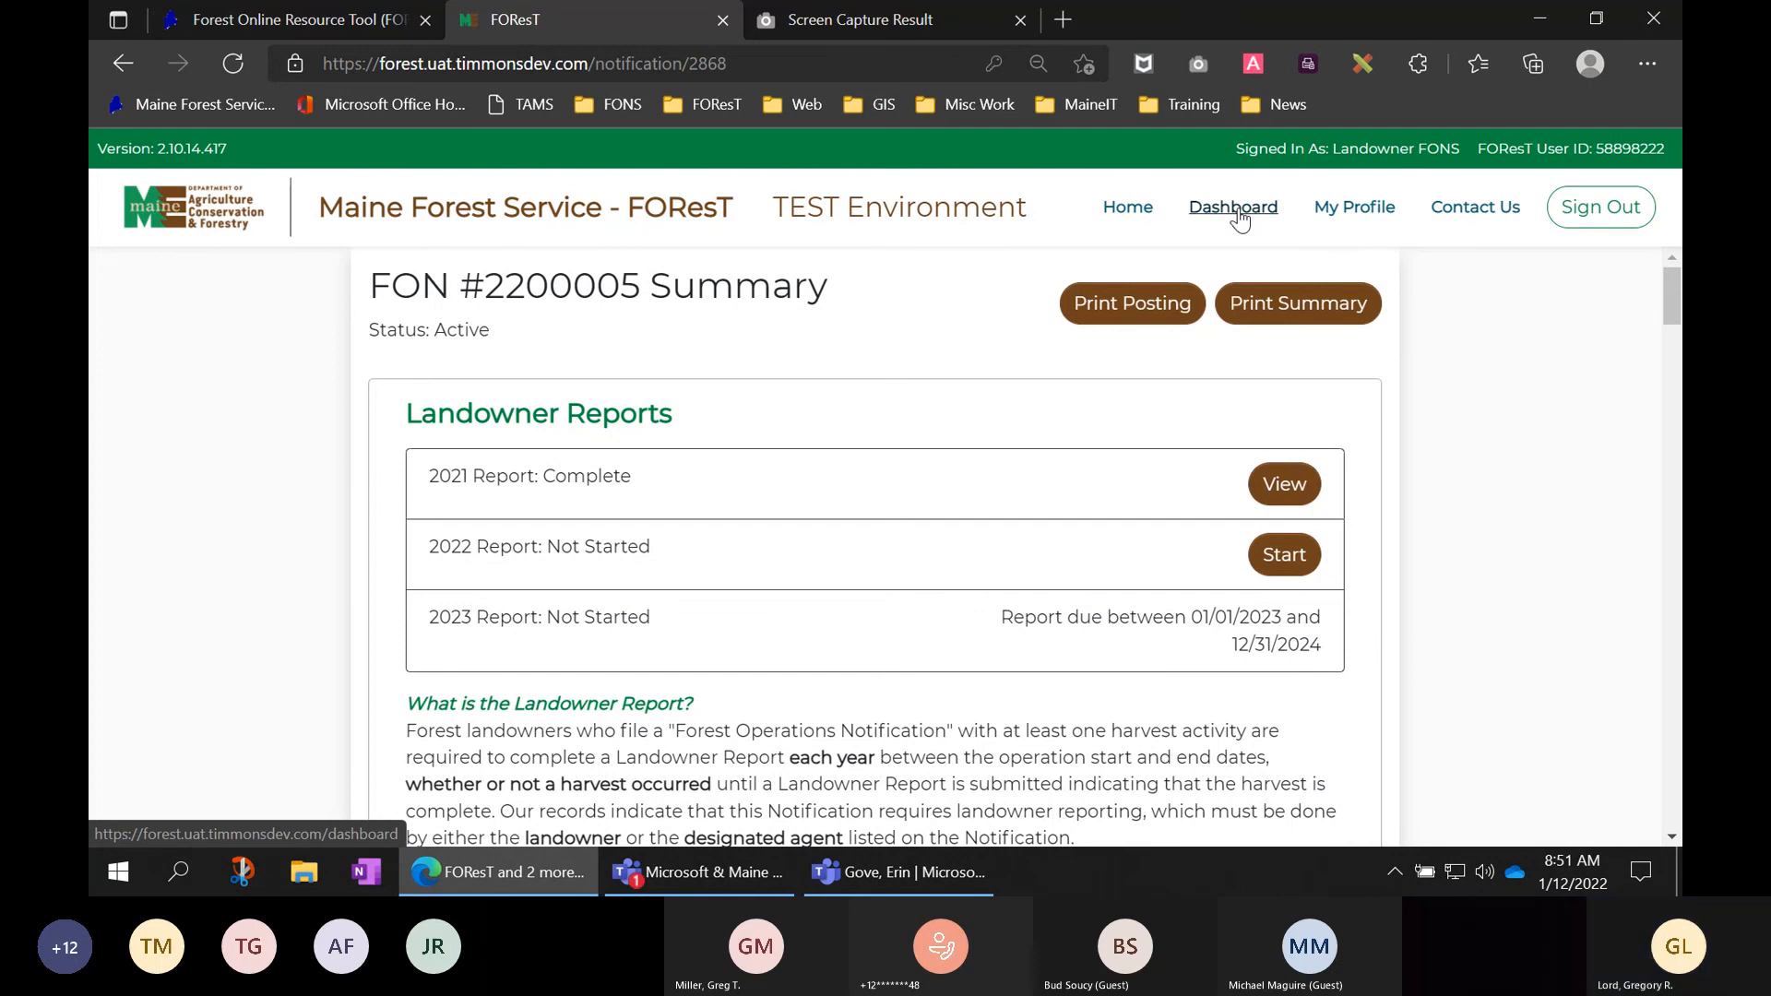
- Return to the FOResT dashboard and highlight the My Pending Notifications heading
click(1234, 207)
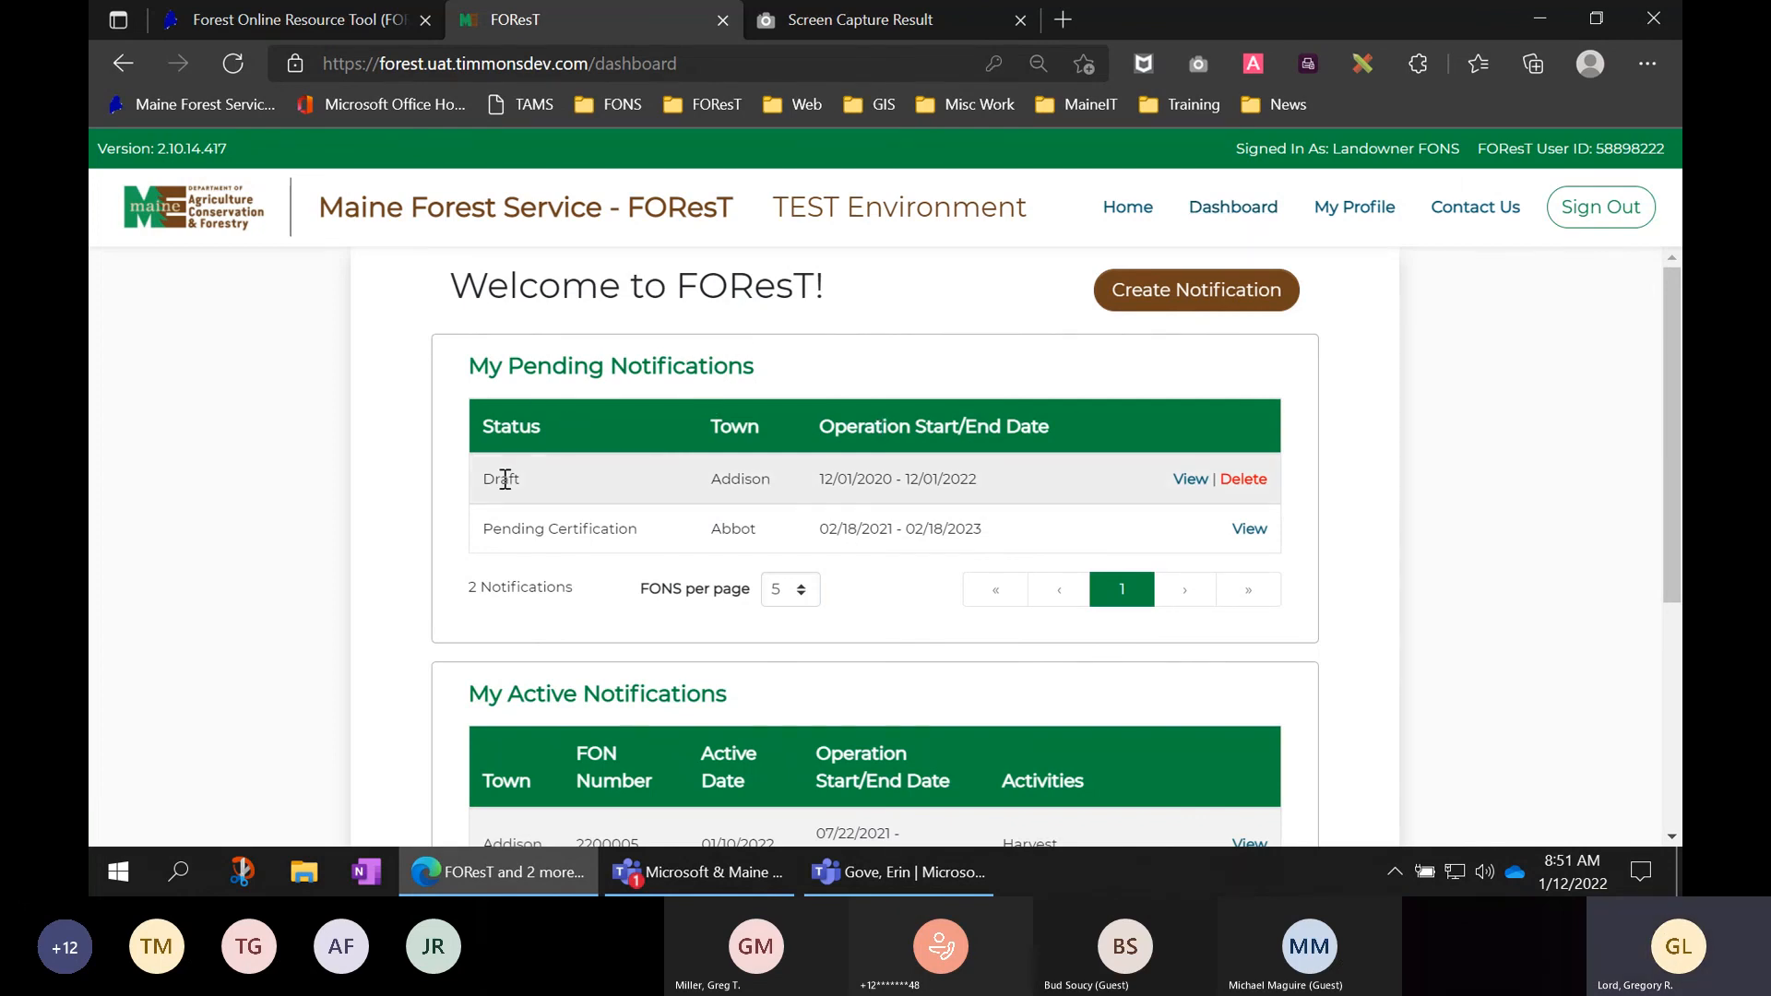
drag(470, 366, 755, 368)
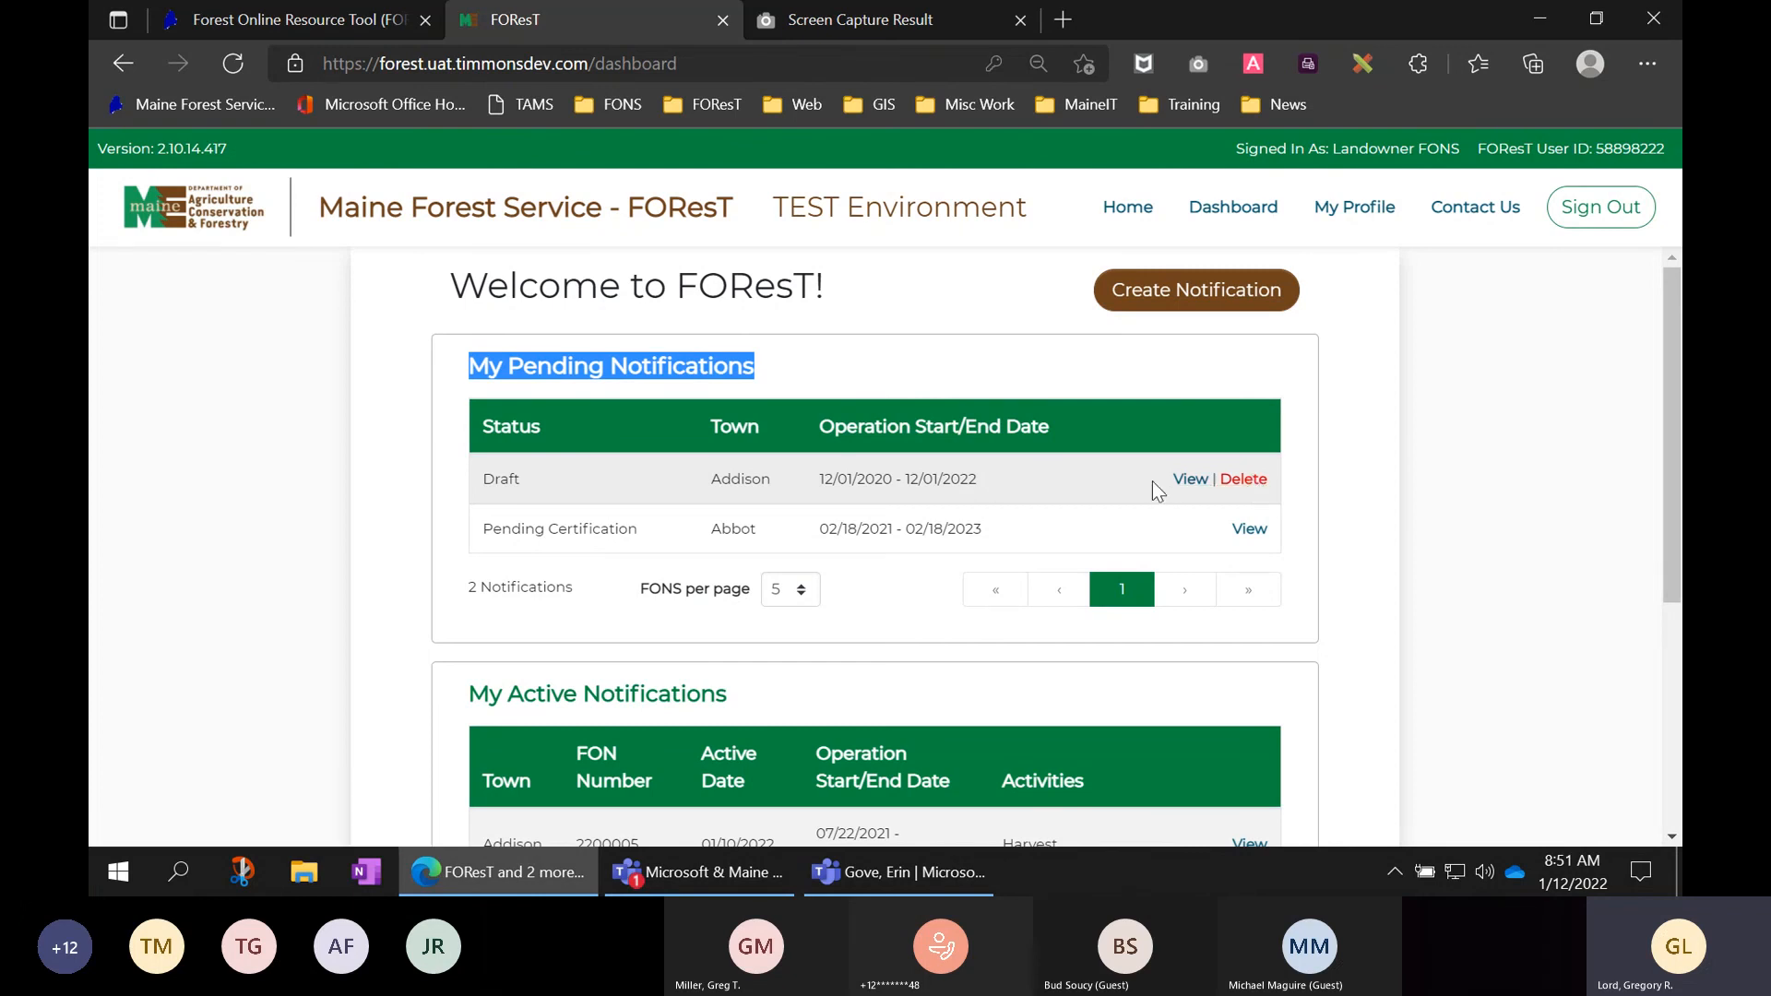
- Delete the draft Addison notification, confirm it, and clear the heading highlight
click(1243, 480)
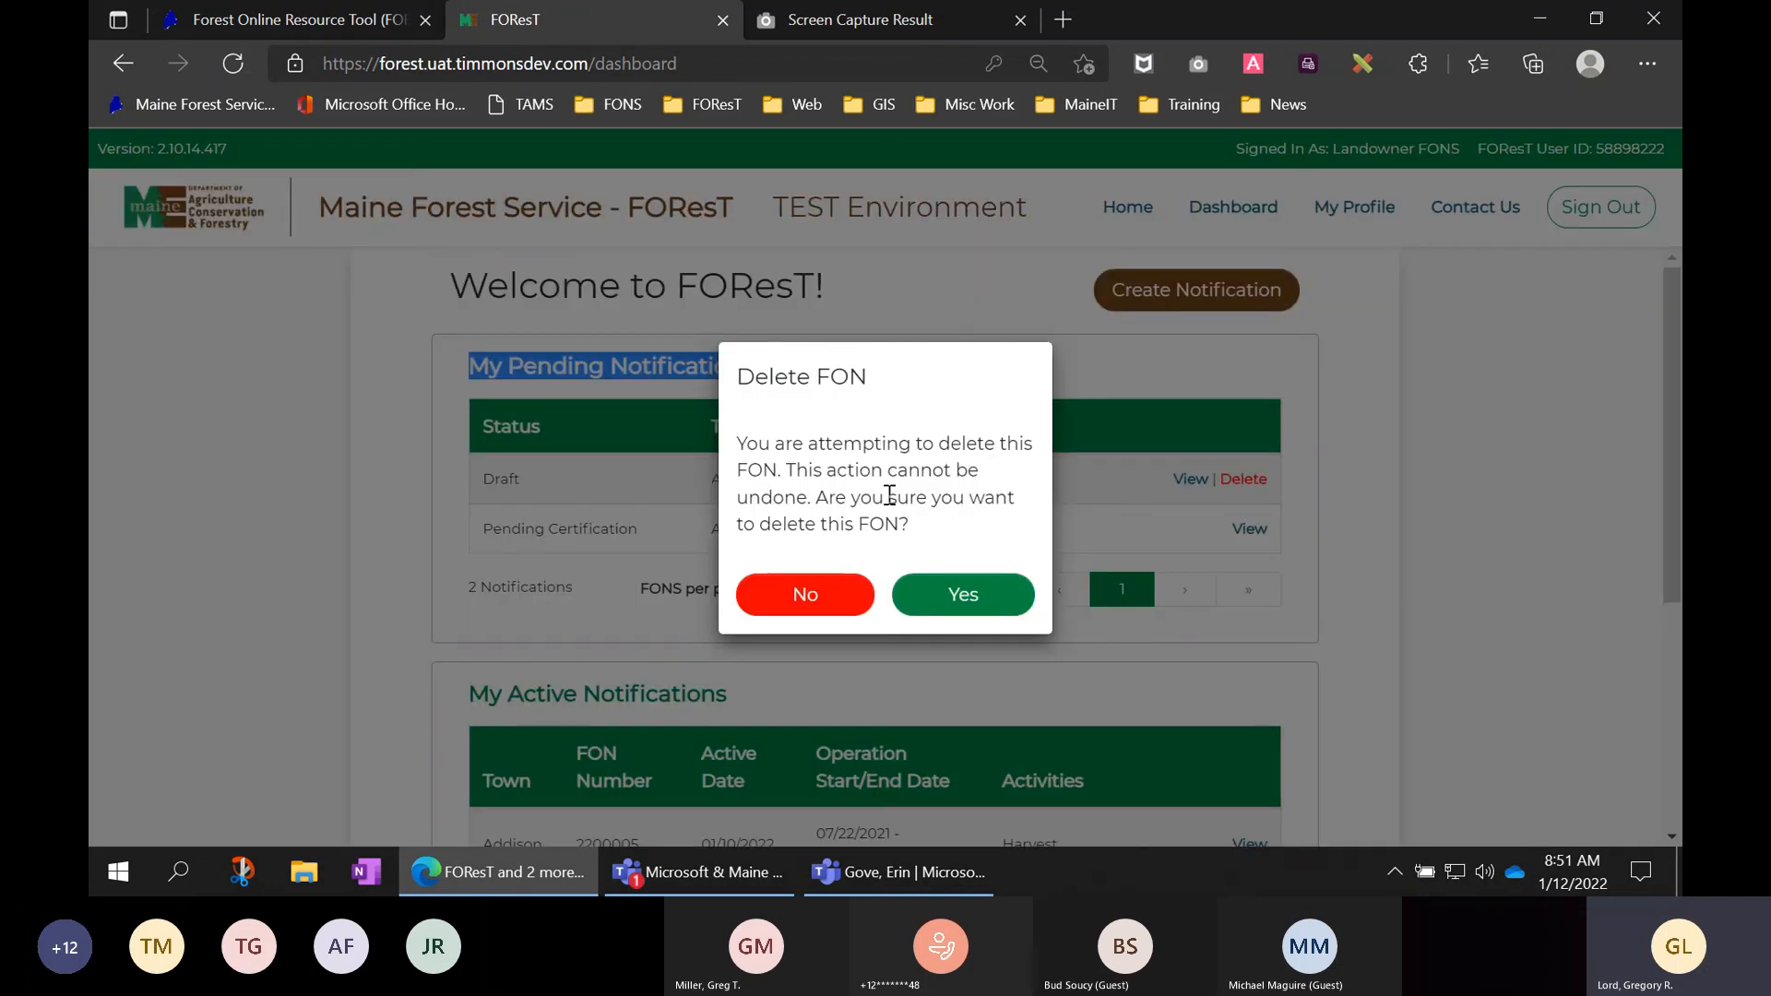
click(959, 597)
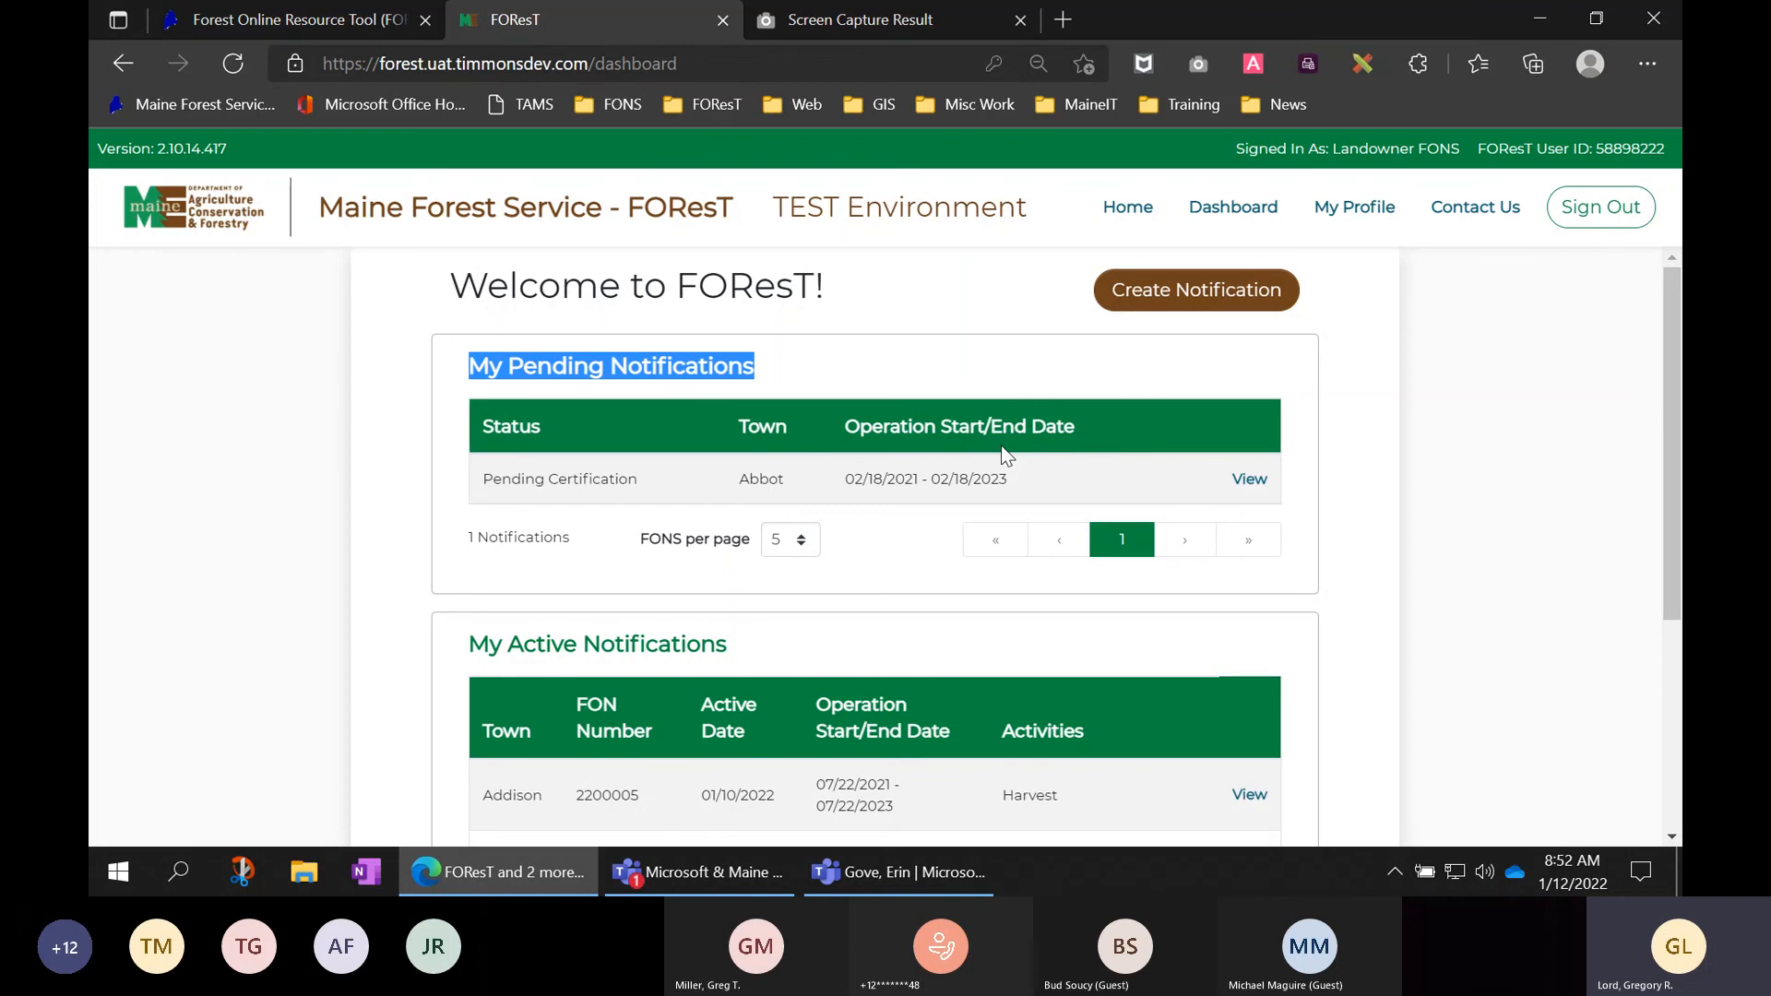
click(1107, 451)
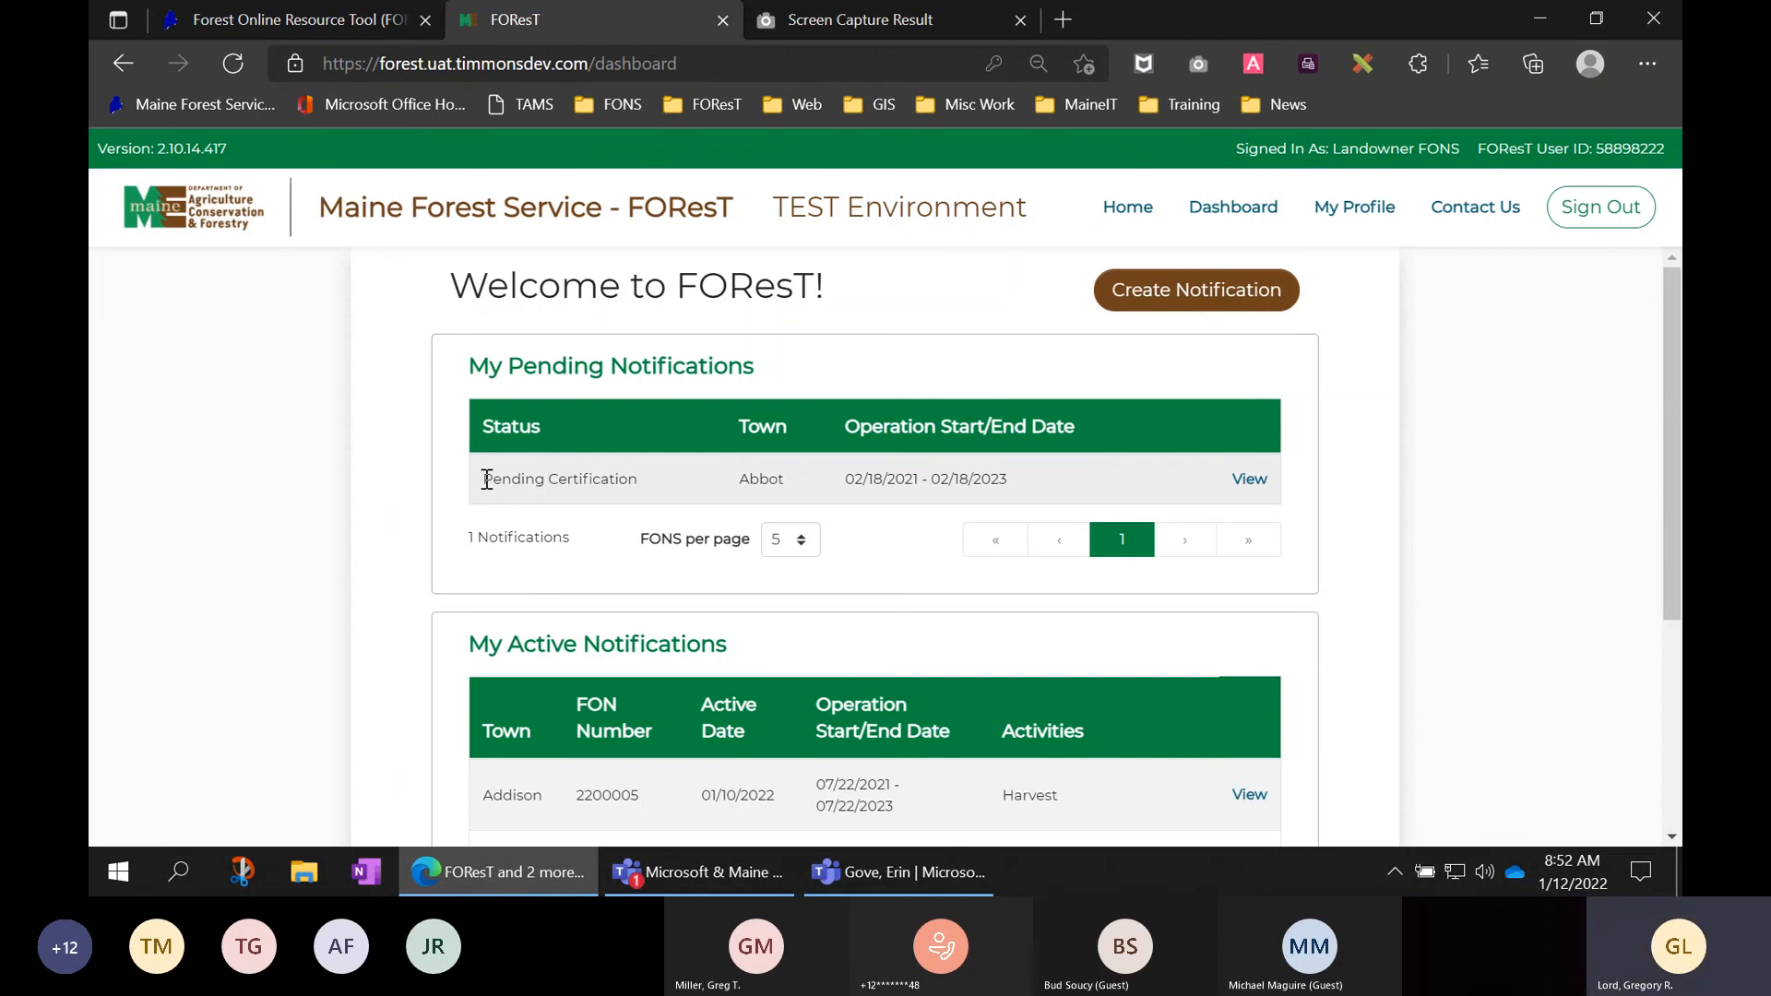
drag(486, 479, 638, 481)
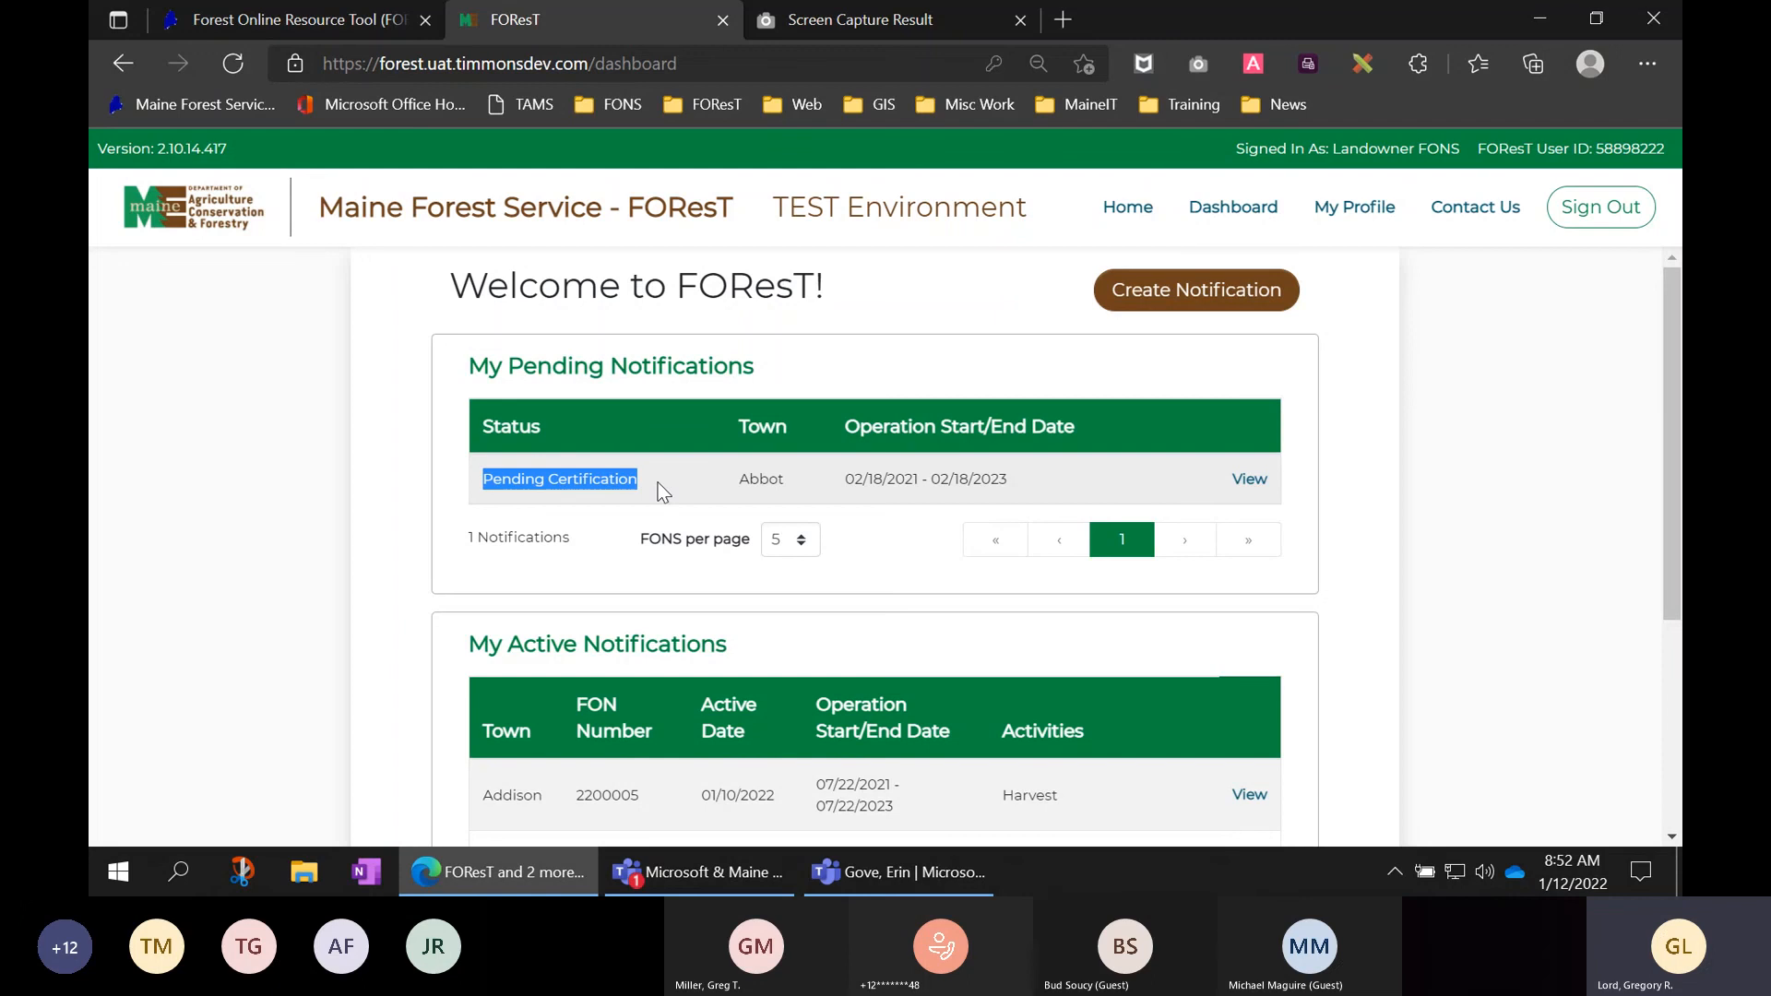
click(1247, 479)
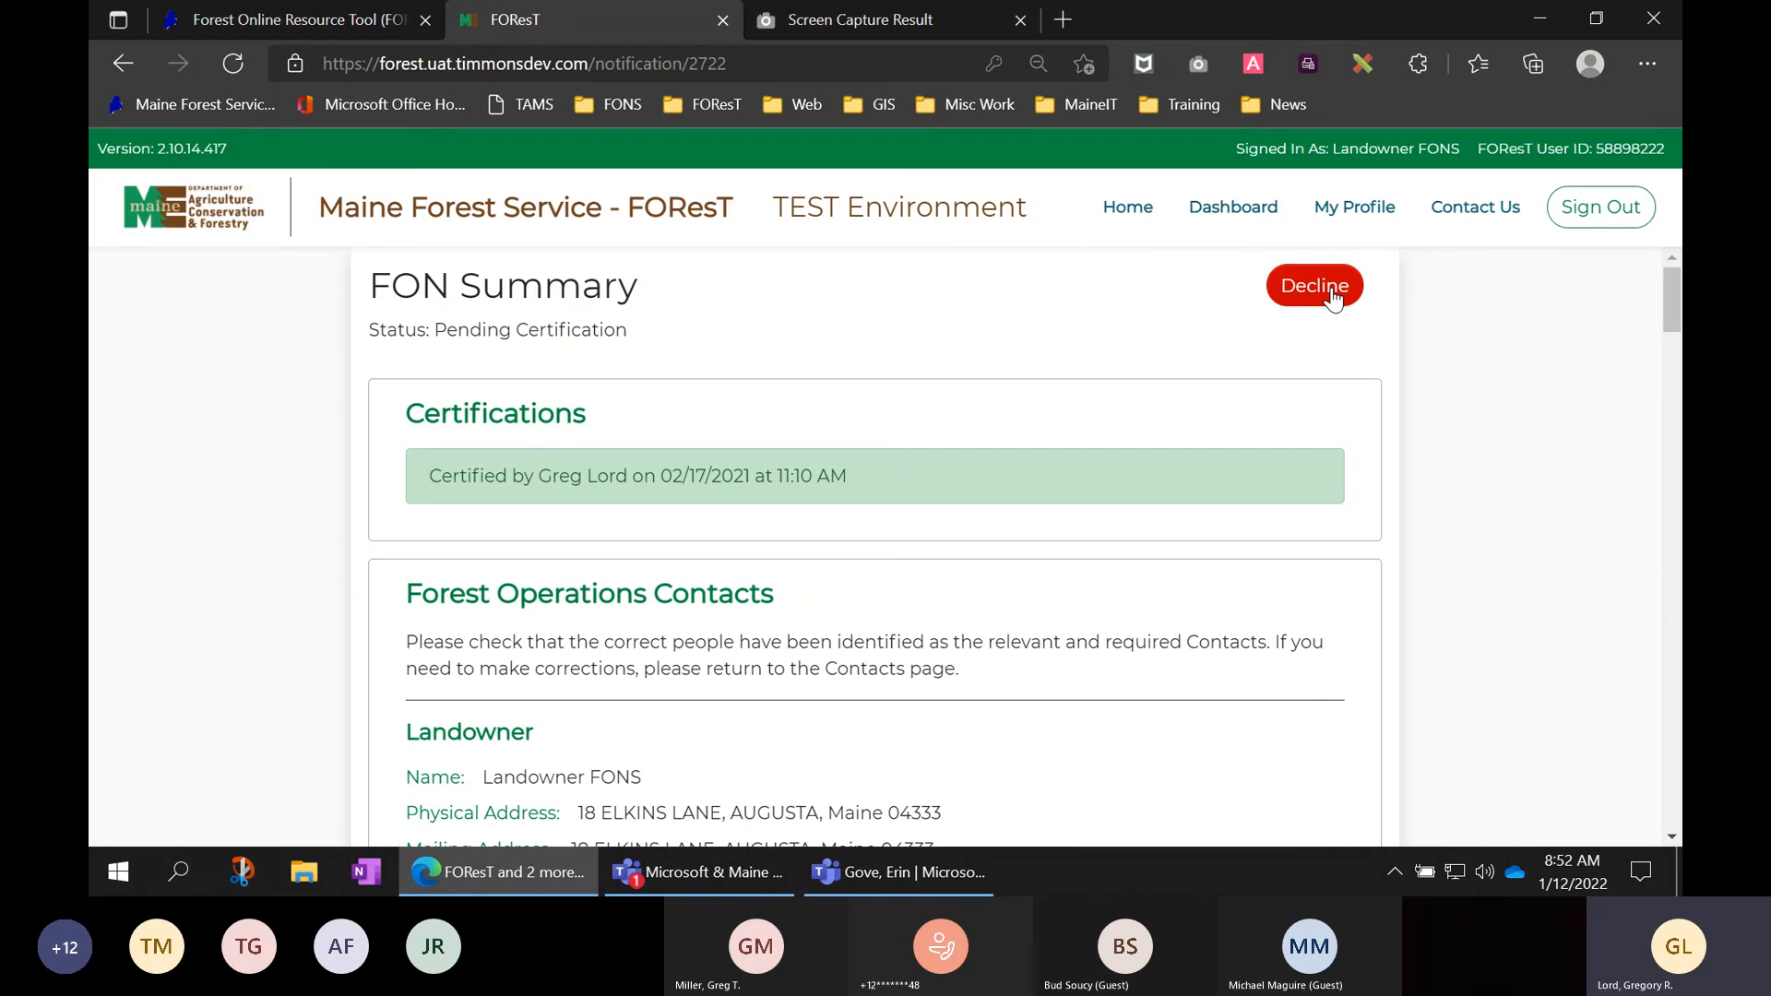
click(1226, 214)
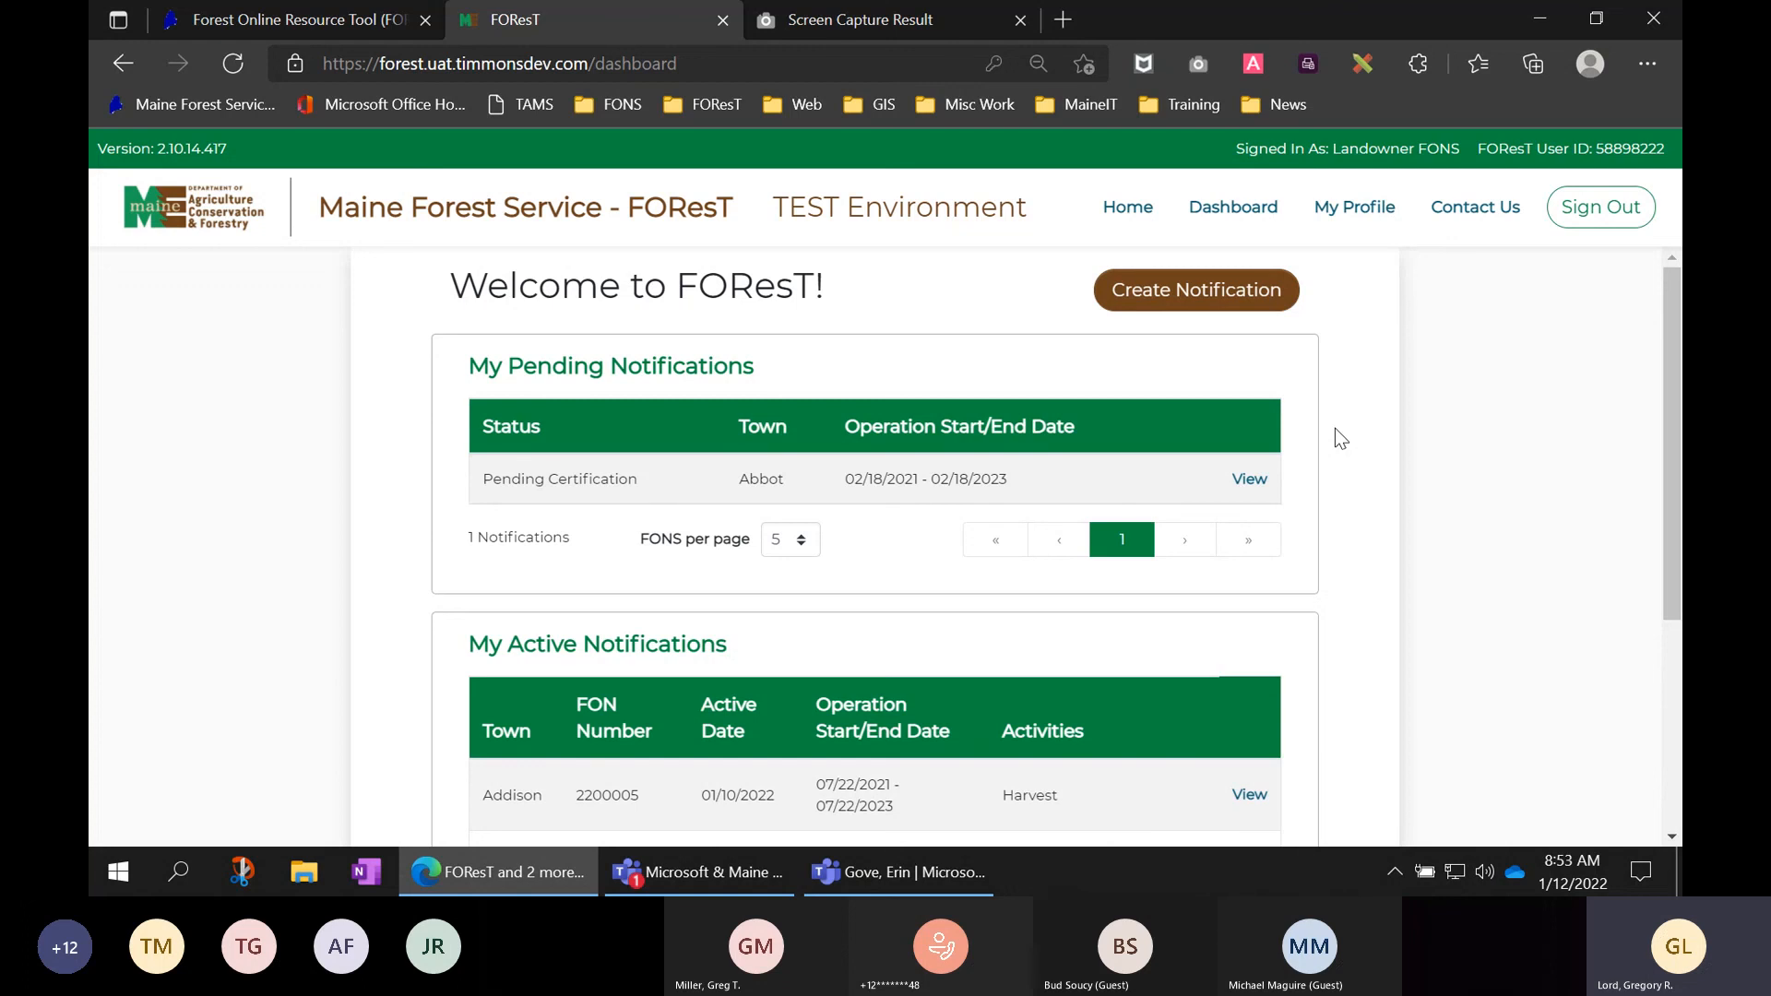
- Check the Abbot notification's Pending Certification status, then open active notification 2200005 from the dashboard
click(1251, 479)
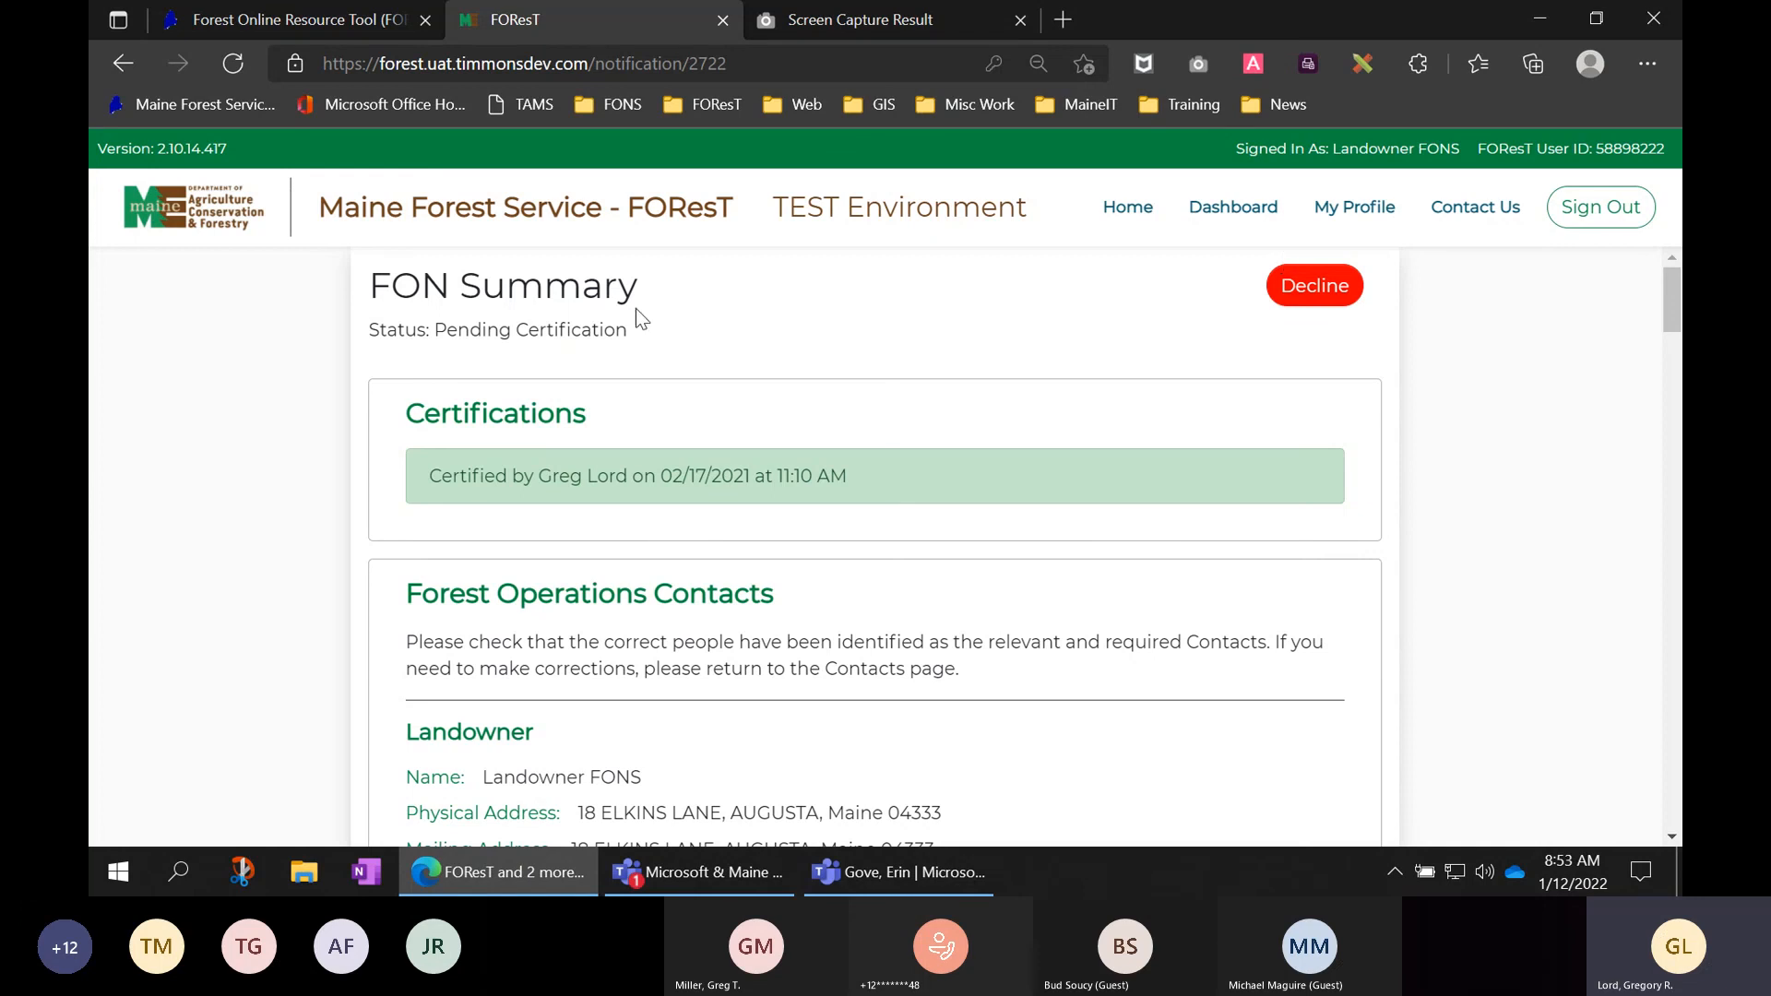
drag(630, 336, 440, 336)
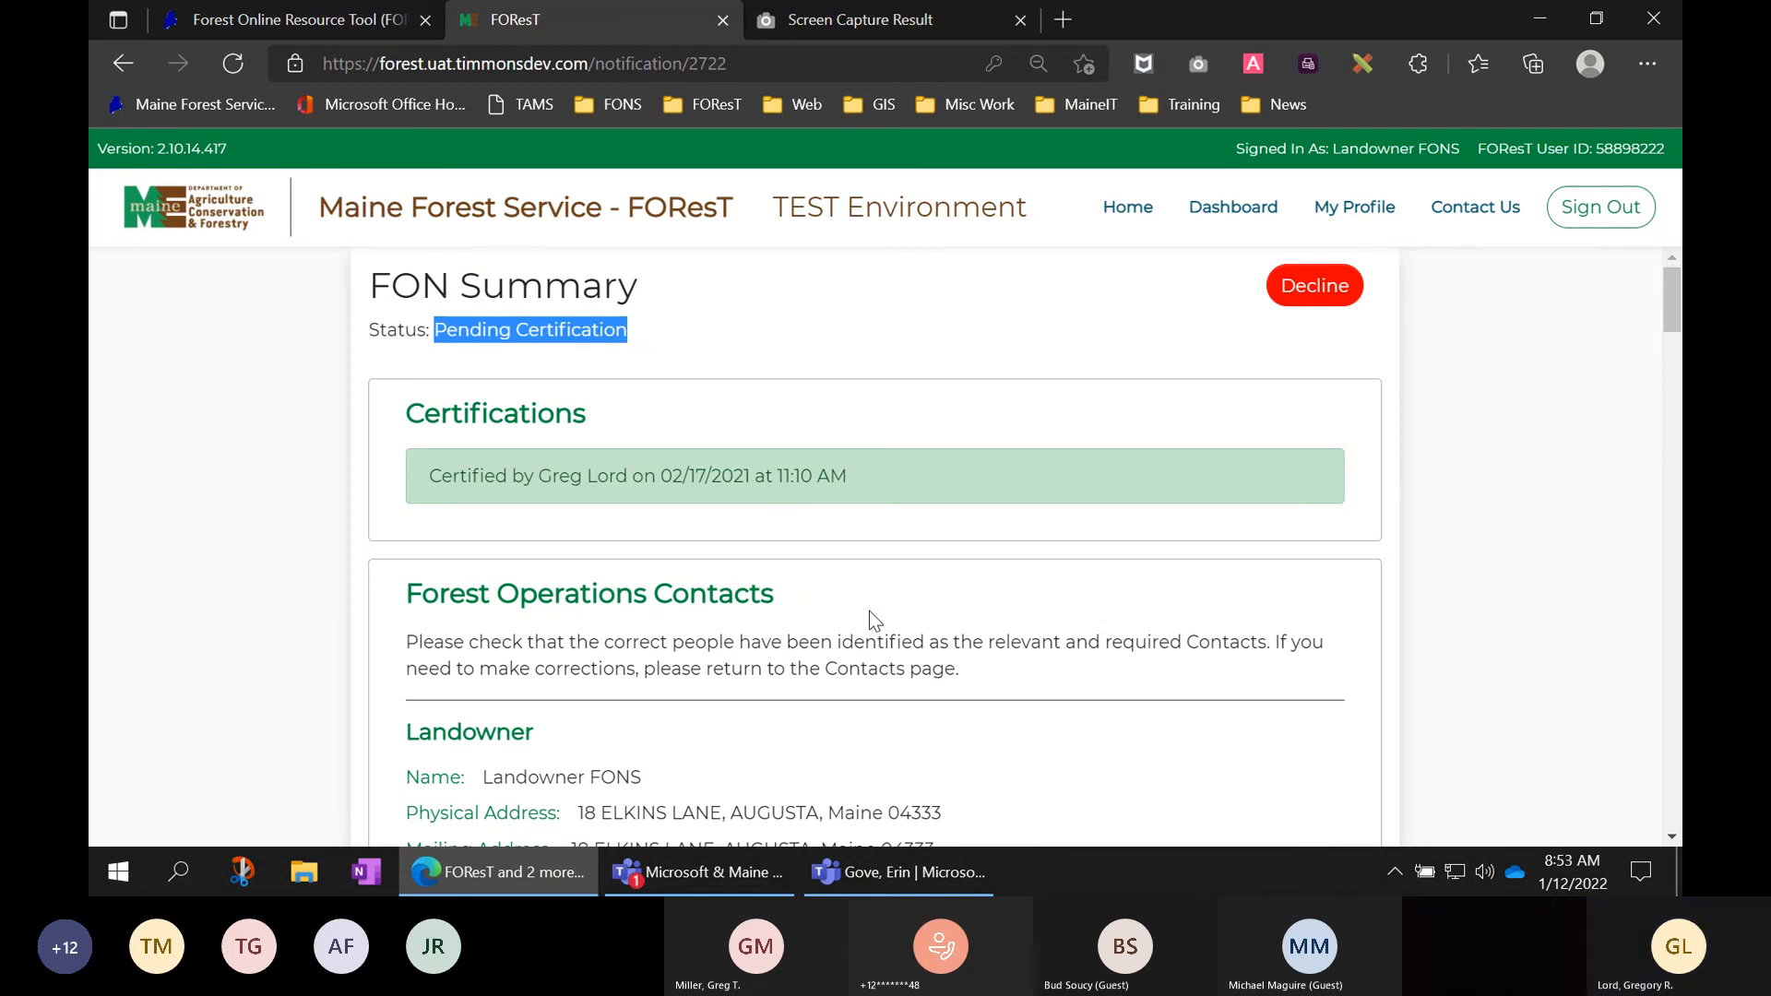
click(1210, 214)
scroll(1420, 406, down, 5)
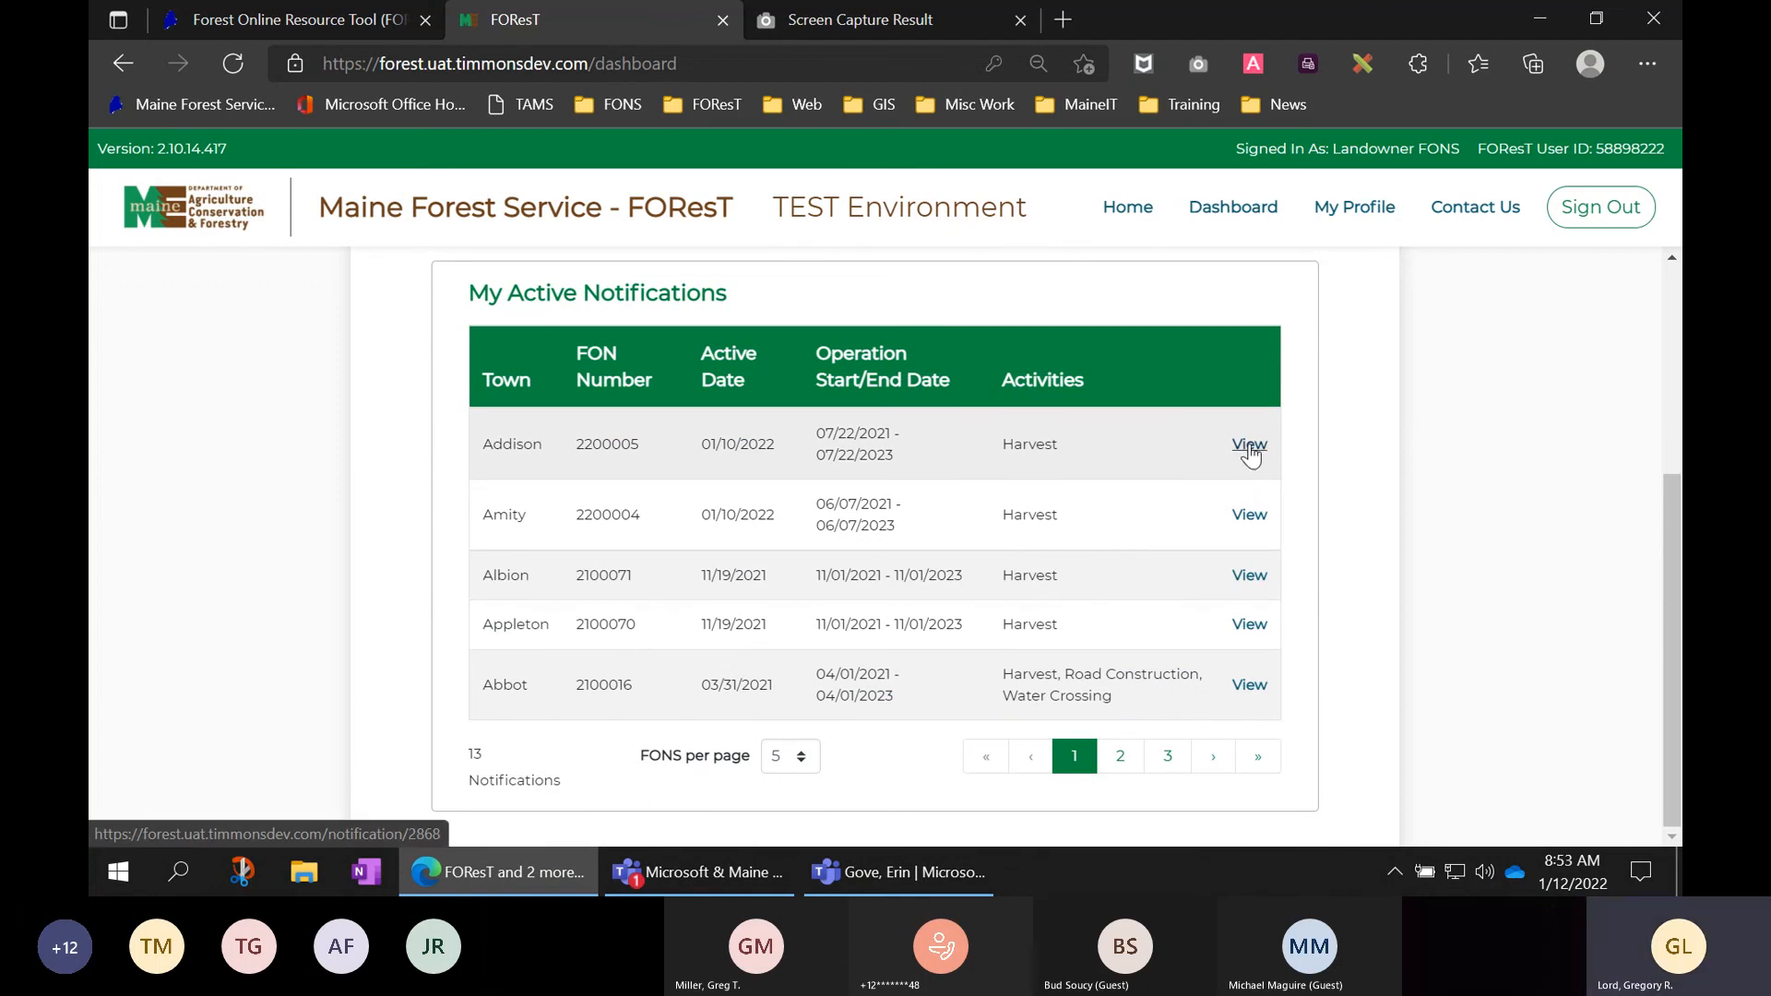
click(1249, 446)
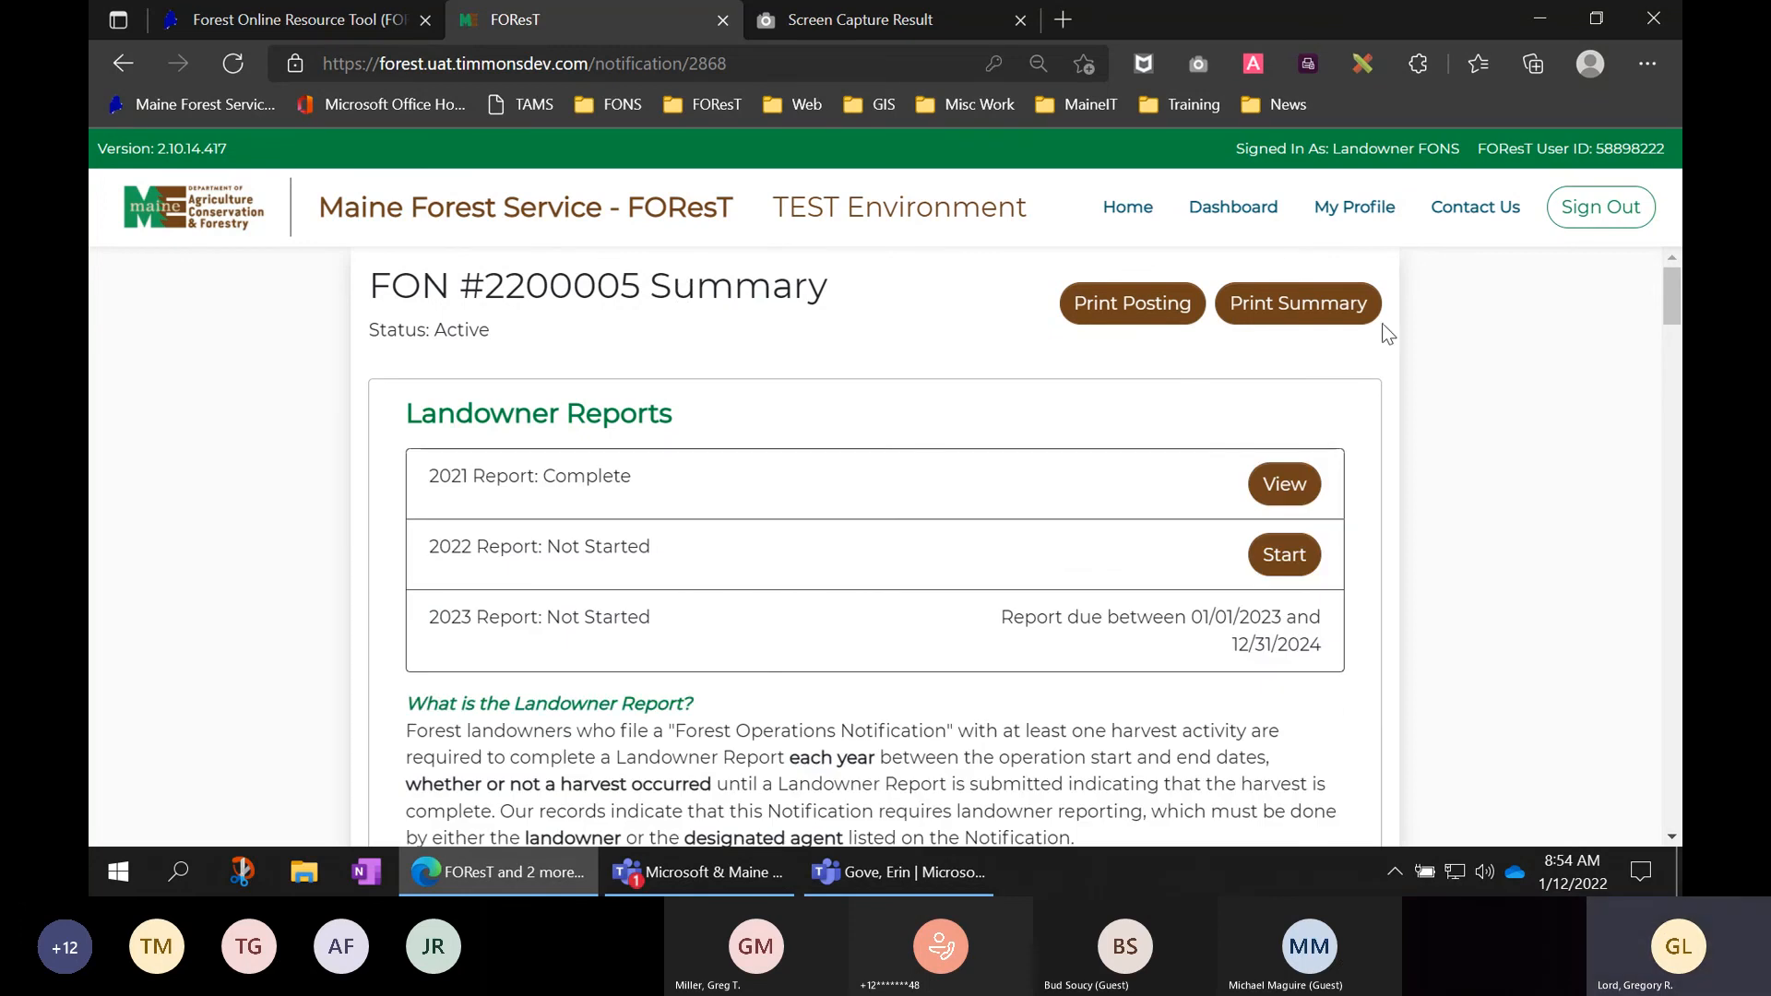
- Page through the 6-sheet print preview of the FON #2200005 summary and cancel without printing
click(1284, 307)
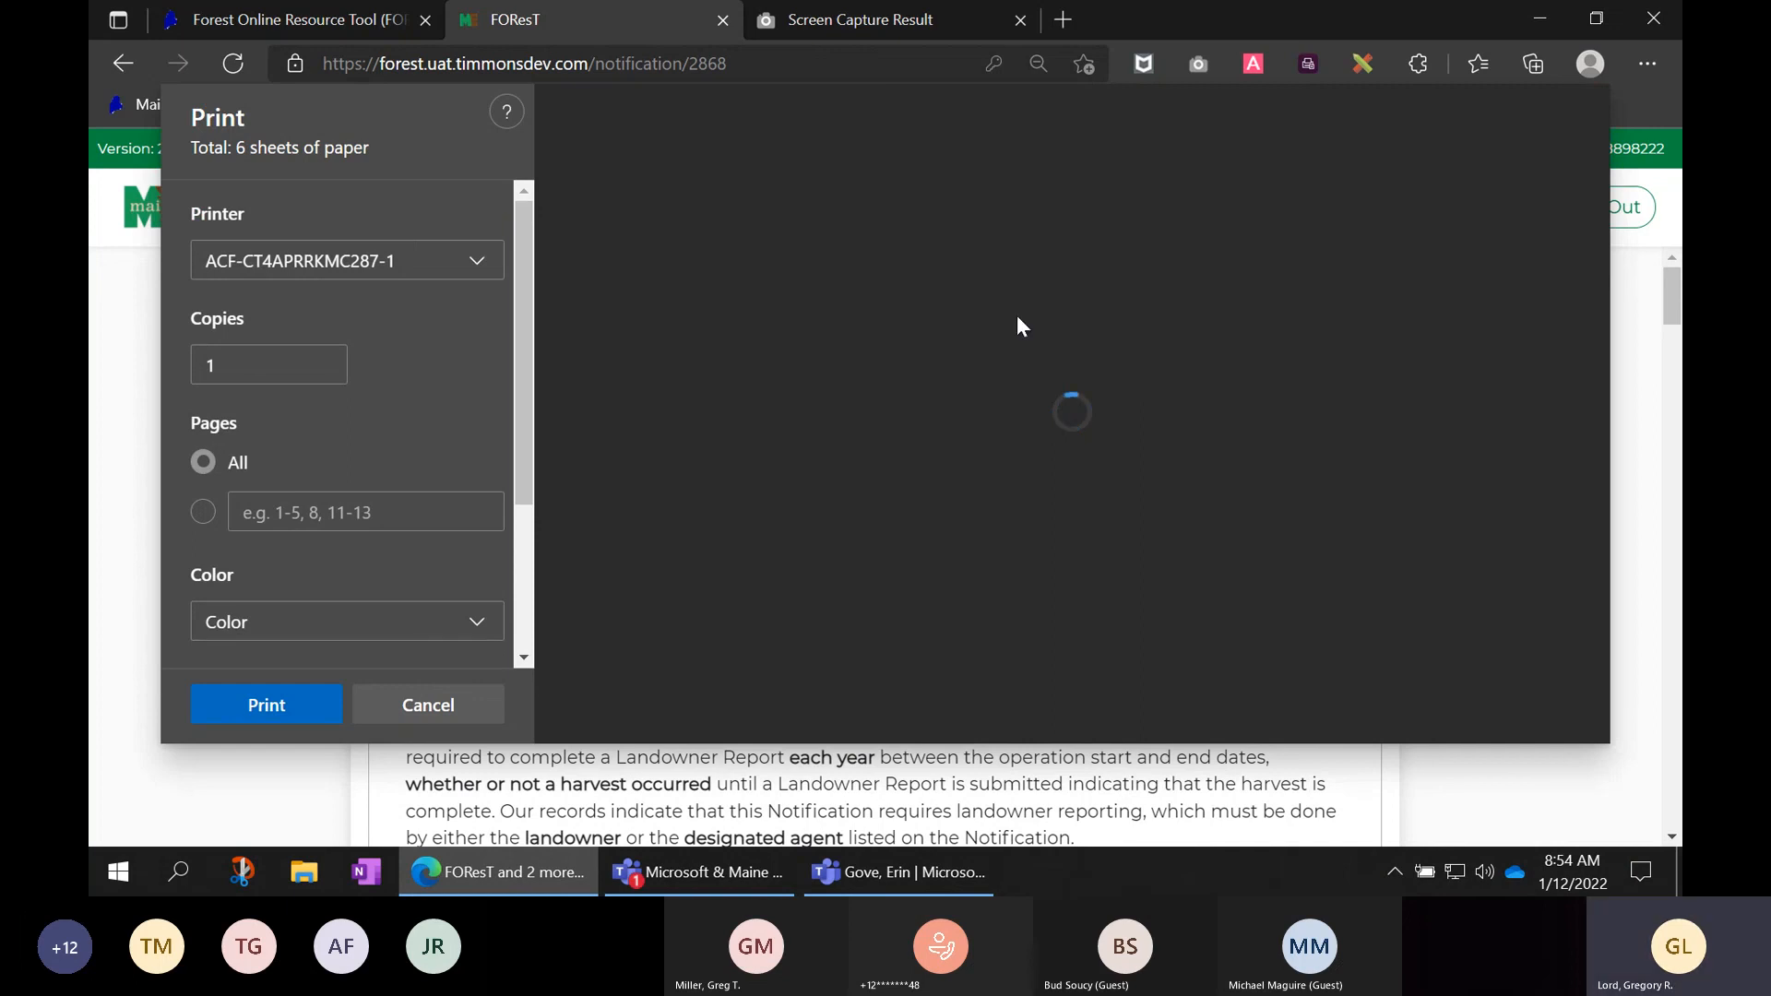
scroll(1094, 375, down, 2)
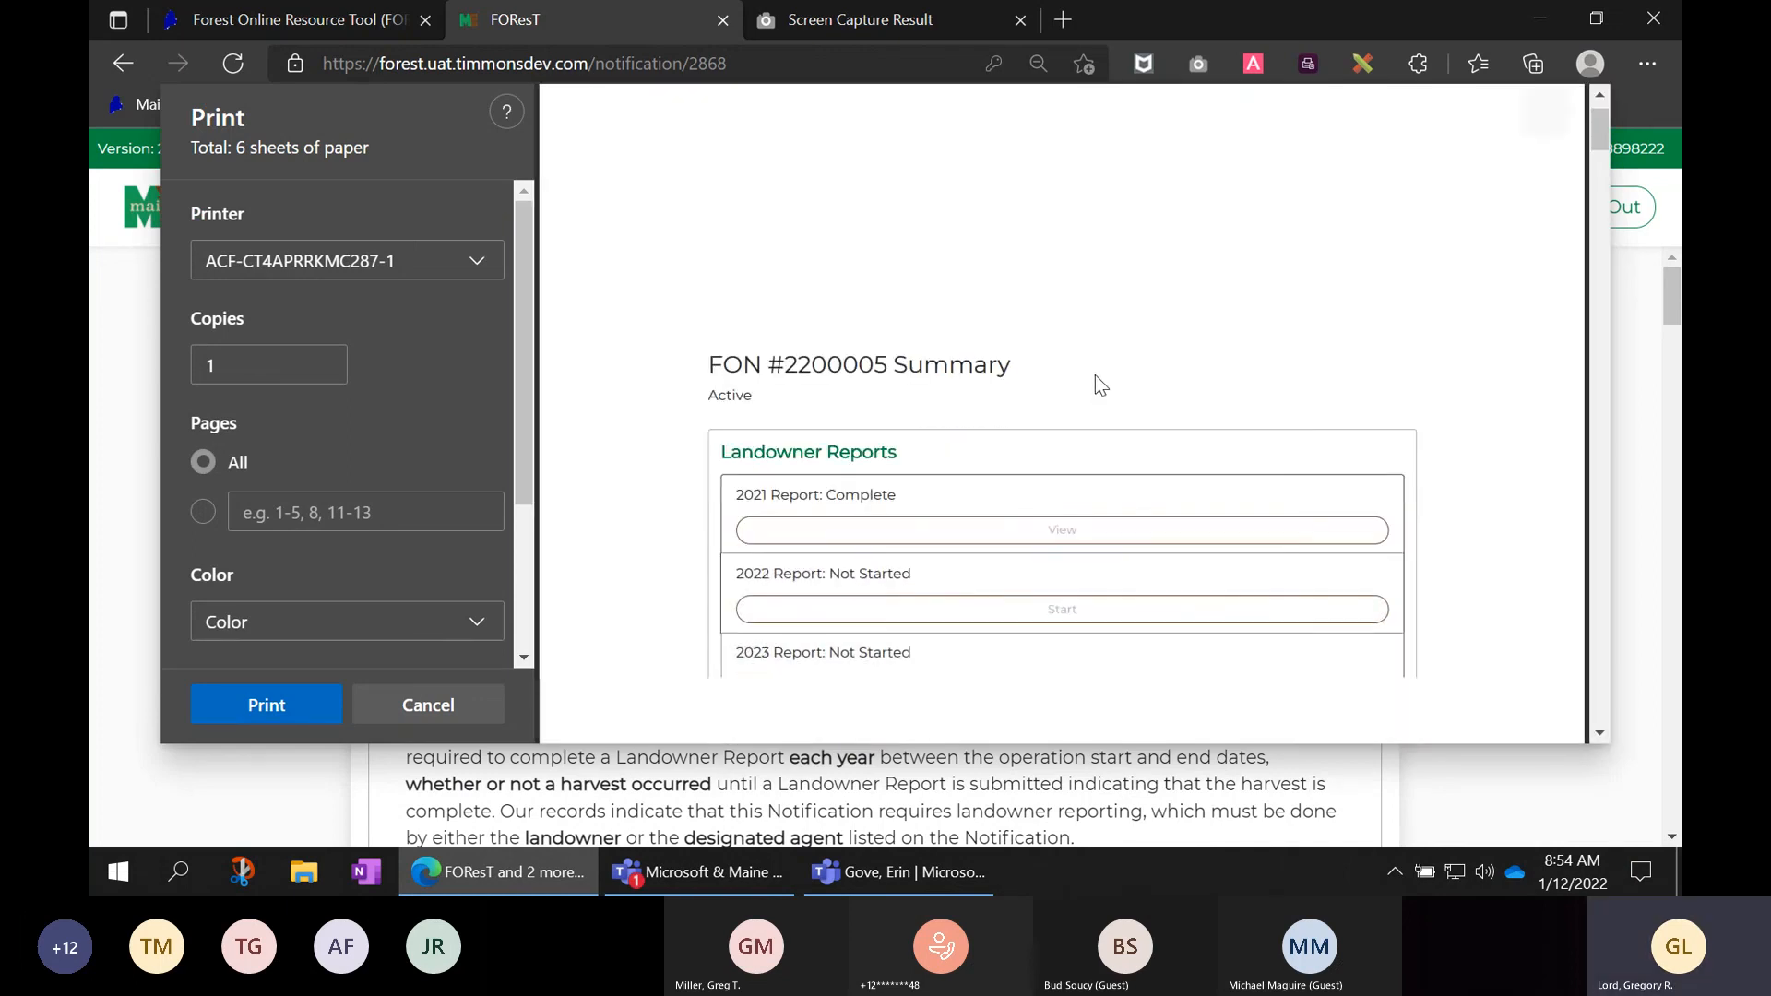
scroll(1094, 374, down, 6)
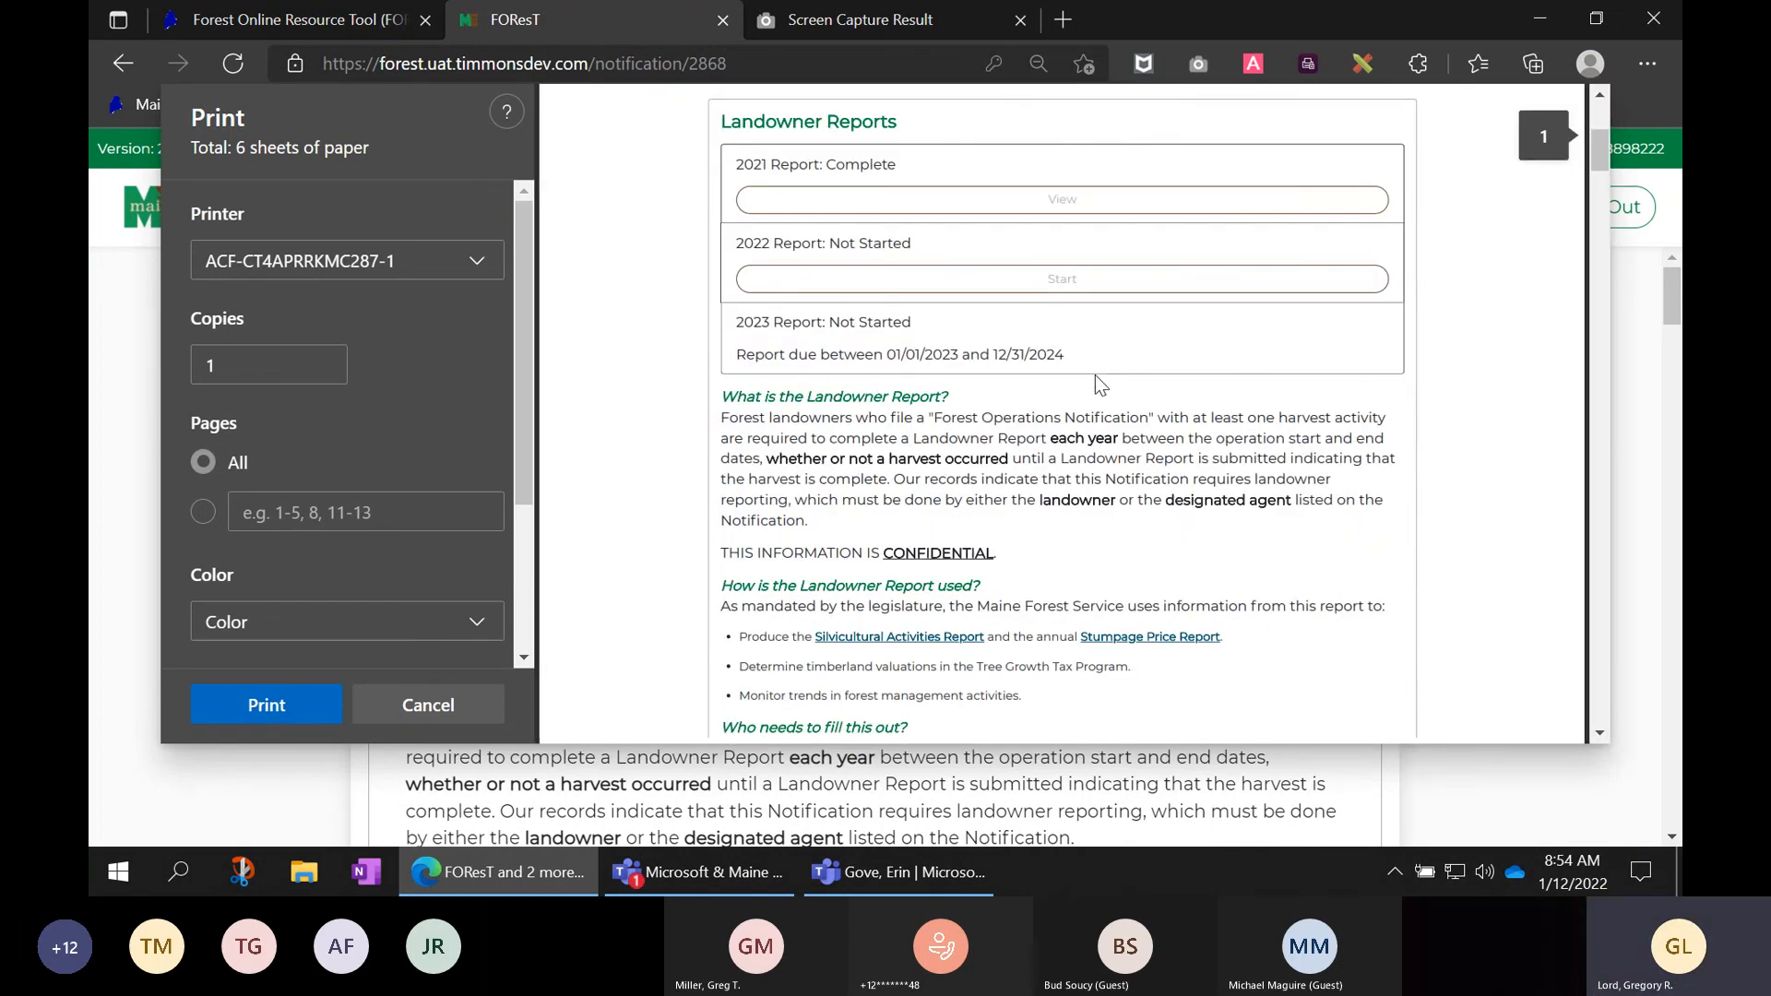
scroll(1094, 375, down, 8)
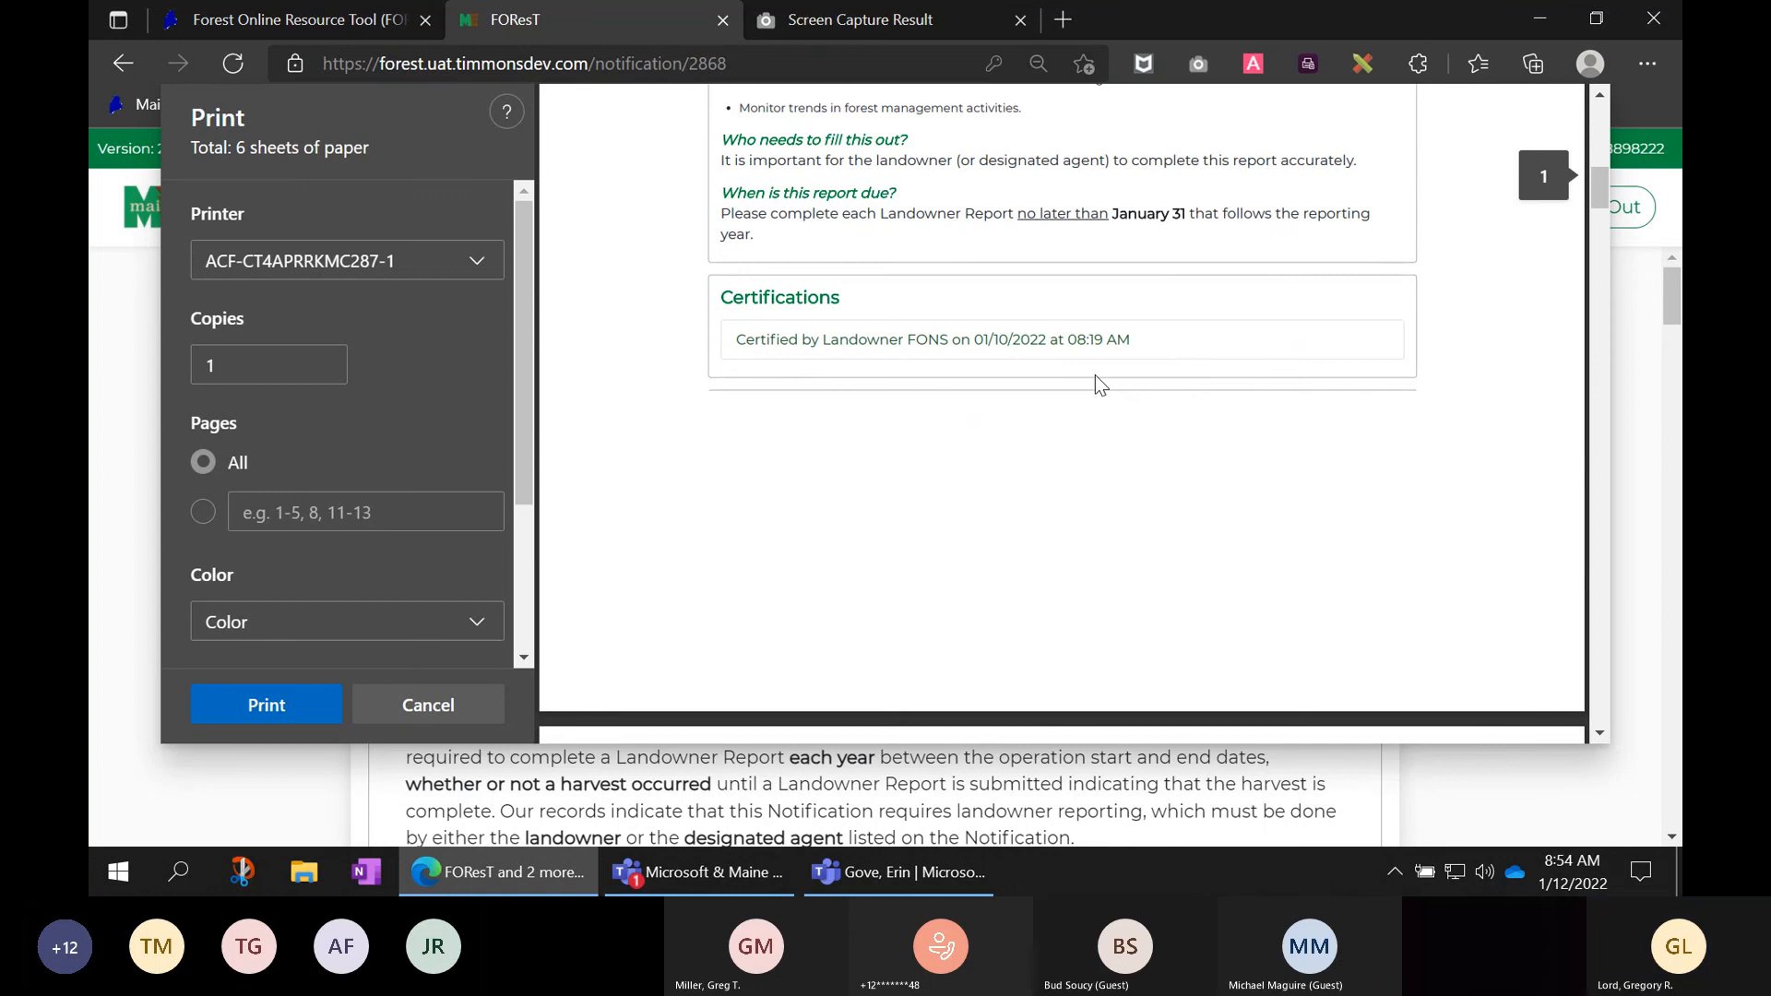
scroll(1094, 374, down, 2)
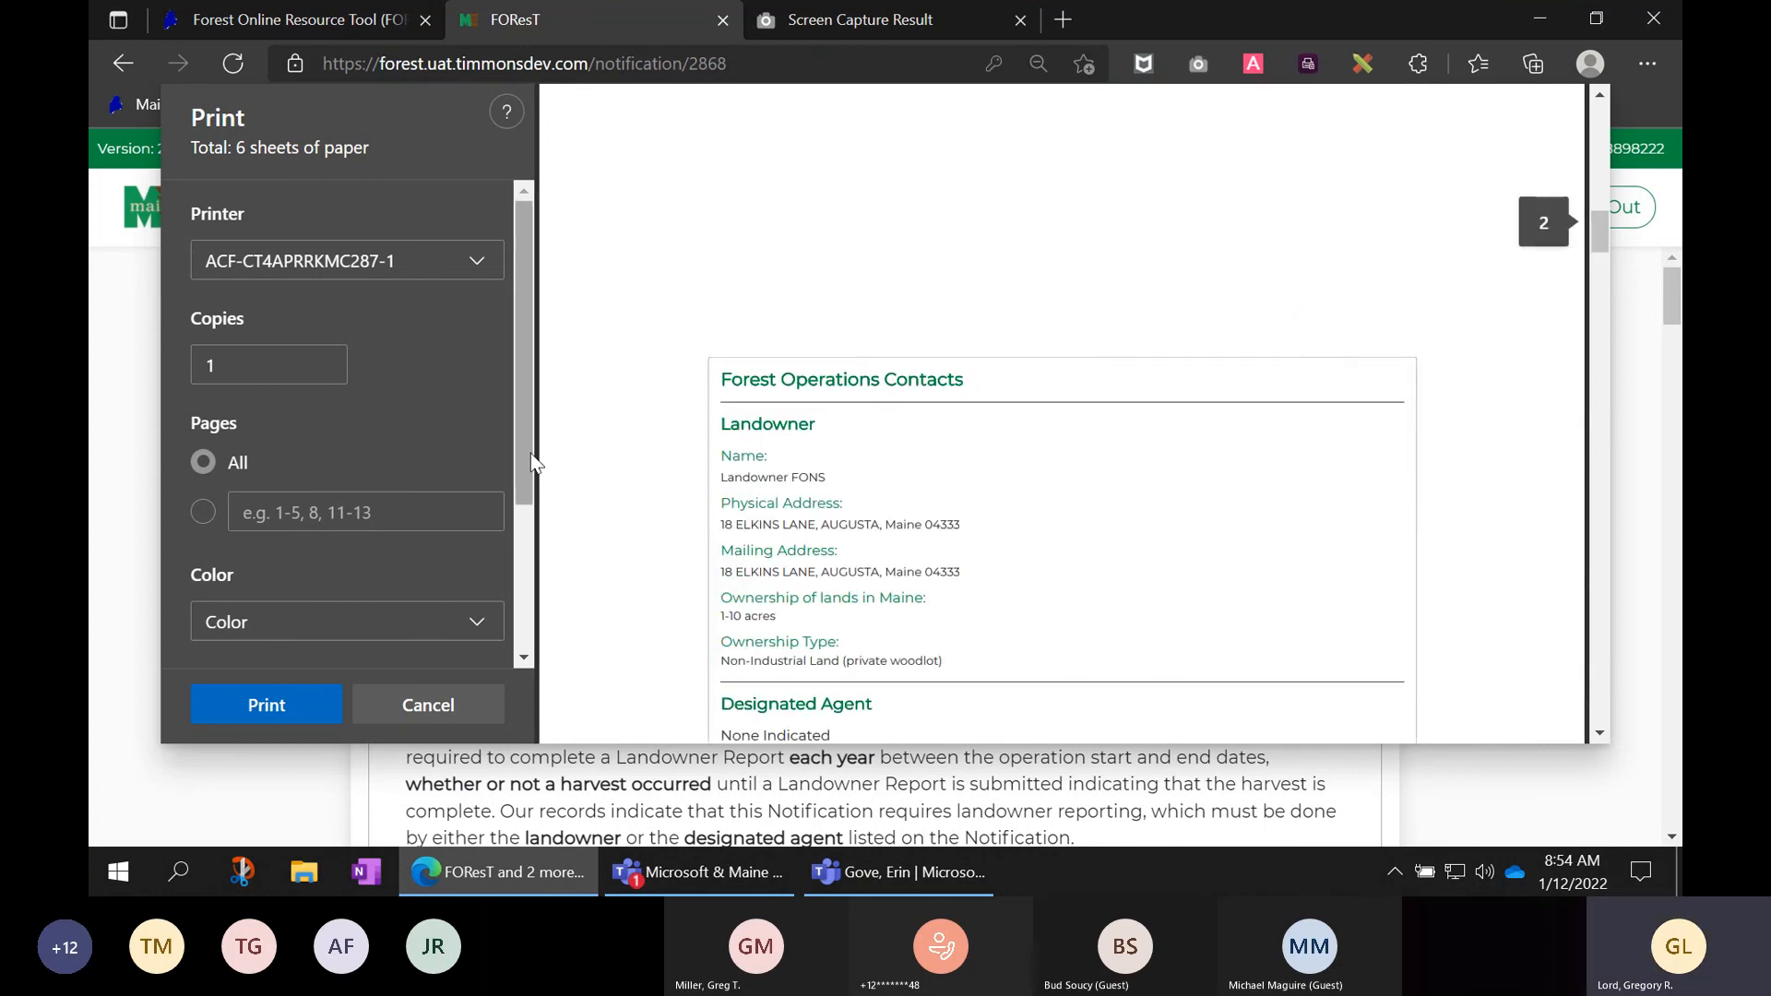
drag(528, 452, 538, 605)
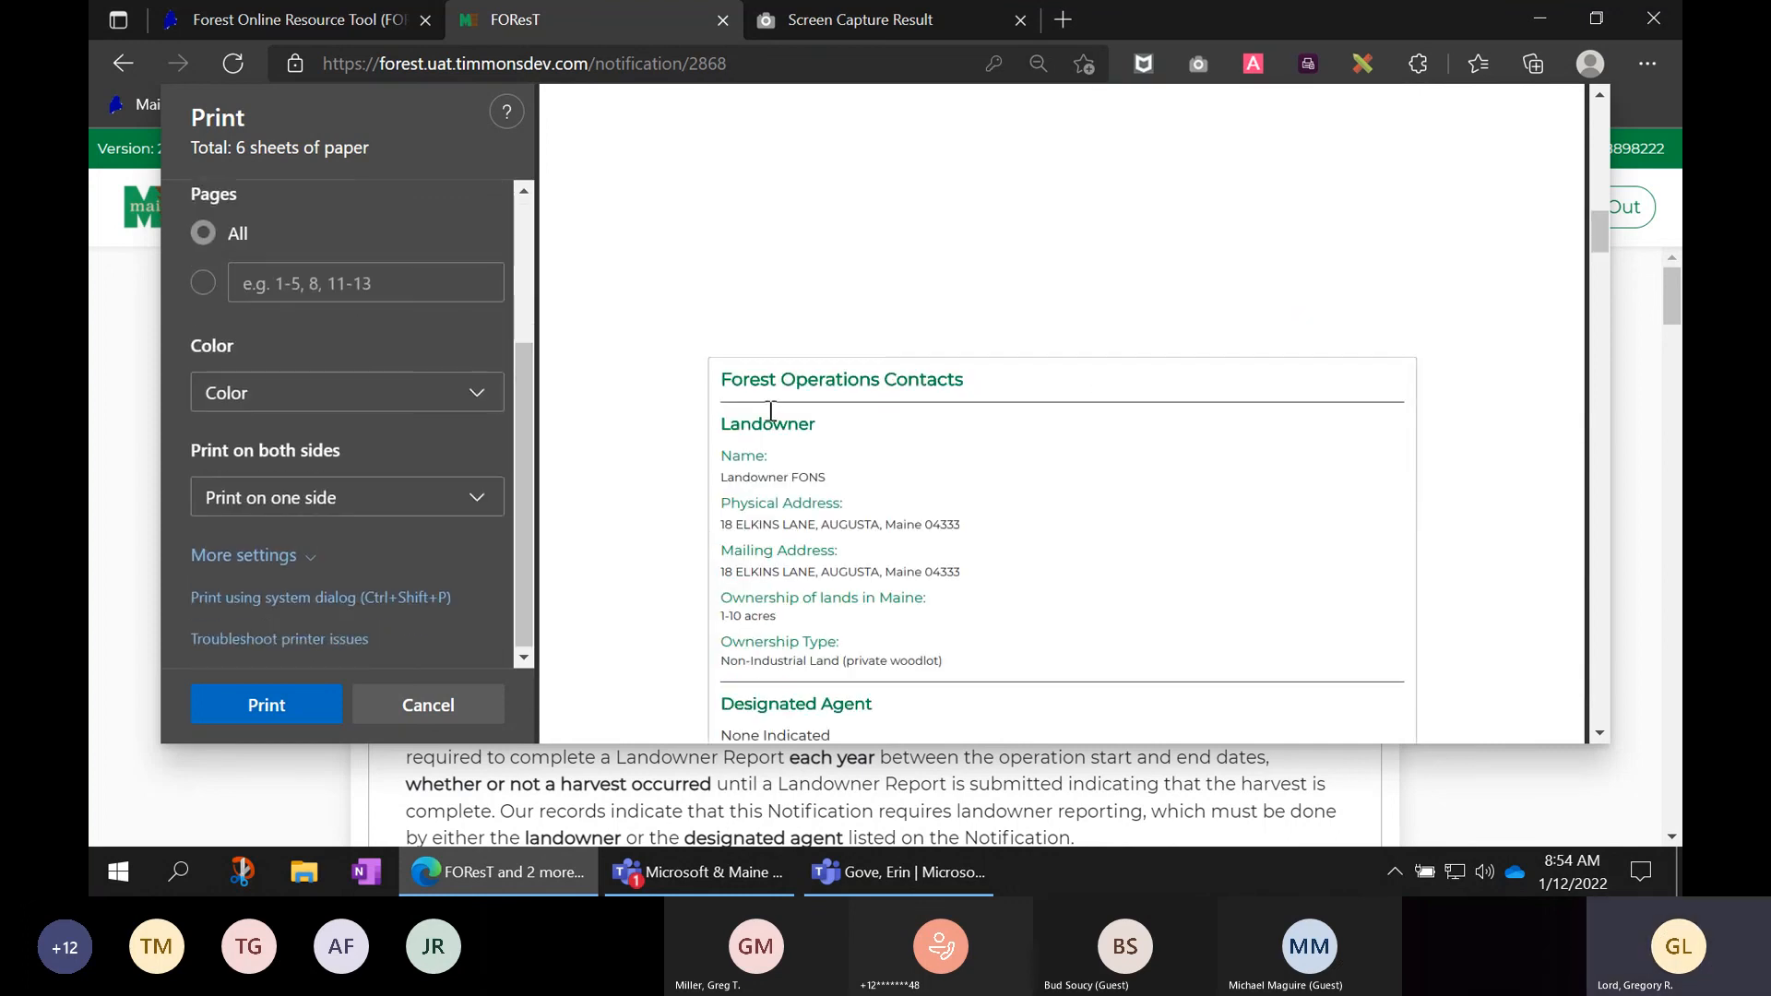
scroll(1097, 373, down, 2)
scroll(1097, 375, down, 2)
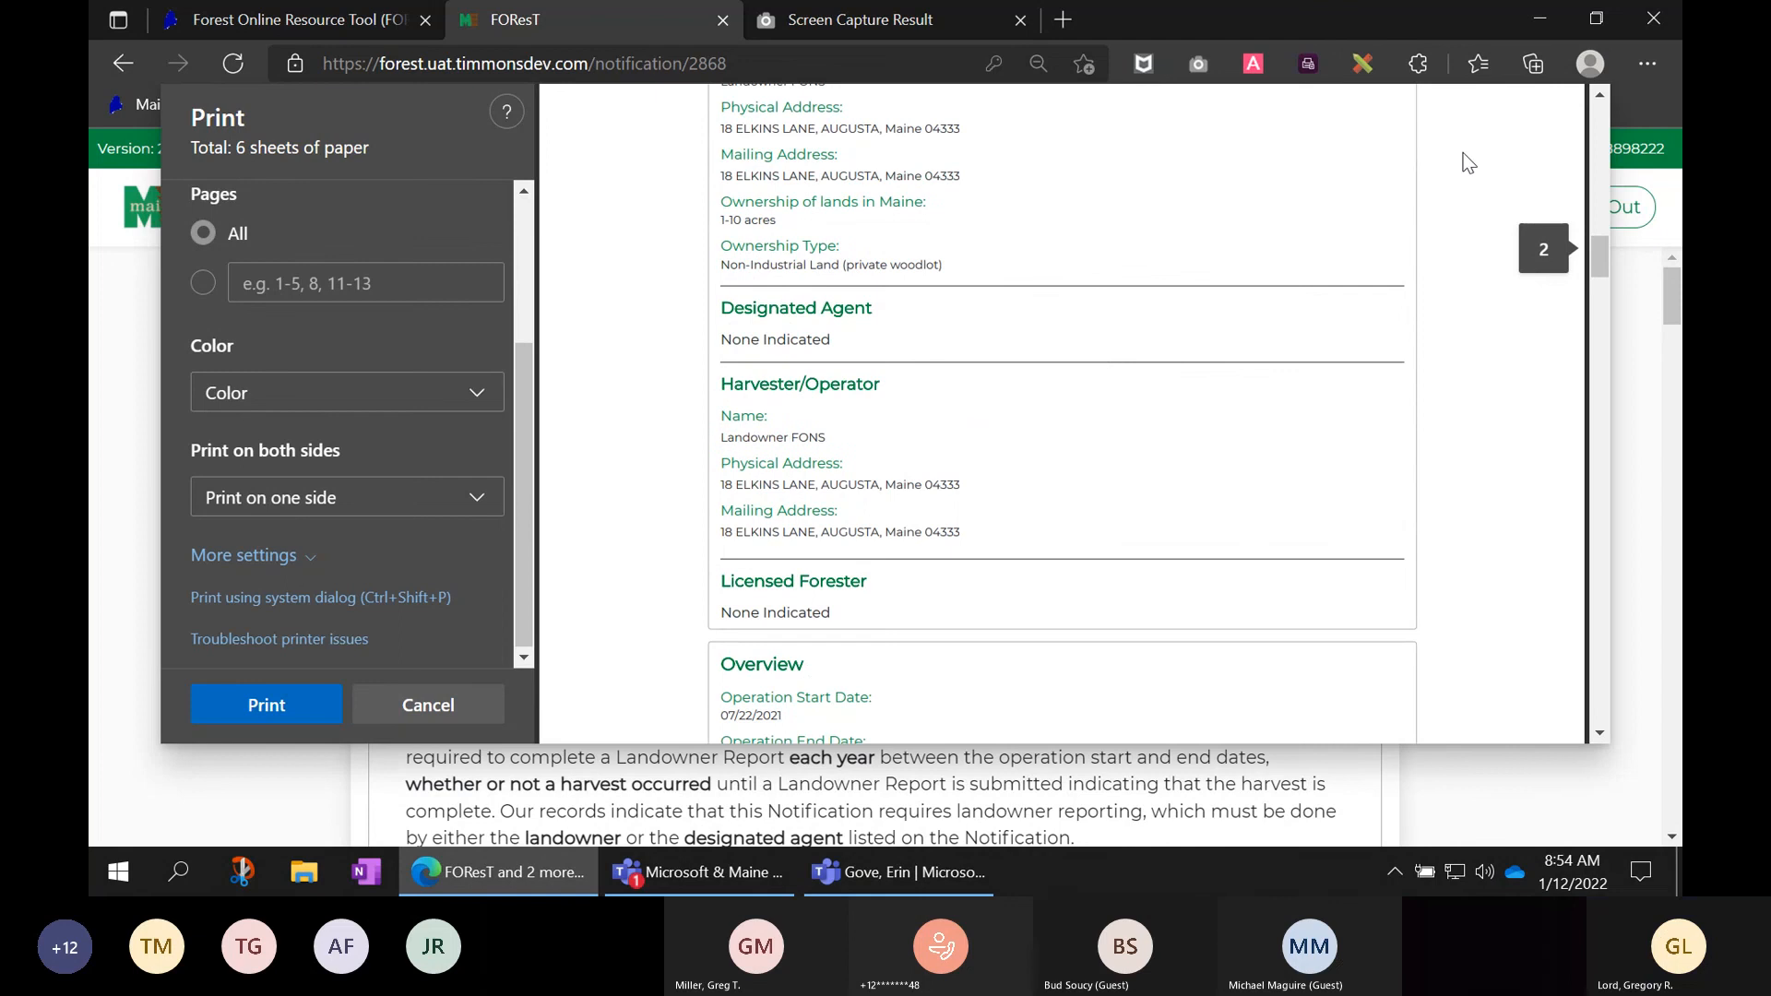
click(442, 706)
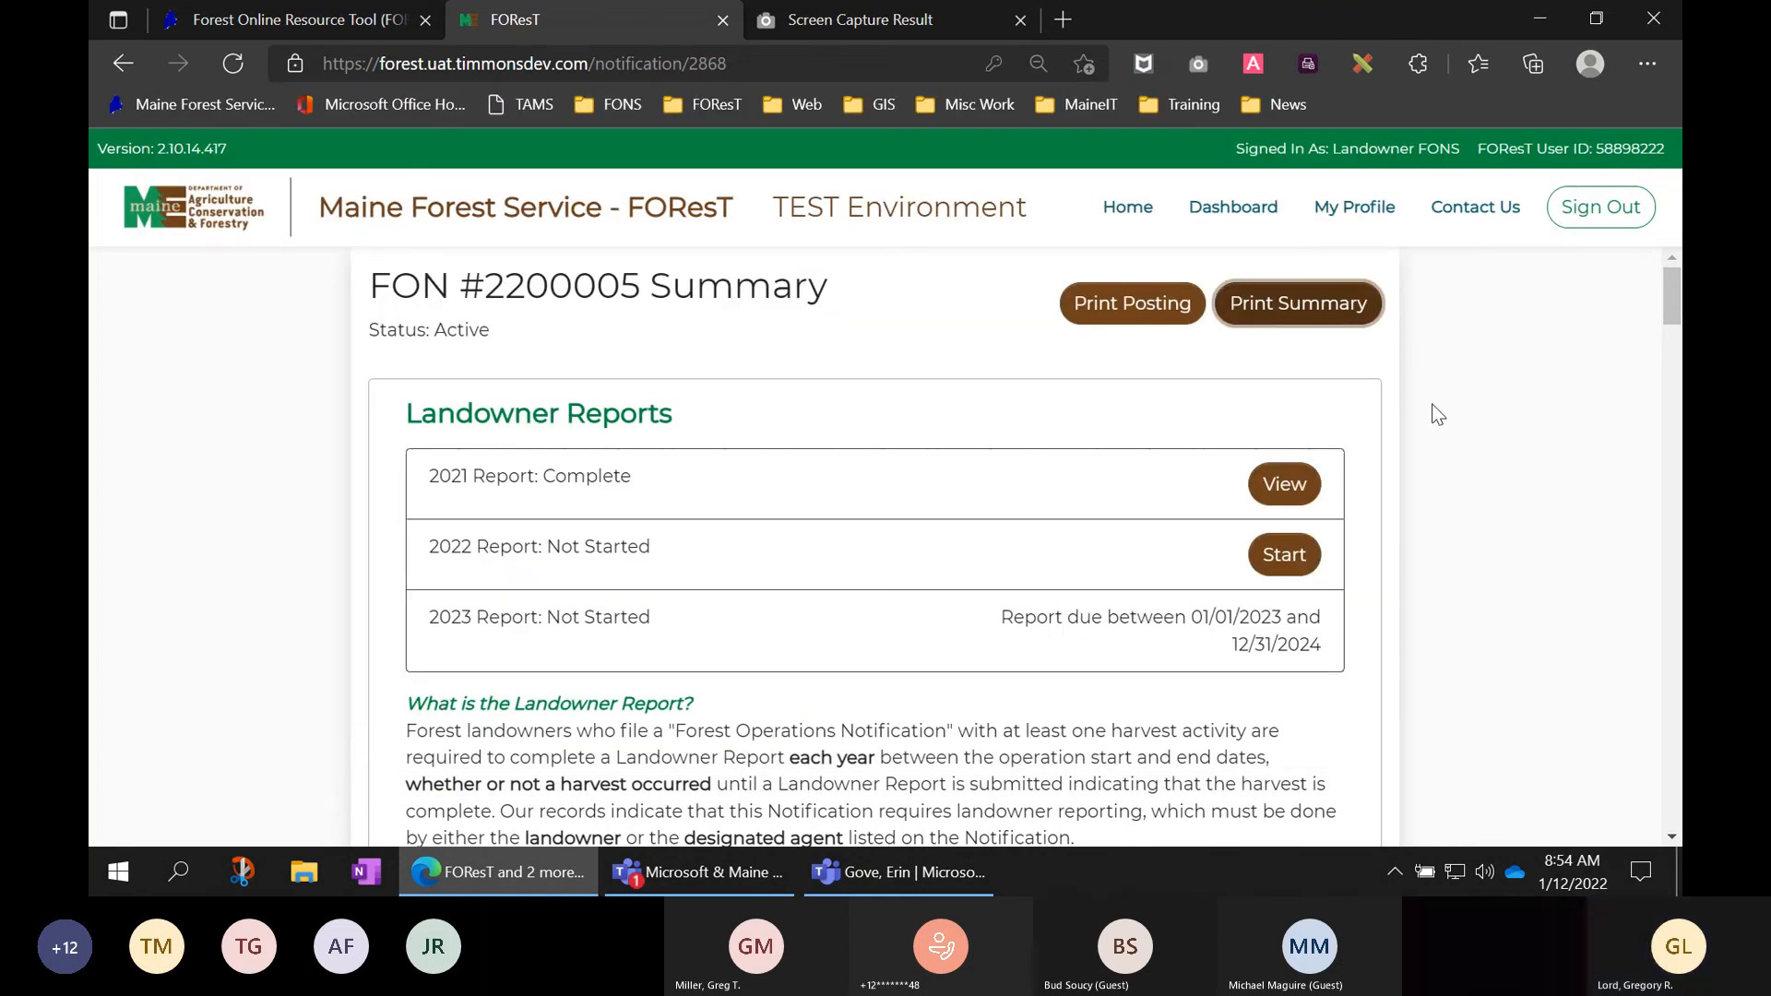
- Scroll past the map, contacts and reminders to the empty Amendments section
scroll(1435, 415, down, 2)
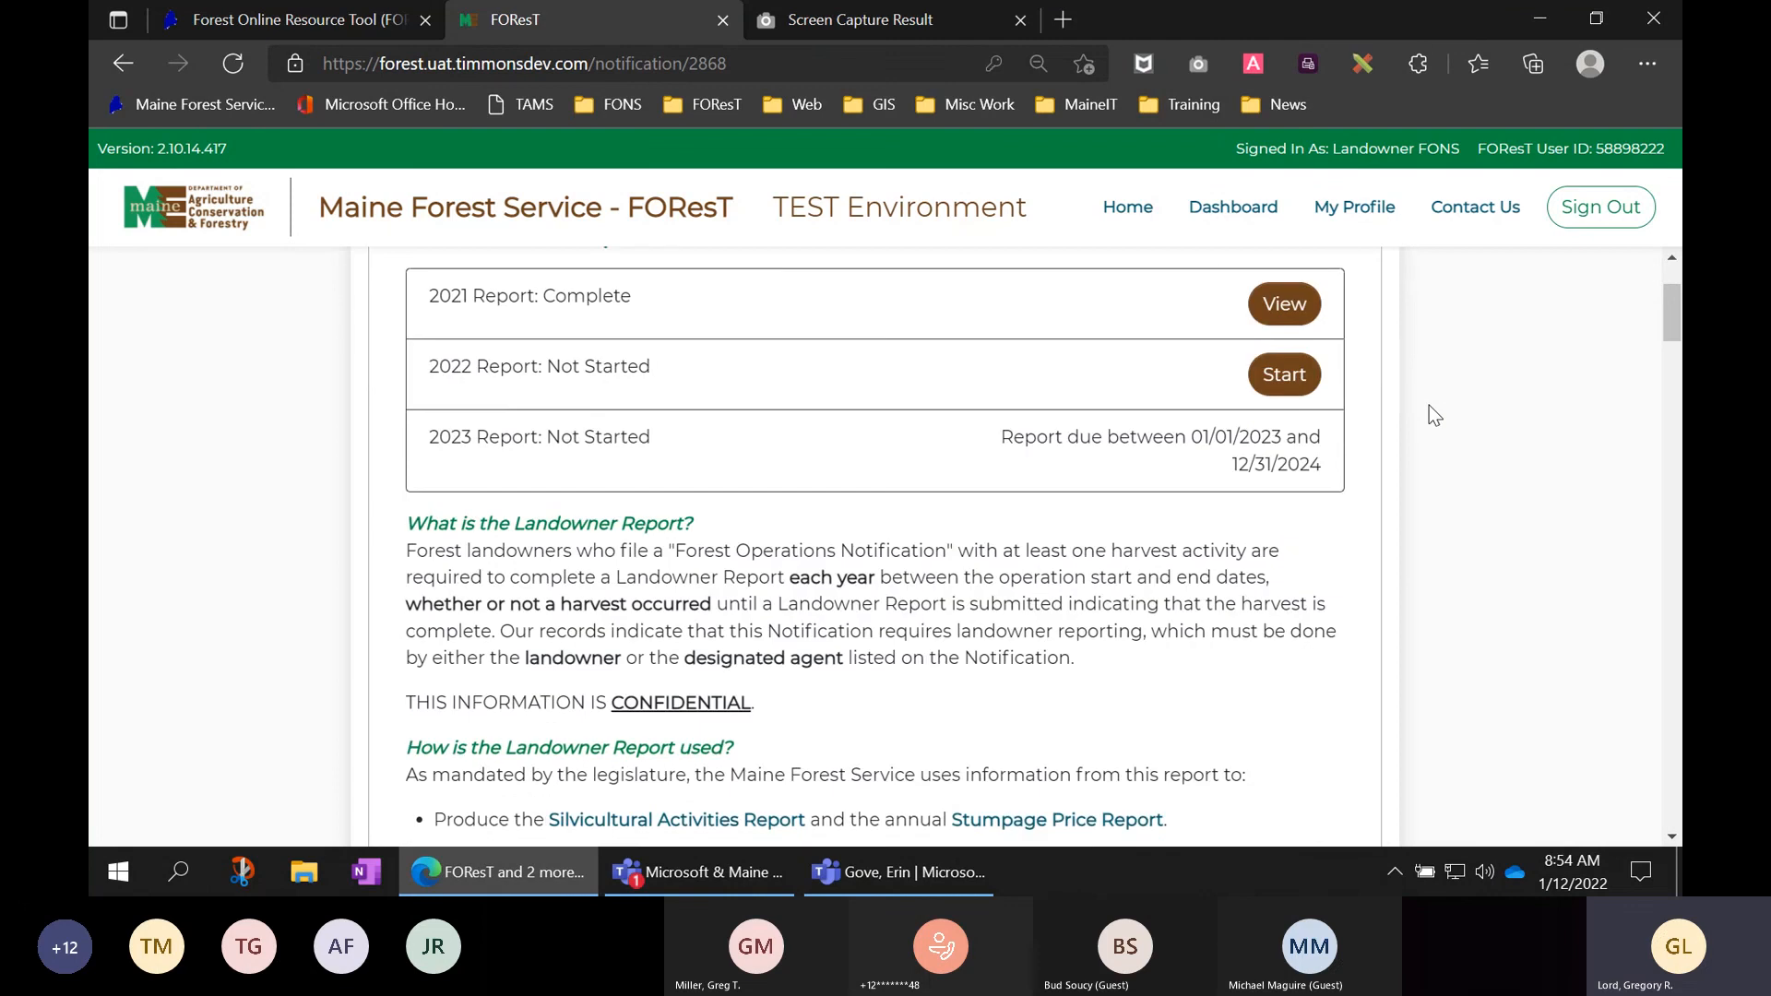
scroll(1429, 407, down, 2)
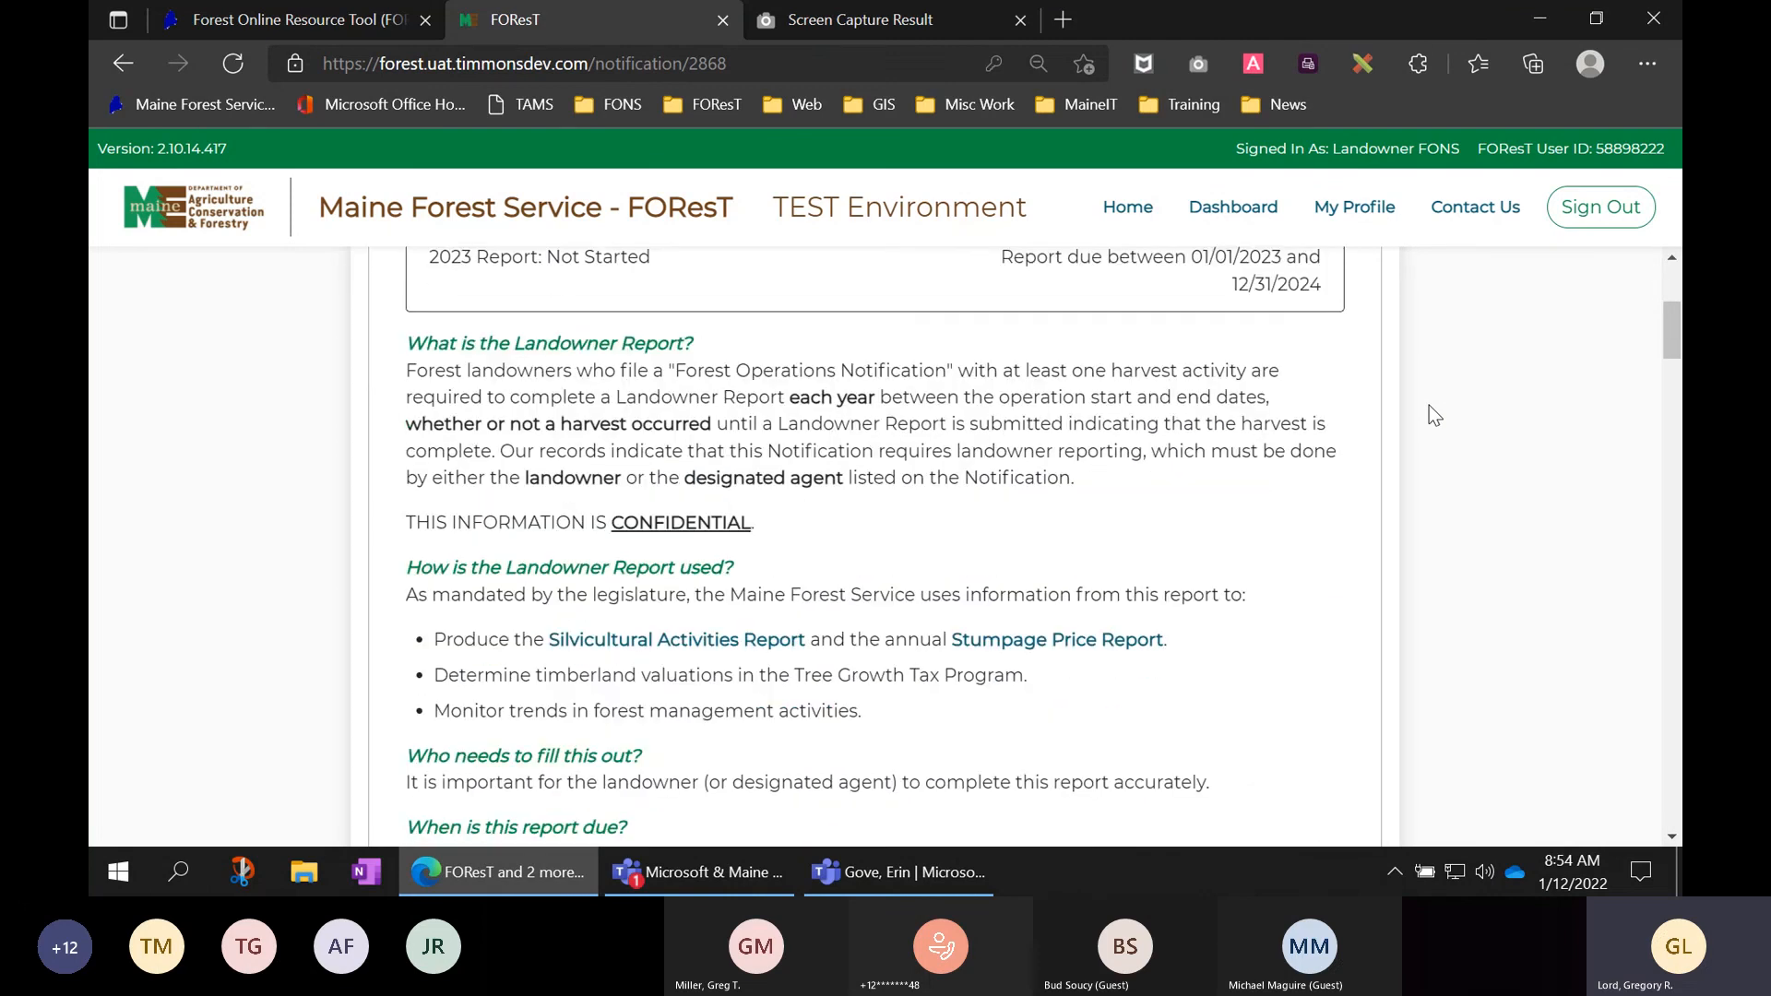
scroll(1433, 415, down, 7)
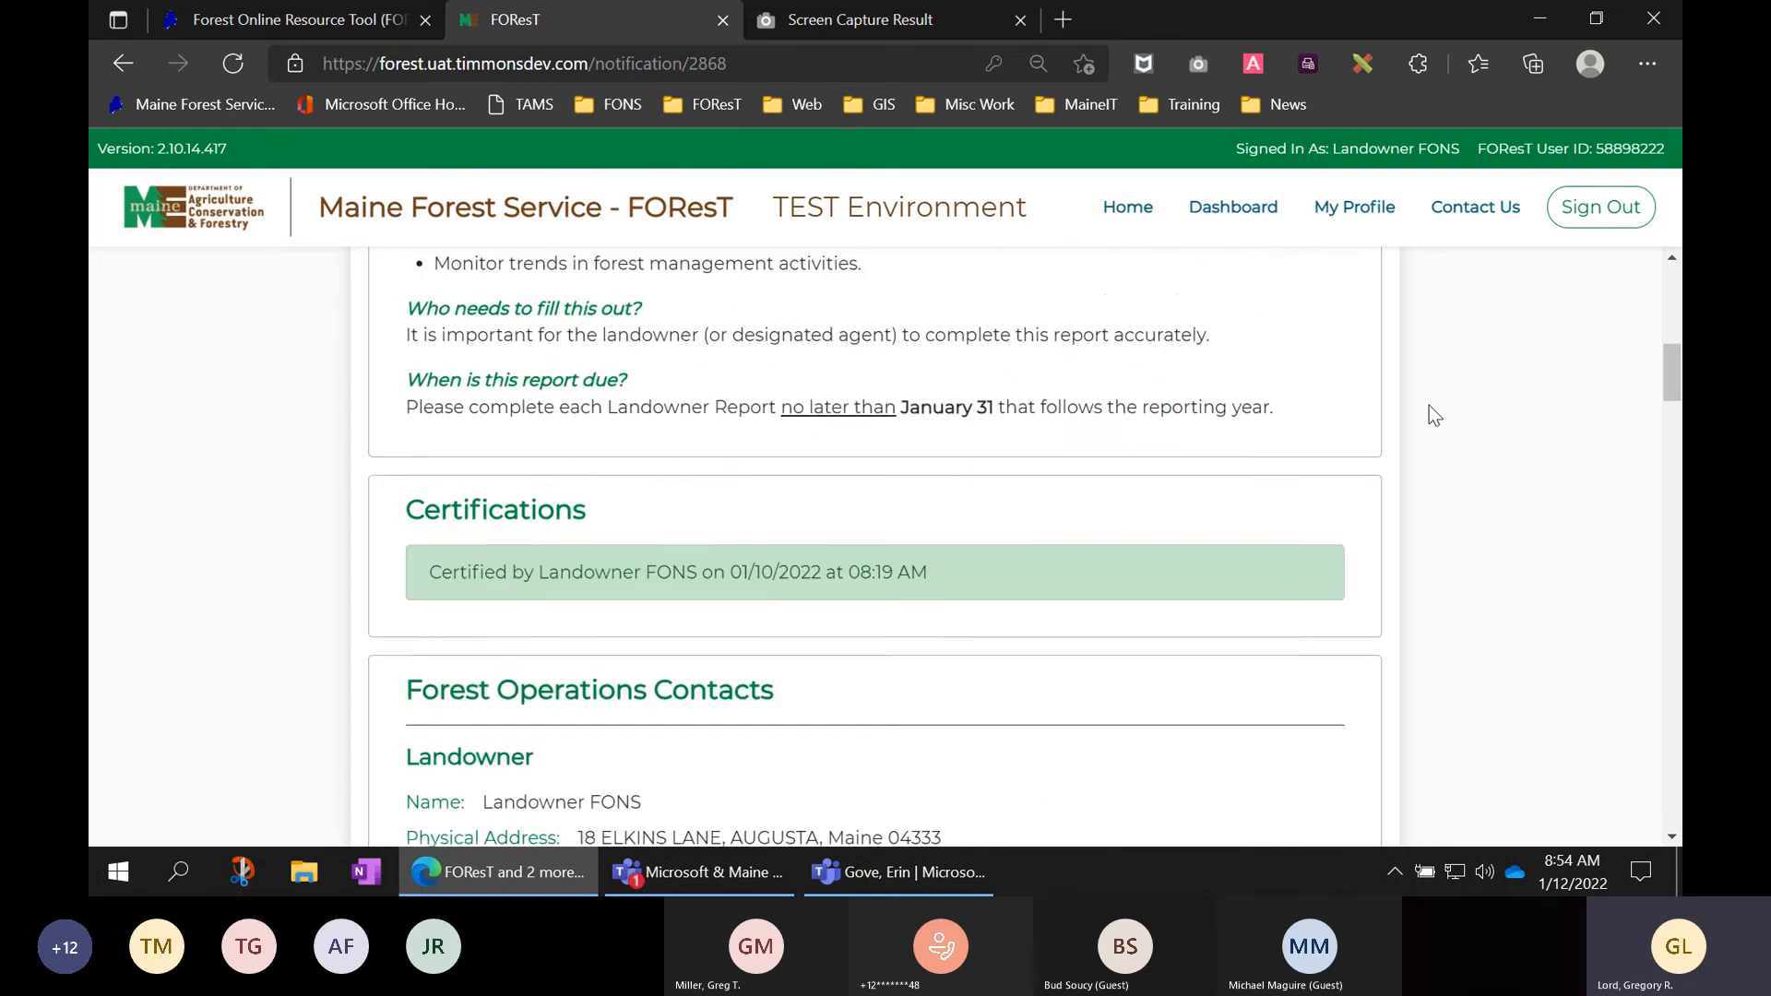
scroll(1435, 415, down, 9)
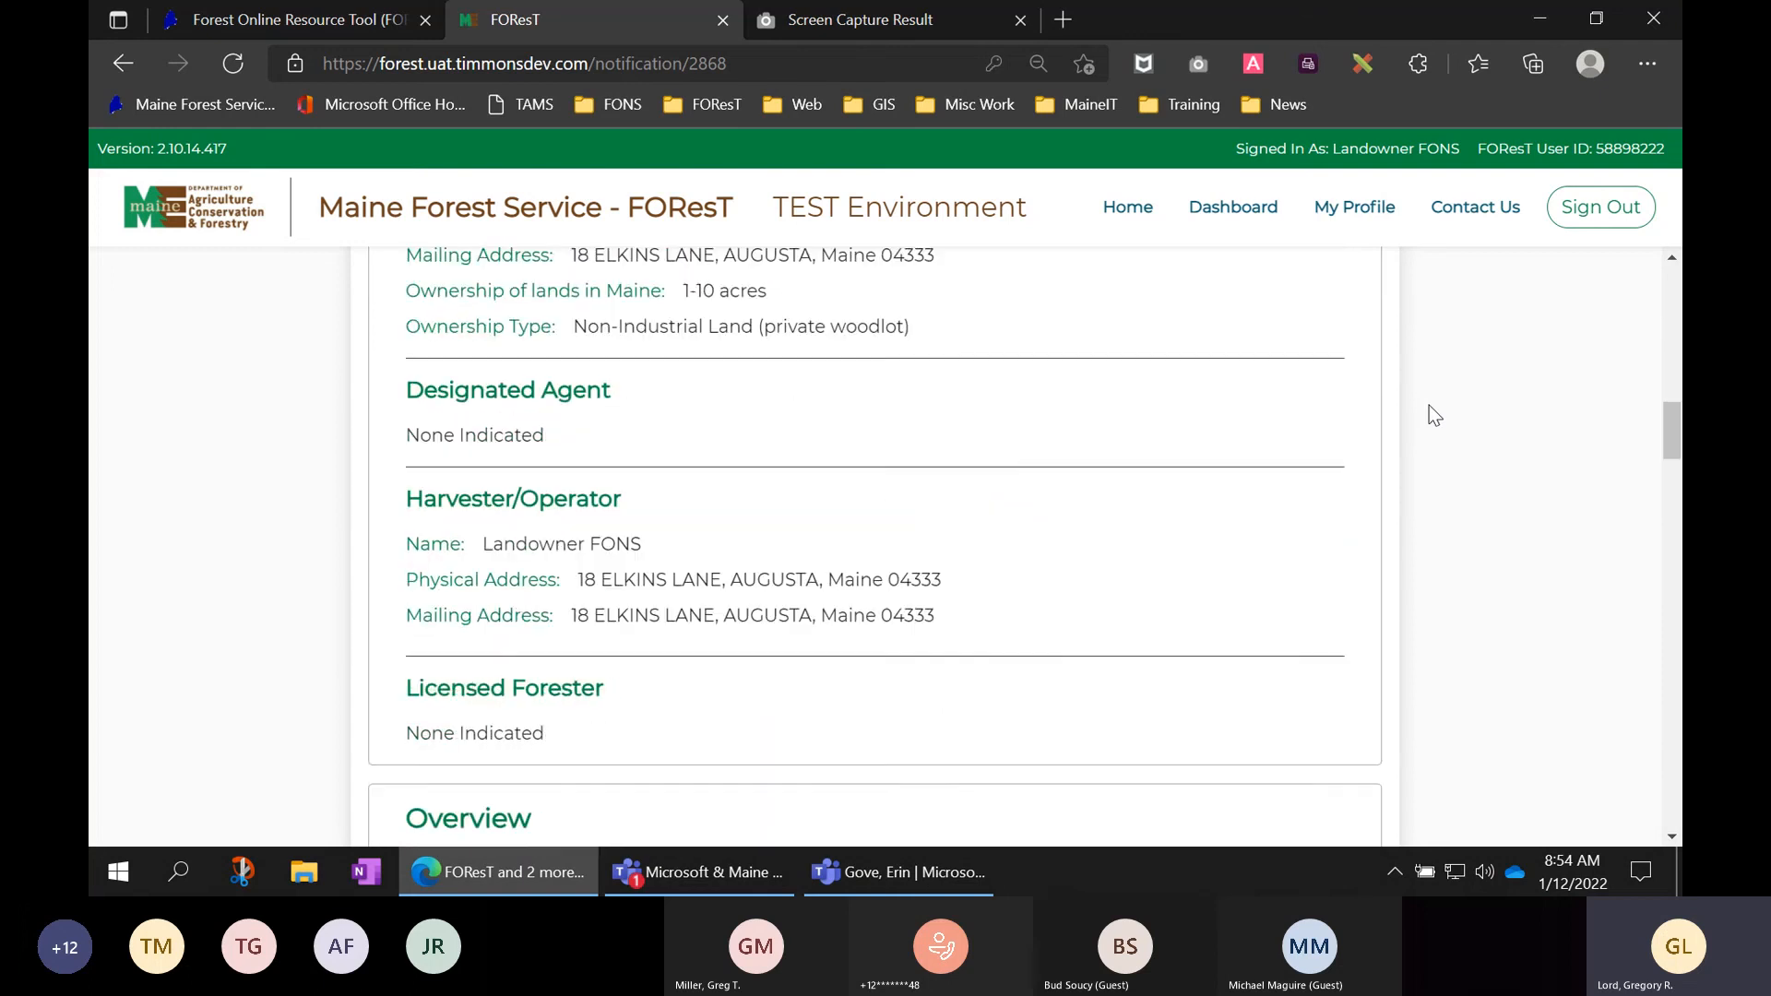
scroll(1430, 407, down, 7)
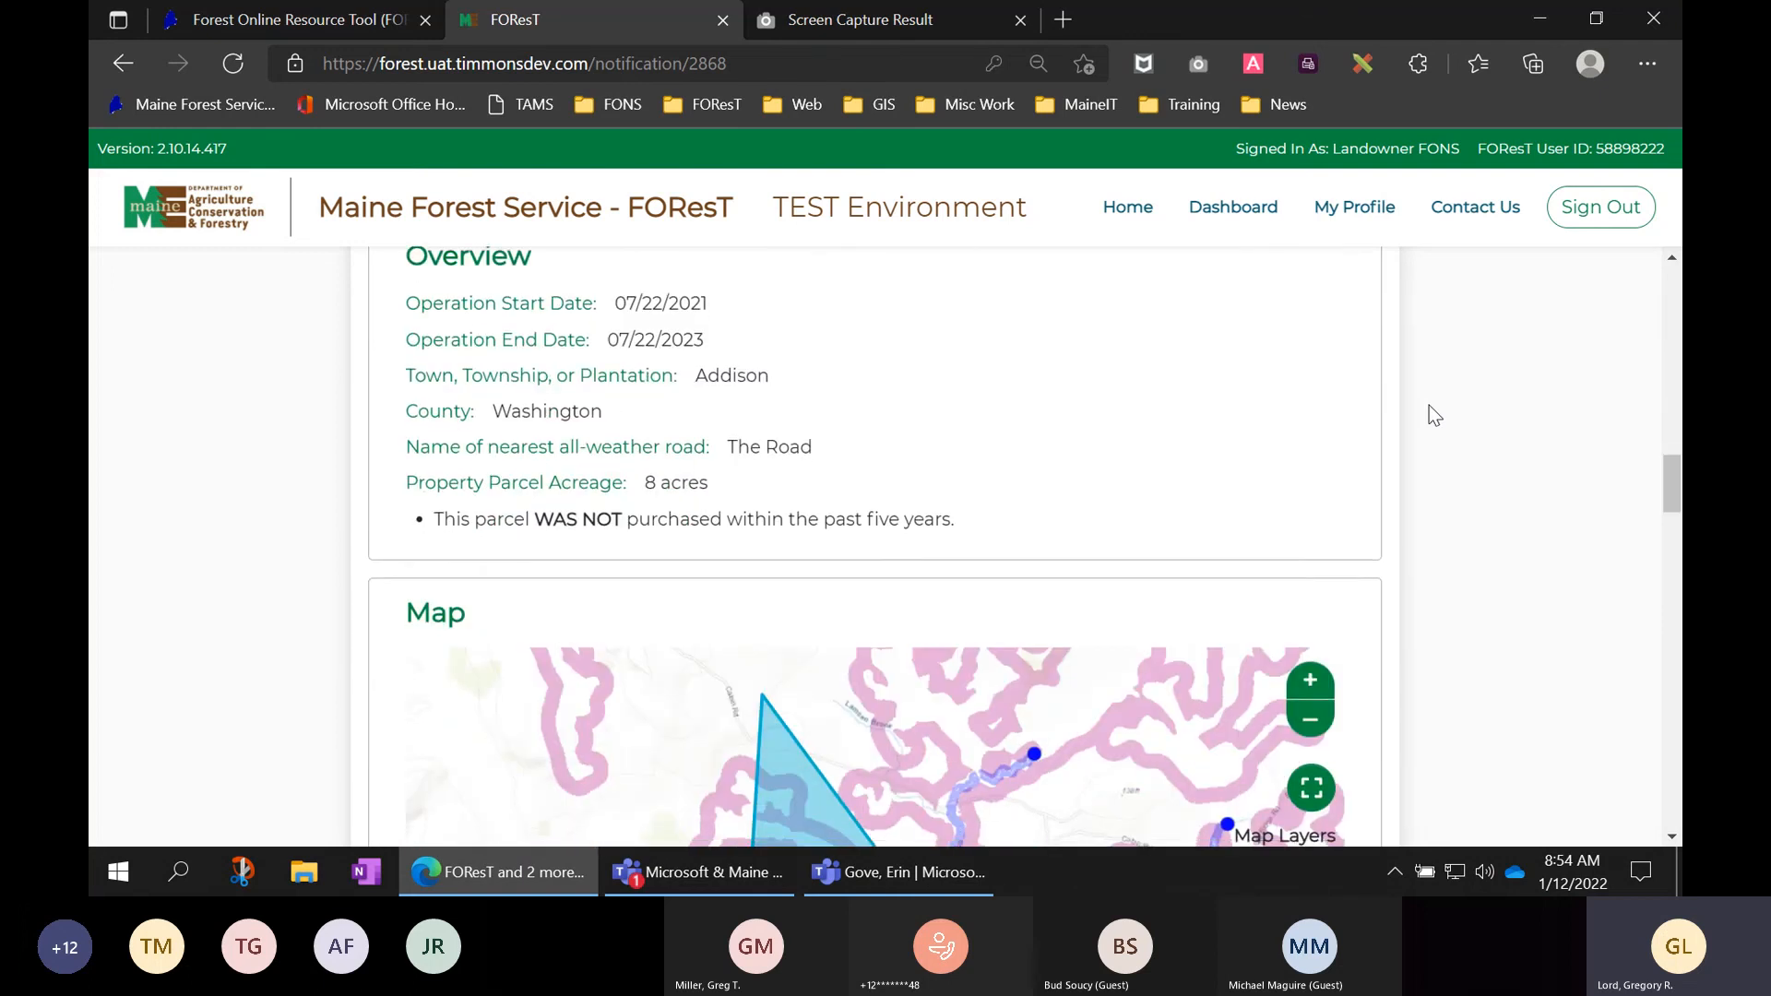
scroll(1430, 406, down, 11)
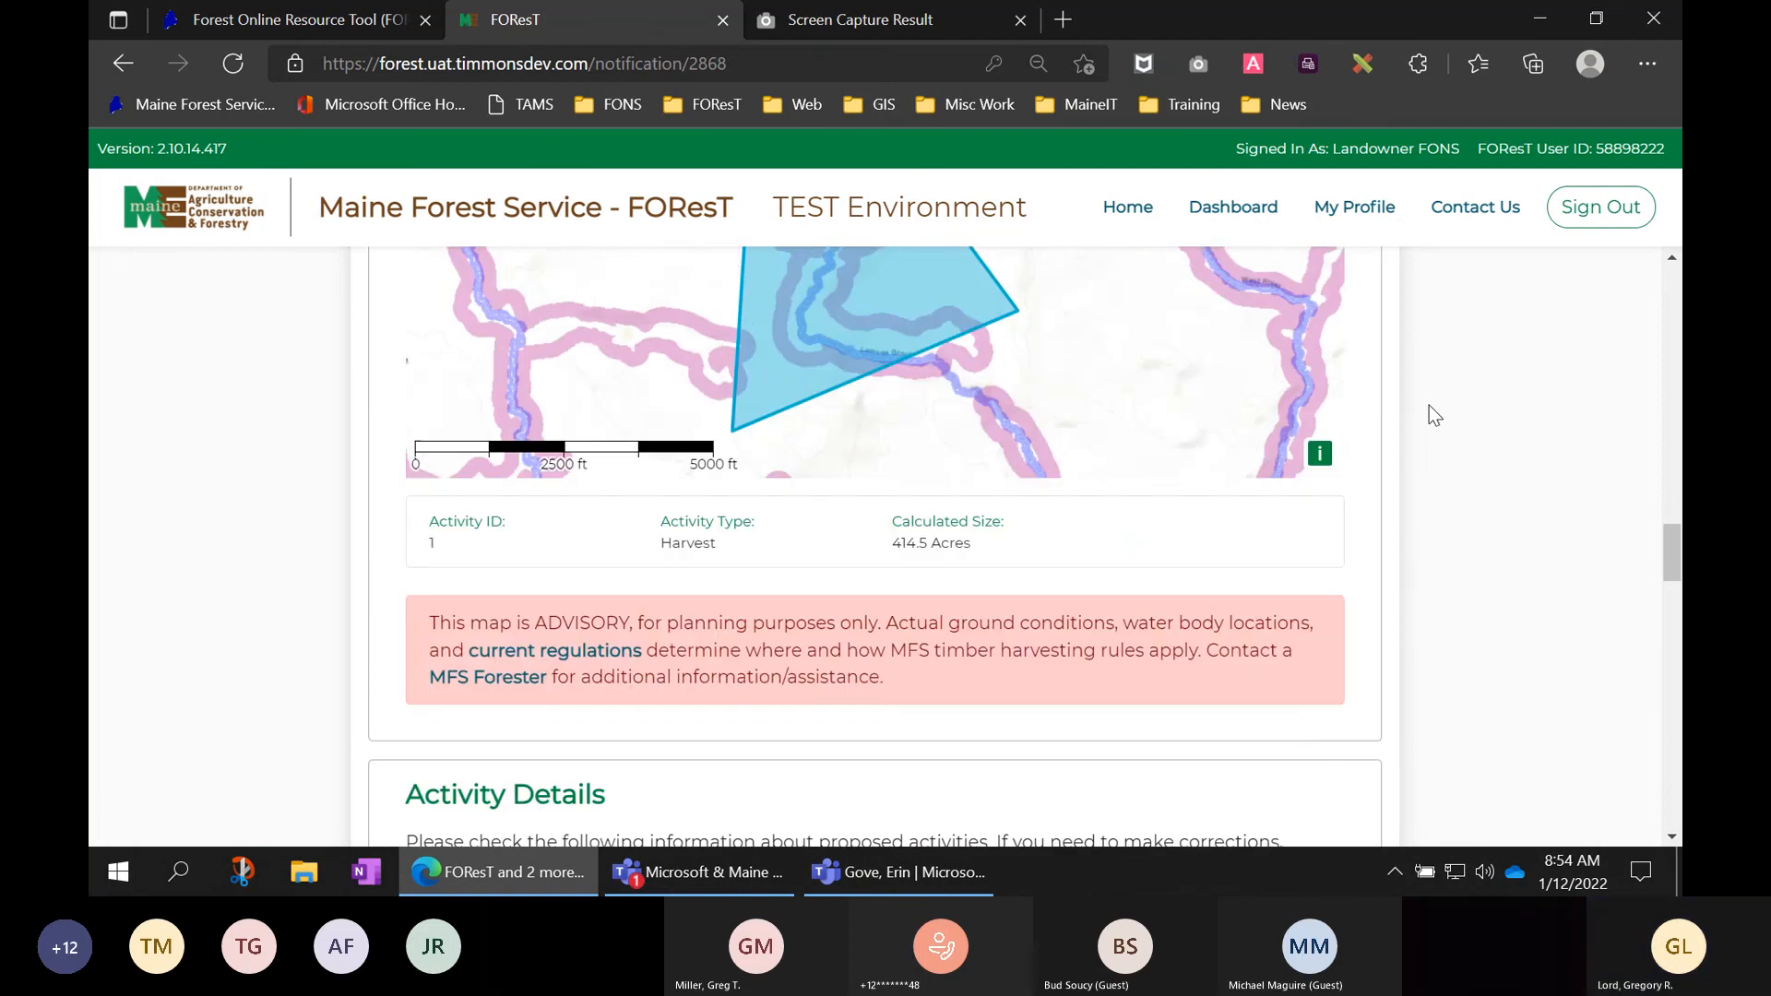
scroll(1430, 406, down, 8)
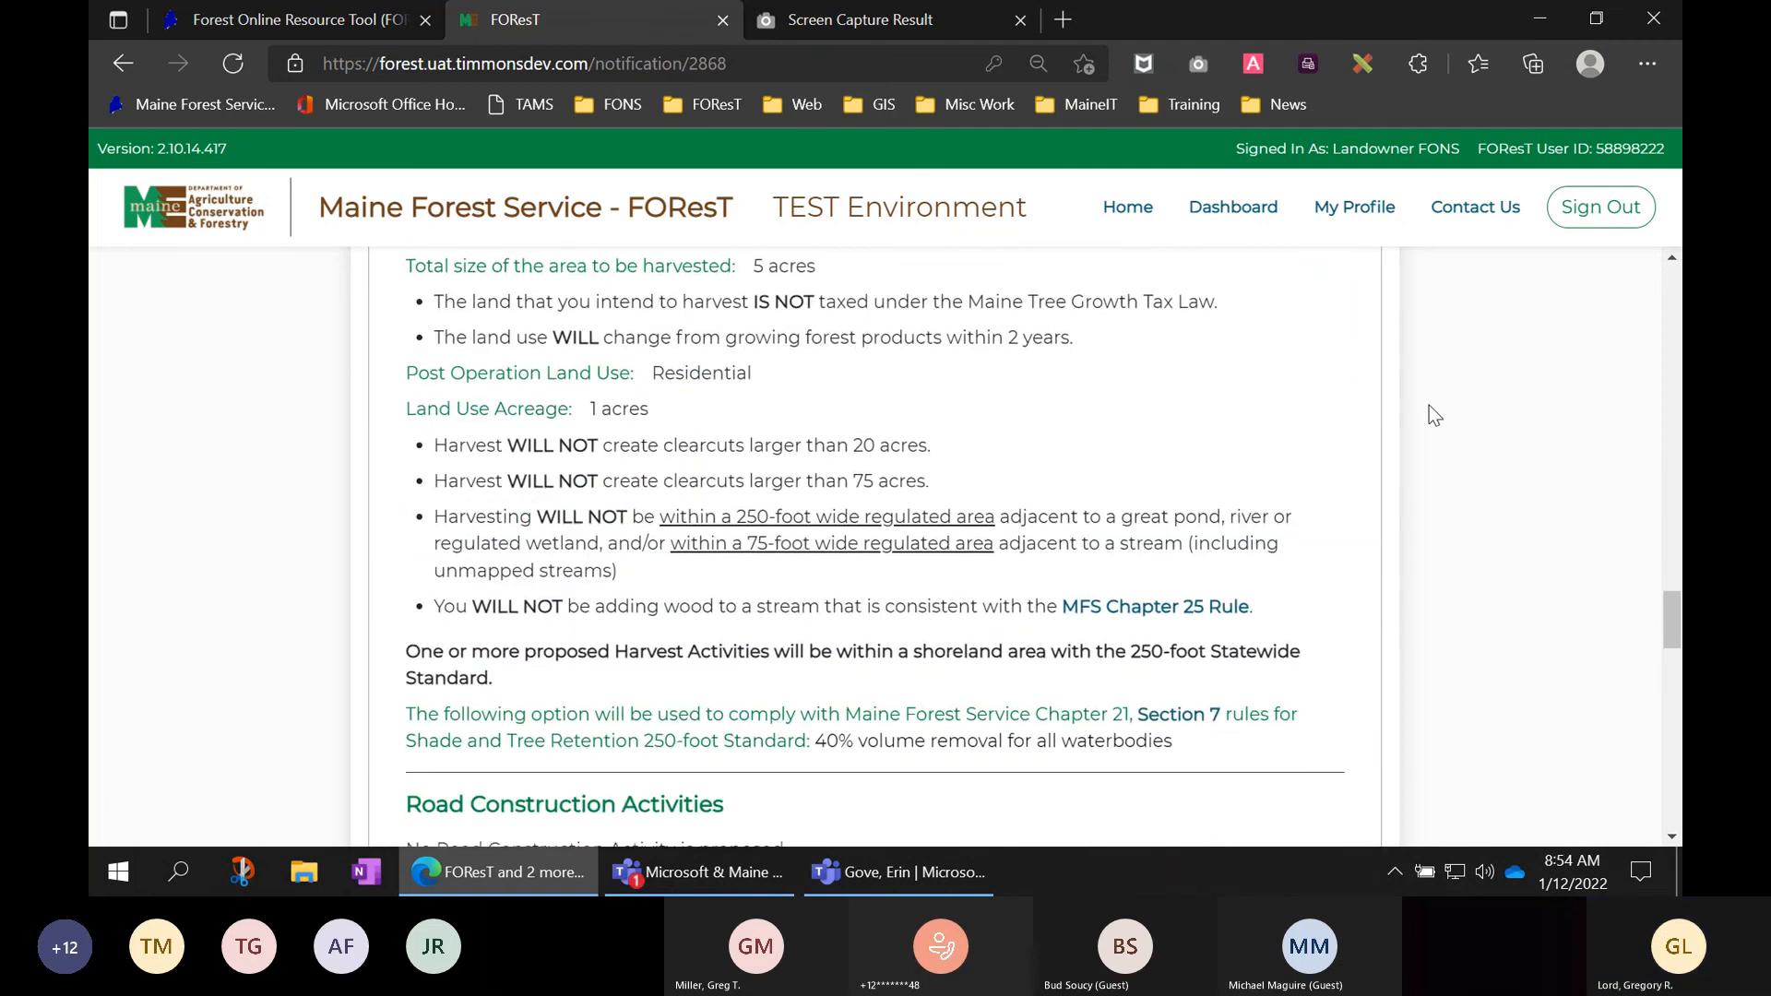
scroll(1429, 407, down, 8)
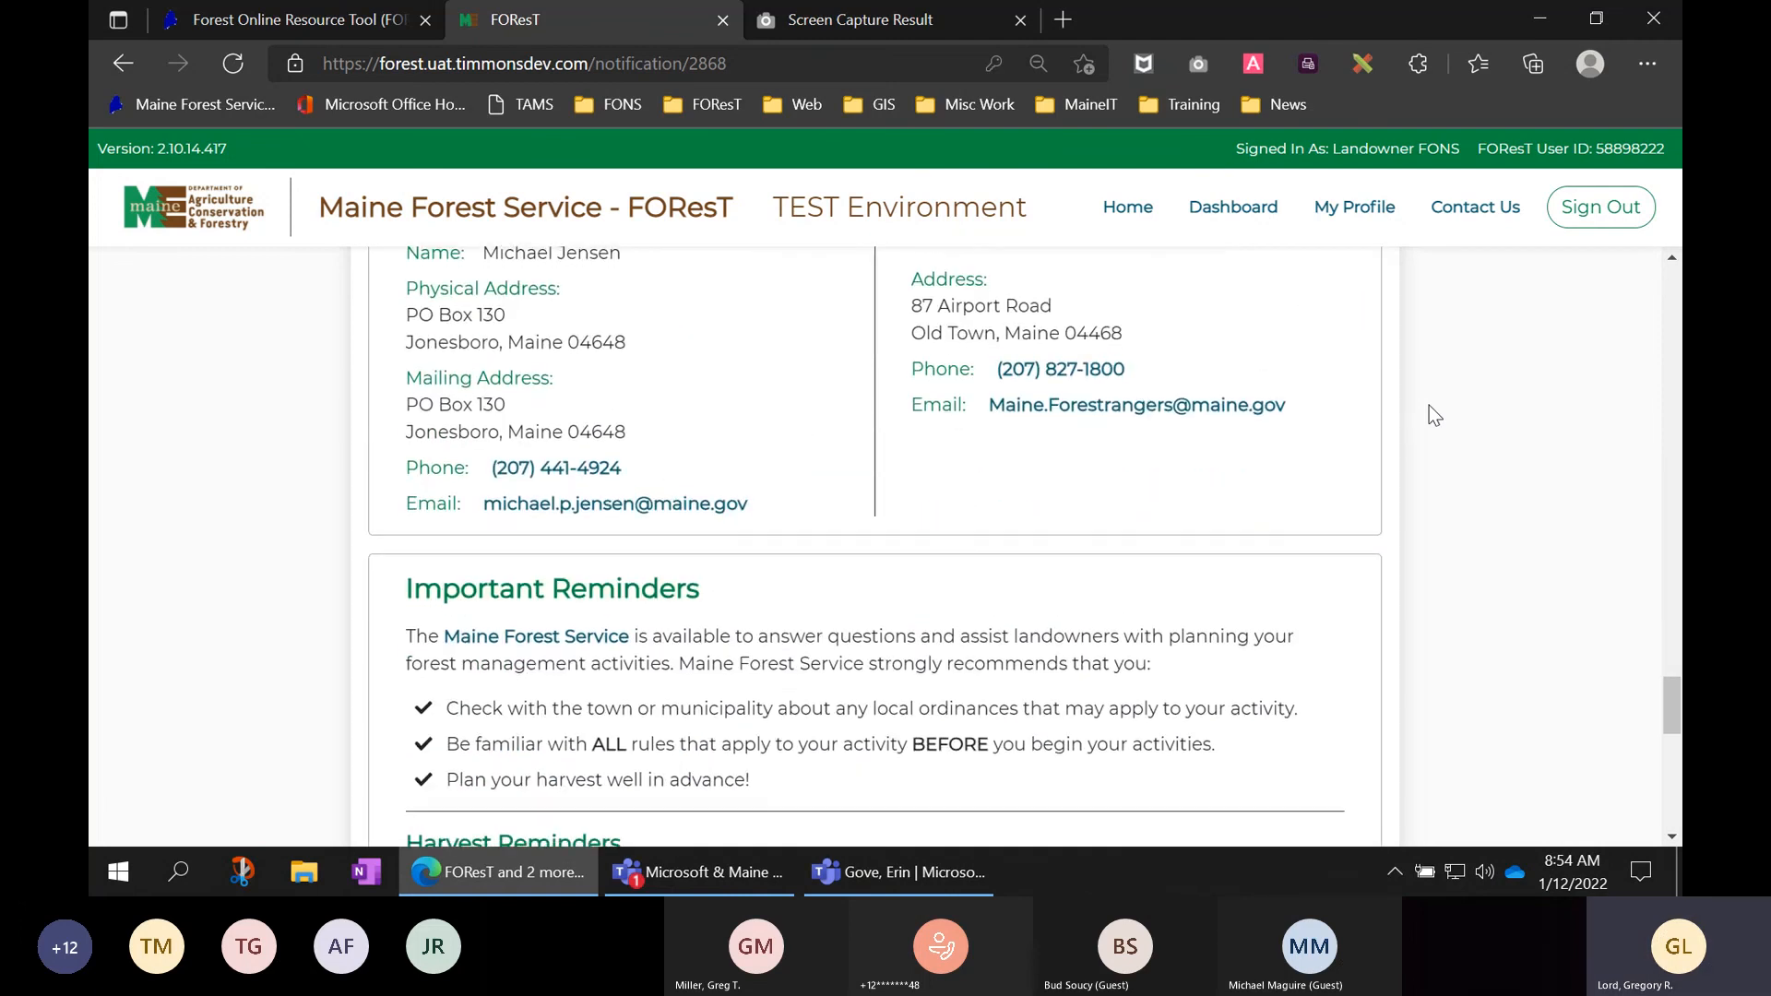
scroll(1434, 415, down, 3)
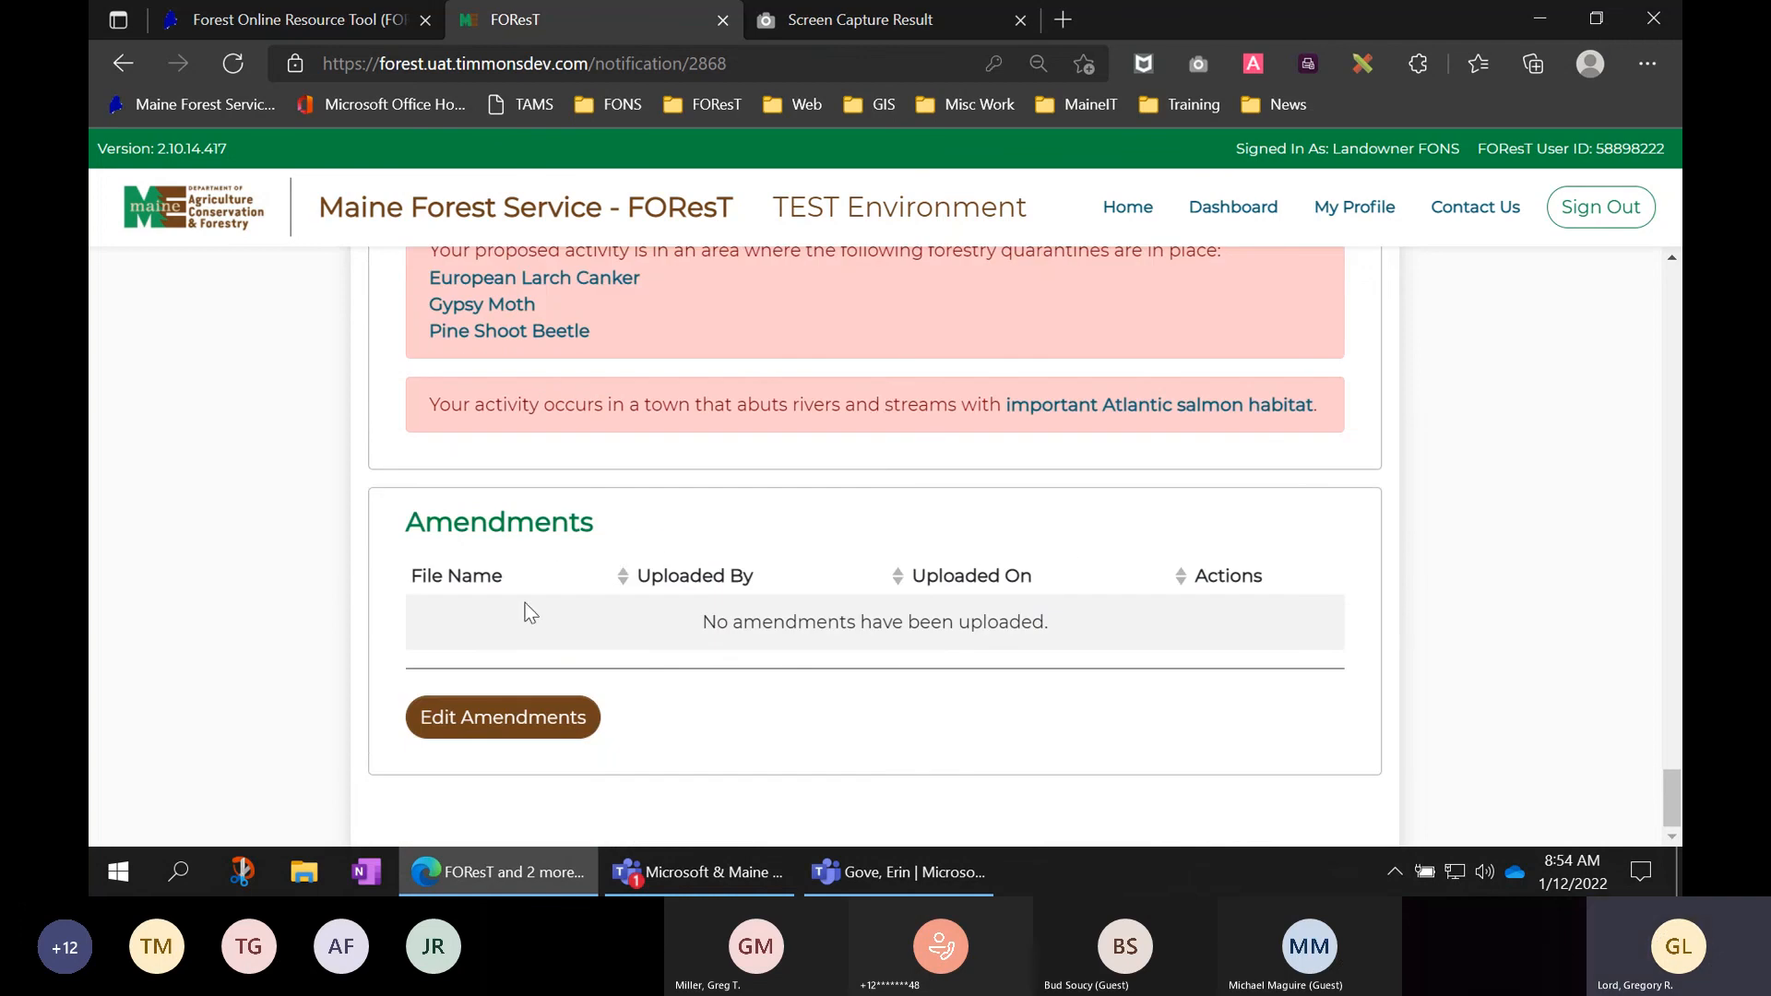
- Stage activity_list_not_expanded to bottom of screen_iphone_Xs.JPEG in the Amendments editor
drag(407, 524, 636, 526)
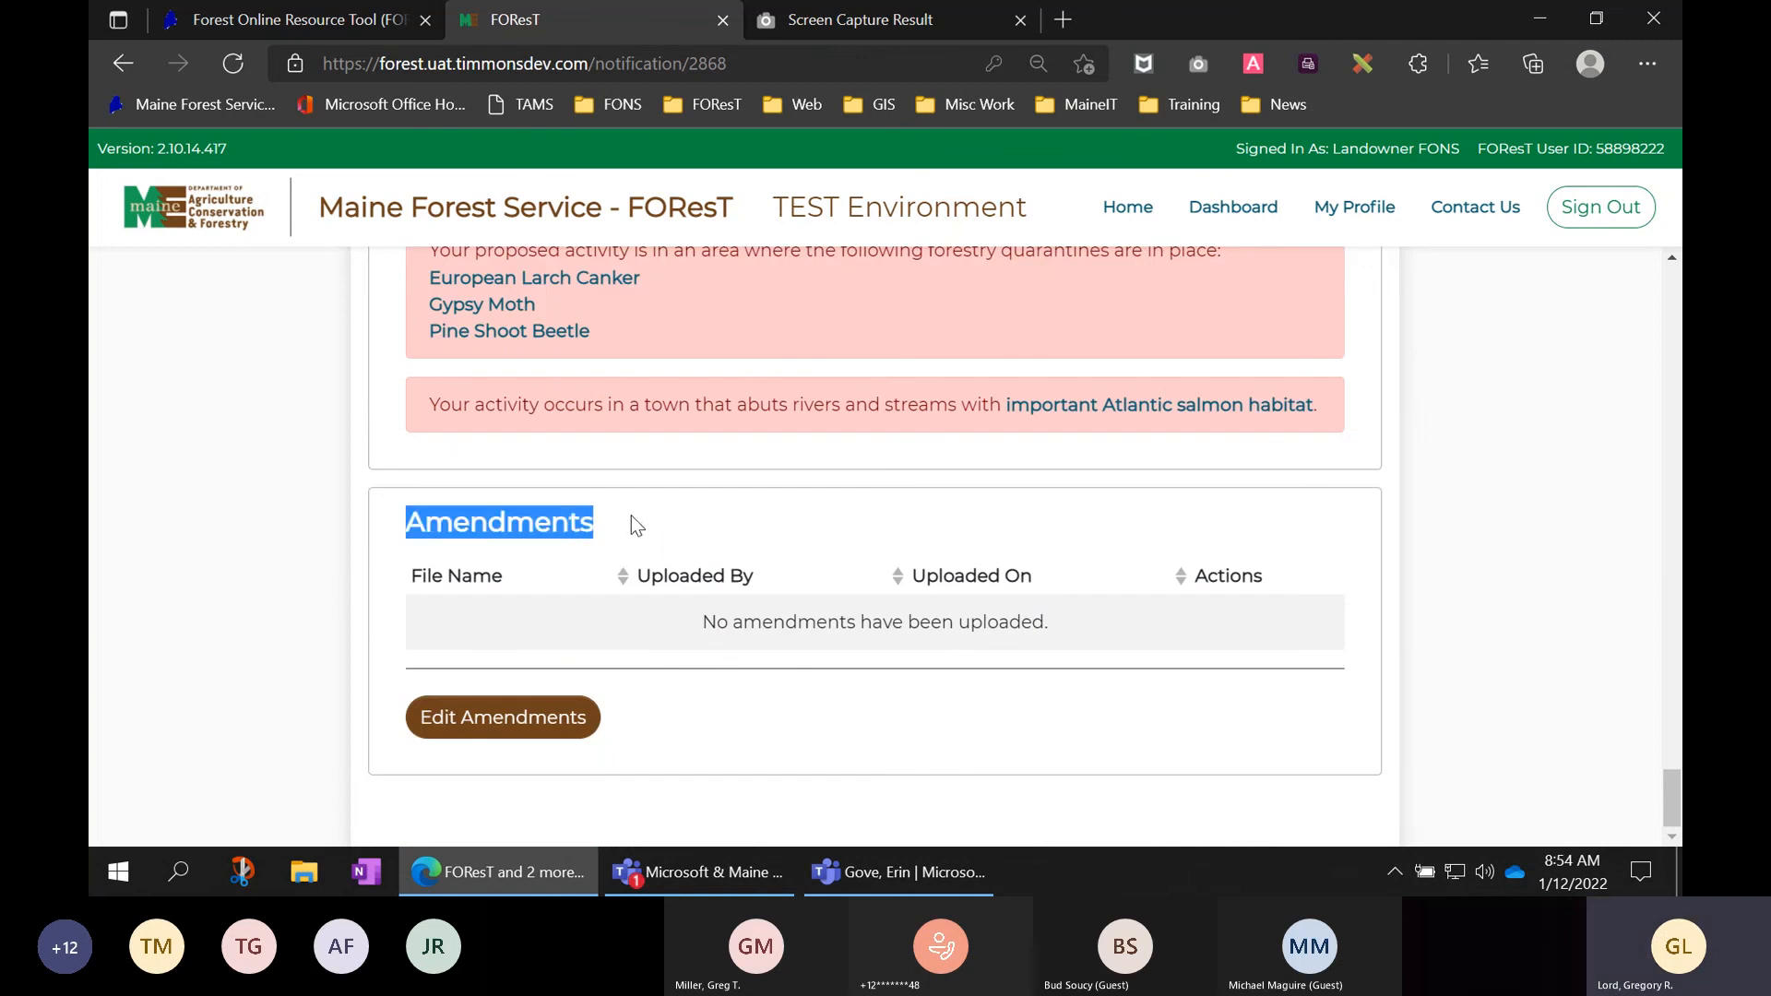
click(510, 729)
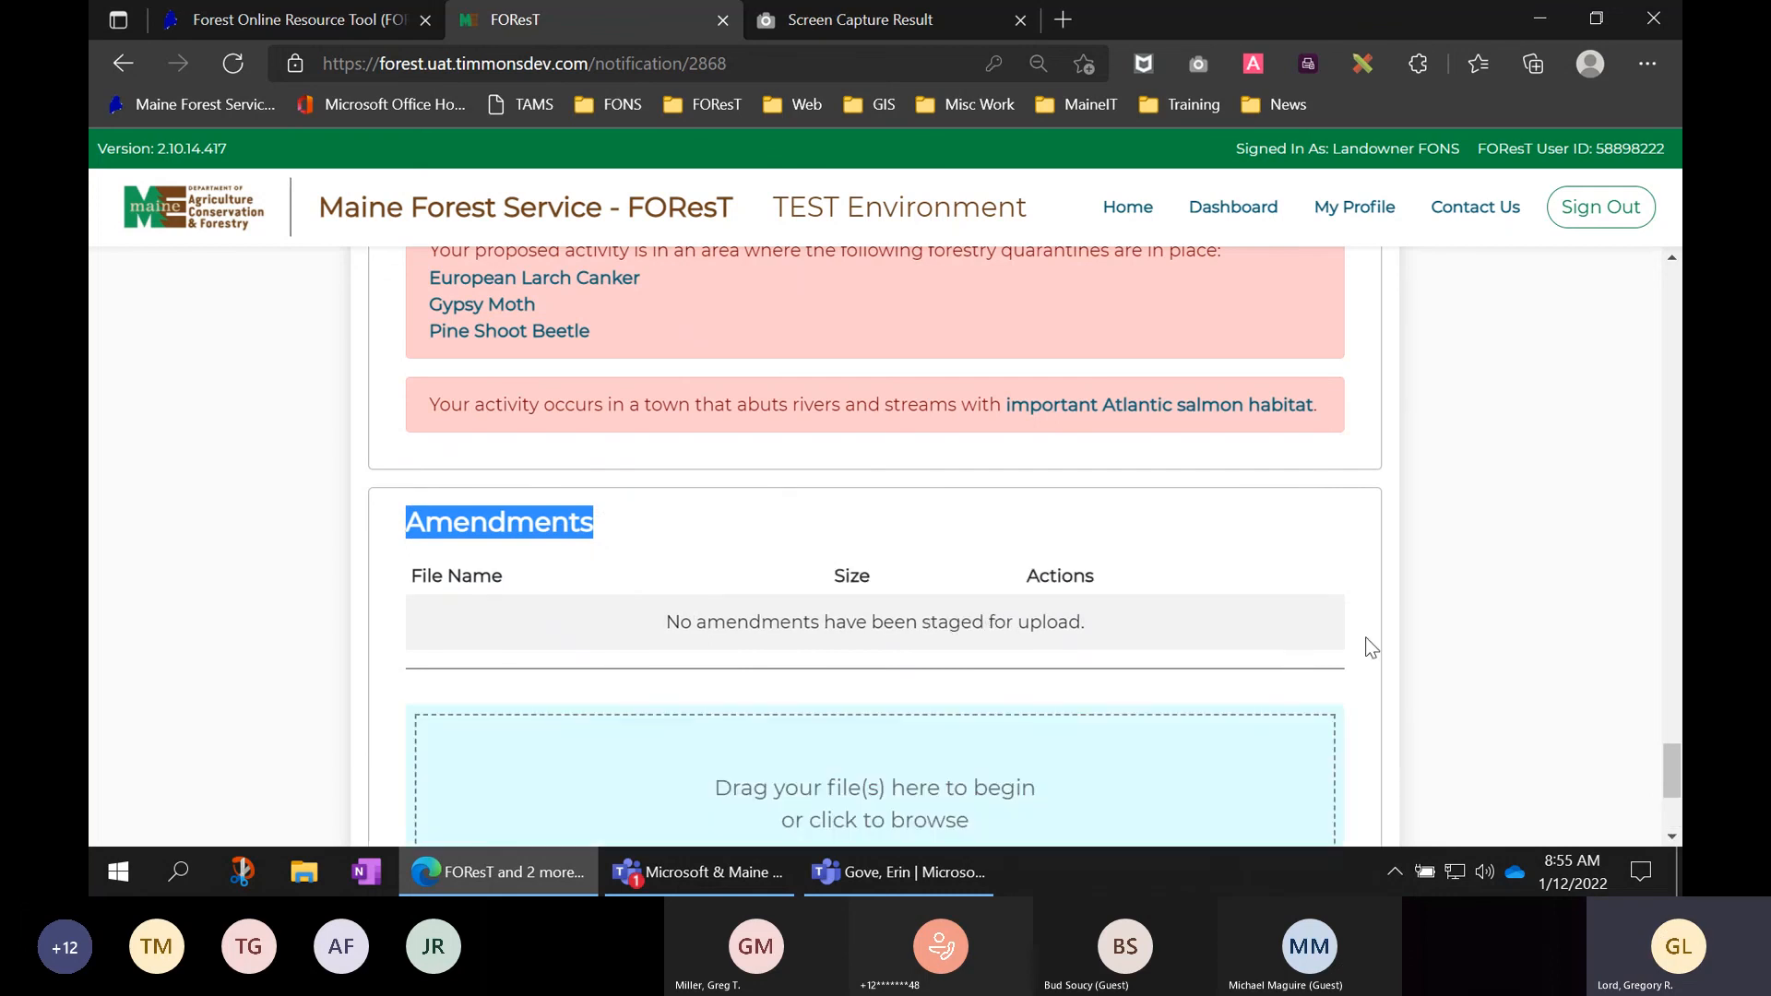
scroll(1396, 621, down, 3)
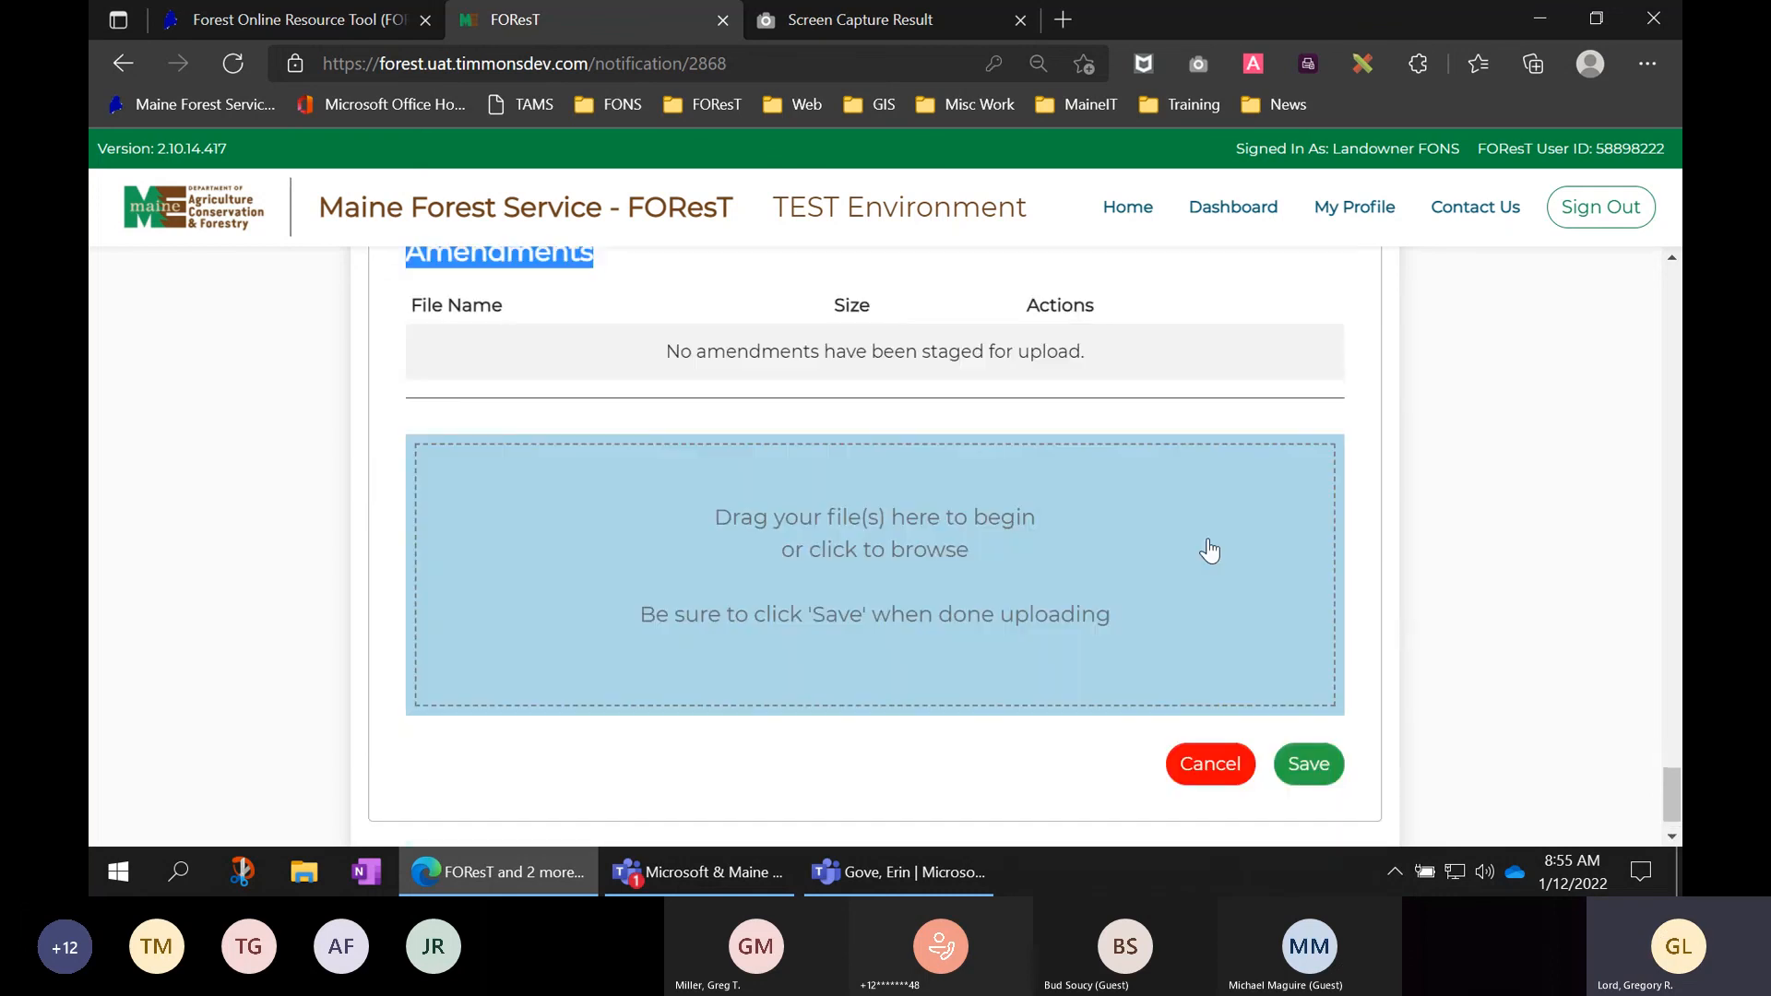
click(849, 540)
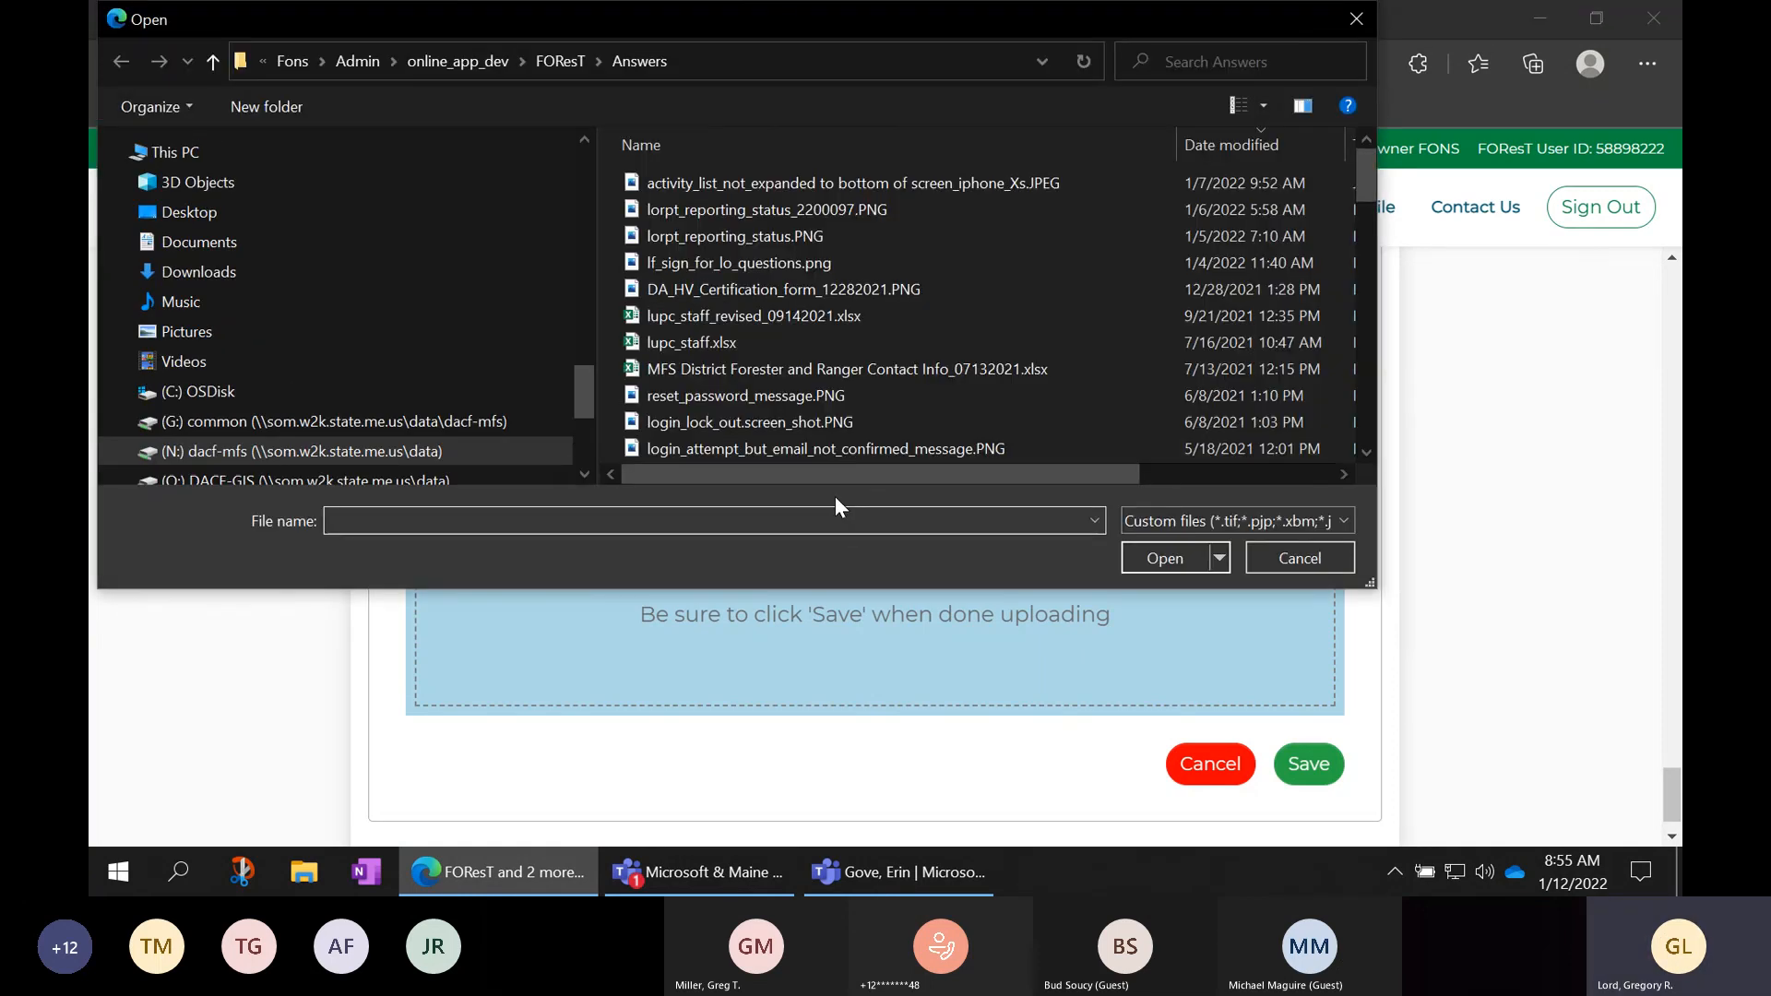
click(834, 186)
click(1164, 558)
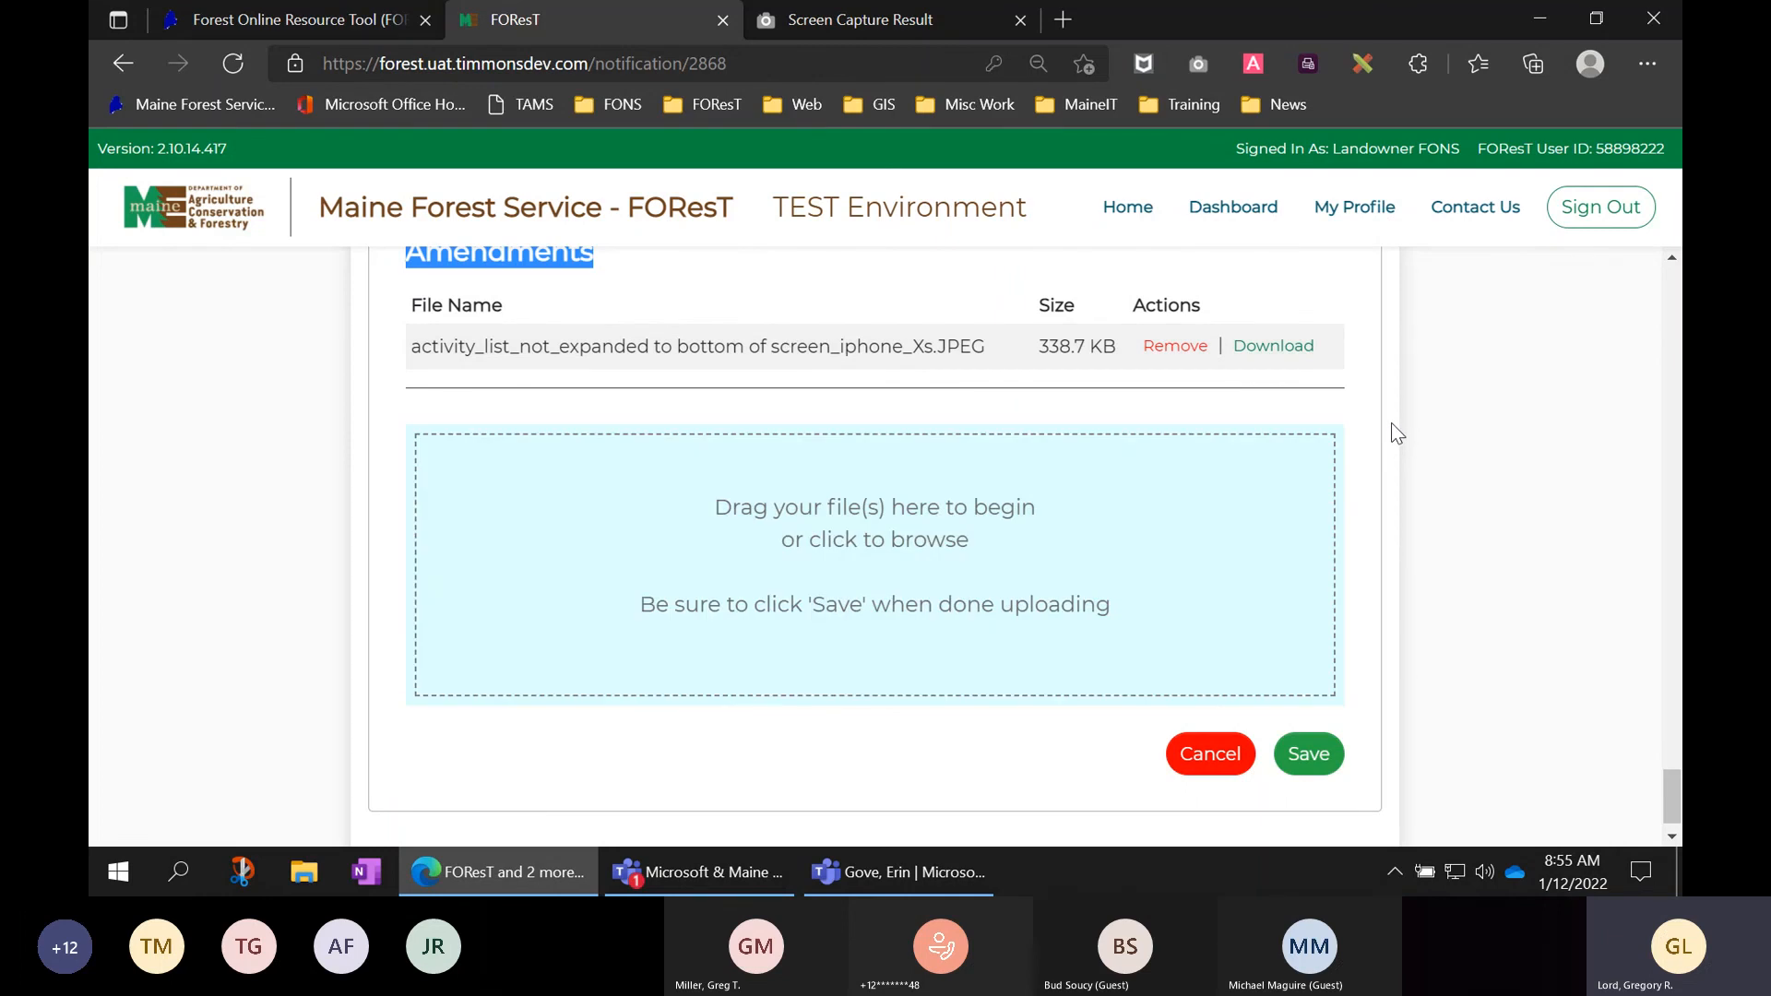
- Scroll back up to the top of the FON #2200005 summary
scroll(1476, 429, up, 2)
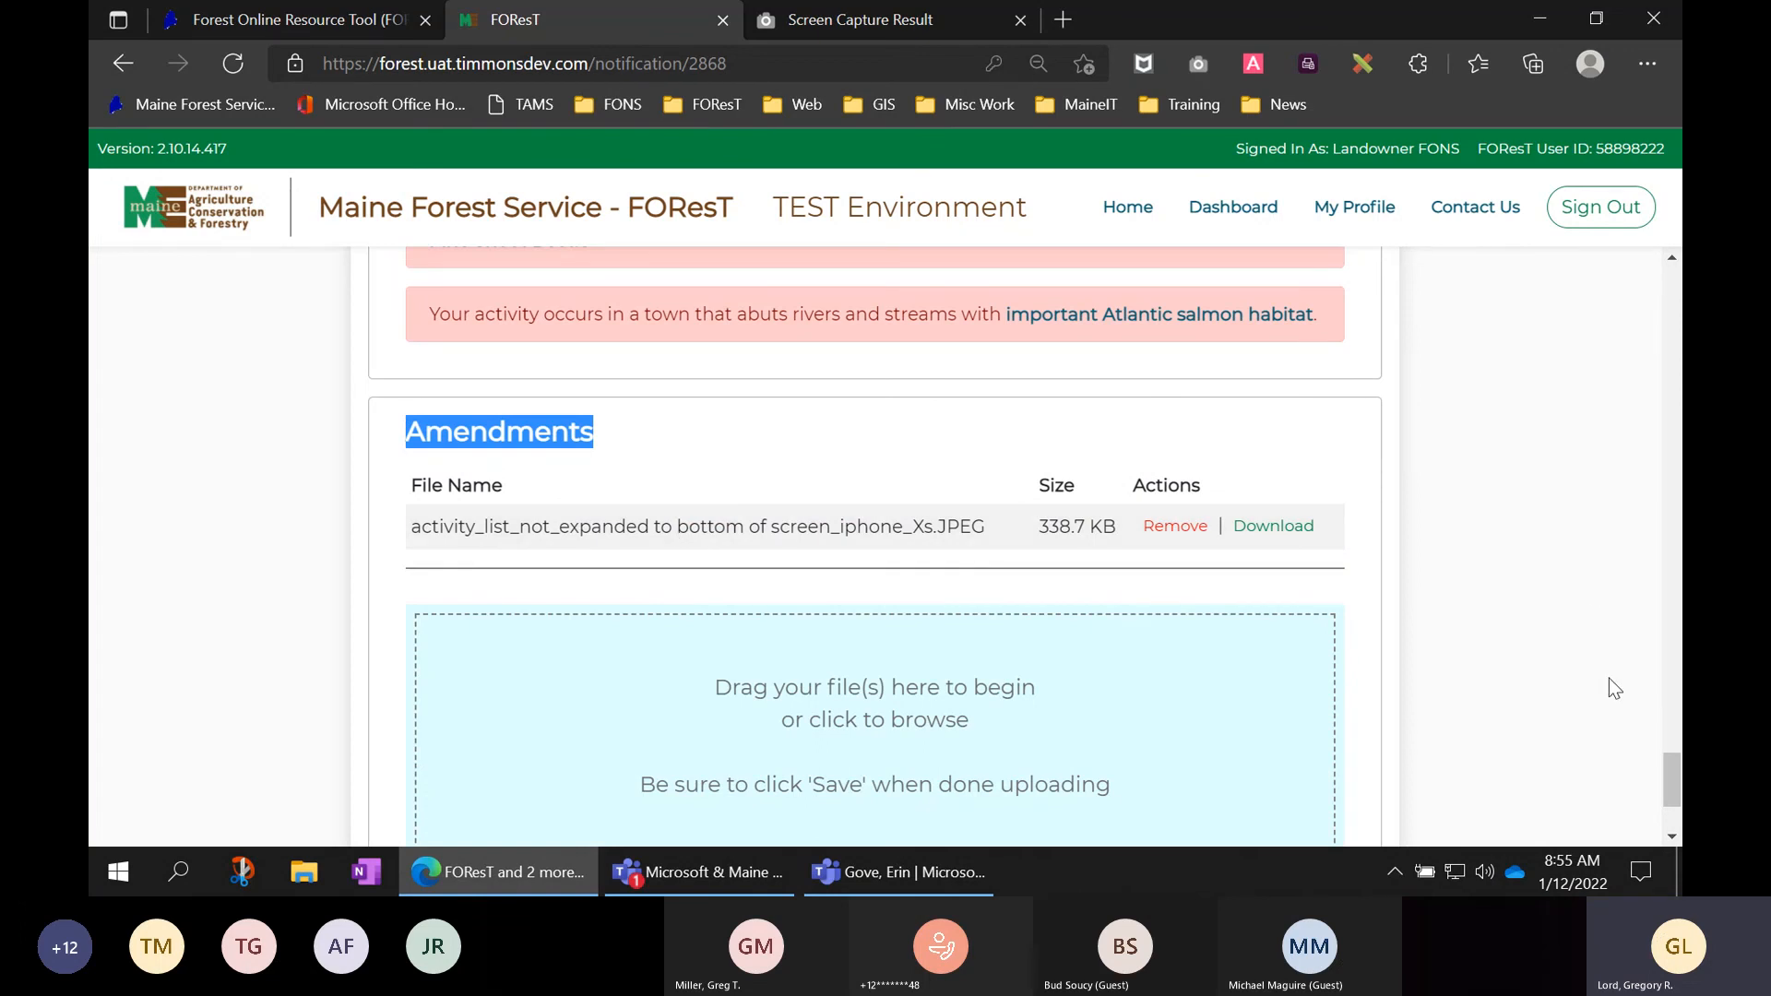
scroll(1561, 606, up, 1)
scroll(1562, 606, up, 8)
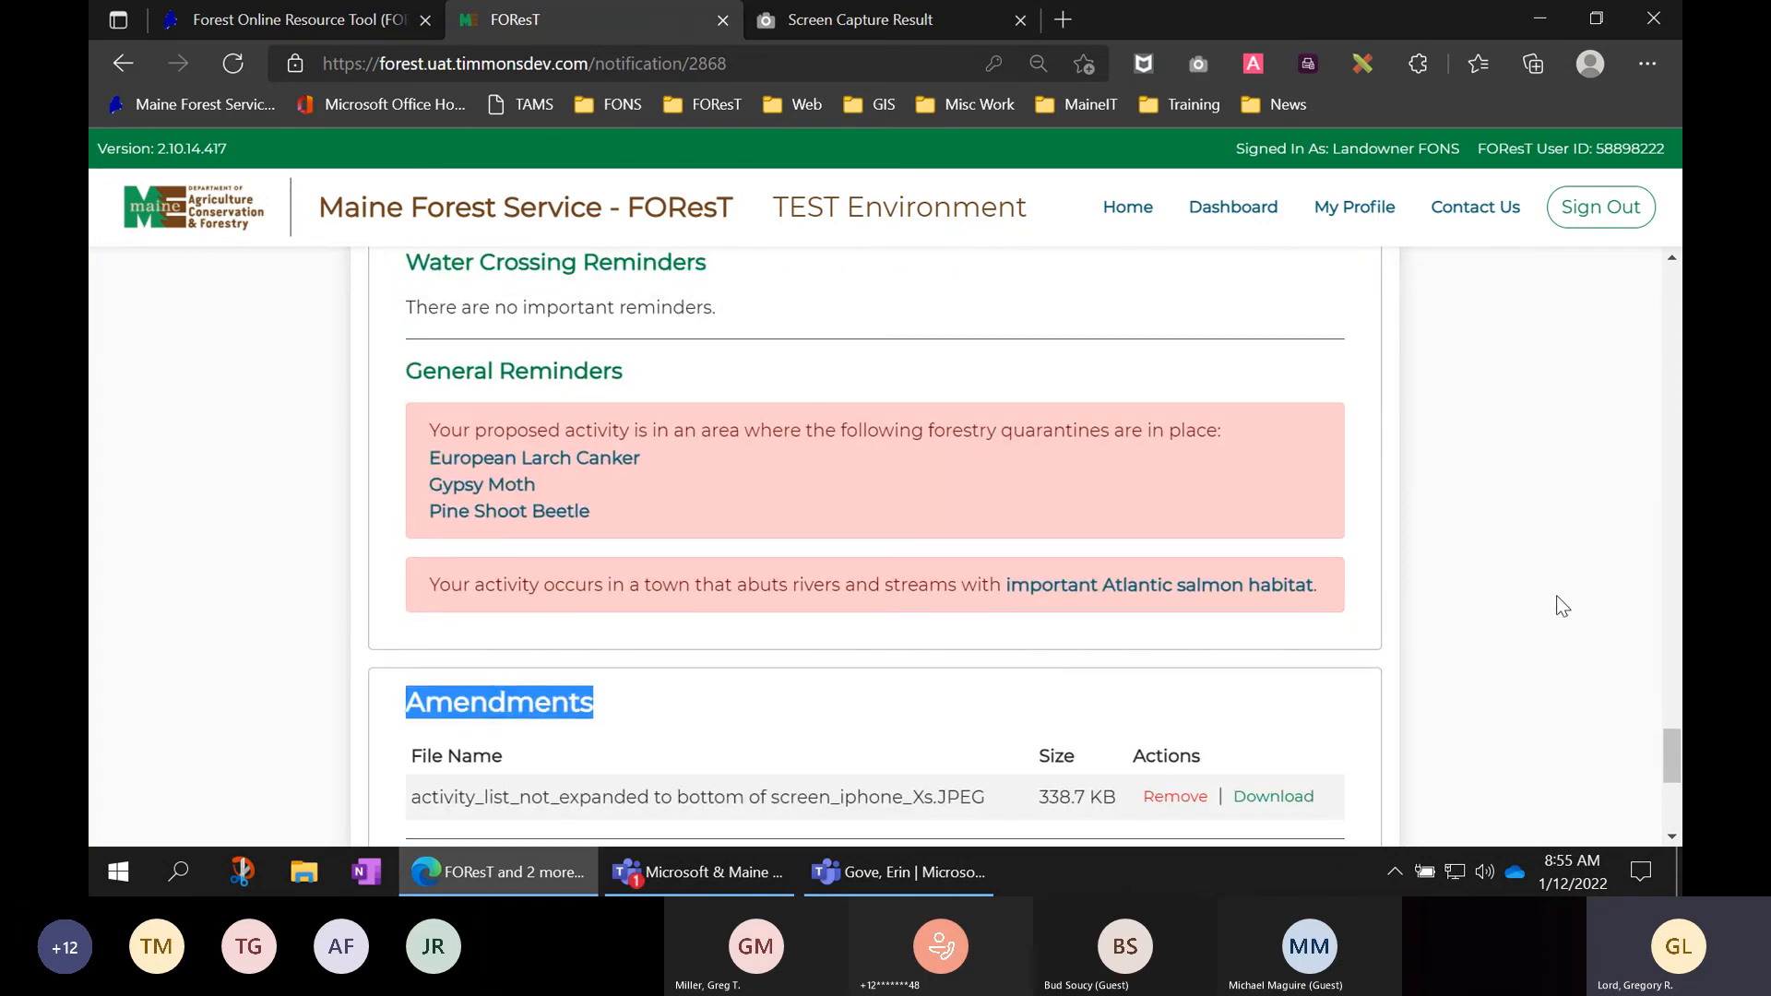
scroll(1562, 606, up, 8)
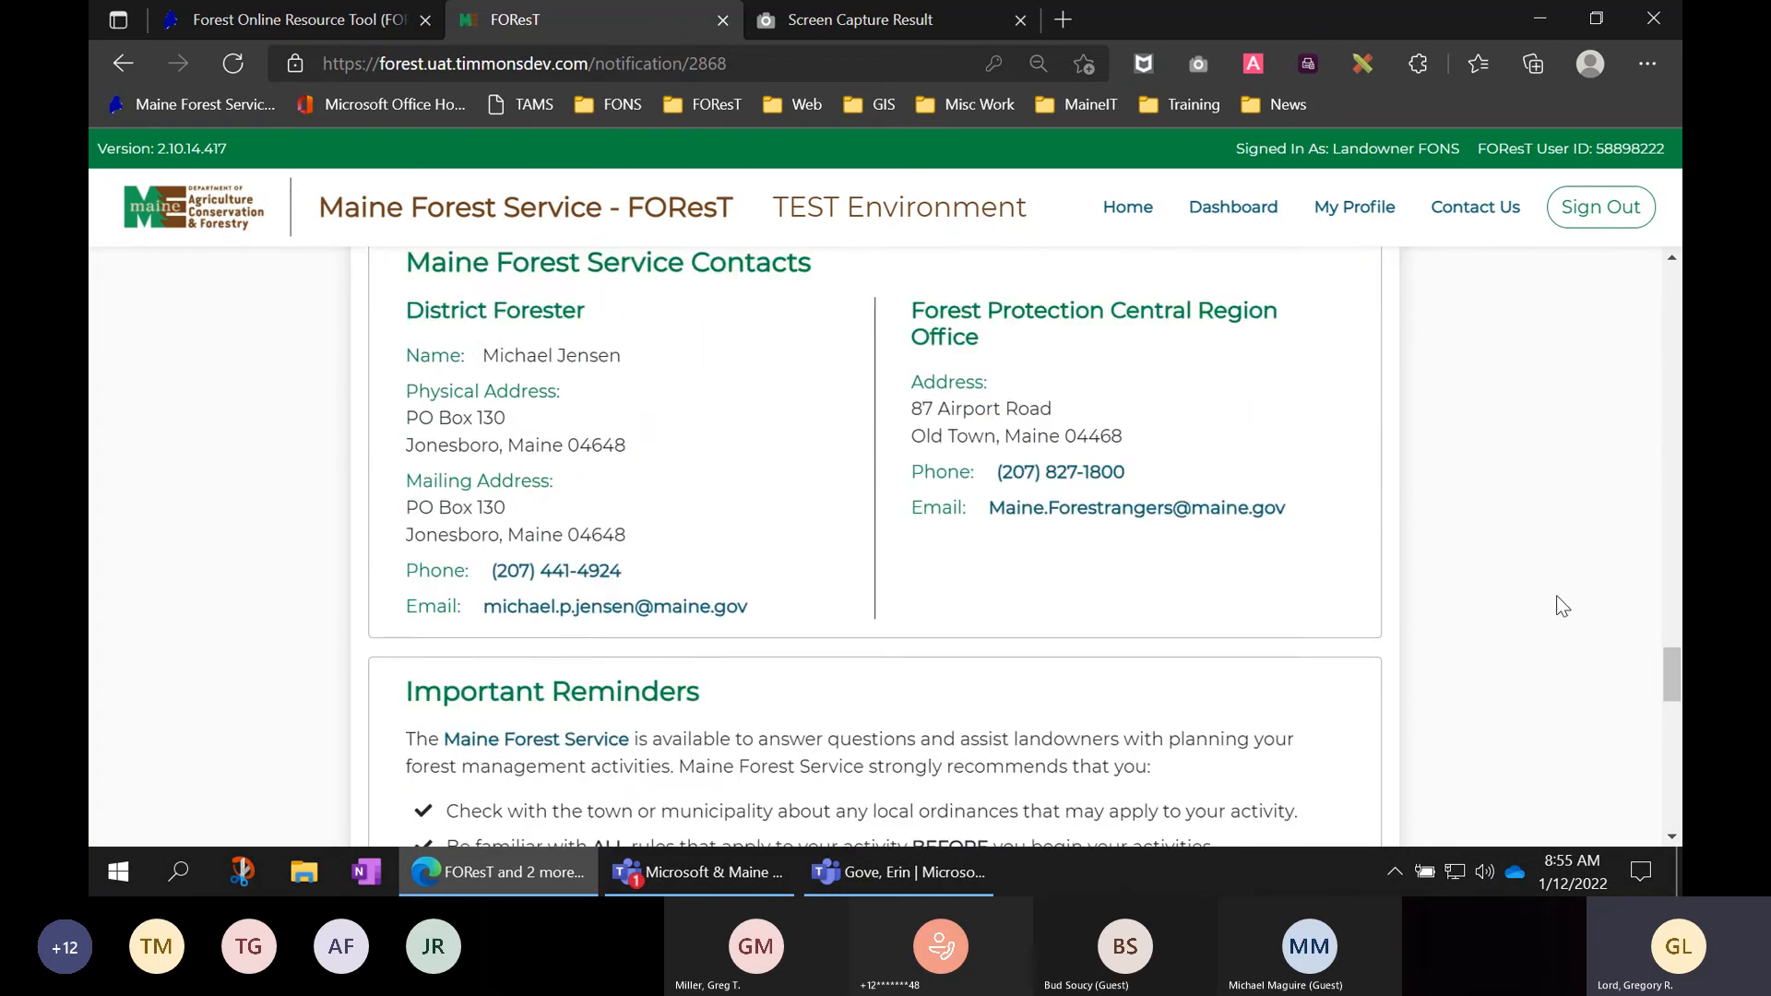
scroll(1557, 598, up, 10)
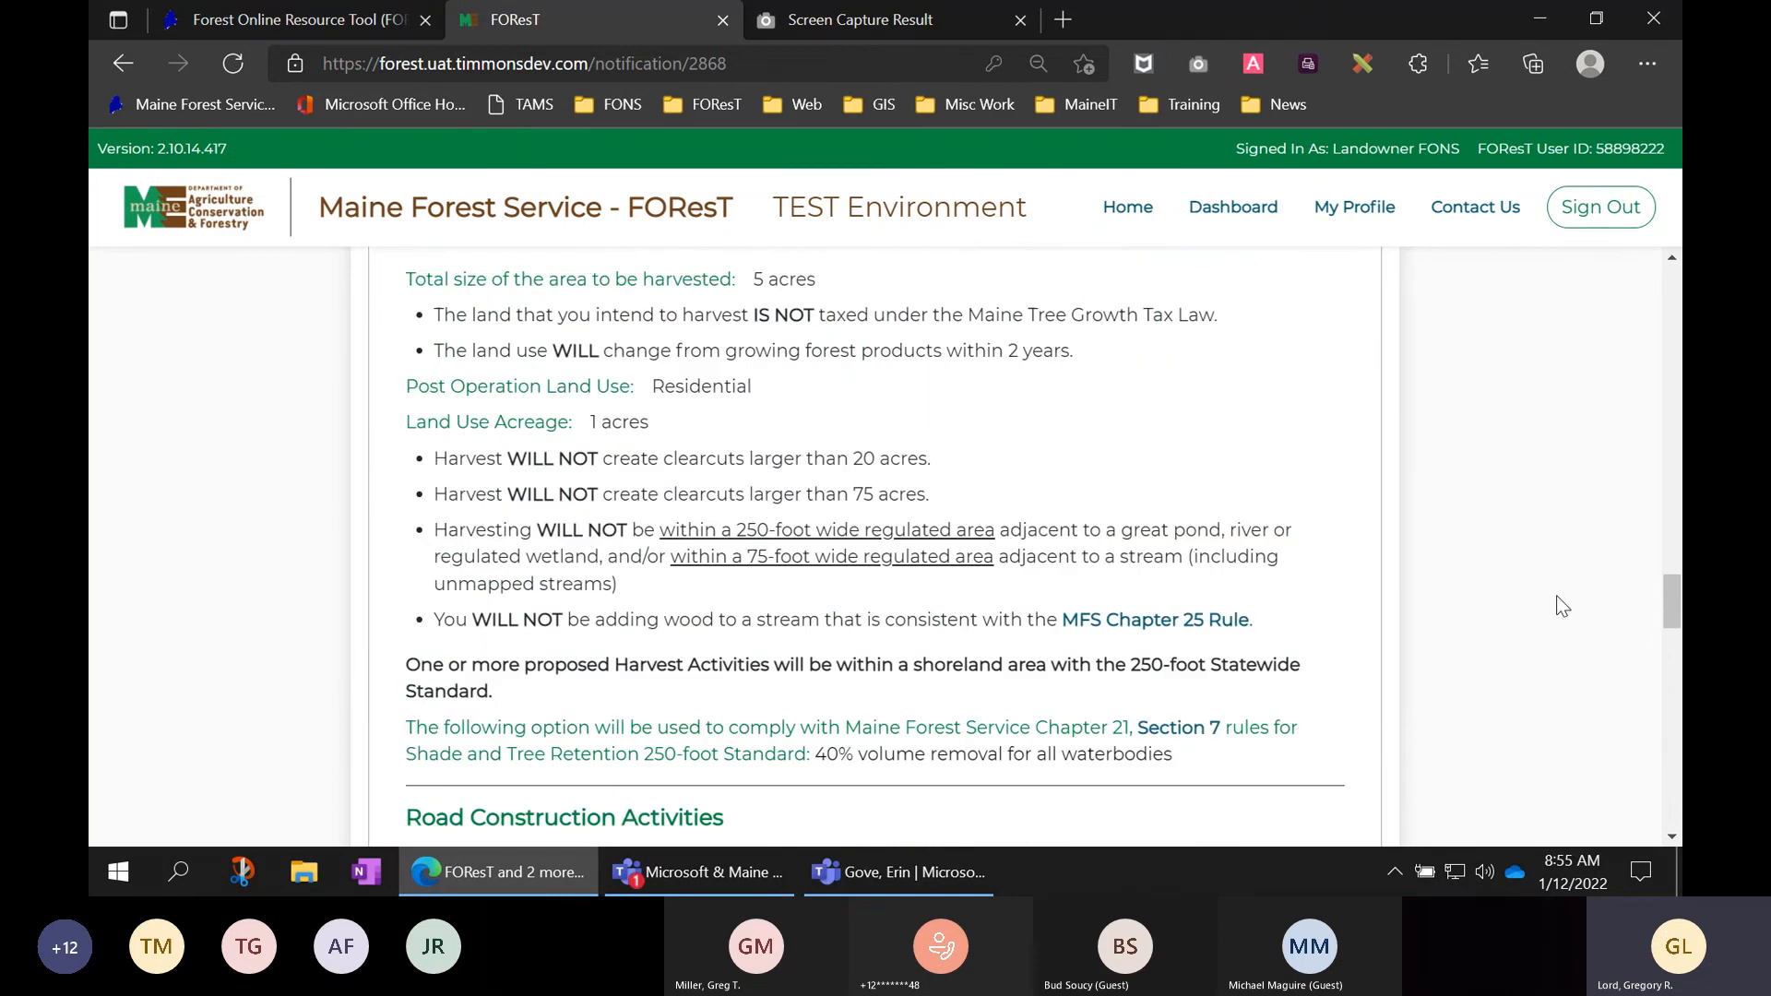
scroll(1561, 606, up, 8)
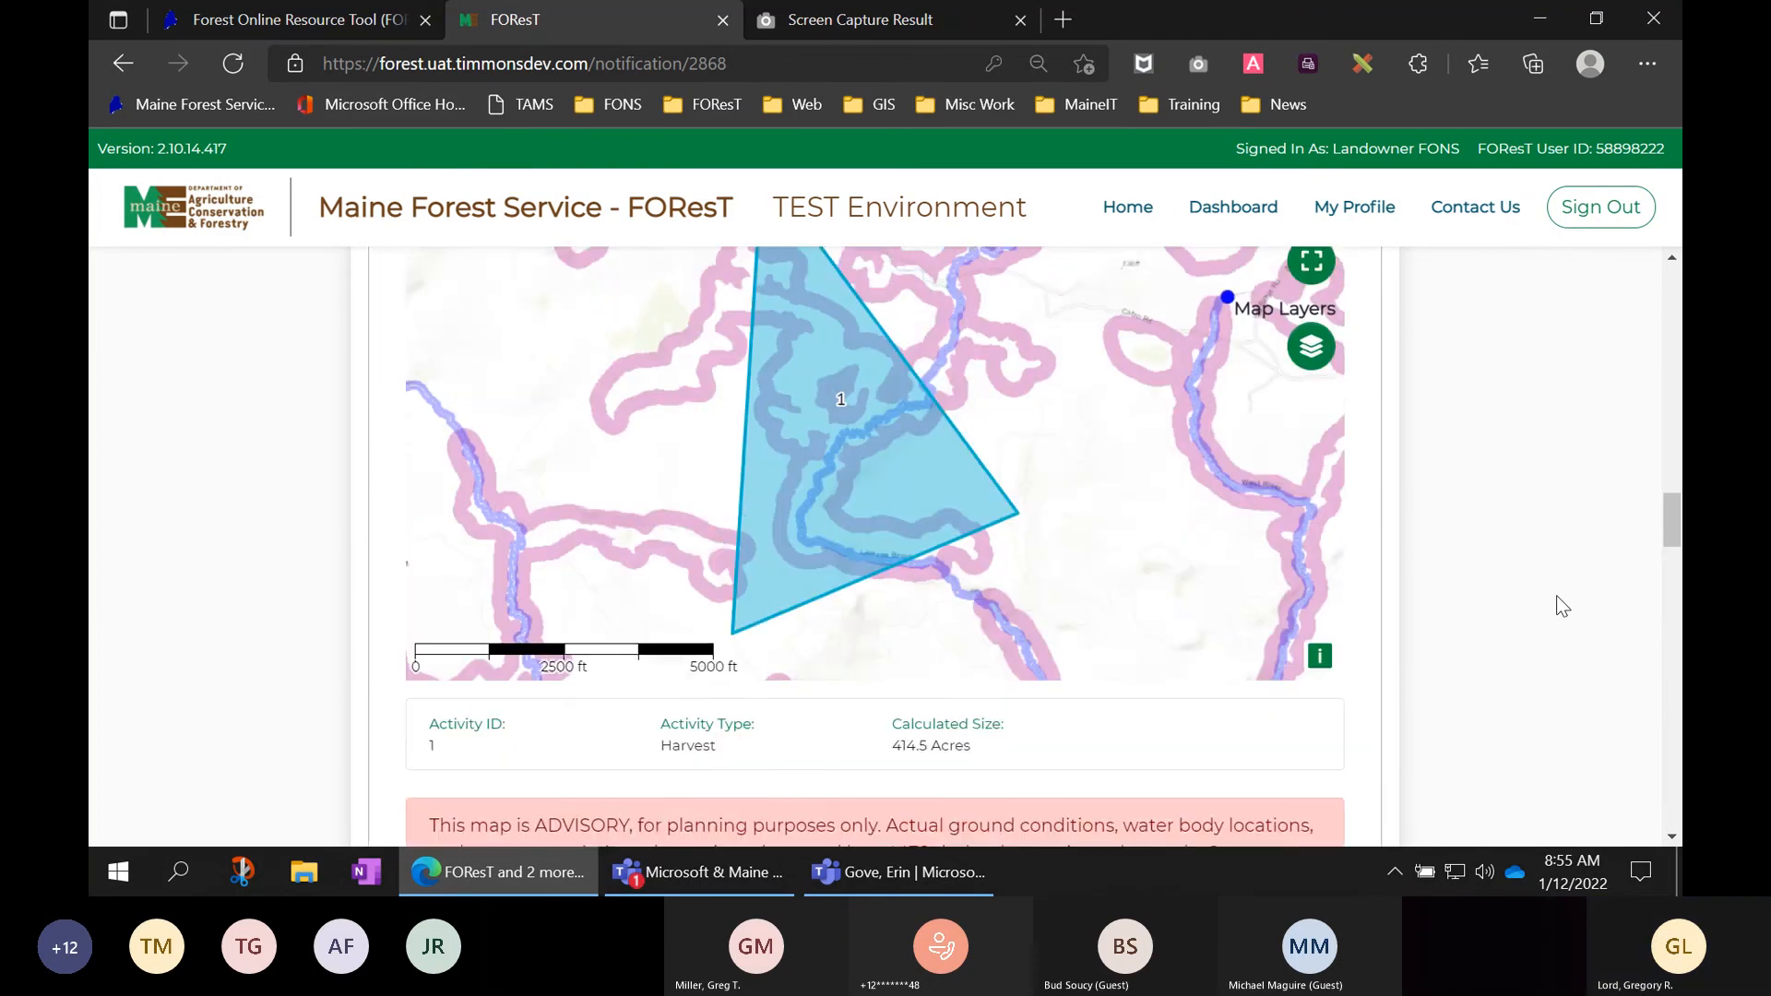
scroll(1561, 606, up, 10)
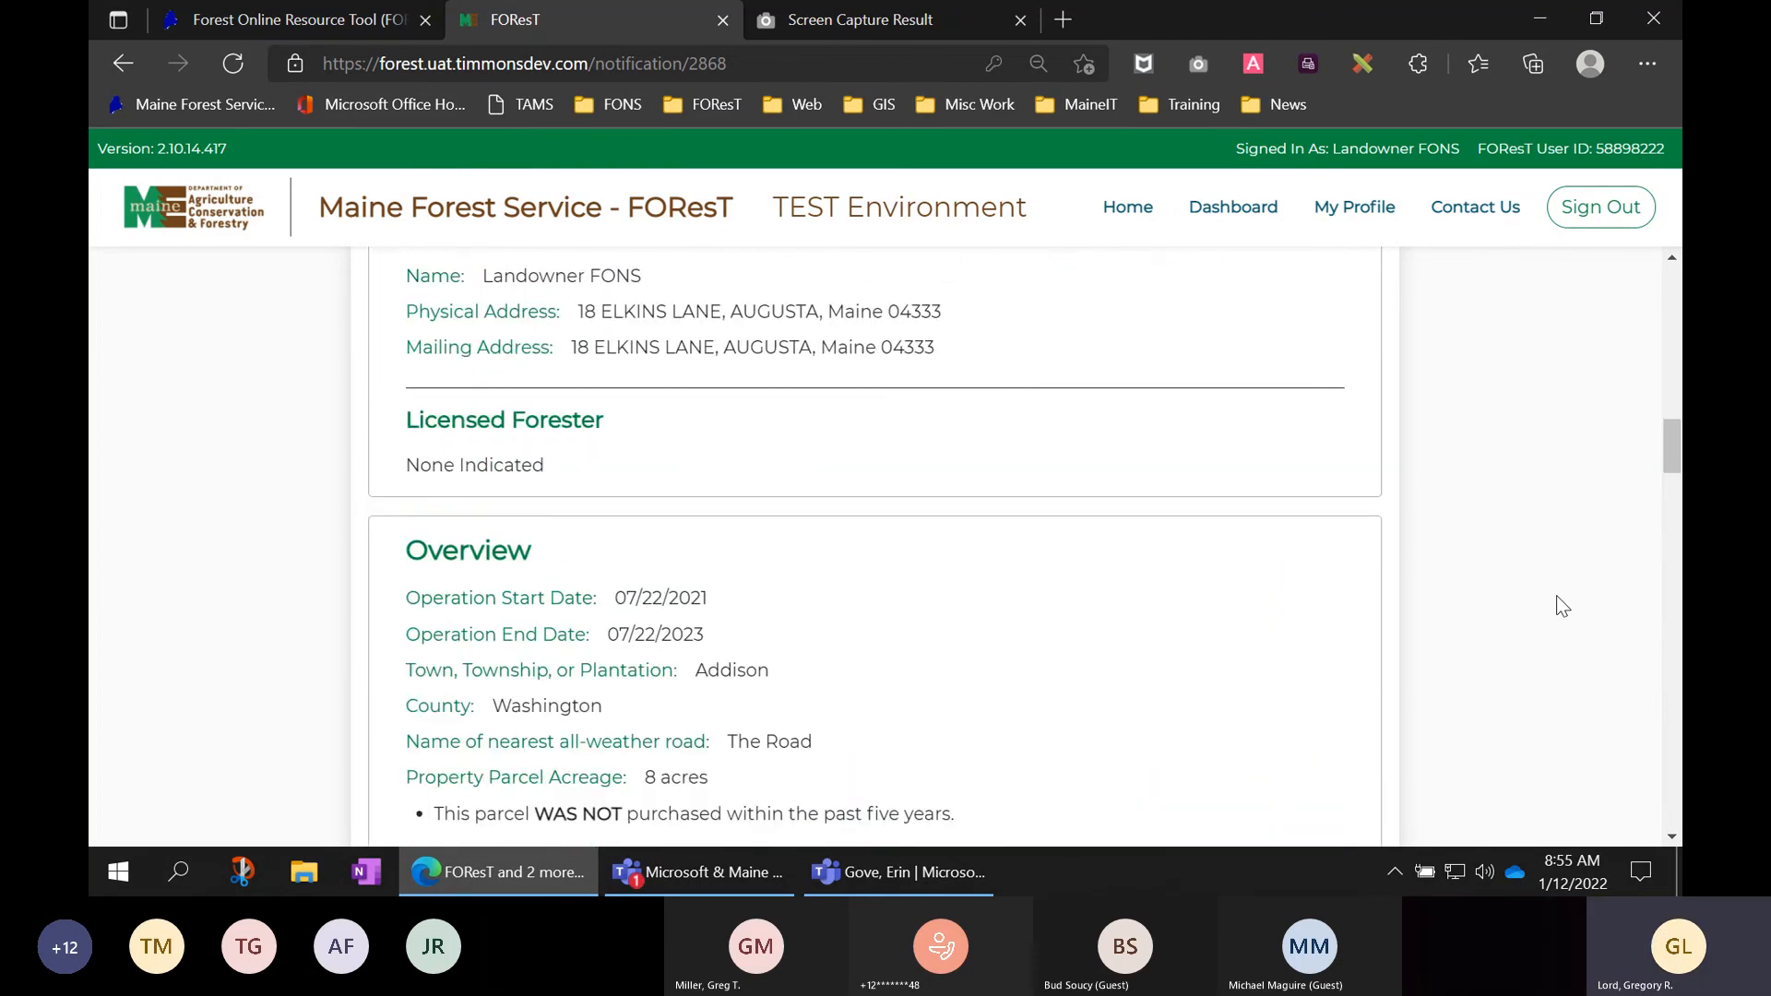
scroll(1561, 606, up, 8)
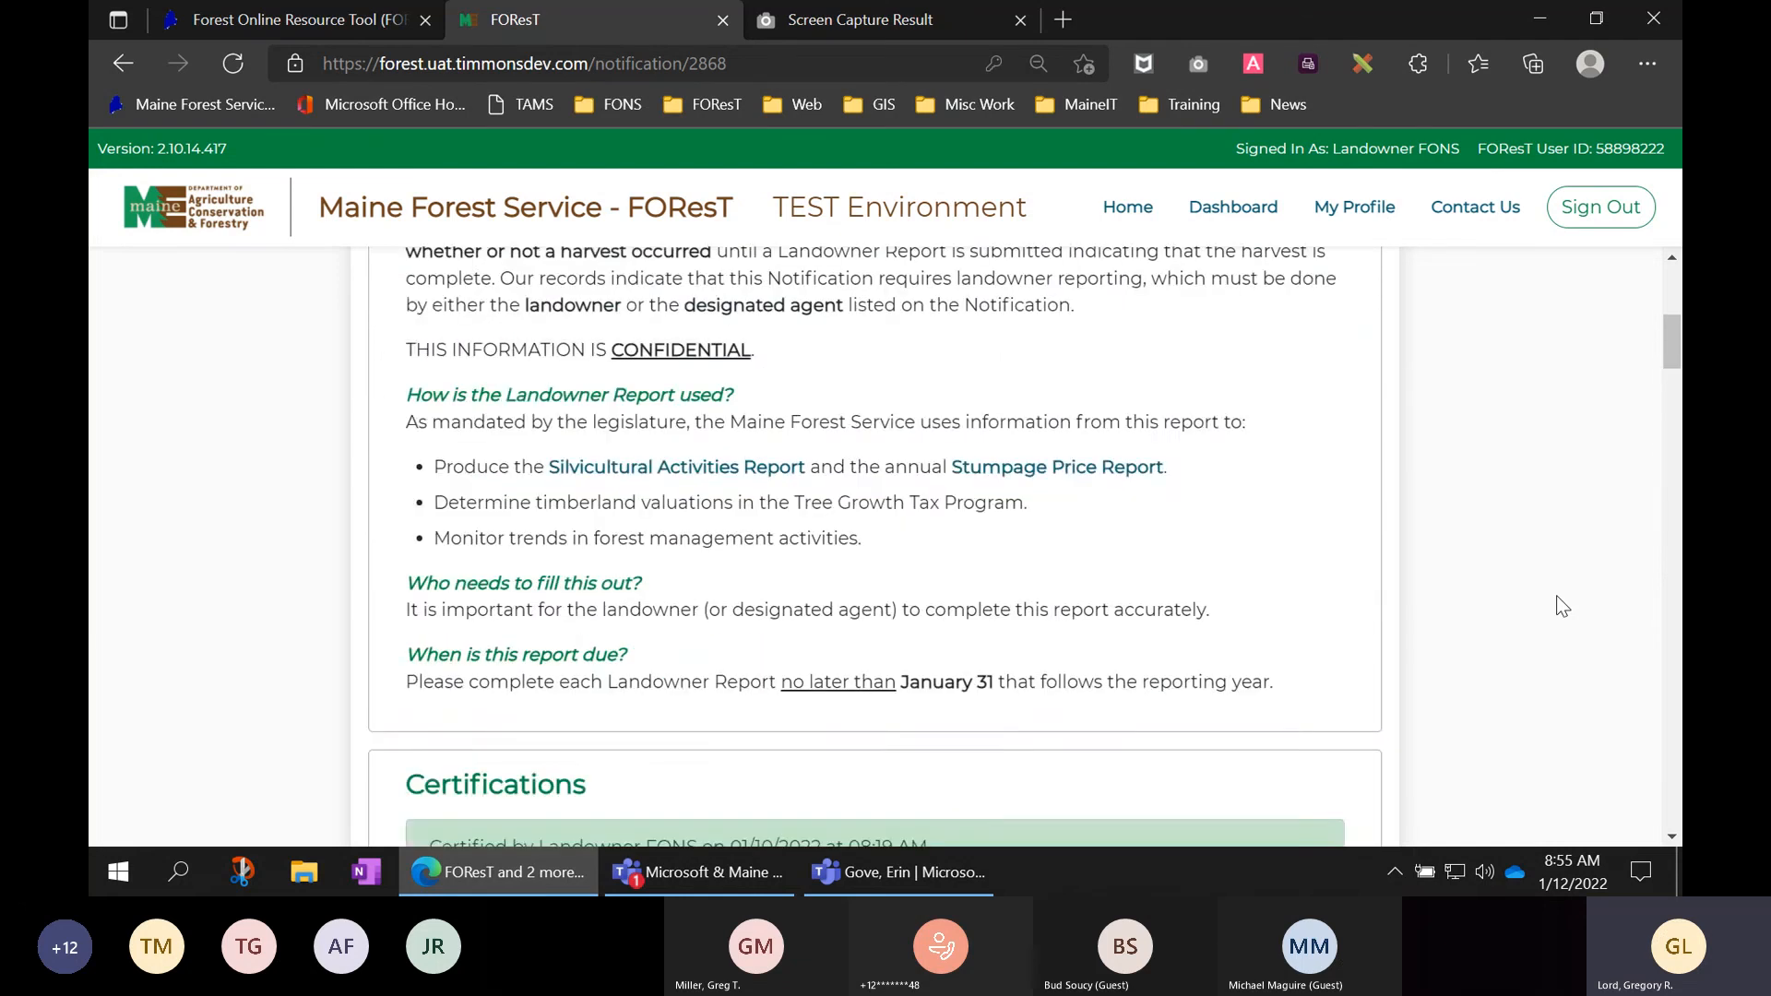
scroll(1561, 606, up, 1)
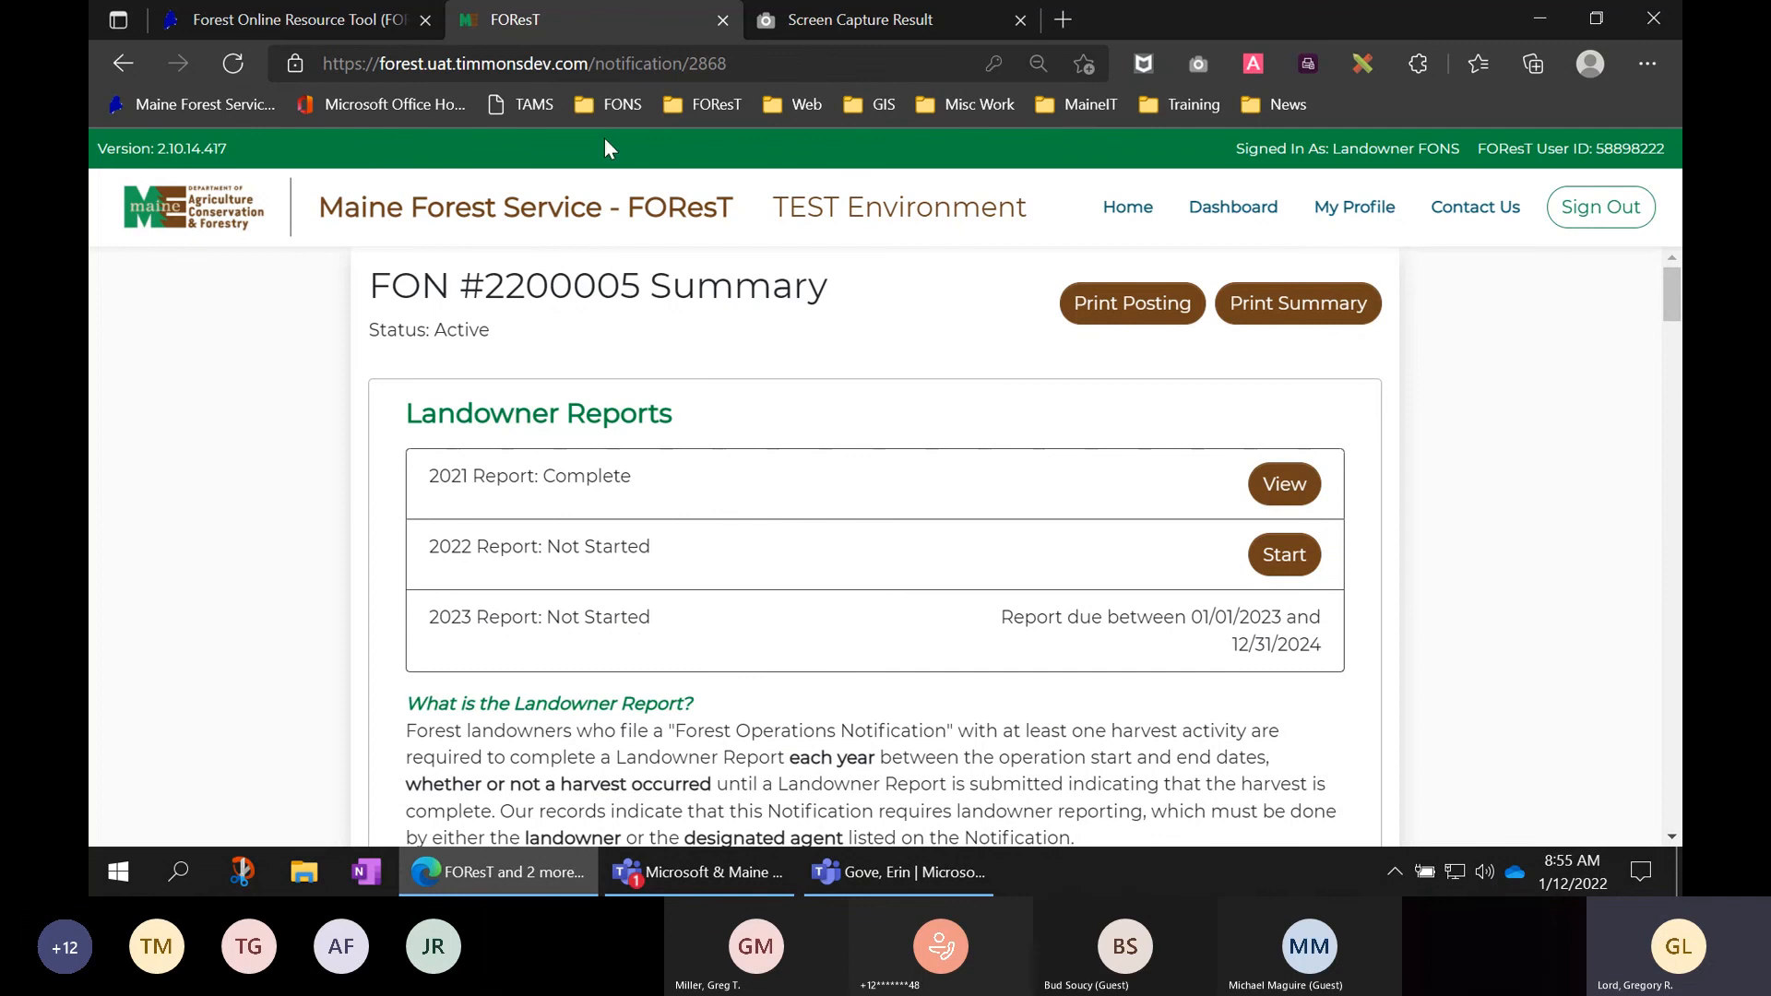
- Reload the summary, dismiss the test environment notice, and scroll down to Amendments
click(236, 63)
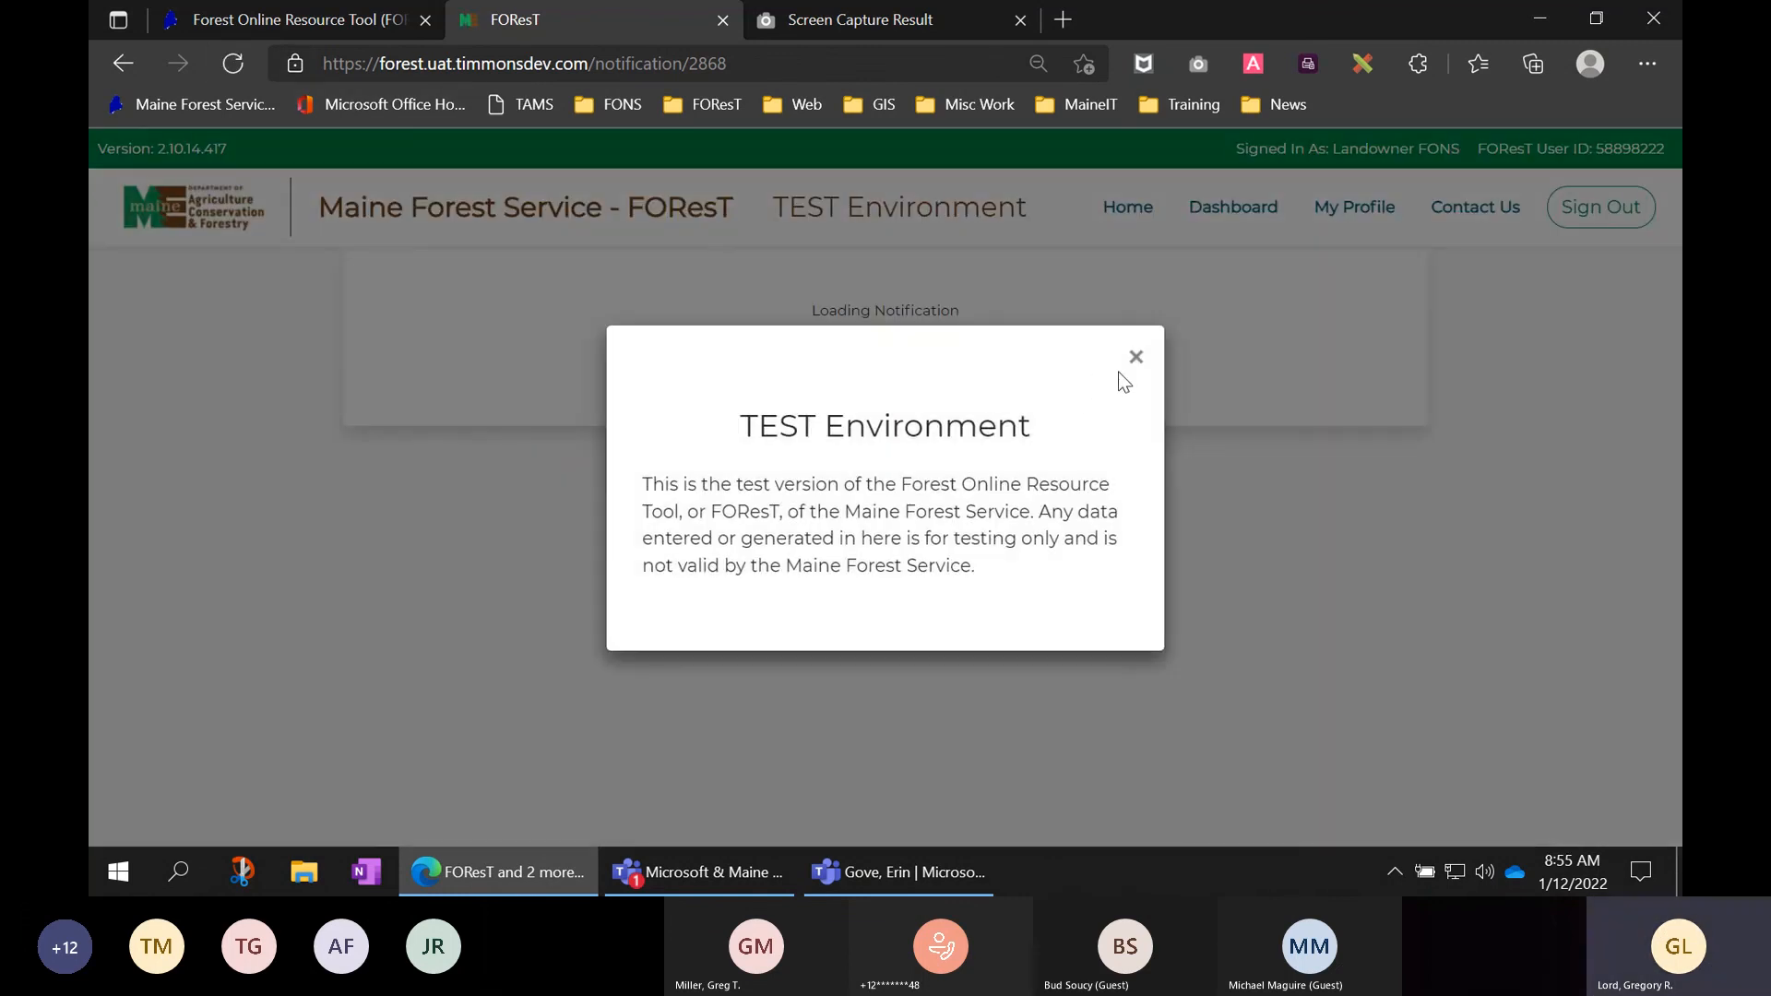
click(1137, 359)
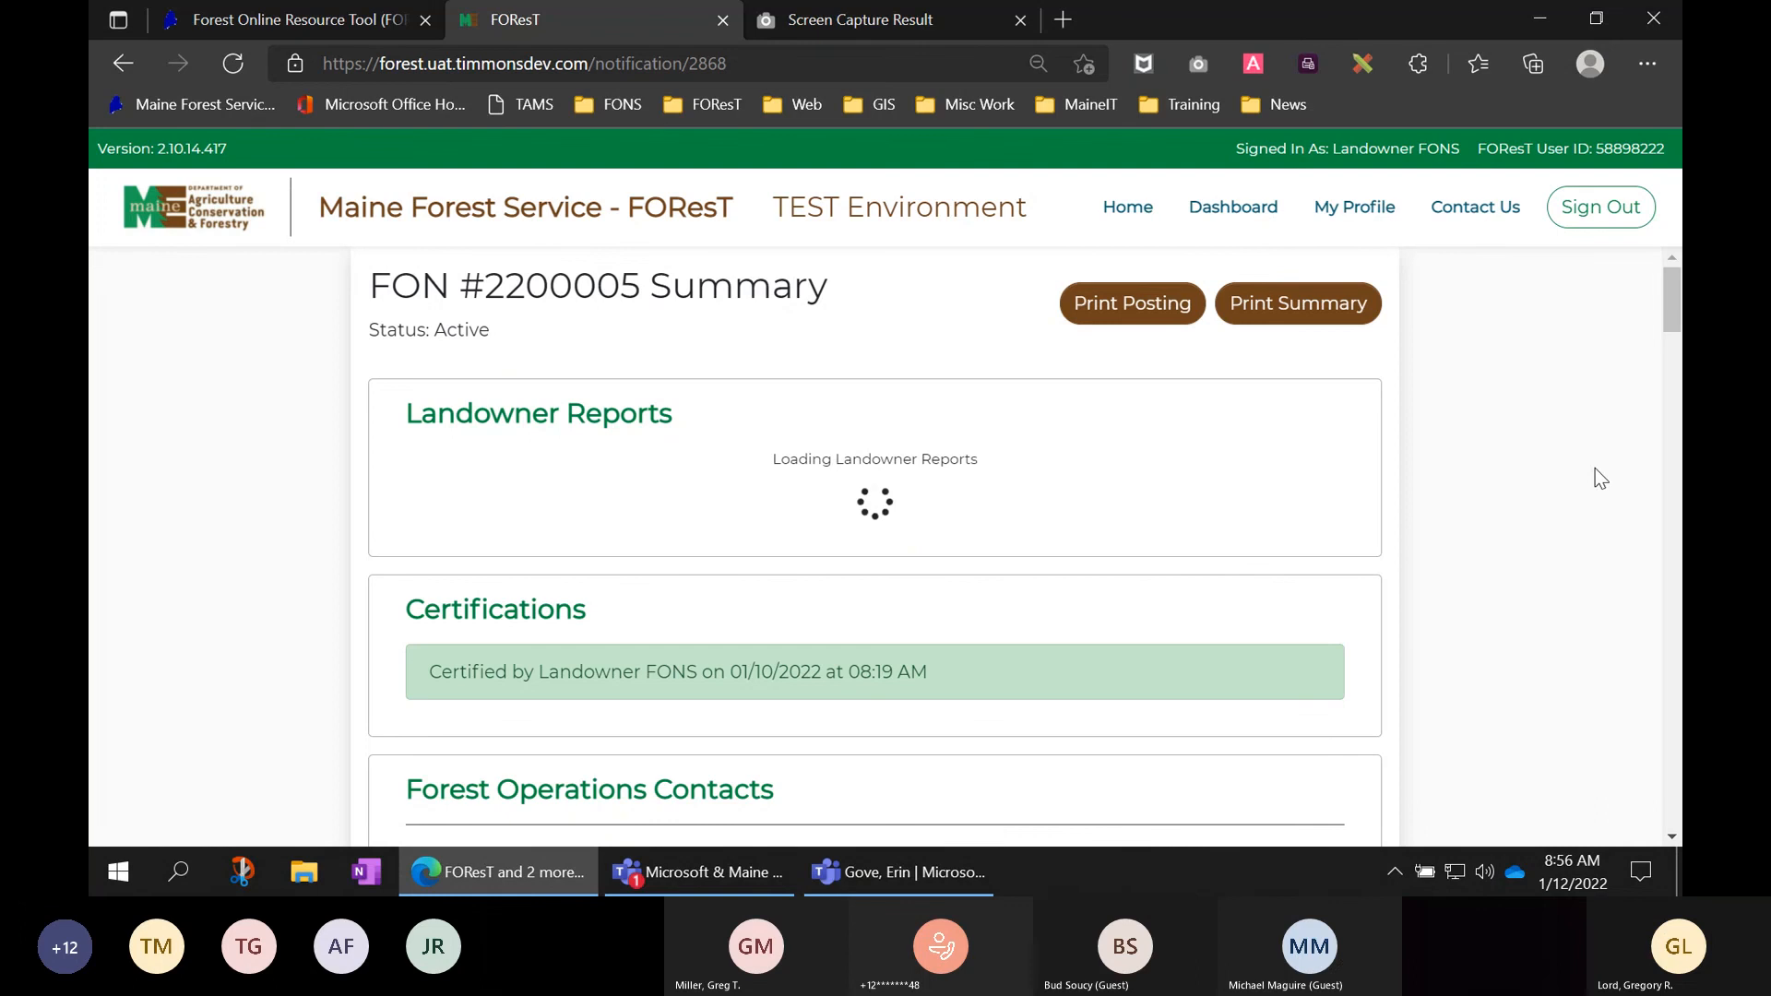
scroll(1600, 478, down, 8)
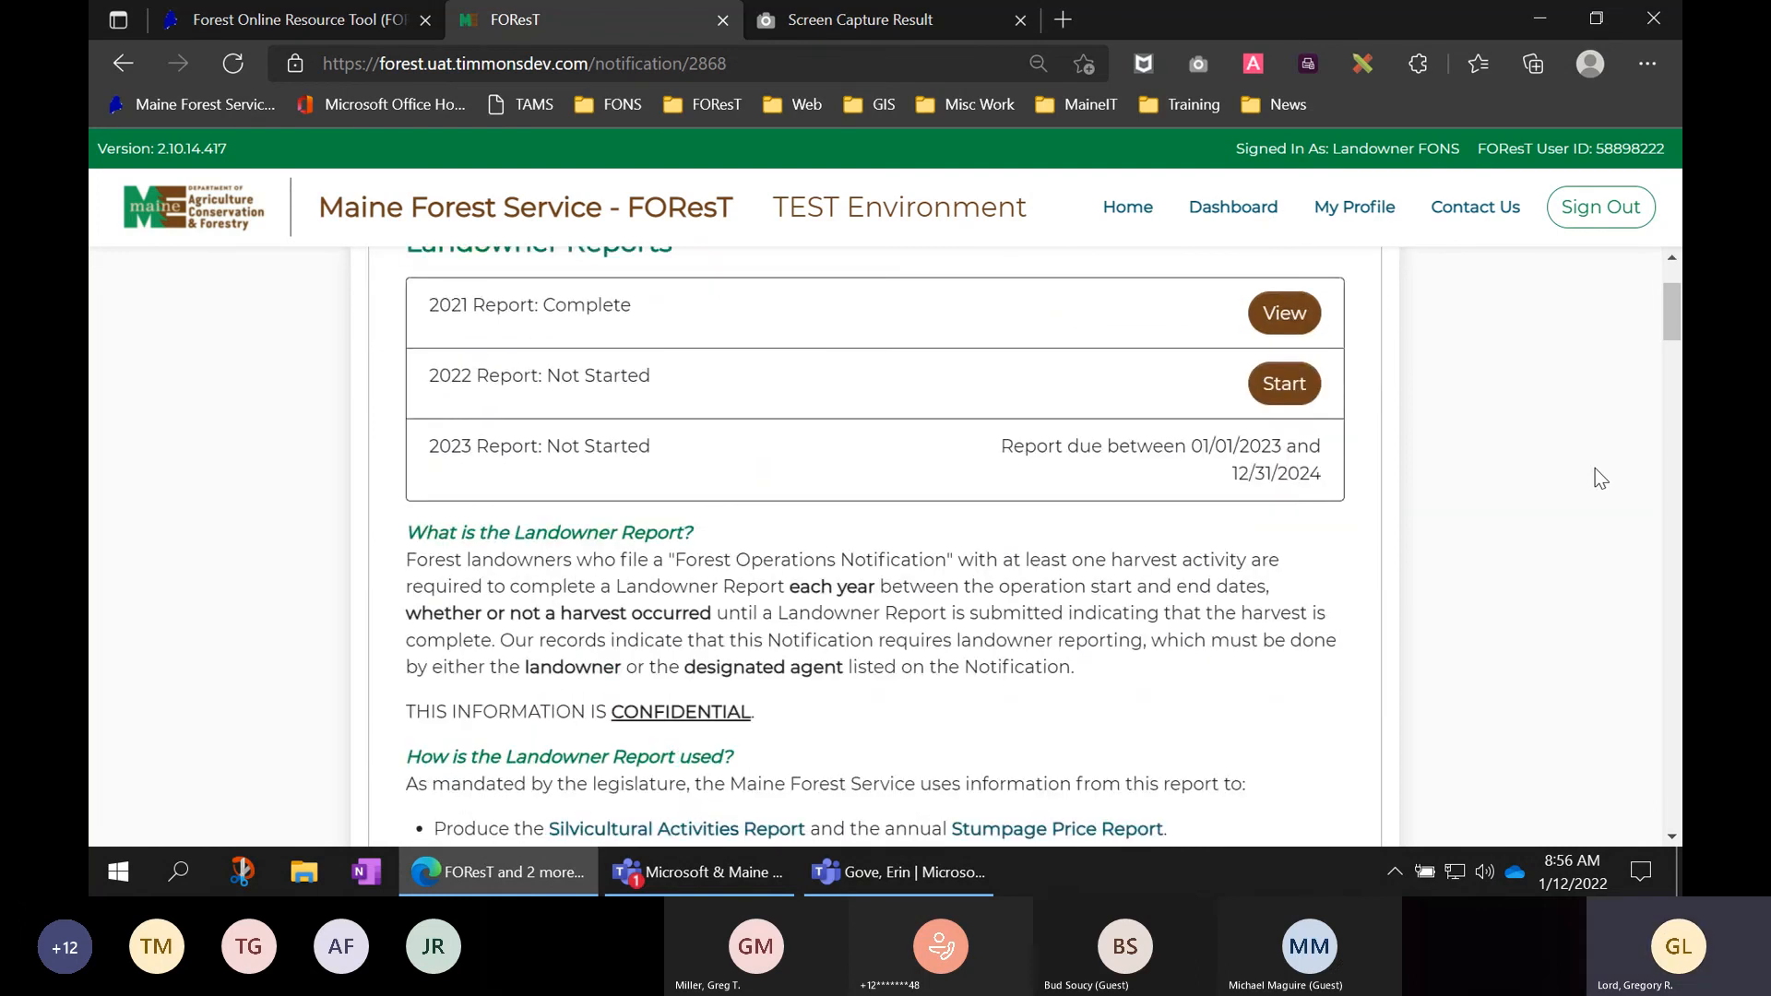
scroll(1600, 478, down, 10)
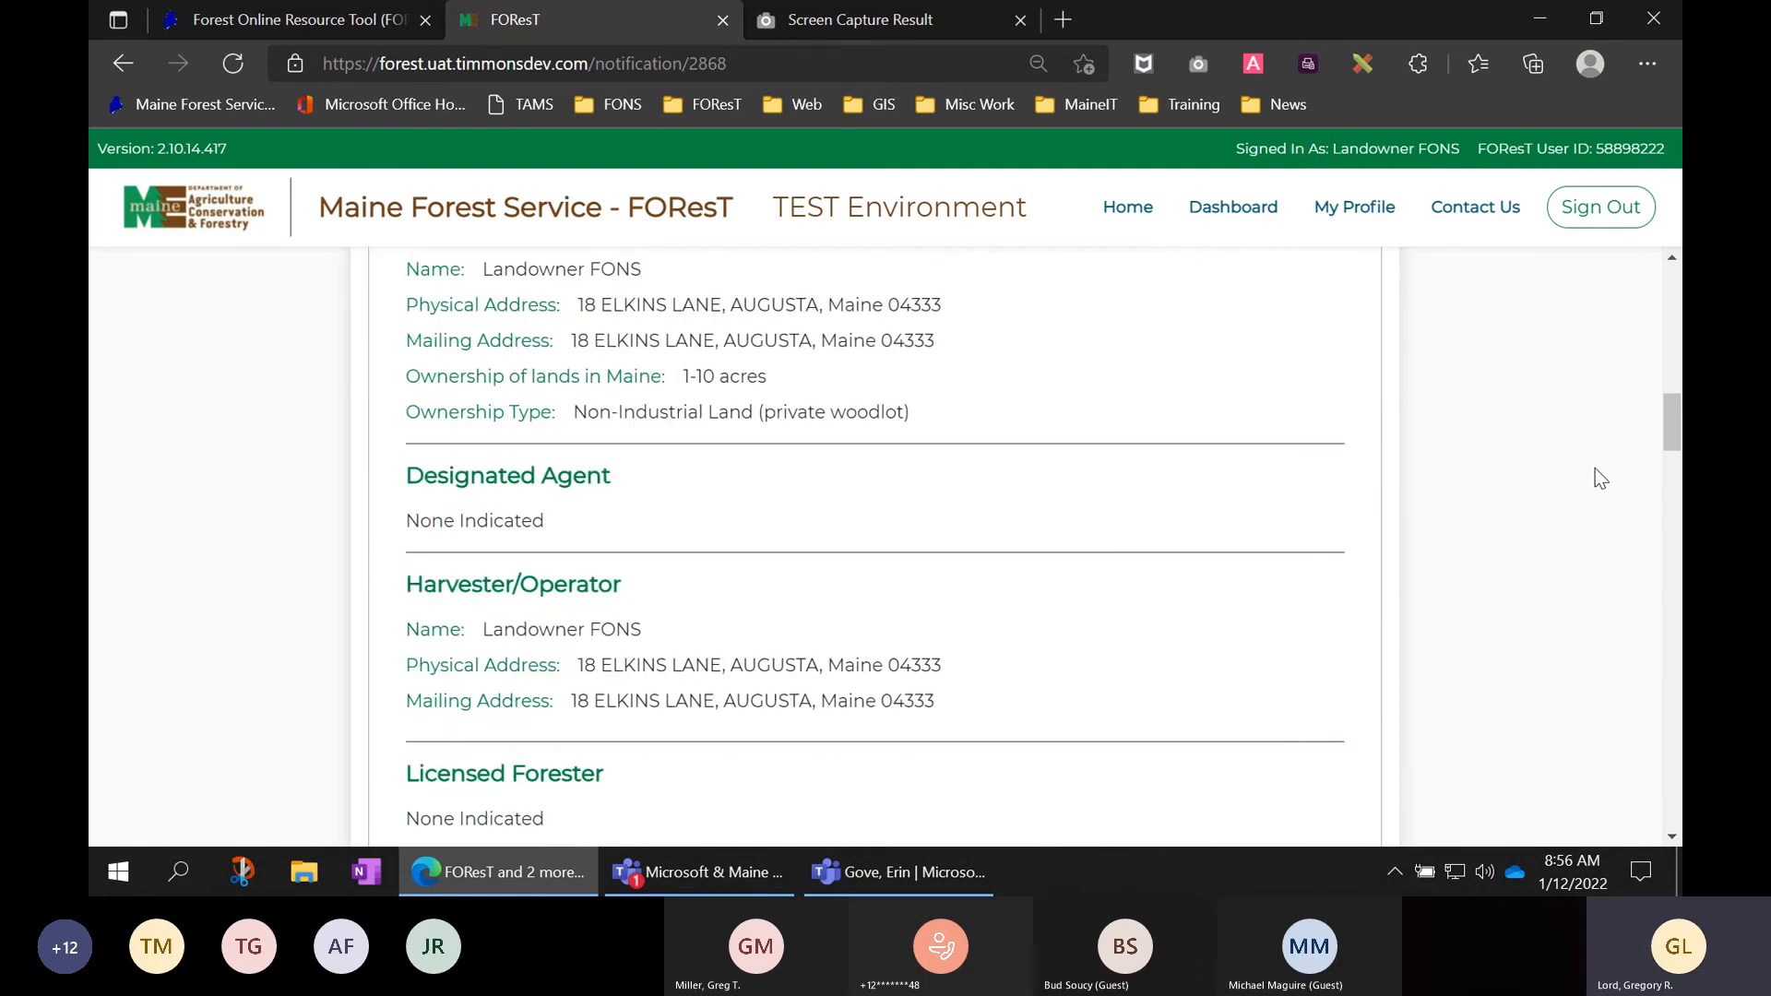
scroll(1600, 478, down, 10)
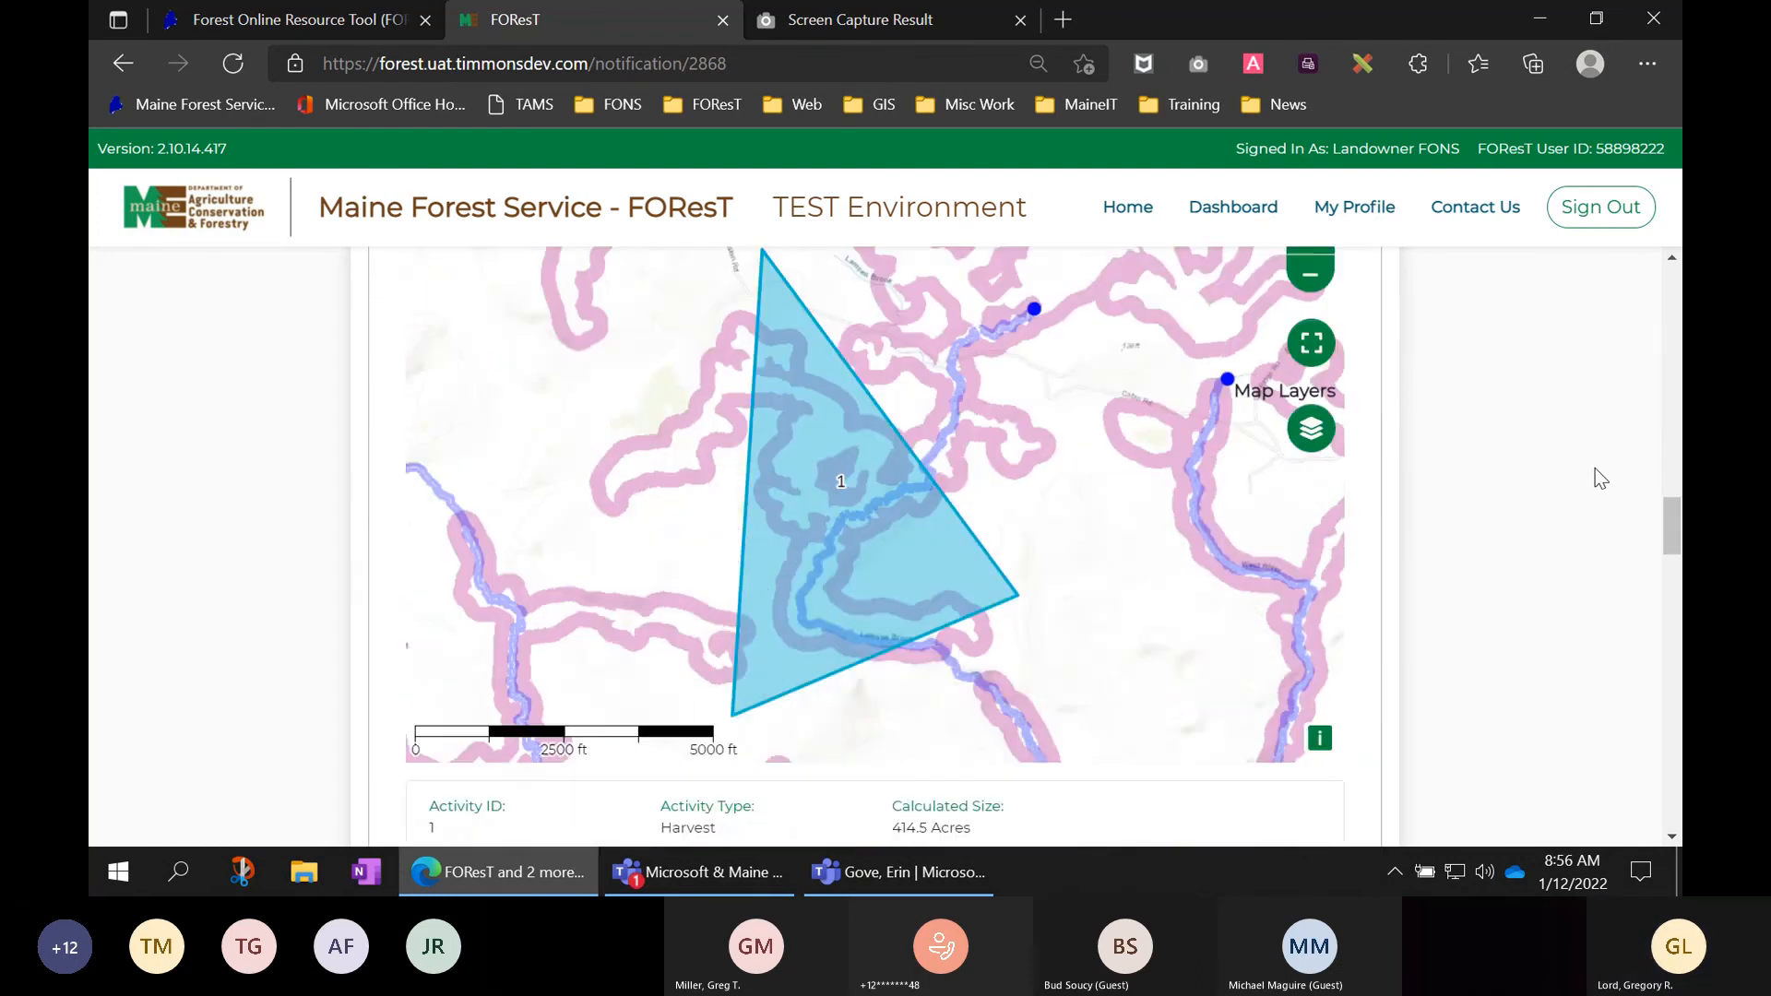
scroll(1600, 478, down, 10)
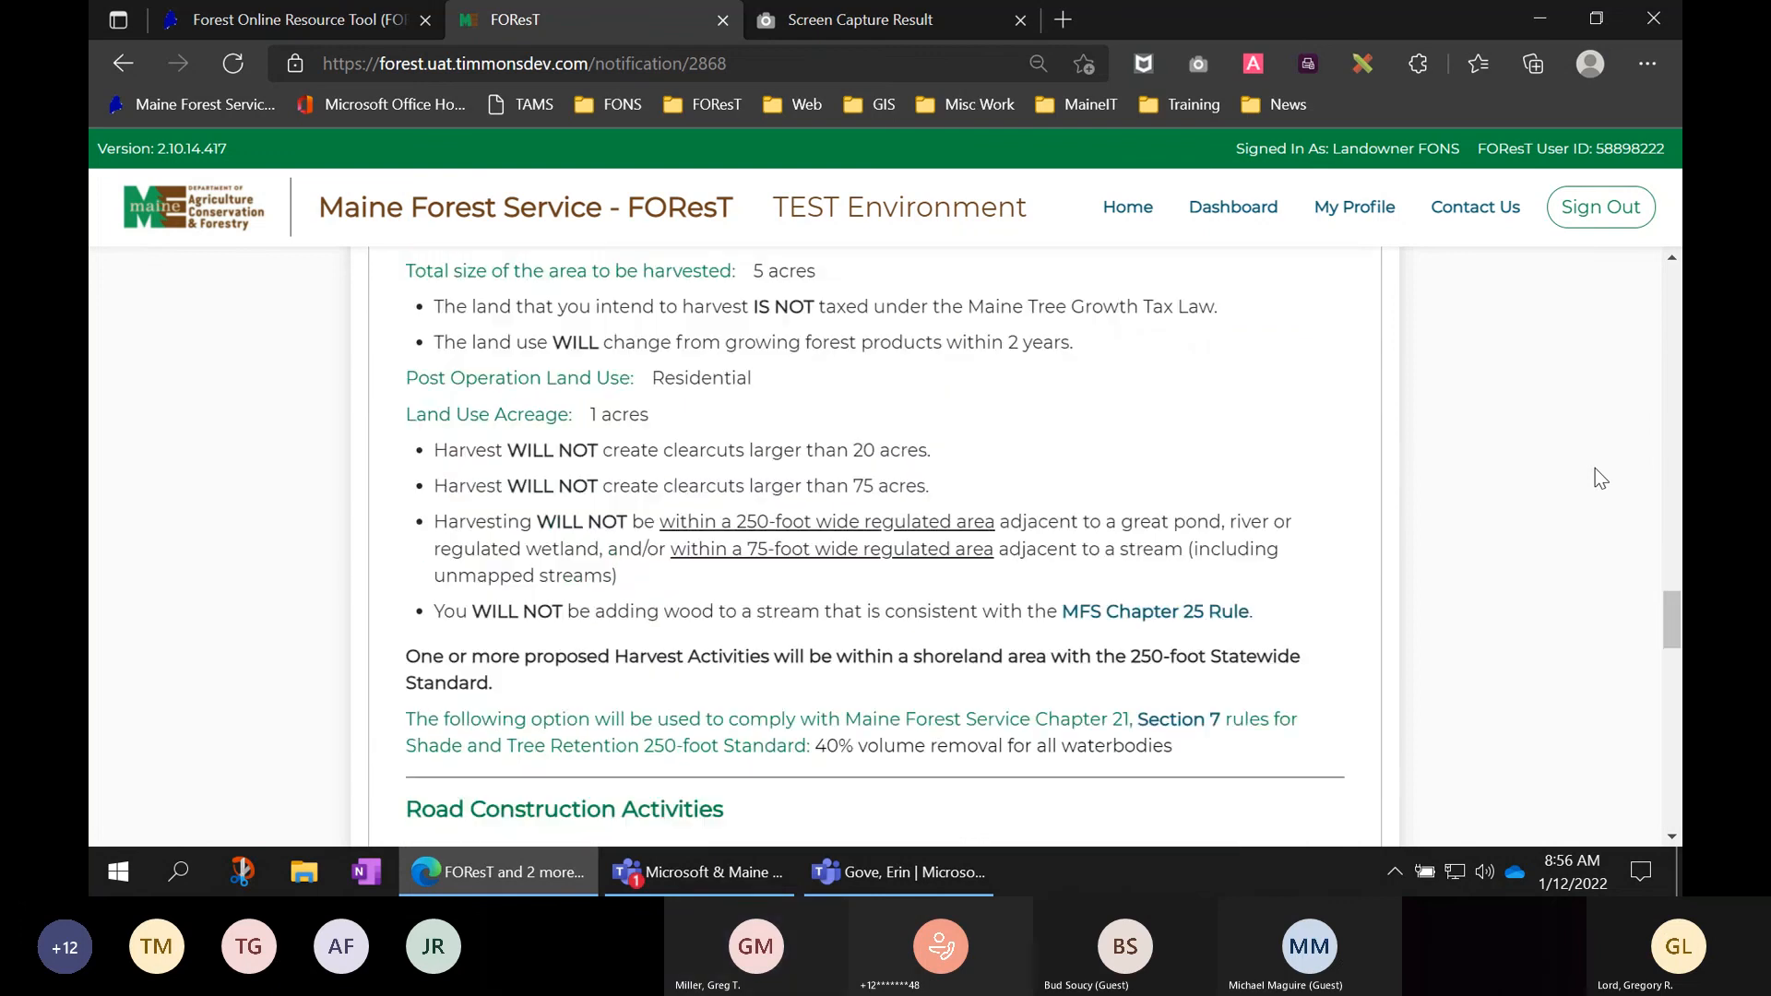
scroll(1600, 478, down, 10)
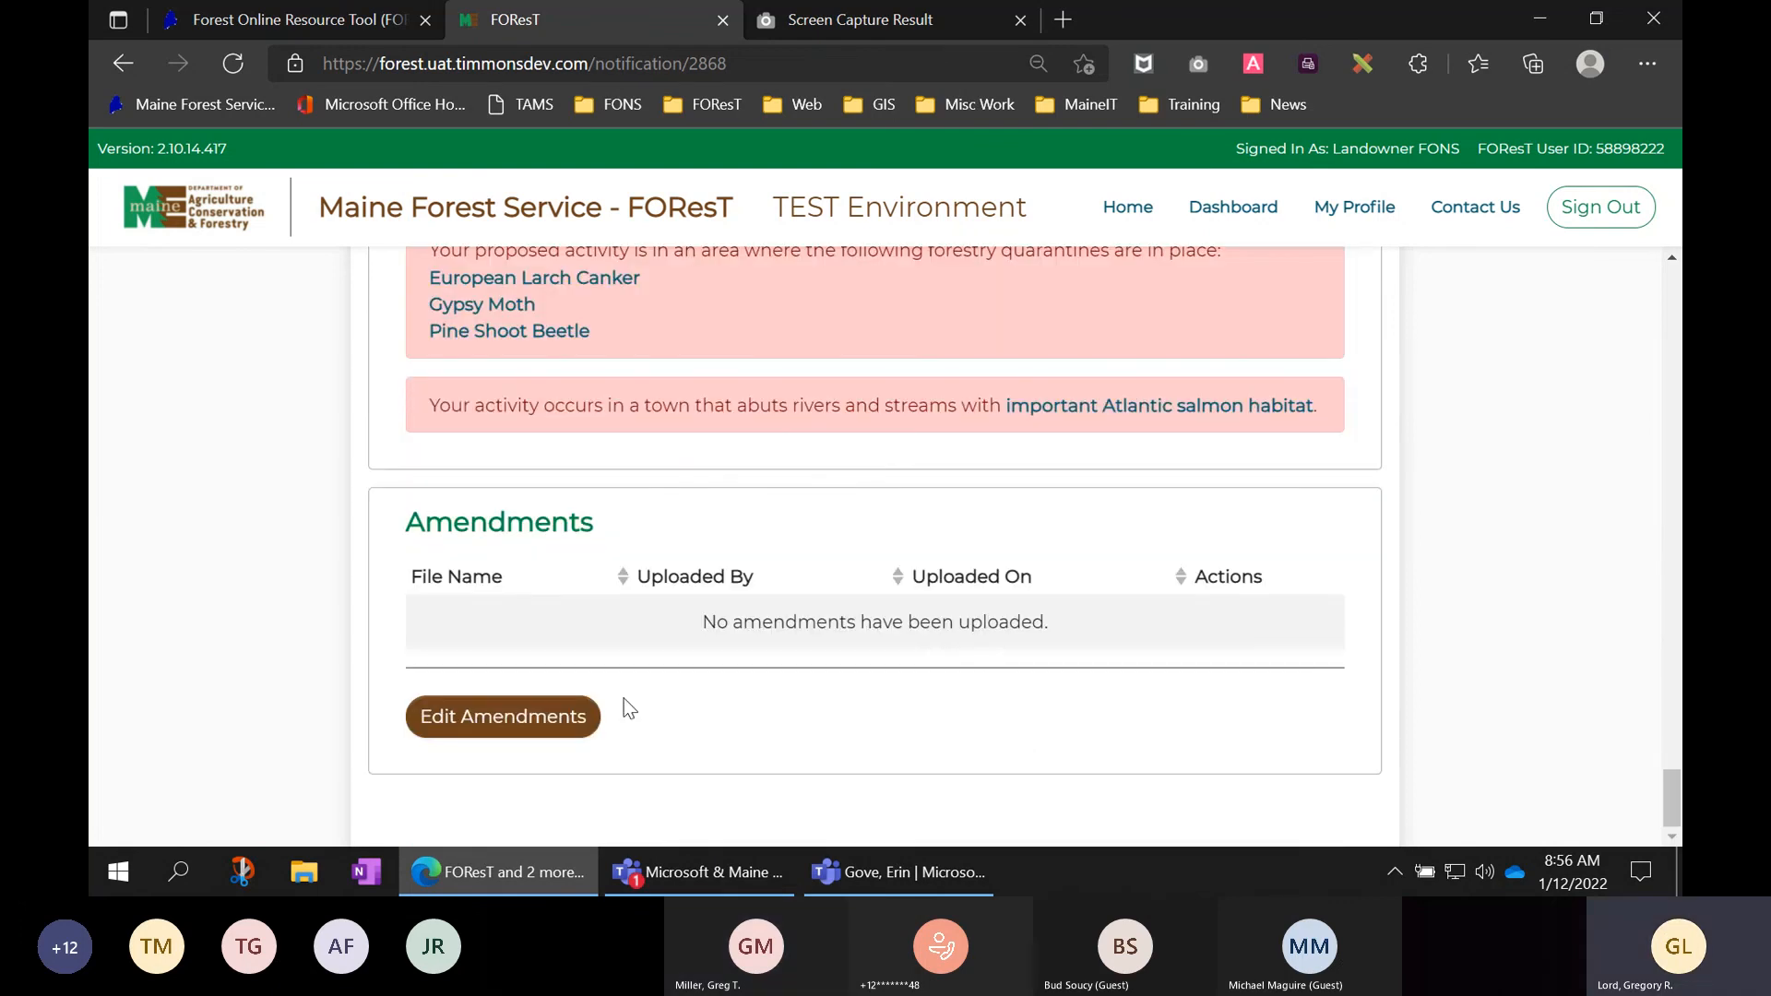
- Attach activity_list_not_expanded to bottom of screen_iphone_Xs.JPEG as an amendment and save it
click(572, 716)
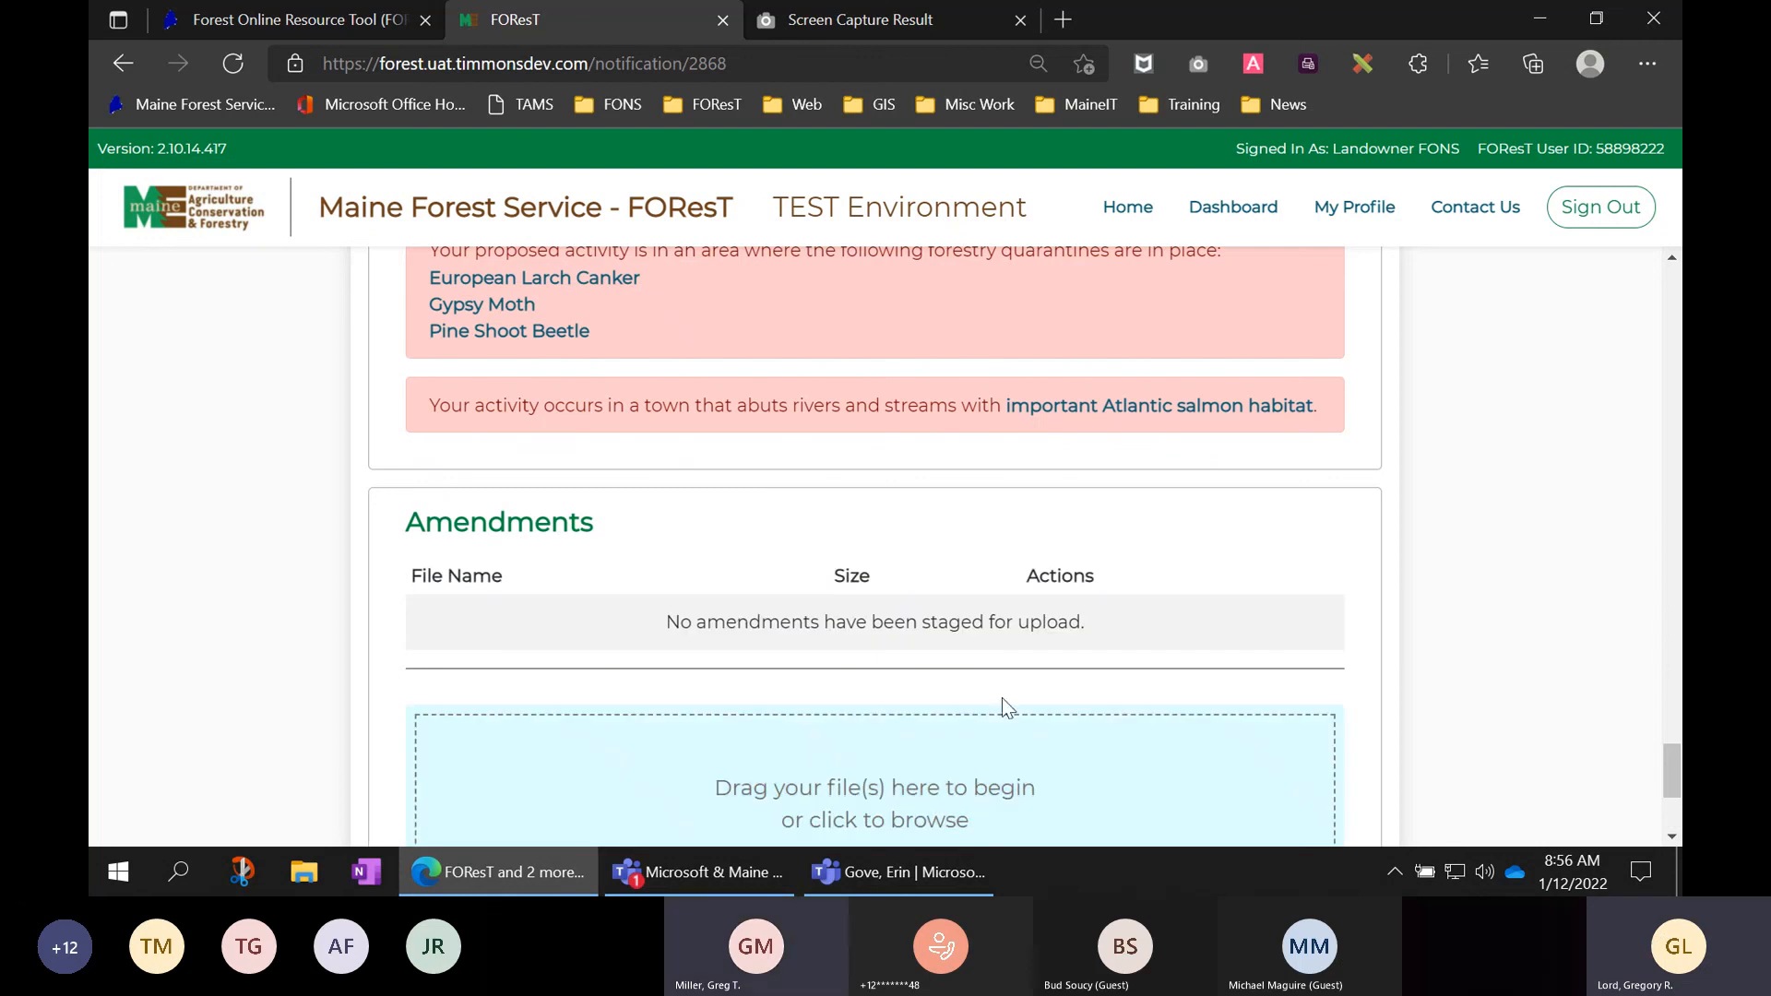
click(965, 775)
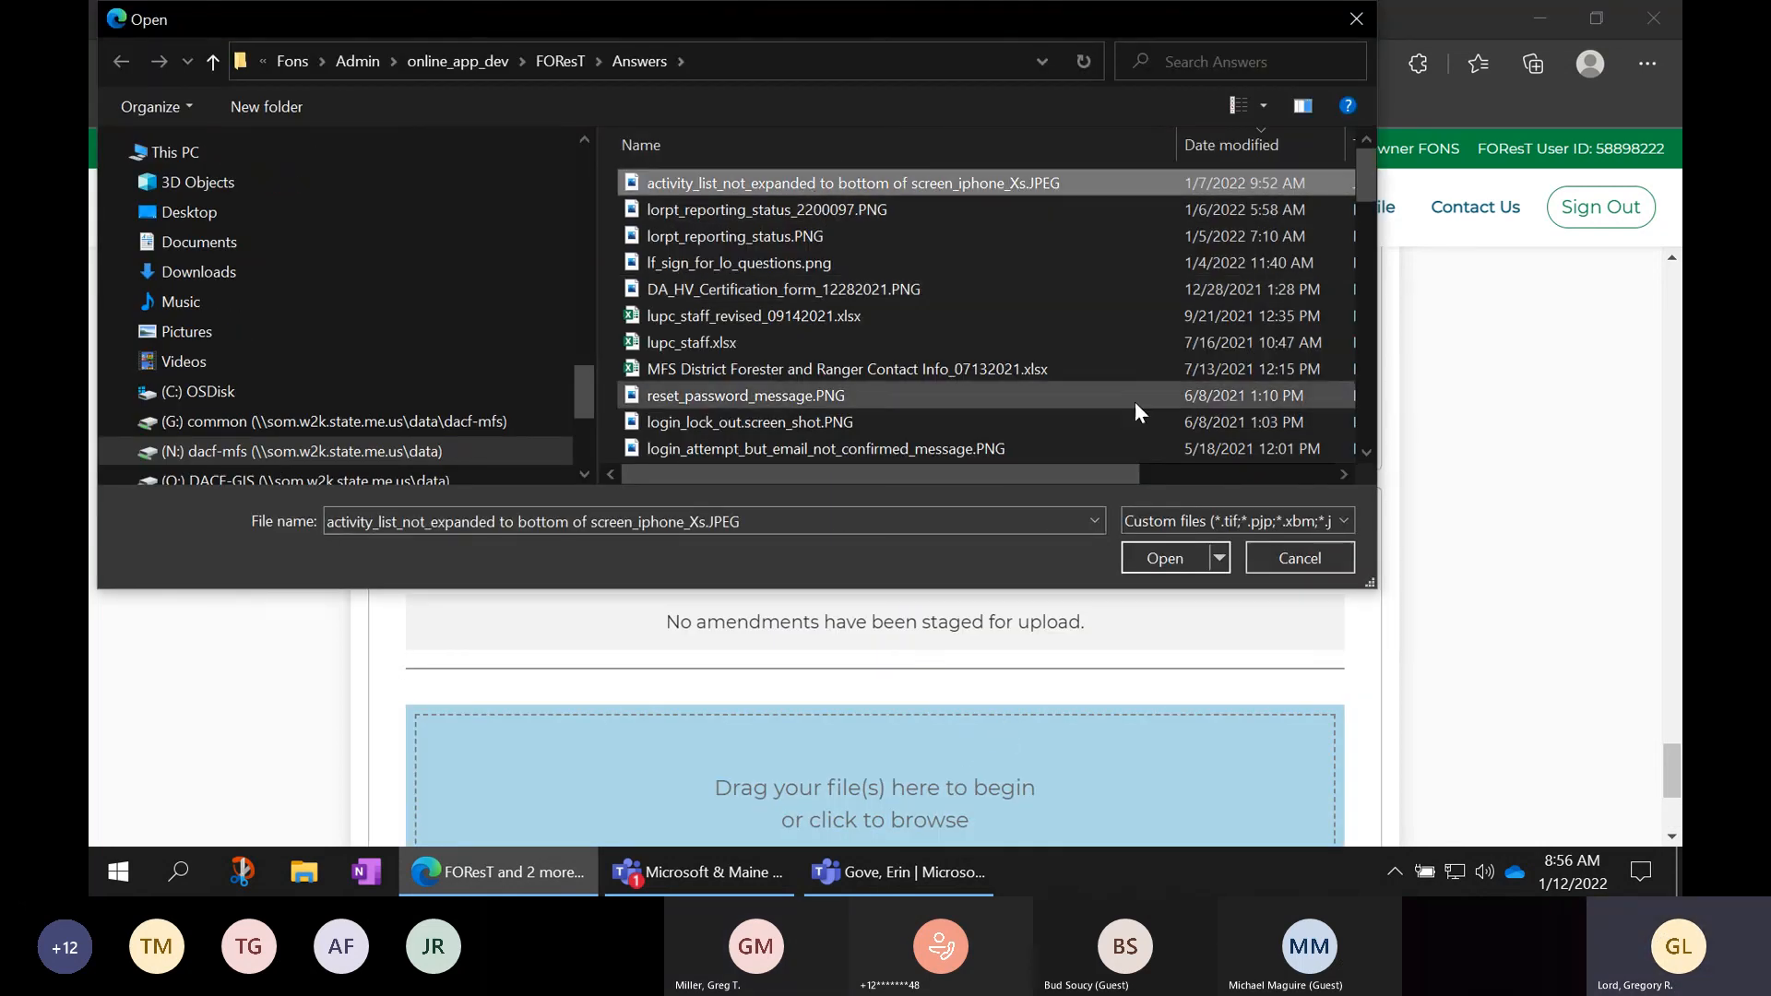
click(1170, 558)
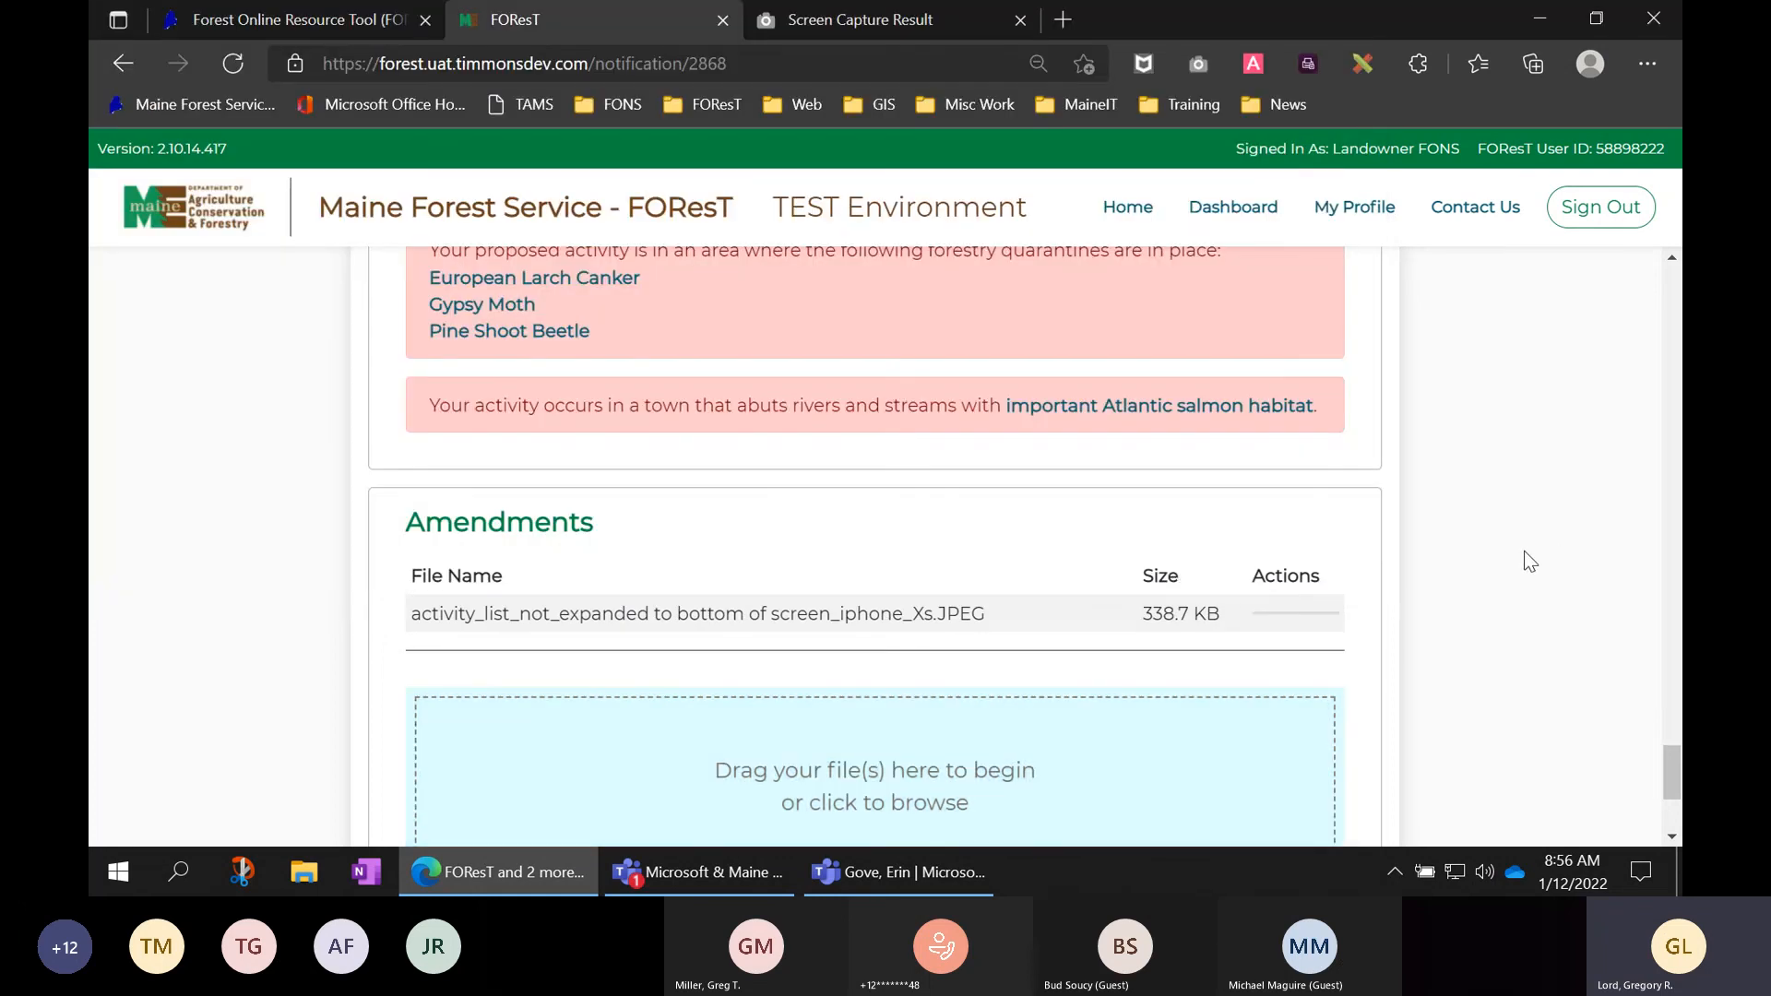
scroll(1524, 551, down, 3)
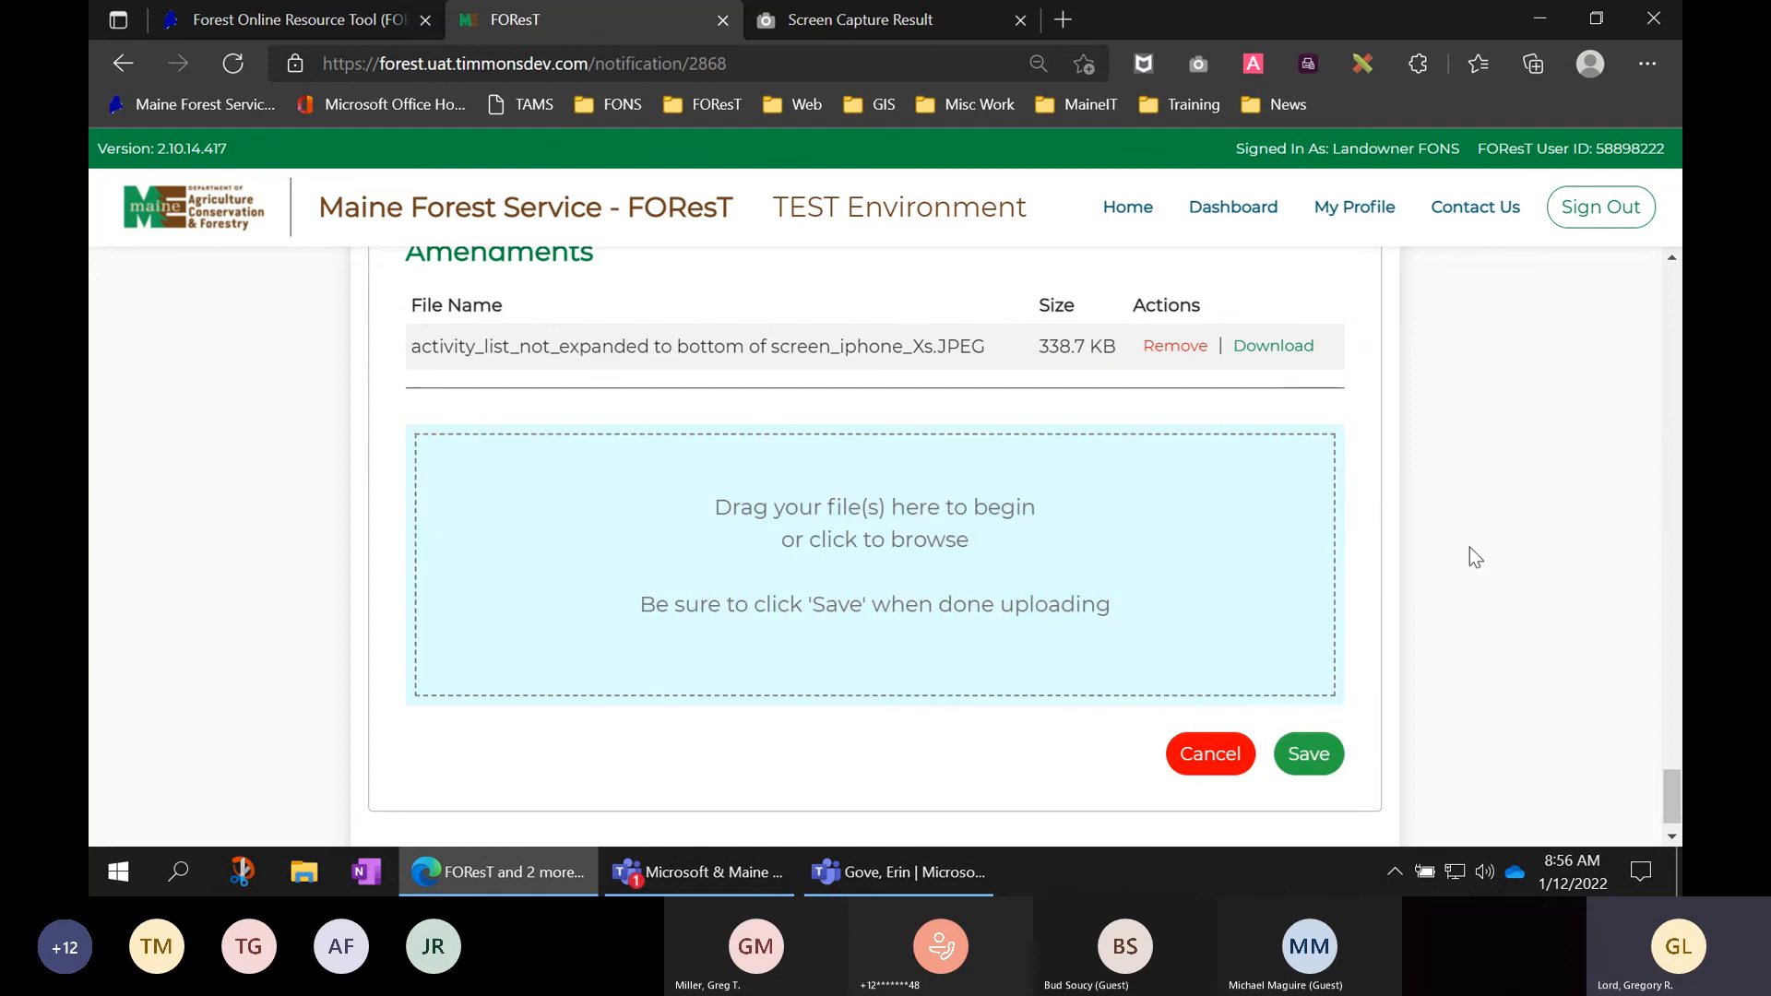
click(1311, 756)
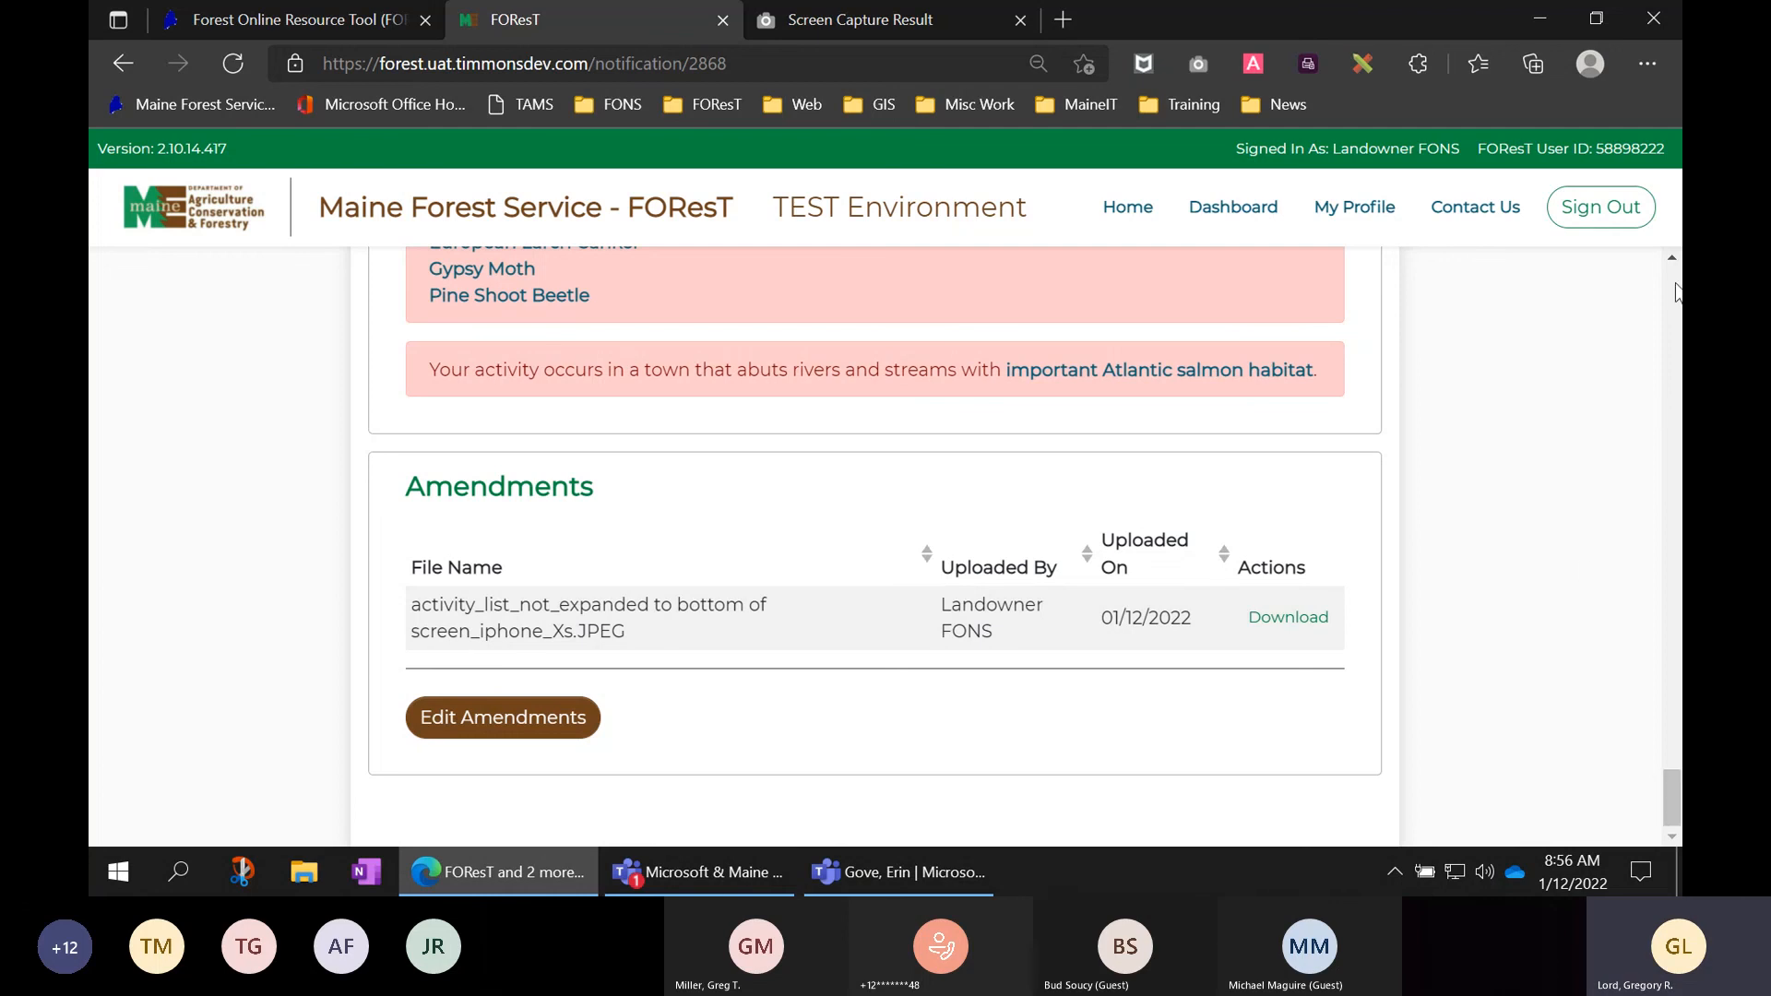
- Highlight the 'Status: Active - Amended' line at the top, then close the Screen Capture Result tab
scroll(1674, 261, up, 5)
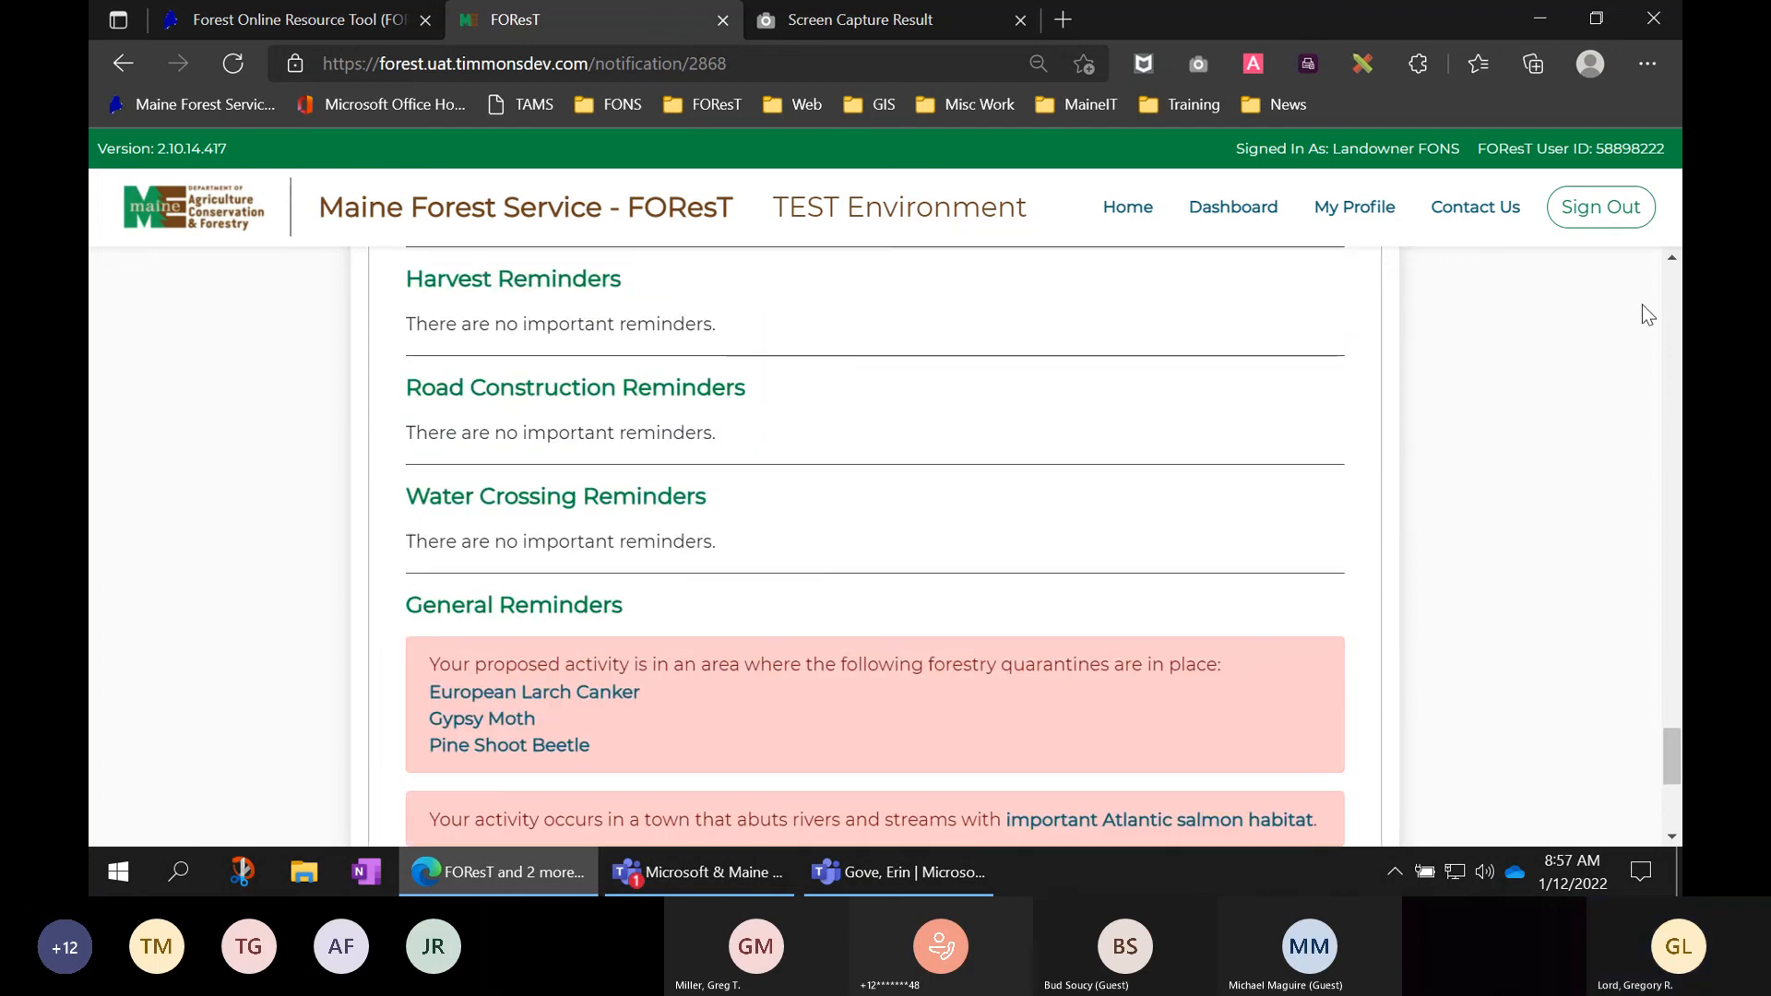
scroll(1568, 401, up, 15)
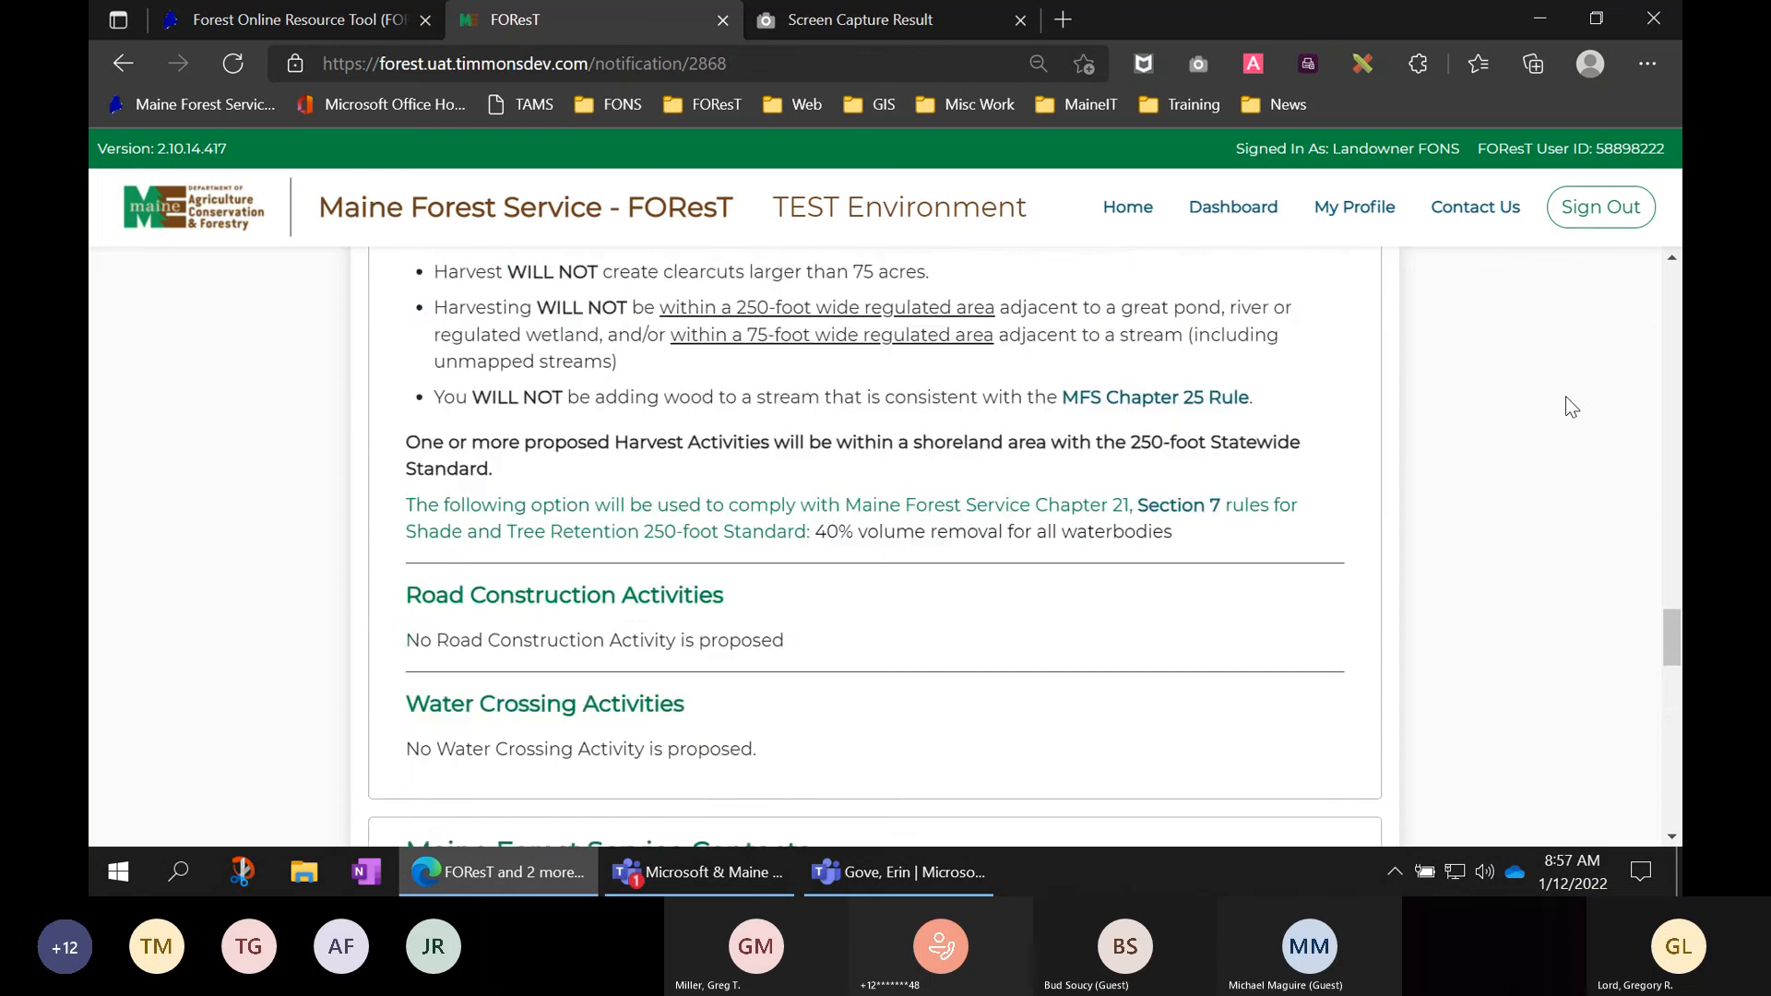
scroll(1572, 407, up, 20)
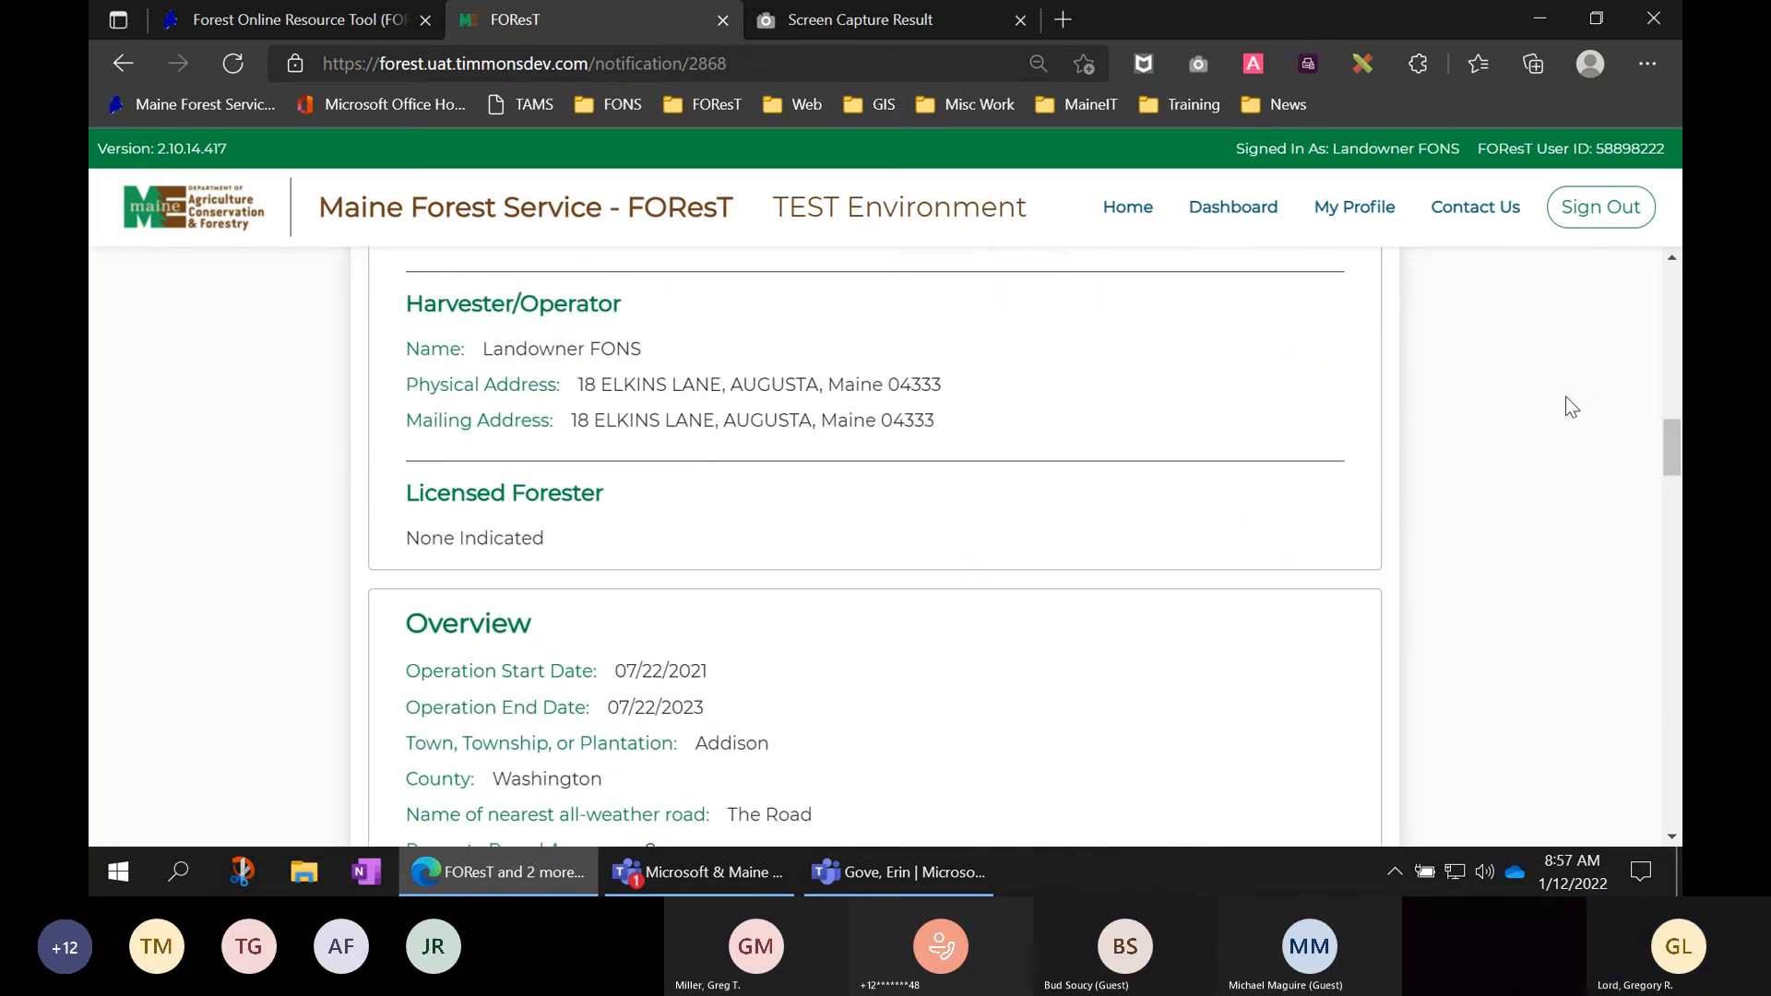
scroll(1571, 407, up, 15)
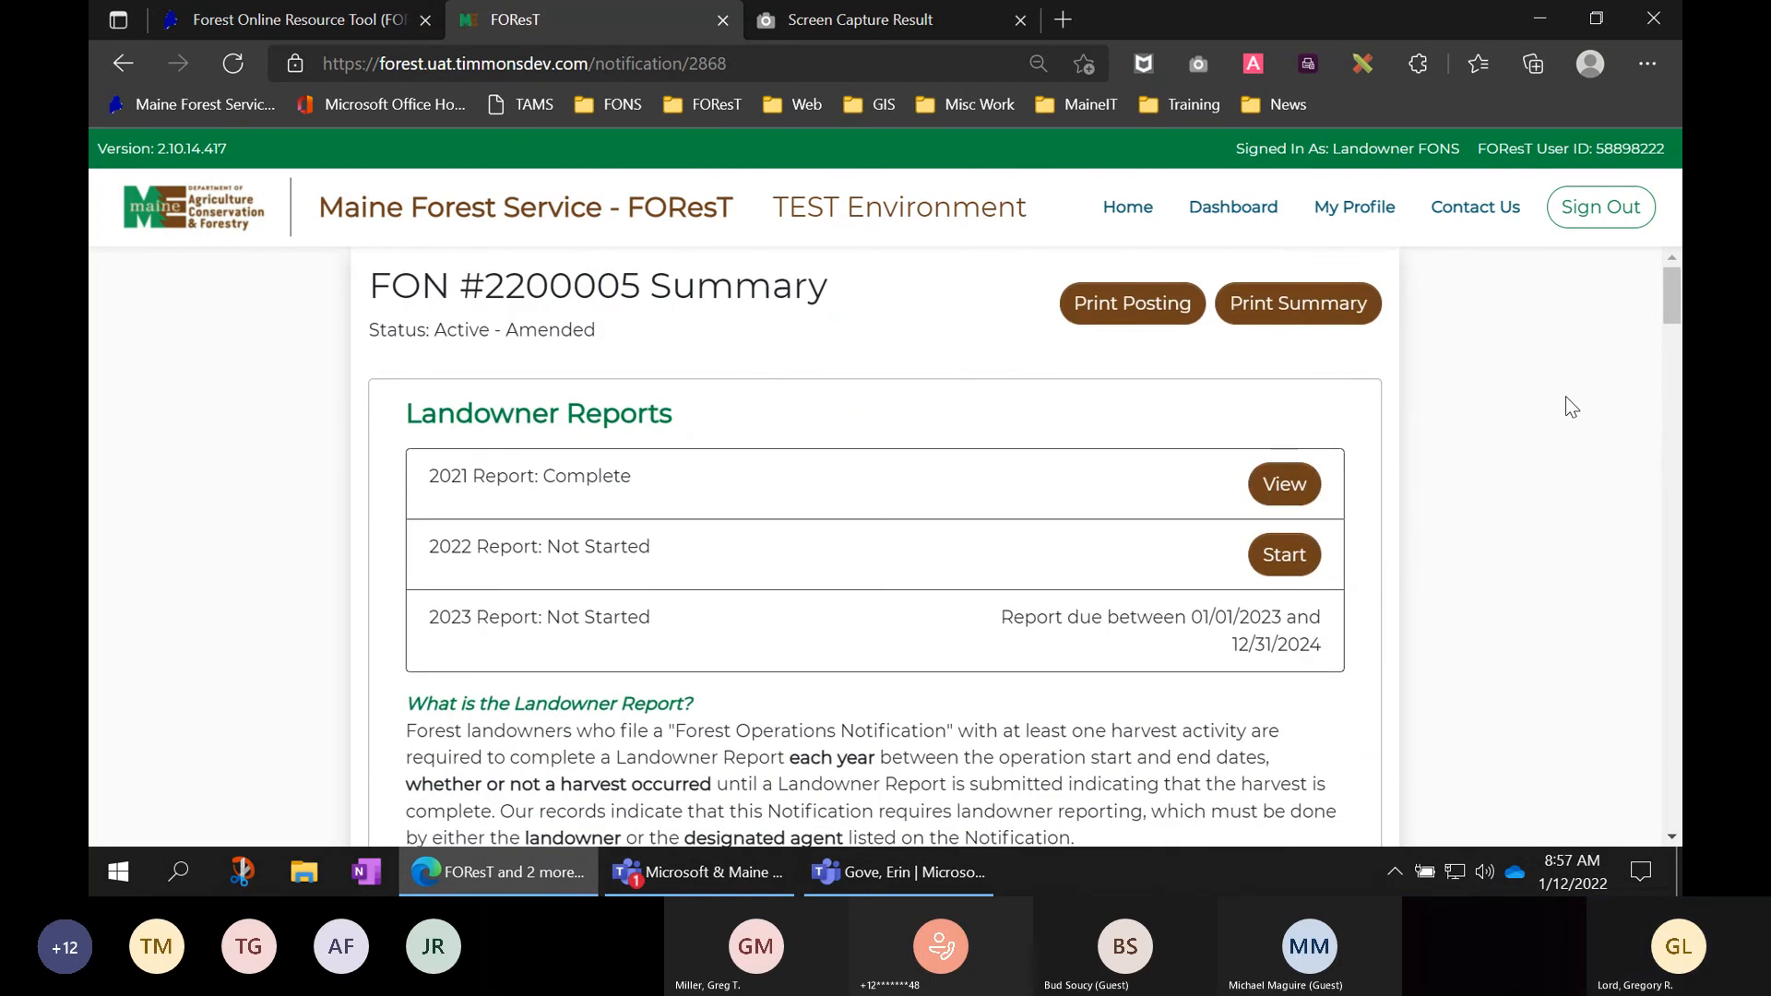
drag(606, 334, 395, 327)
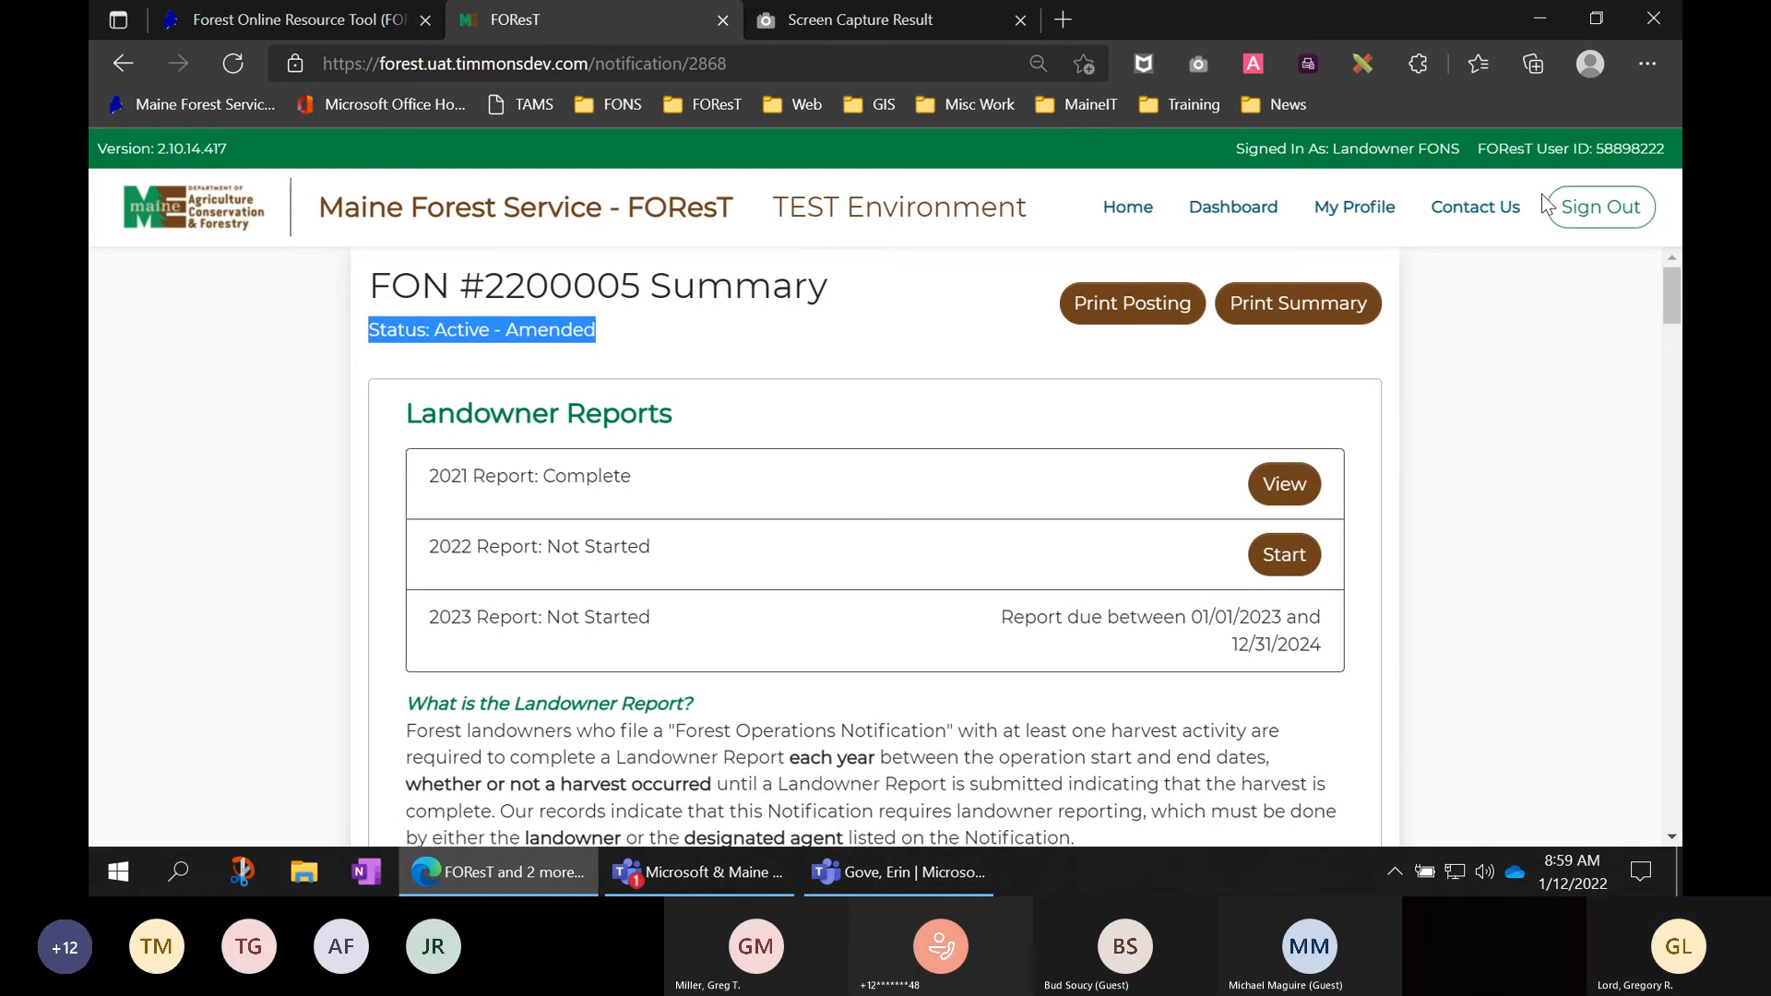
click(1020, 20)
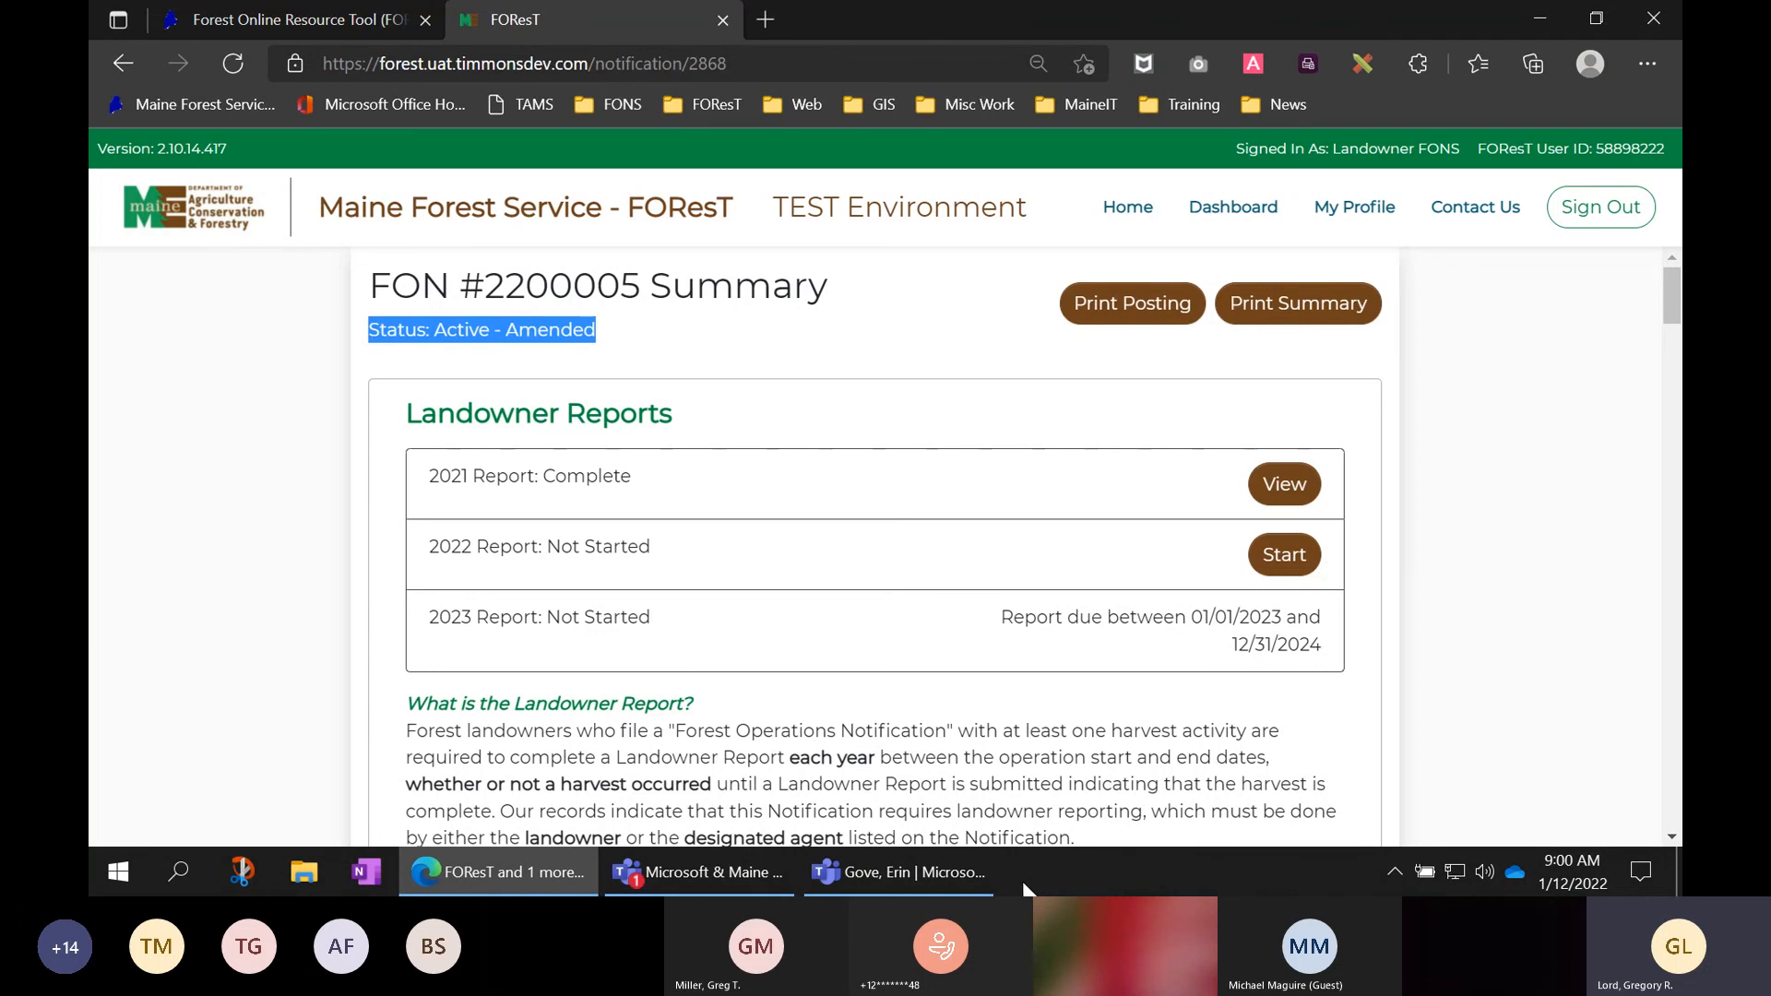
mouse_move(908, 881)
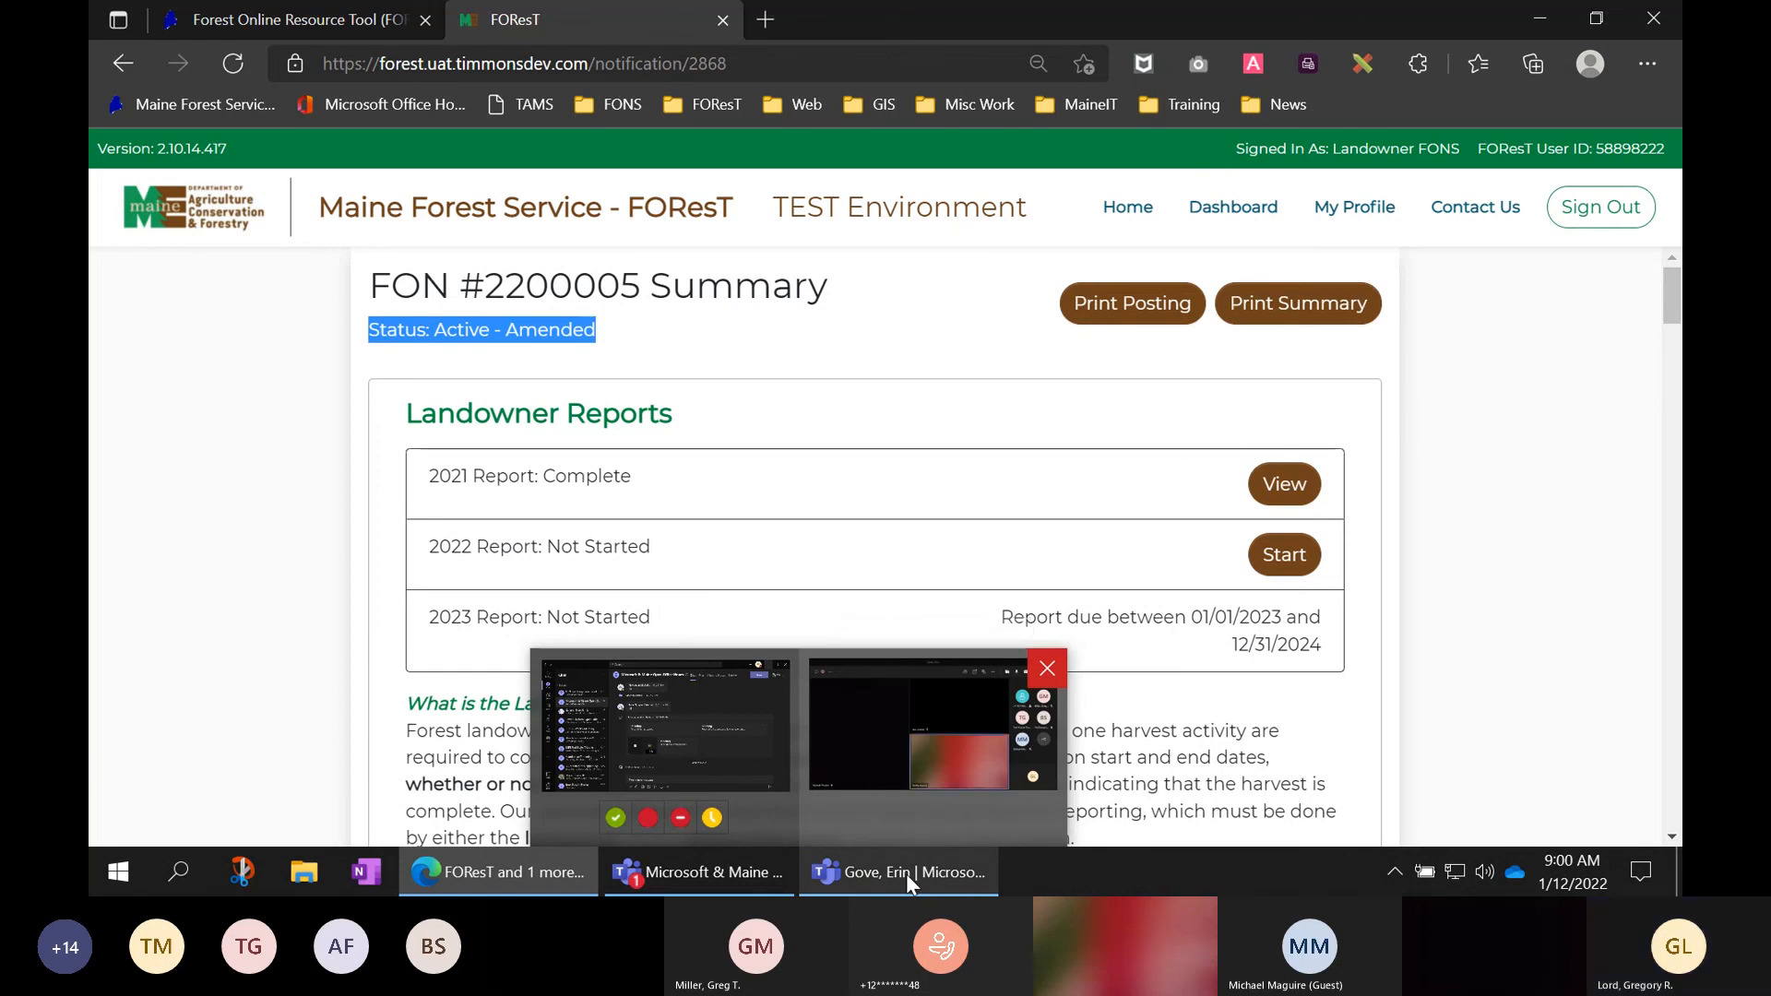
- Stop sharing the FOResT screen in the Teams meeting
click(905, 872)
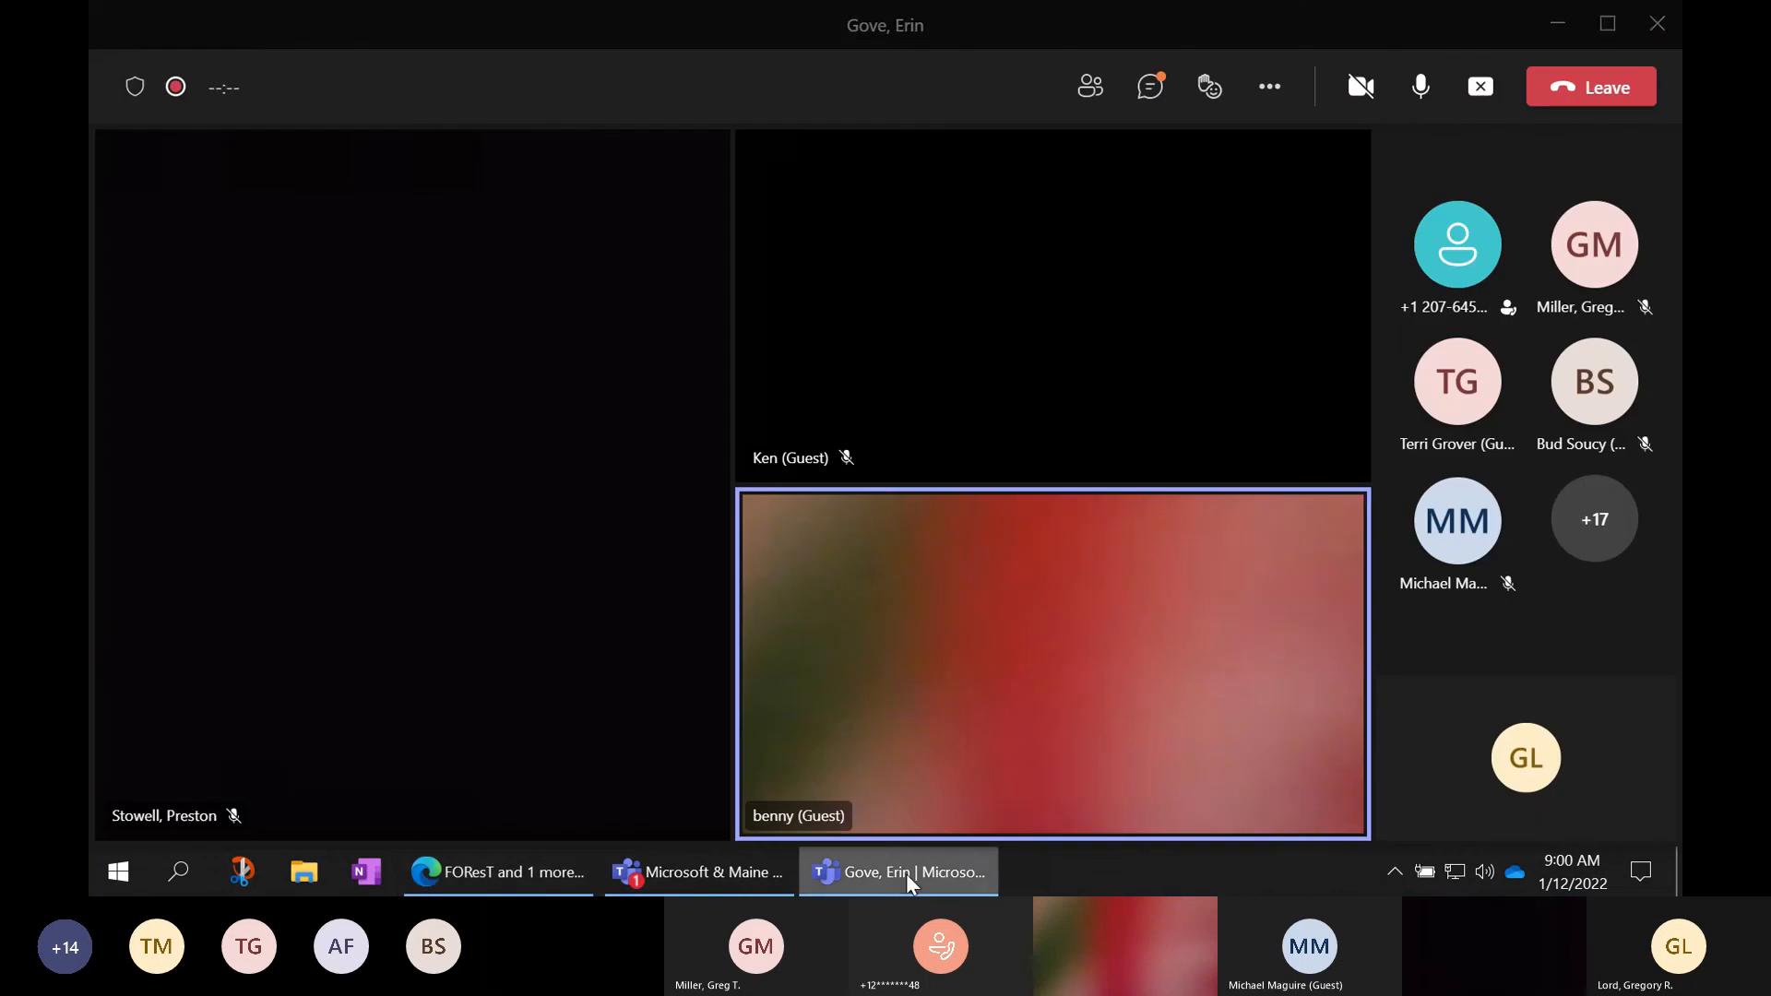
click(1481, 85)
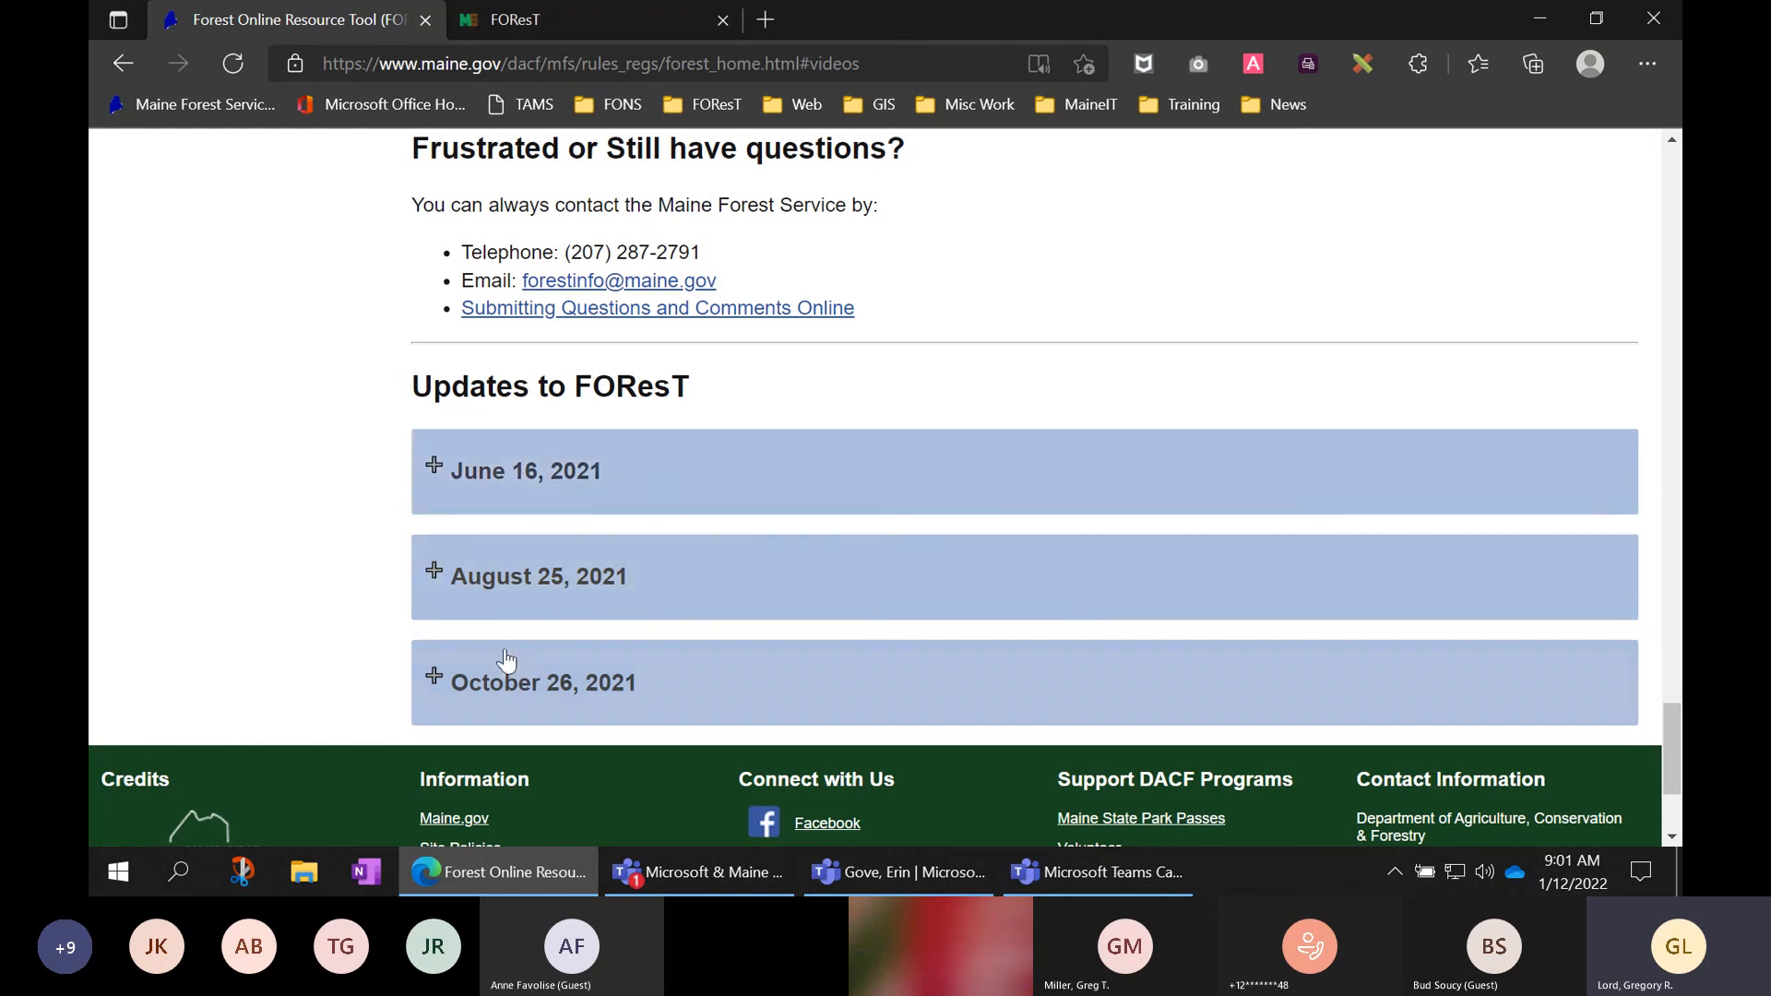
- Expand and collapse the June 16, 2021 FOResT update notes, then stop sharing in Teams
click(545, 471)
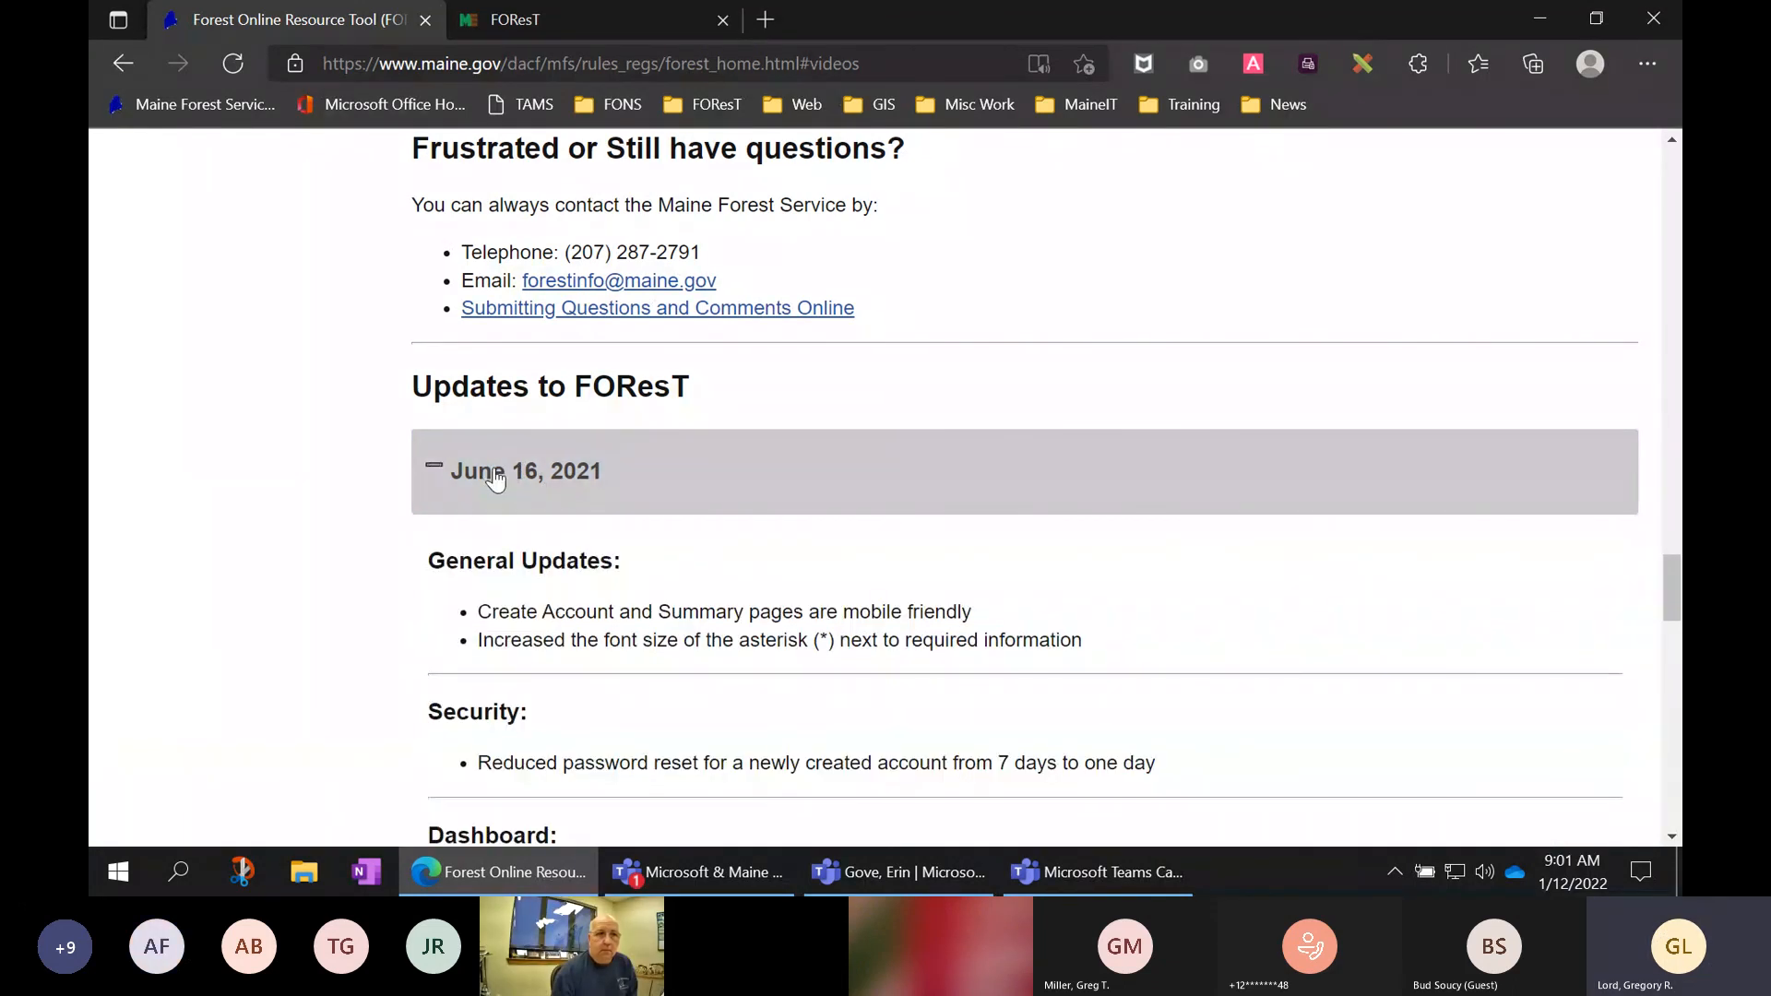
click(549, 475)
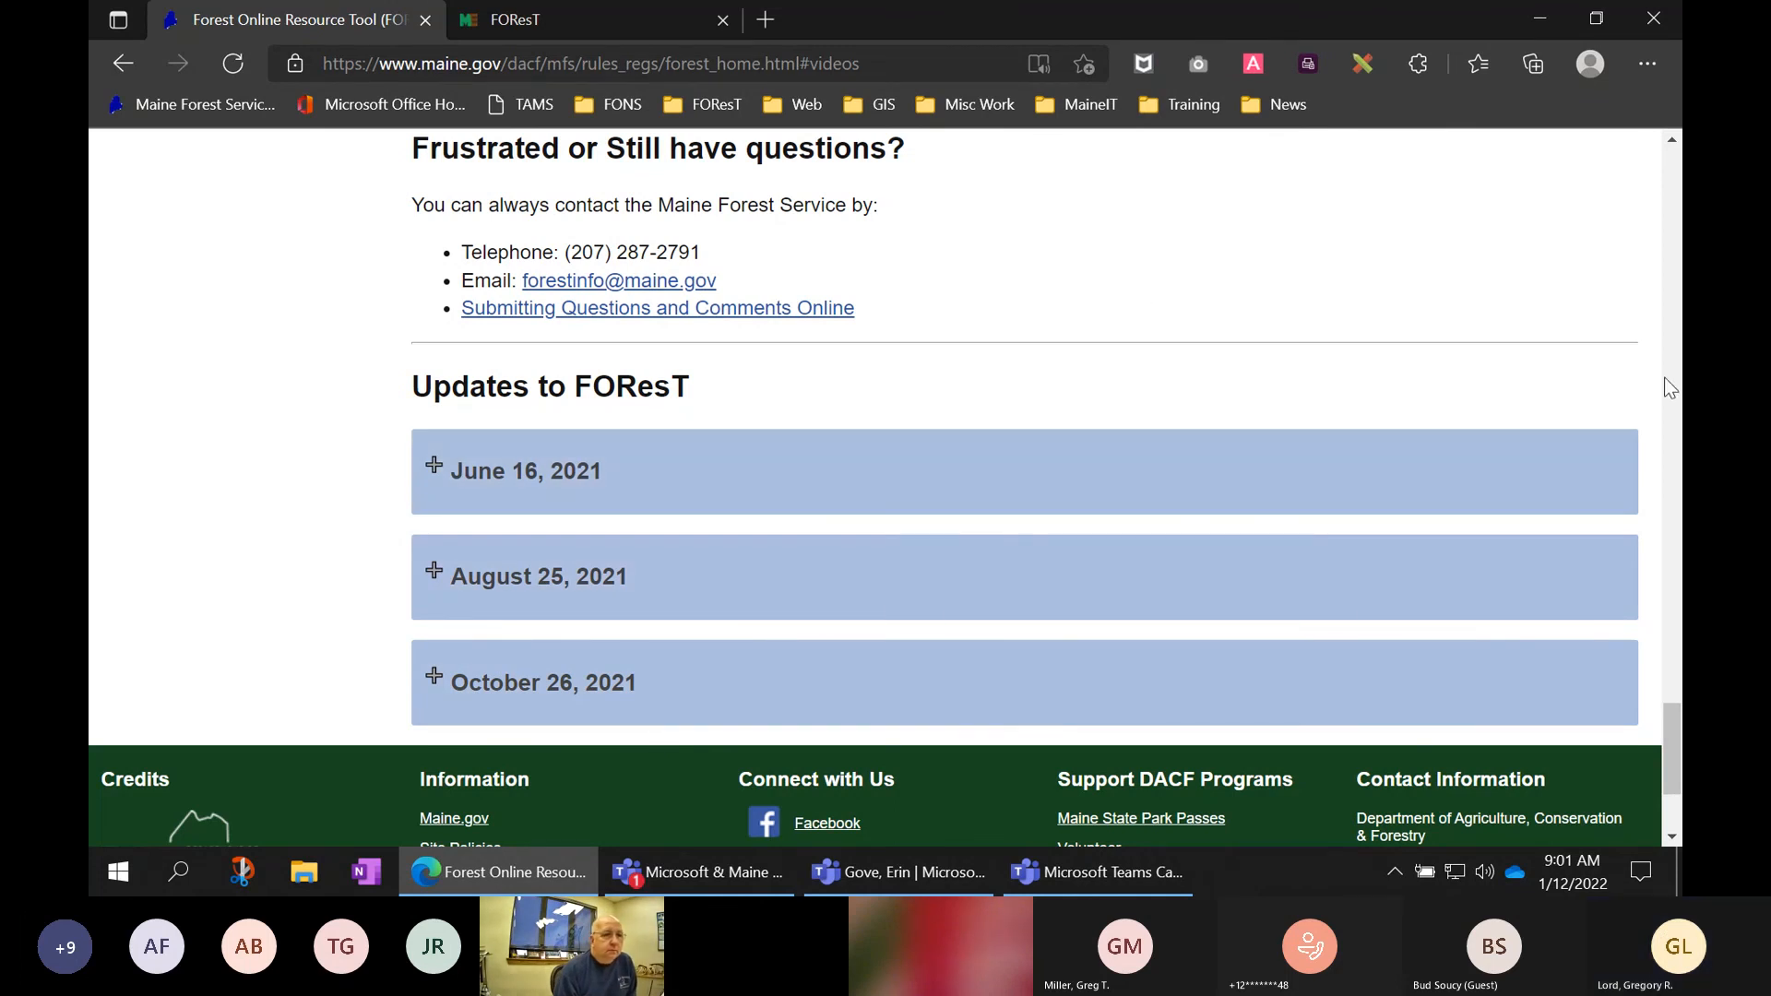
click(1498, 701)
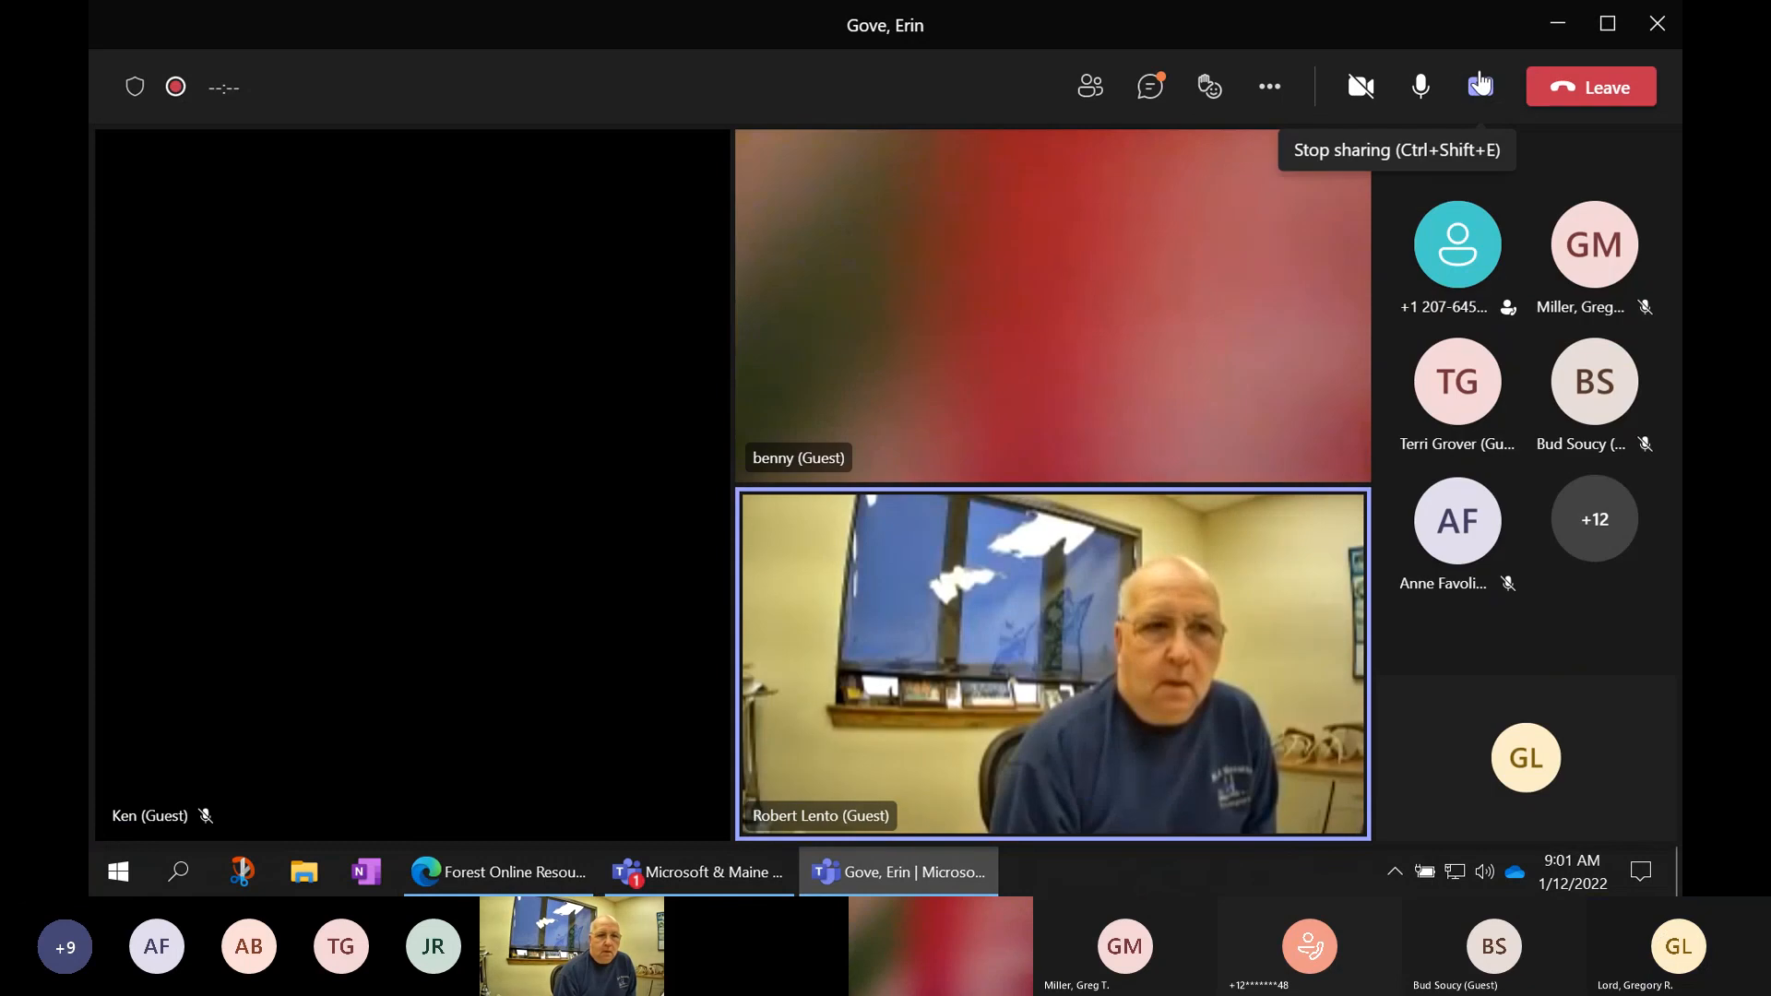
click(1480, 84)
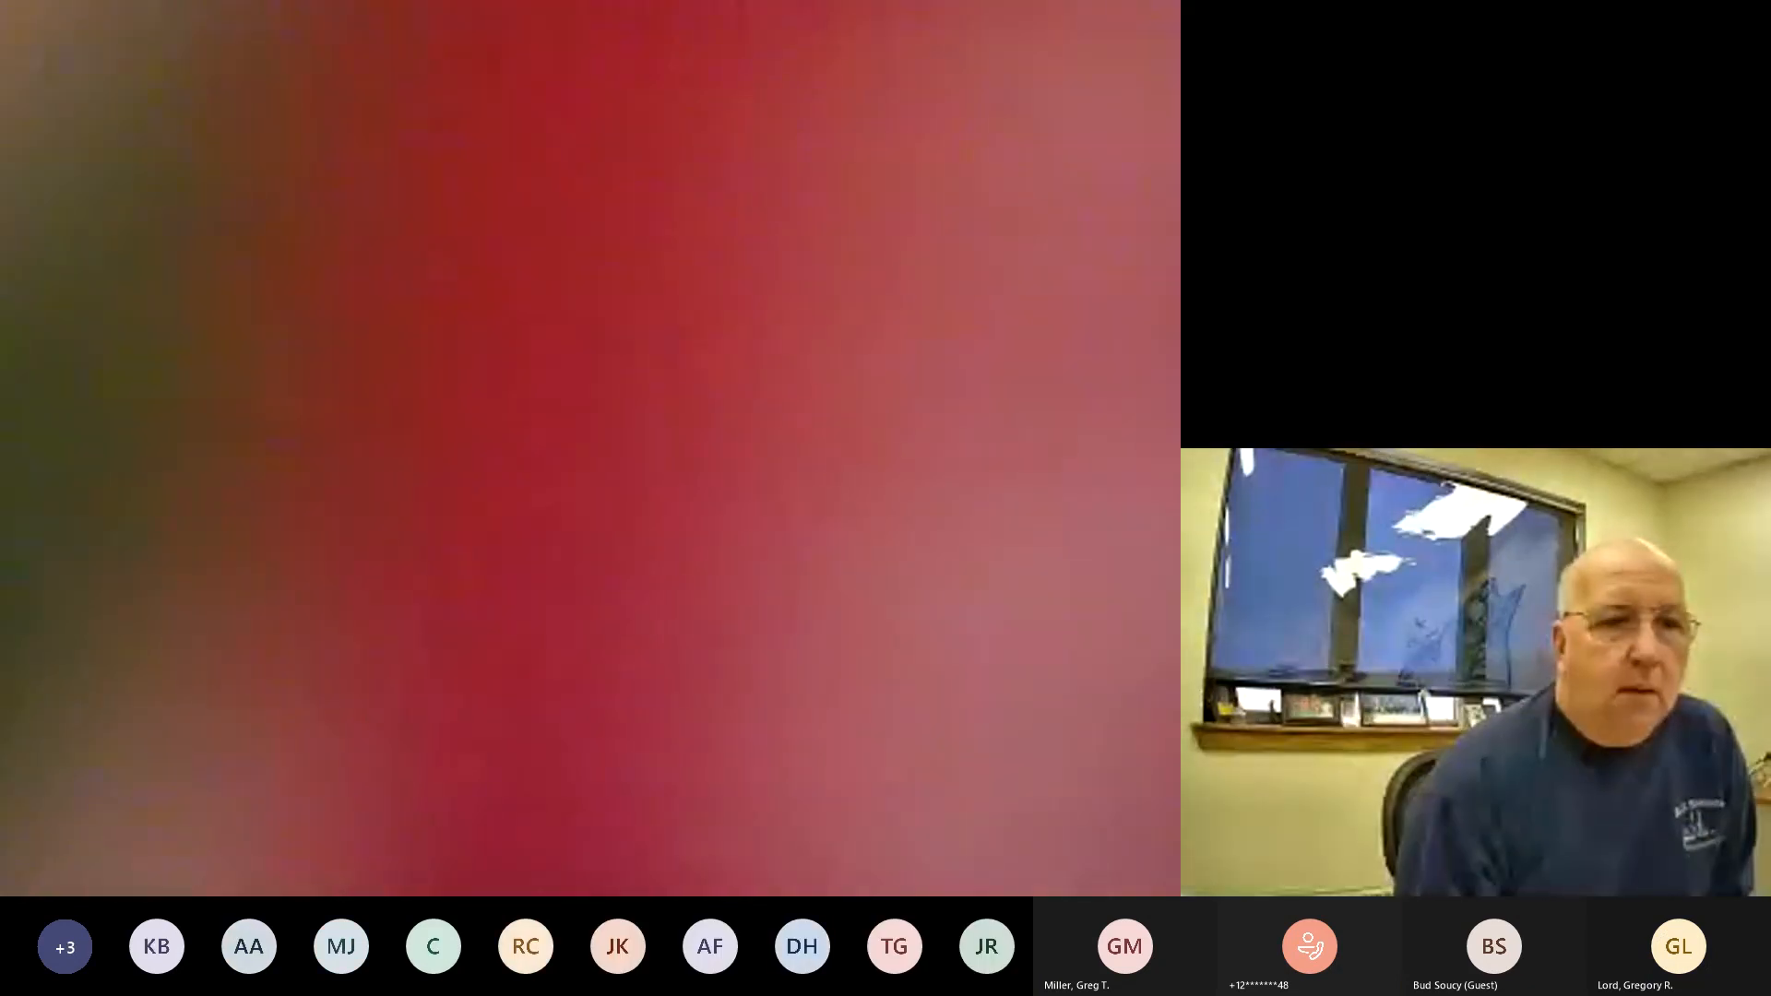